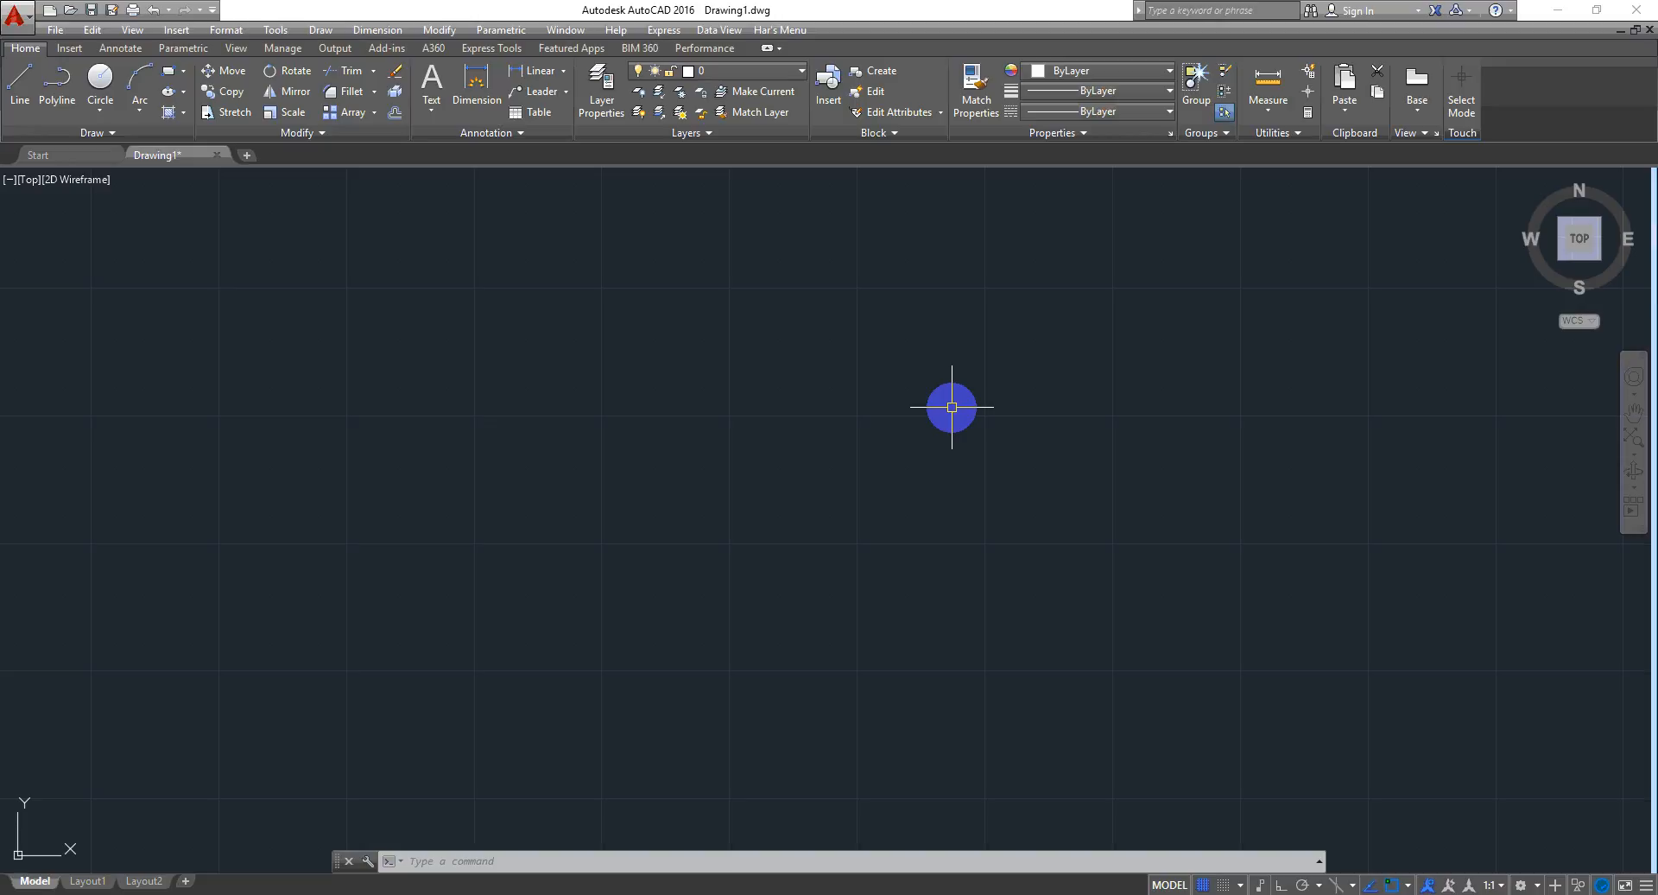
pyautogui.press('Return')
pyautogui.click(553, 350)
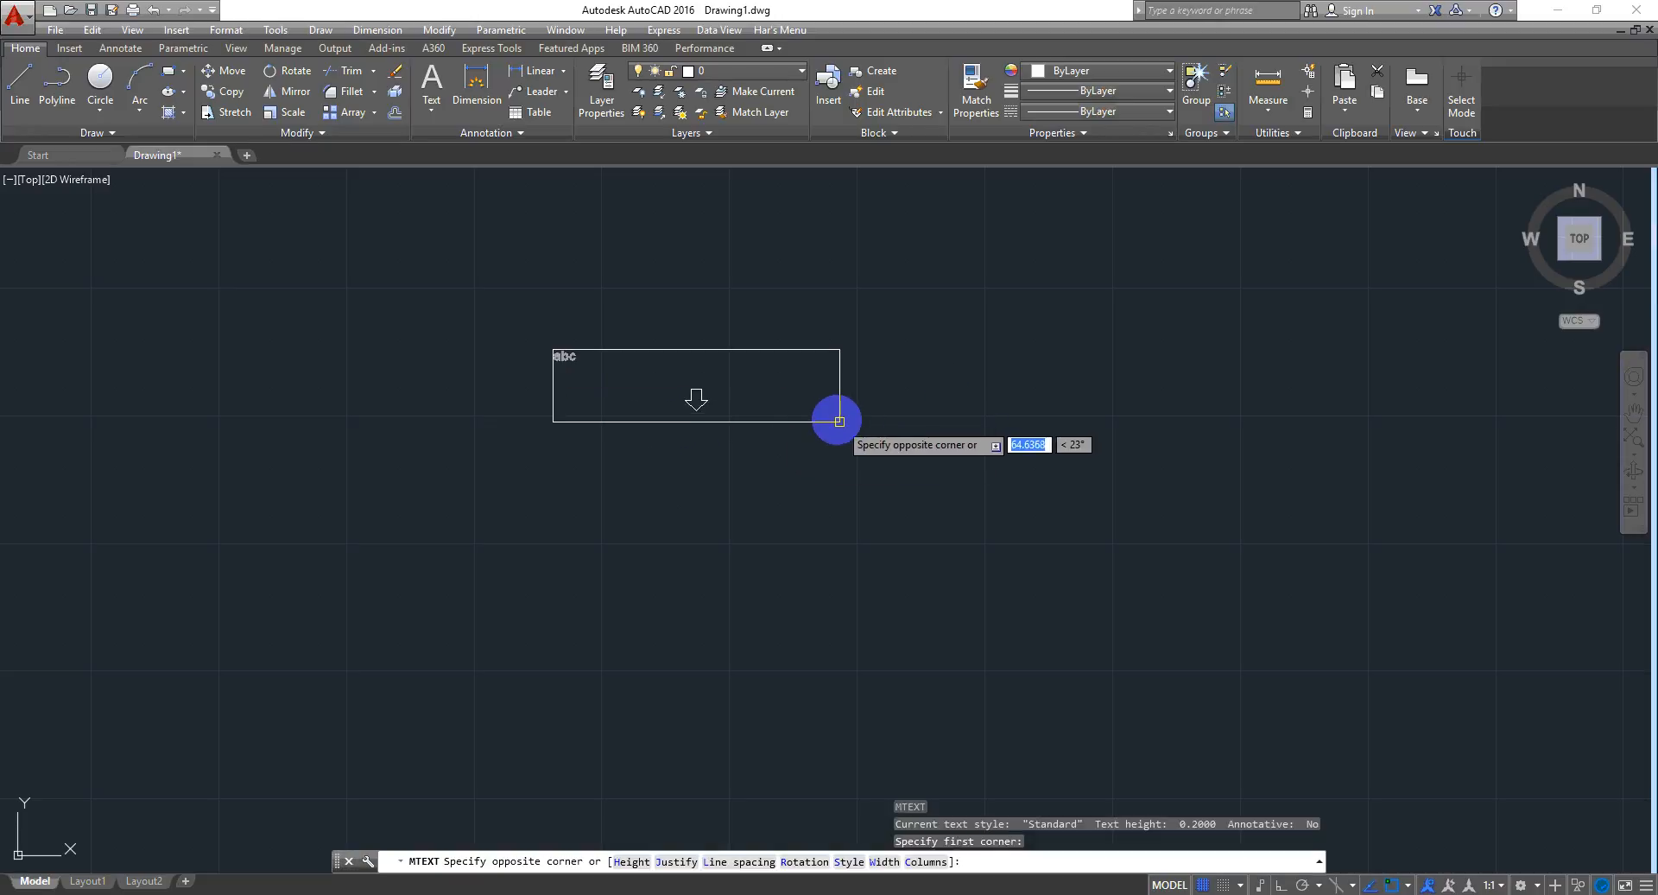
pyautogui.click(834, 416)
pyautogui.scroll(5, 641, 333)
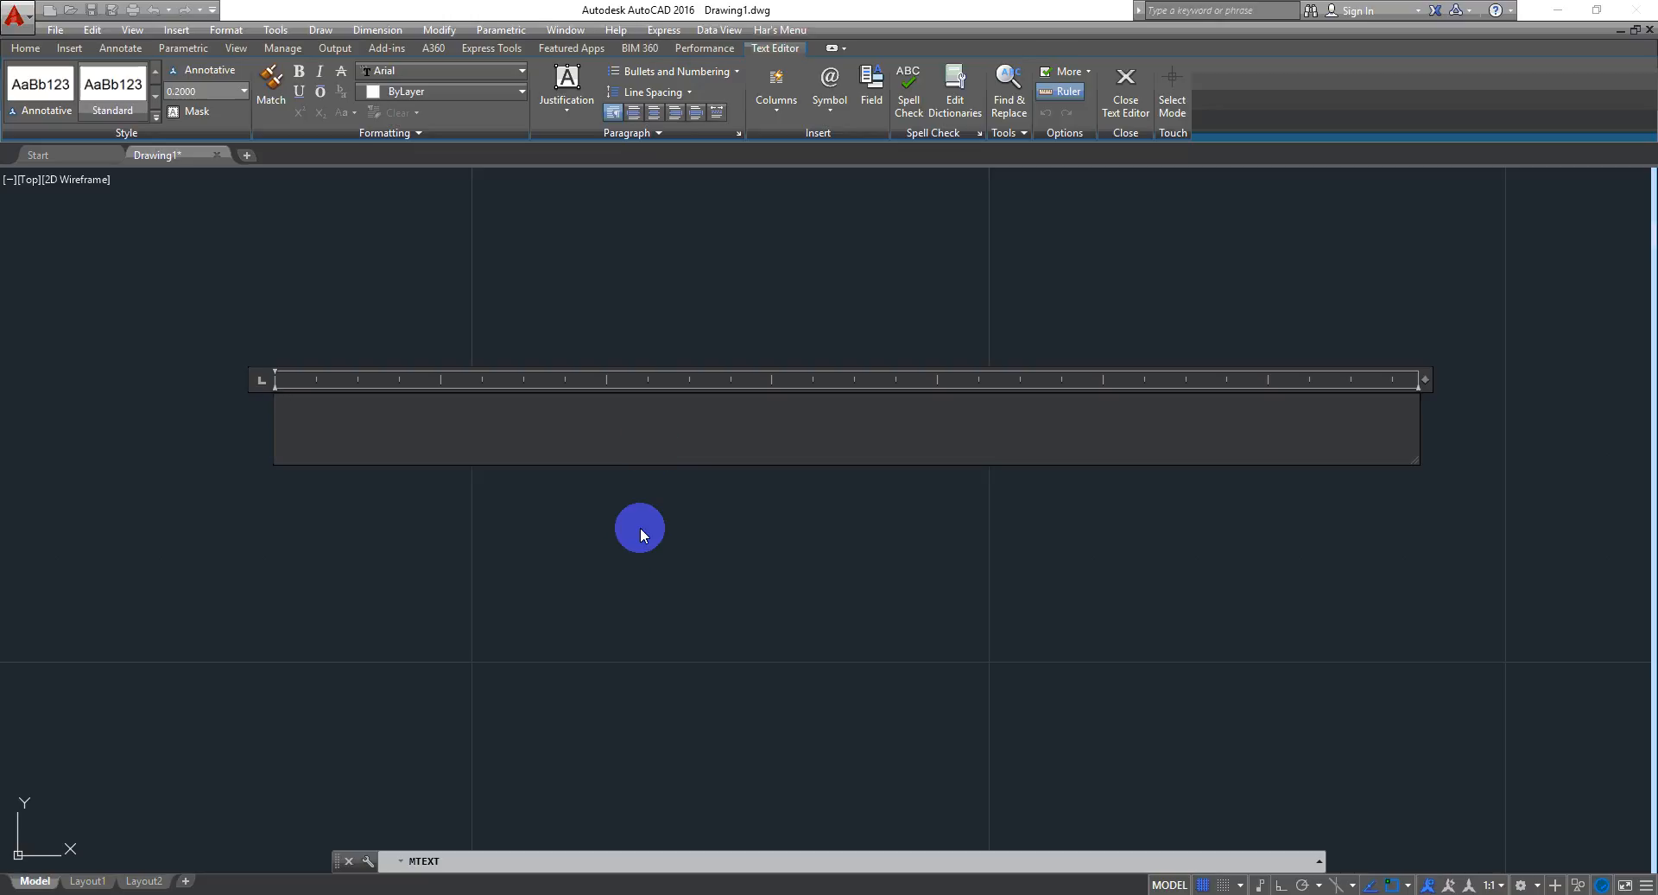
pyautogui.moveTo(687, 525); pyautogui.dragTo(1017, 459, button='middle')
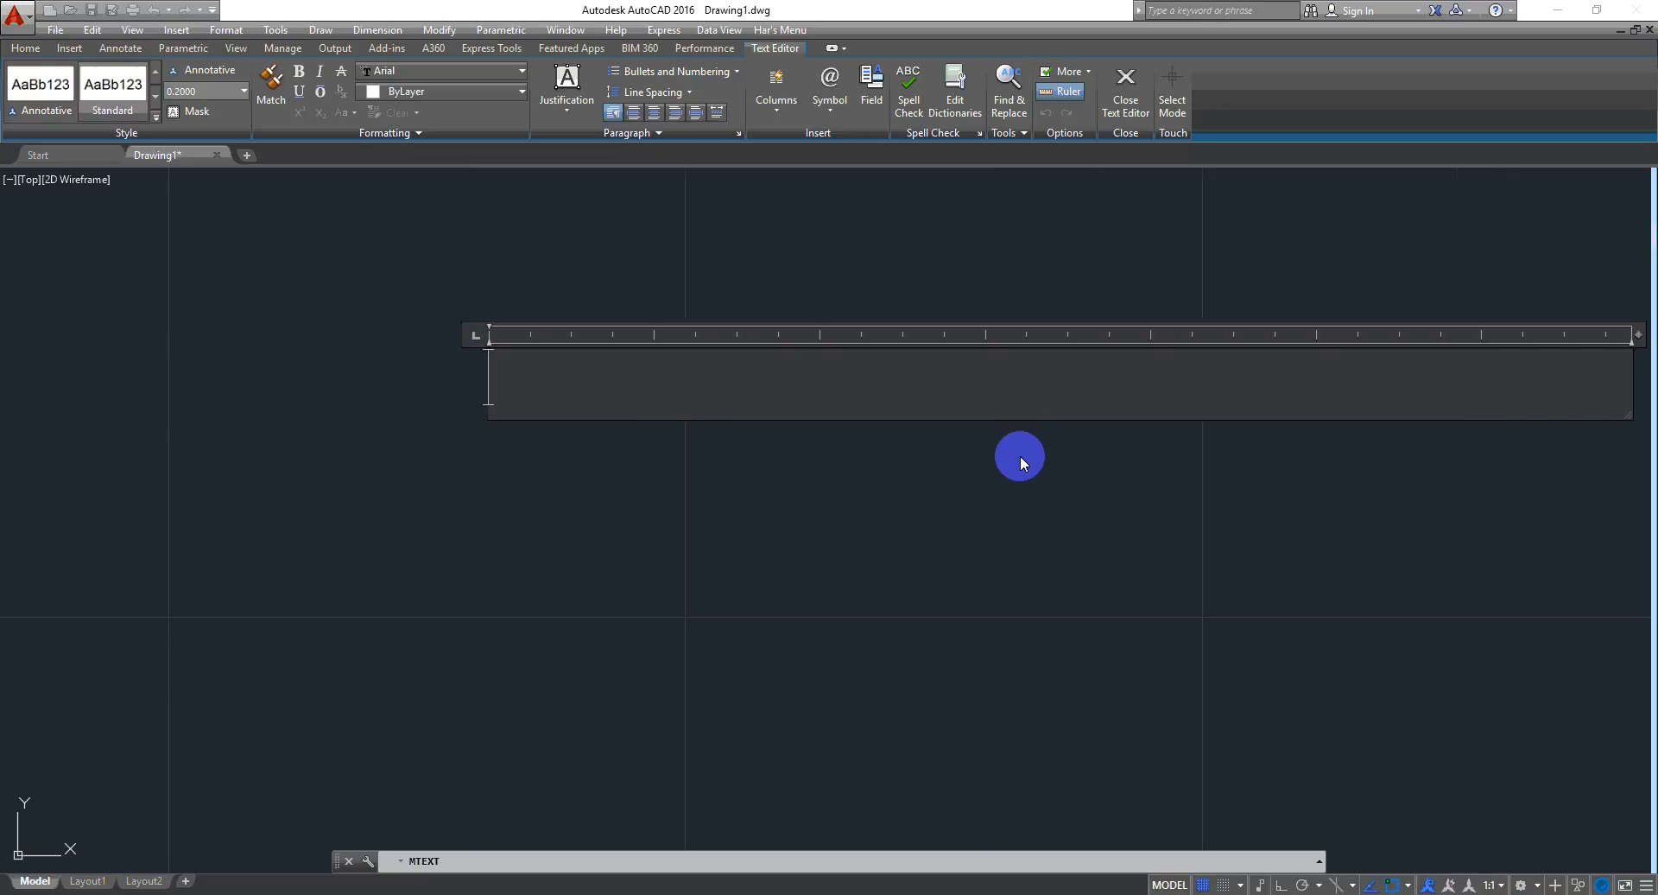
pyautogui.scroll(-4, 1017, 459)
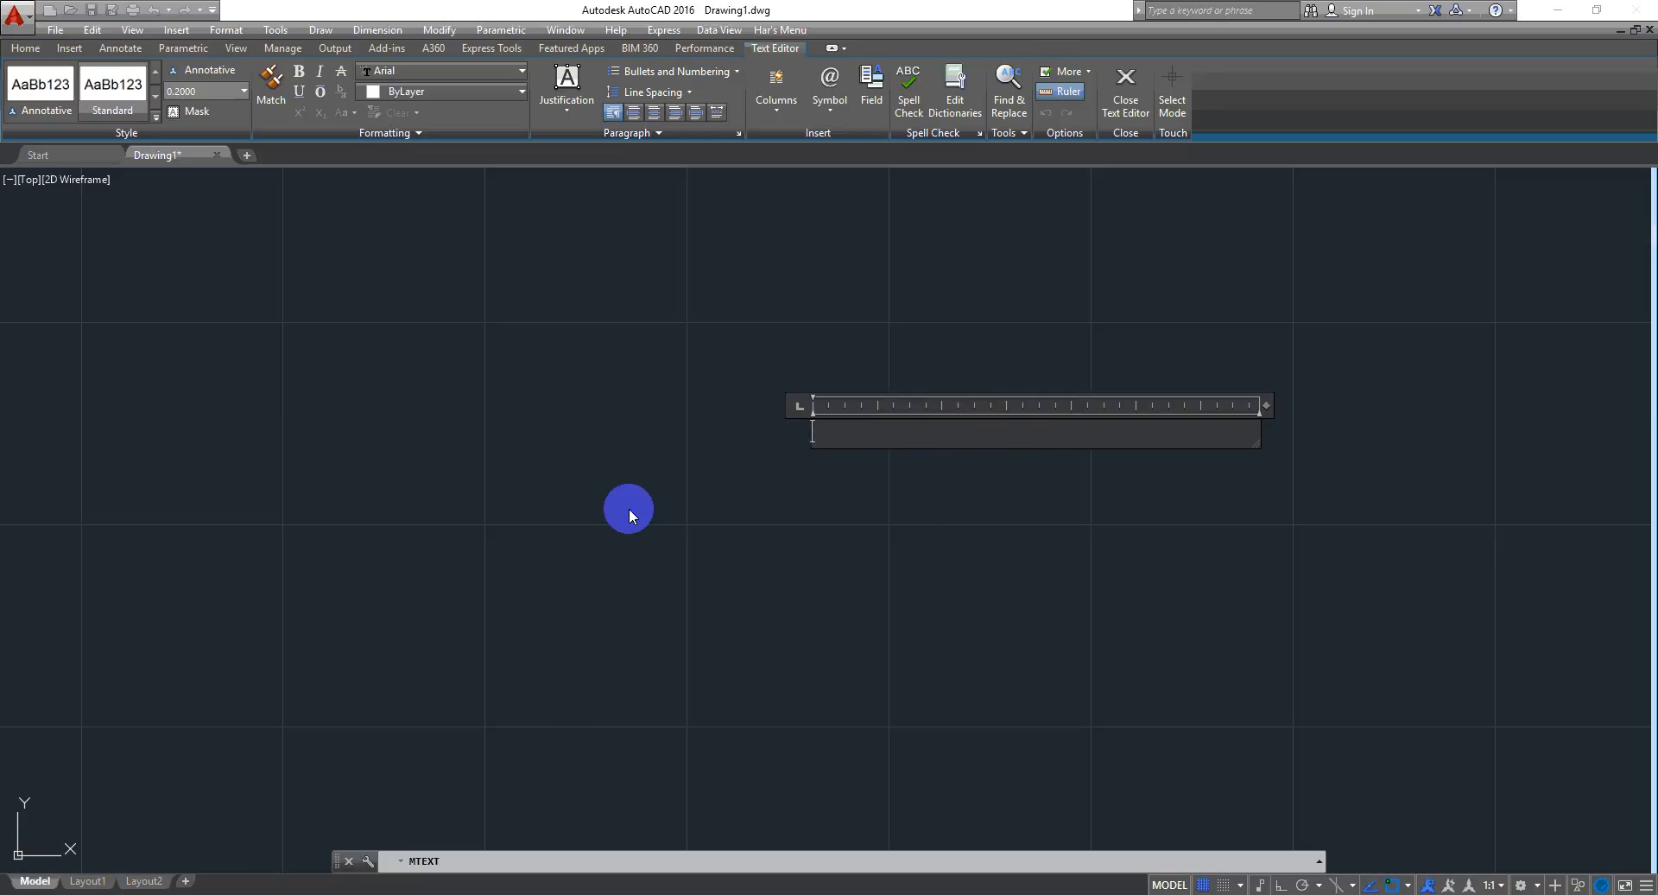
pyautogui.click(820, 576)
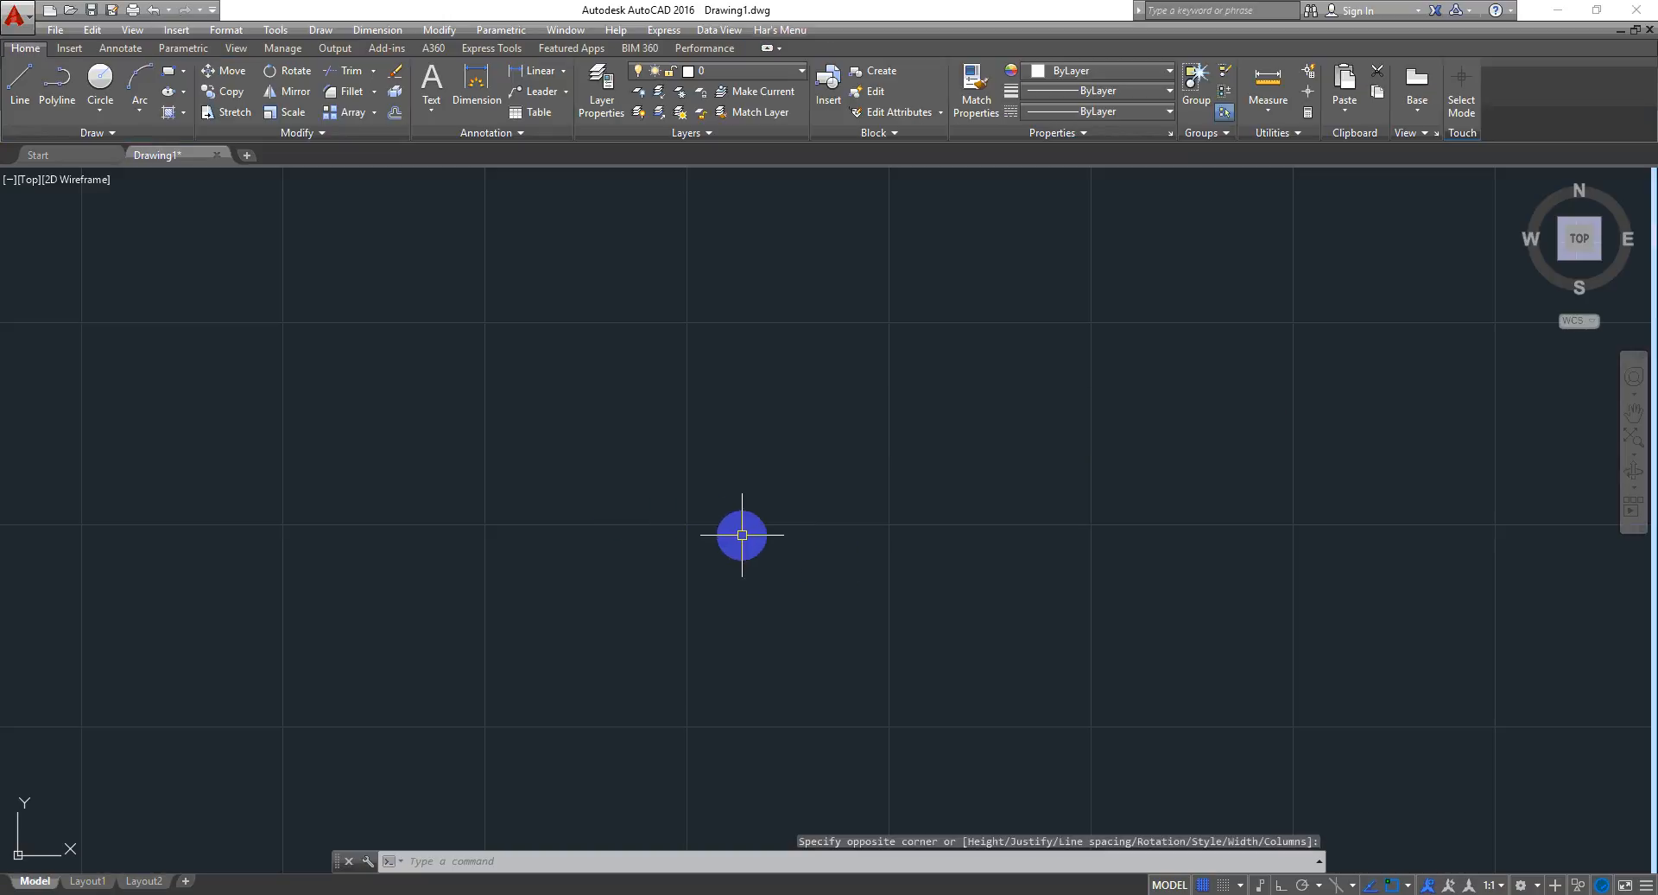
# - Draw a circle with a radius of about 1.1 units
pyautogui.write('c')
pyautogui.press('Return')
pyautogui.click(486, 460)
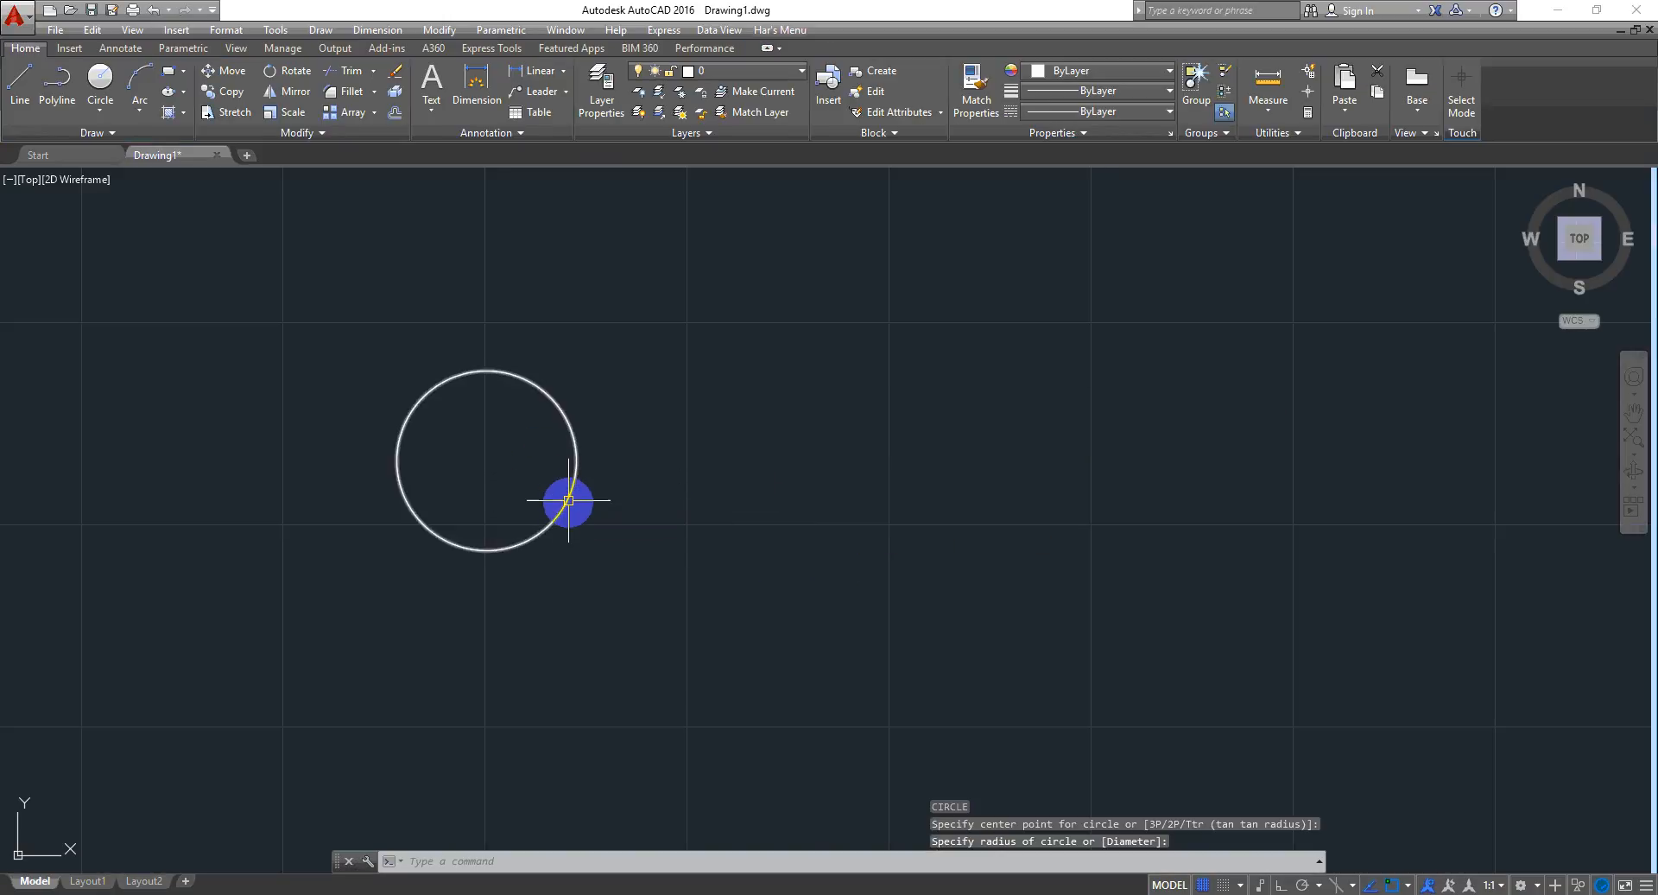
pyautogui.click(569, 500)
# - Place a multiline text label reading "Radius :" beside the circle
pyautogui.write('t')
pyautogui.press('Return')
pyautogui.click(672, 436)
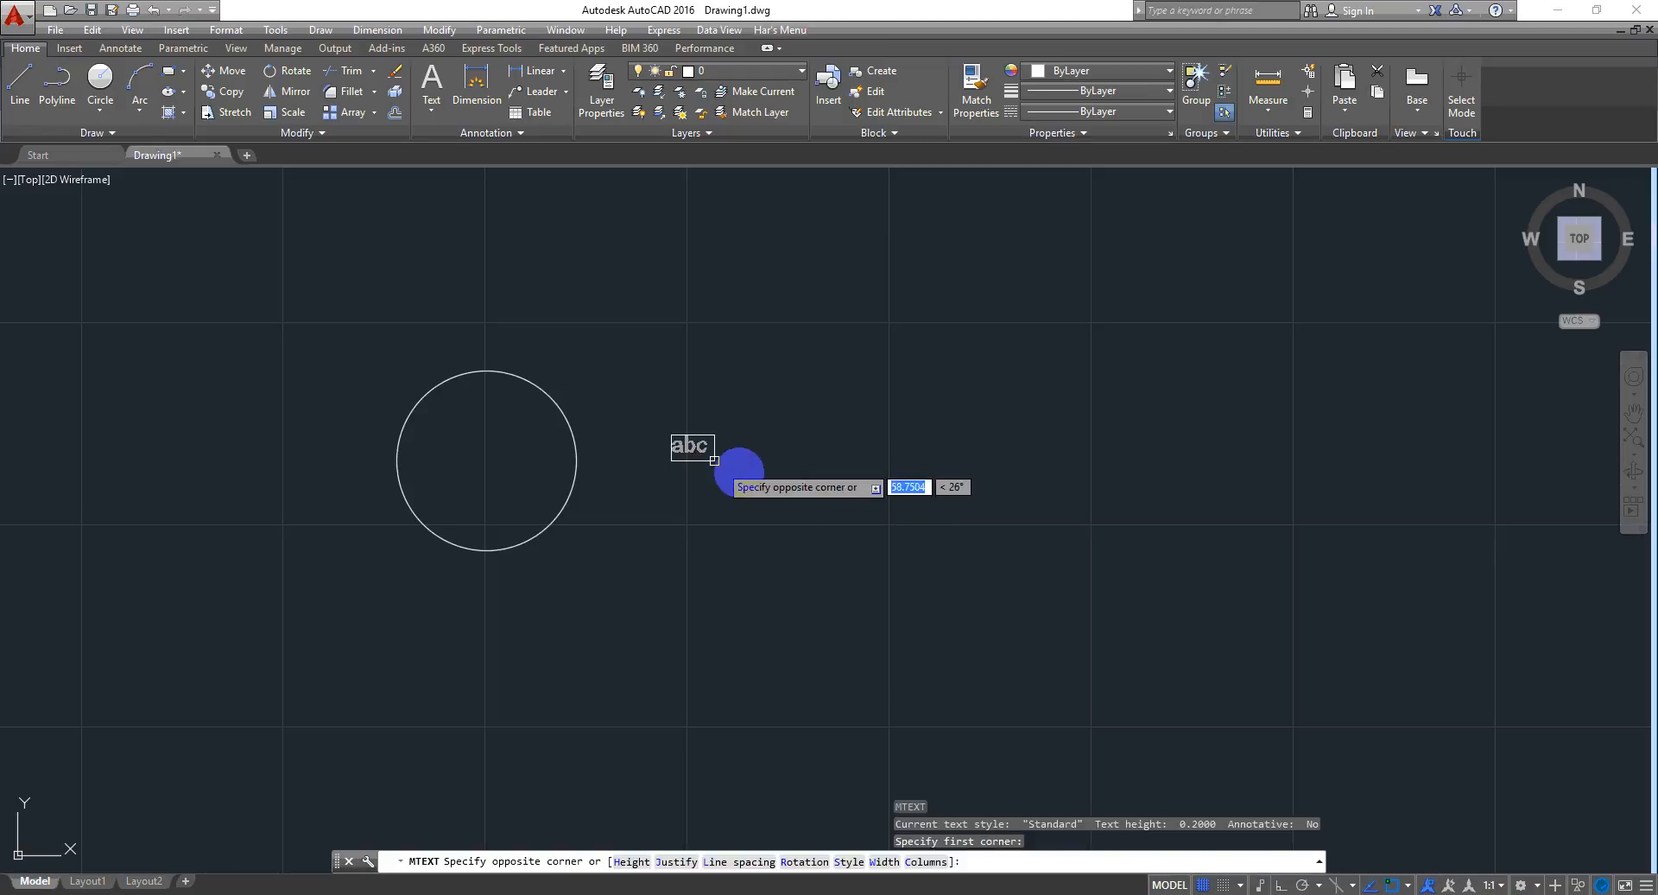
pyautogui.click(759, 473)
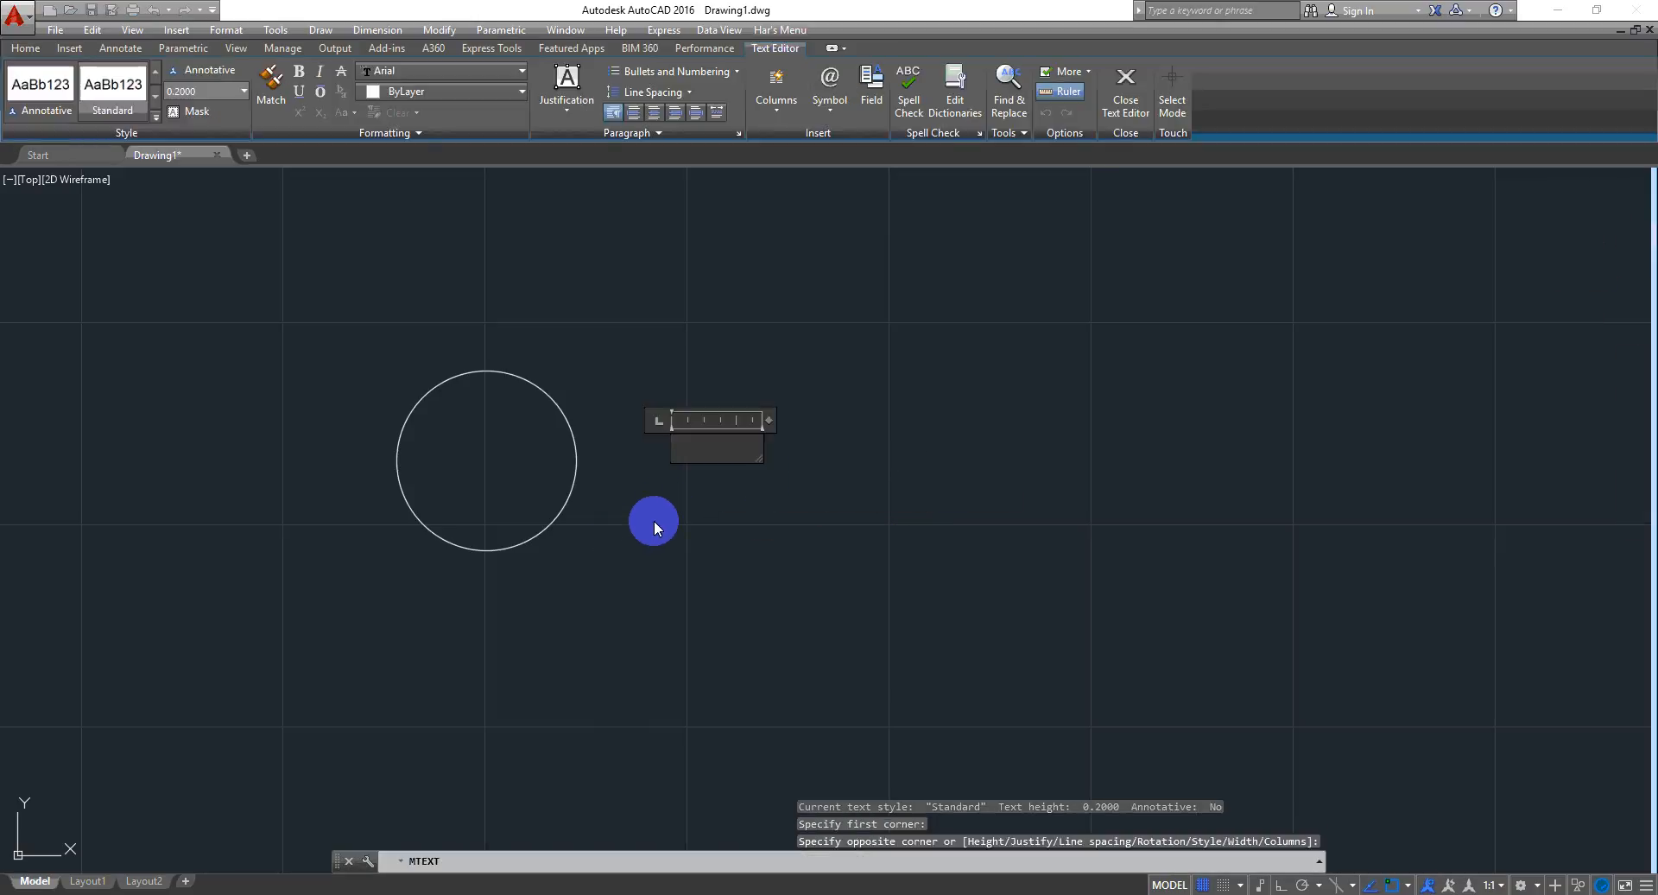
pyautogui.write('Radius')
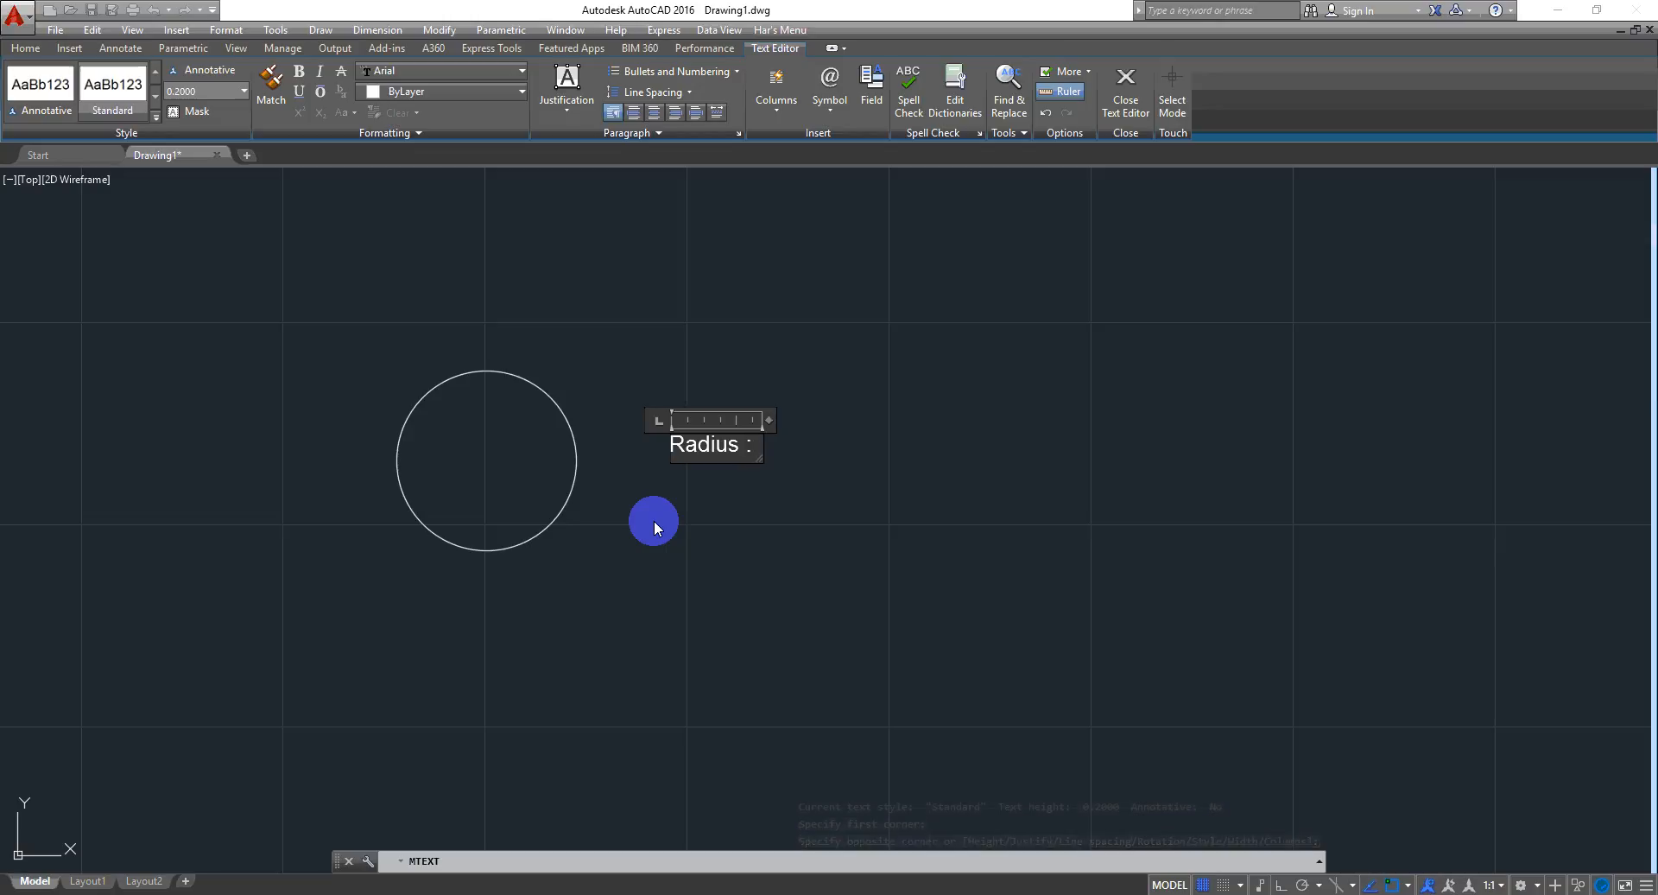
pyautogui.write(' :')
pyautogui.click(739, 574)
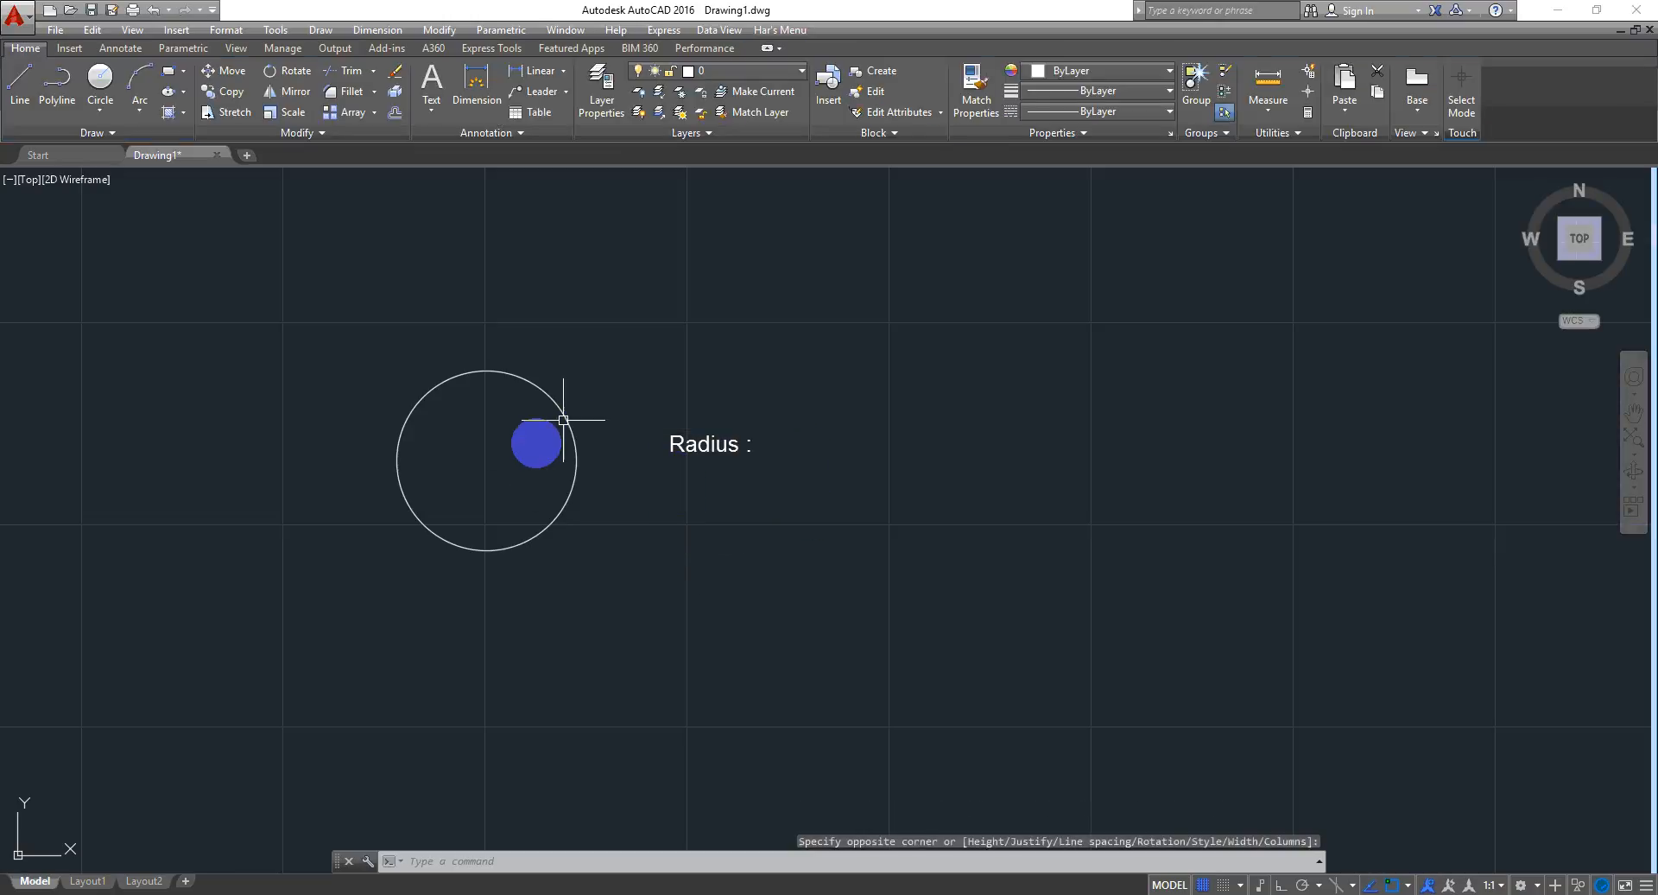
# - Open the circle's properties and select its radius value to copy it
pyautogui.click(573, 441)
pyautogui.hotkey('ctrl', '1')
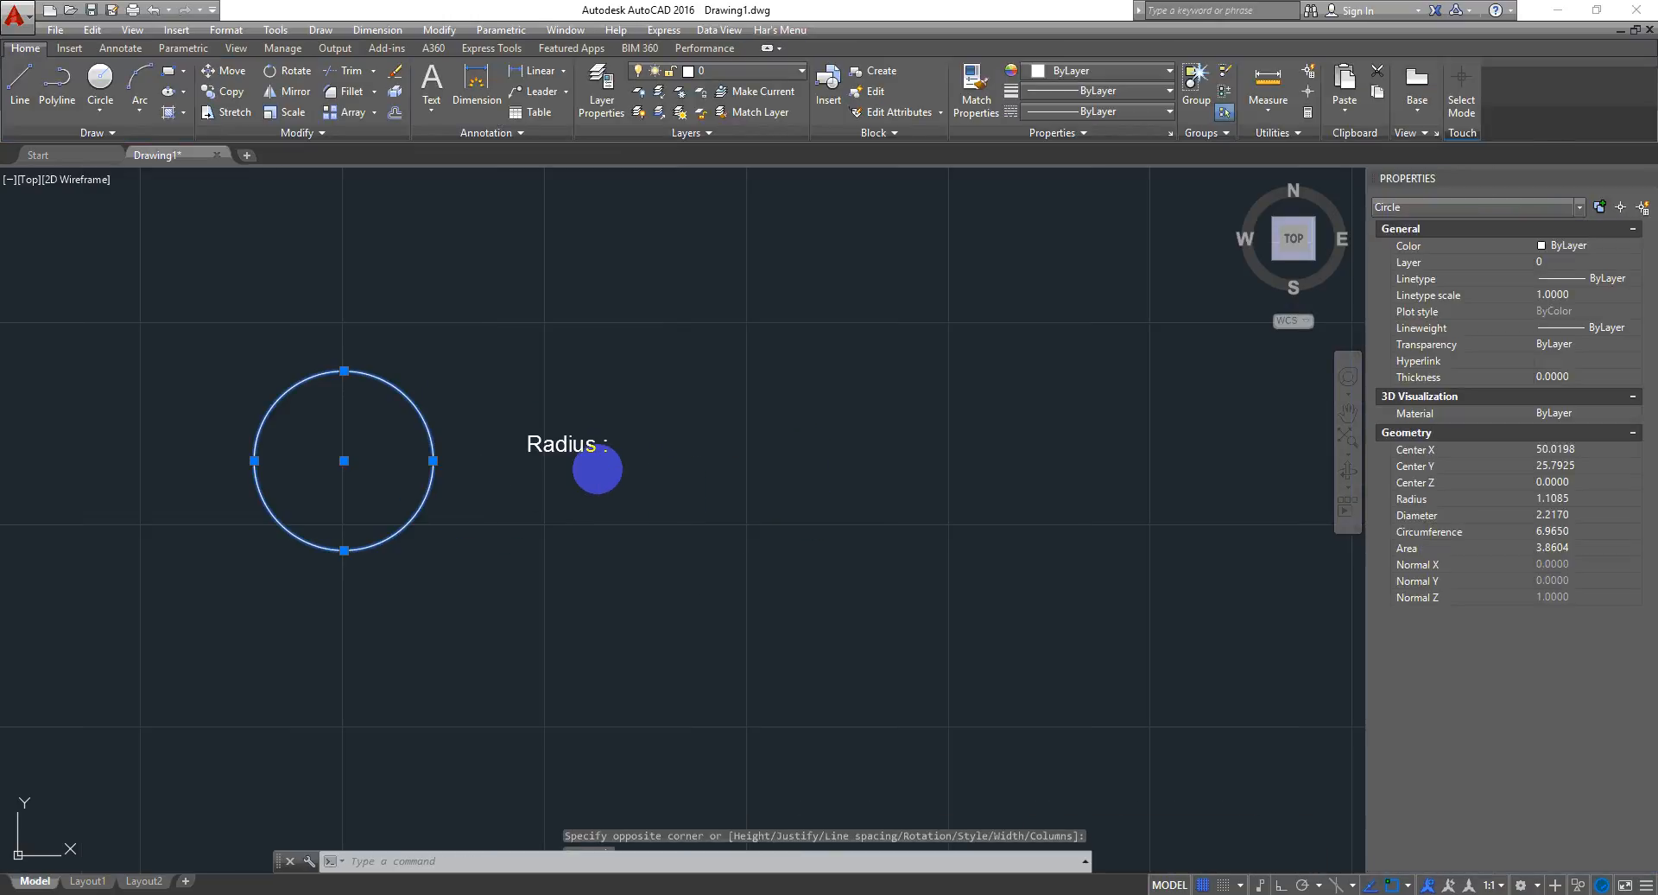
pyautogui.click(1600, 499)
pyautogui.hotkey('ctrl', 'c')
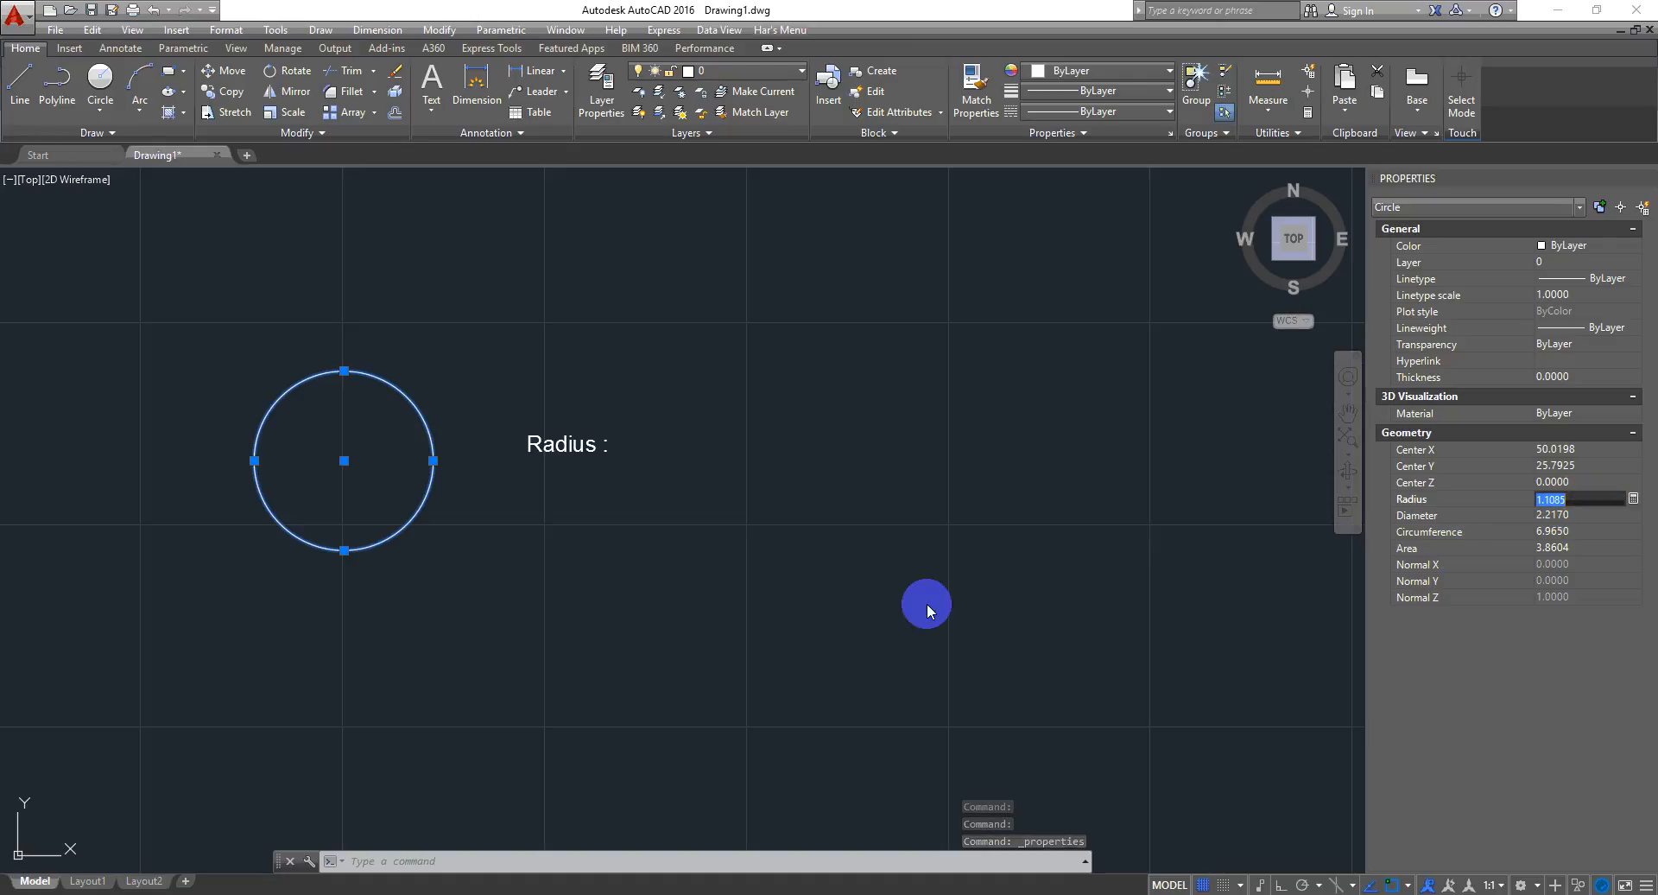
# - Paste the radius value 1.1085 after "Radius :" in the label and widen the text box onto one line
pyautogui.click(702, 565)
pyautogui.click(637, 534)
pyautogui.click(605, 444)
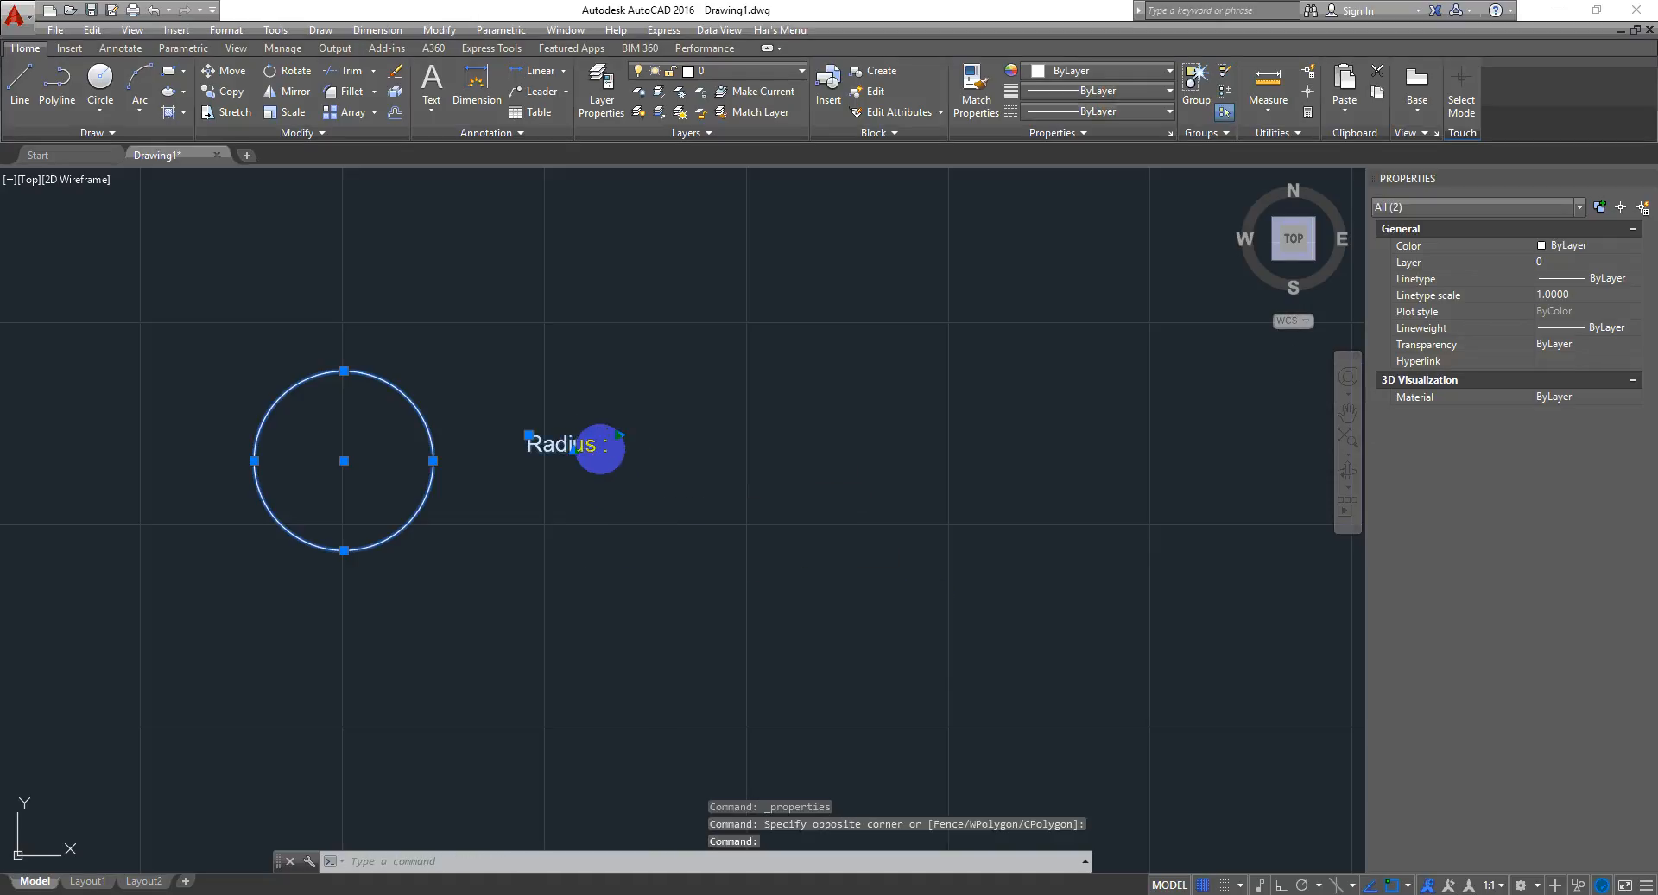
pyautogui.click(621, 434)
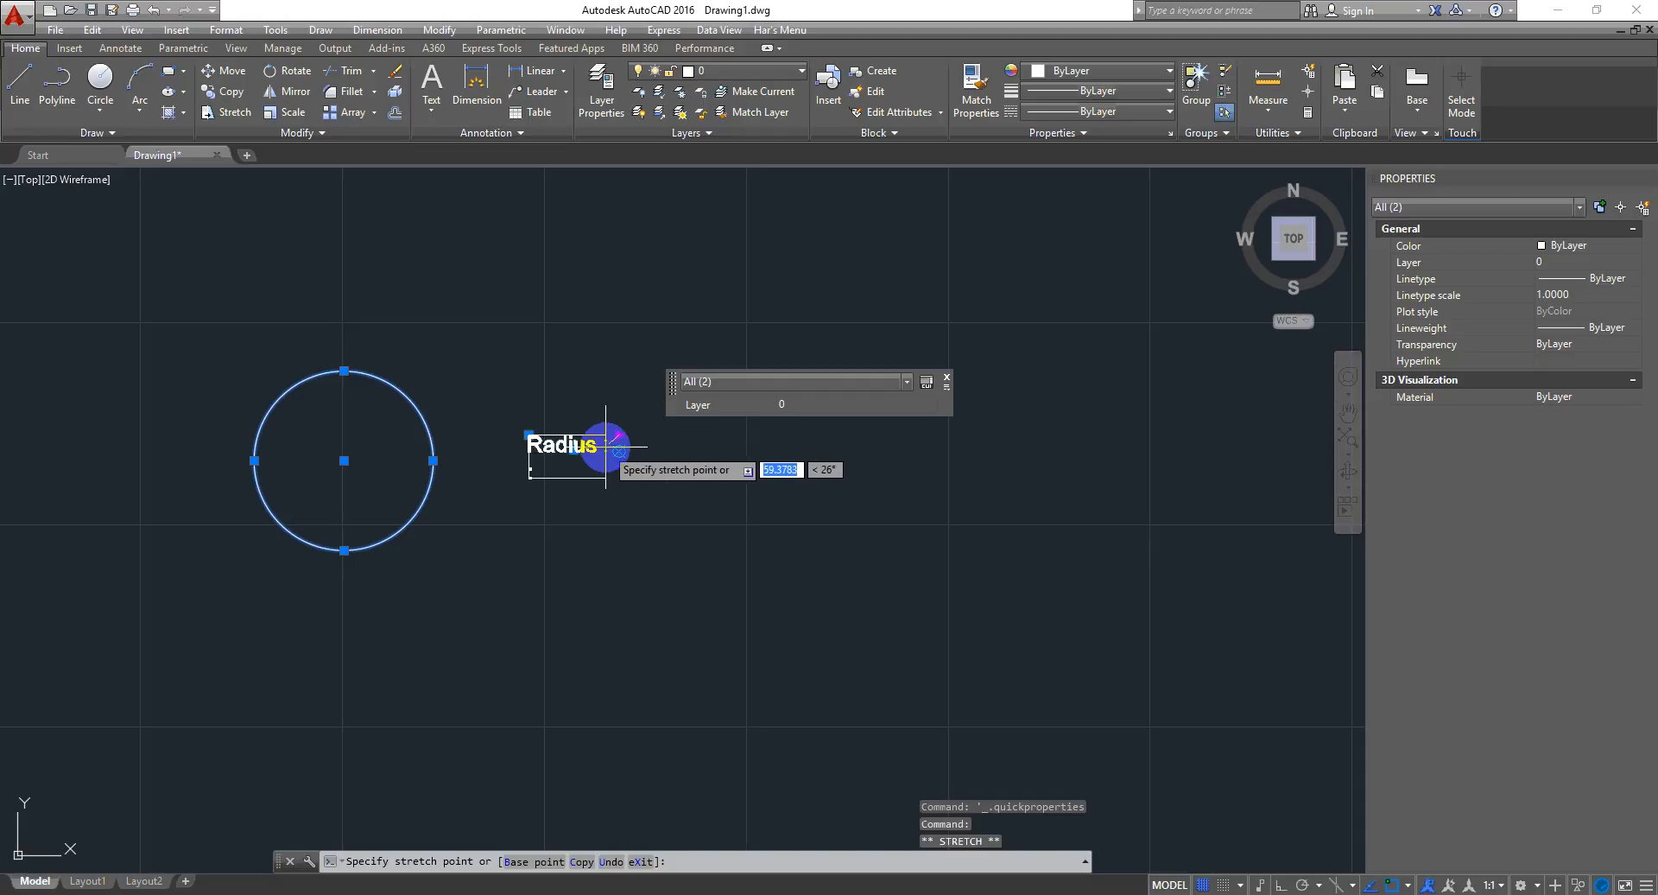
pyautogui.press('Escape')
pyautogui.scroll(4, 630, 443)
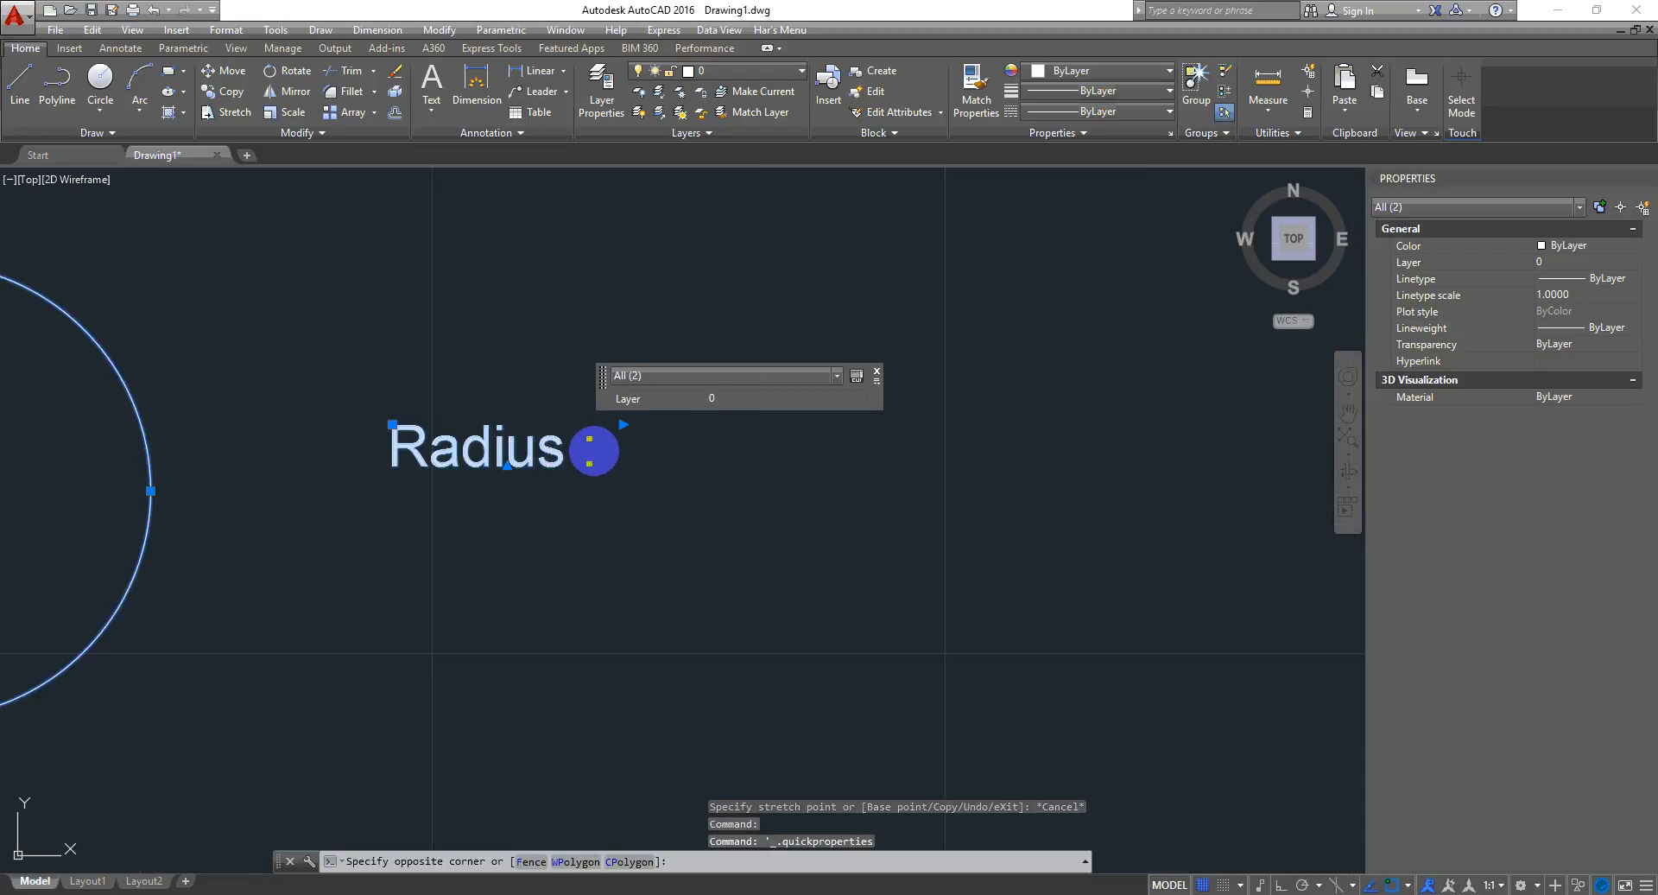
pyautogui.press('Escape')
pyautogui.press('Escape')
pyautogui.click(557, 460)
pyautogui.doubleClick(560, 458)
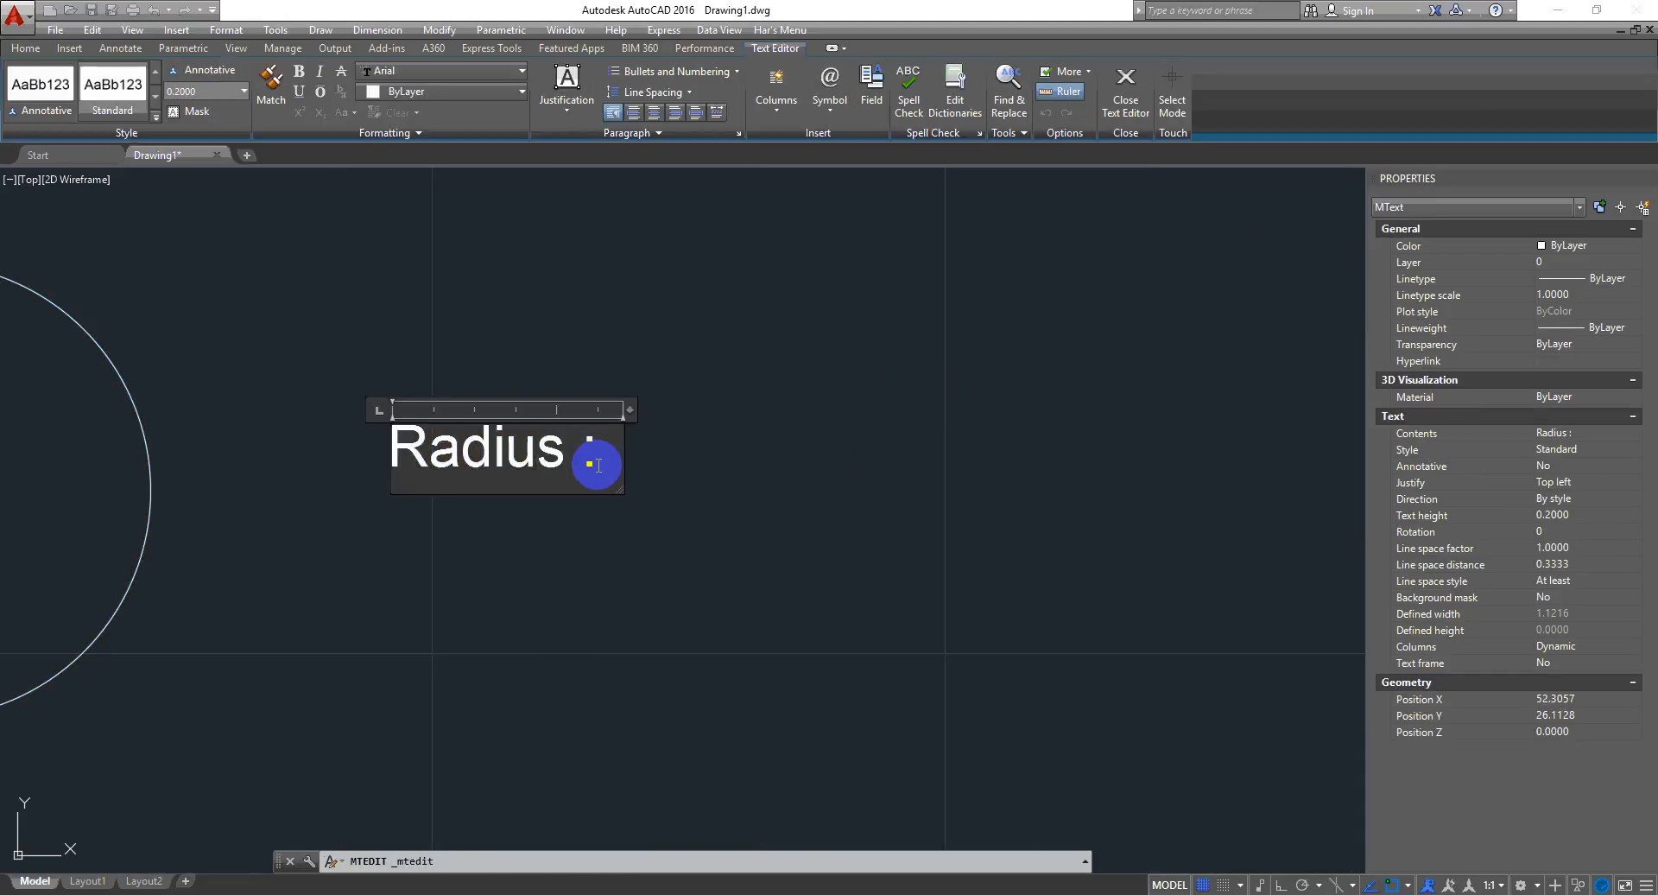
pyautogui.hotkey('ctrl', 'v')
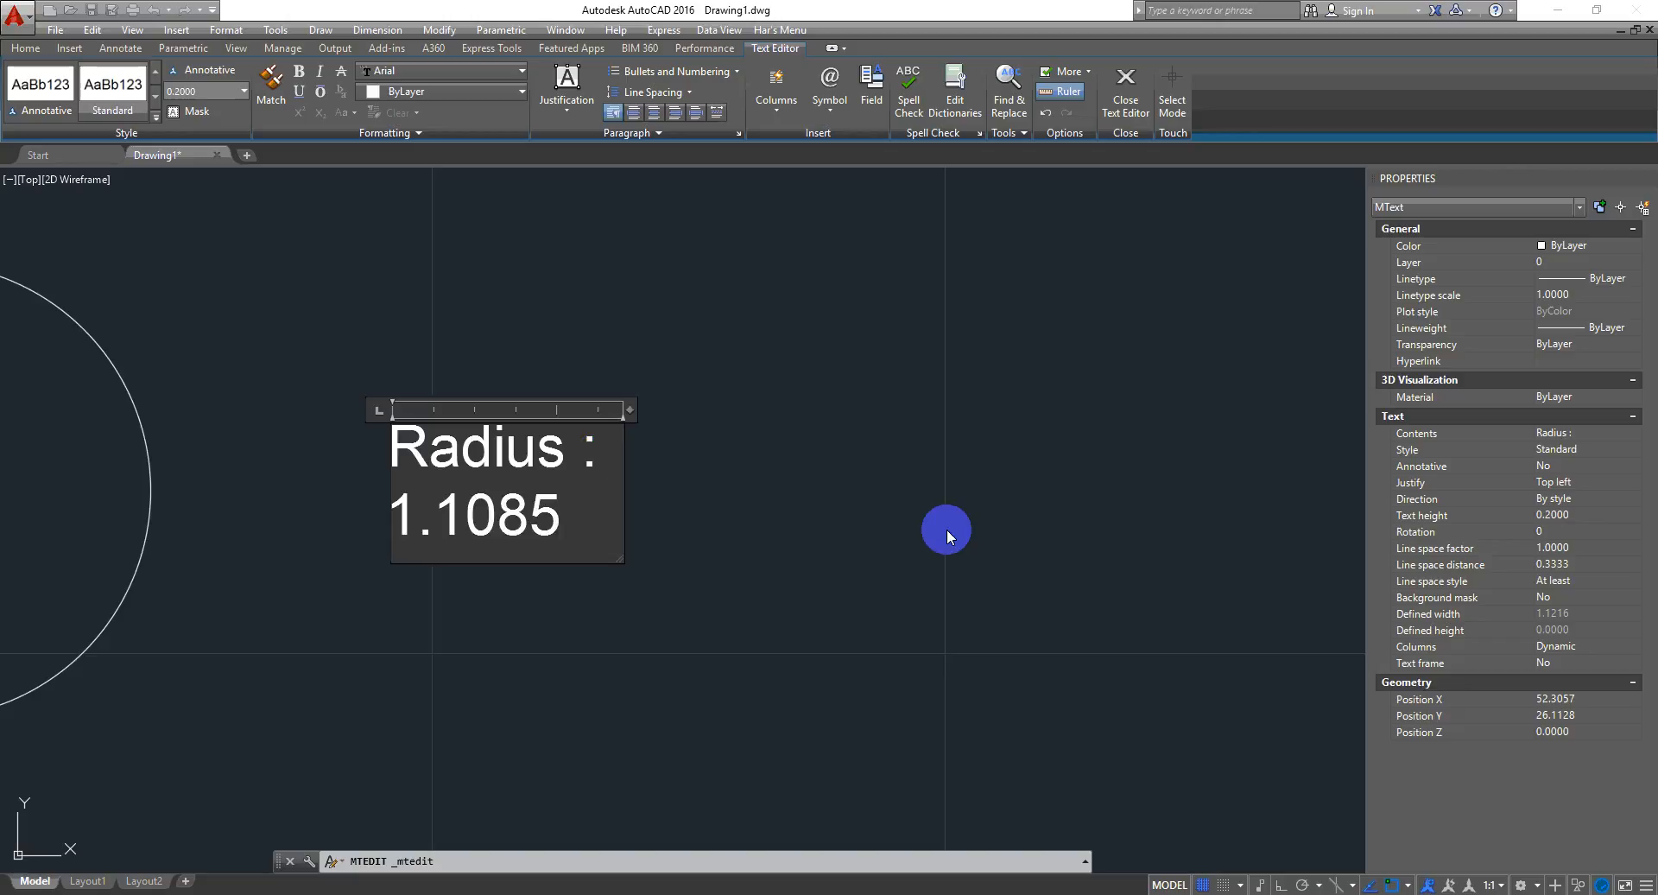
pyautogui.moveTo(628, 409); pyautogui.dragTo(826, 414)
pyautogui.click(856, 555)
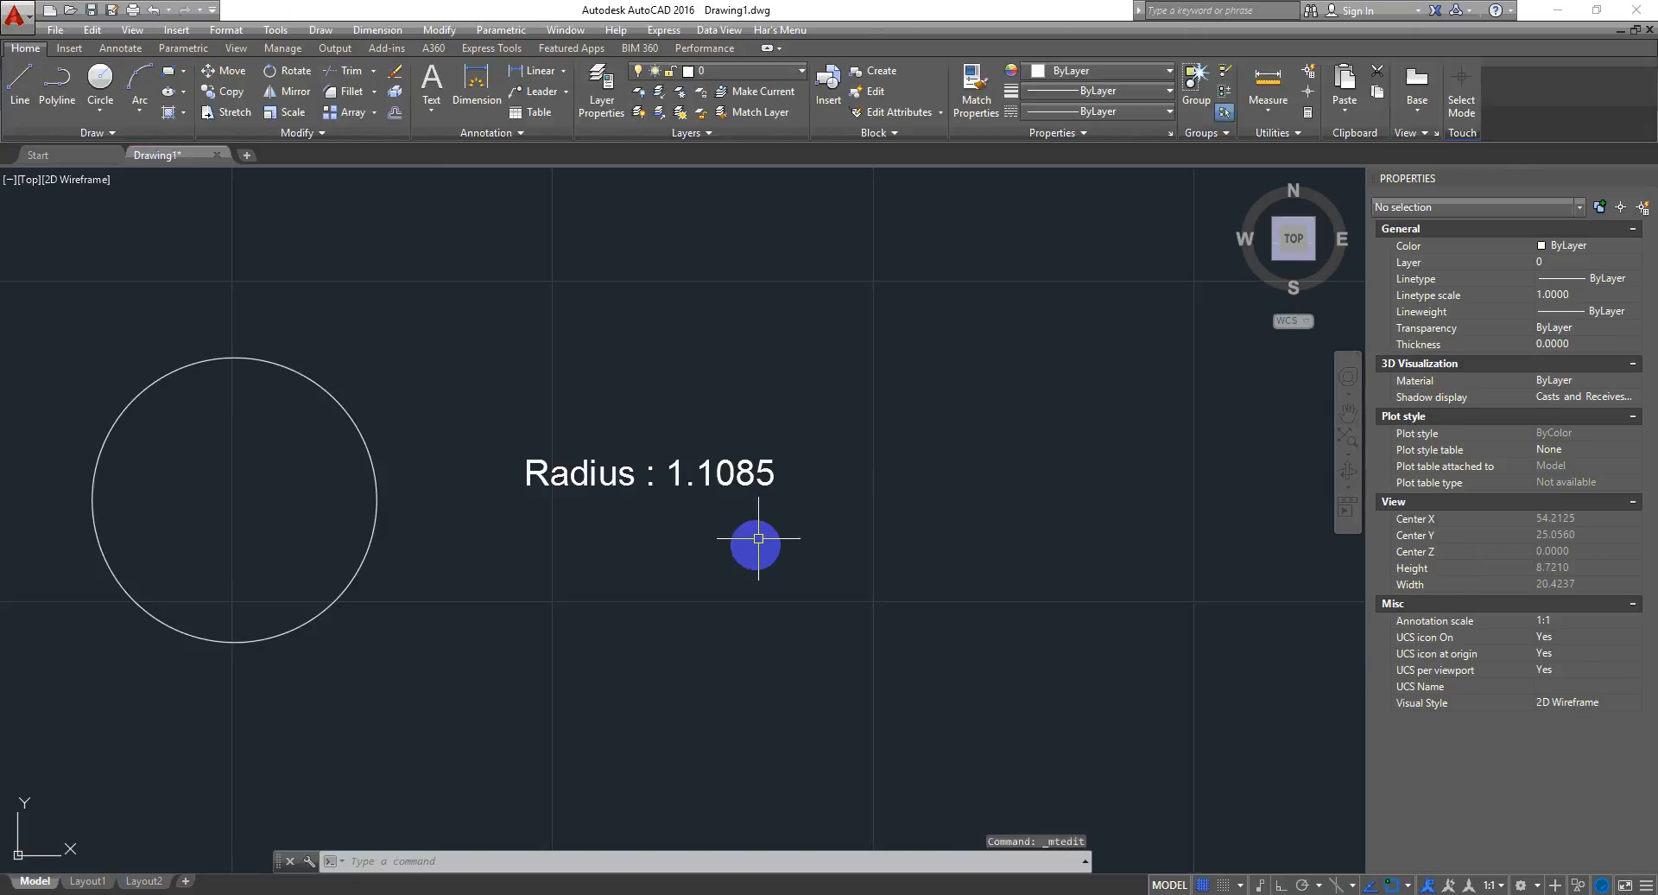
# - Copy the label to five more locations around the drawing
pyautogui.click(898, 363)
pyautogui.click(722, 527)
pyautogui.moveTo(765, 547); pyautogui.dragTo(703, 466, button='middle')
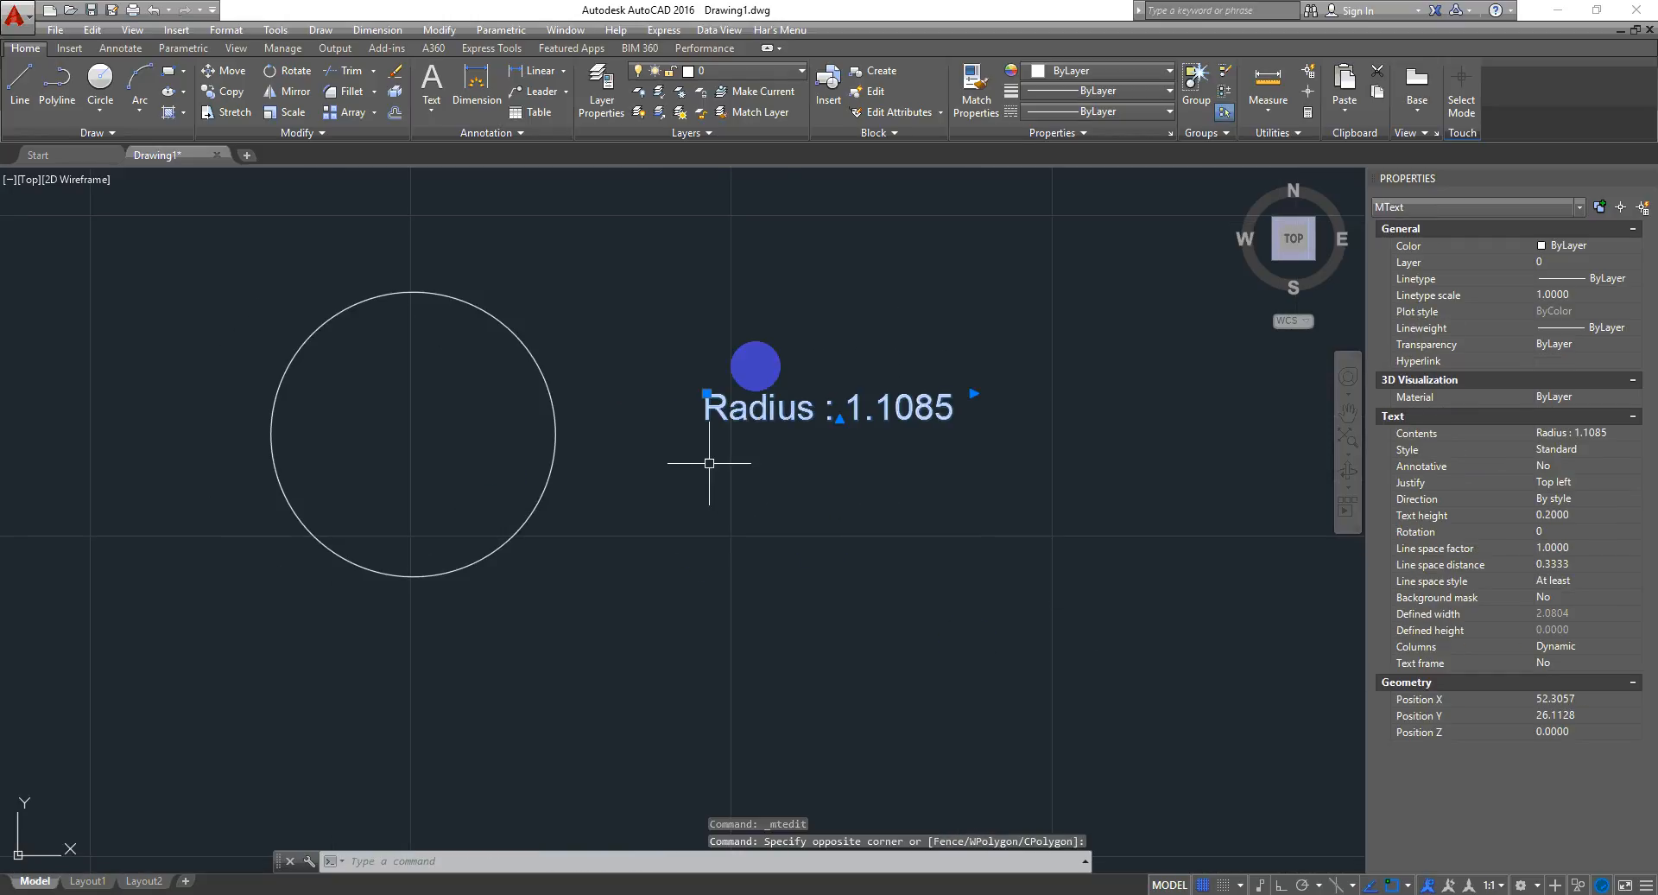
pyautogui.scroll(-3, 708, 466)
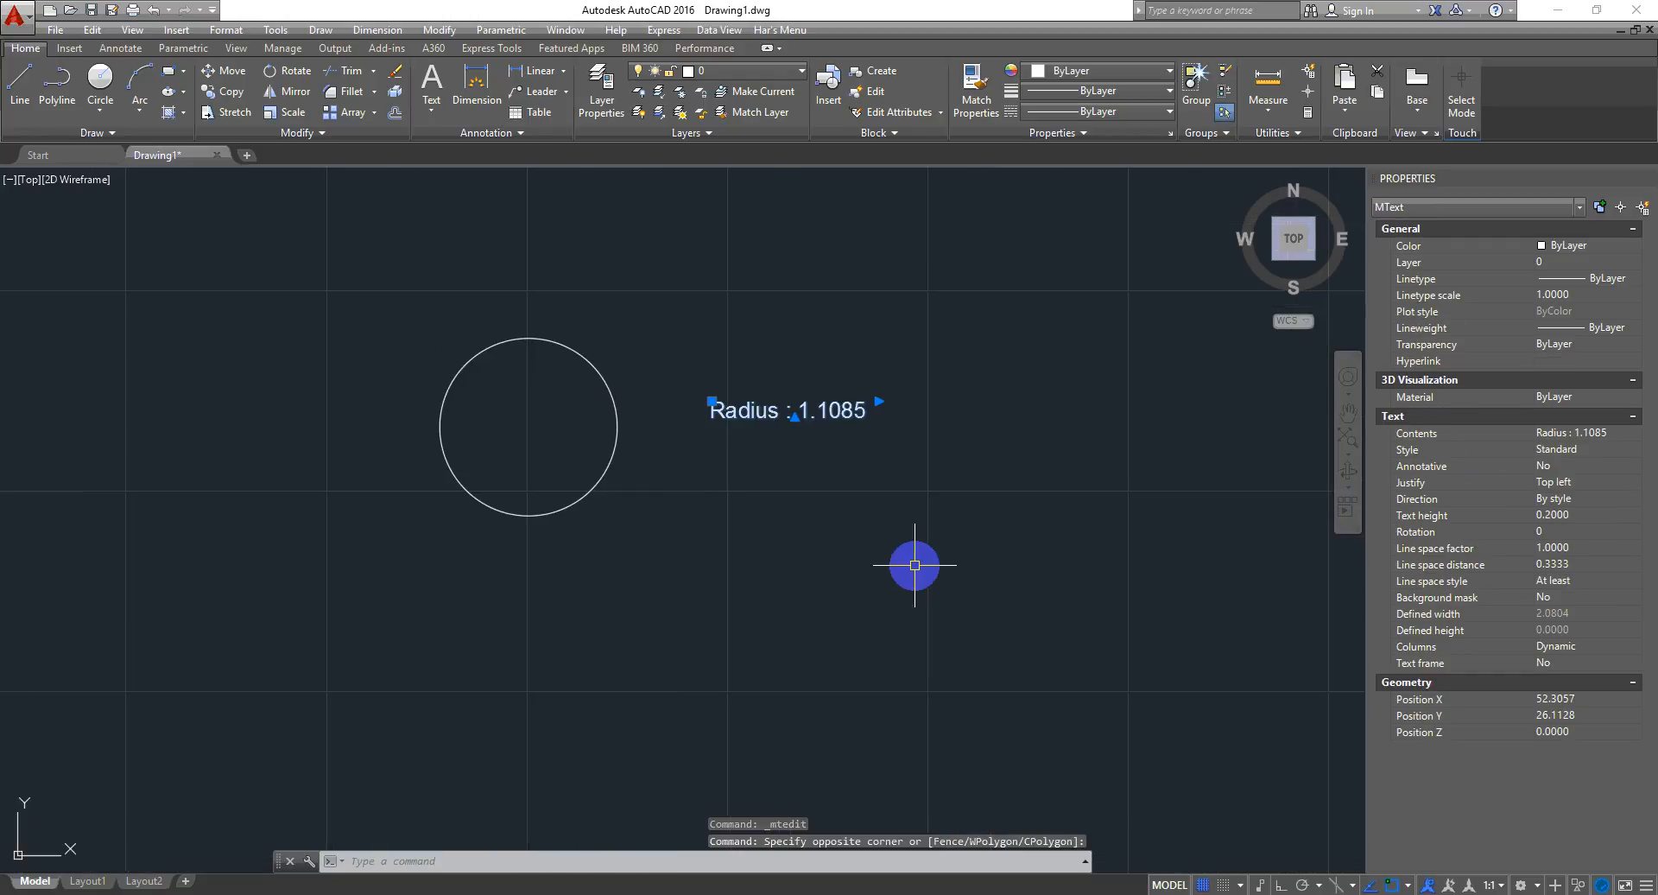
pyautogui.write('co')
pyautogui.press('Return')
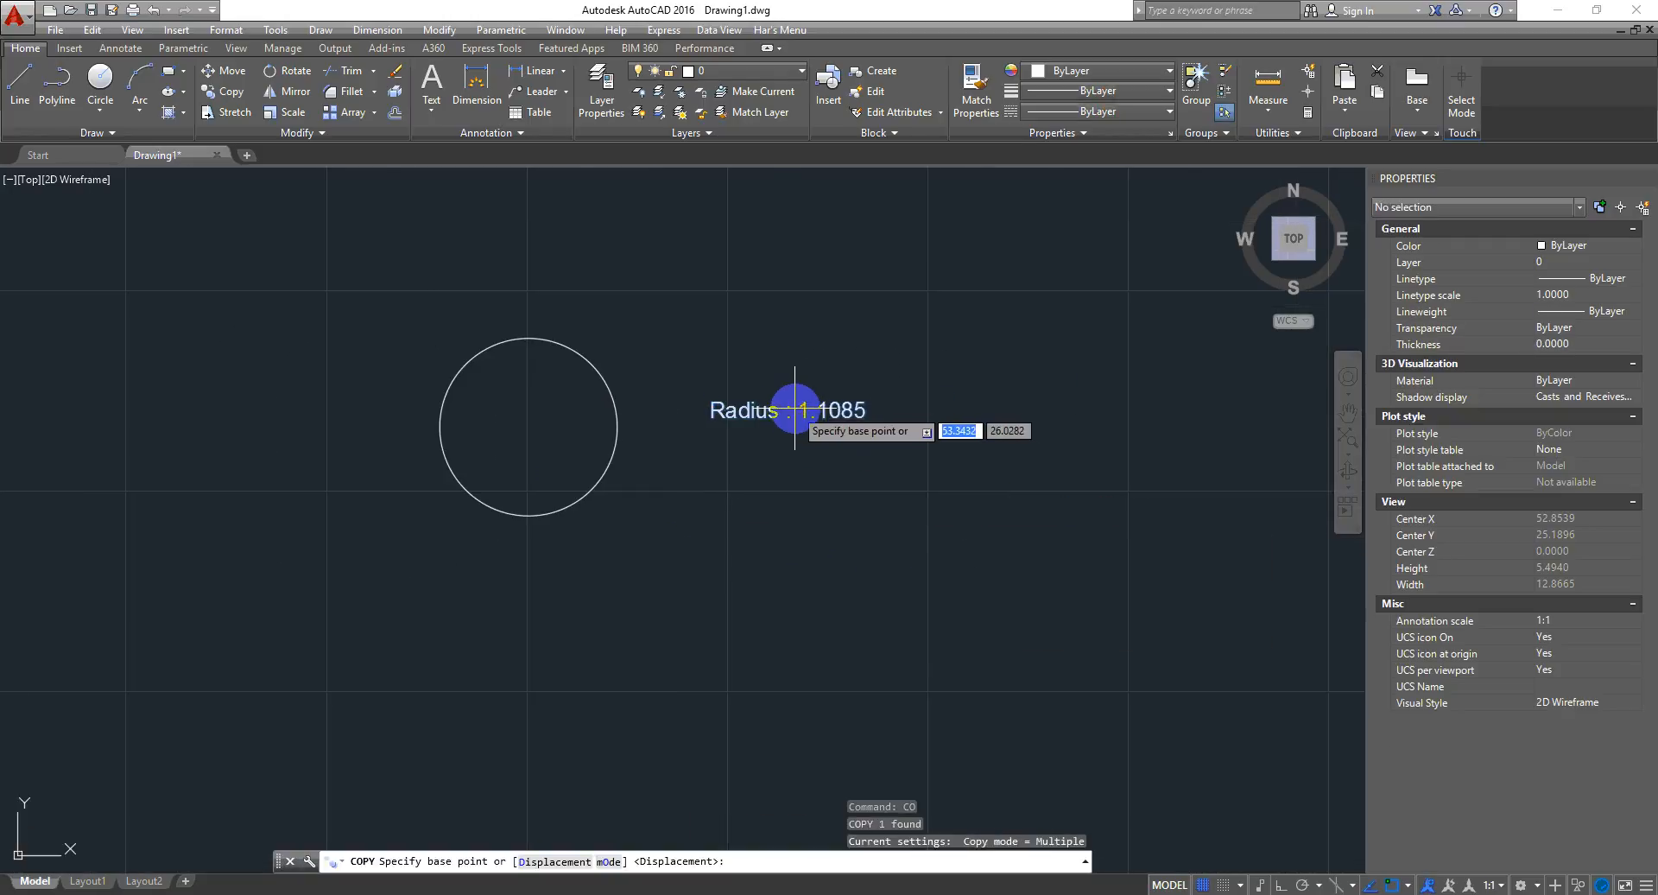
pyautogui.click(801, 410)
pyautogui.click(1057, 256)
pyautogui.click(1143, 422)
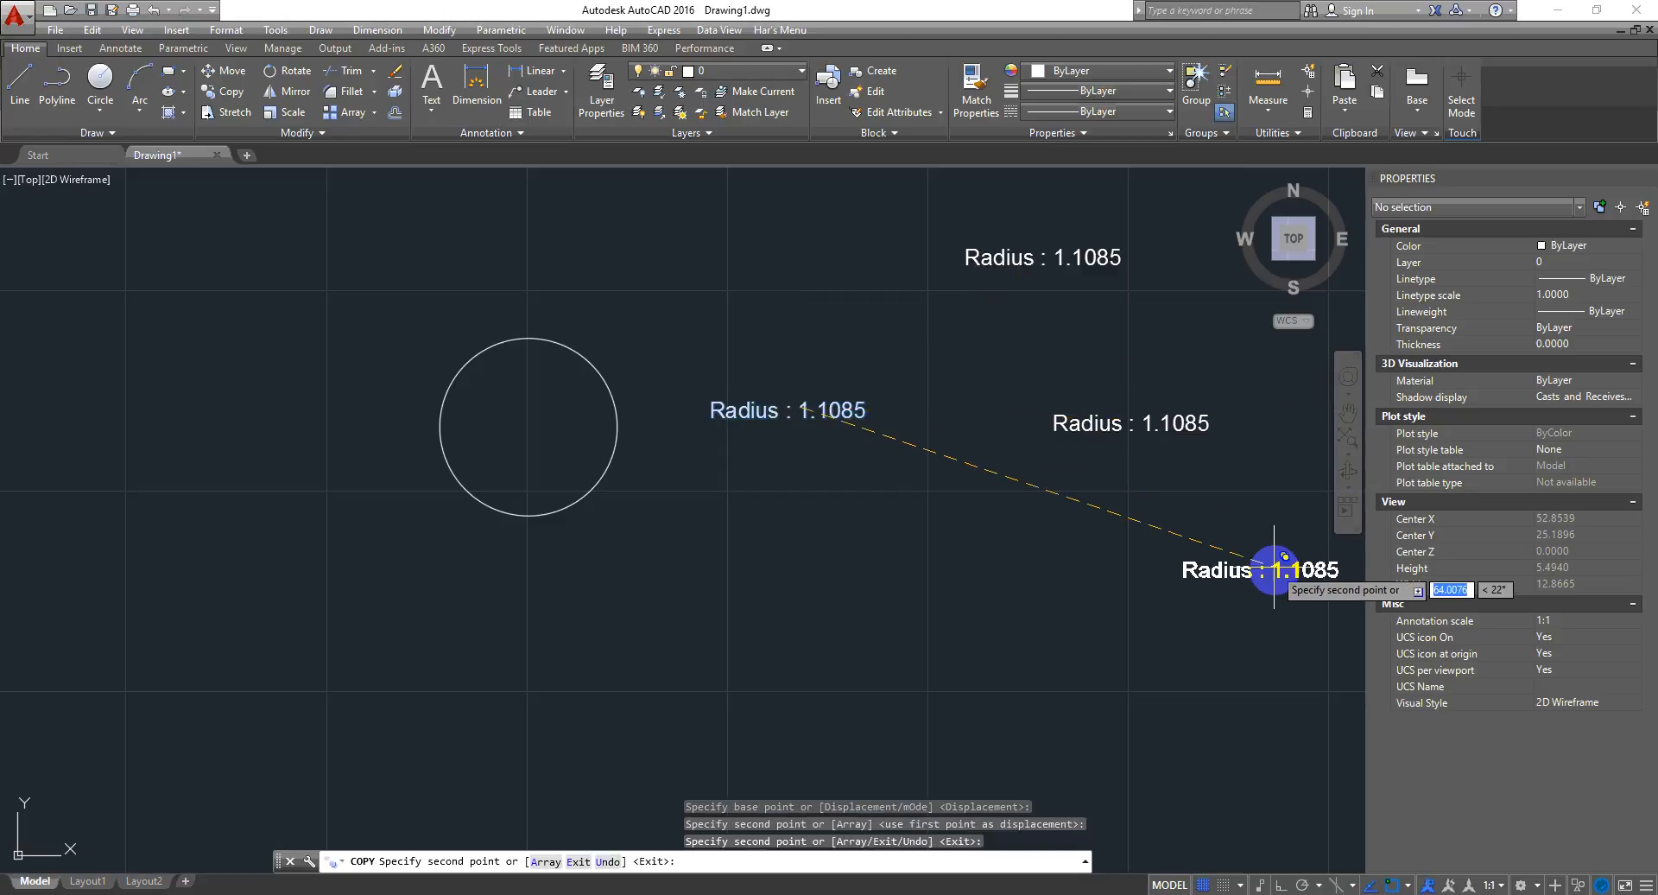
pyautogui.click(1277, 575)
pyautogui.click(1201, 720)
pyautogui.click(926, 694)
pyautogui.press('Escape')
# - Enlarge the circle by stretching its quadrant grip to a radius of about 1.41
pyautogui.moveTo(911, 626)
pyautogui.mouseDown(button='middle')
pyautogui.moveTo(881, 619)
pyautogui.moveTo(876, 588)
pyautogui.moveTo(932, 617)
pyautogui.mouseUp(button='middle')
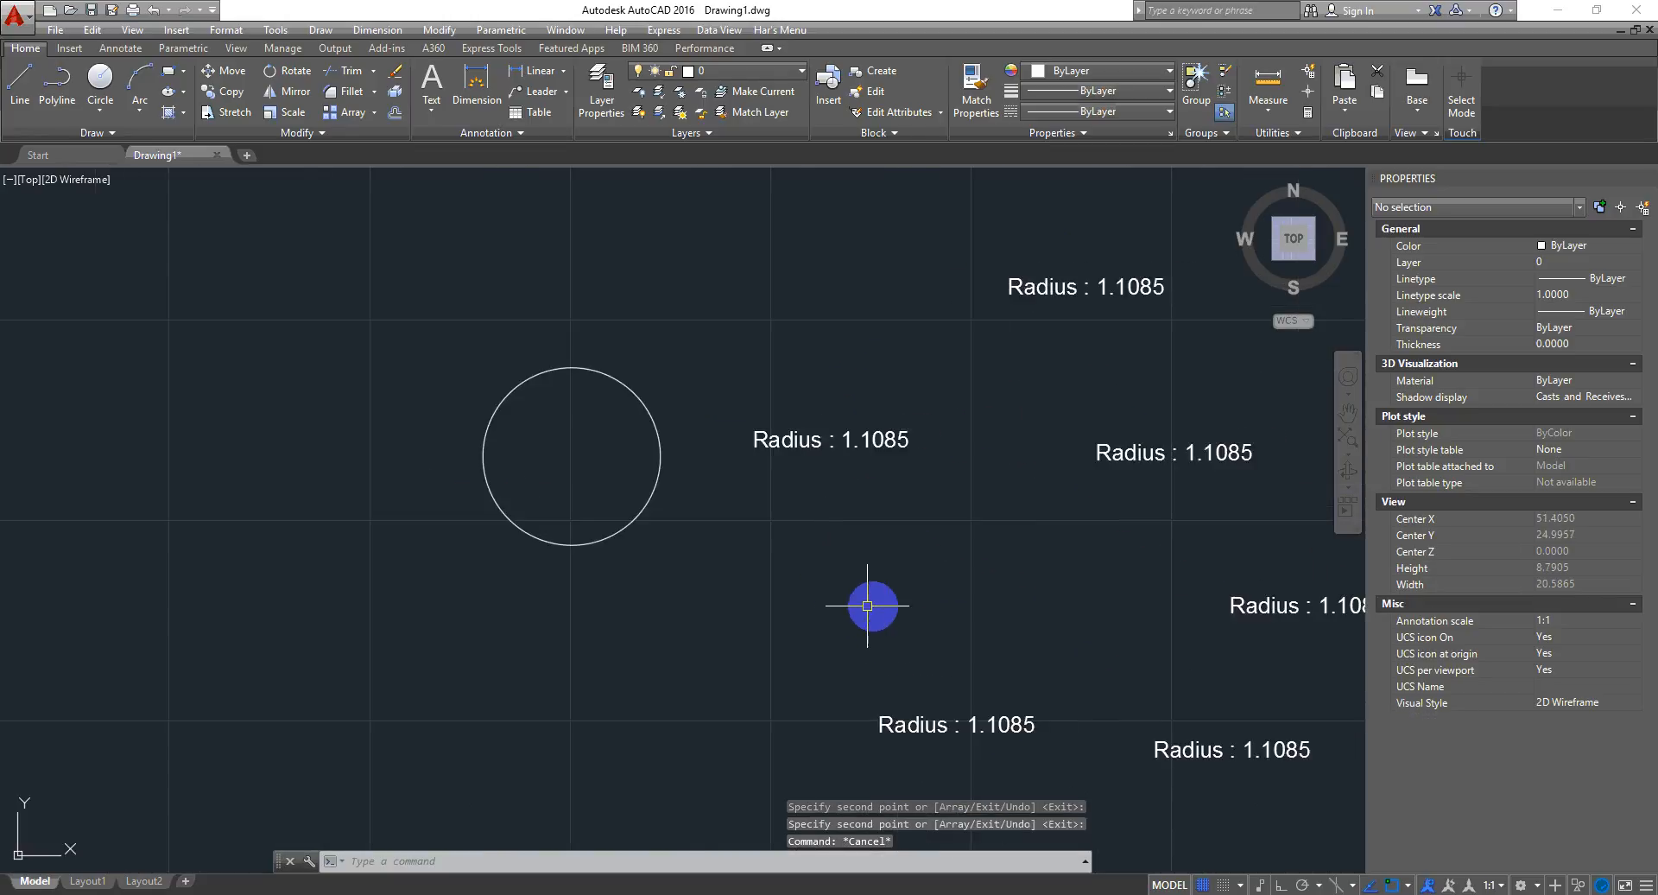
pyautogui.click(626, 526)
pyautogui.click(571, 546)
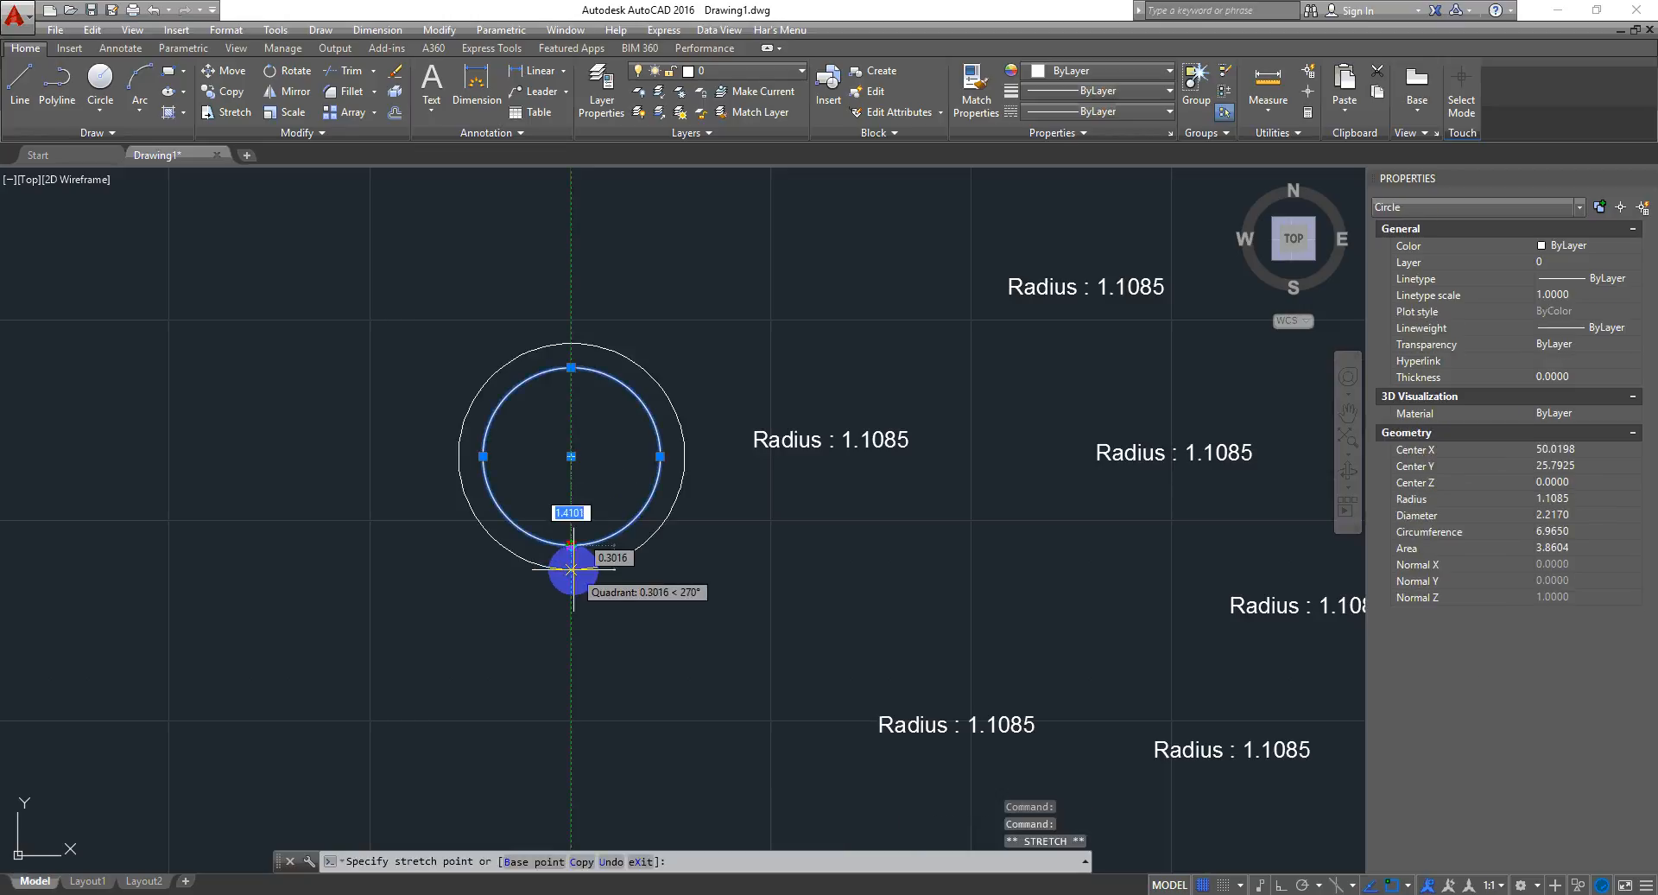
pyautogui.click(604, 564)
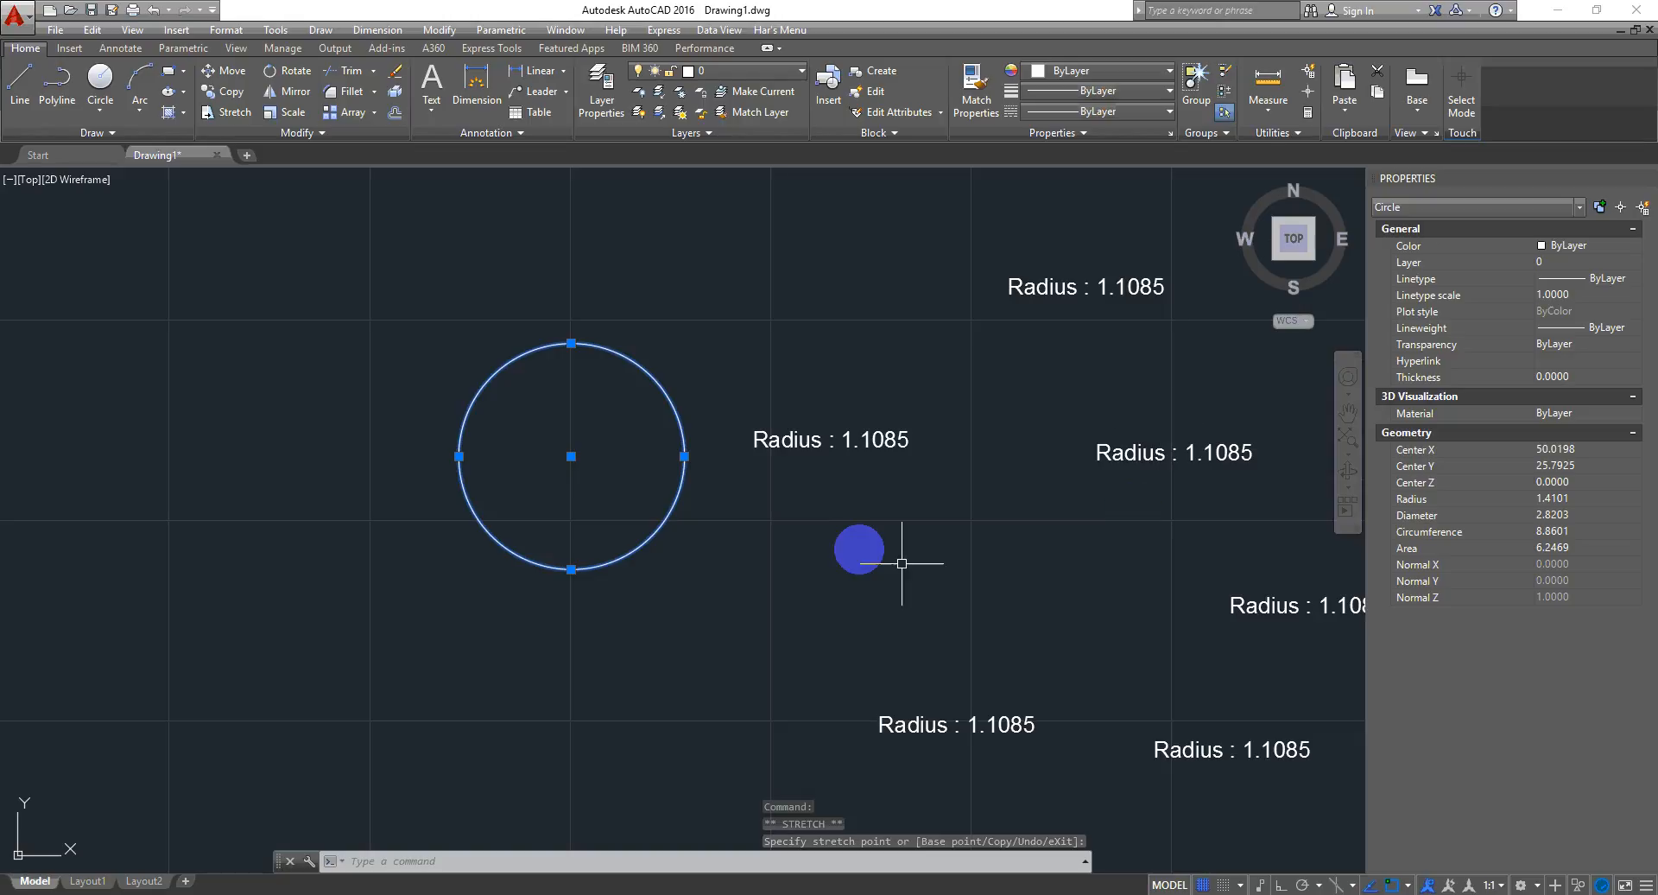
# - Erase a crossing selection of the copied labels, then undo the erase
pyautogui.moveTo(914, 504); pyautogui.dragTo(695, 489, button='middle')
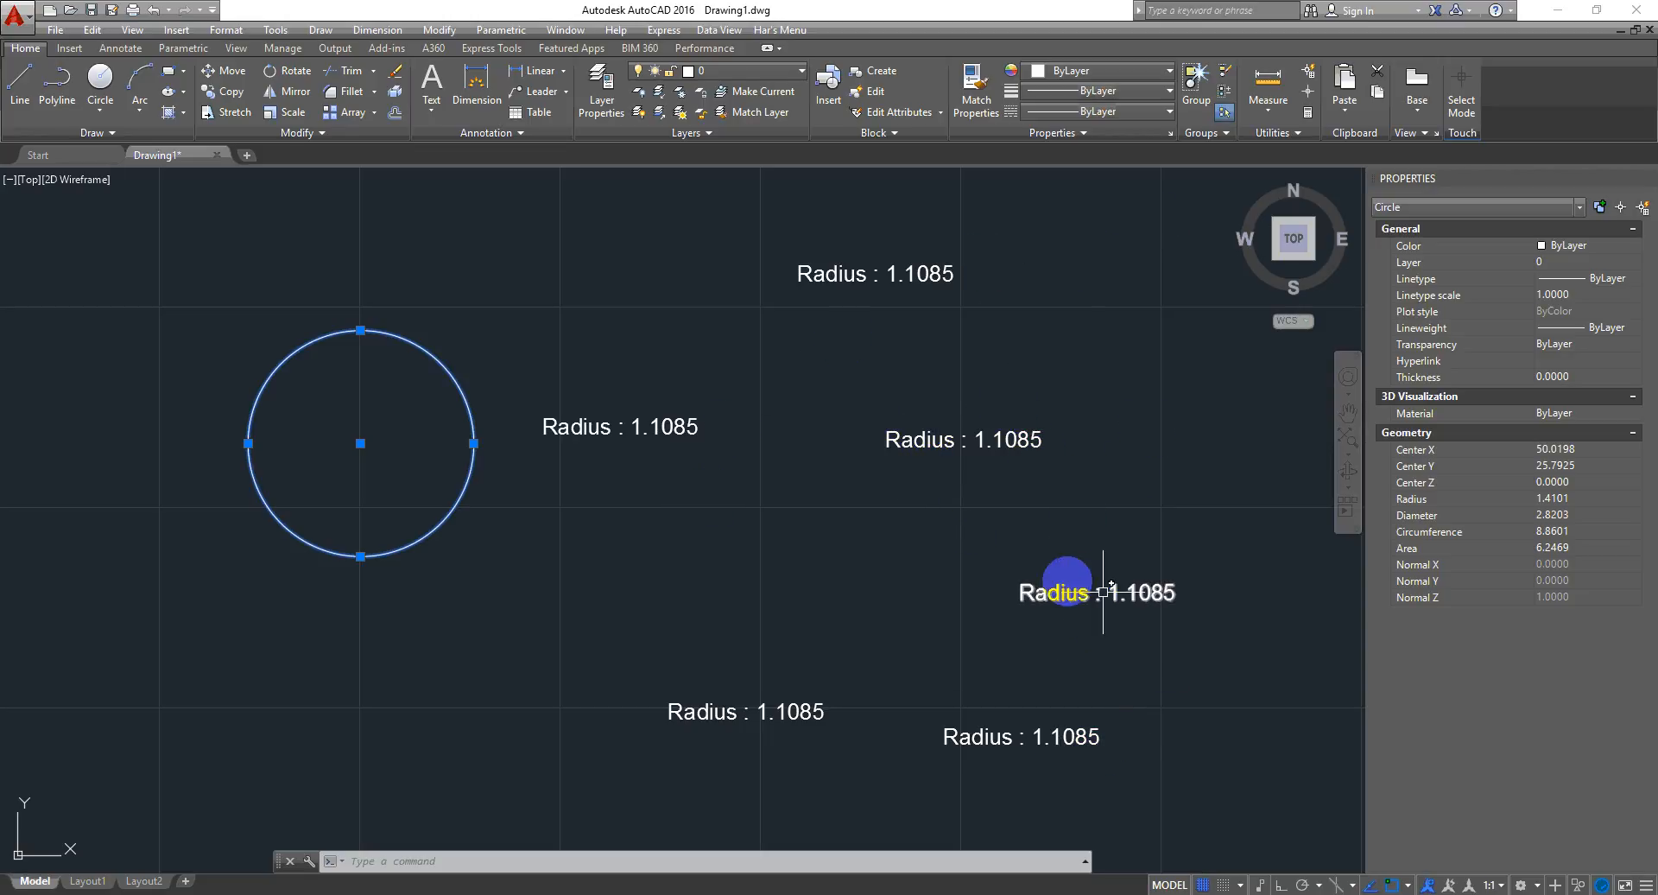
pyautogui.scroll(2, 1141, 527)
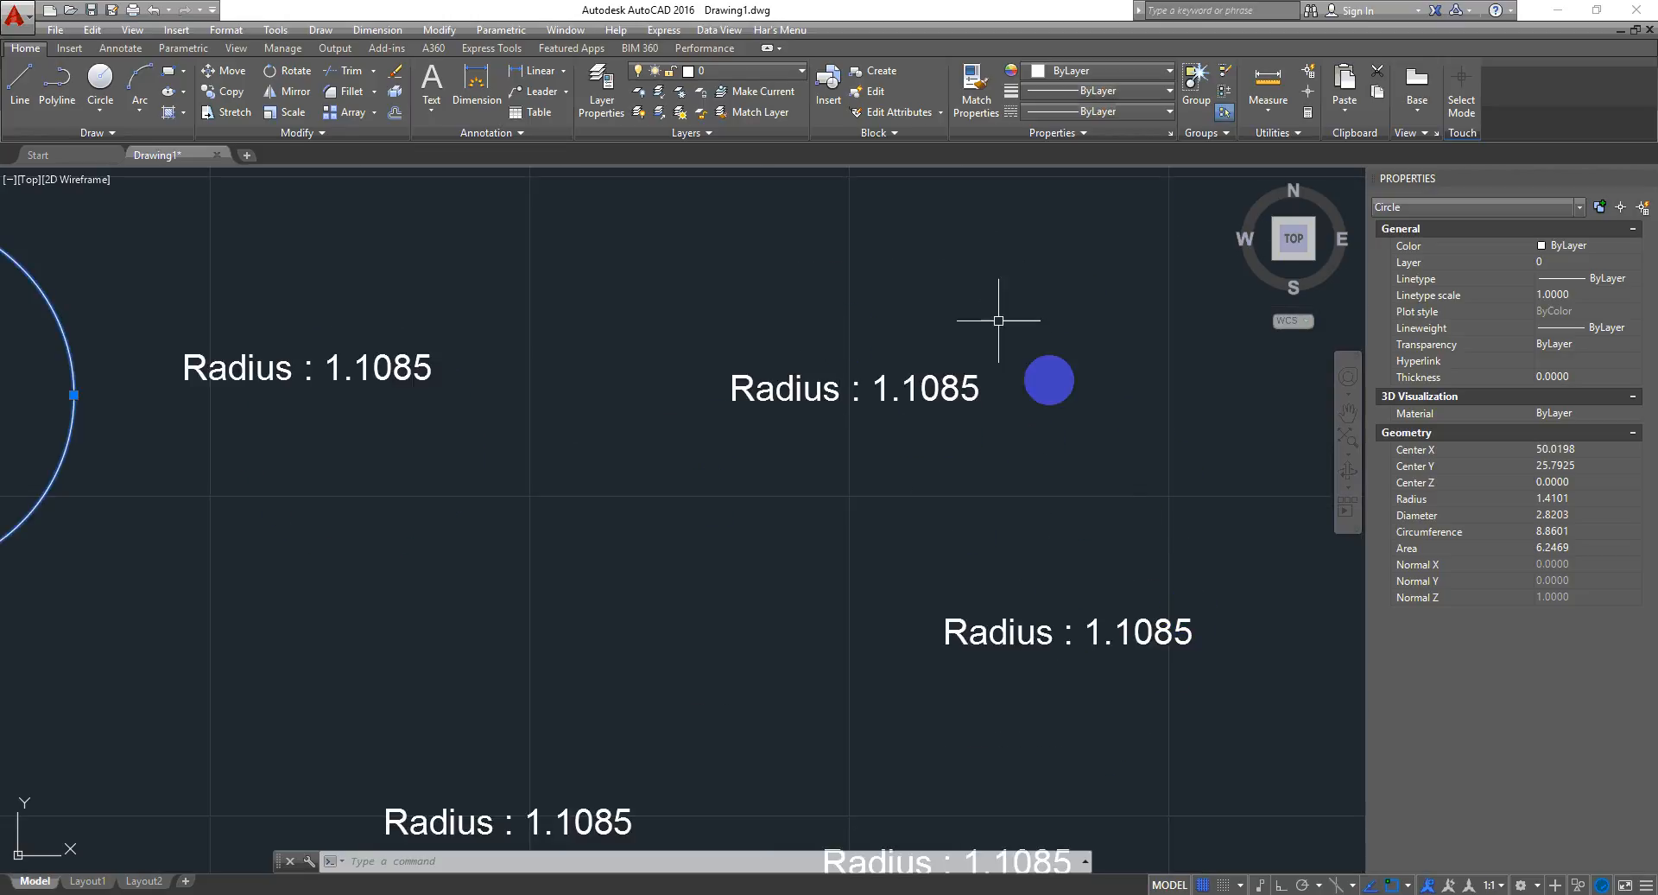
pyautogui.scroll(-4, 969, 573)
pyautogui.click(1114, 298)
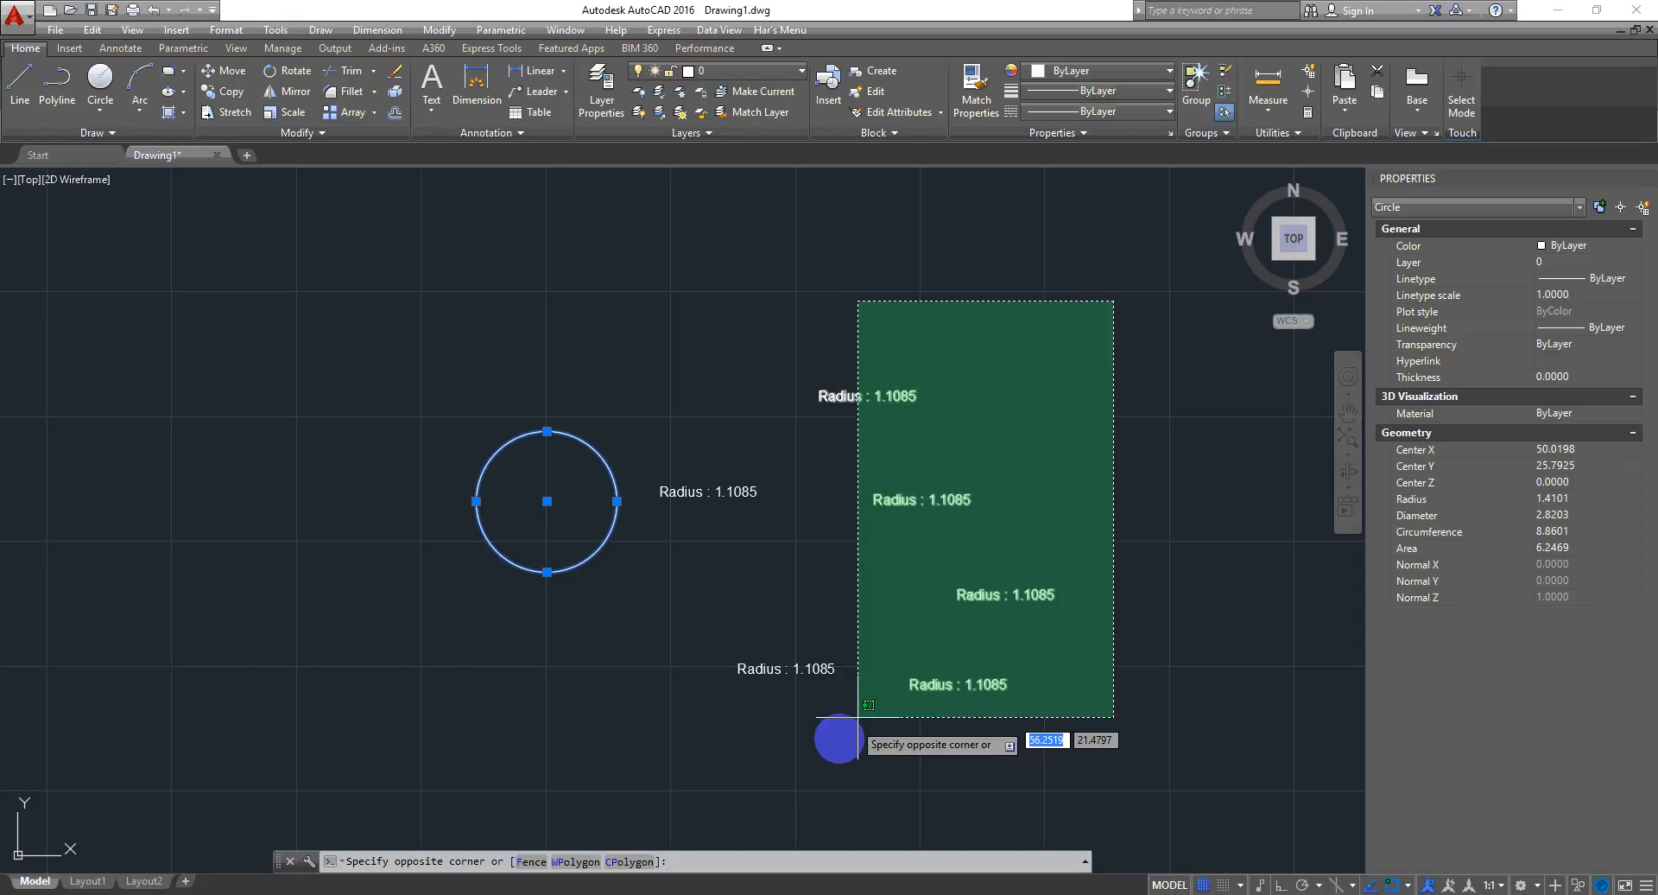
pyautogui.click(806, 729)
pyautogui.press('Delete')
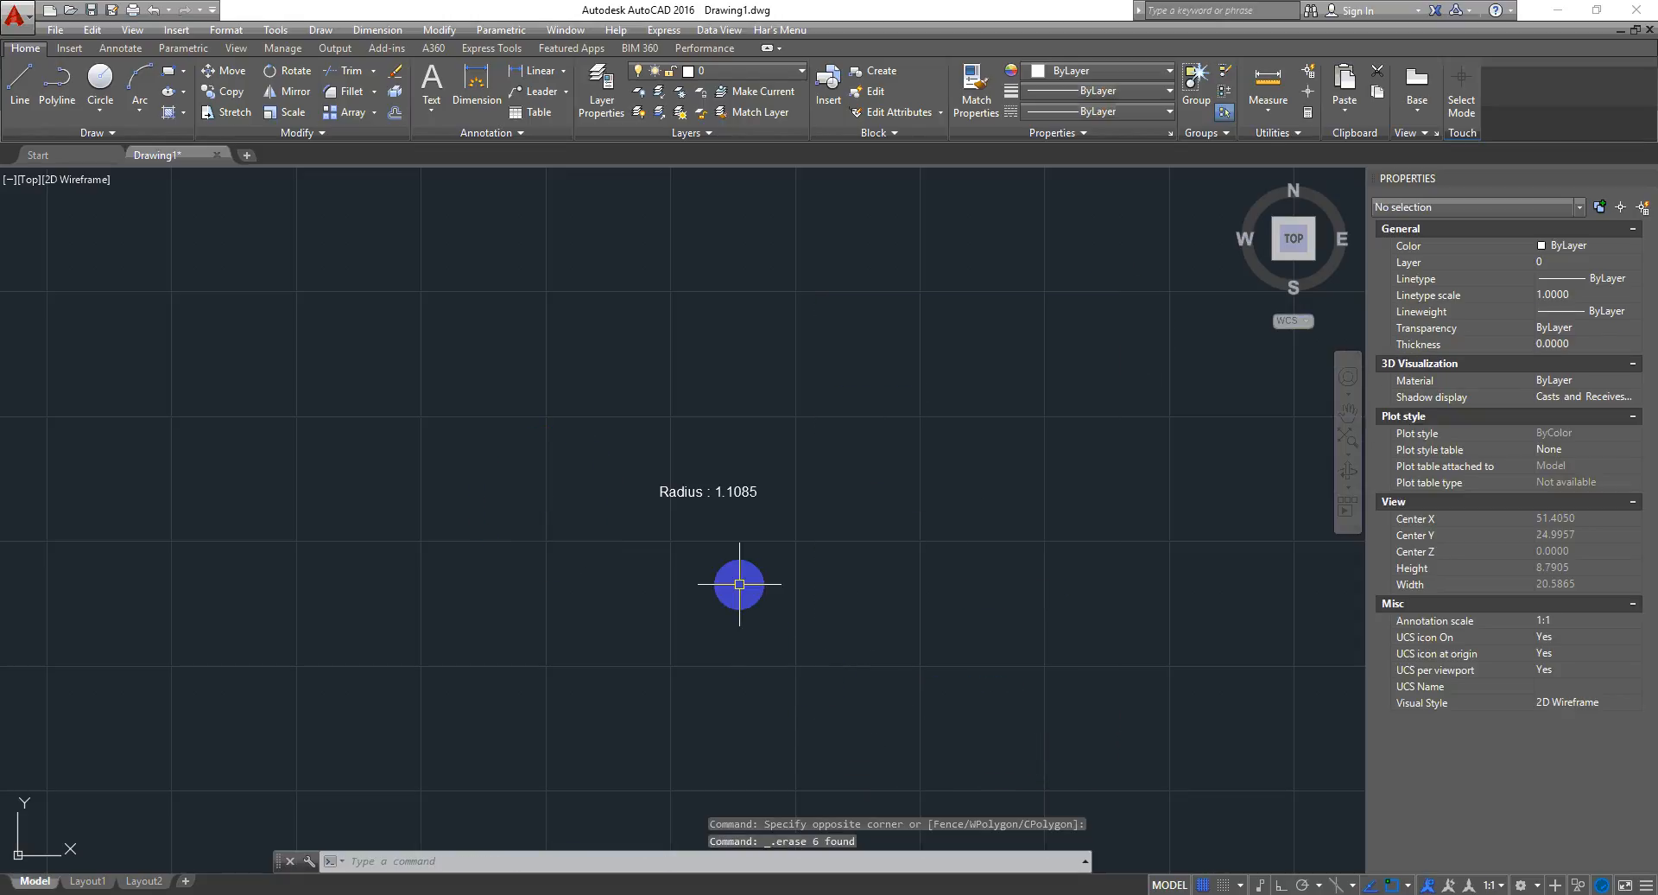
pyautogui.hotkey('ctrl', 'z')
pyautogui.press('Escape')
# - Select the five copied labels with a window and delete them, keeping the original label
pyautogui.click(1072, 278)
pyautogui.click(876, 686)
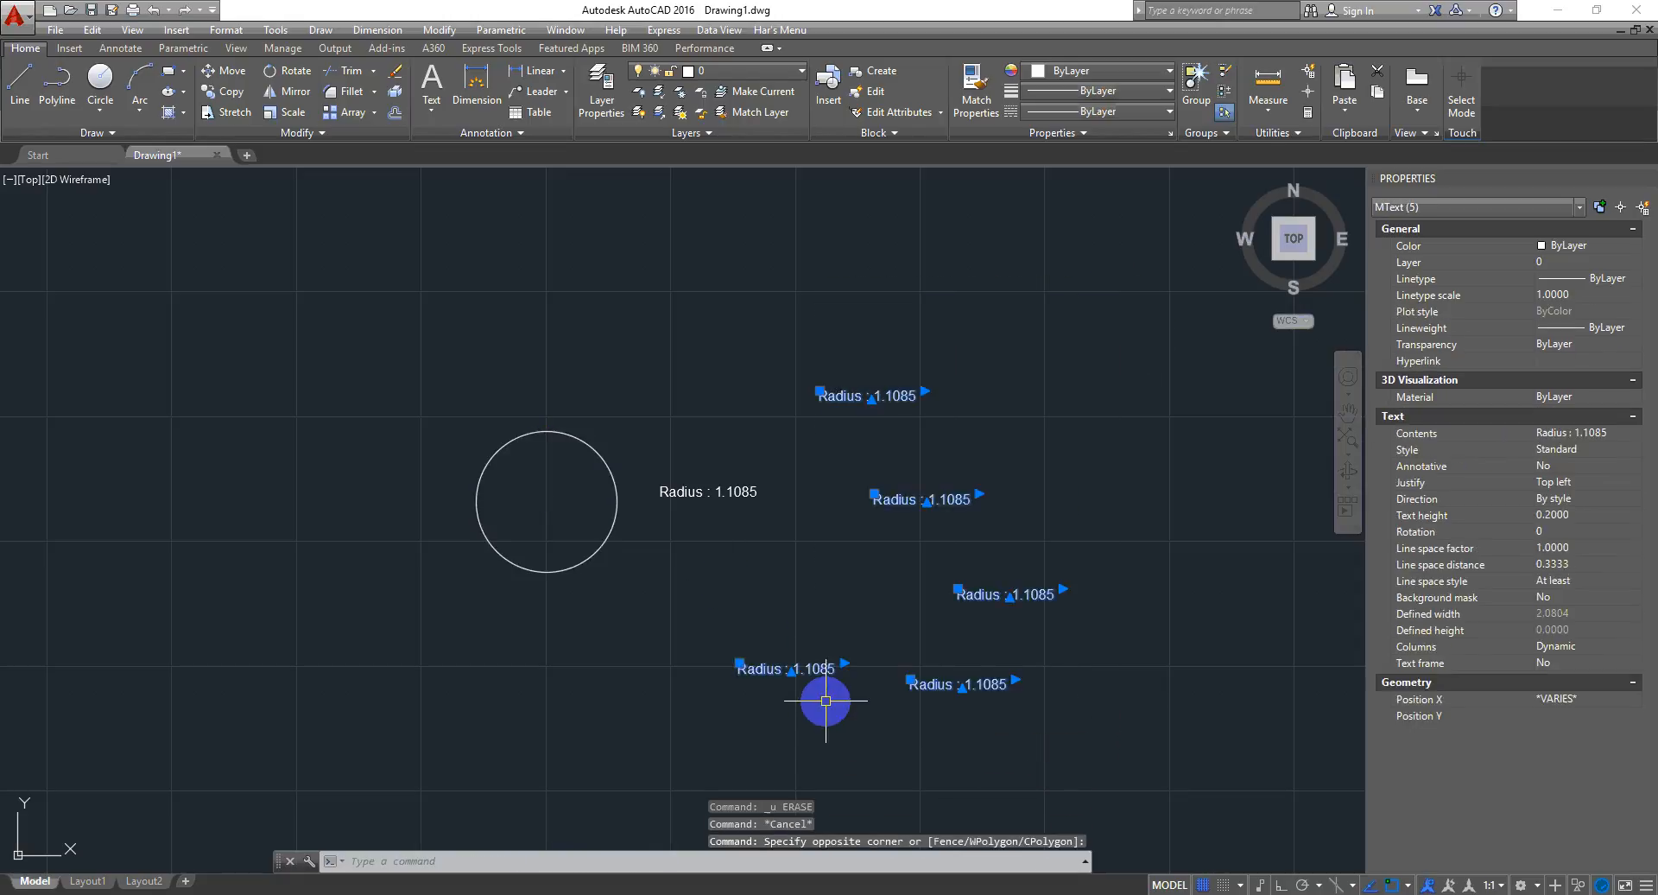
pyautogui.press('Delete')
# - Open the original label for text editing and delete its static radius number, leaving "Radius : "
pyautogui.scroll(4, 715, 497)
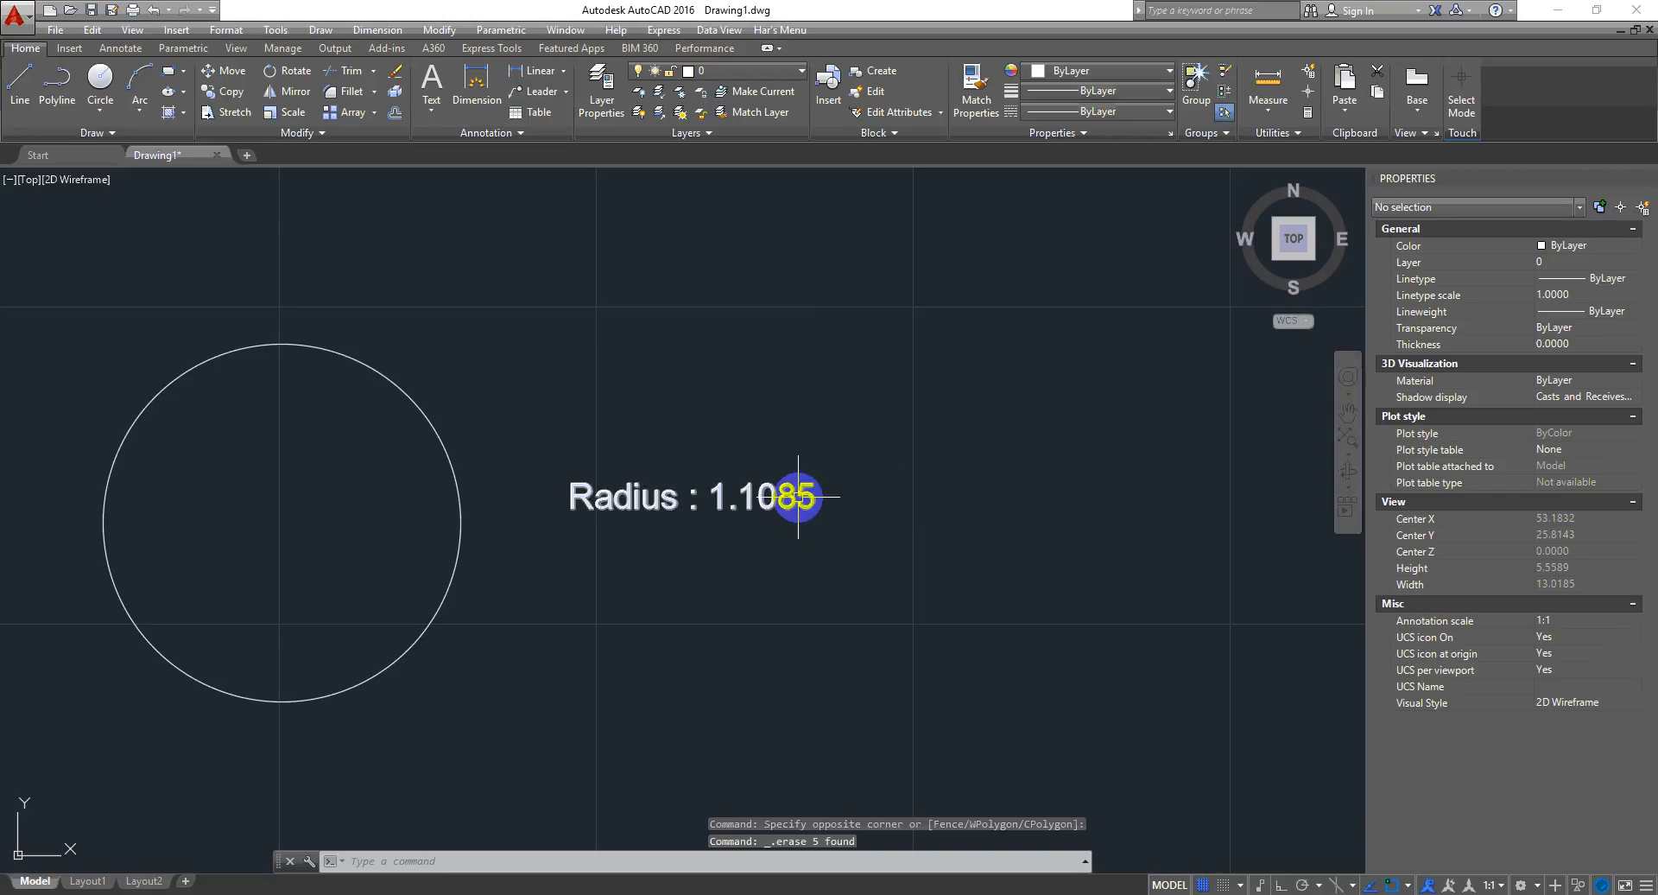
pyautogui.doubleClick(798, 496)
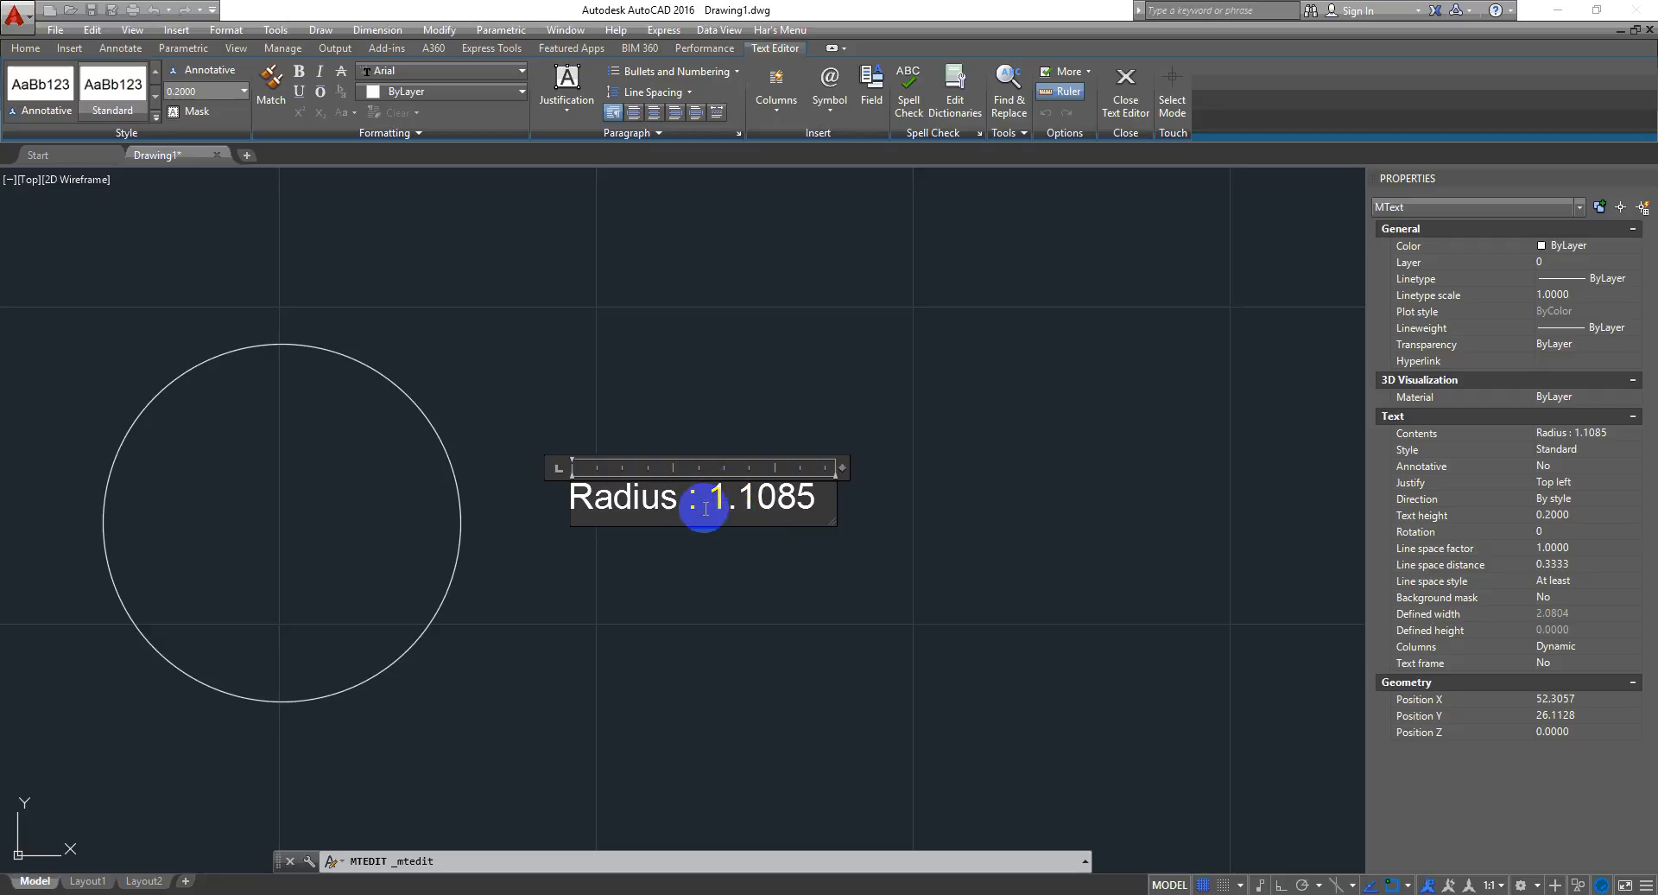
pyautogui.moveTo(708, 498); pyautogui.dragTo(909, 472)
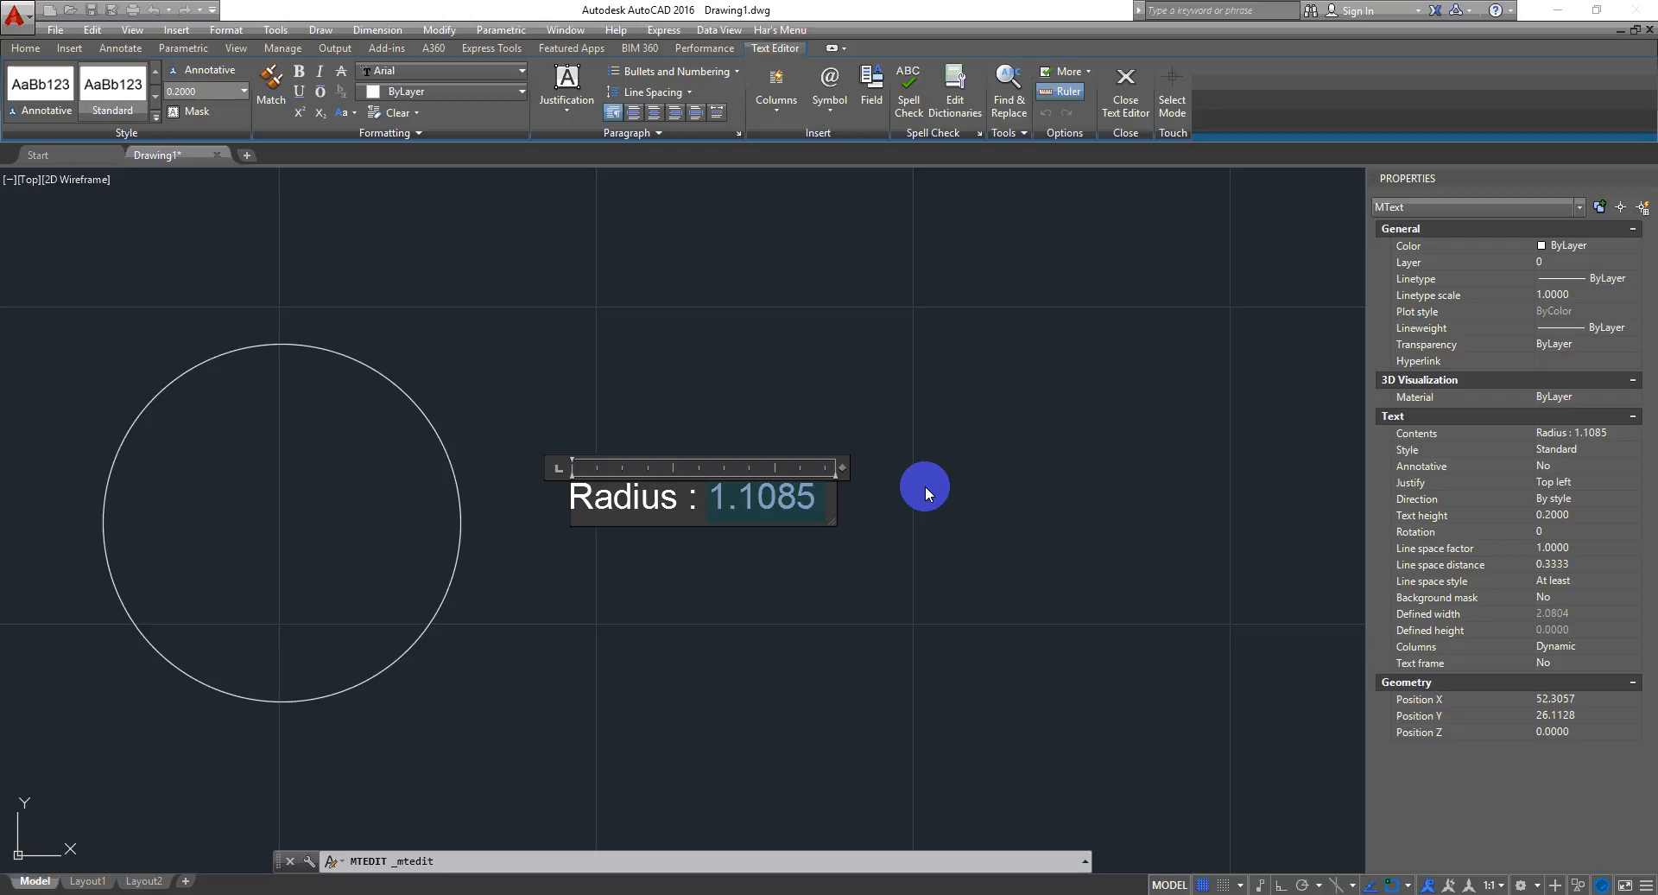
pyautogui.press('Delete')
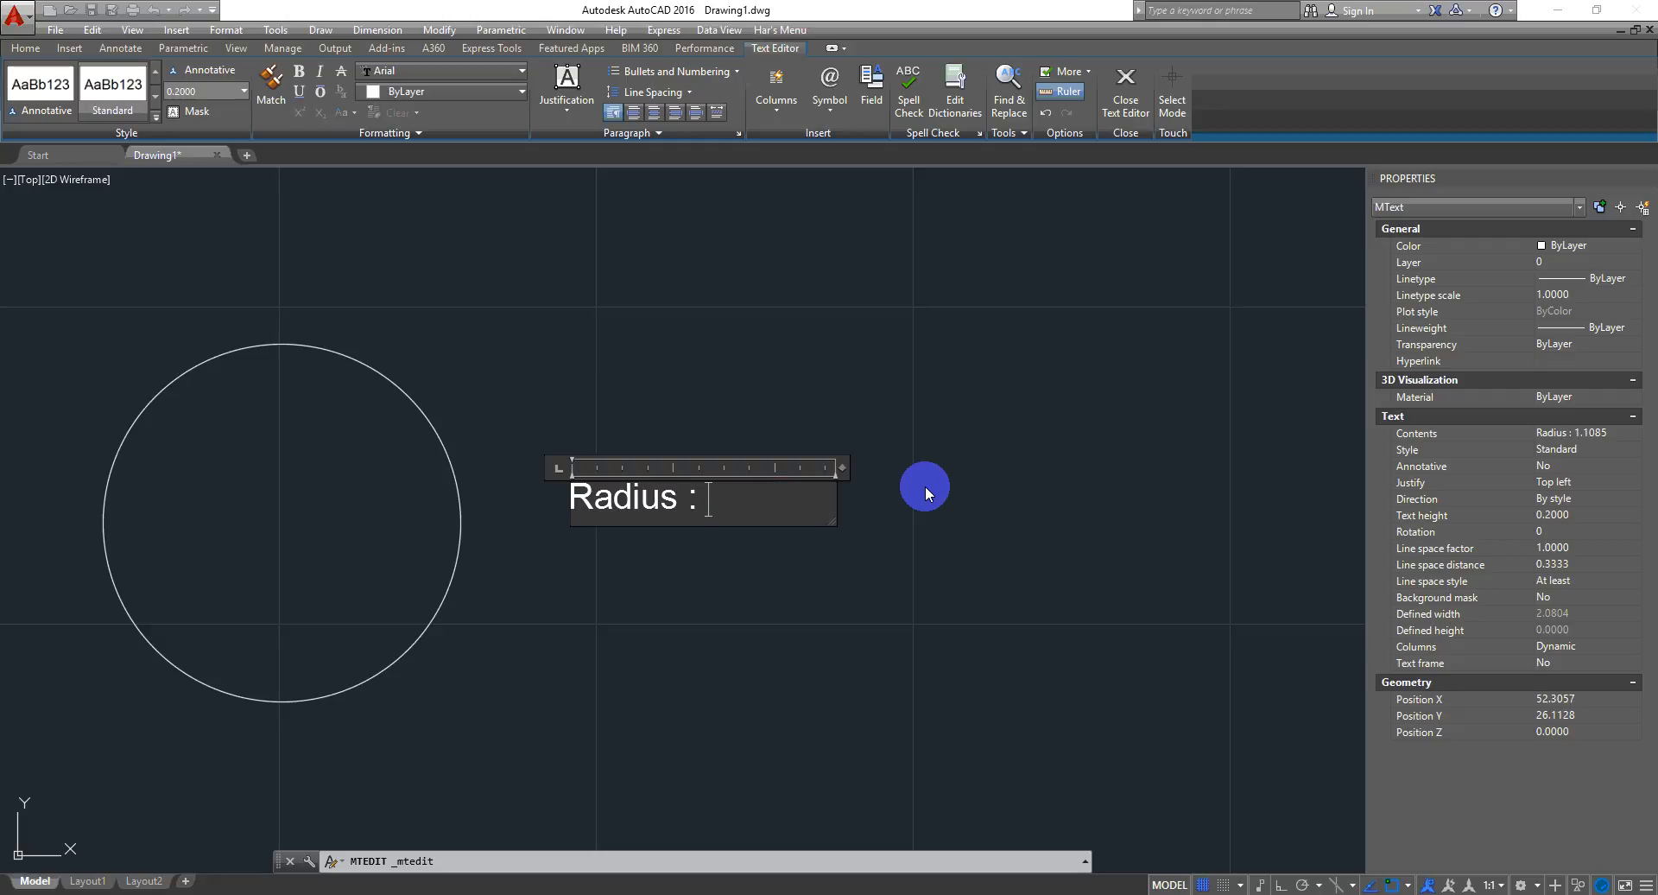
# - Open the Insert Field dialog and choose the Objects field category with the Object field name
pyautogui.rightClick(789, 510)
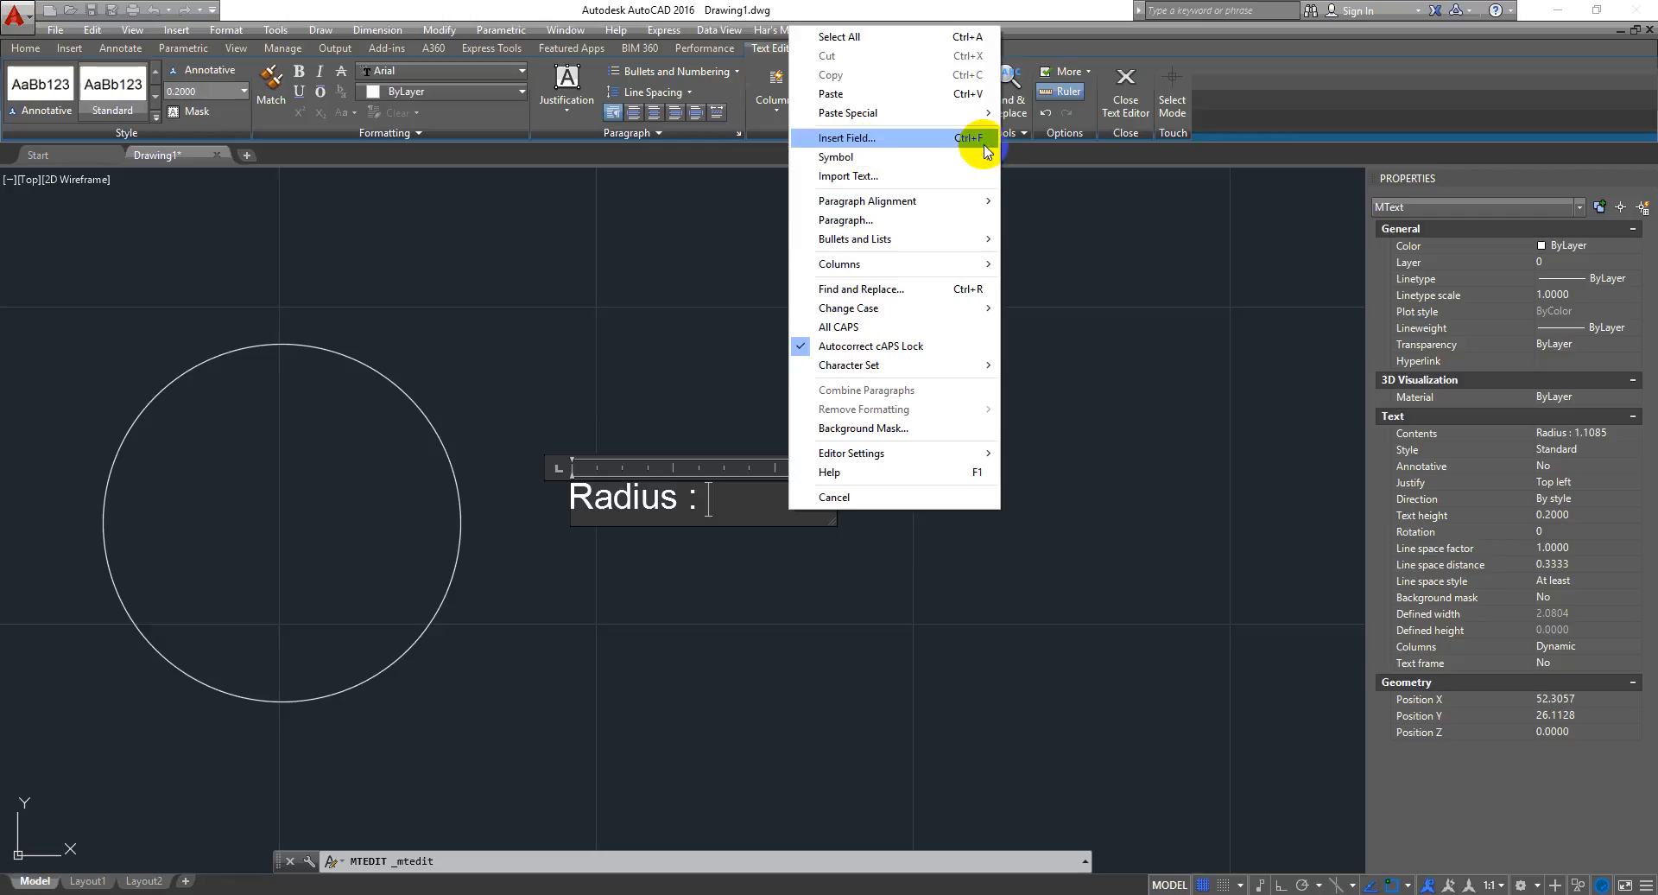
pyautogui.click(736, 515)
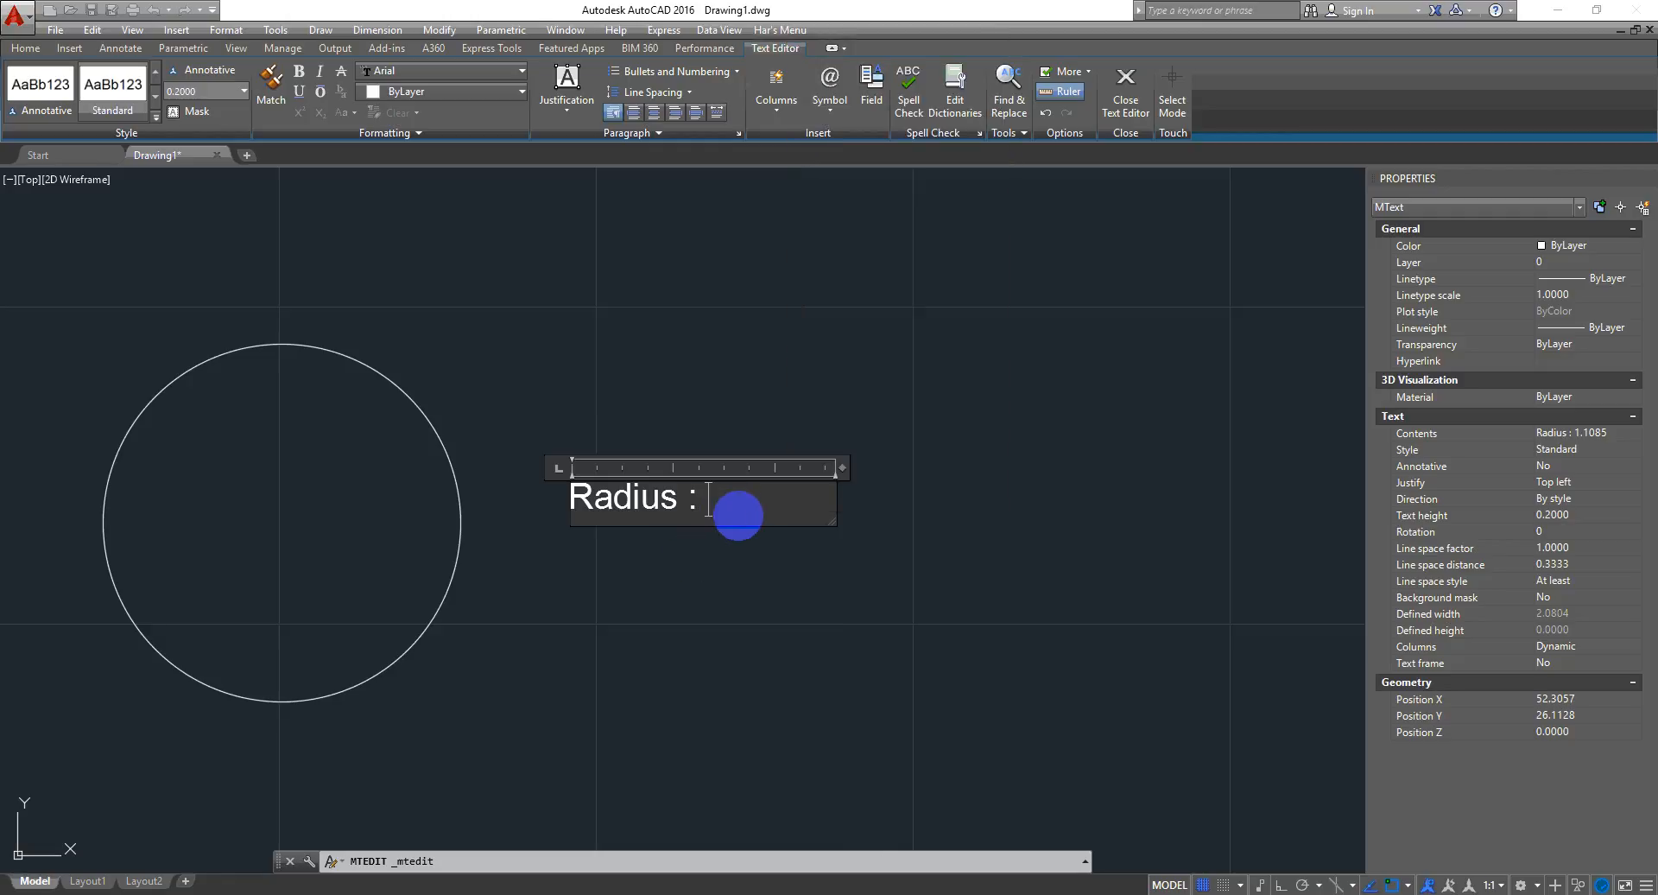
pyautogui.hotkey('ctrl', 'f')
pyautogui.moveTo(866, 235); pyautogui.dragTo(969, 222)
pyautogui.click(800, 269)
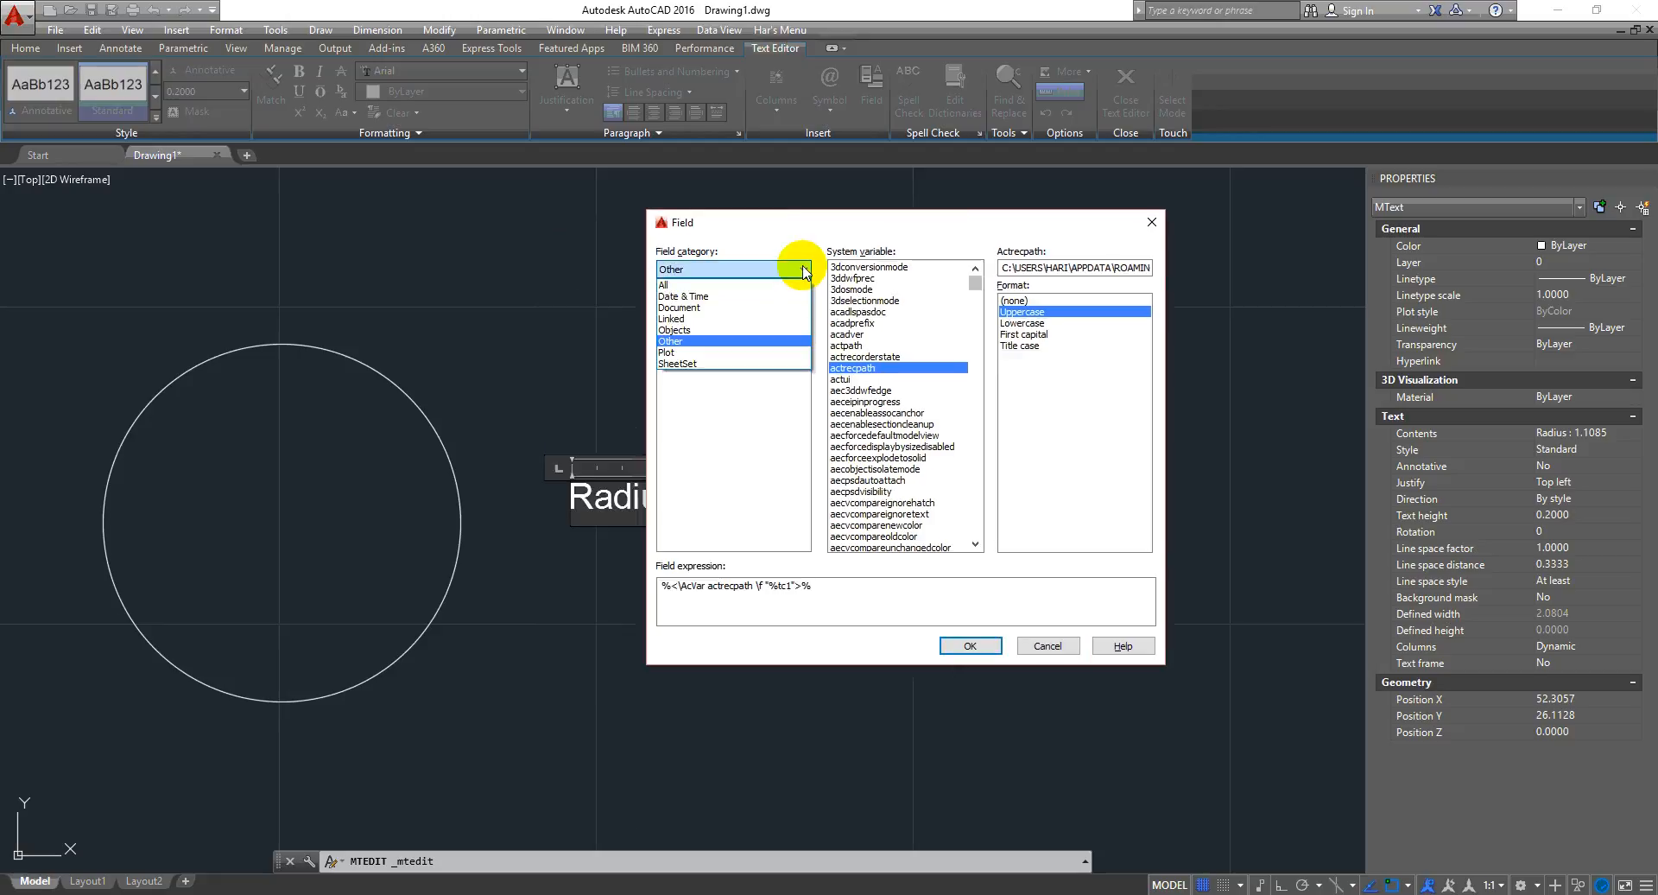
pyautogui.click(715, 342)
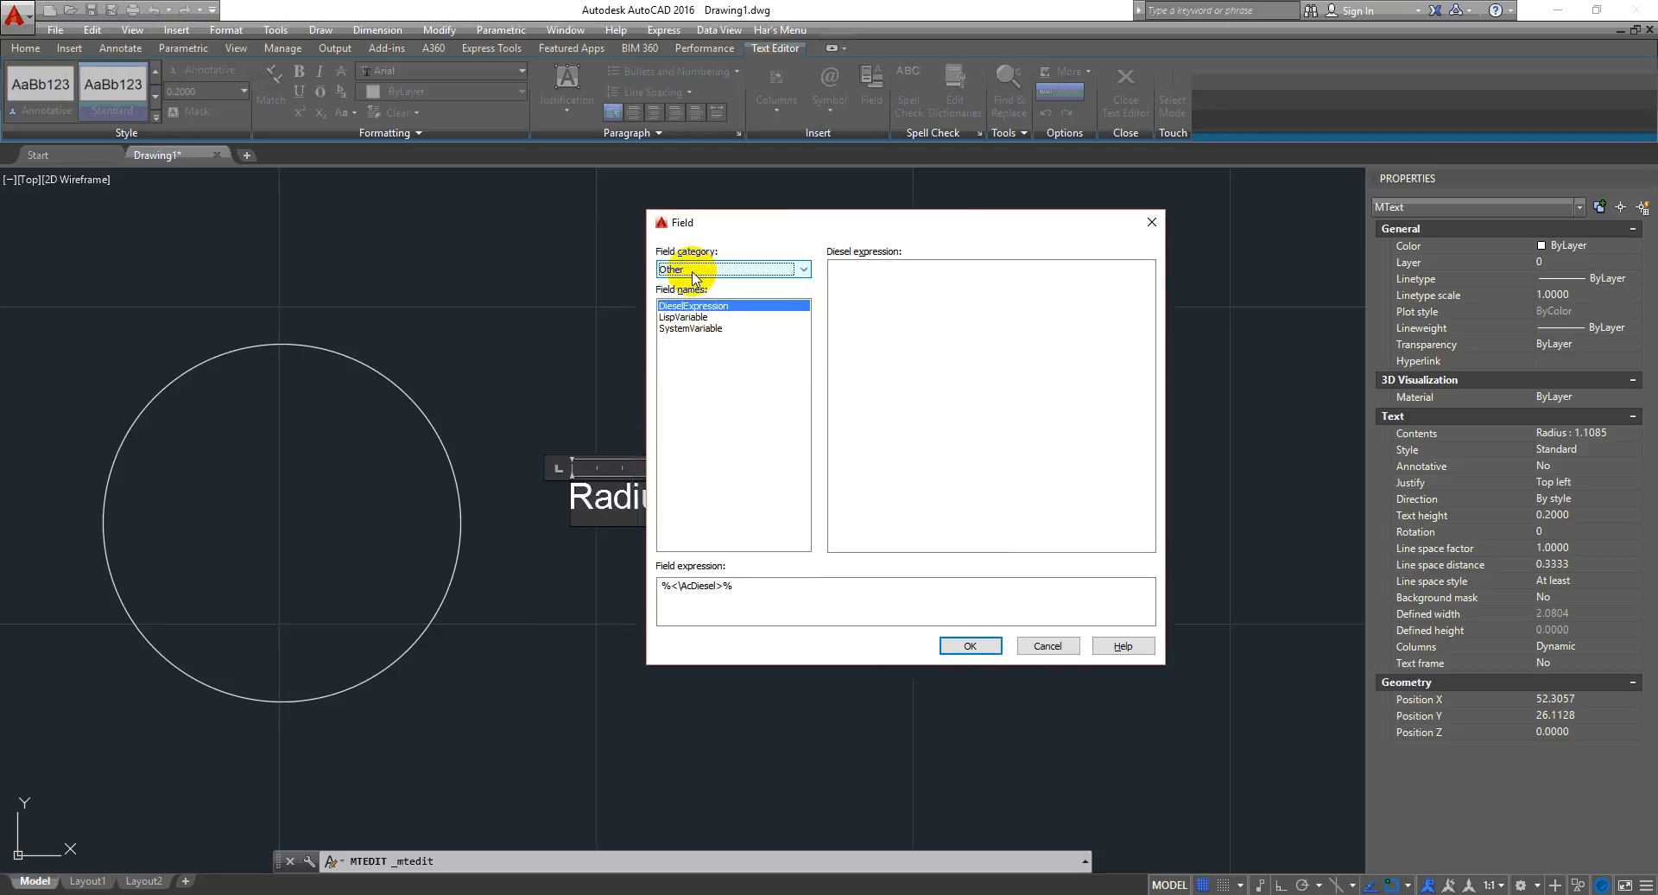
pyautogui.click(701, 273)
pyautogui.click(703, 329)
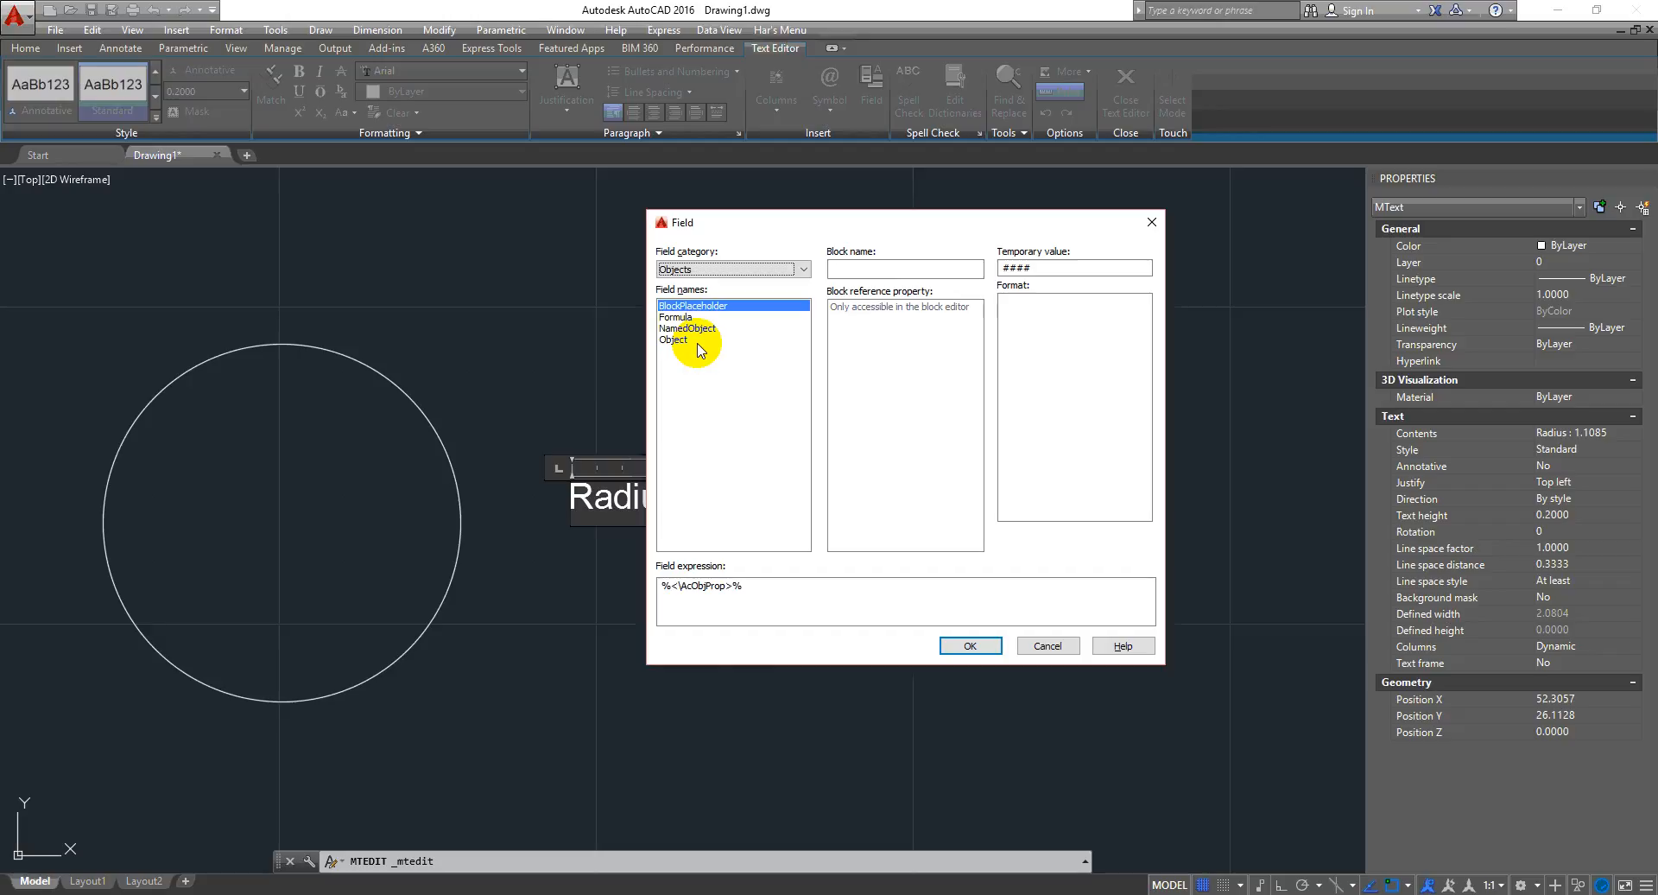
pyautogui.click(688, 340)
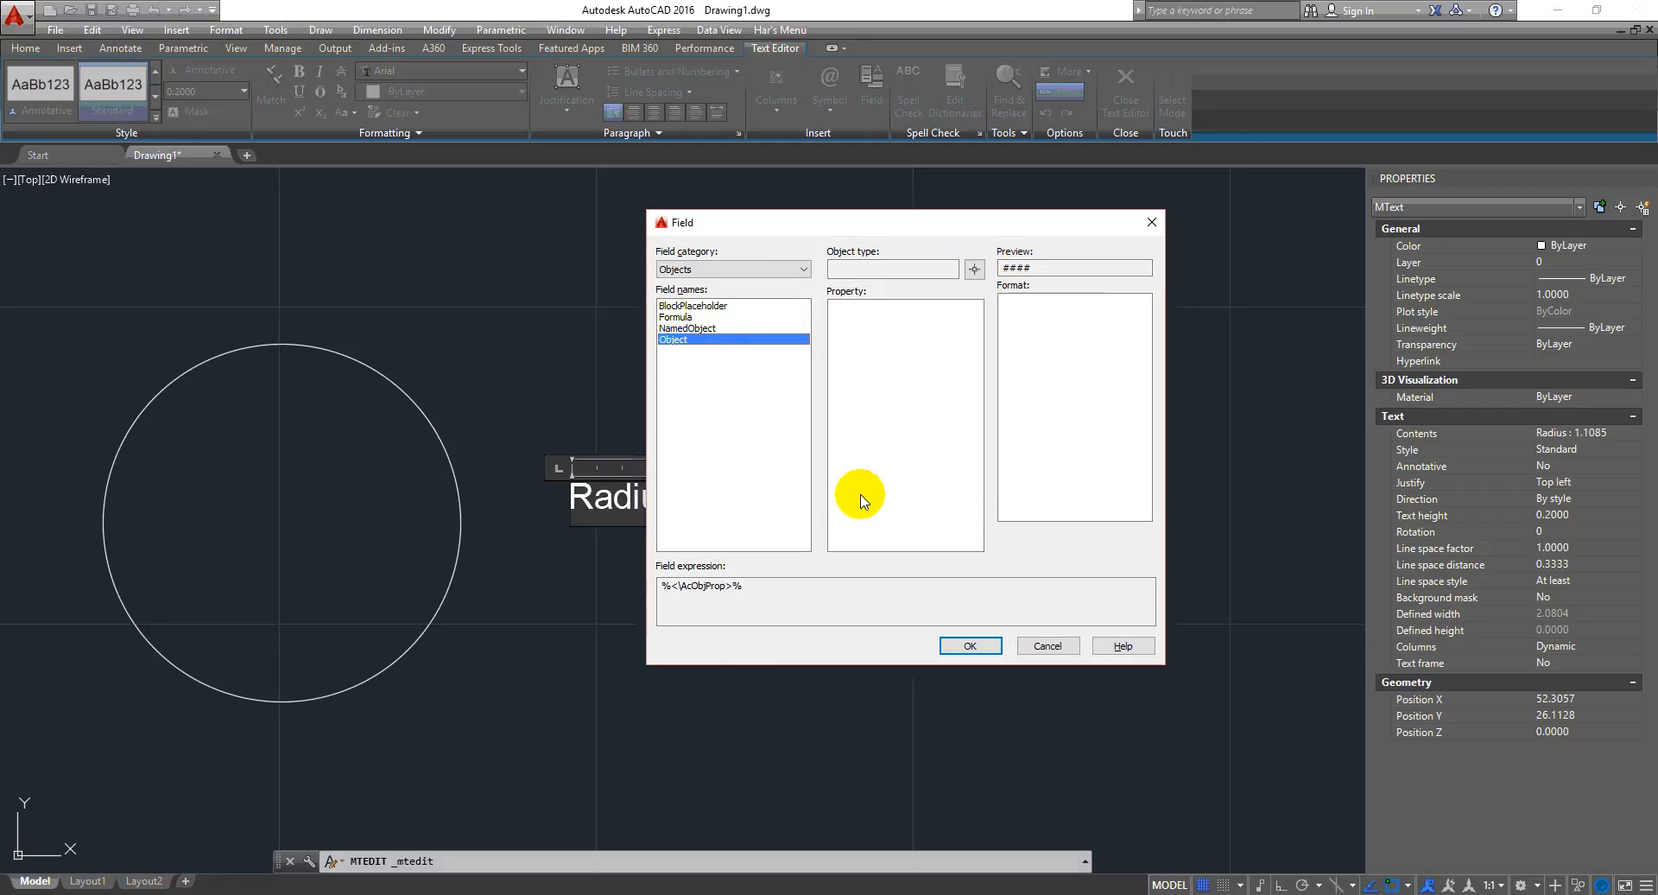
pyautogui.moveTo(1042, 229); pyautogui.dragTo(1122, 222)
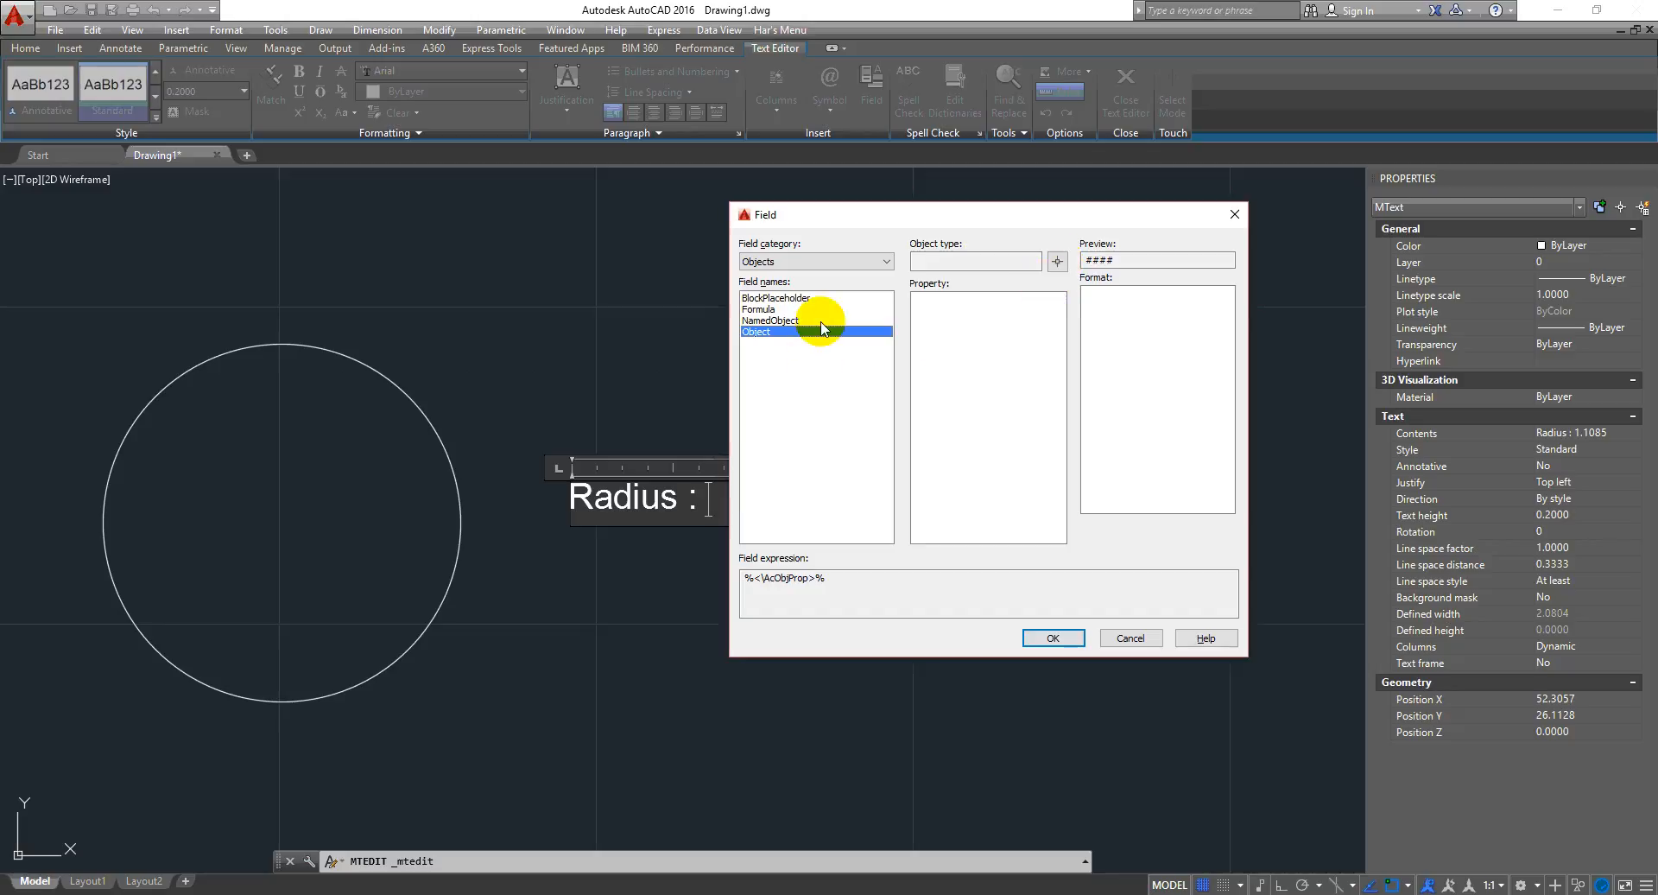
# - Pick the circle as the object, choose its Radius property in Decimal format, and insert the field into the label
pyautogui.click(1057, 261)
pyautogui.click(380, 368)
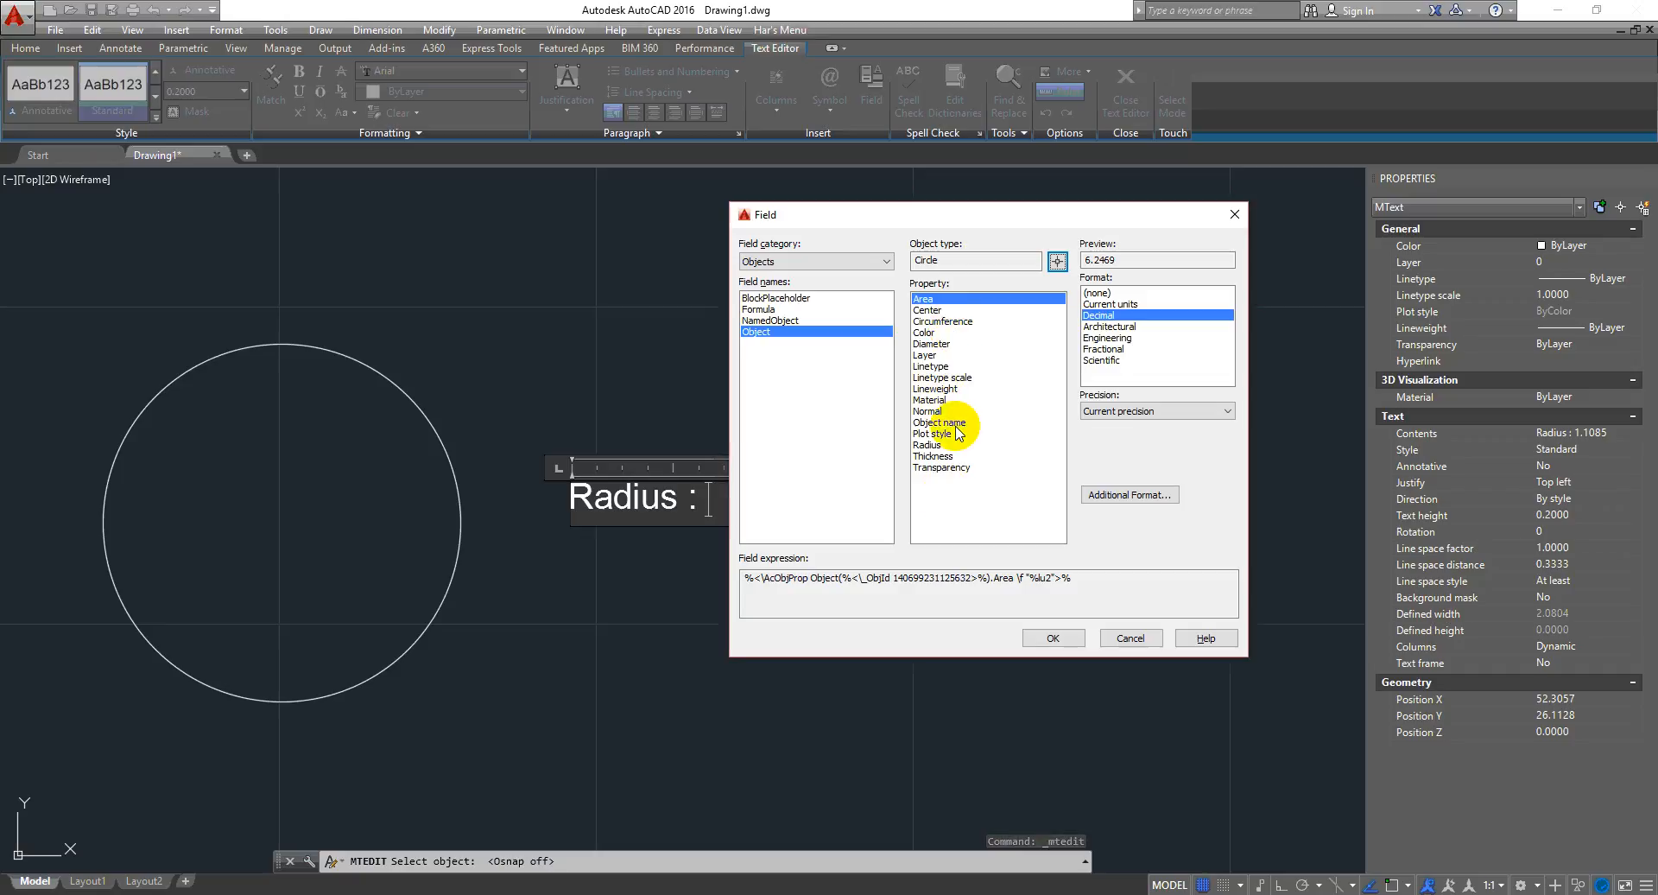
pyautogui.click(931, 444)
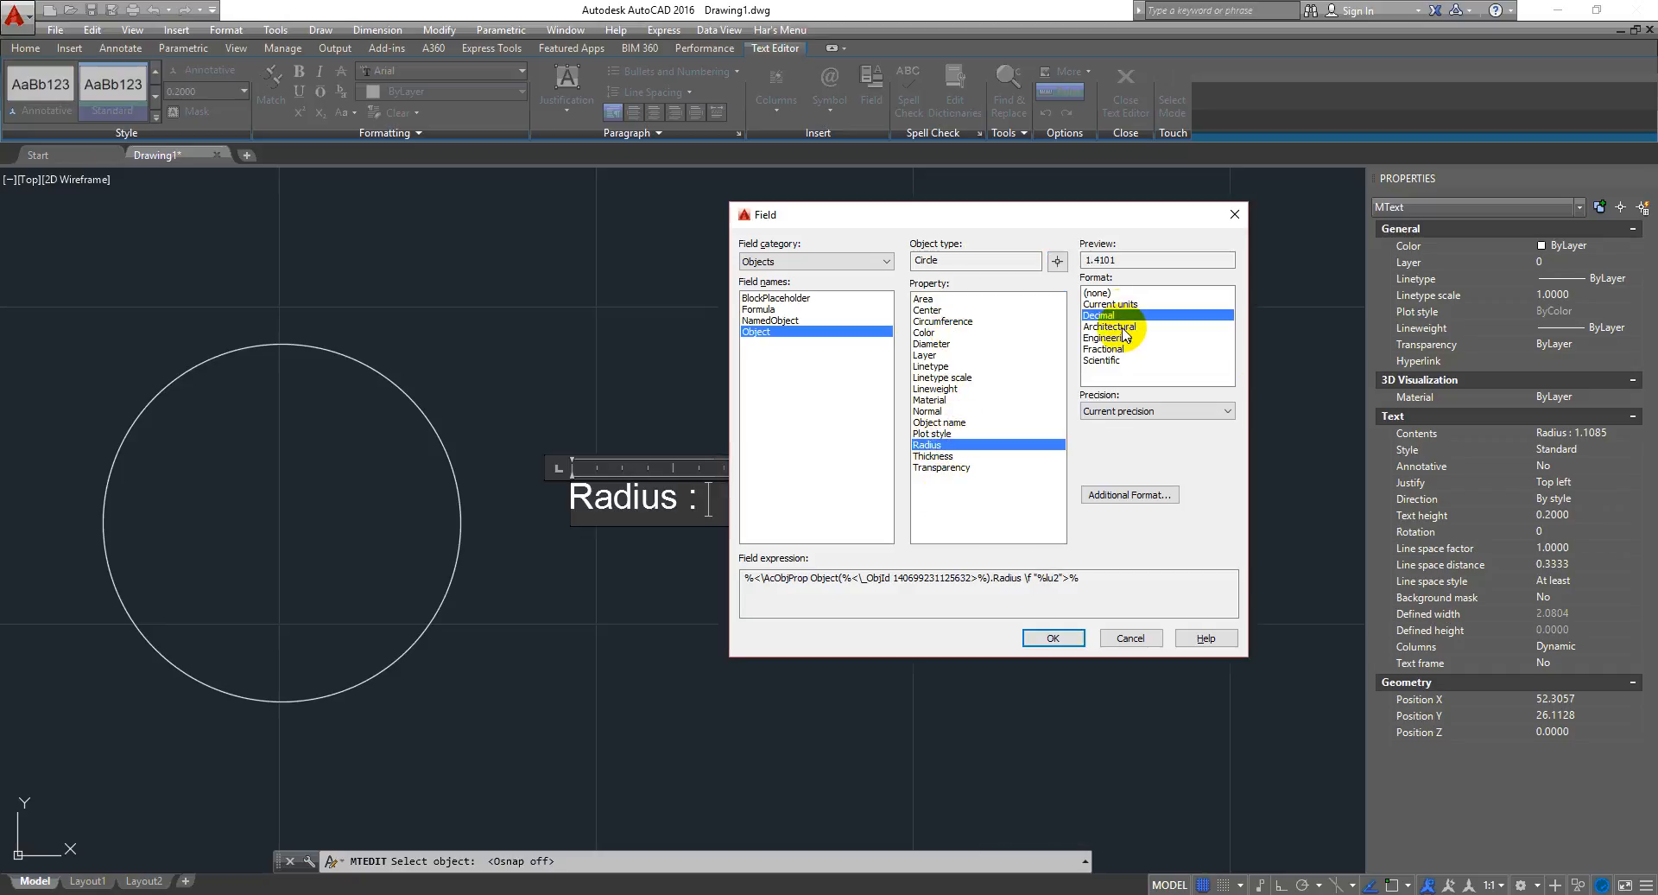
pyautogui.click(1052, 637)
pyautogui.click(988, 629)
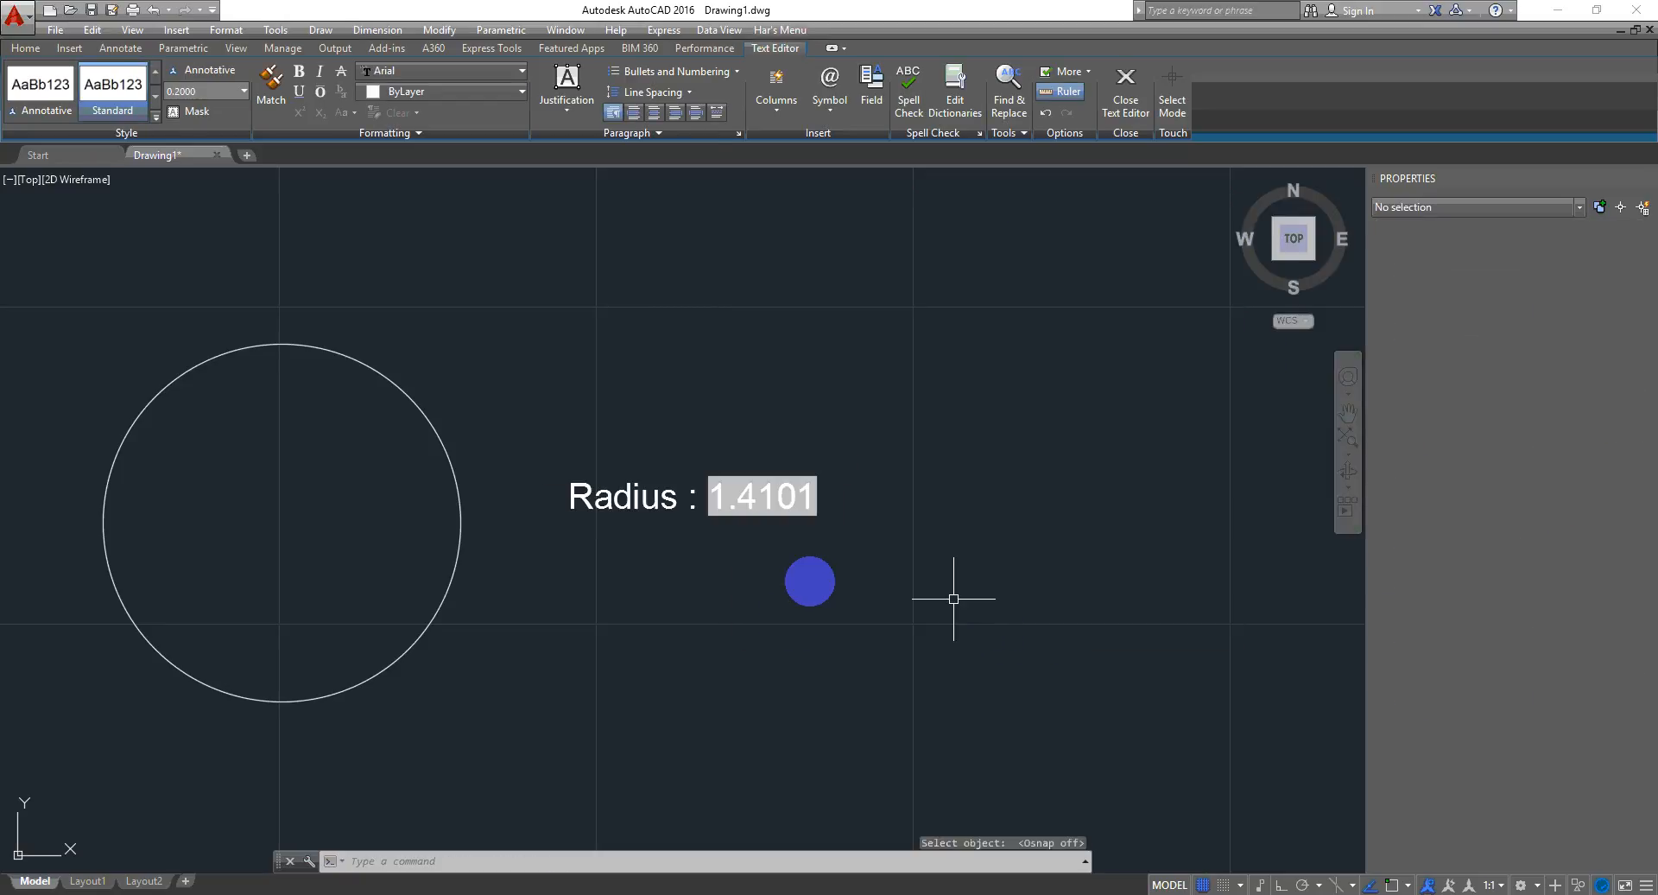
# - Enlarge the circle by stretching its bottom quadrant grip to a radius of about 1.9, then regenerate the drawing
pyautogui.scroll(-2, 798, 473)
pyautogui.scroll(4, 587, 367)
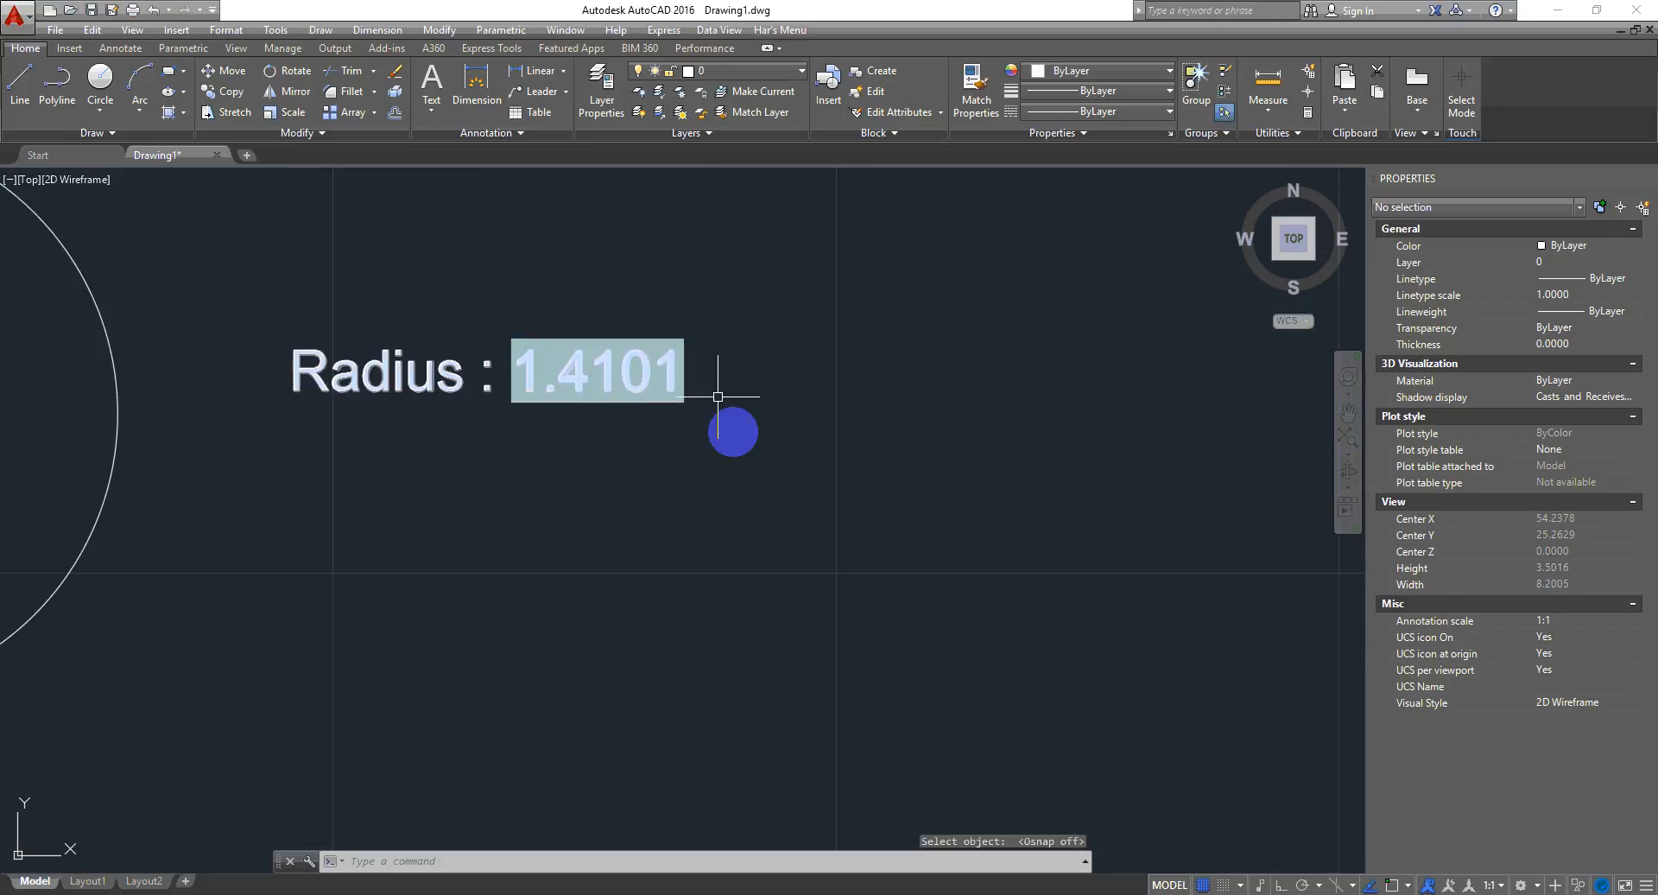
pyautogui.scroll(-2, 734, 523)
pyautogui.moveTo(387, 609); pyautogui.dragTo(485, 496, button='middle')
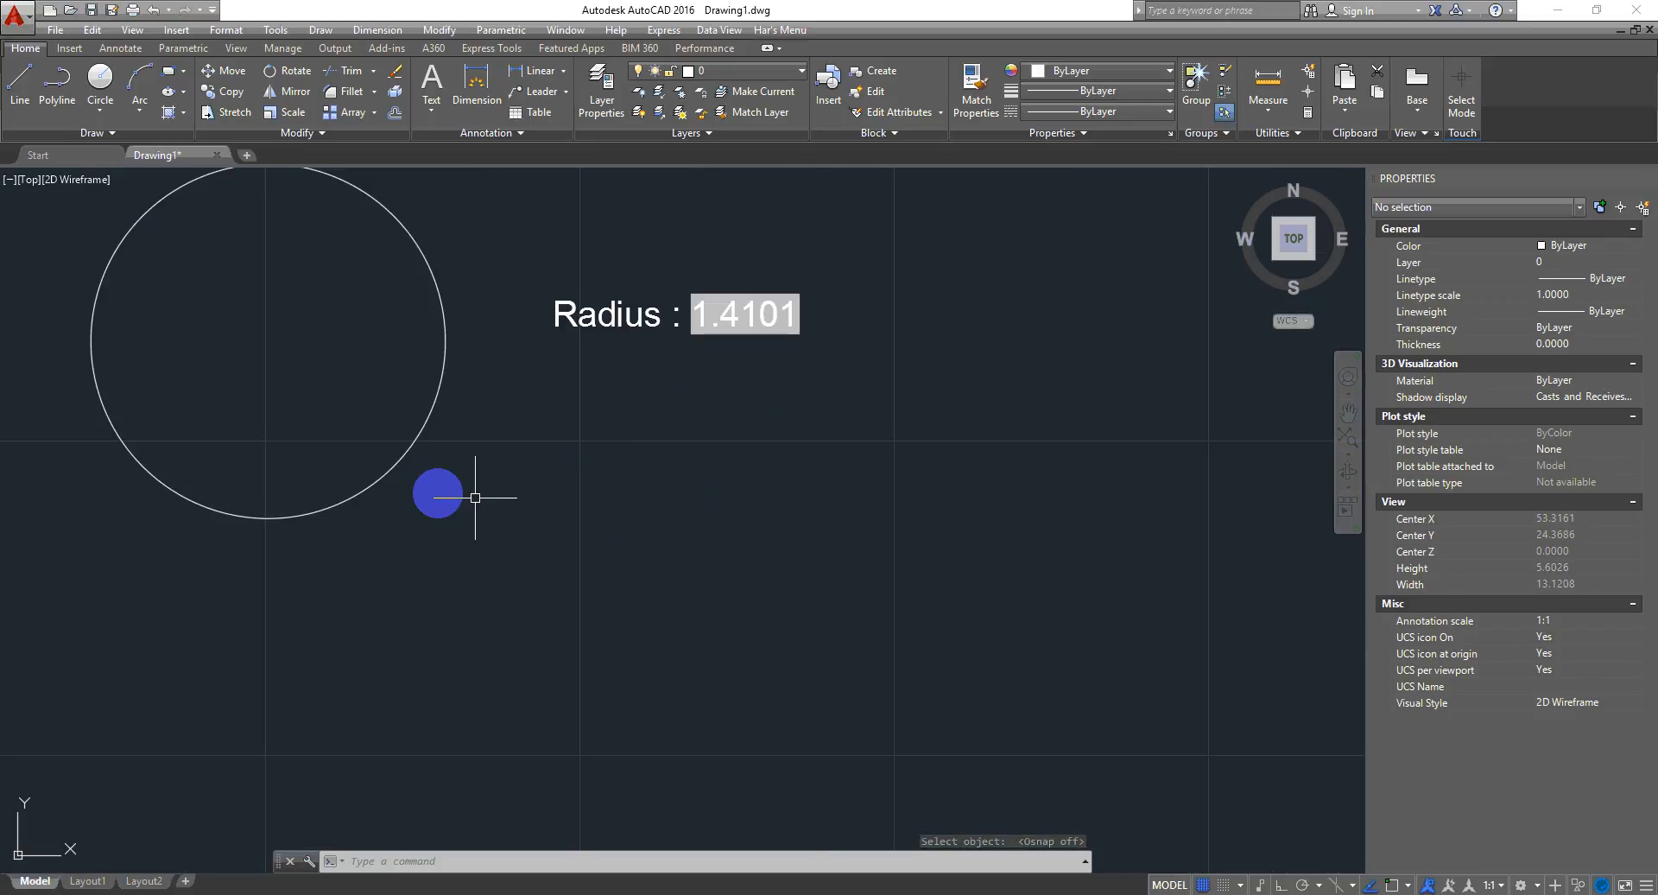
pyautogui.click(454, 457)
pyautogui.click(363, 442)
pyautogui.click(267, 518)
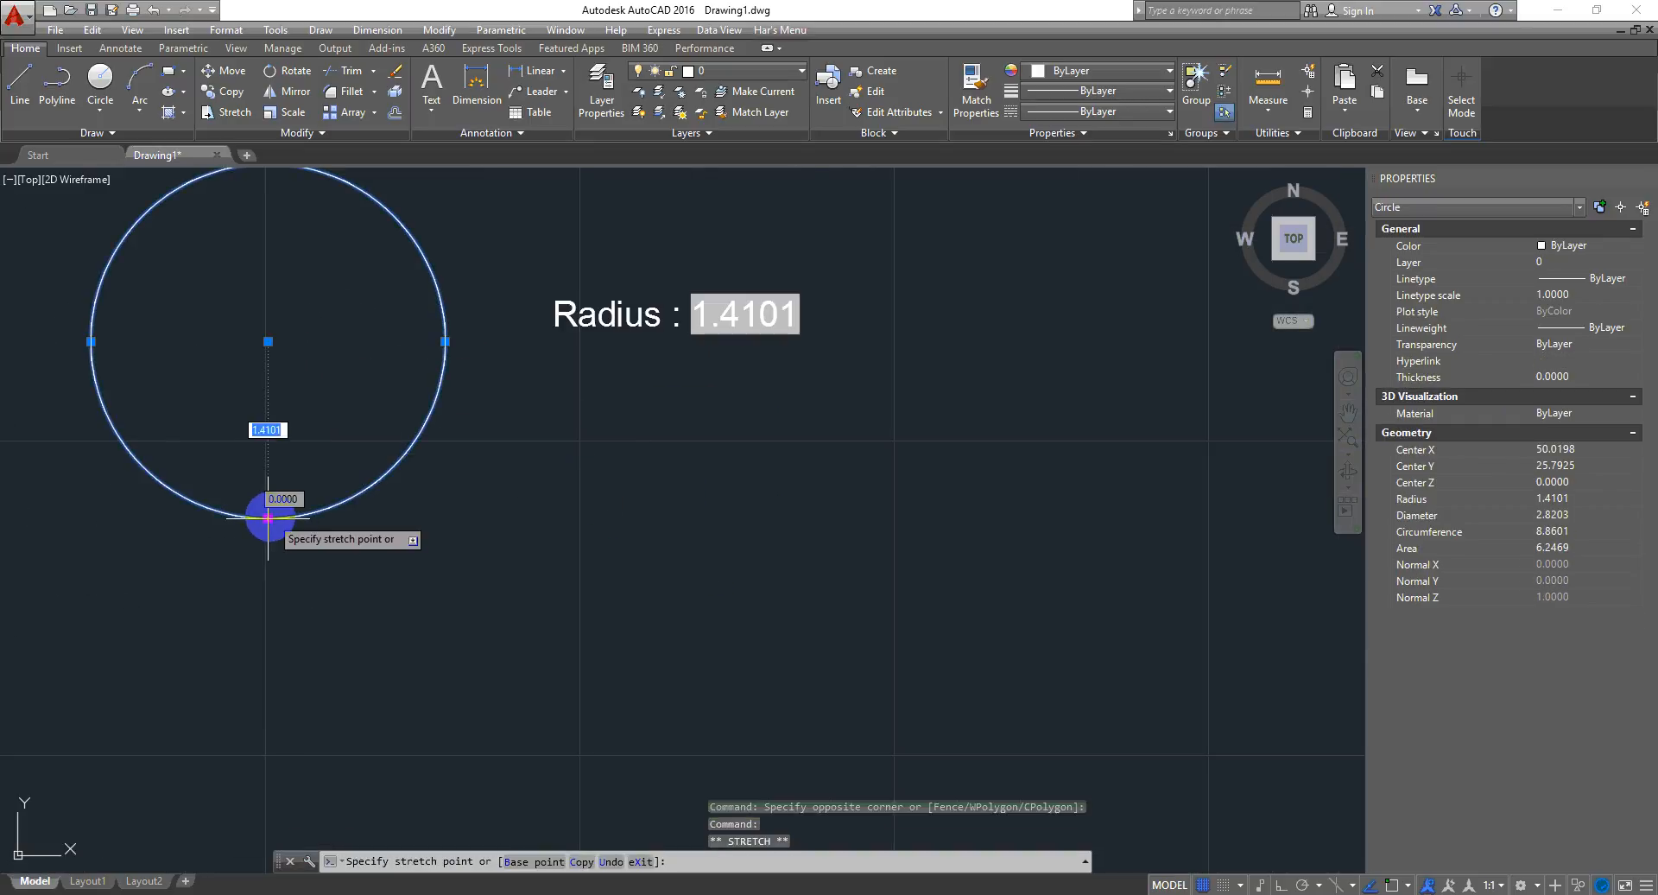
pyautogui.click(268, 579)
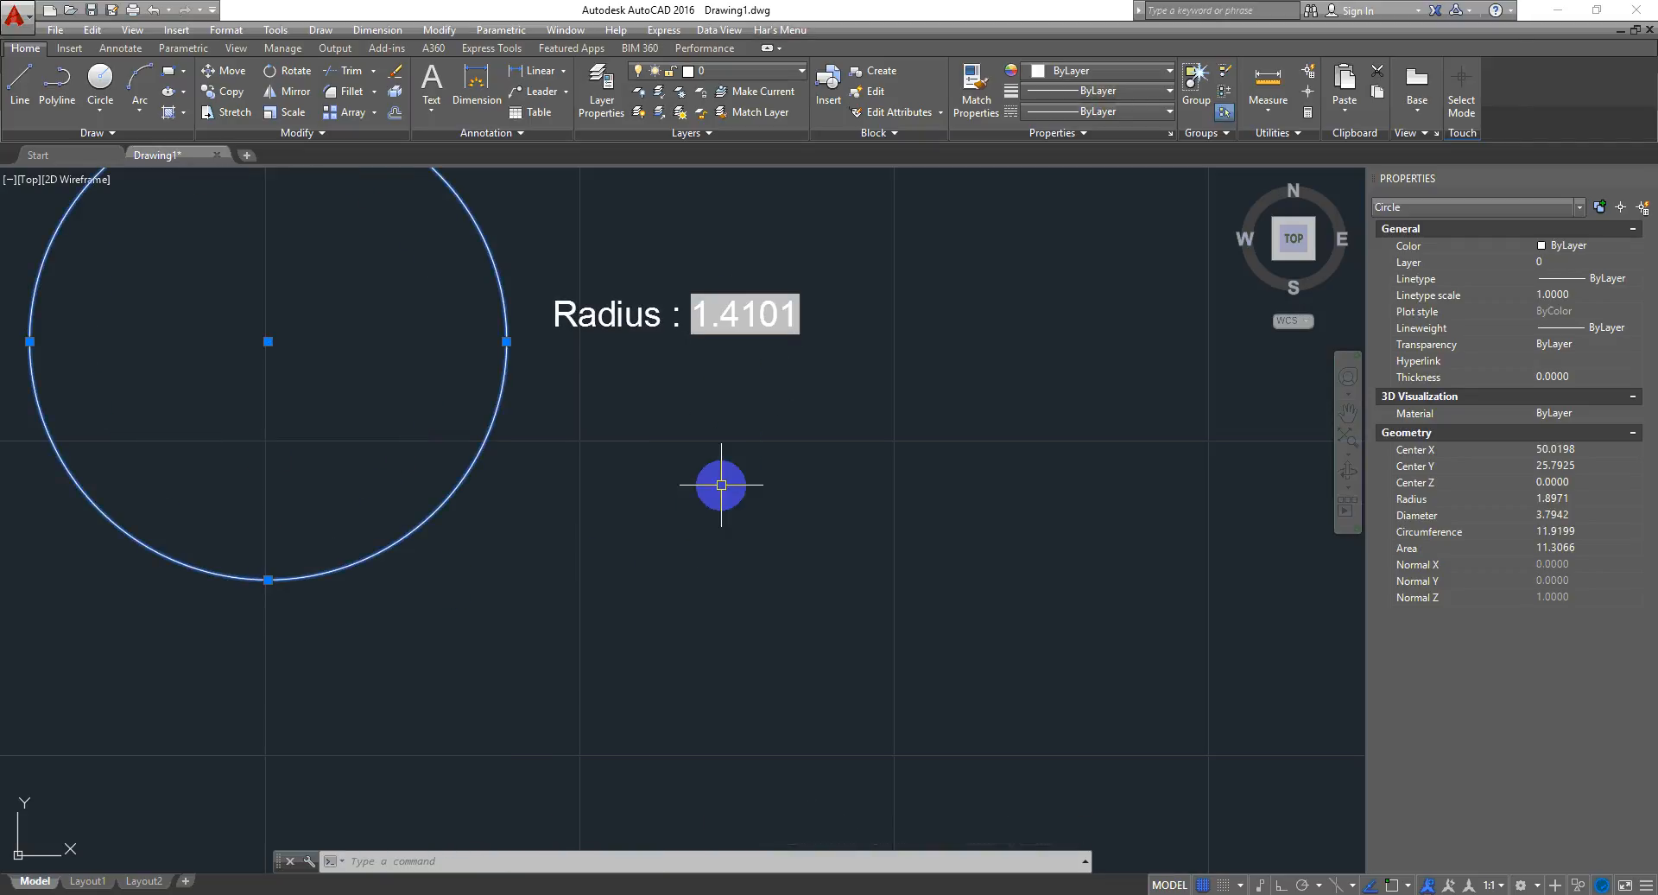
pyautogui.press('Return')
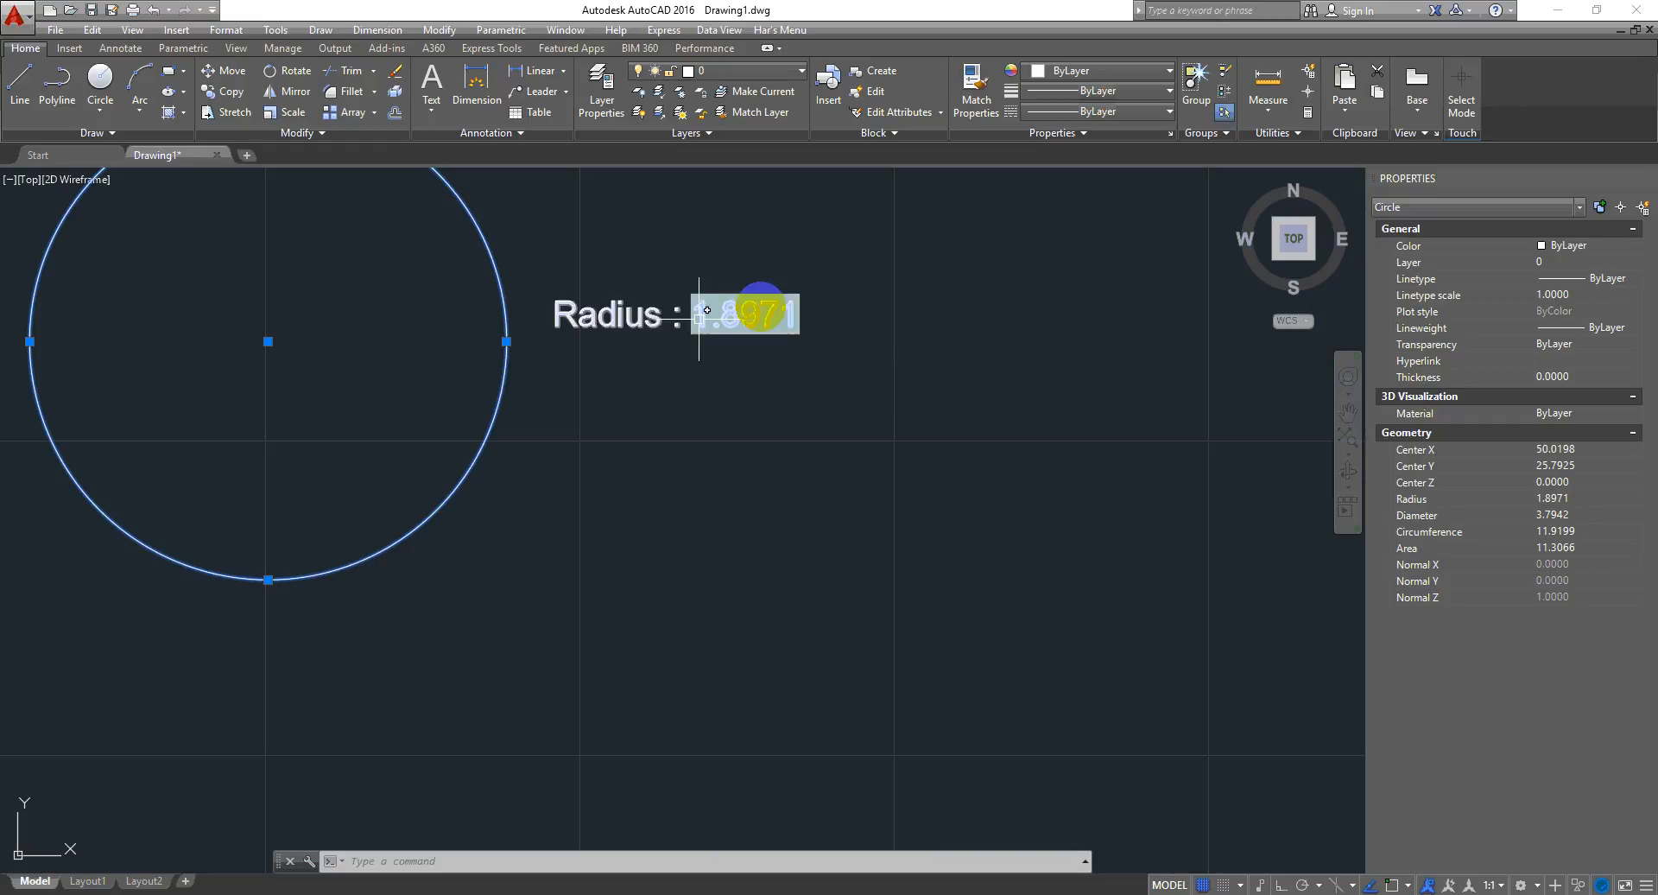
# - Copy the field label to four more locations around the drawing
pyautogui.moveTo(740, 474); pyautogui.dragTo(648, 555, button='middle')
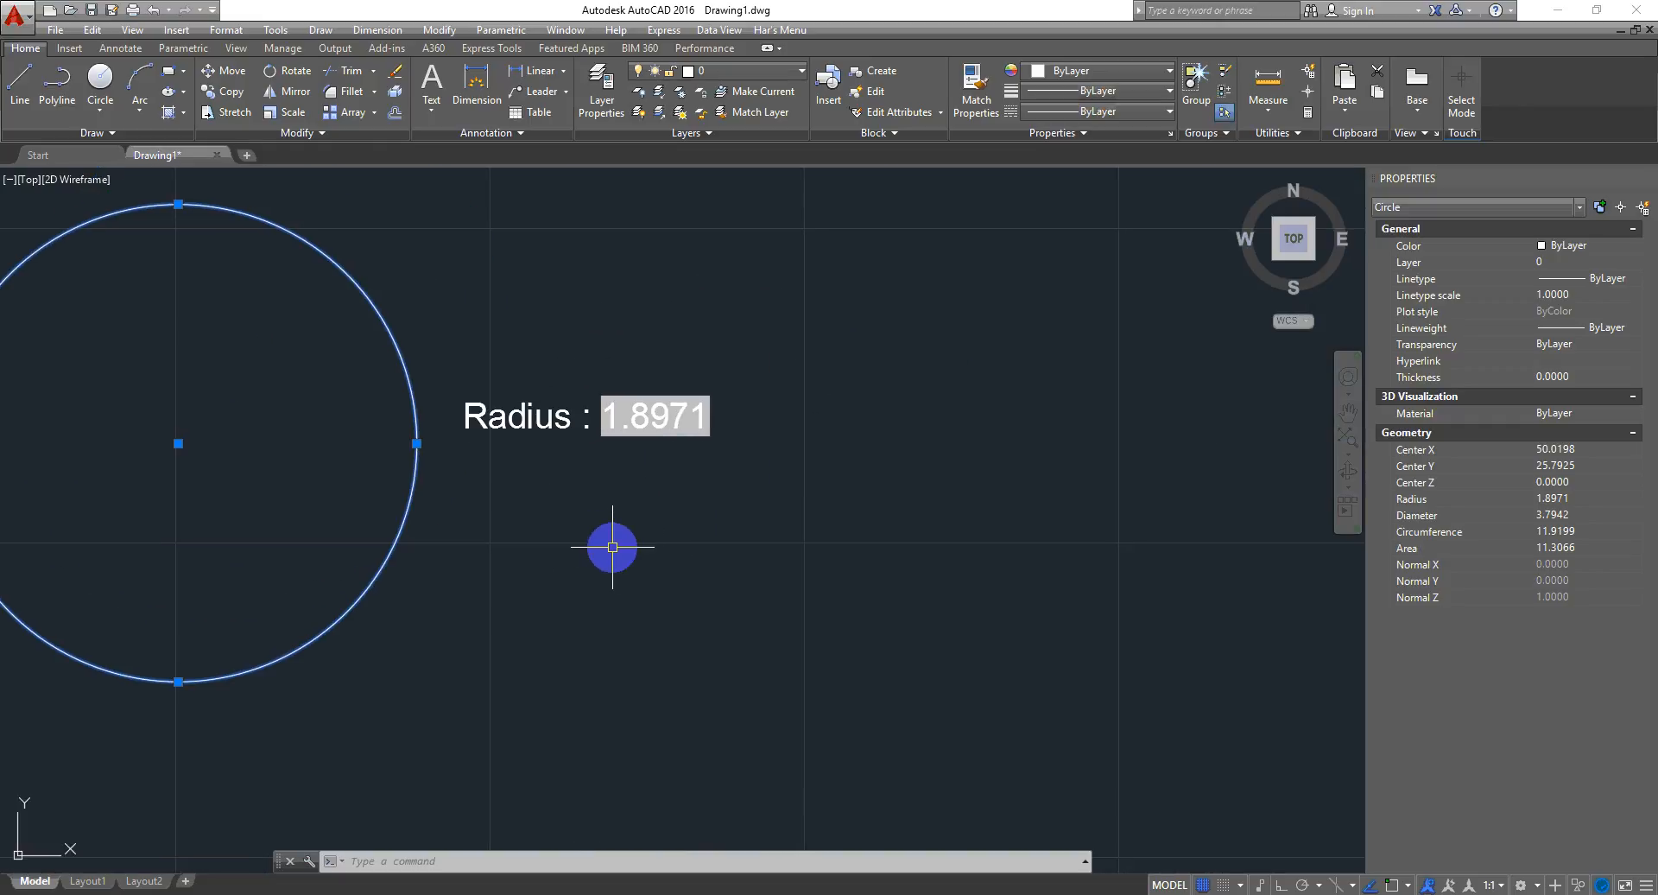
pyautogui.scroll(-2, 594, 461)
pyautogui.press('Escape')
pyautogui.click(694, 387)
pyautogui.click(580, 495)
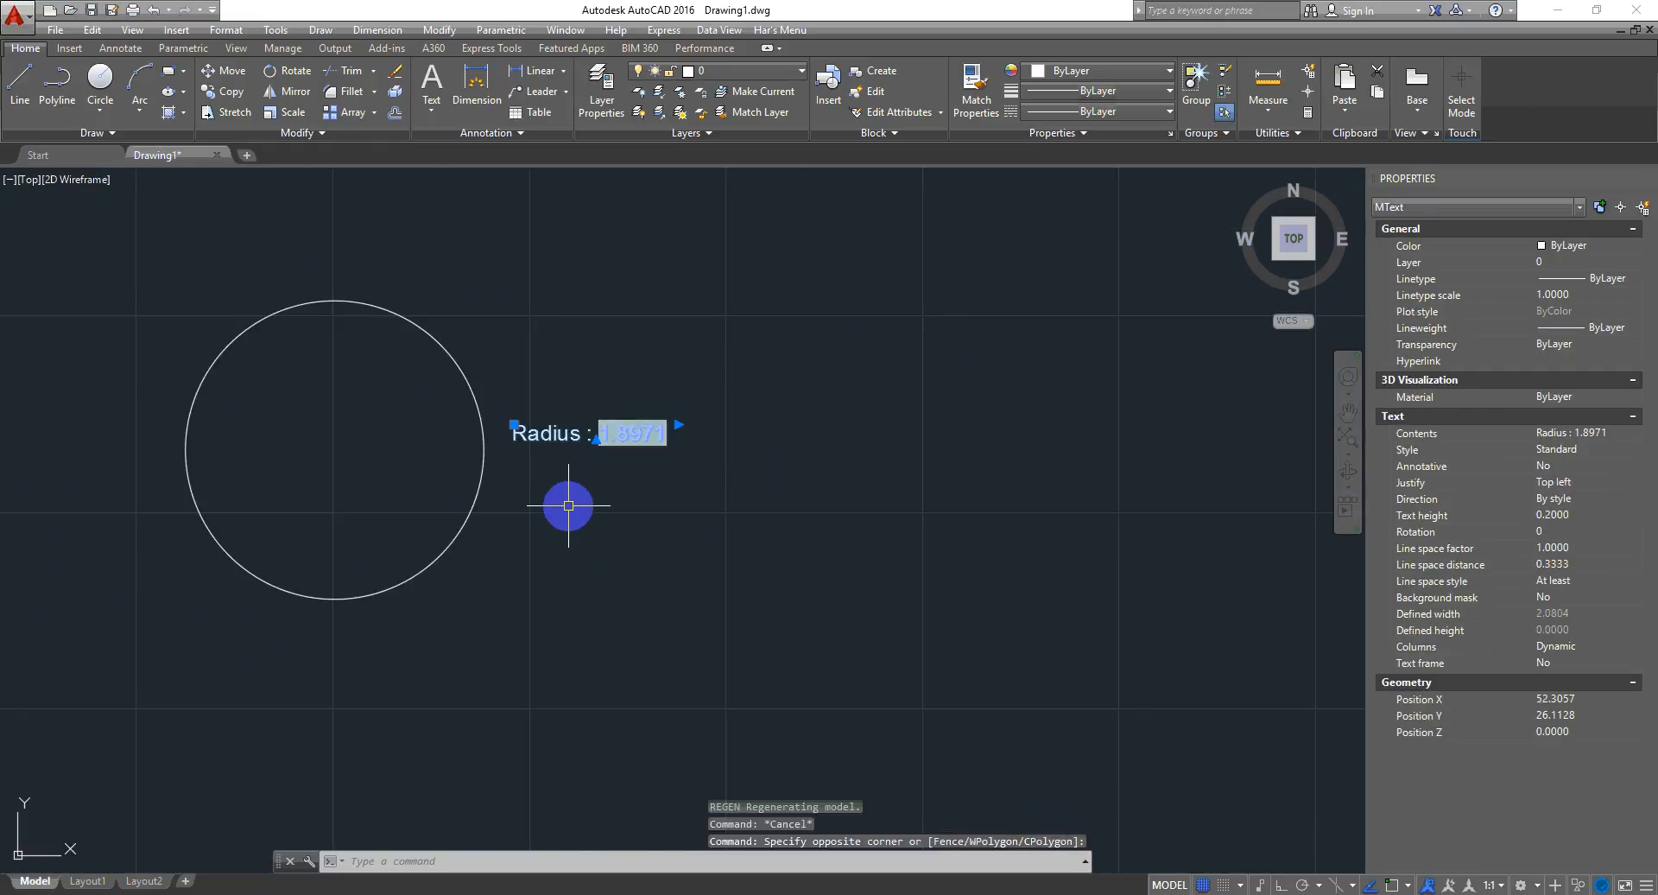
pyautogui.write('co')
pyautogui.press('Return')
pyautogui.click(572, 470)
pyautogui.click(886, 338)
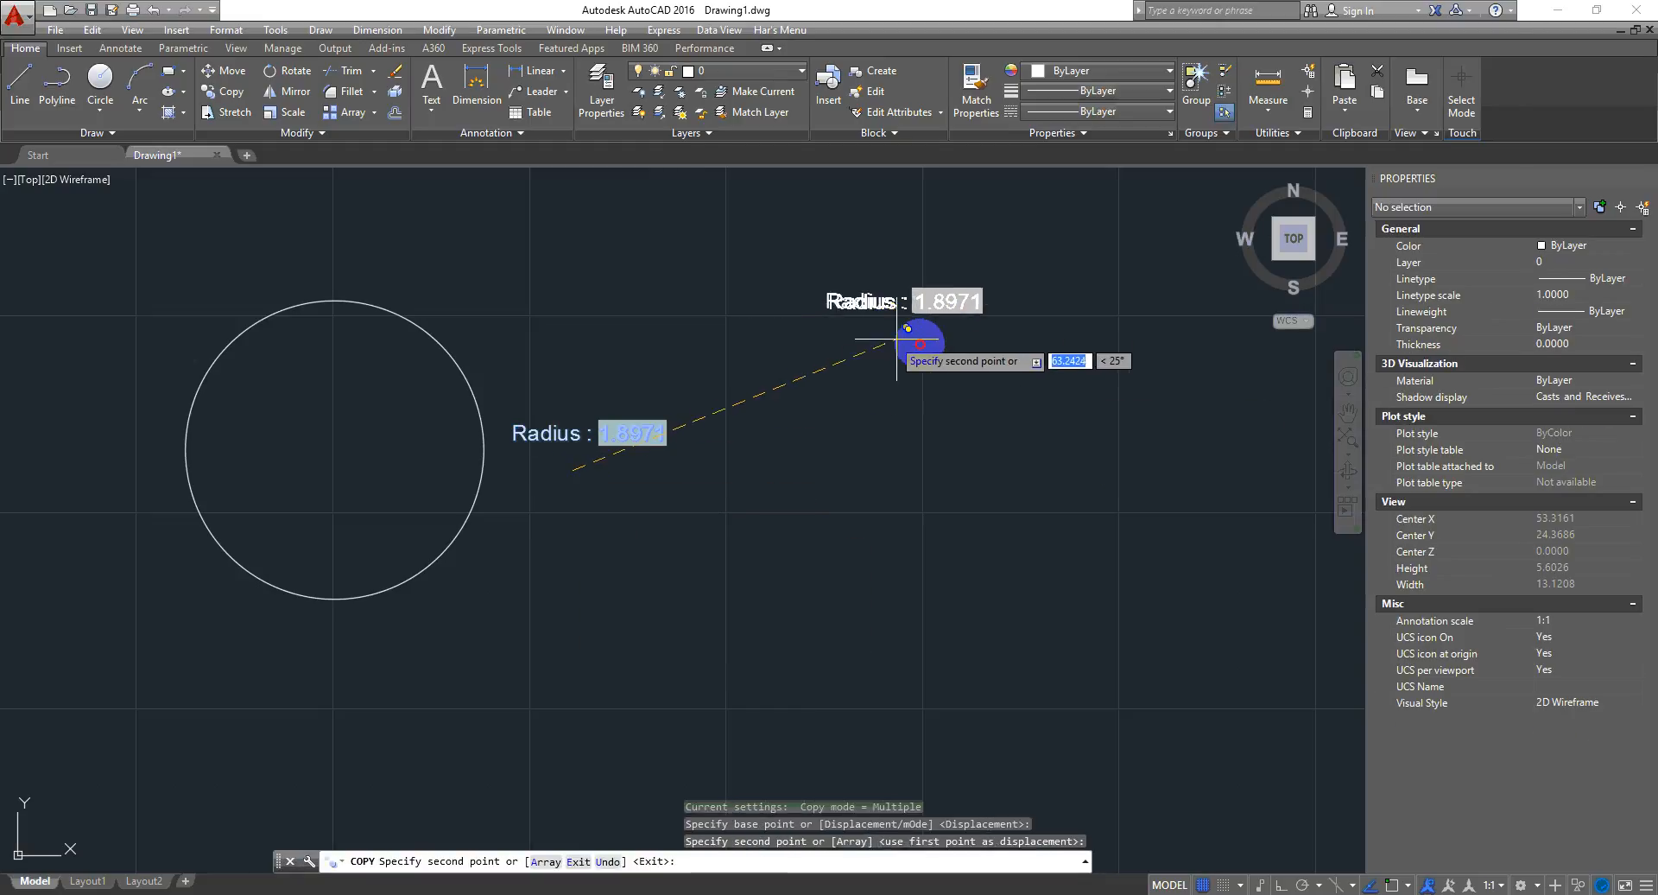
pyautogui.click(1167, 485)
pyautogui.click(1194, 677)
pyautogui.click(787, 703)
pyautogui.press('Escape')
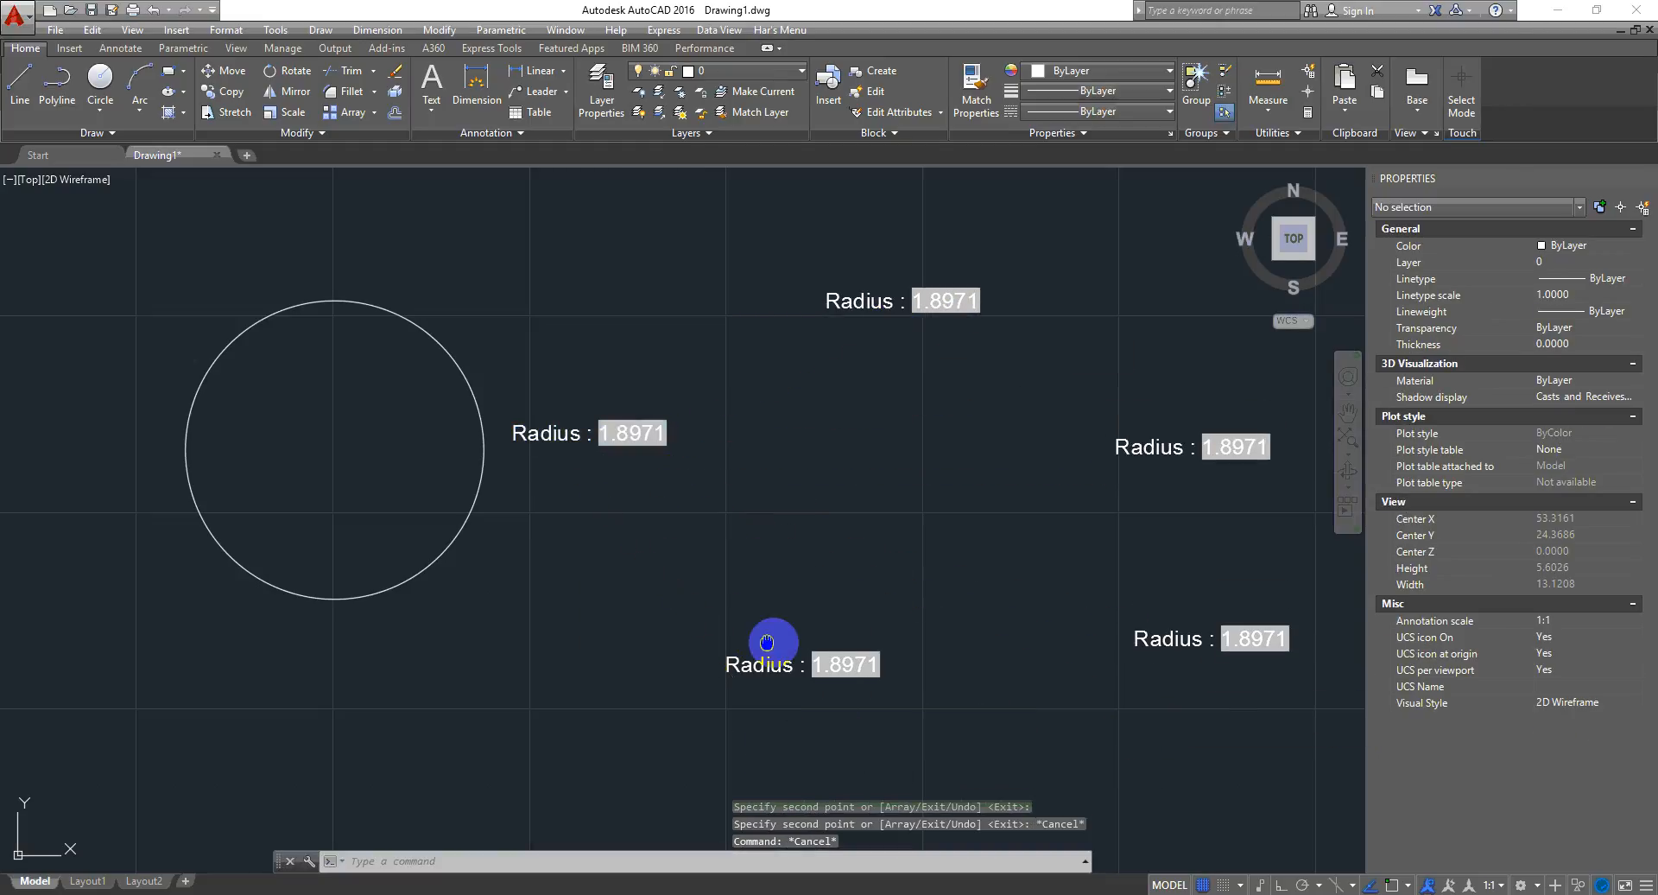
# - Shrink the circle by stretching its quadrant grip inward to a radius of about 0.99, then regenerate the drawing
pyautogui.moveTo(531, 608); pyautogui.dragTo(671, 610, button='middle')
pyautogui.click(671, 610)
pyautogui.click(469, 518)
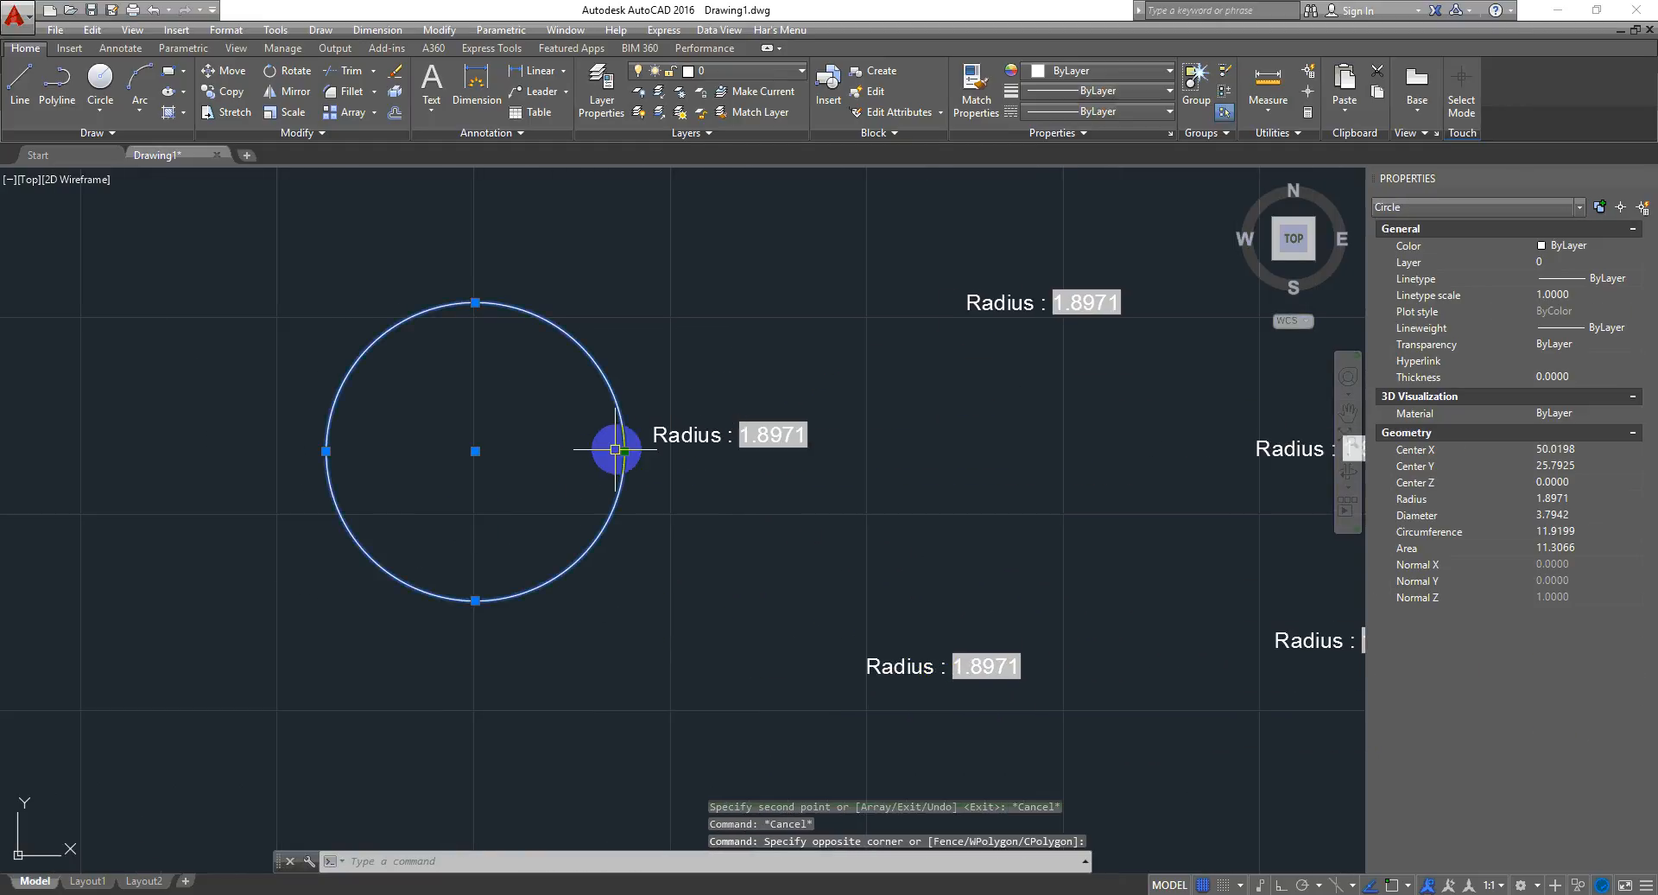
pyautogui.click(625, 450)
pyautogui.click(552, 451)
pyautogui.press('Escape')
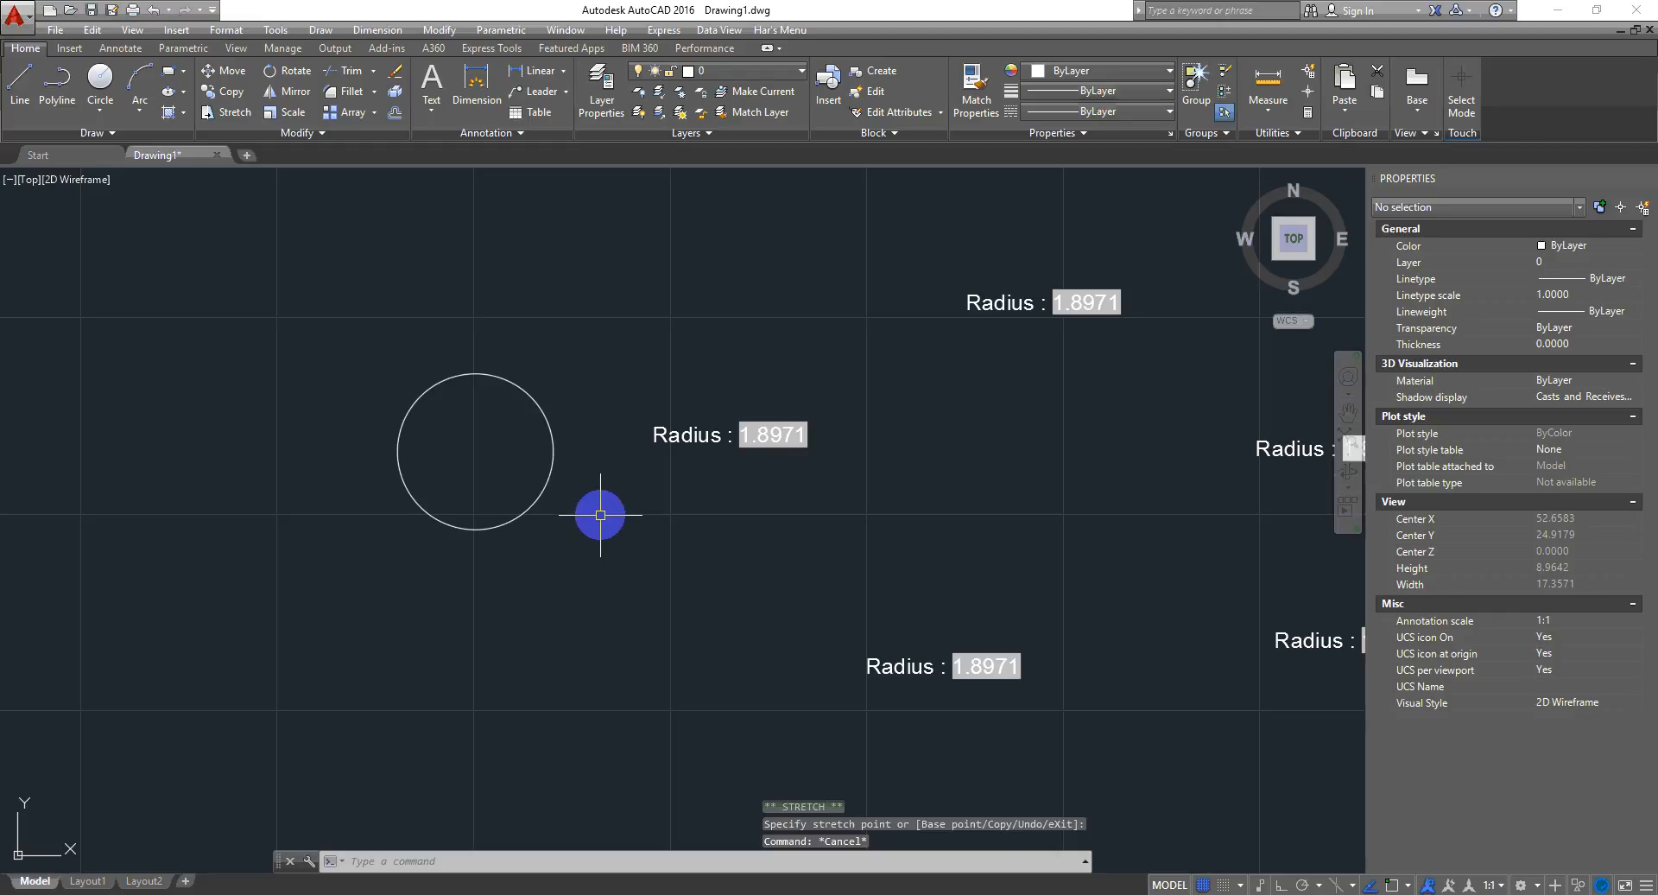
pyautogui.press('Return')
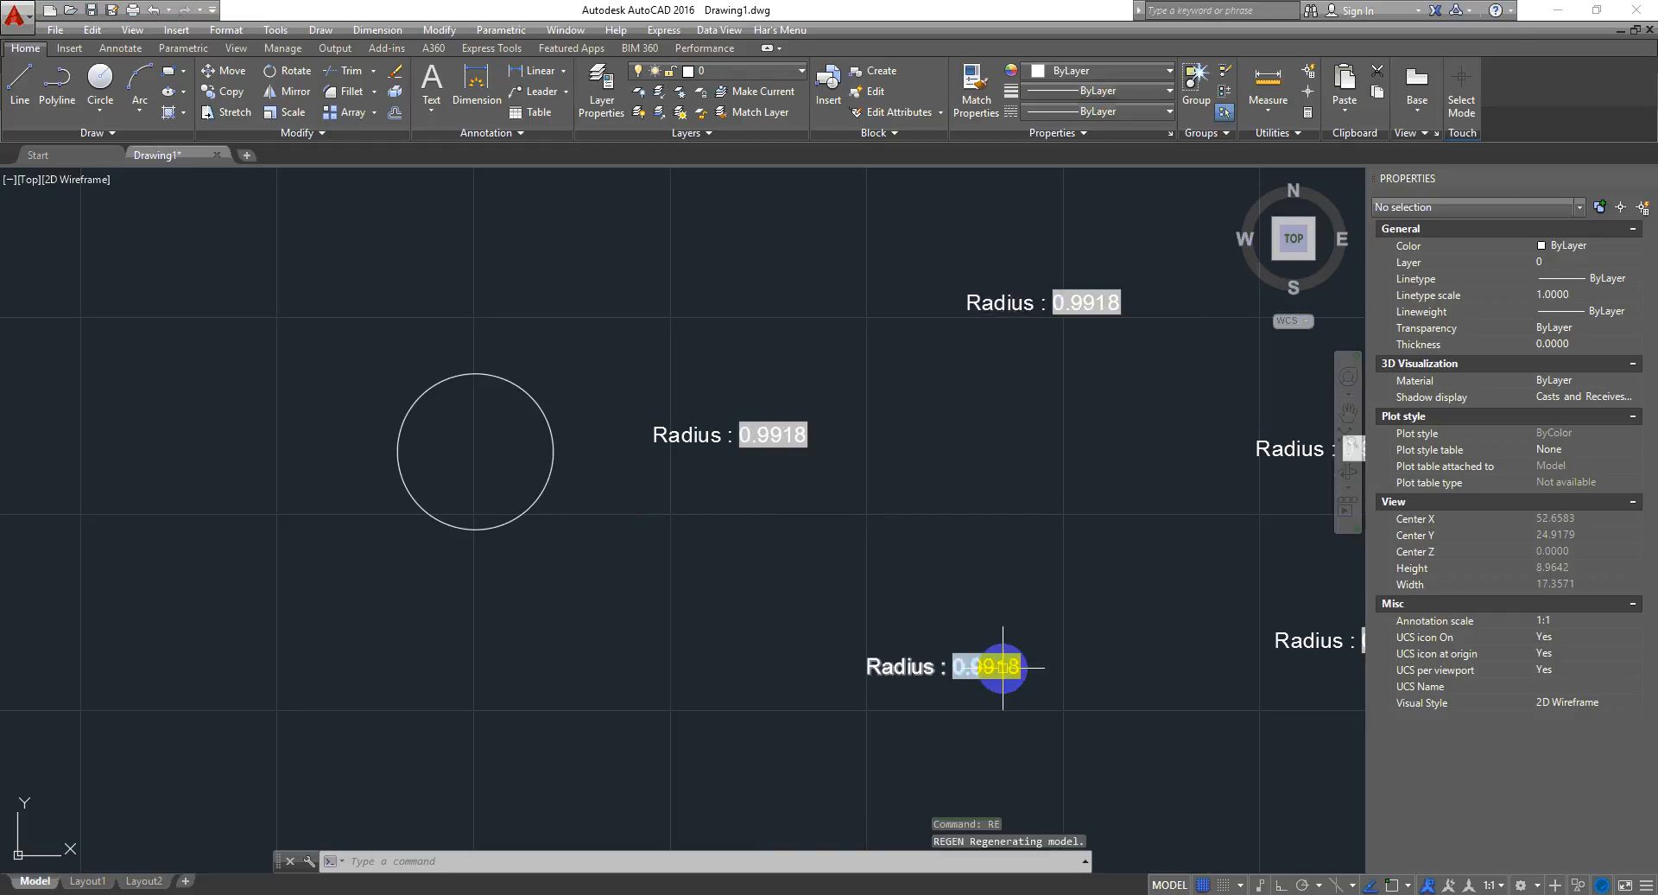
# - Select the four copied labels with a window and delete them, keeping the original label
pyautogui.moveTo(1034, 516); pyautogui.dragTo(822, 500, button='middle')
pyautogui.moveTo(659, 548); pyautogui.dragTo(706, 537, button='middle')
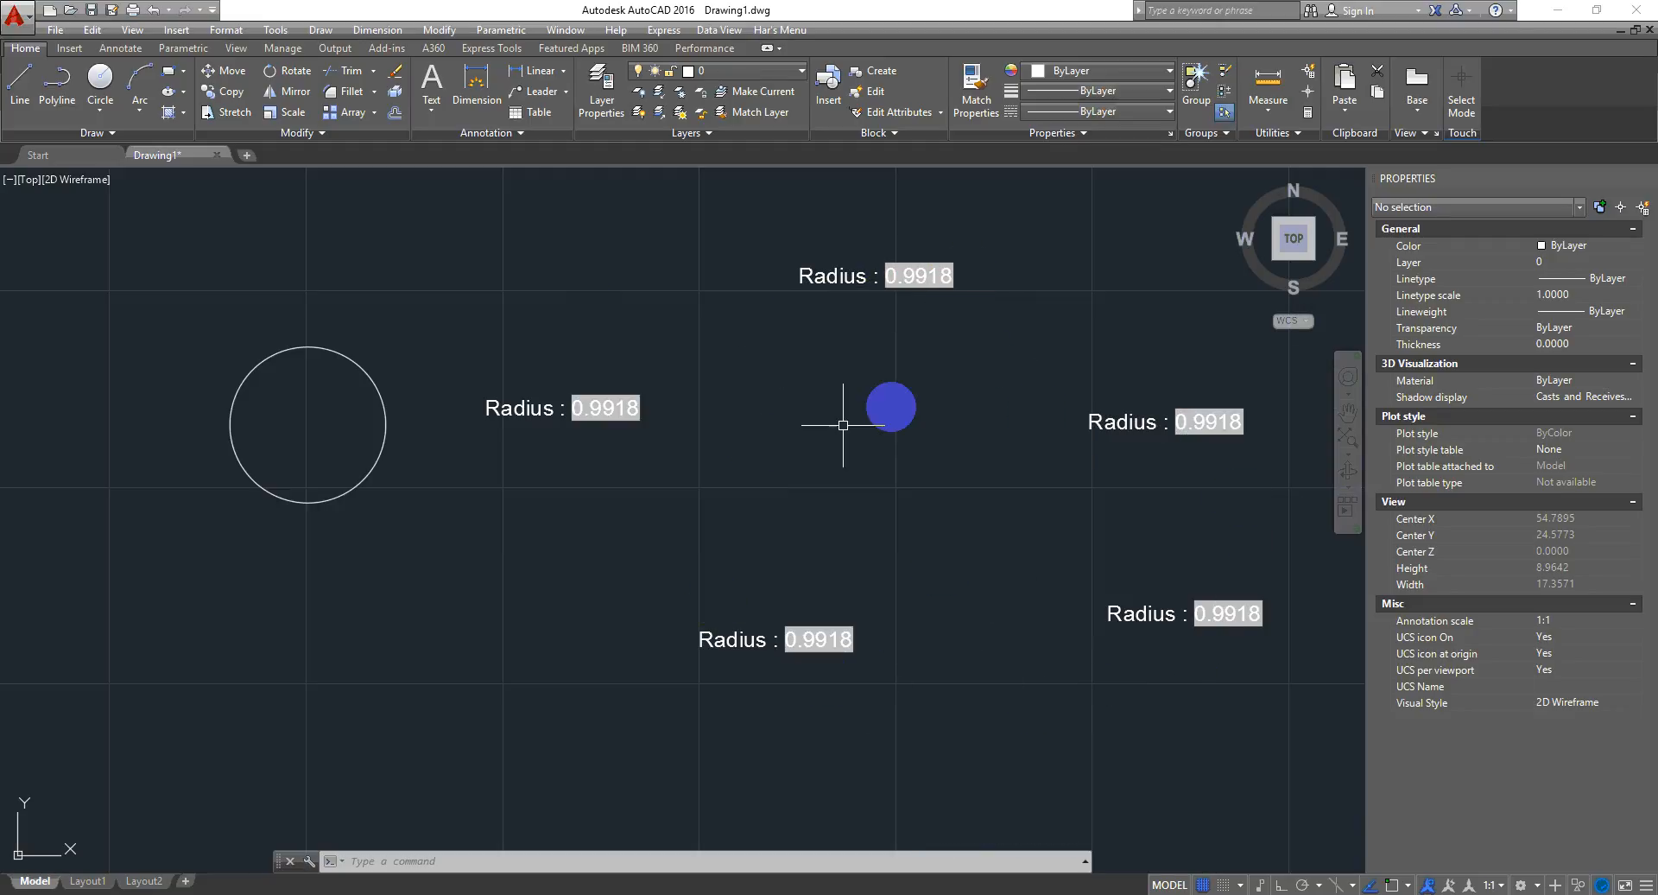
pyautogui.scroll(-2, 826, 446)
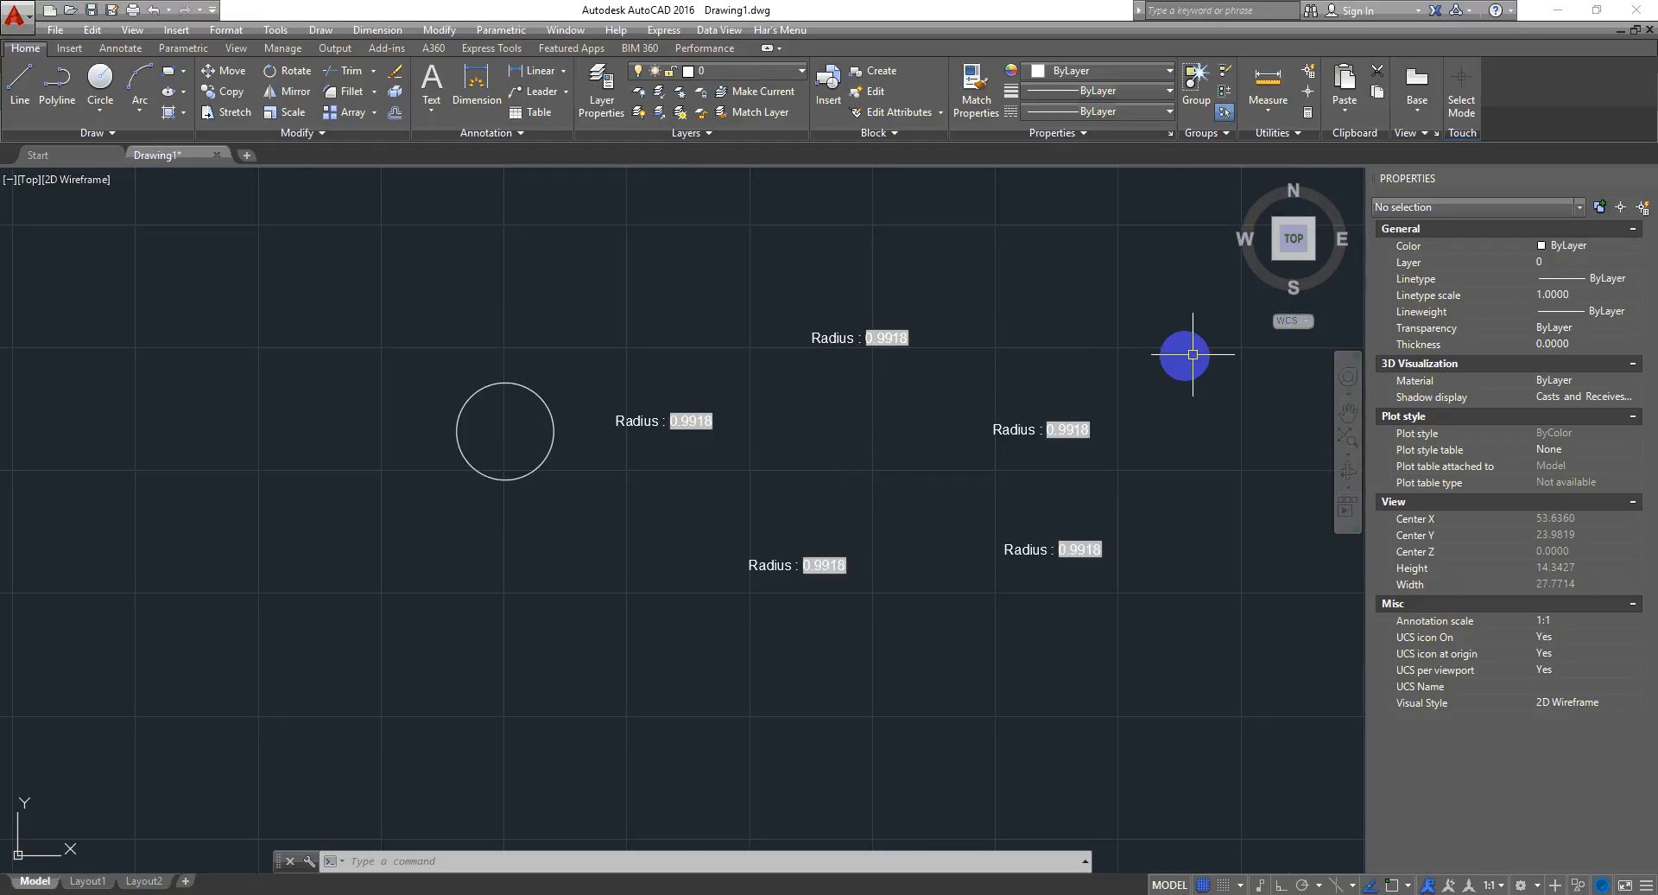
pyautogui.click(1124, 228)
pyautogui.click(766, 676)
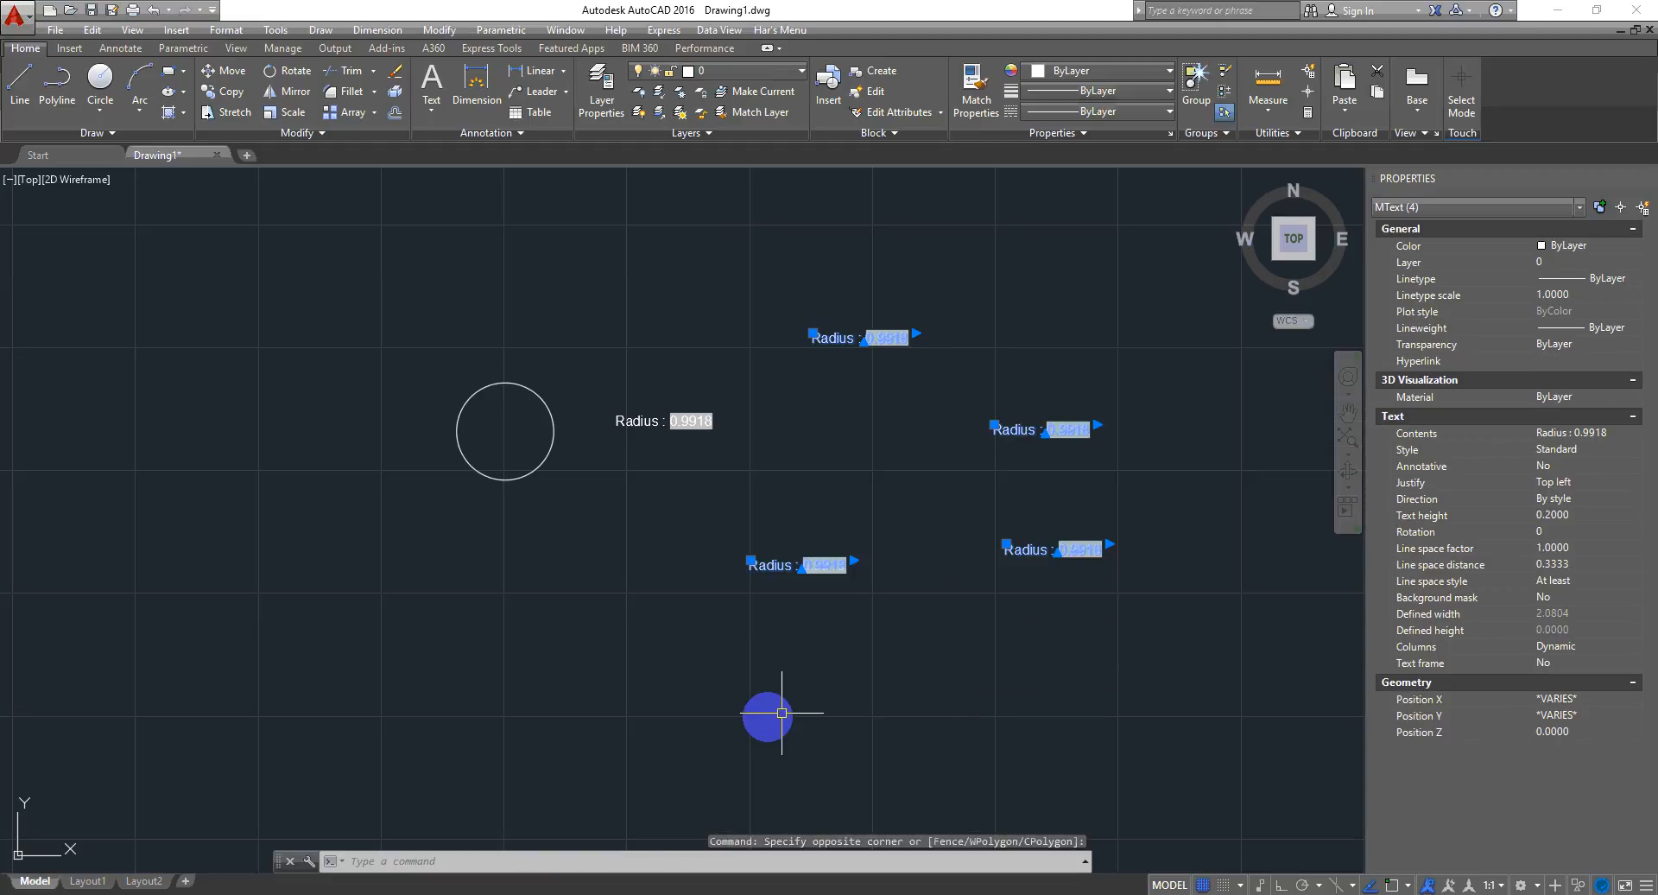
pyautogui.press('Delete')
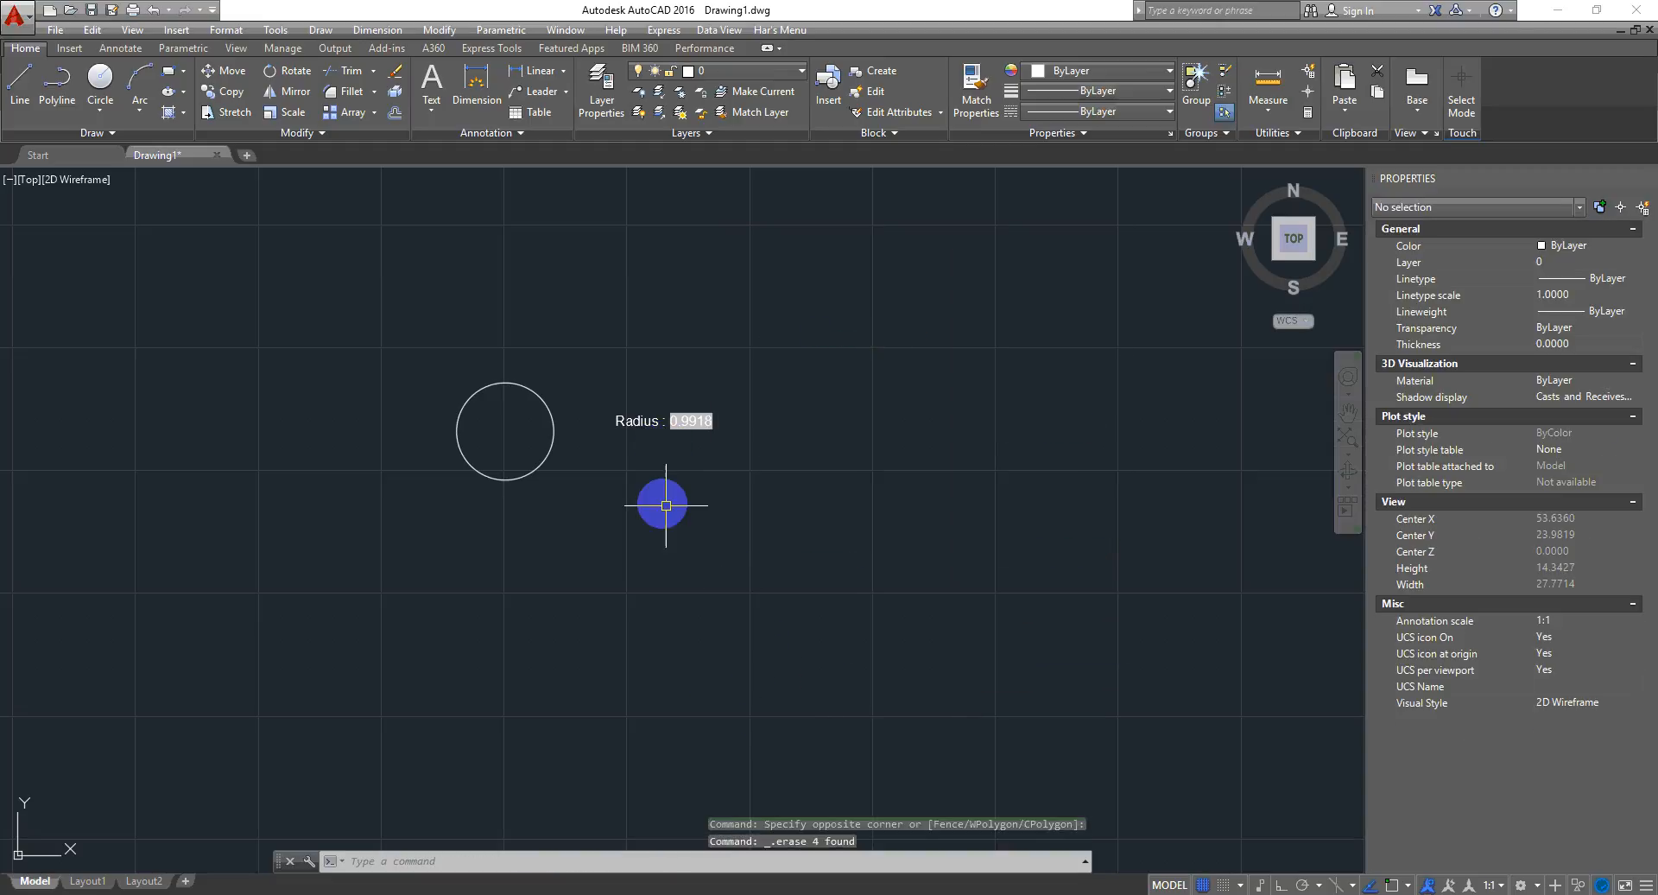
# - Zoom in and select the remaining label to examine its radius field
pyautogui.scroll(2, 613, 447)
pyautogui.scroll(2, 770, 463)
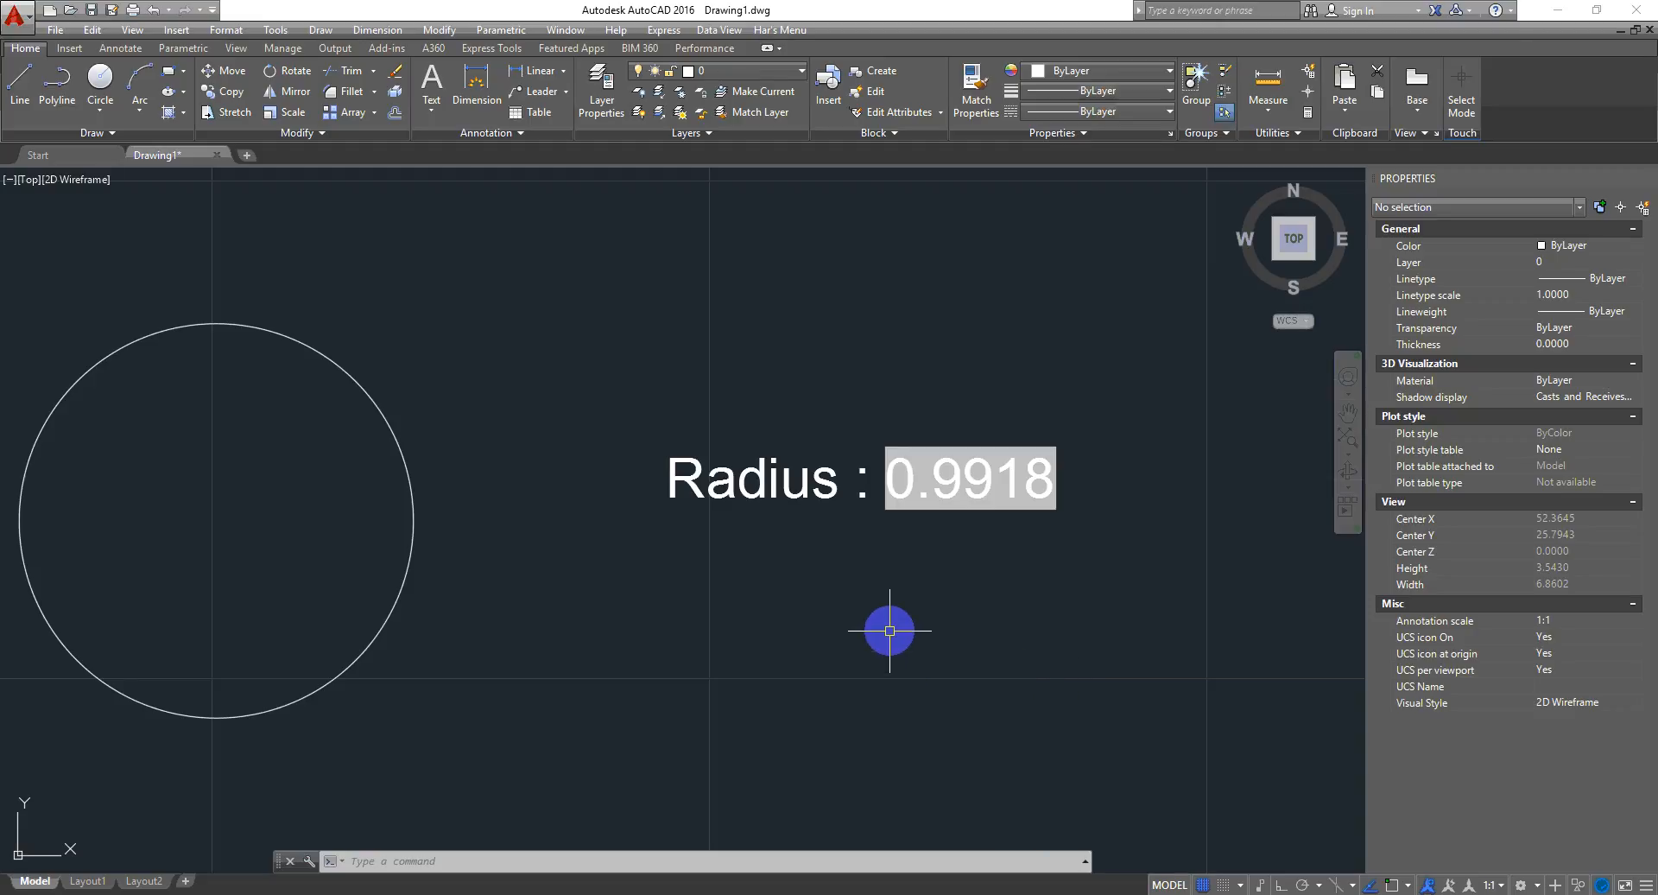
pyautogui.scroll(-2, 614, 659)
pyautogui.moveTo(903, 333); pyautogui.dragTo(726, 573)
pyautogui.press('Escape')
pyautogui.scroll(2, 833, 438)
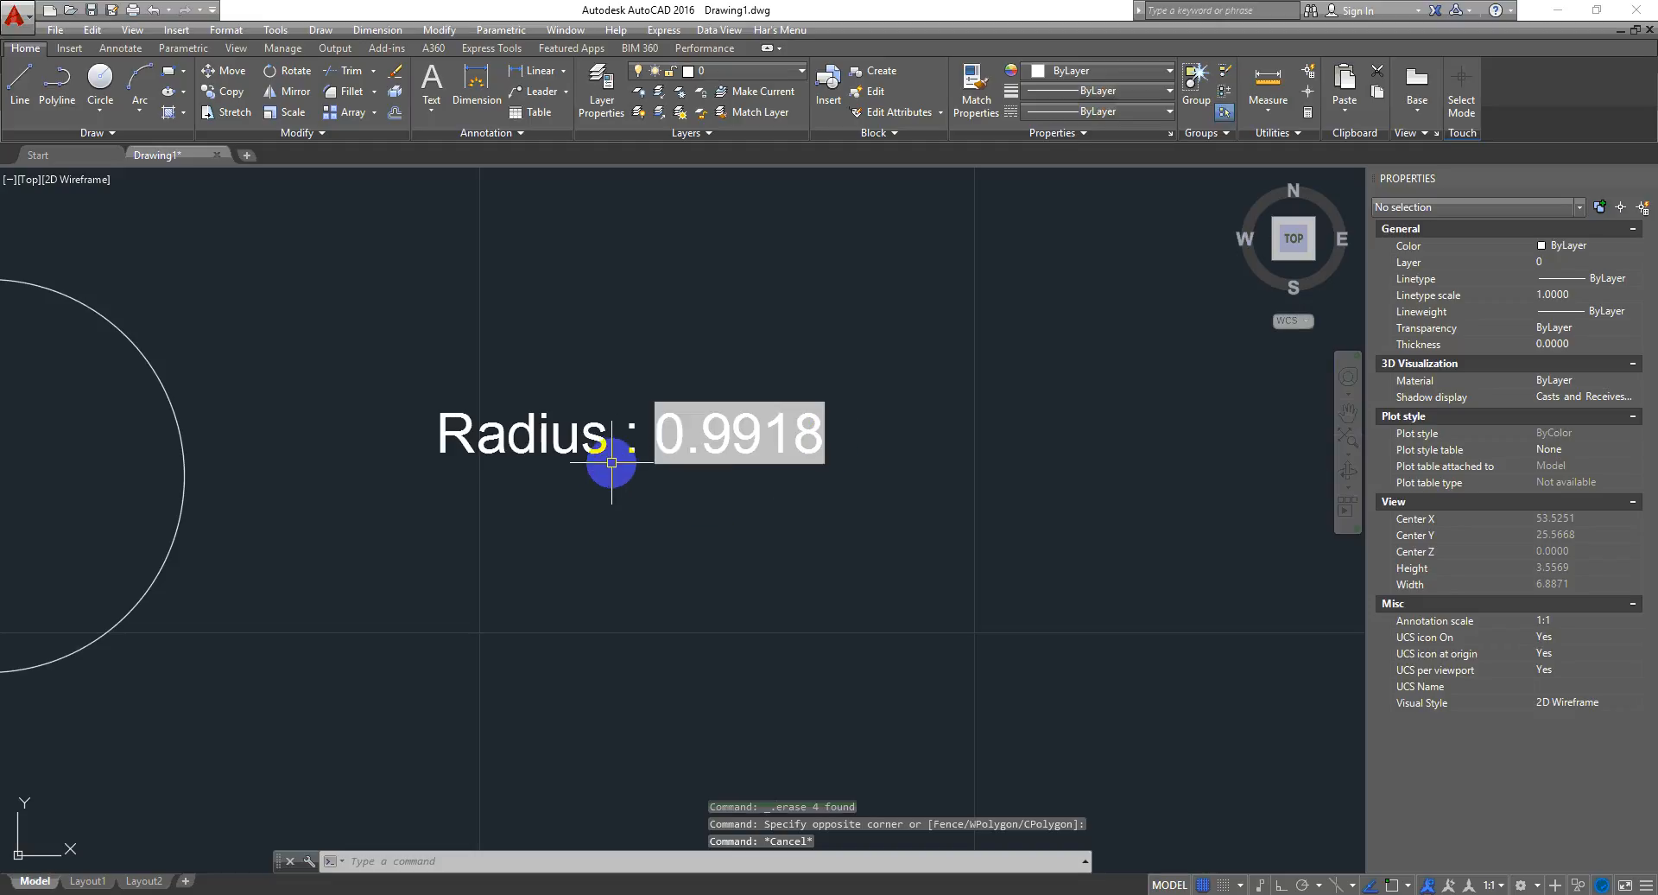
pyautogui.click(636, 454)
pyautogui.scroll(-2, 758, 528)
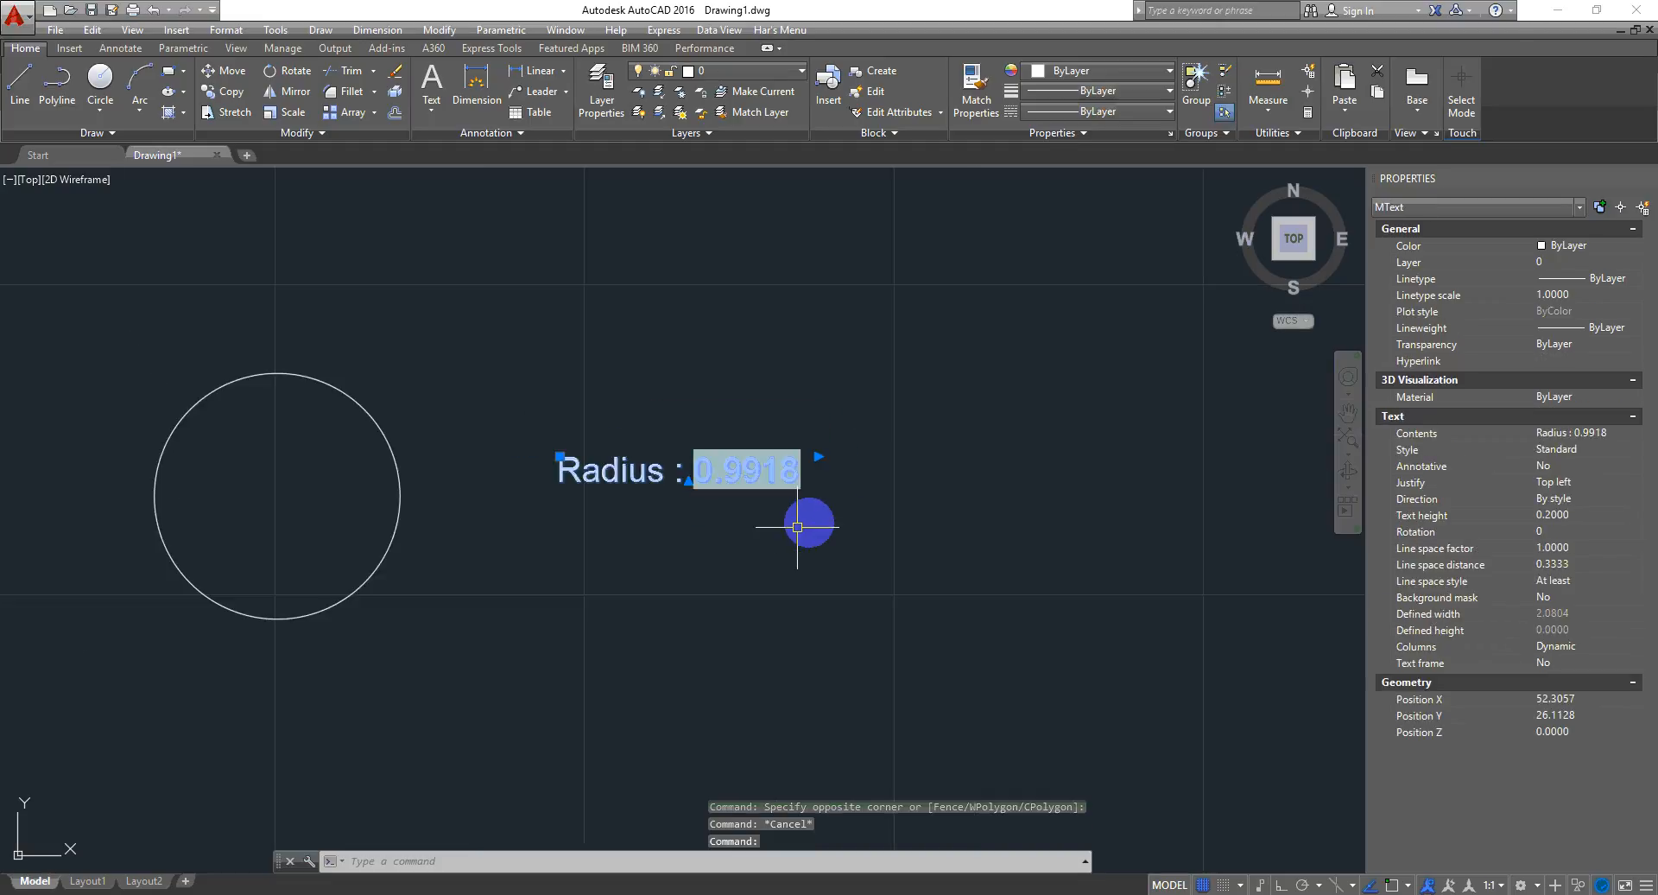
pyautogui.press('Escape')
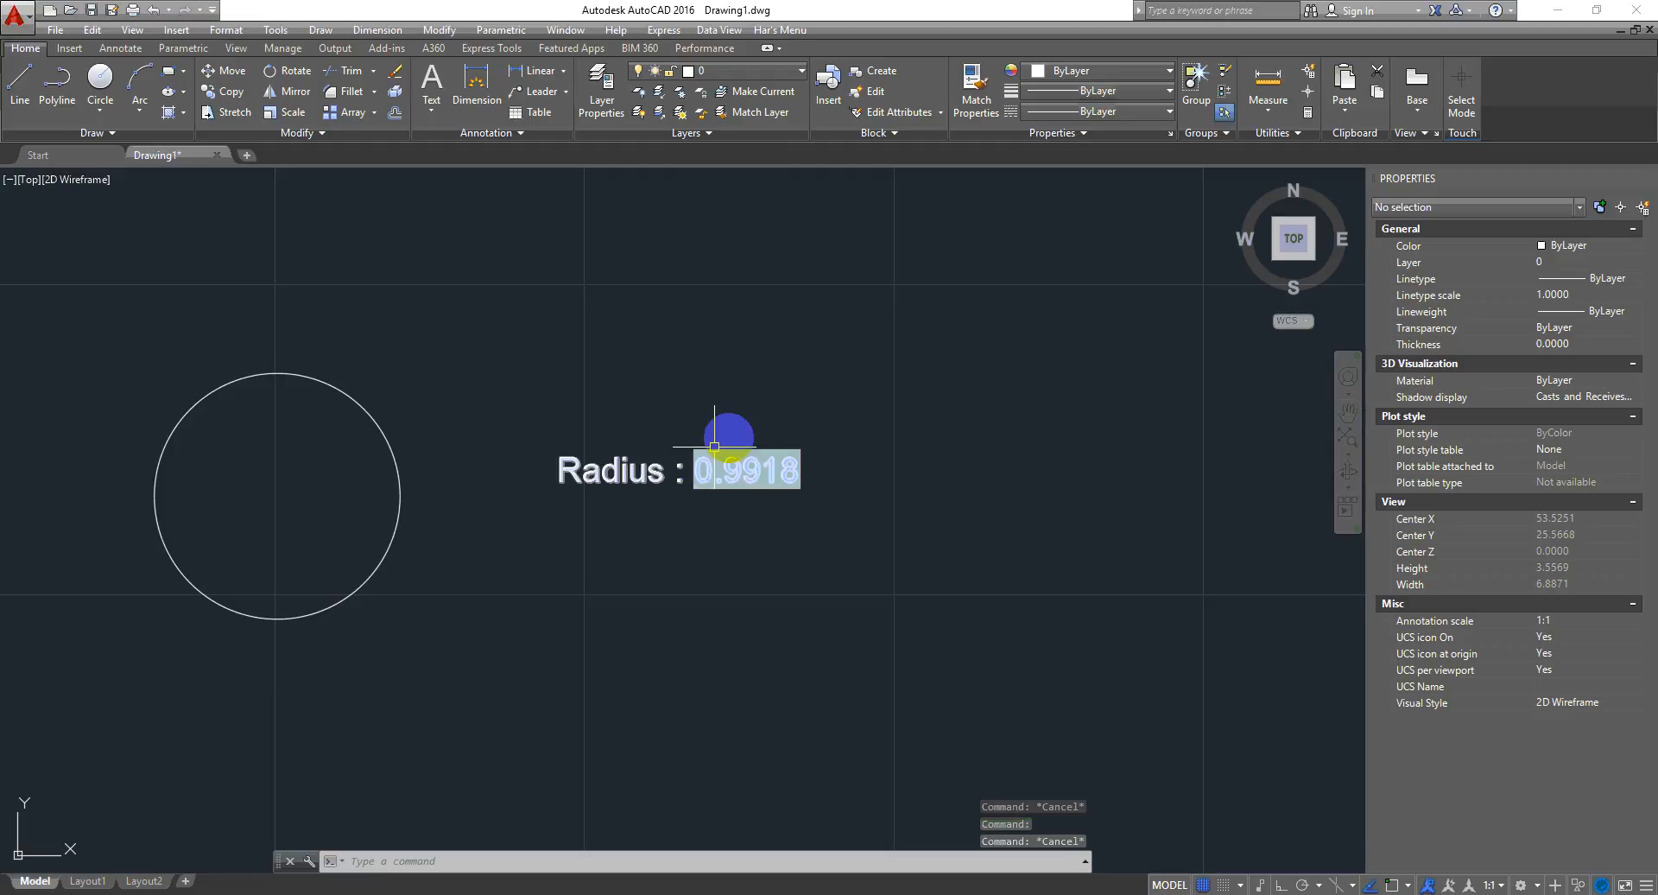
pyautogui.scroll(2, 703, 491)
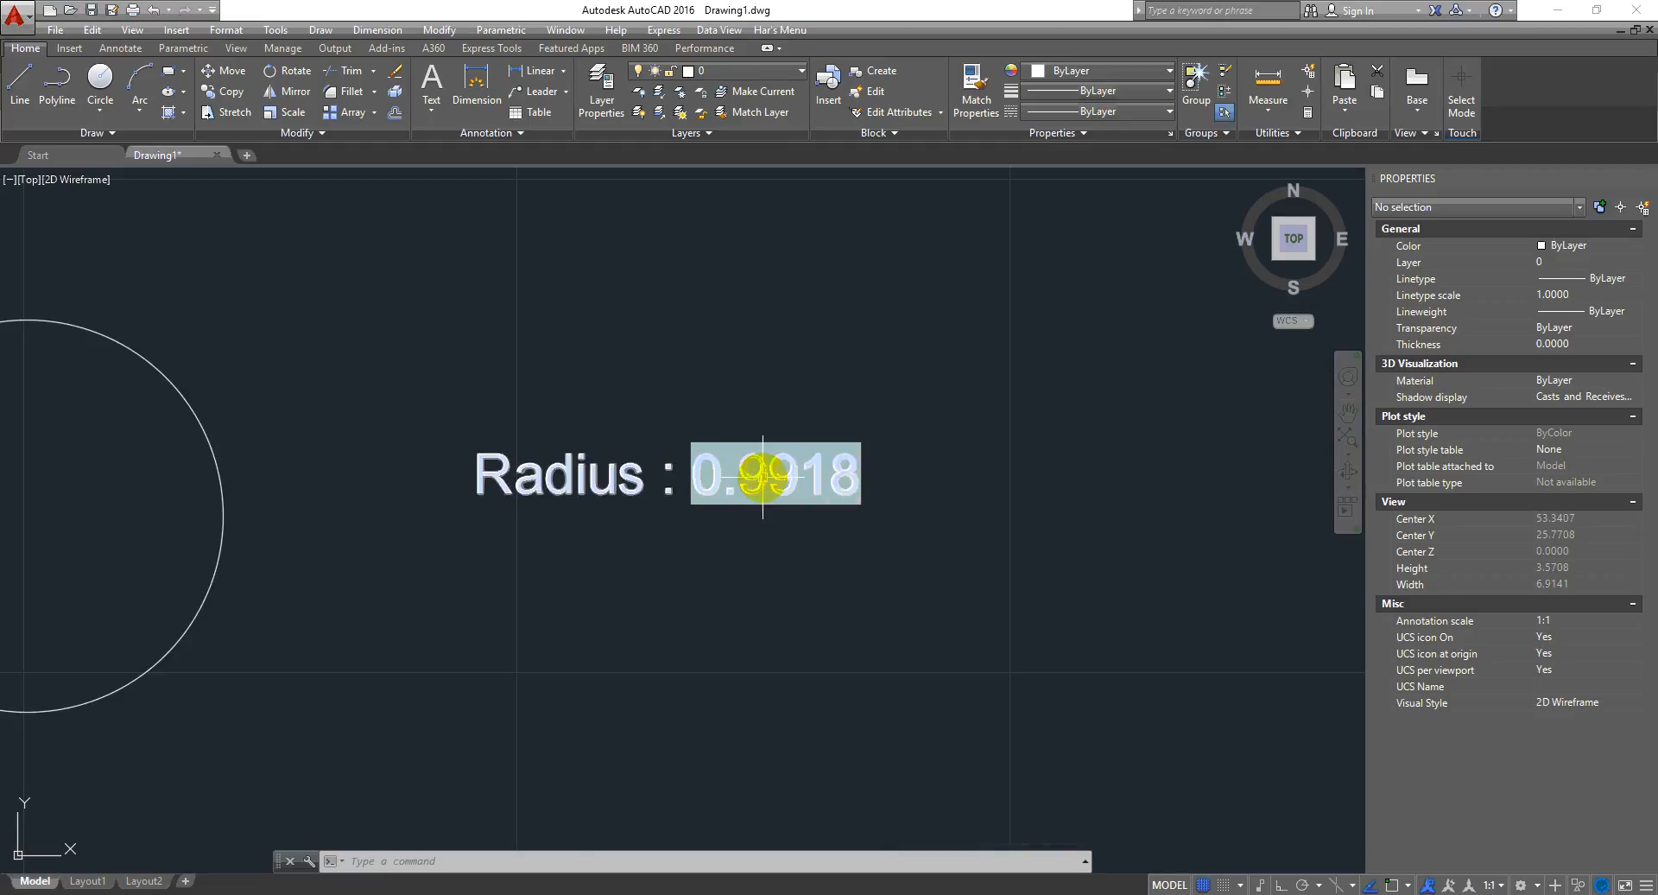
# - Open the label for editing and delete its static 0.9918 radius value
pyautogui.moveTo(763, 475)
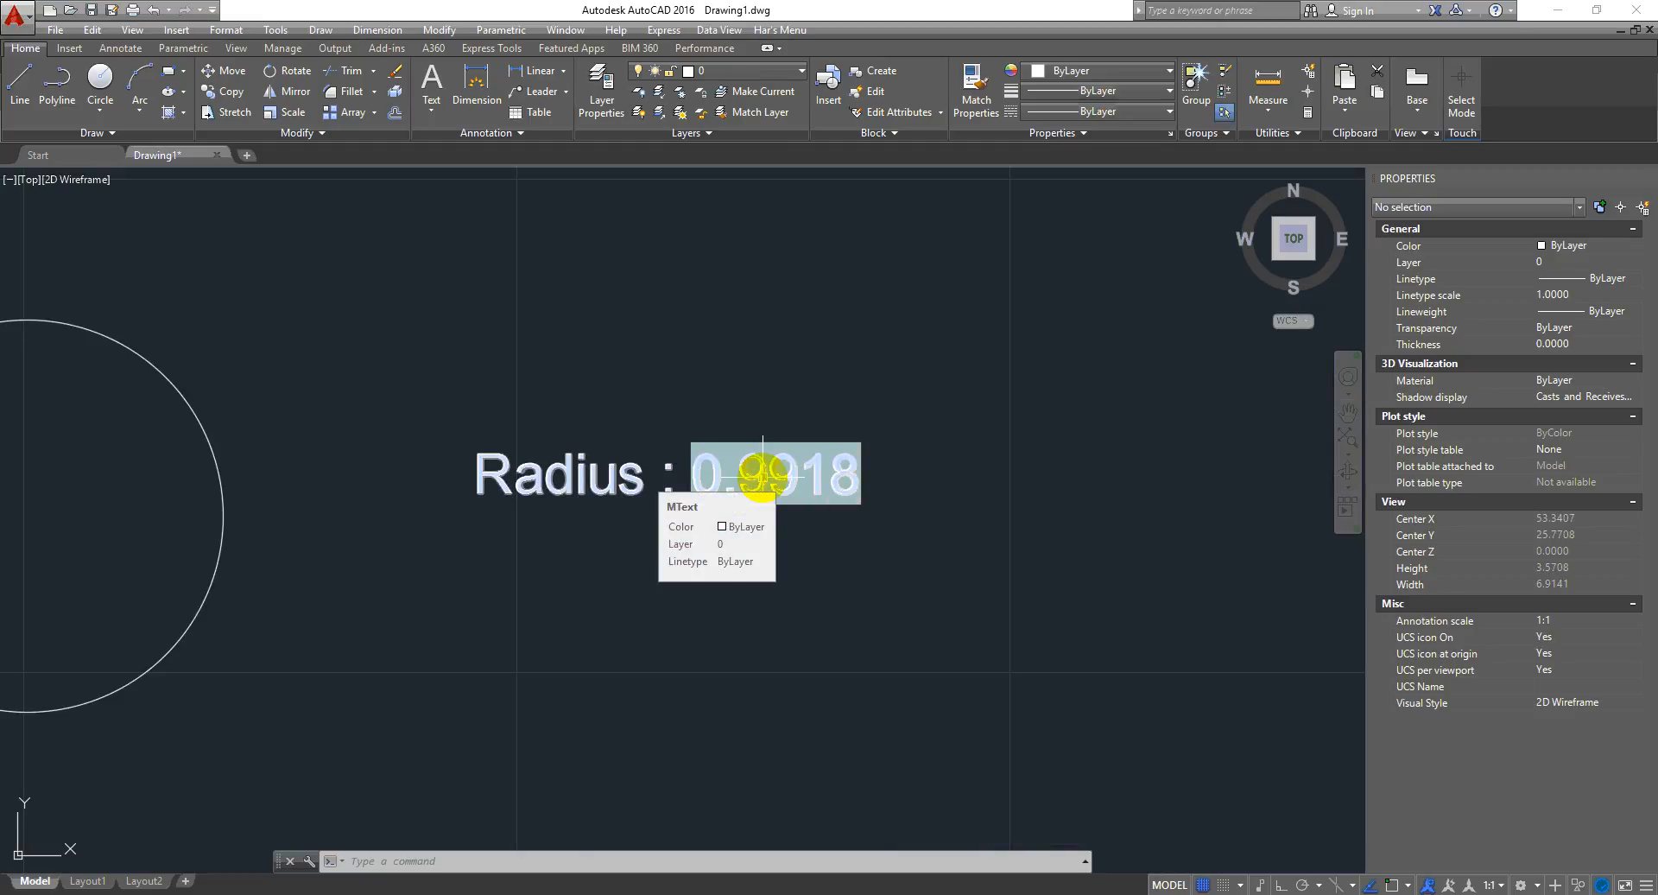
pyautogui.doubleClick(859, 483)
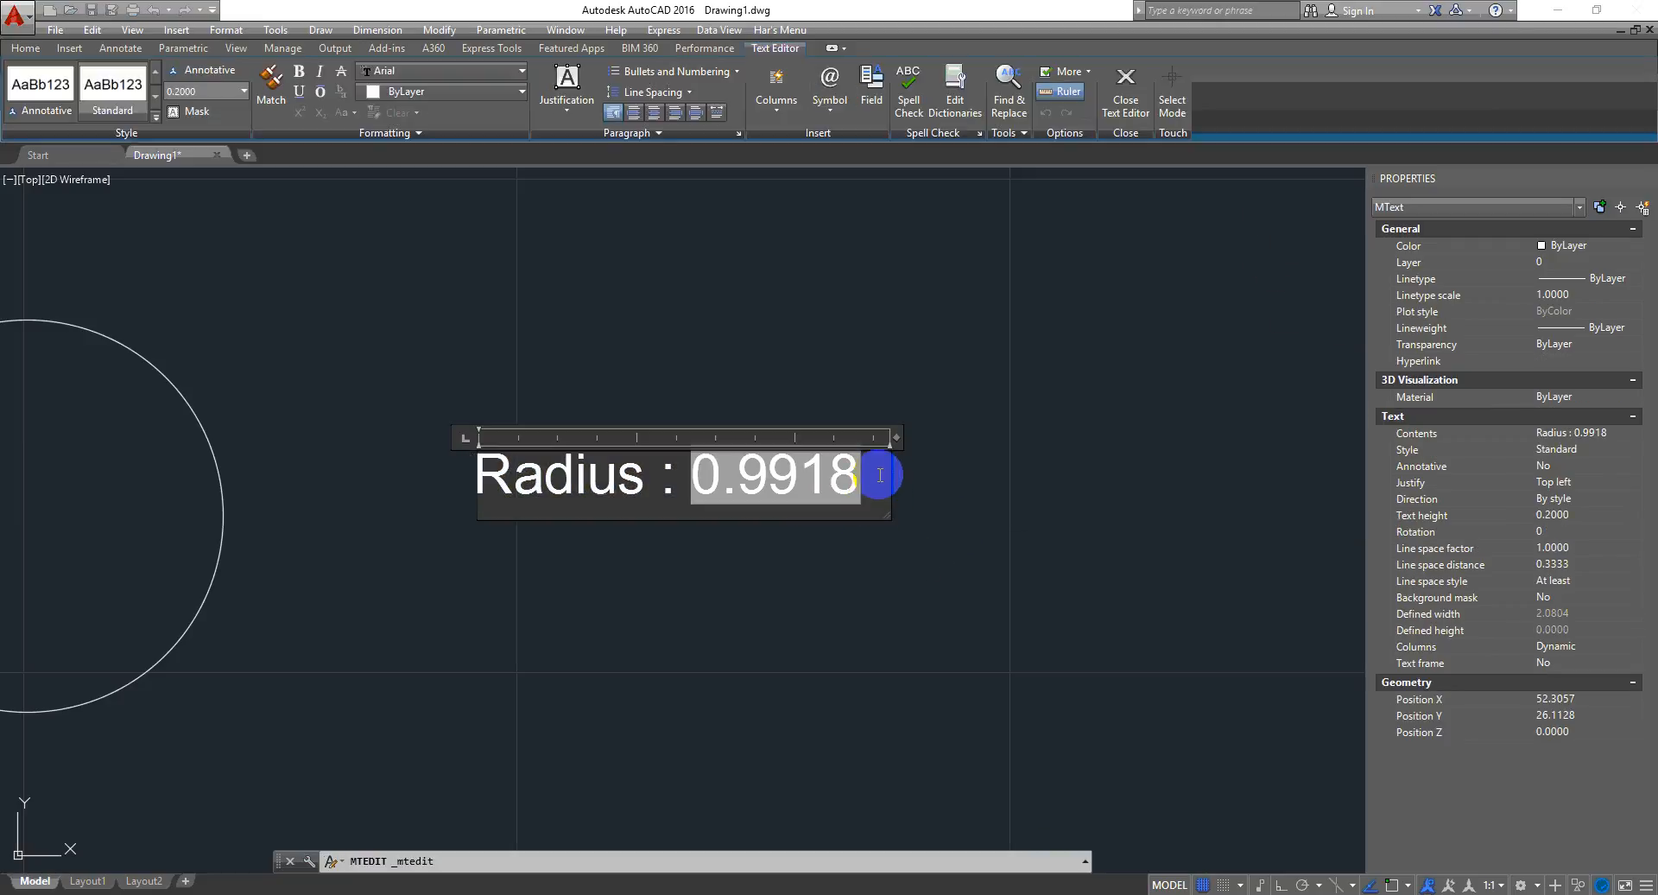
pyautogui.moveTo(880, 475); pyautogui.dragTo(706, 499)
pyautogui.press('Delete')
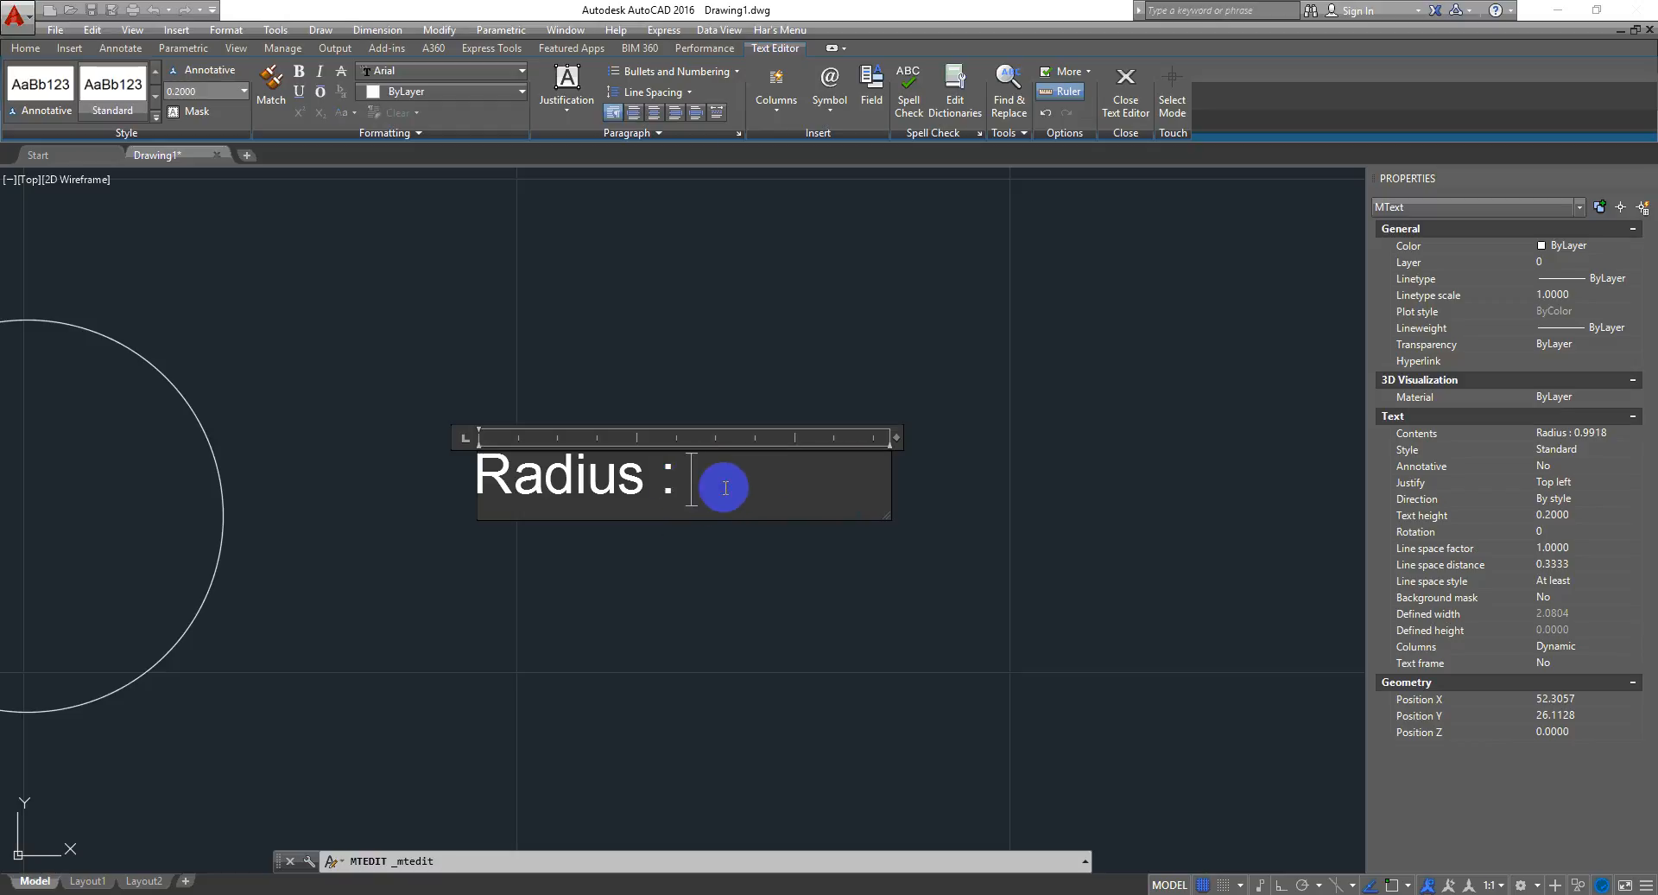
# - Open the Field dialog from the text editor and browse field categories, choosing Date & Time
pyautogui.rightClick(726, 487)
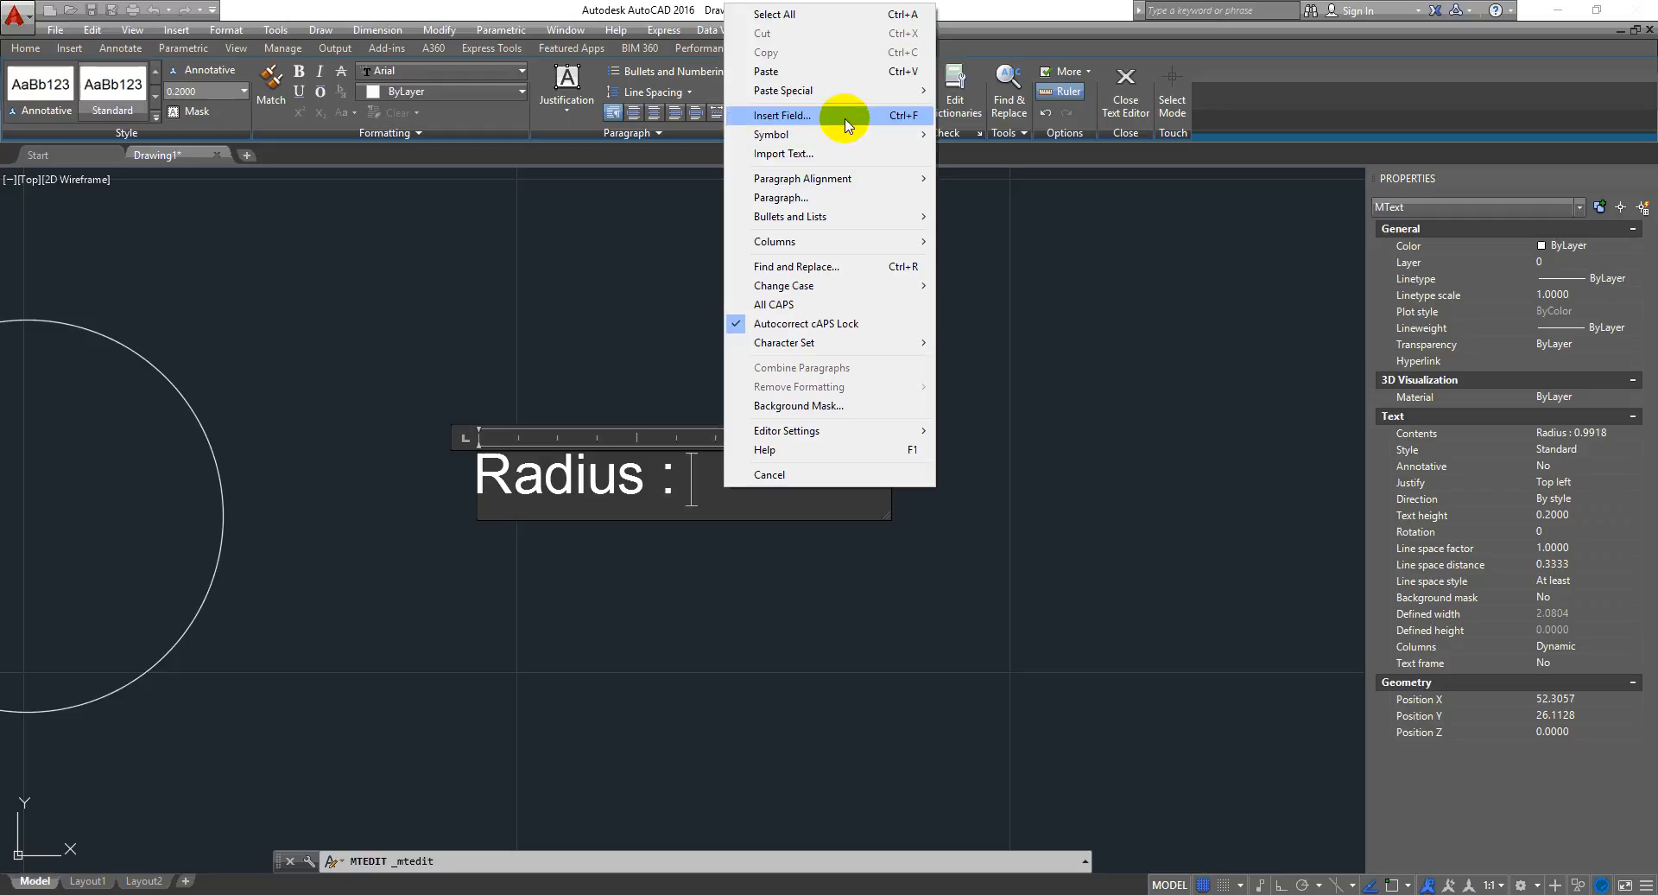
pyautogui.click(900, 121)
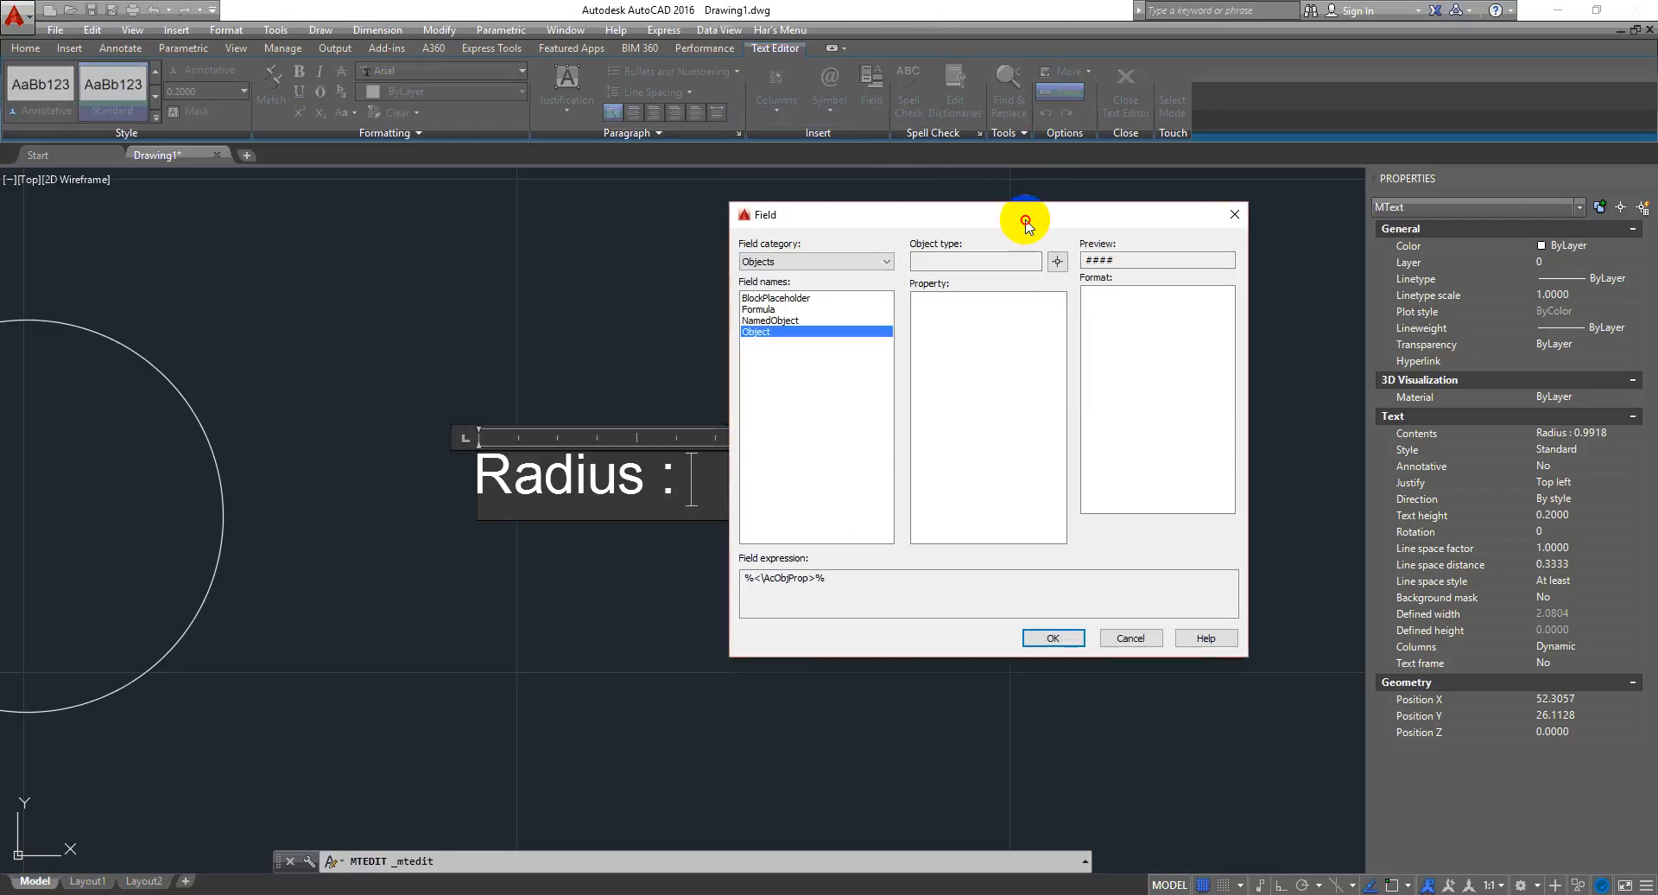
pyautogui.moveTo(1026, 223); pyautogui.dragTo(883, 222)
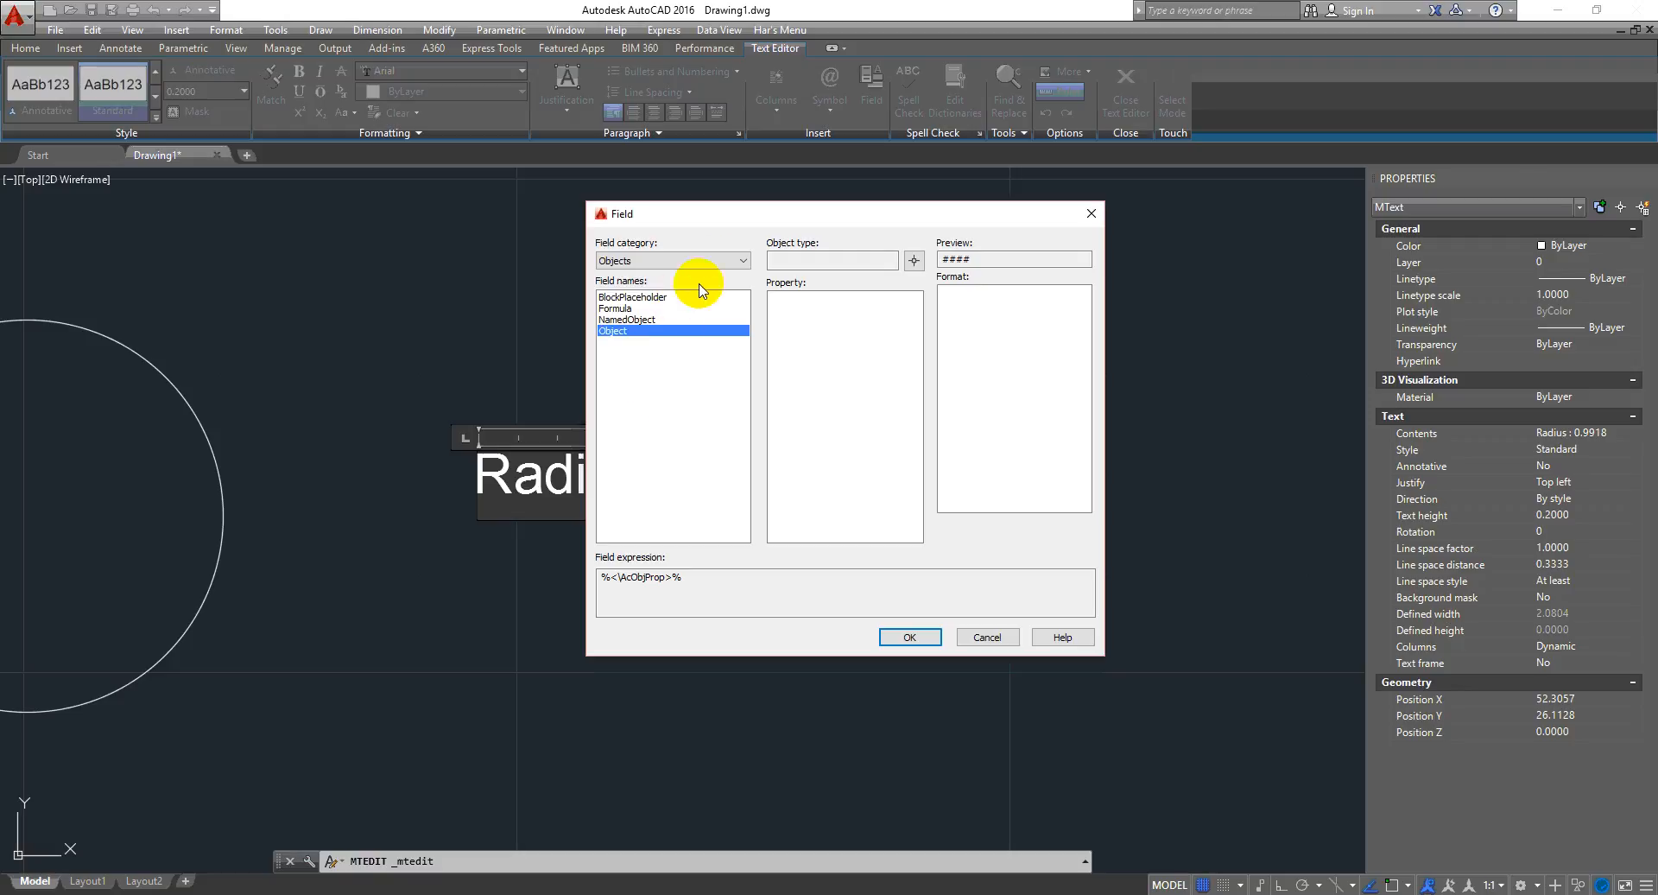
pyautogui.click(743, 261)
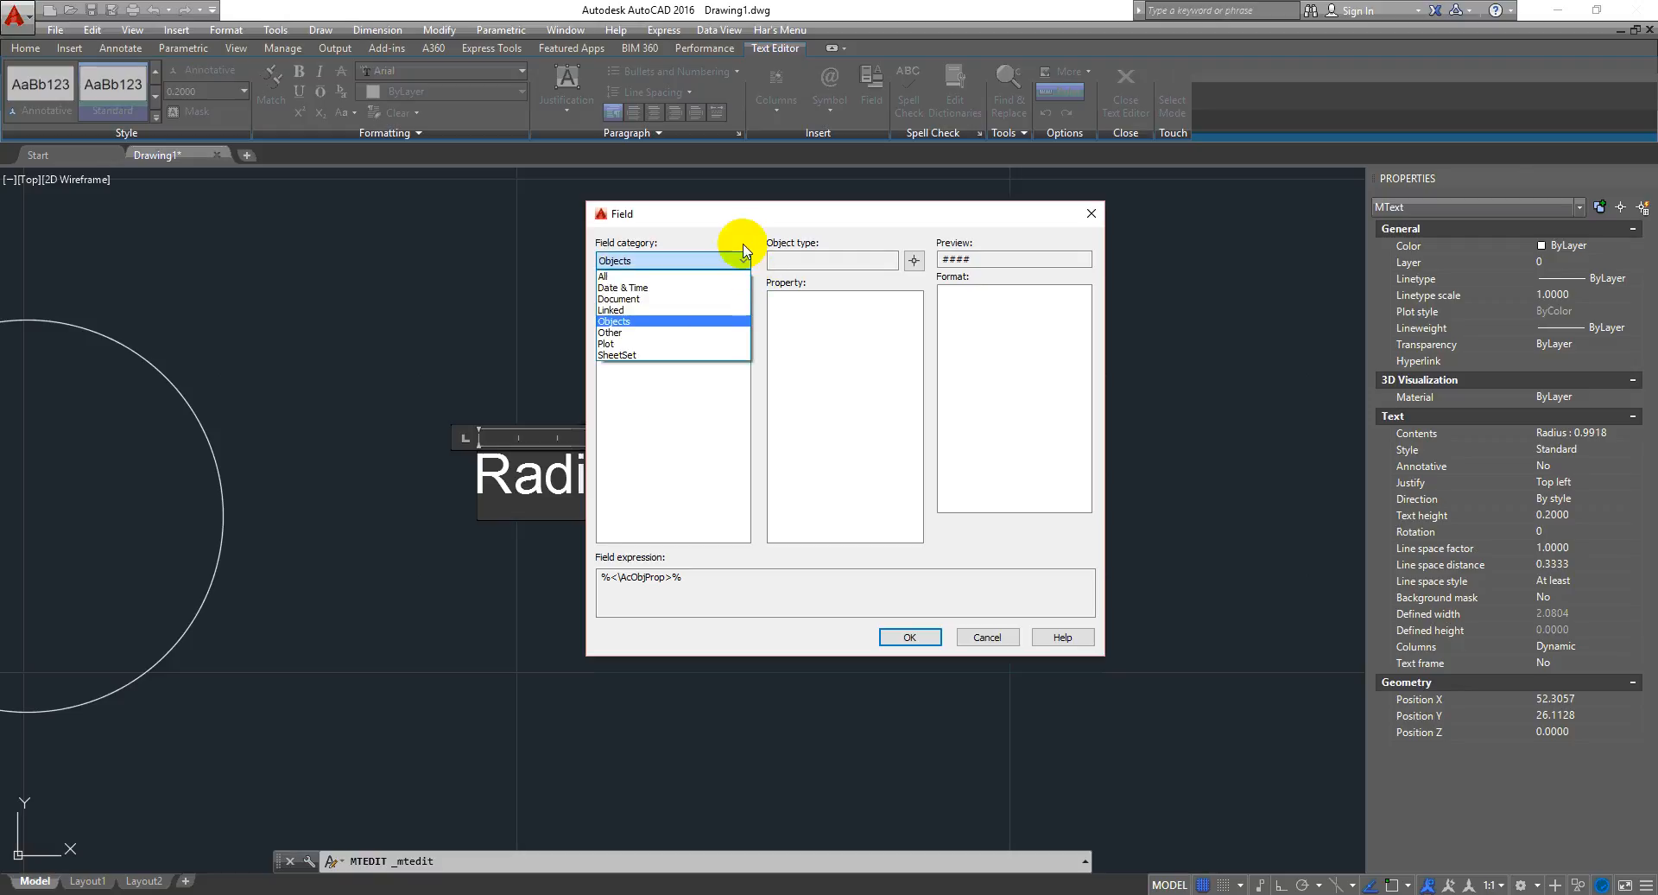
pyautogui.click(744, 243)
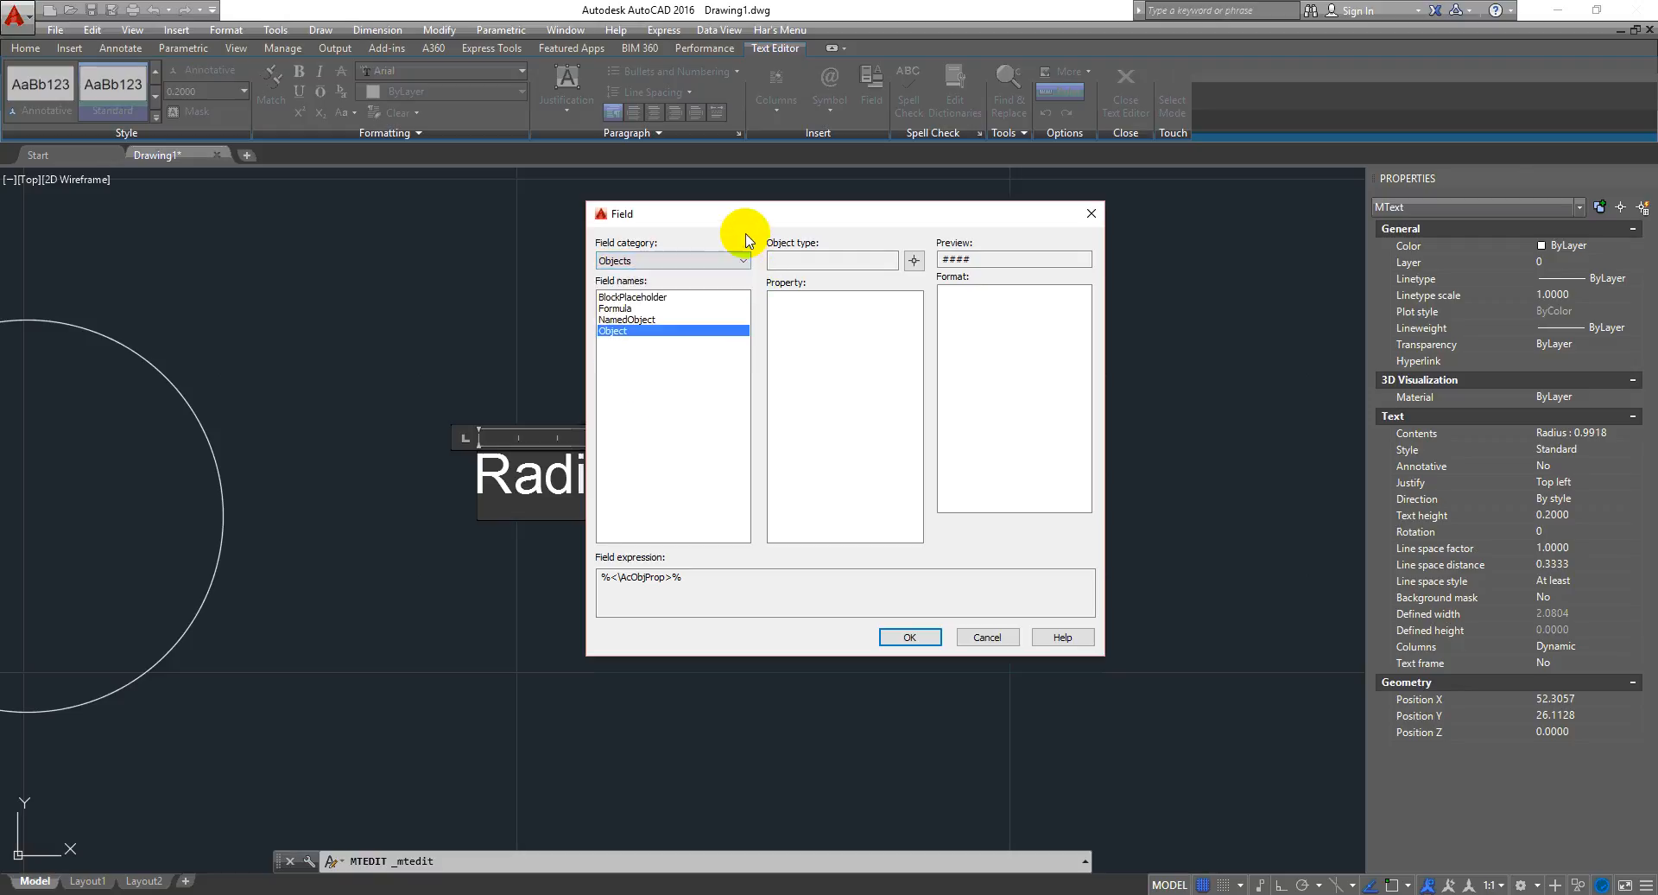
pyautogui.click(696, 261)
pyautogui.click(670, 273)
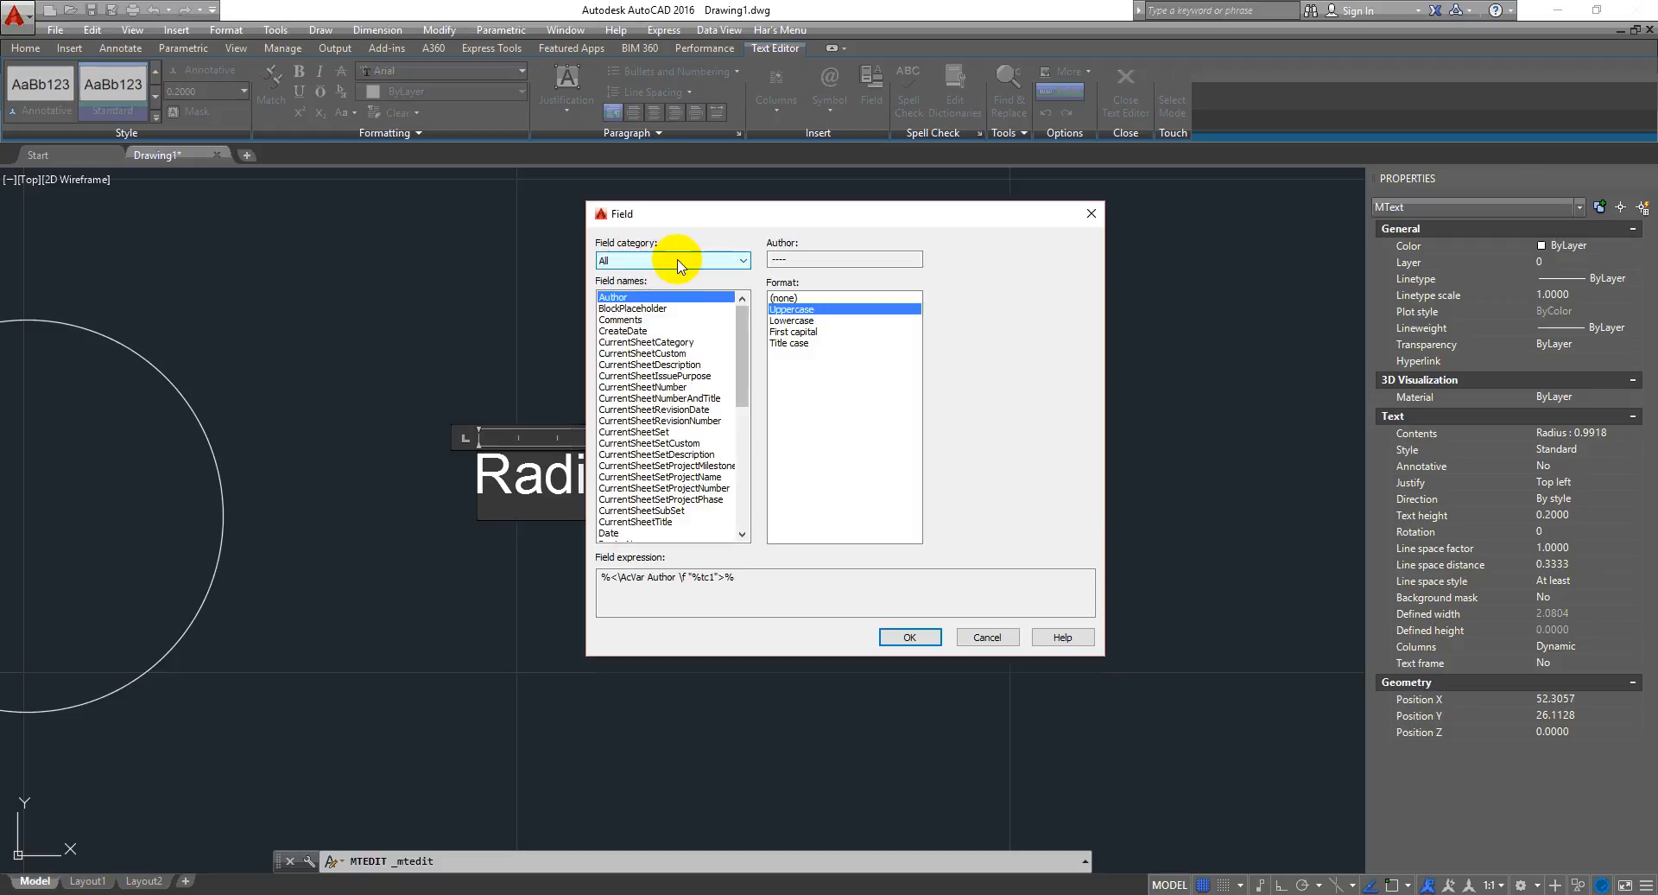
pyautogui.click(691, 260)
pyautogui.click(697, 273)
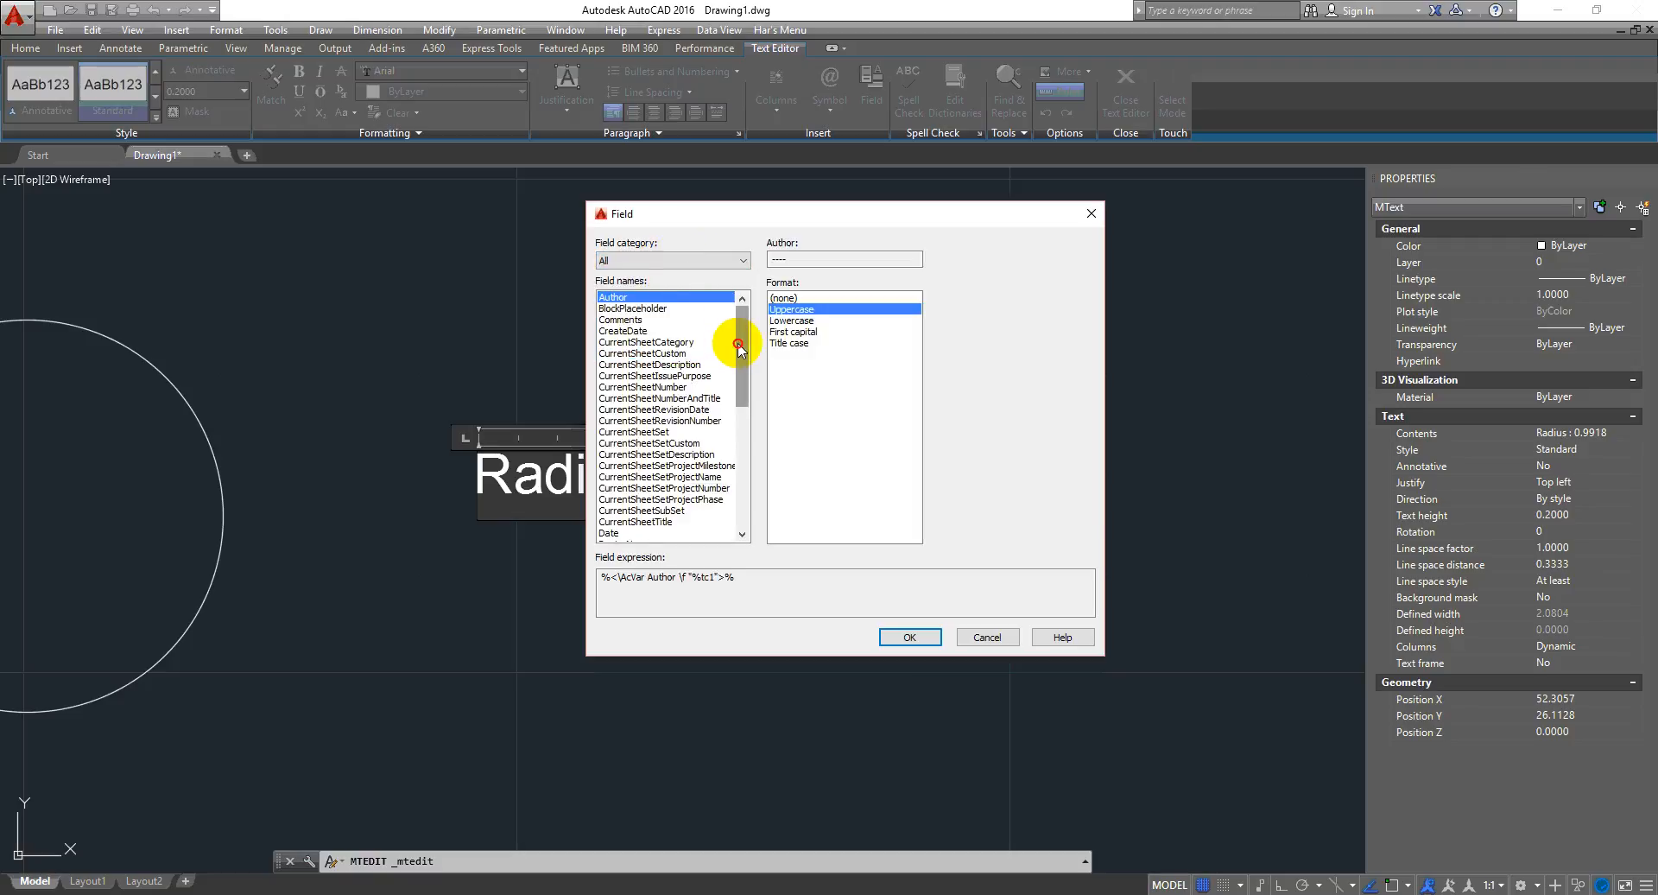
pyautogui.moveTo(738, 345); pyautogui.dragTo(750, 518)
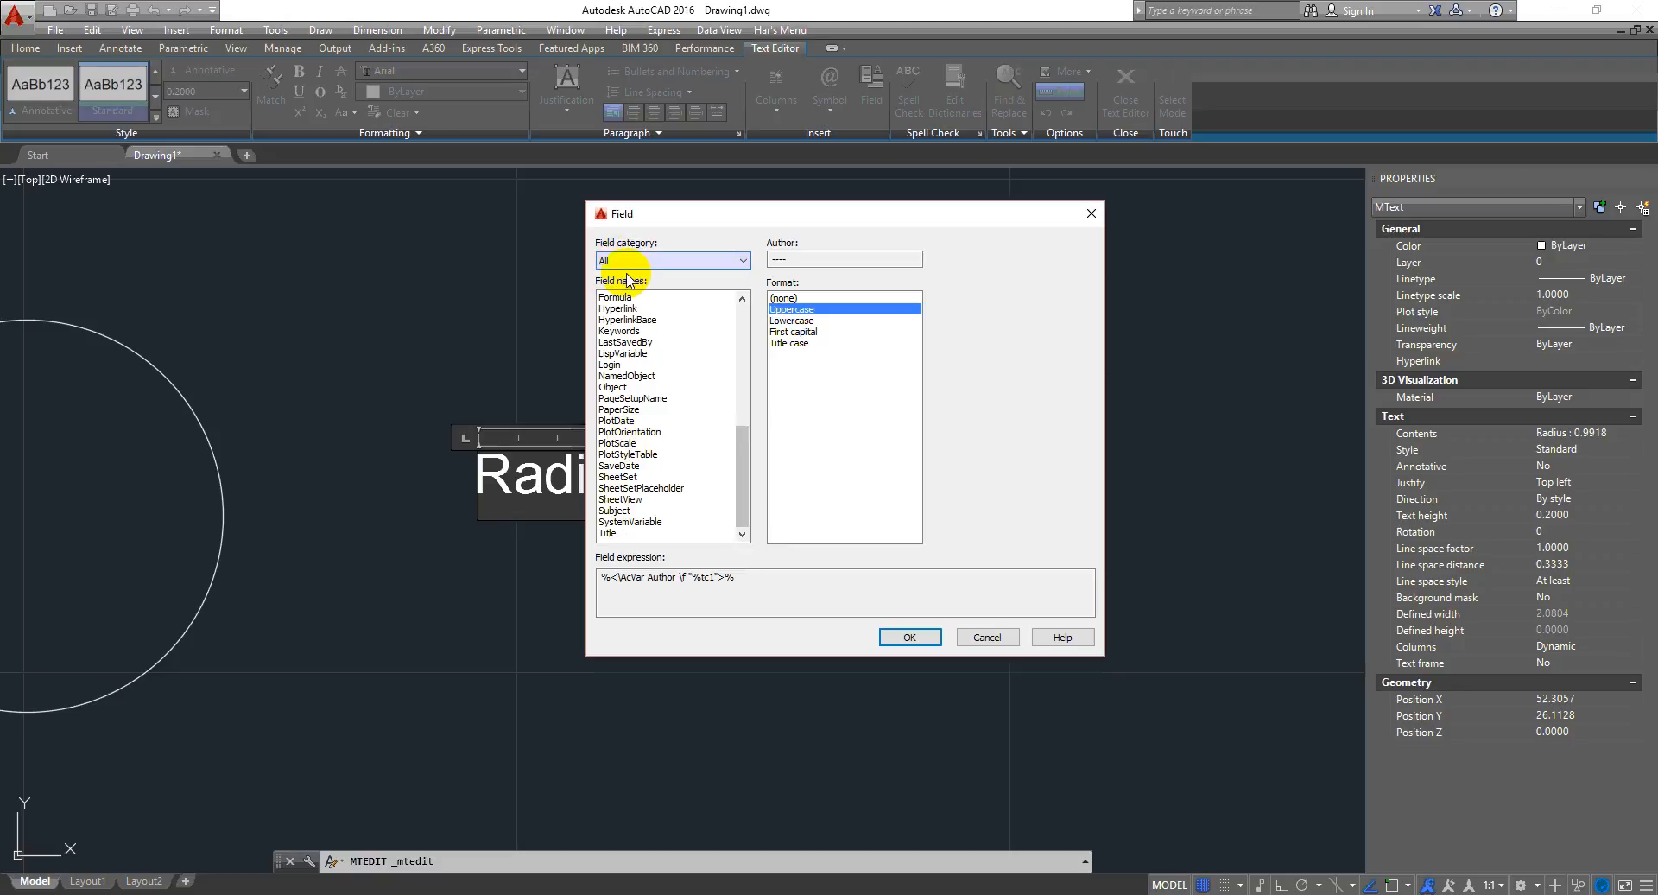
pyautogui.moveTo(741, 474); pyautogui.dragTo(740, 328)
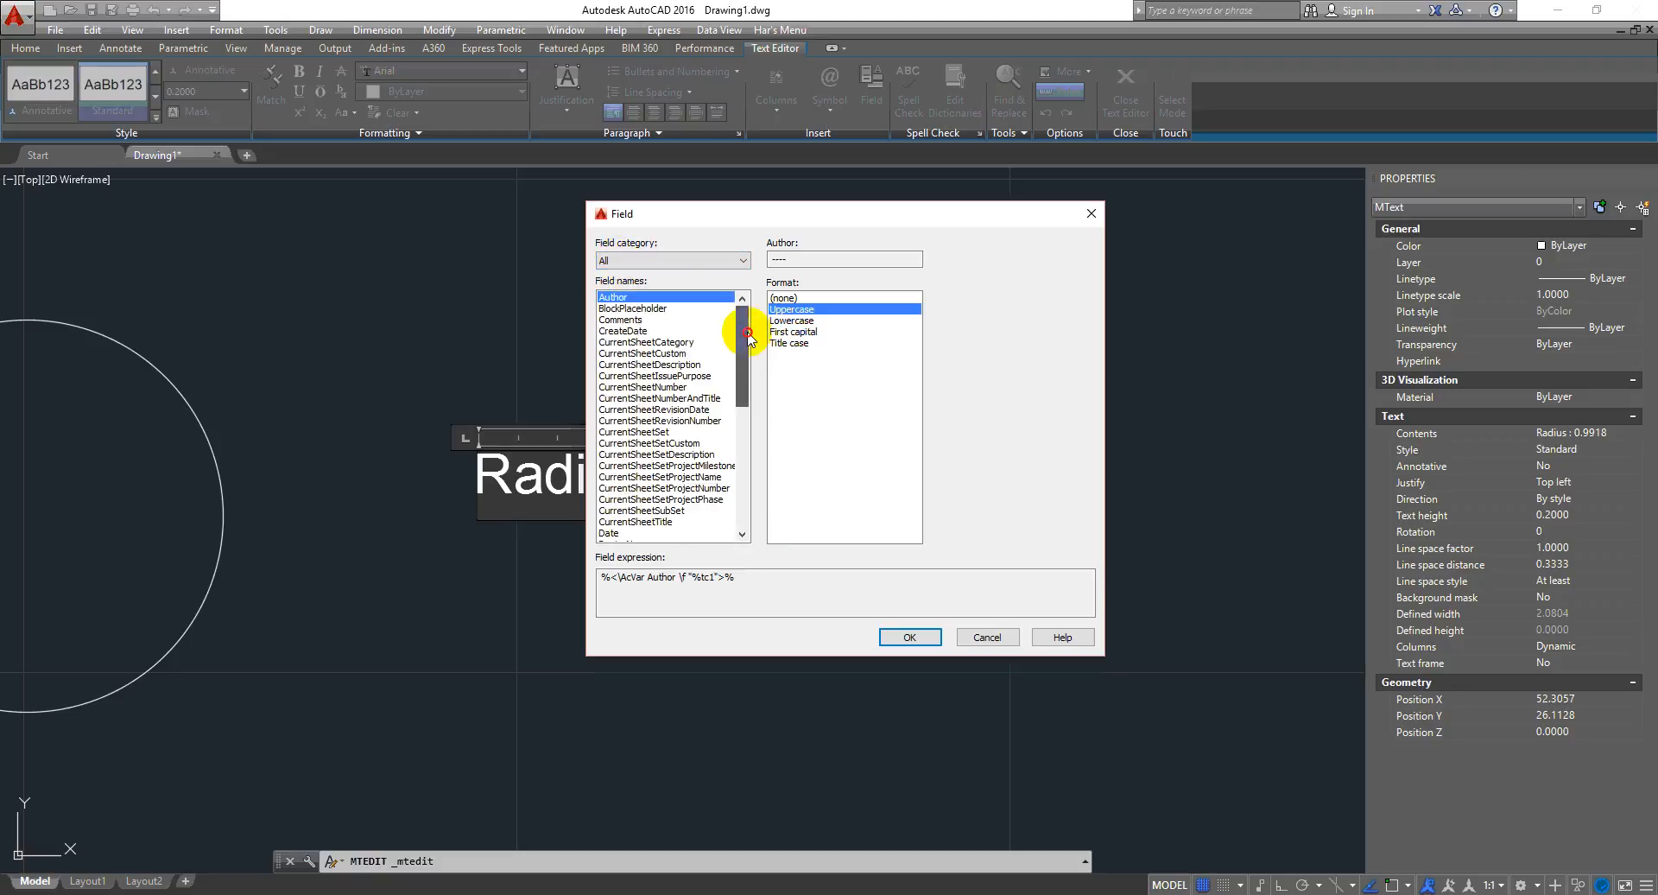
pyautogui.click(741, 260)
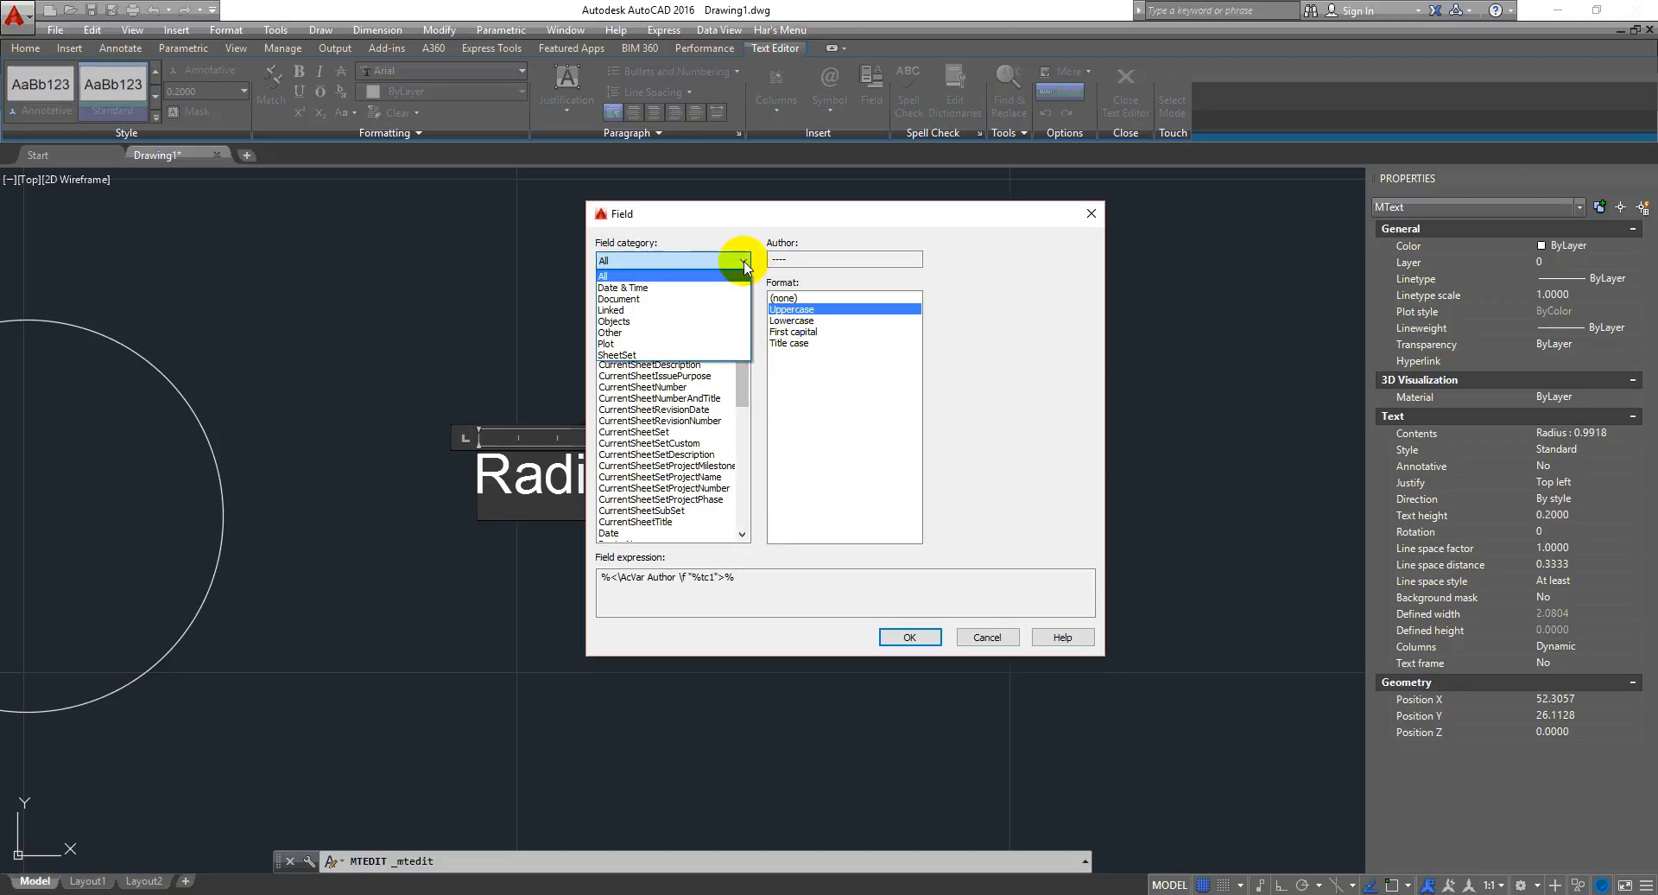
pyautogui.click(701, 289)
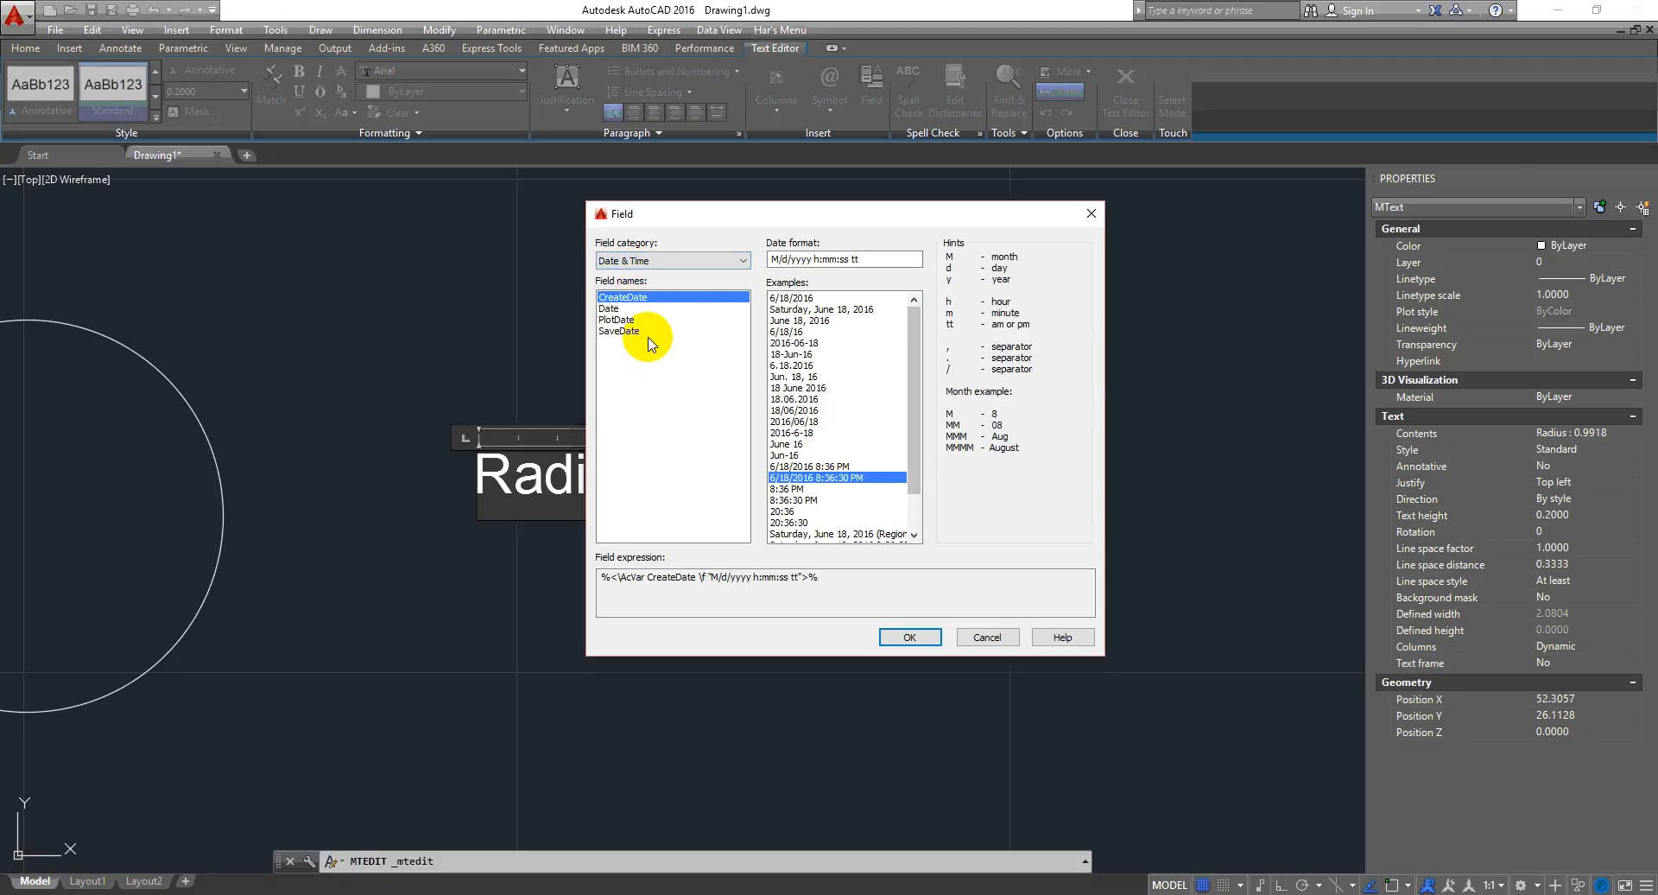
# - Try date formats and insert the CreateDate field using the M/d/yyyy h:mm tt format, then close the editor
pyautogui.moveTo(882, 217); pyautogui.dragTo(1134, 211)
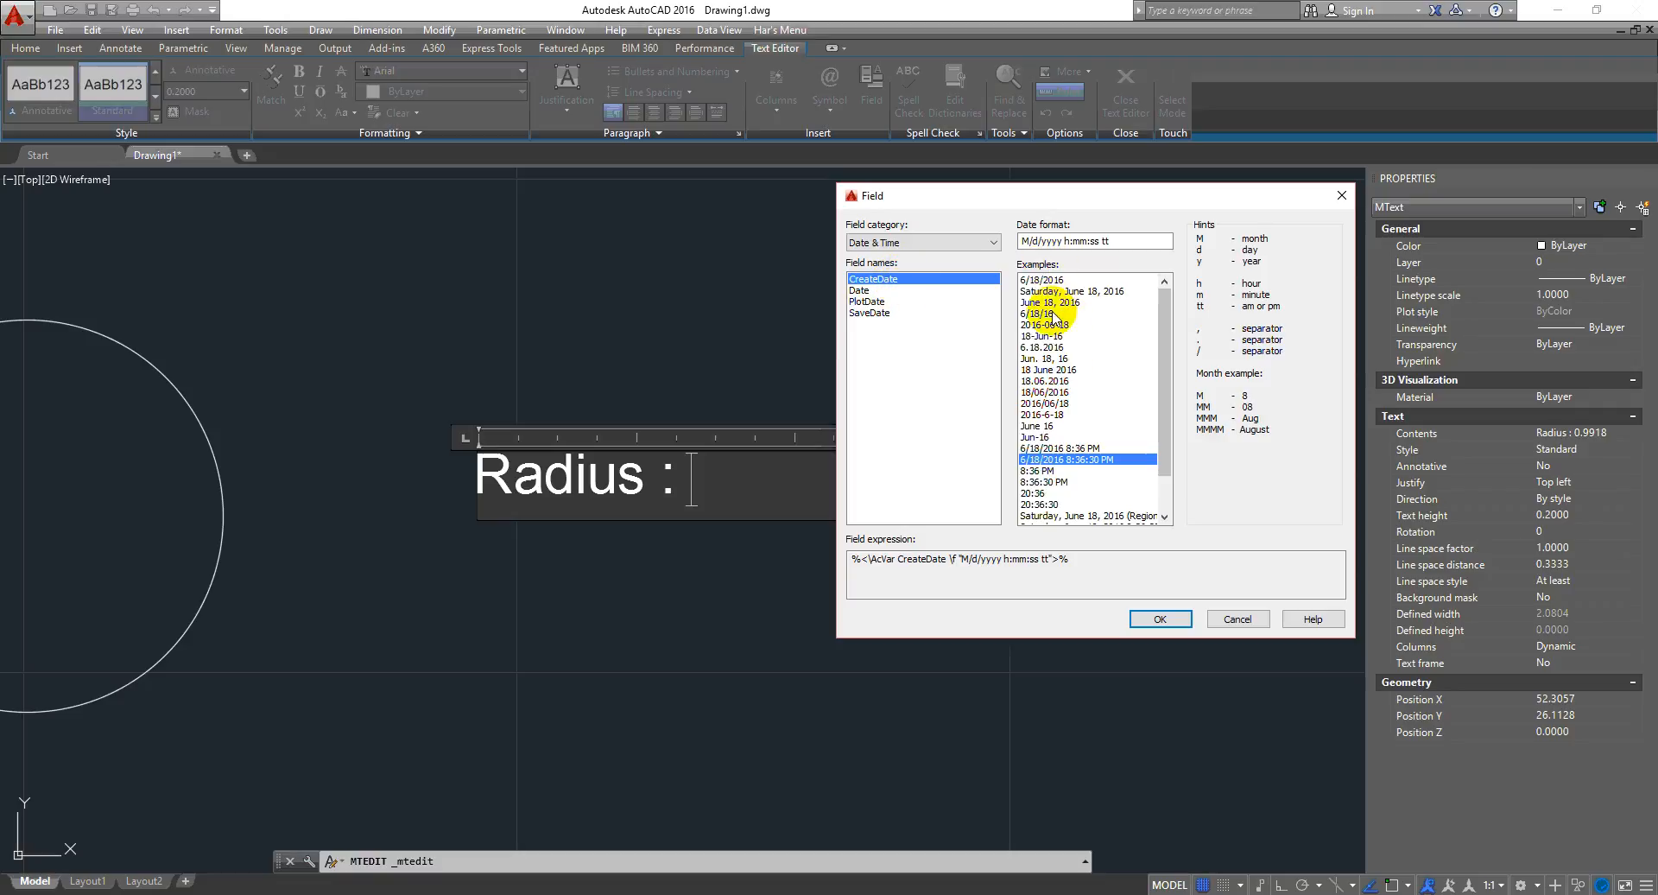
pyautogui.moveTo(1081, 382)
pyautogui.mouseDown()
pyautogui.moveTo(1080, 298)
pyautogui.moveTo(1075, 360)
pyautogui.mouseUp()
pyautogui.click(1059, 449)
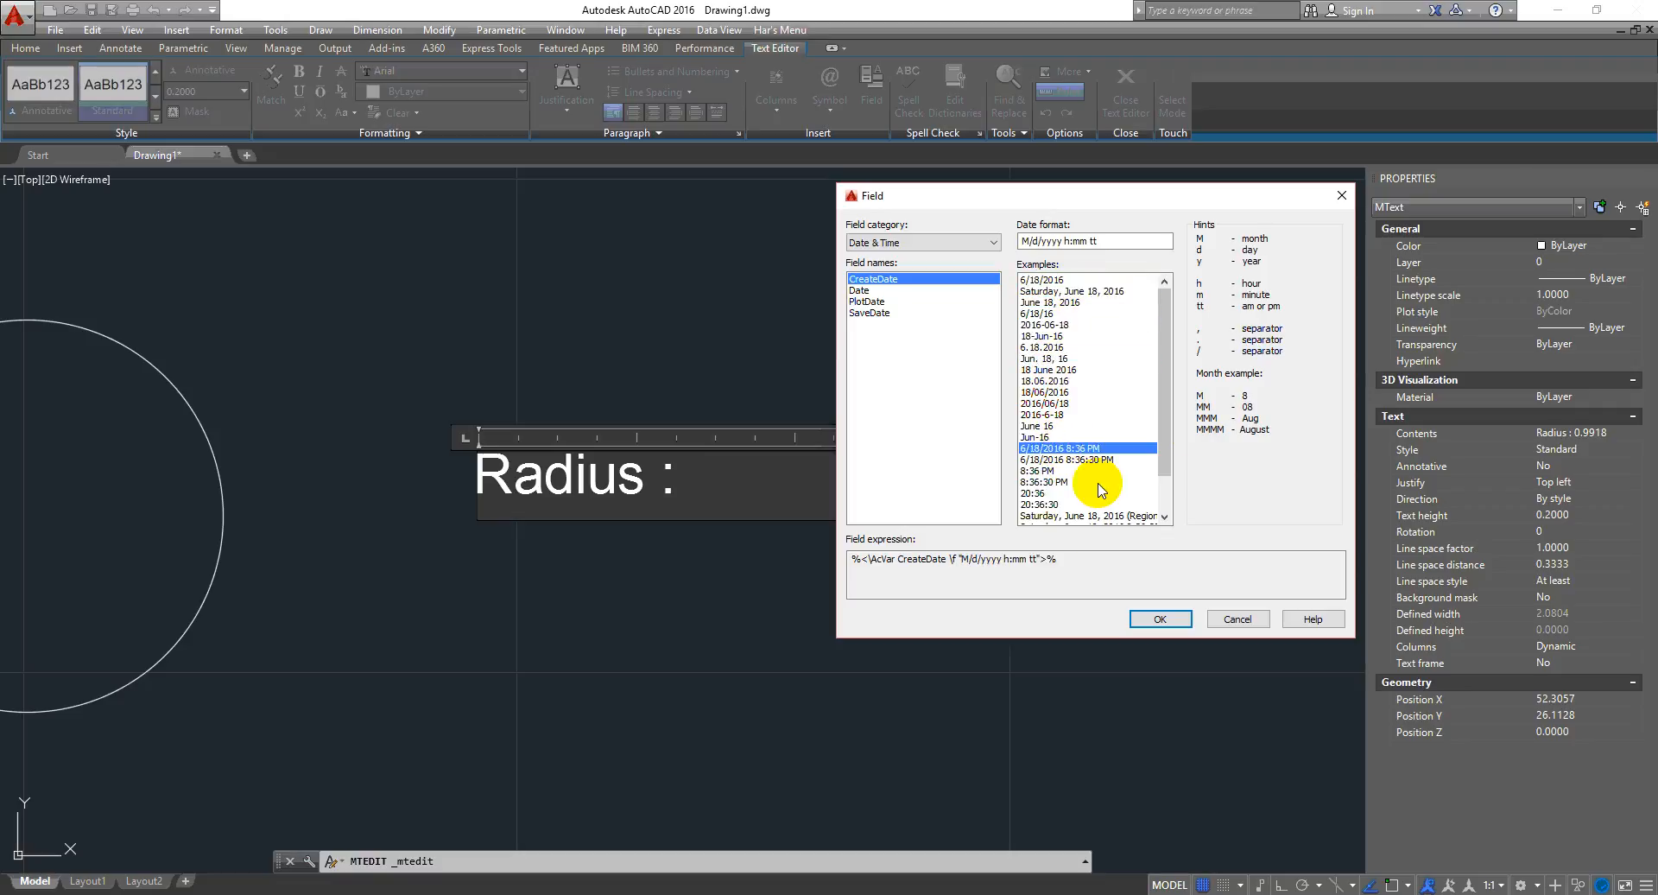
pyautogui.click(1166, 470)
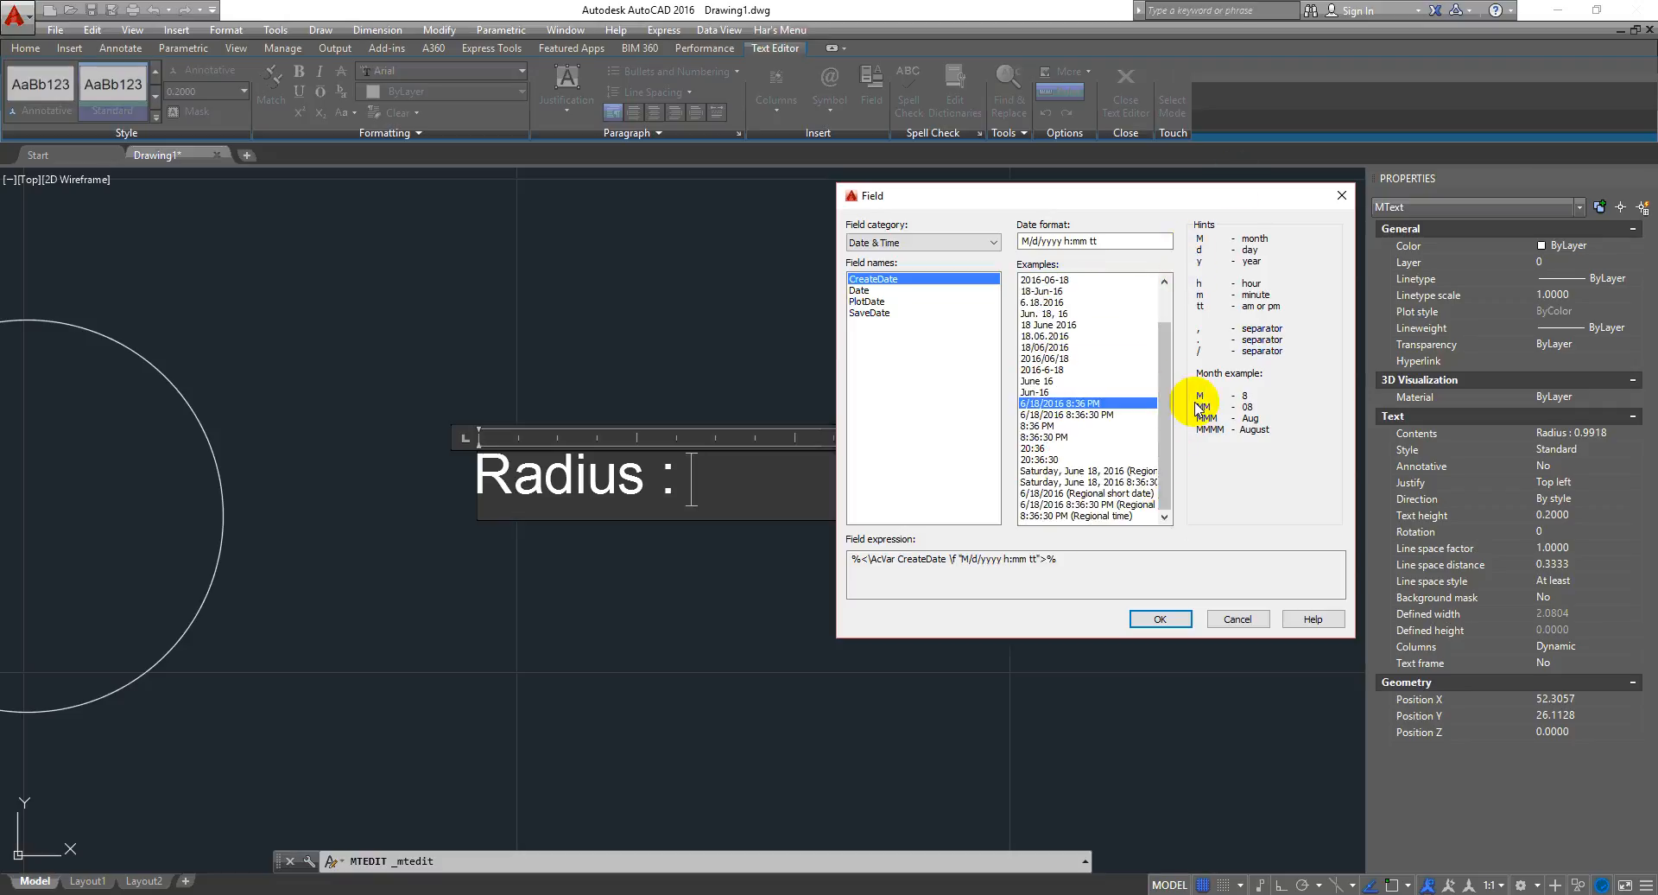
pyautogui.scroll(2, 1171, 396)
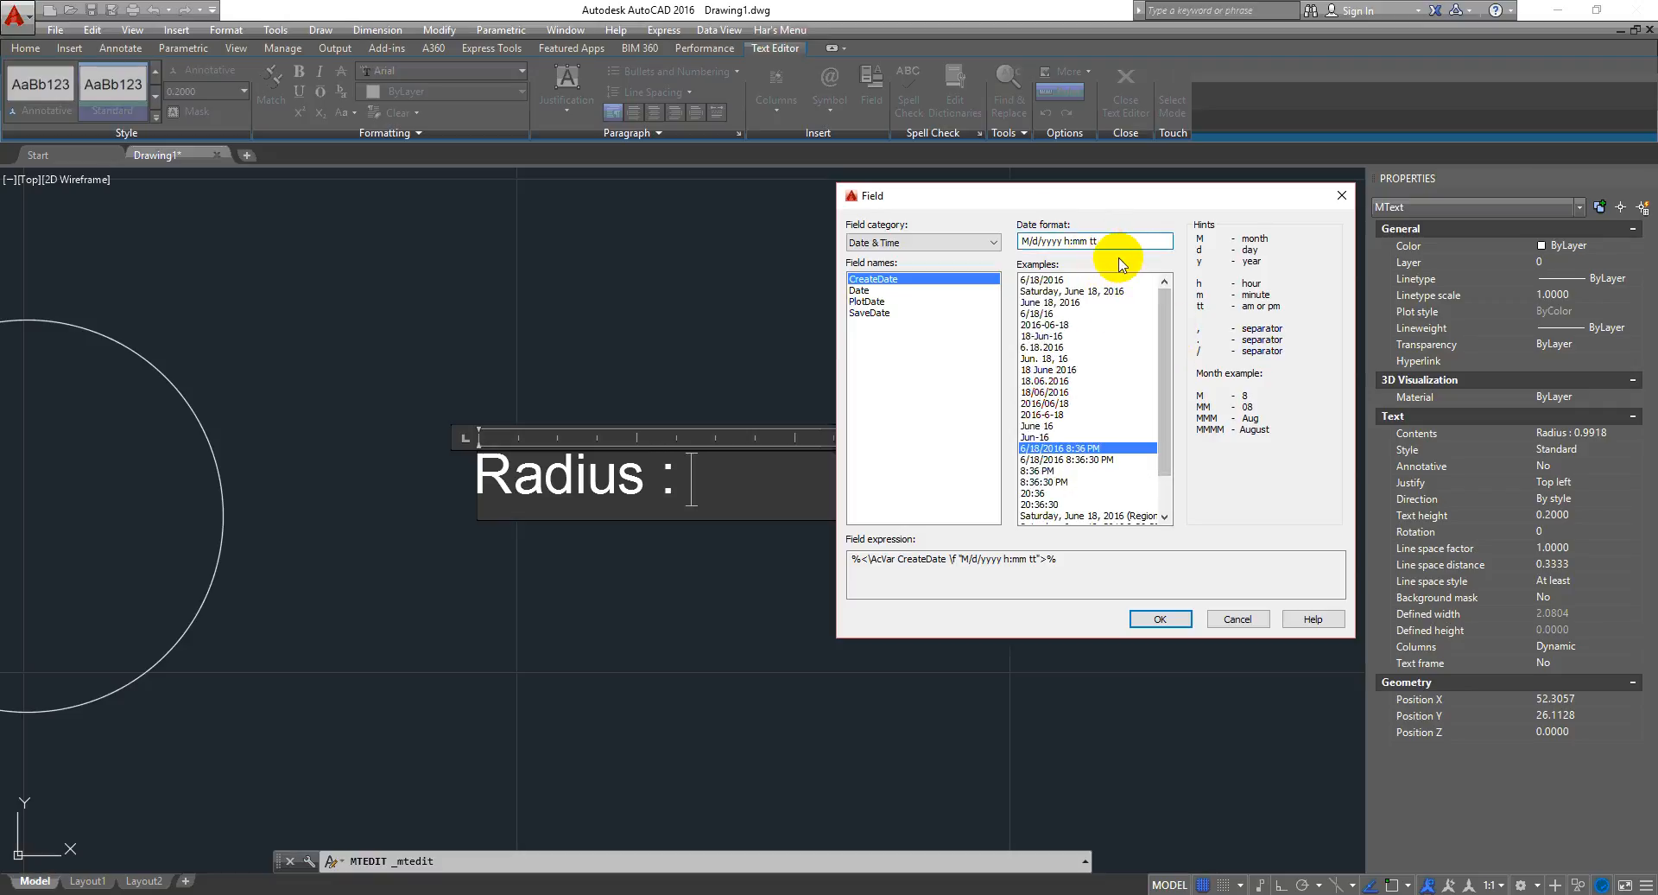
pyautogui.moveTo(1135, 246); pyautogui.dragTo(712, 283)
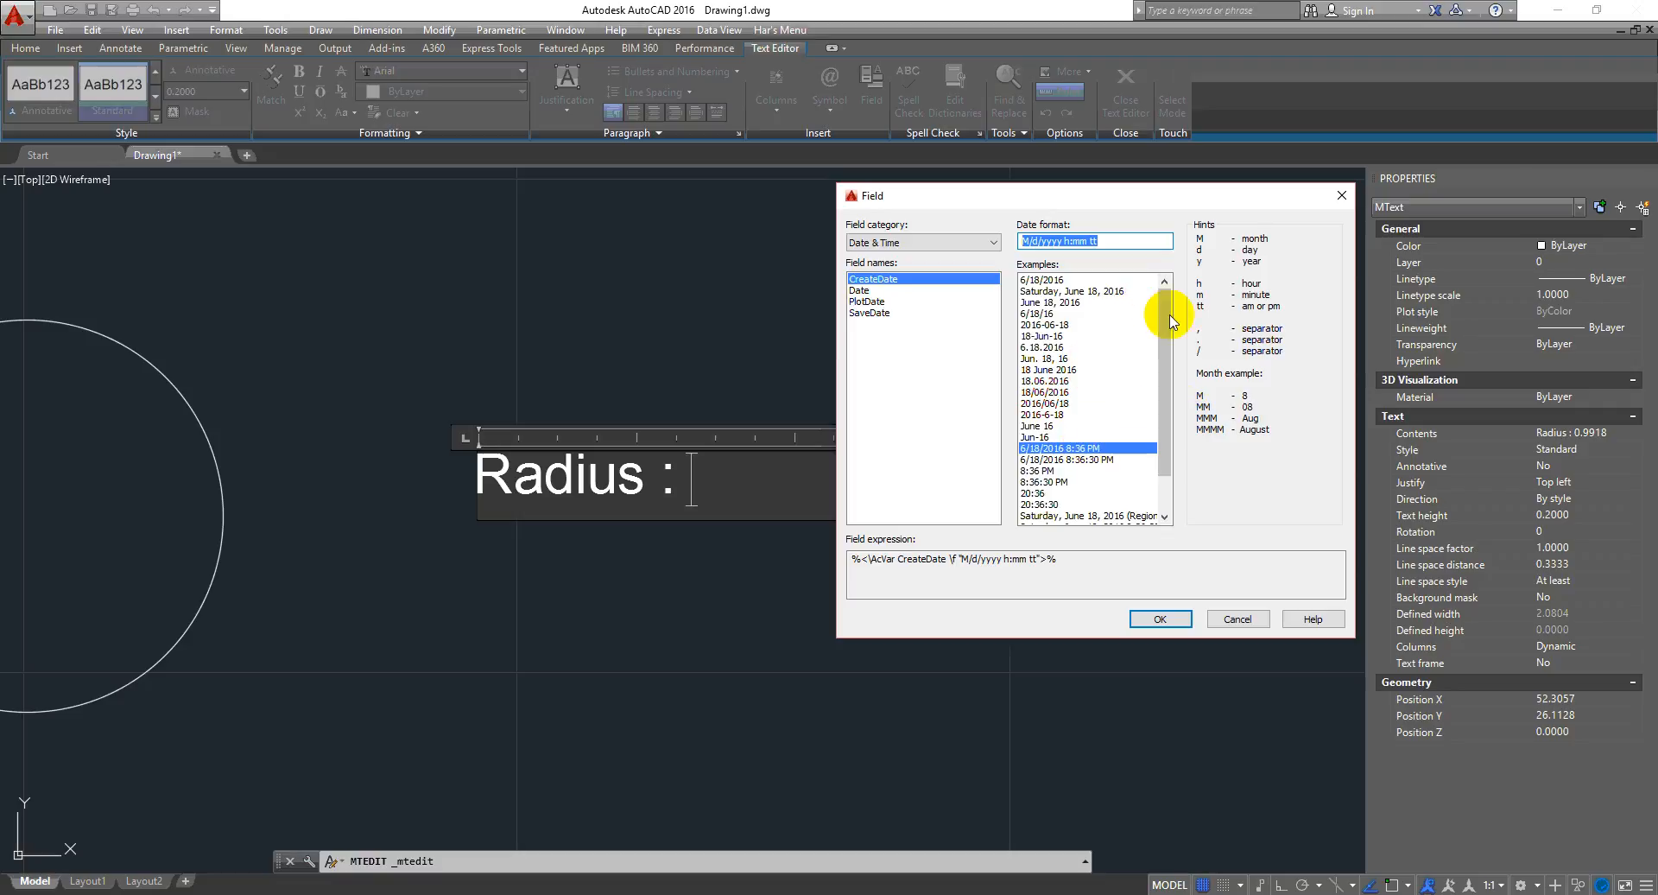
pyautogui.moveTo(1166, 293); pyautogui.dragTo(1166, 293)
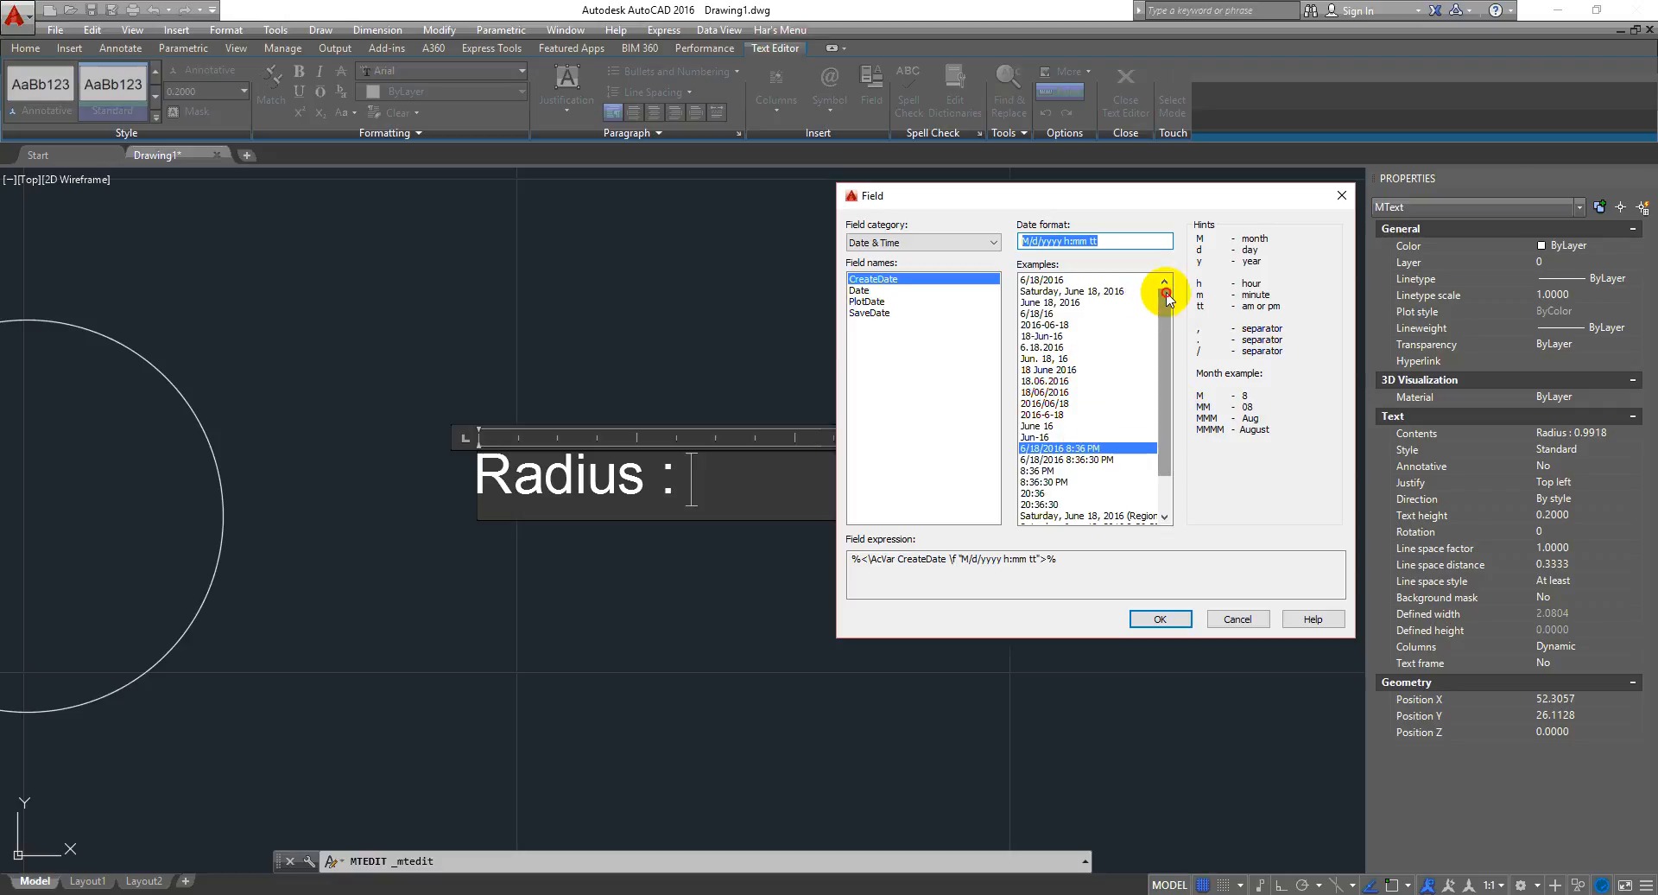
pyautogui.click(1121, 291)
pyautogui.click(1095, 449)
pyautogui.click(1093, 459)
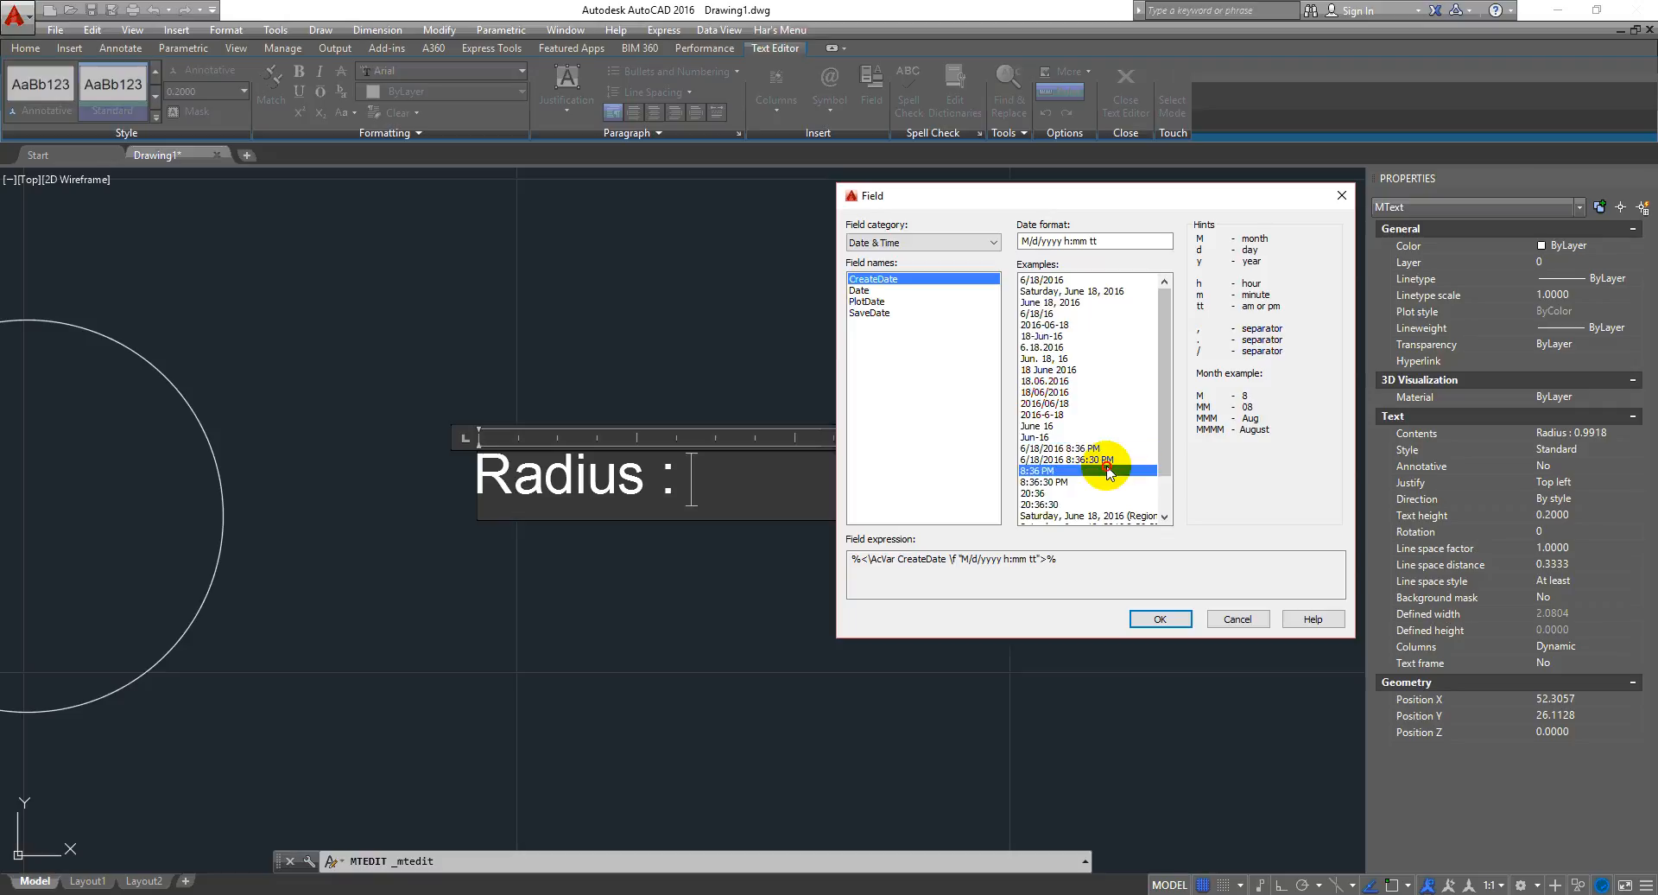
pyautogui.click(1119, 242)
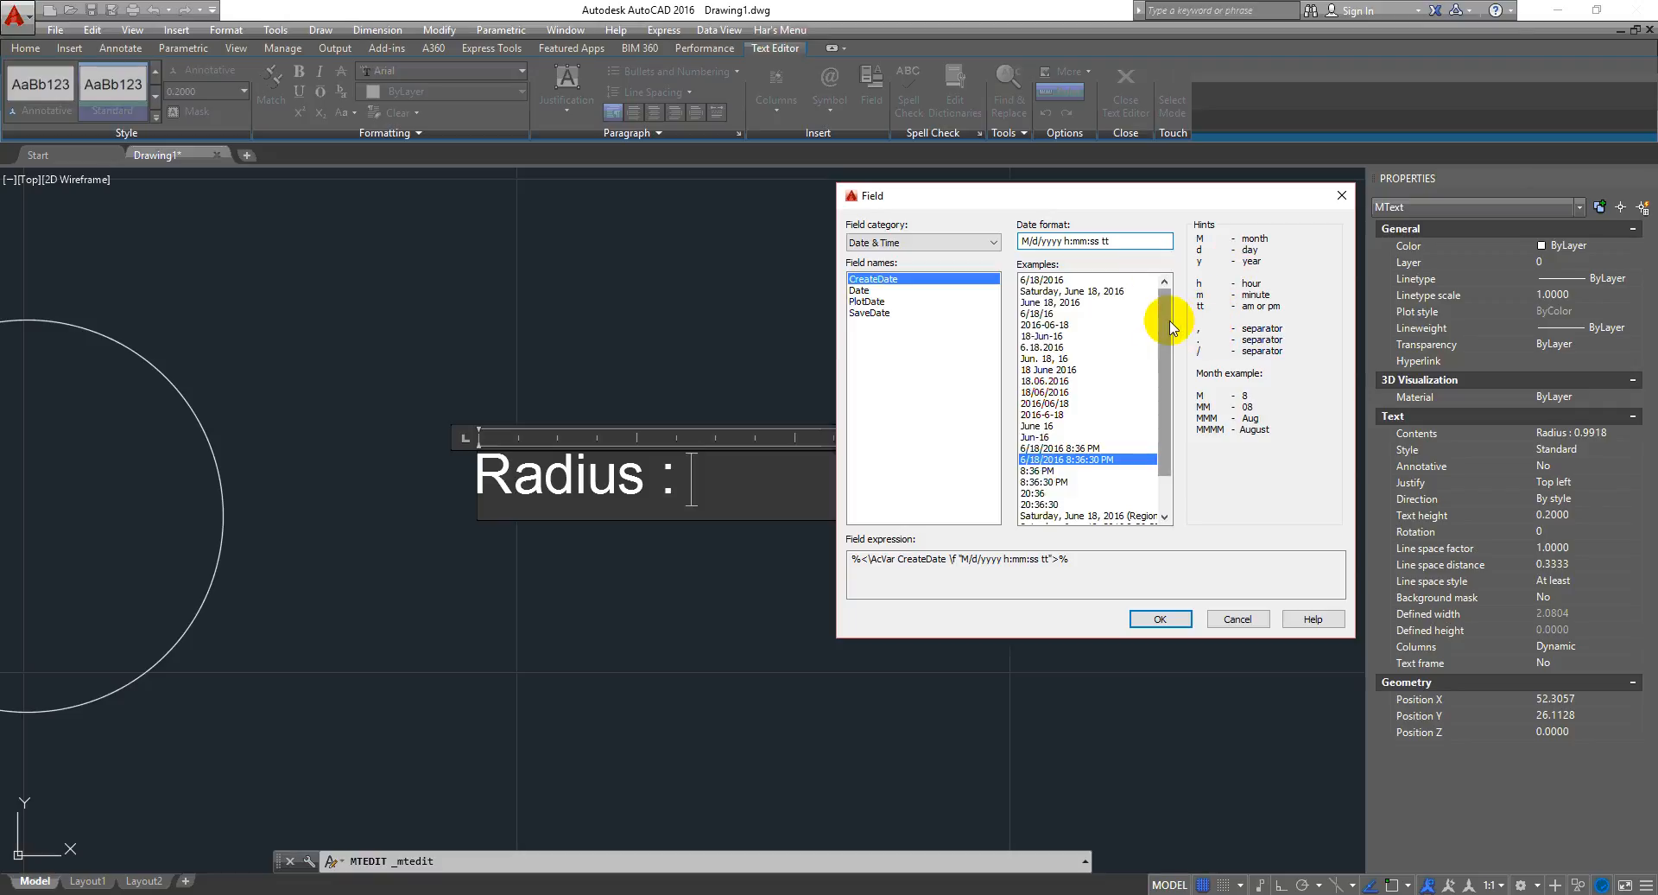
pyautogui.moveTo(1165, 328); pyautogui.dragTo(1181, 388)
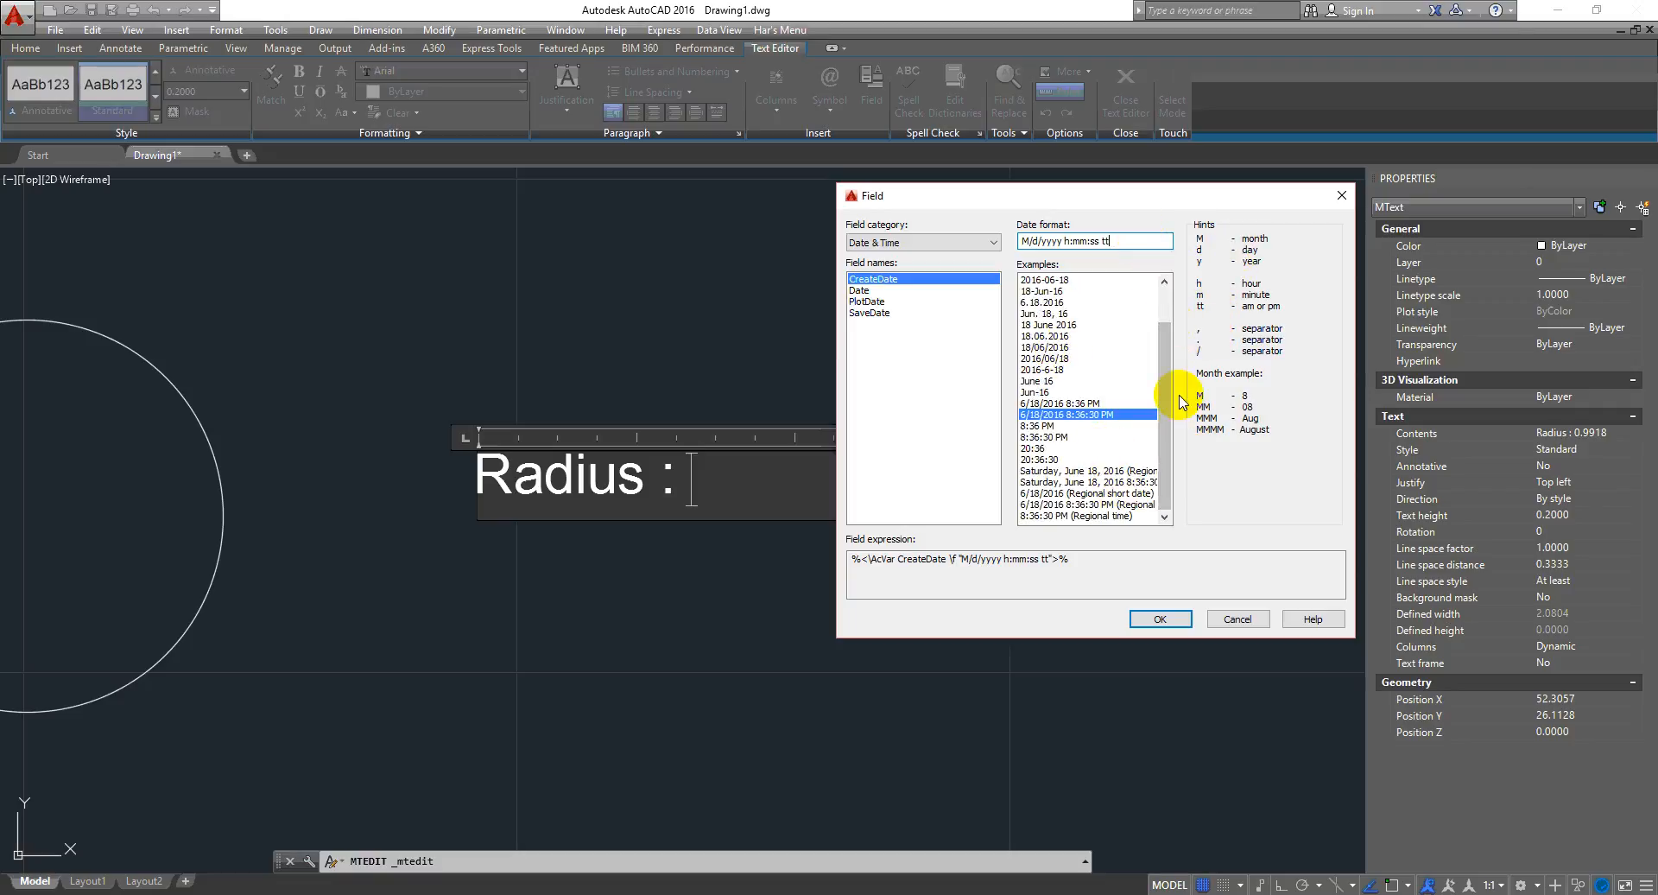
pyautogui.moveTo(1171, 391); pyautogui.dragTo(1171, 356)
pyautogui.click(1090, 447)
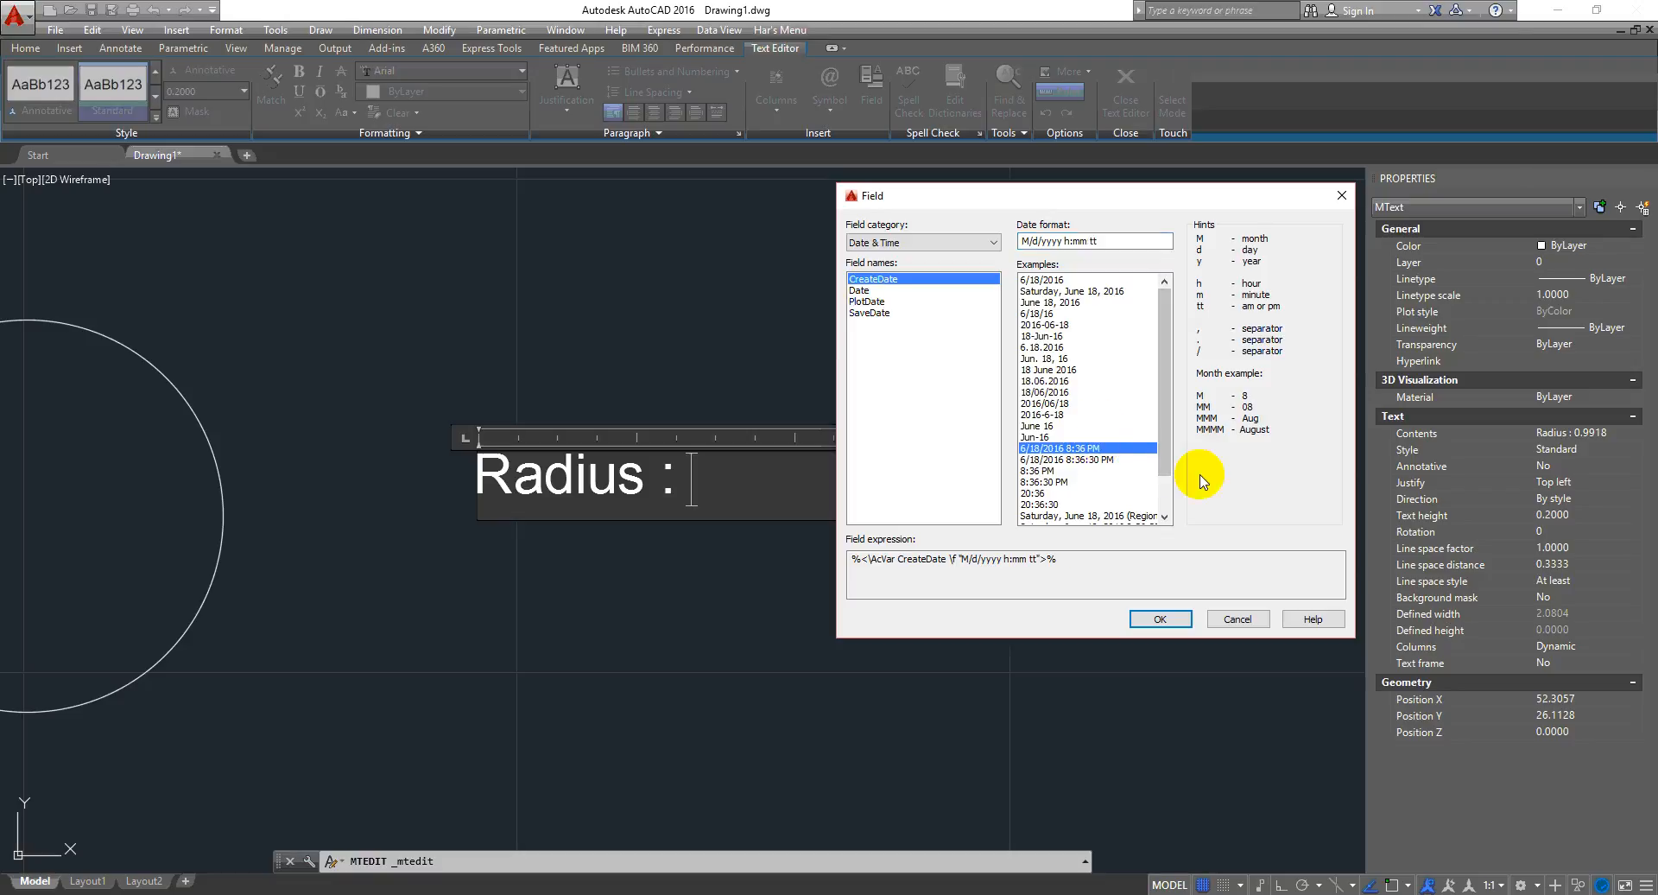
pyautogui.click(1127, 622)
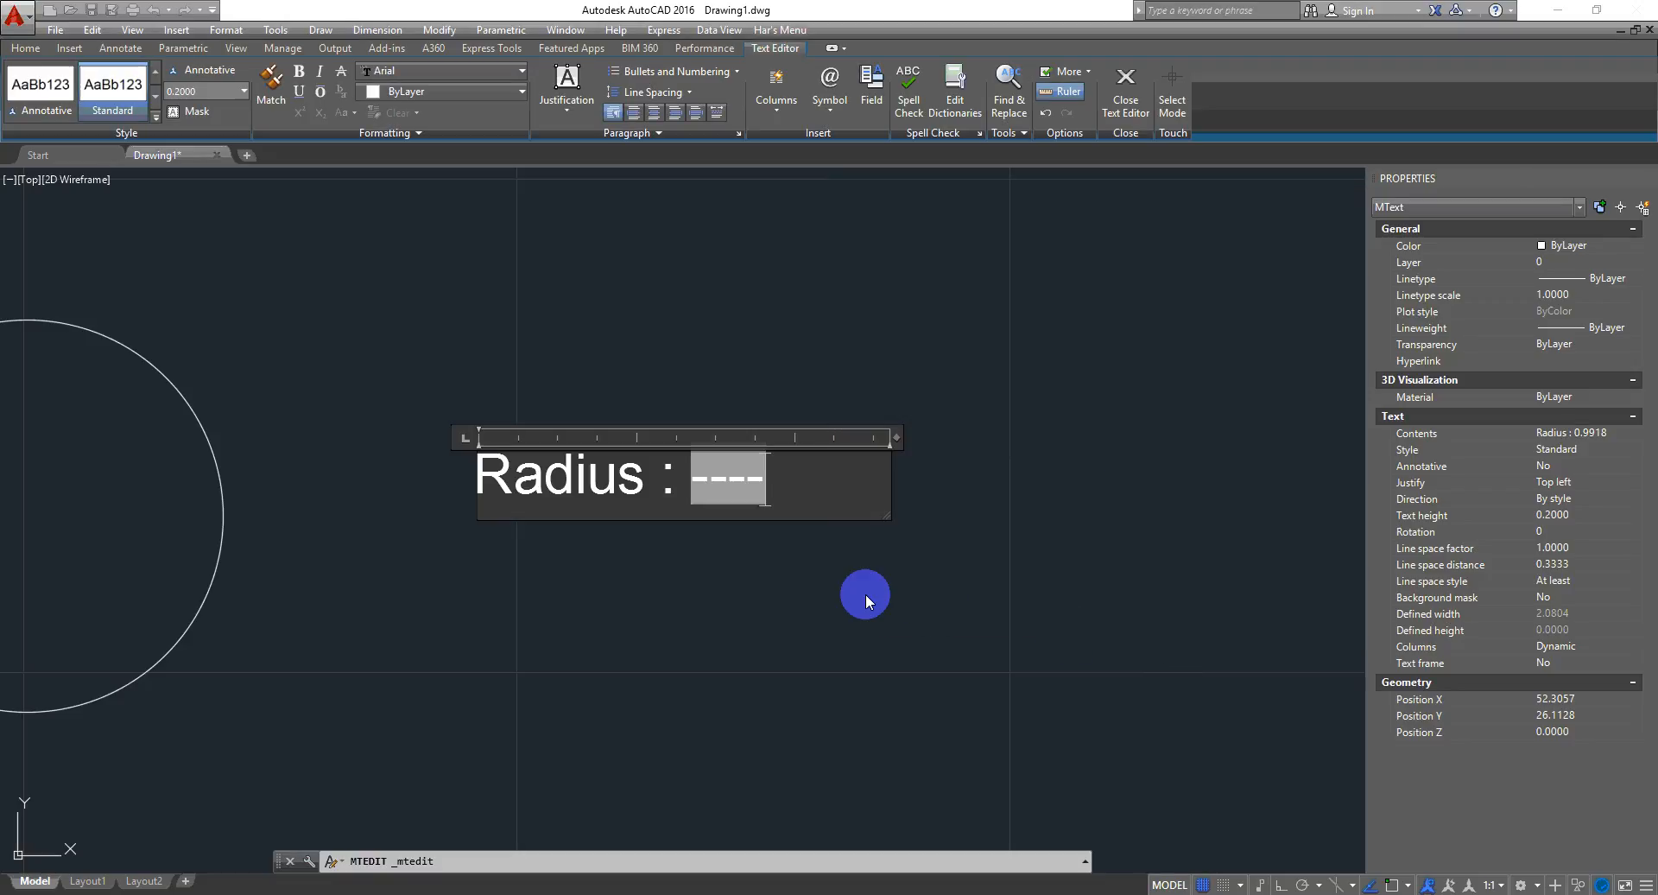
pyautogui.moveTo(1128, 683); pyautogui.dragTo(971, 591, button='middle')
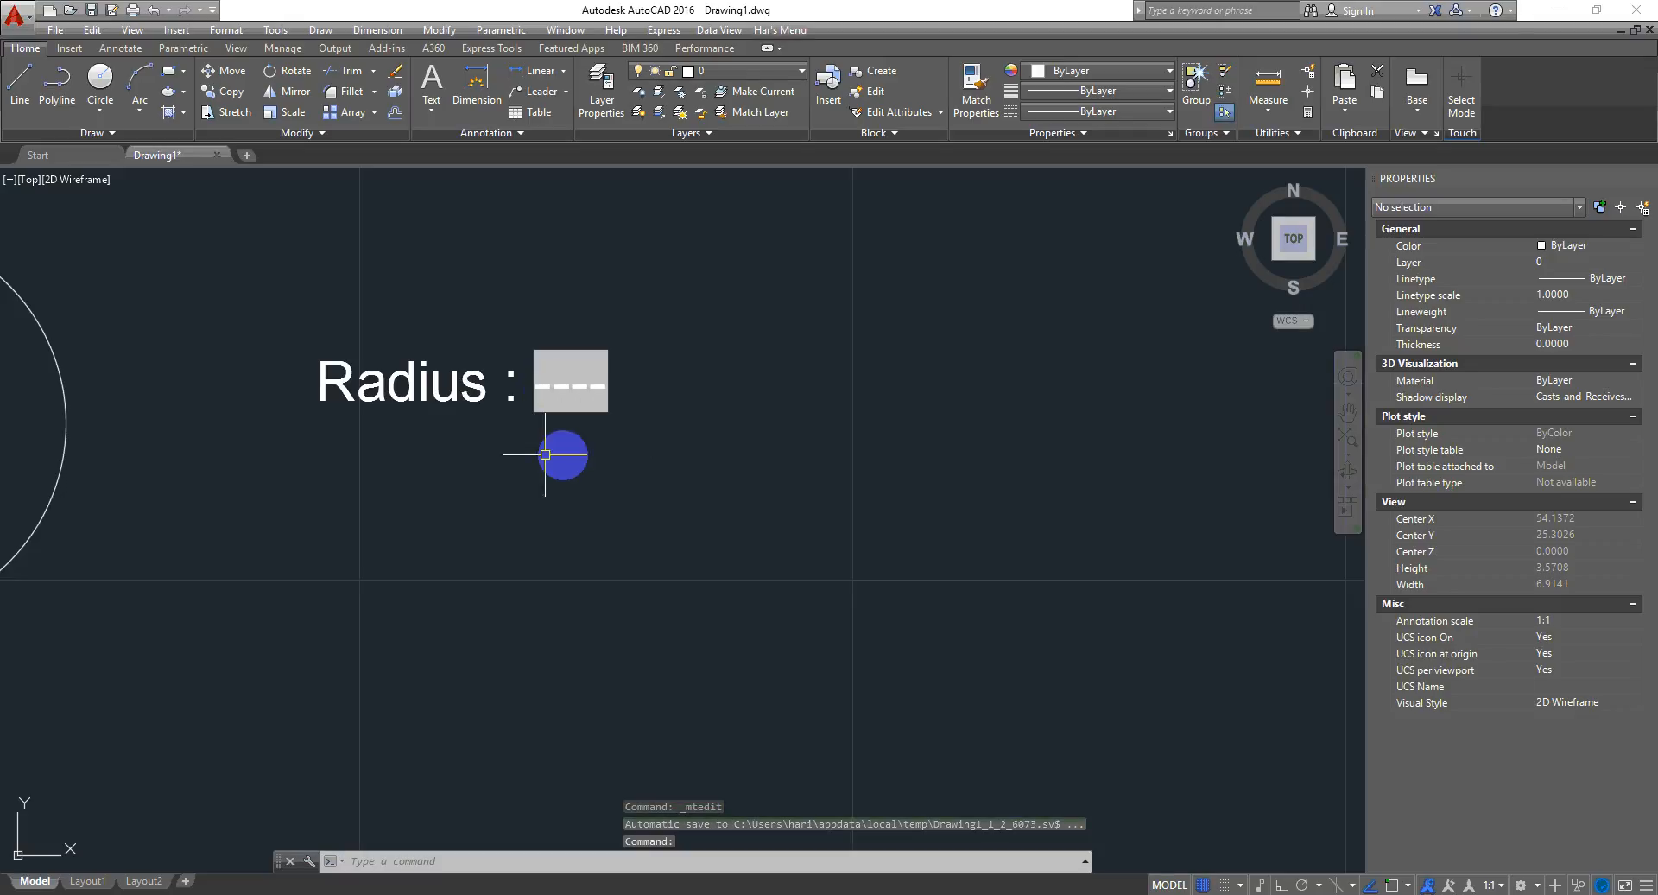
# - Reopen the label and delete its "Radius : " text in front of the field, then close the editor
pyautogui.scroll(-5, 557, 499)
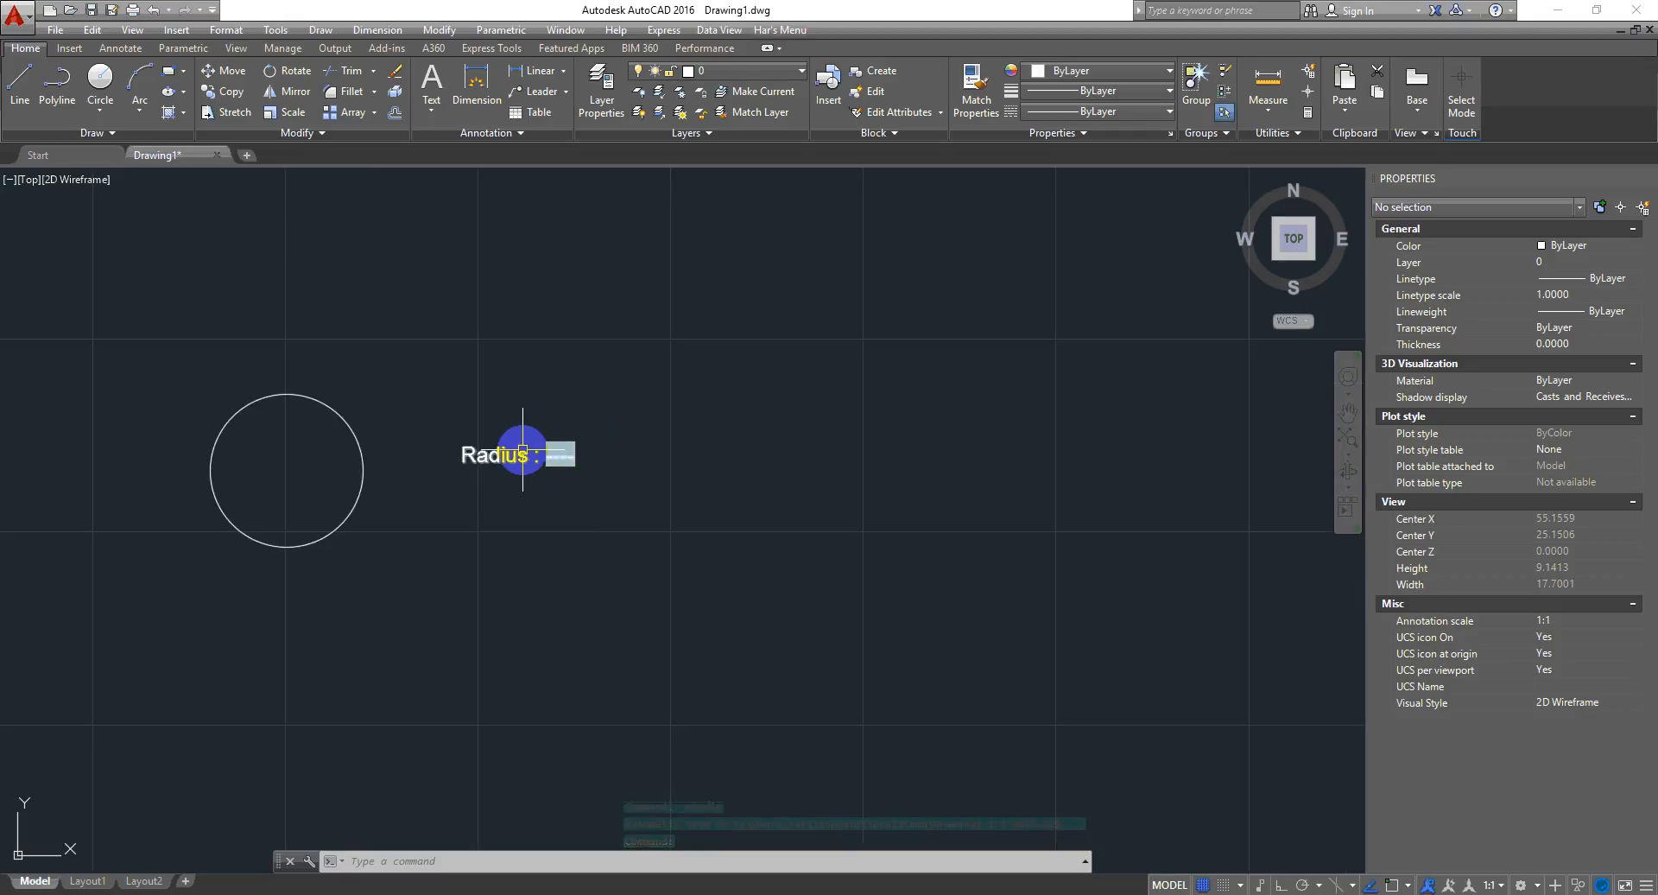
pyautogui.click(523, 451)
pyautogui.doubleClick(524, 451)
pyautogui.scroll(5, 518, 466)
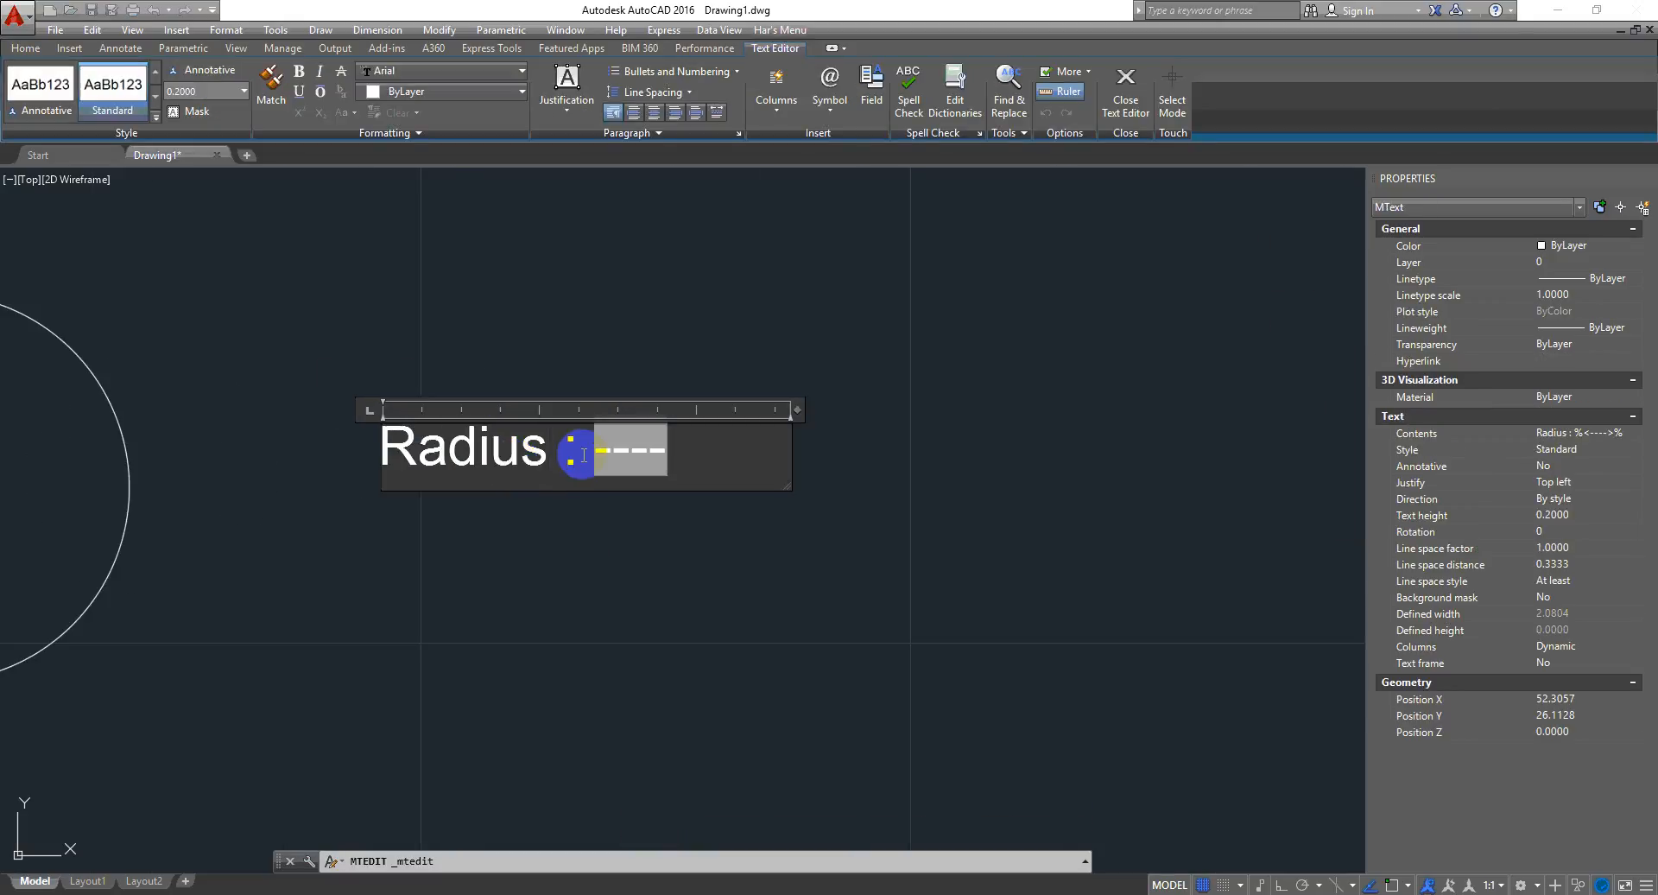
pyautogui.moveTo(590, 450); pyautogui.dragTo(285, 456)
pyautogui.press('Home')
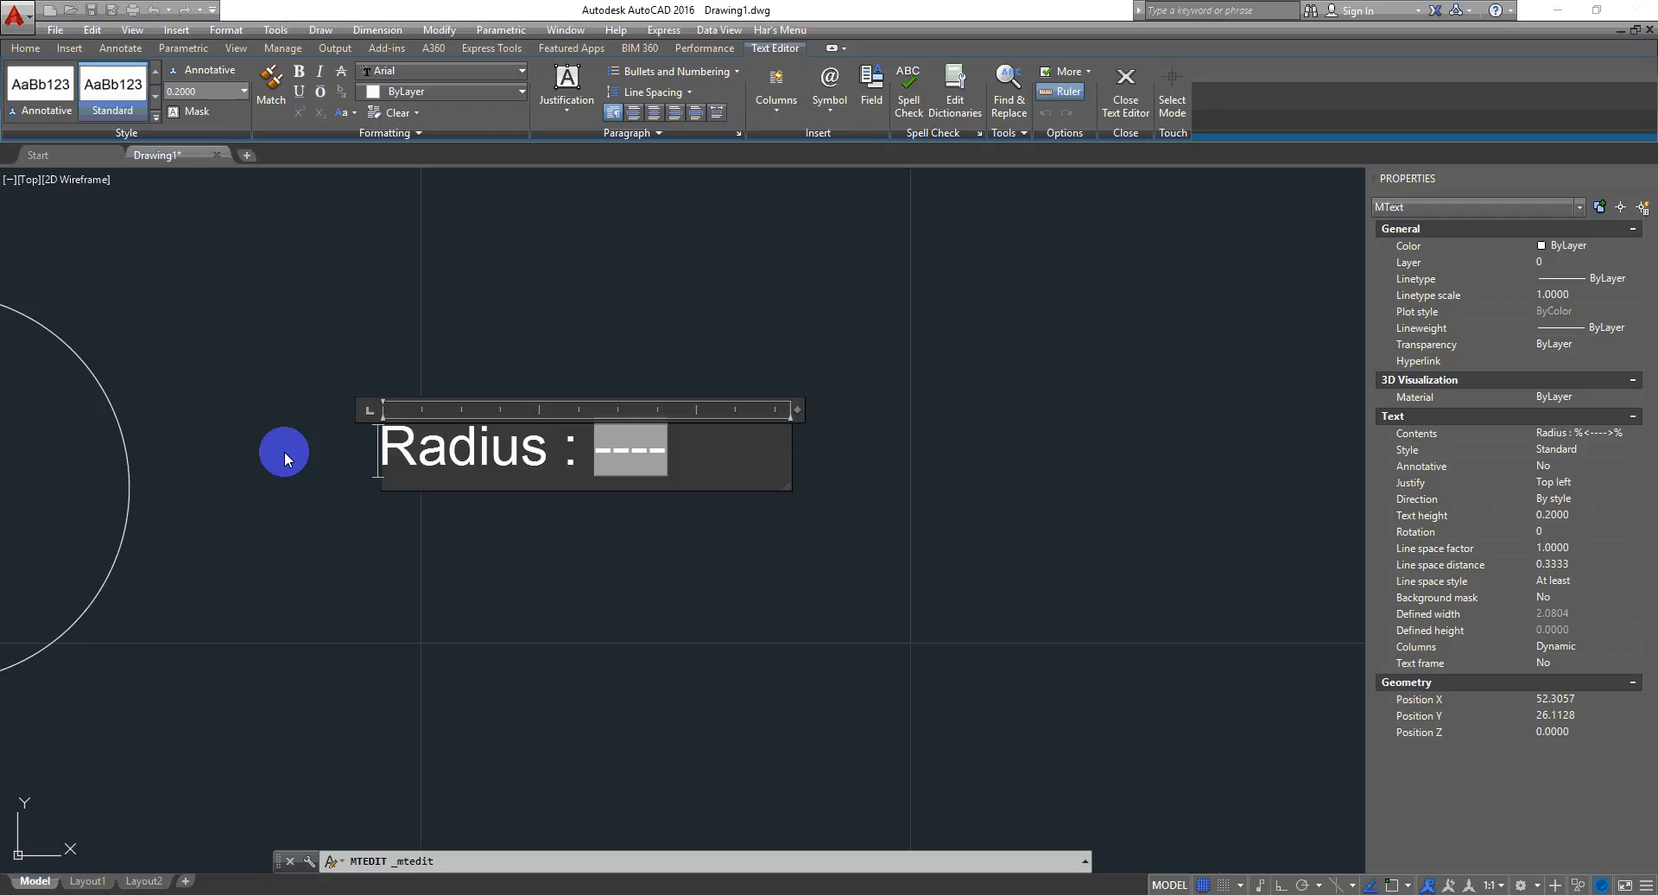
pyautogui.hotkey('ctrl', 'shift', 'Right')
pyautogui.press('Delete')
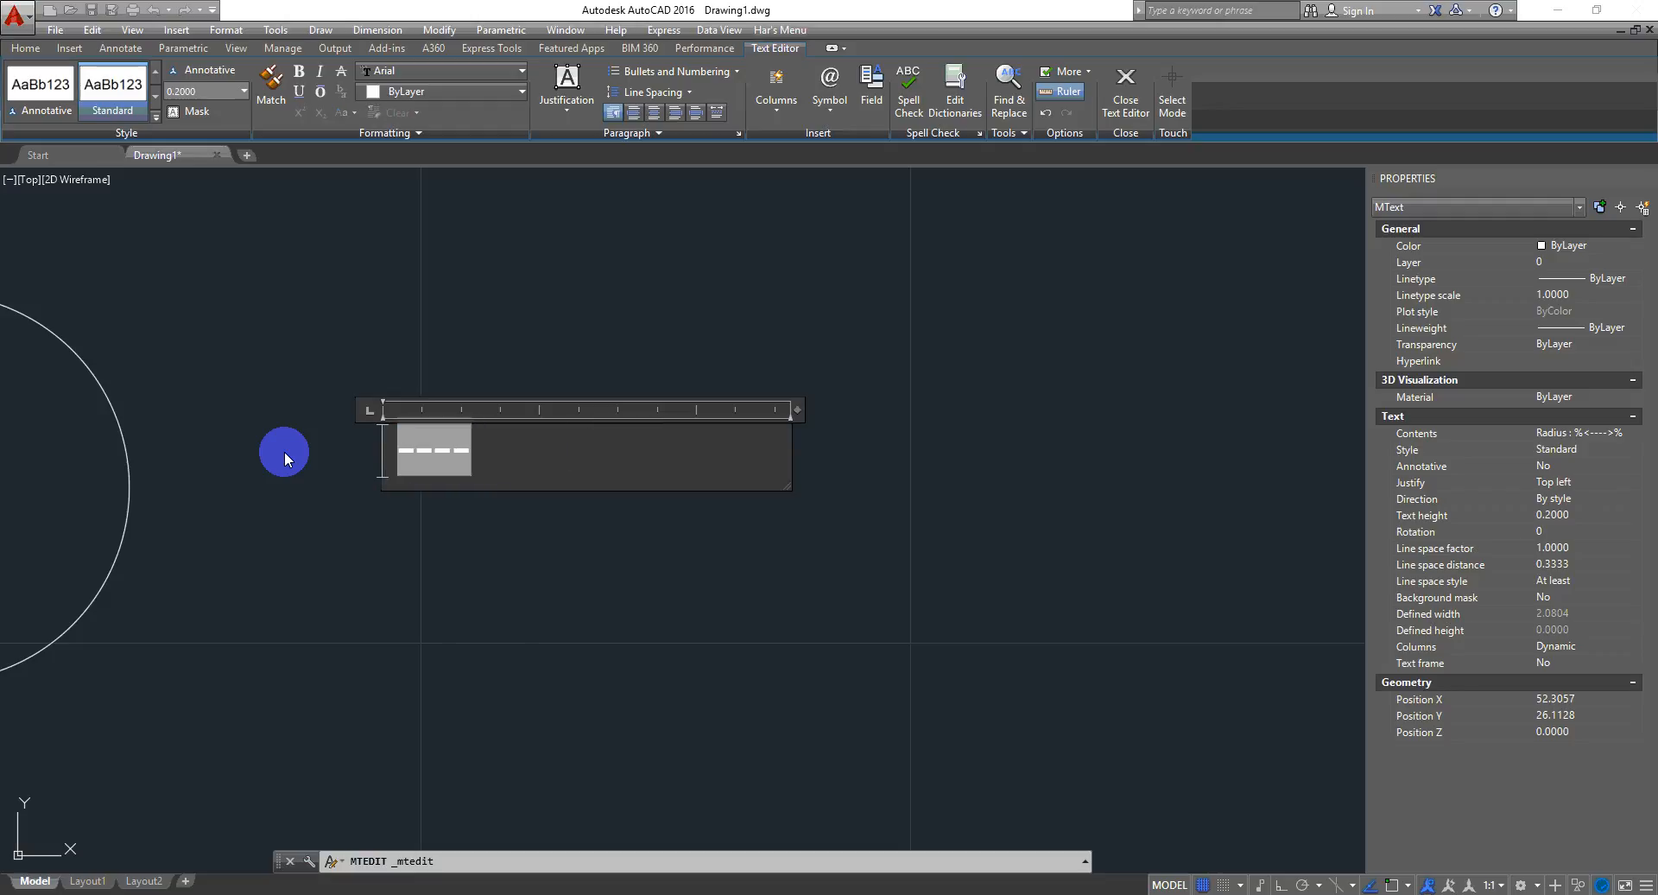
pyautogui.click(353, 571)
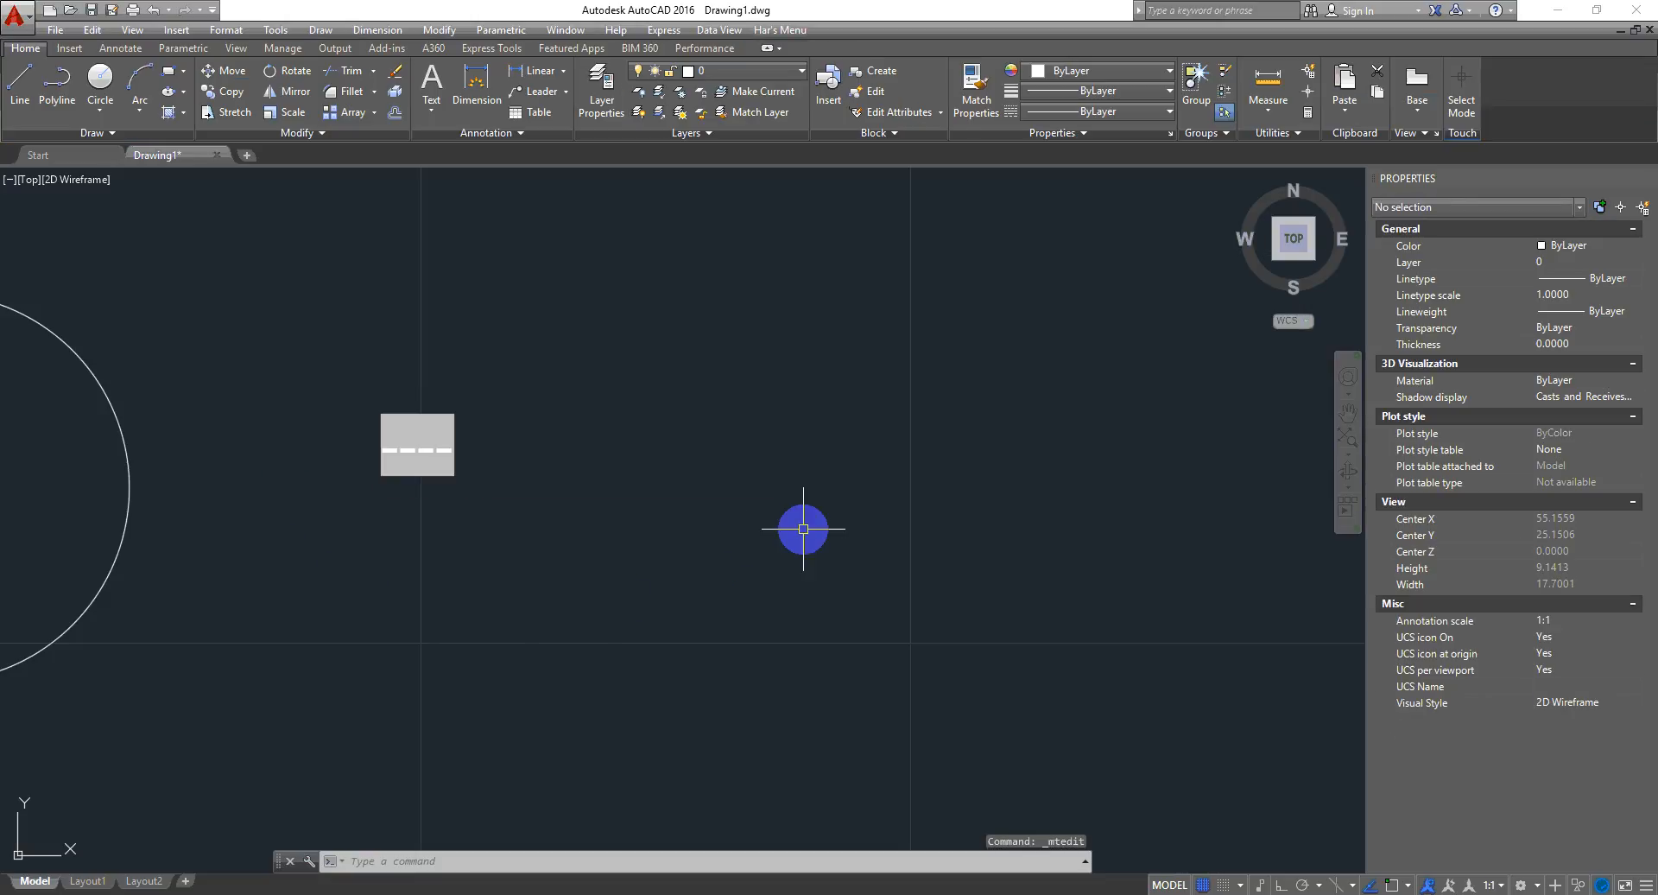
# - Select the circle with a window and erase it
pyautogui.scroll(-2, 654, 553)
pyautogui.moveTo(449, 553); pyautogui.dragTo(542, 547, button='middle')
pyautogui.click(559, 542)
pyautogui.click(522, 594)
pyautogui.press('Delete')
# - Zoom in on the date field and window-select around it
pyautogui.scroll(5, 680, 528)
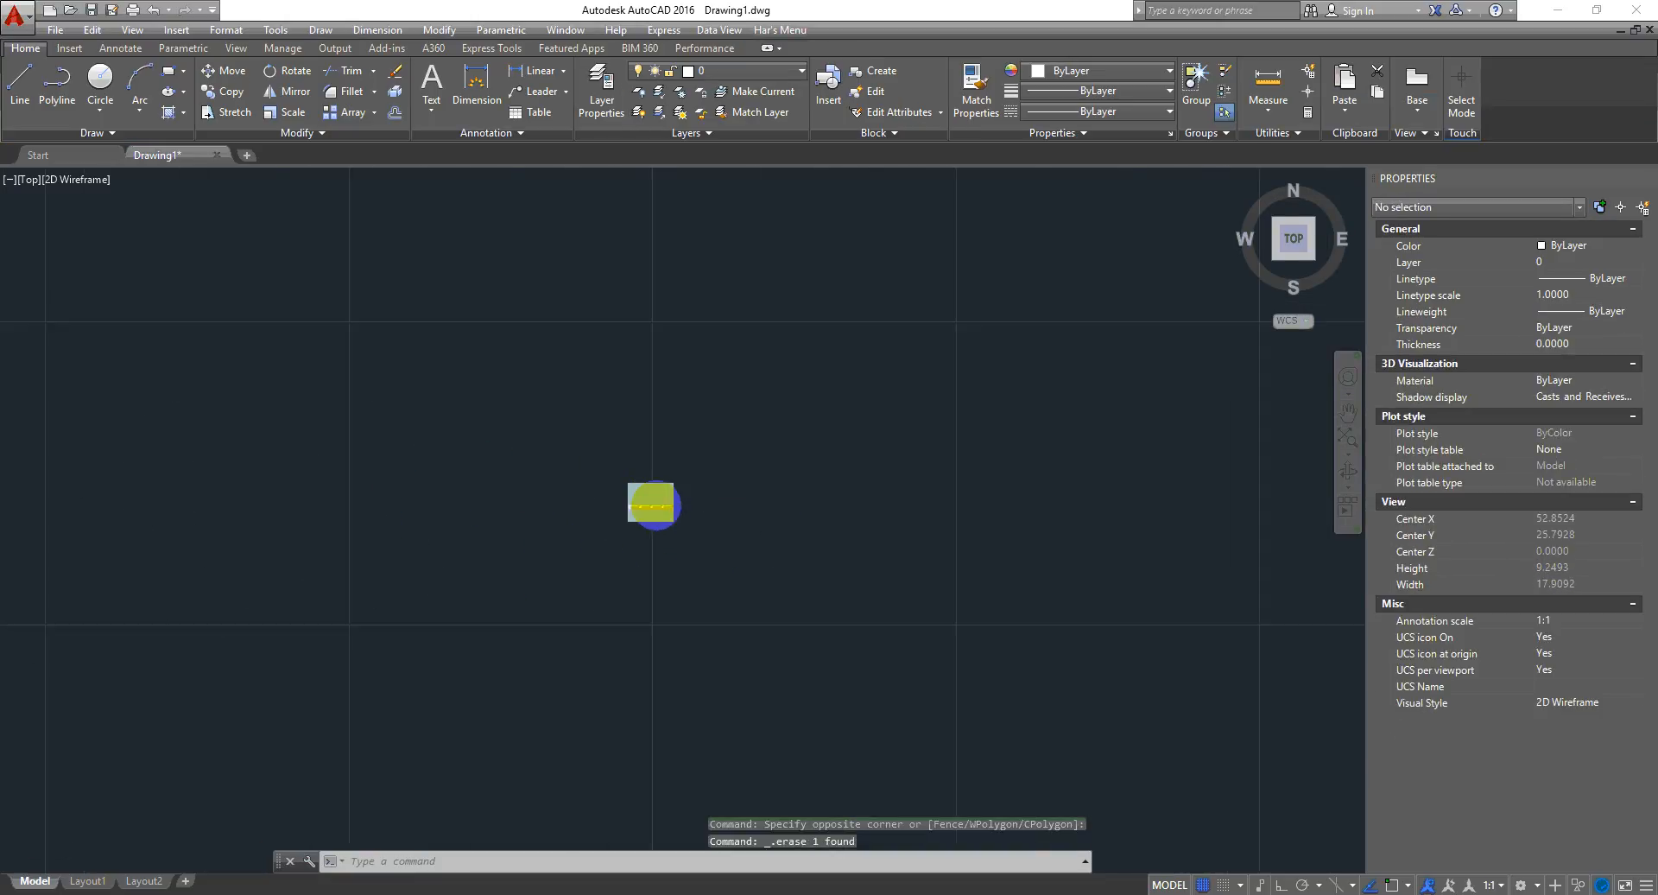
pyautogui.moveTo(678, 549)
pyautogui.mouseDown(button='middle')
pyautogui.moveTo(581, 511)
pyautogui.moveTo(394, 488)
pyautogui.mouseUp(button='middle')
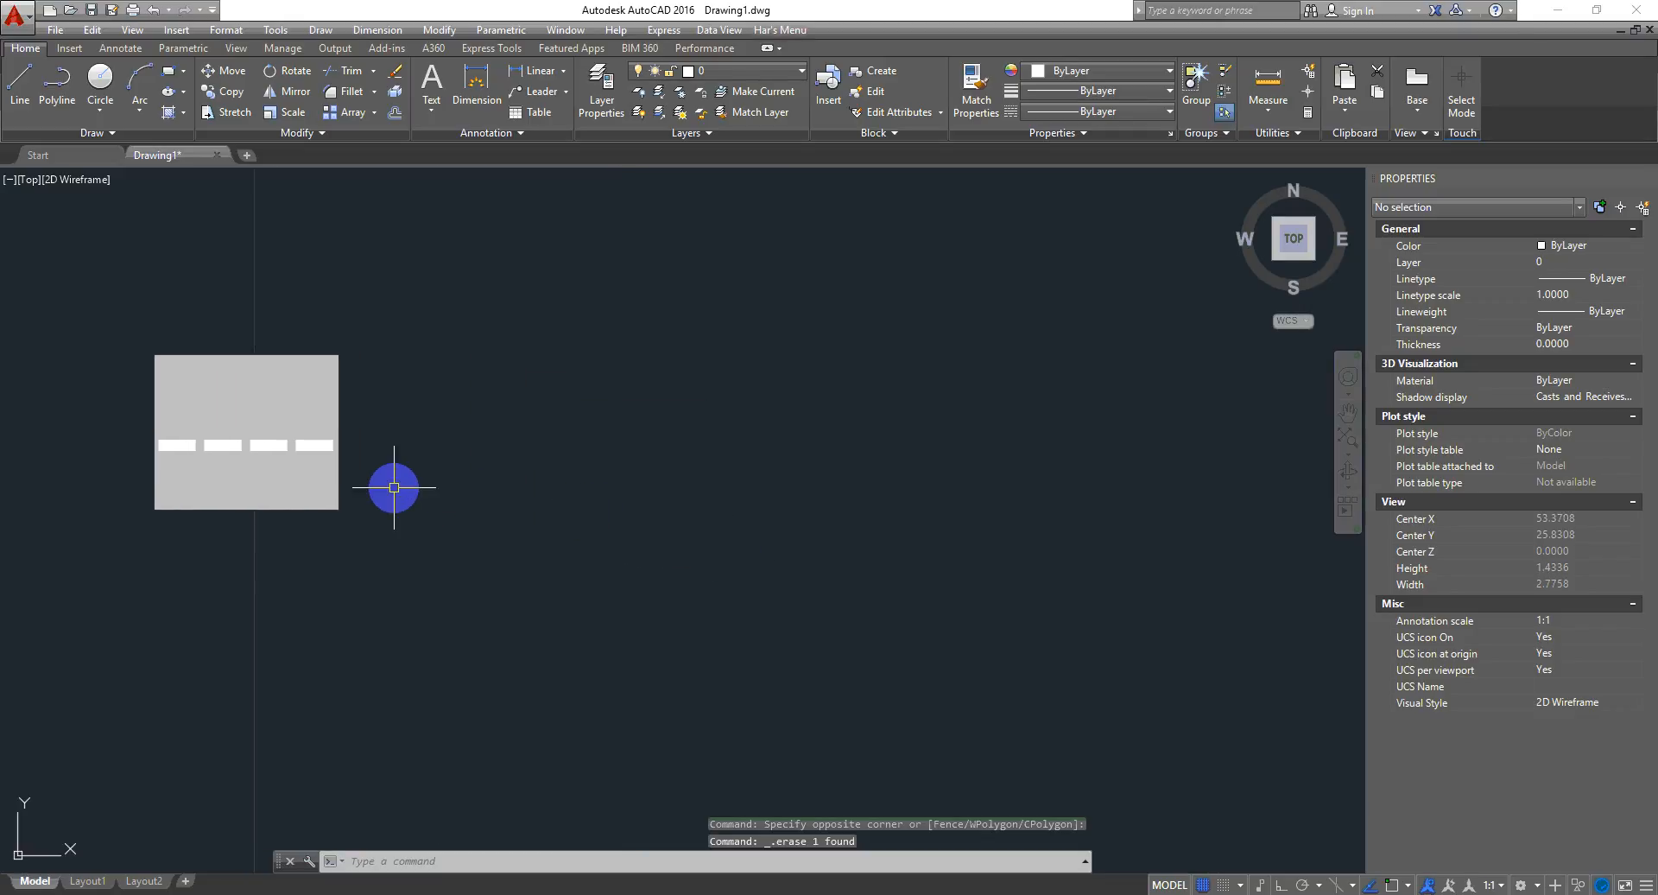
pyautogui.click(776, 520)
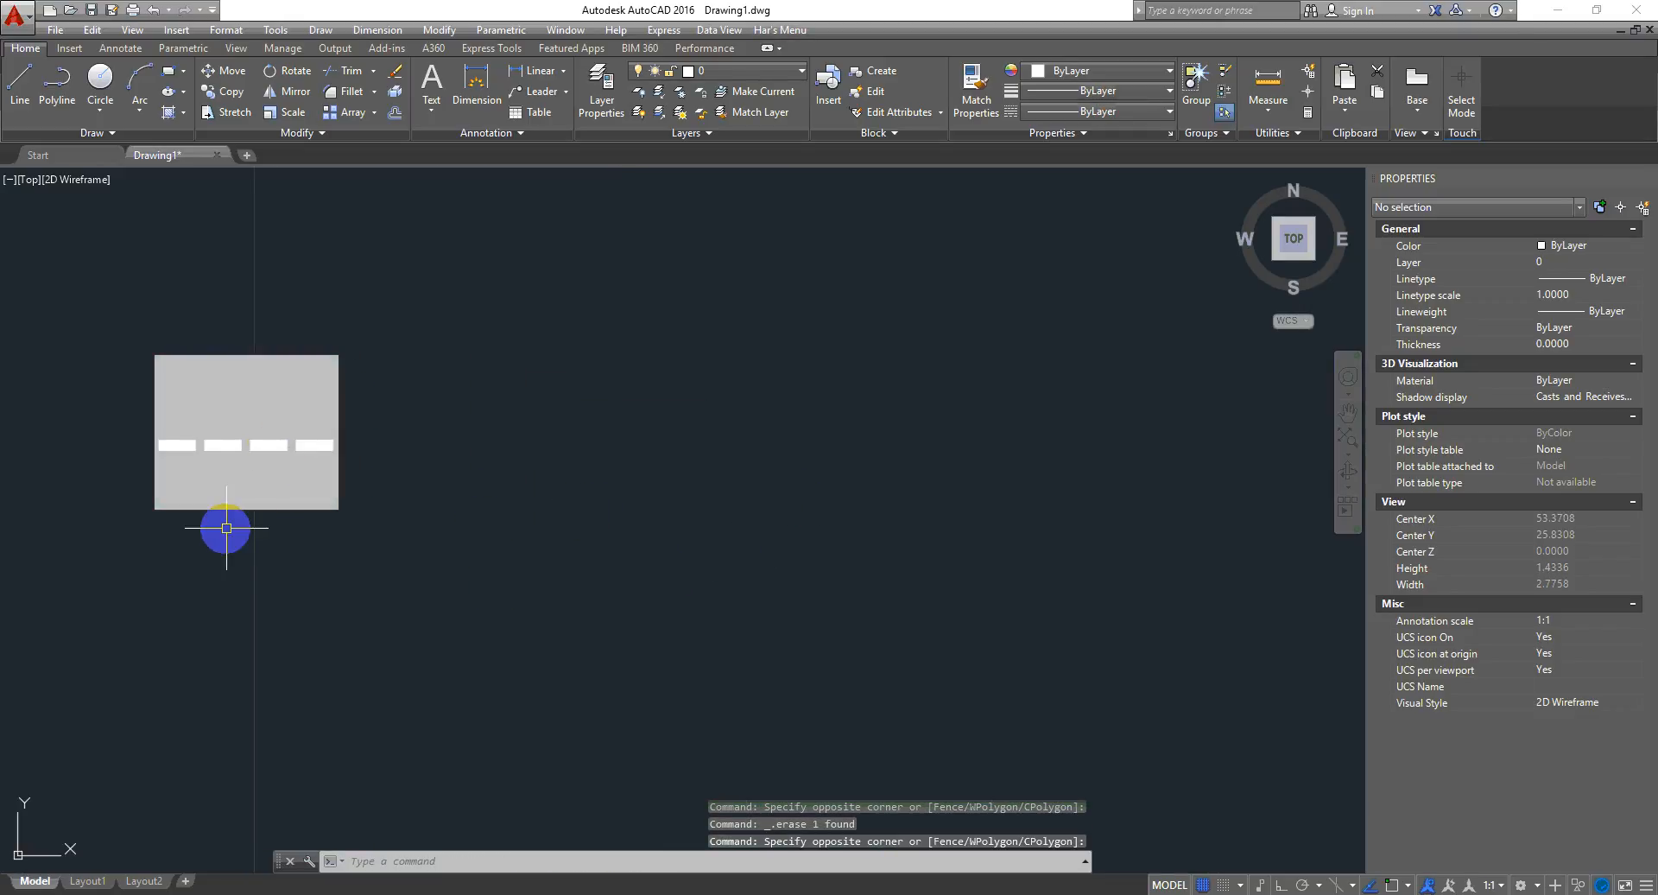
pyautogui.moveTo(192, 163)
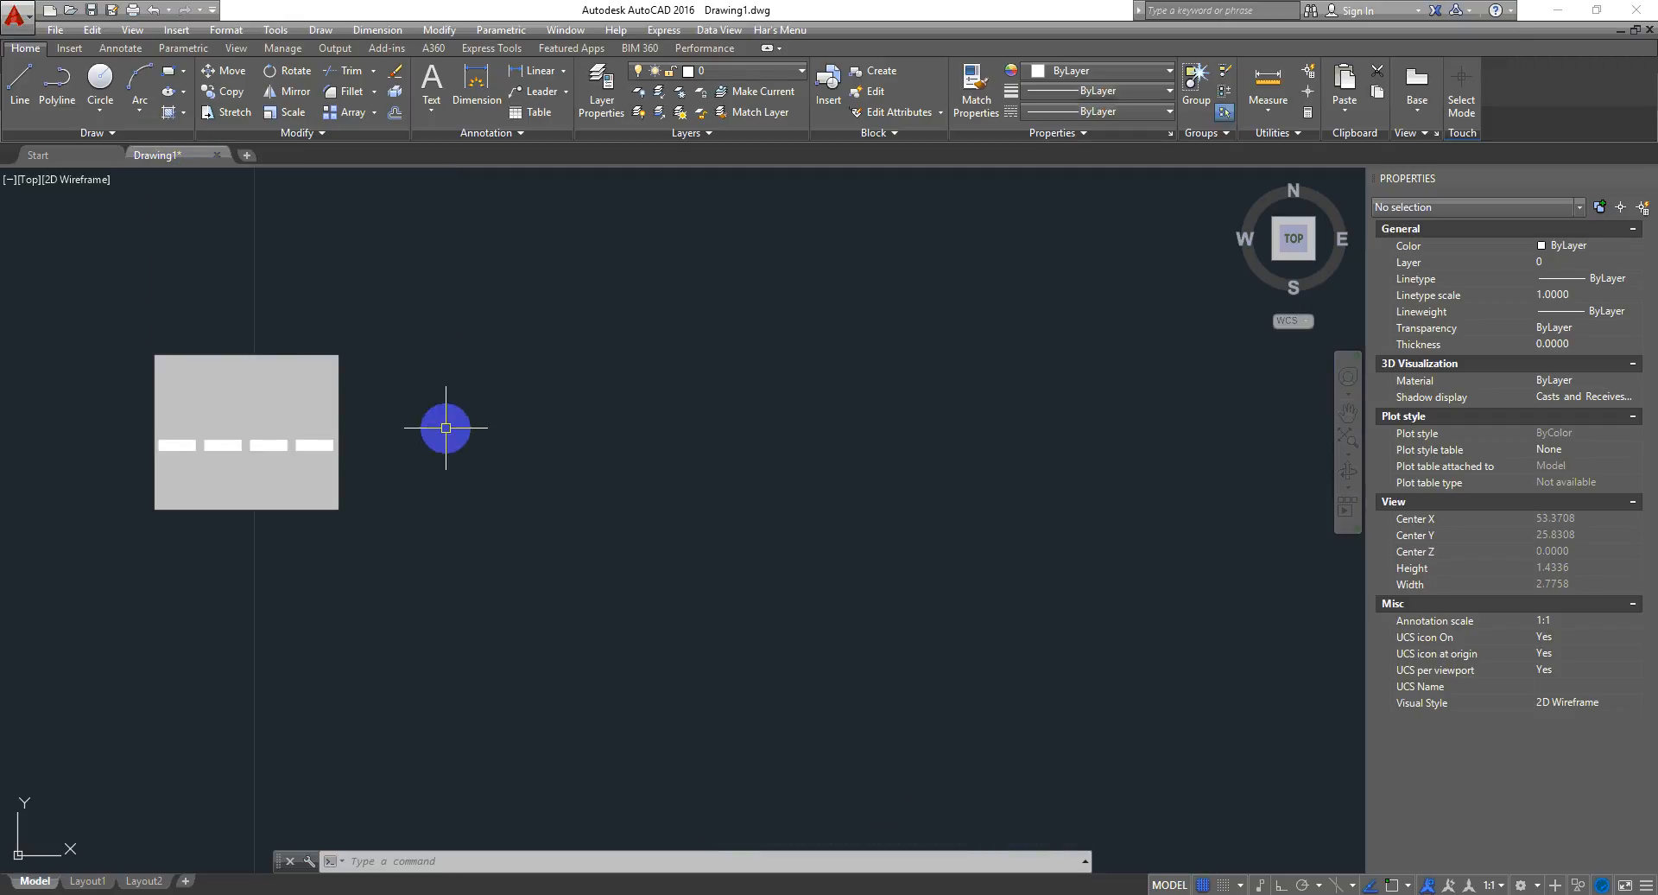
# - Save the drawing as Drawing1.dwg, replacing the existing file
pyautogui.click(513, 513)
pyautogui.hotkey('ctrl', 's')
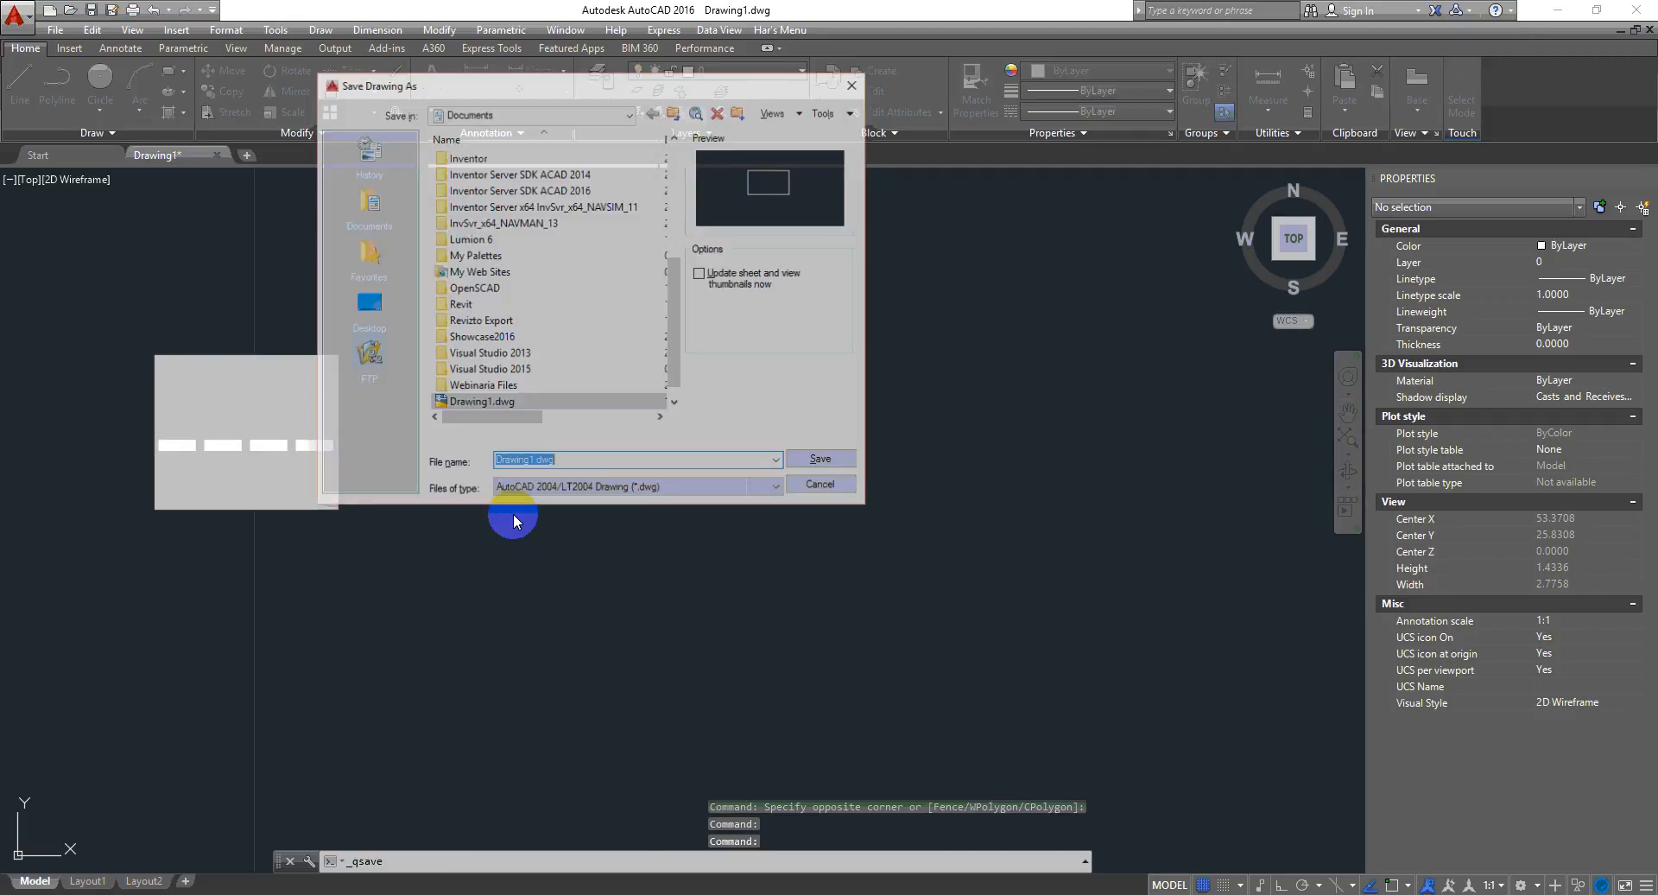
pyautogui.click(587, 462)
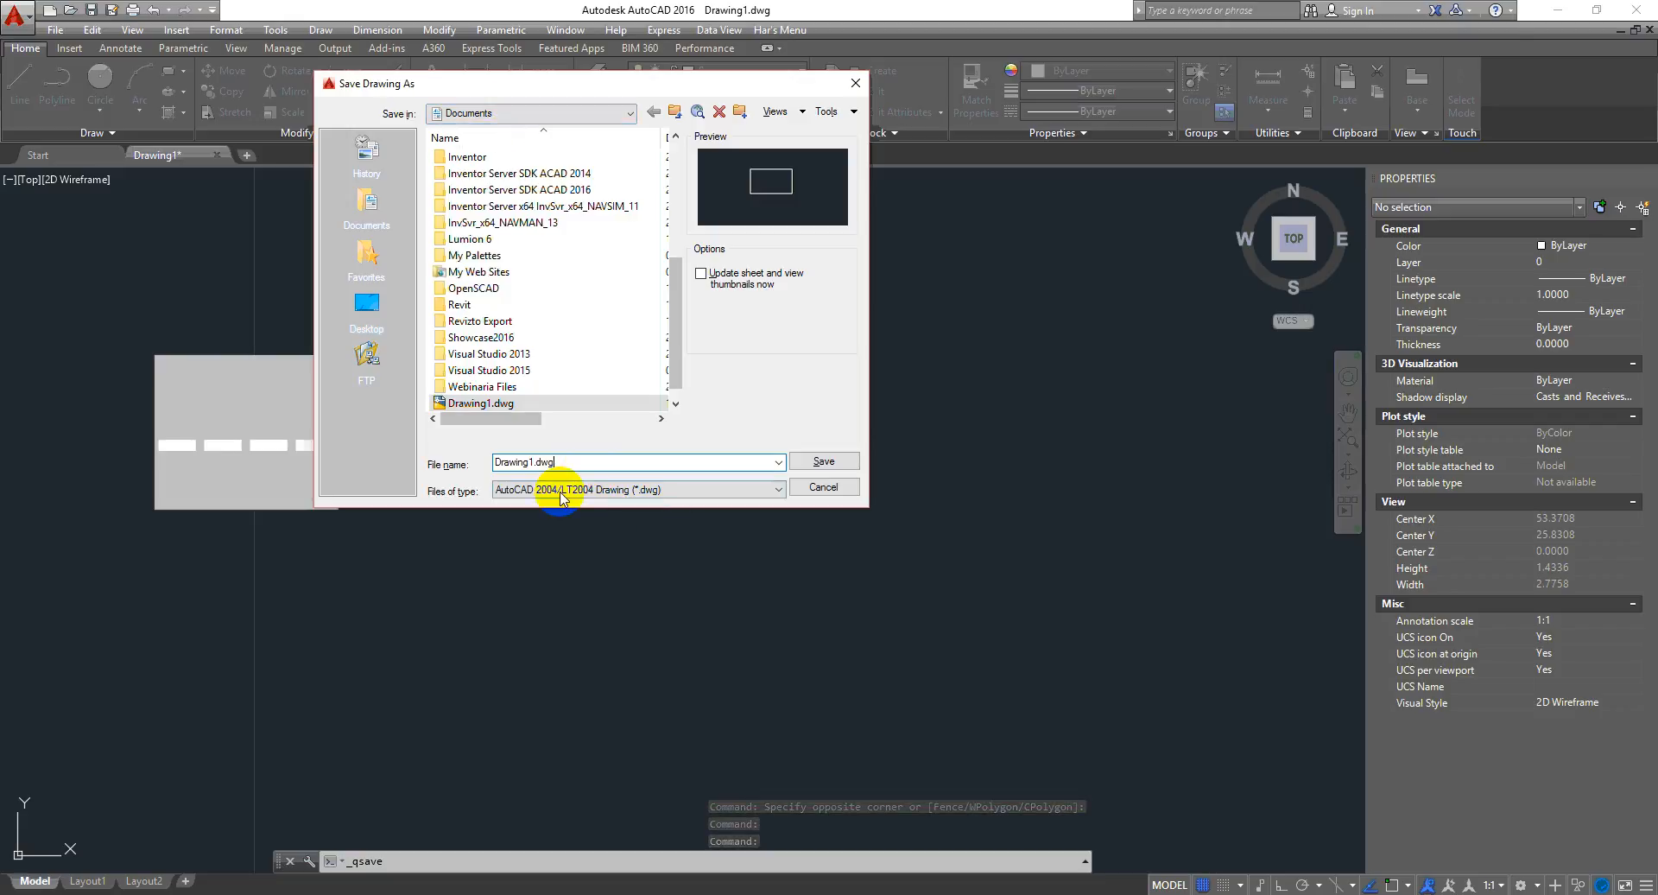
pyautogui.click(823, 461)
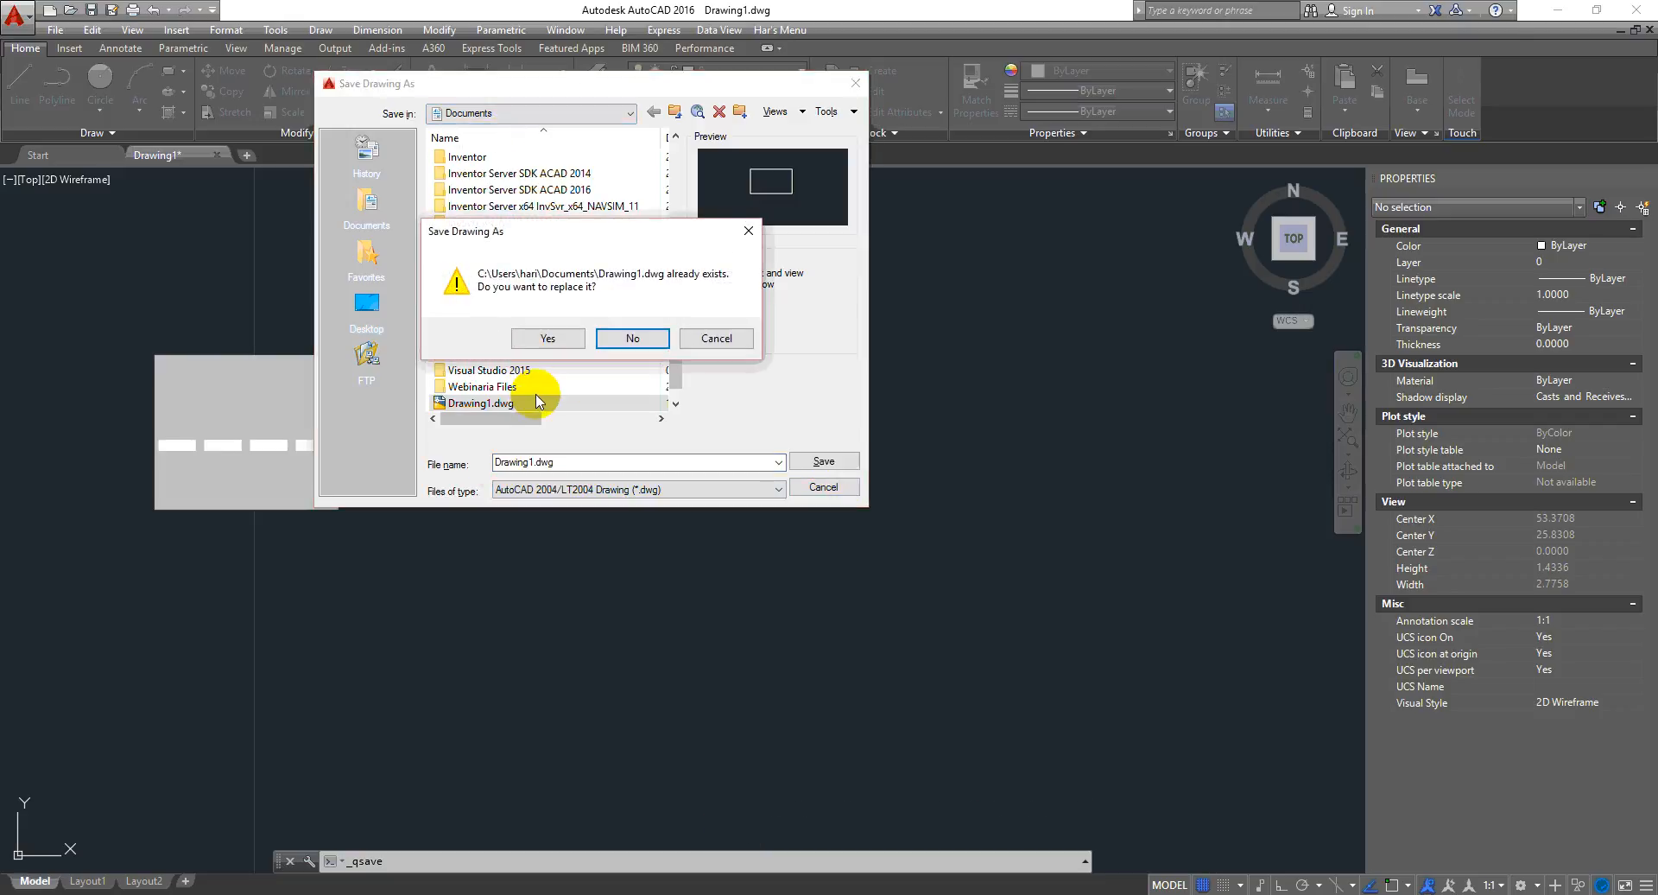
pyautogui.click(570, 343)
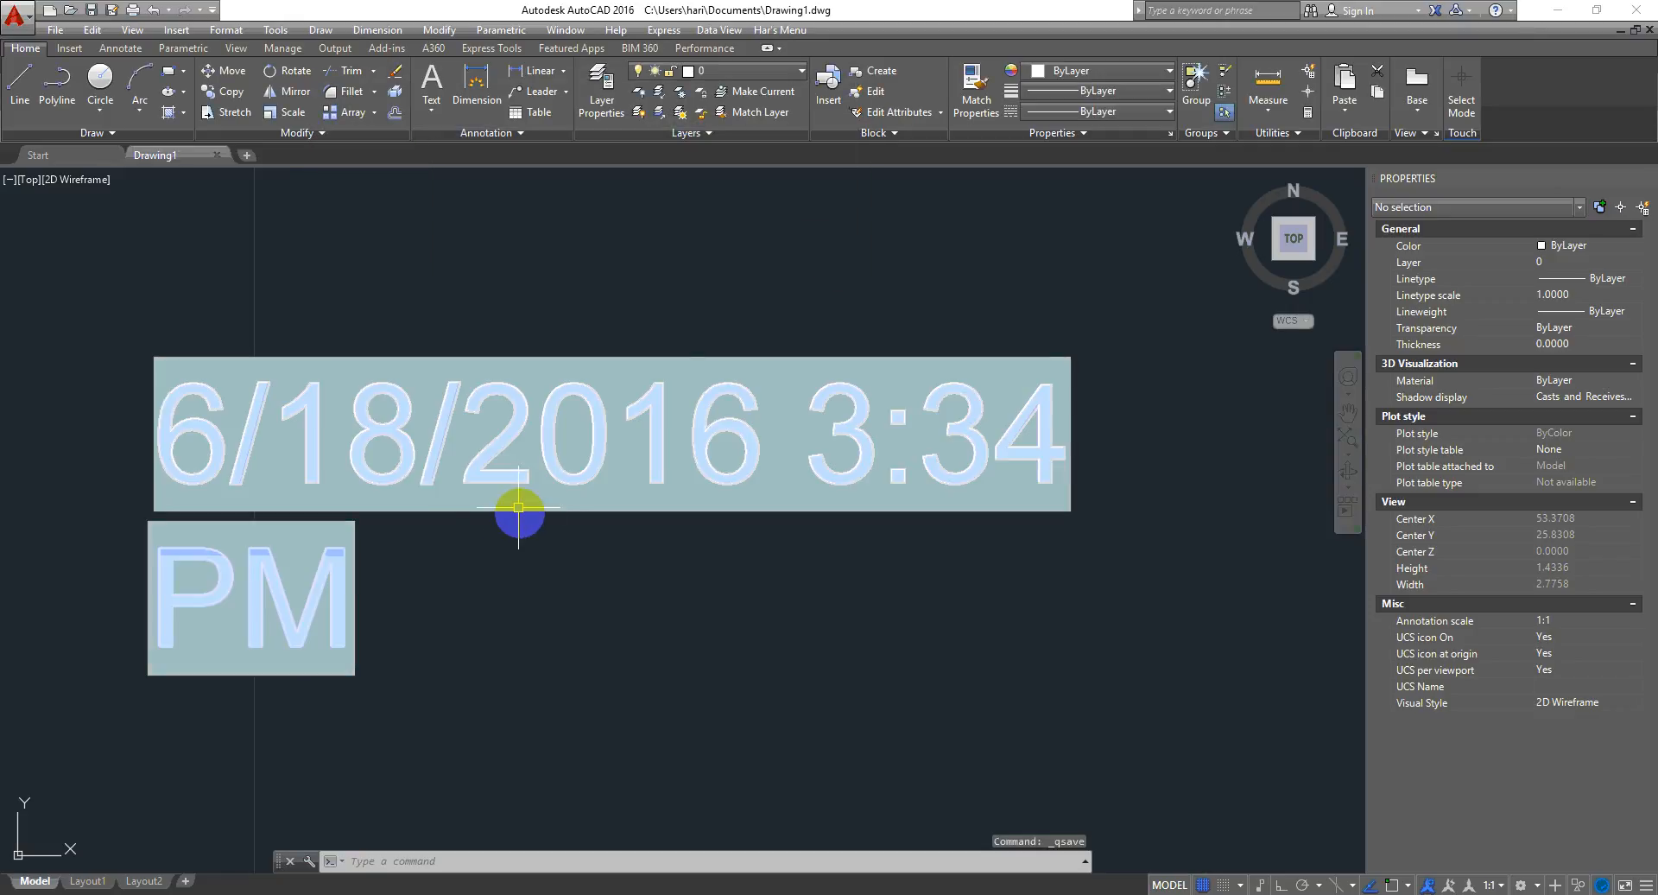
# - Stretch the date text's width so the date and time fit on one line
pyautogui.scroll(-2, 368, 474)
pyautogui.click(559, 576)
pyautogui.click(492, 448)
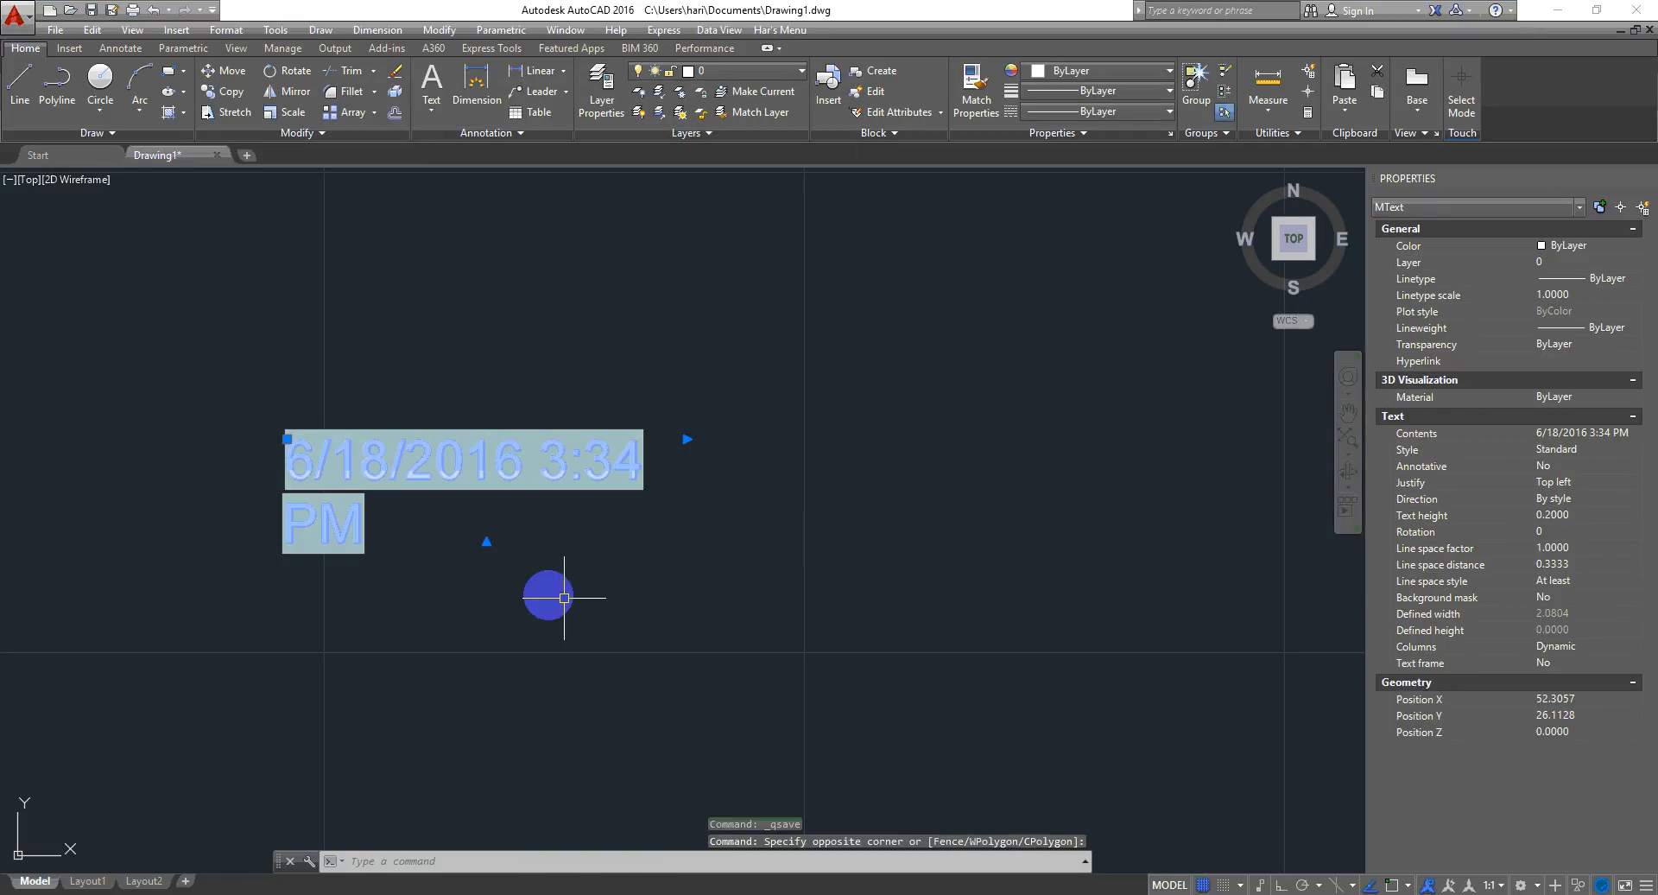
pyautogui.moveTo(563, 596); pyautogui.dragTo(370, 586, button='middle')
pyautogui.click(497, 429)
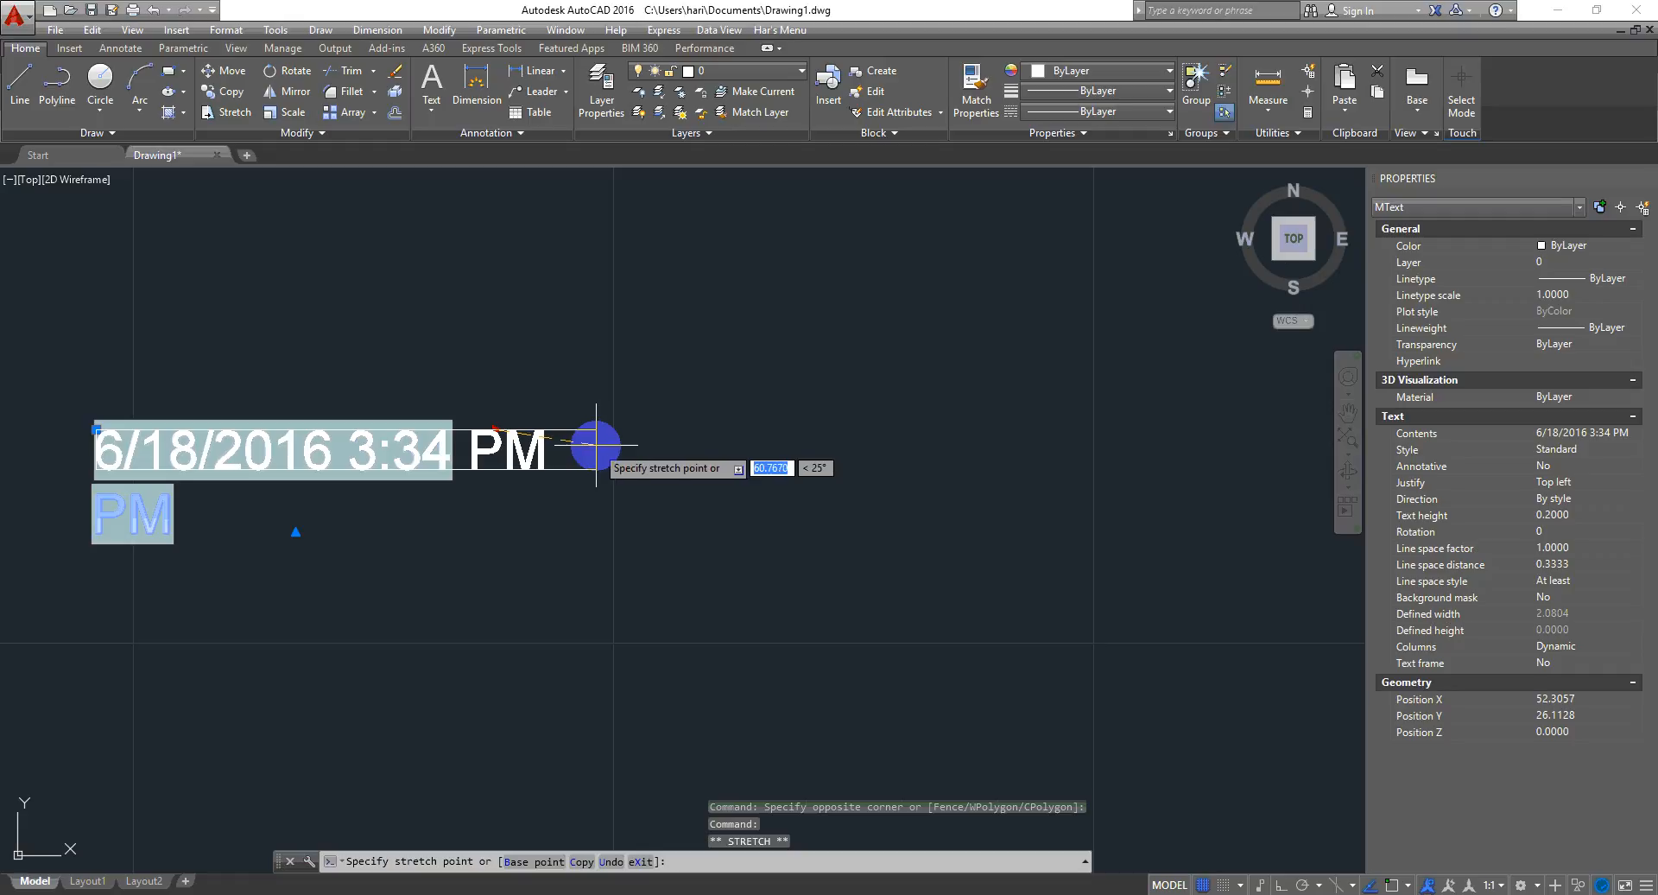
pyautogui.click(601, 449)
pyautogui.press('Escape')
# - Open the date text for editing and insert "Drawing Created At : " in front of the field
pyautogui.moveTo(667, 589); pyautogui.dragTo(619, 414, button='middle')
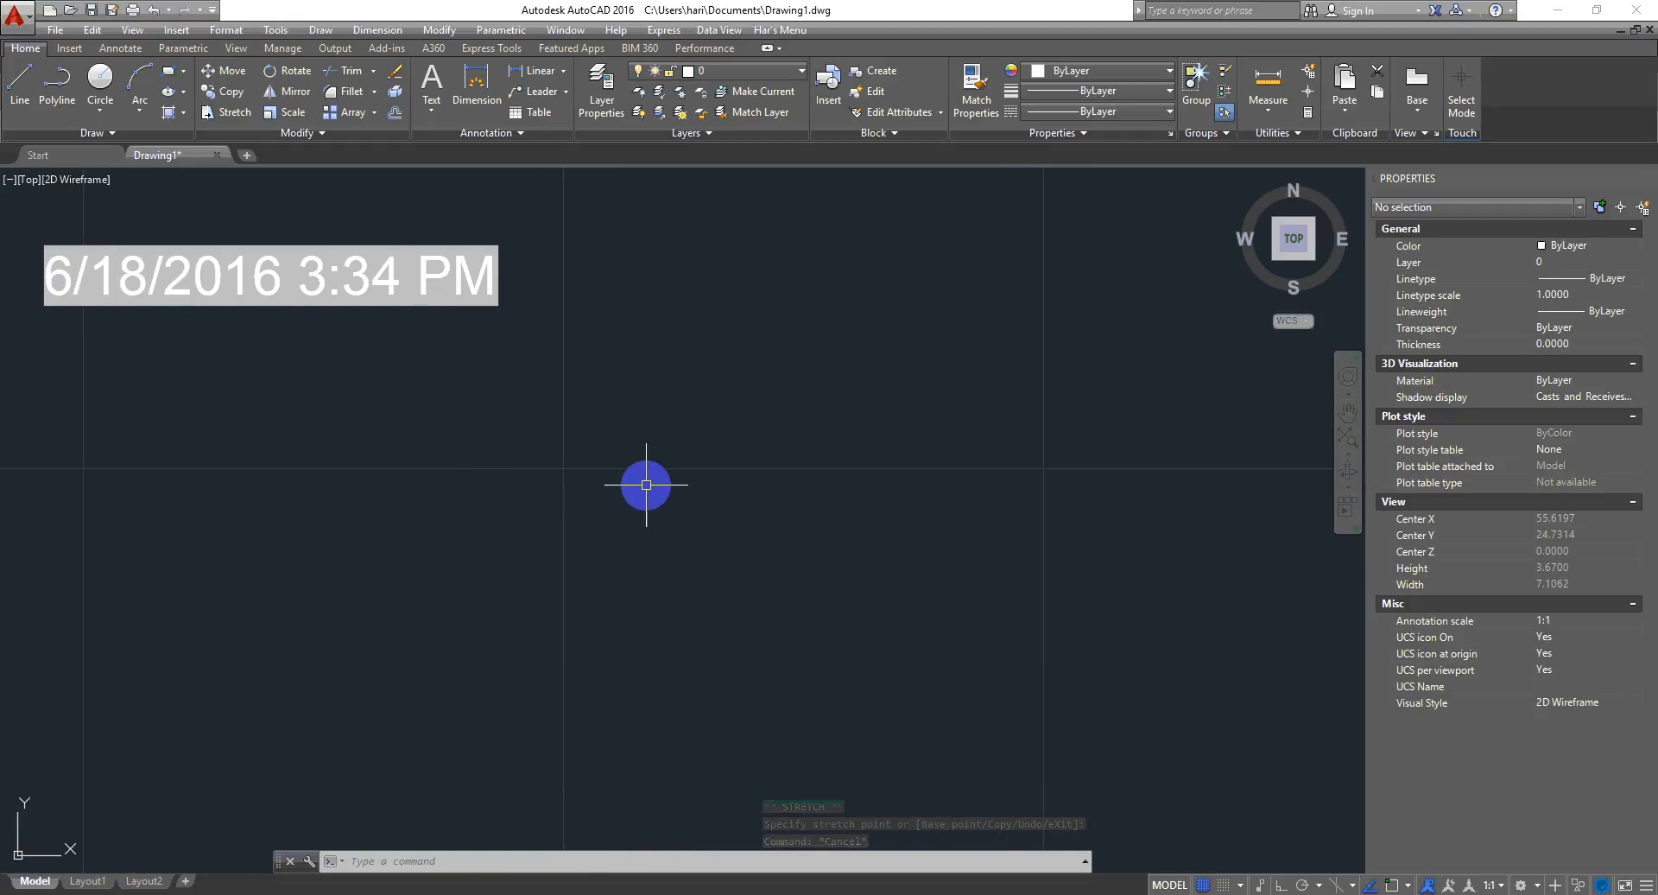
pyautogui.click(578, 273)
pyautogui.click(486, 298)
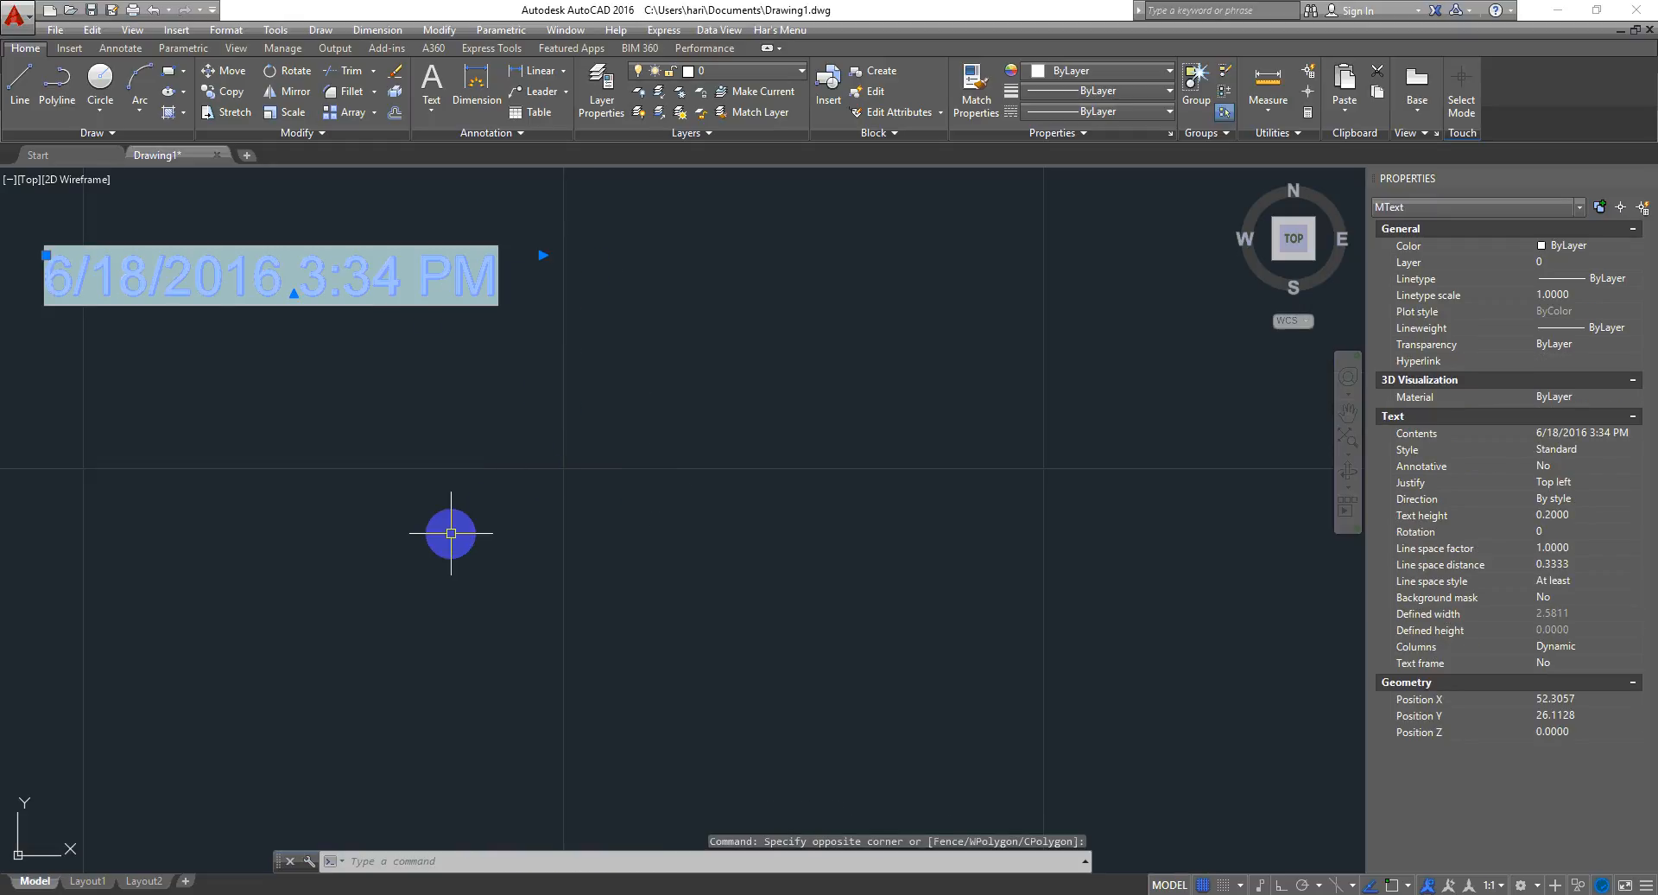
pyautogui.moveTo(293, 508); pyautogui.dragTo(1012, 566, button='middle')
pyautogui.press('Escape')
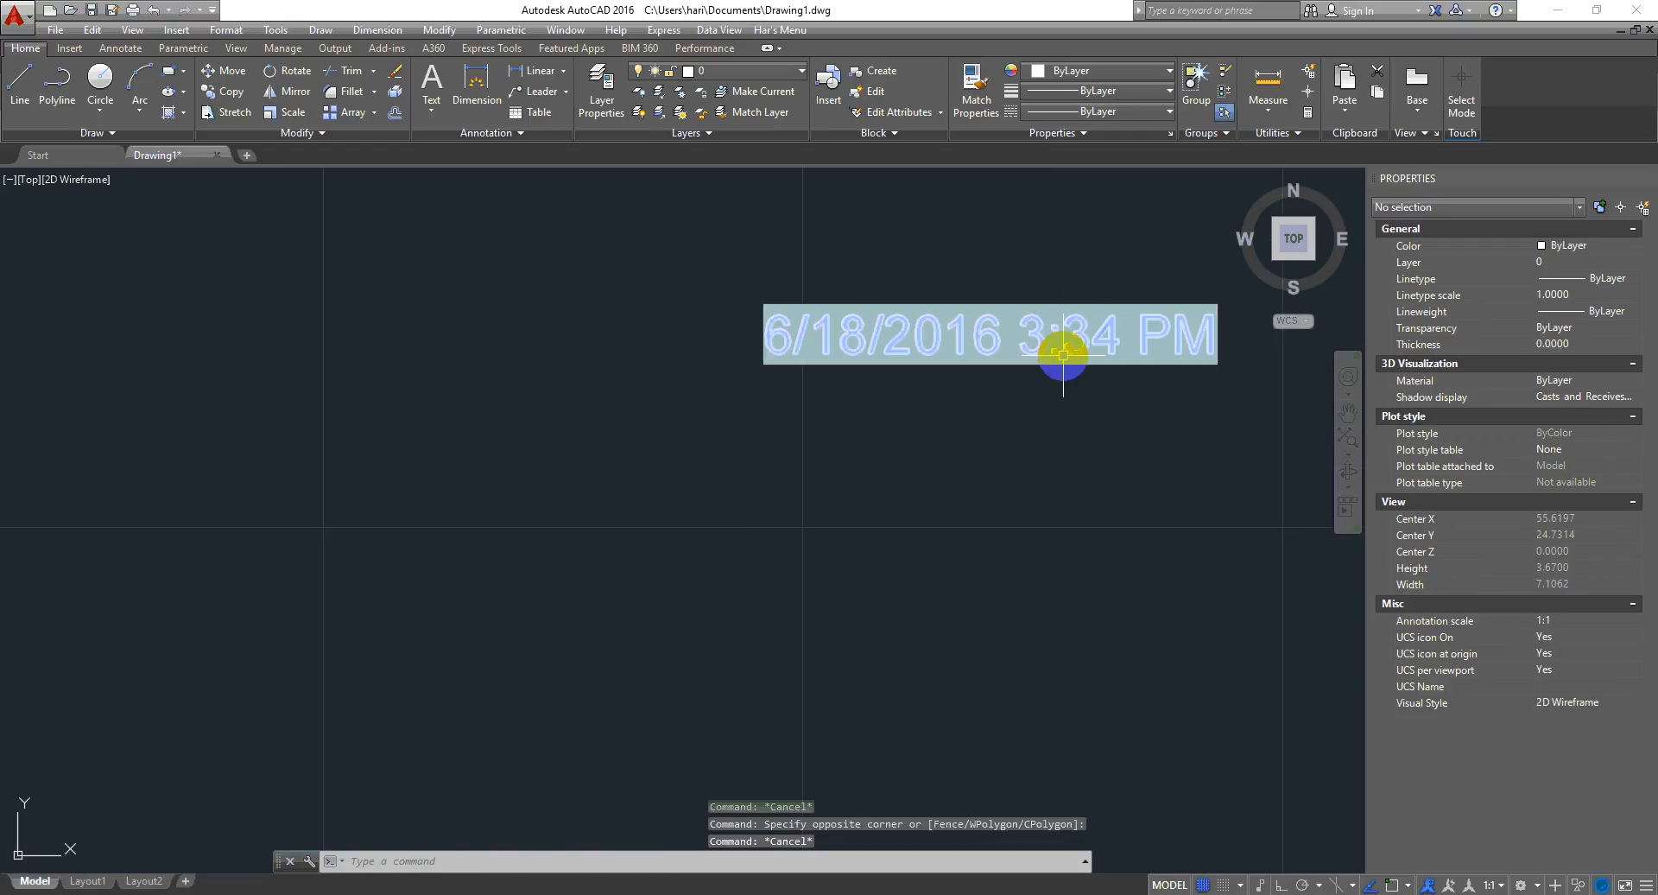
pyautogui.click(1114, 340)
pyautogui.doubleClick(1105, 348)
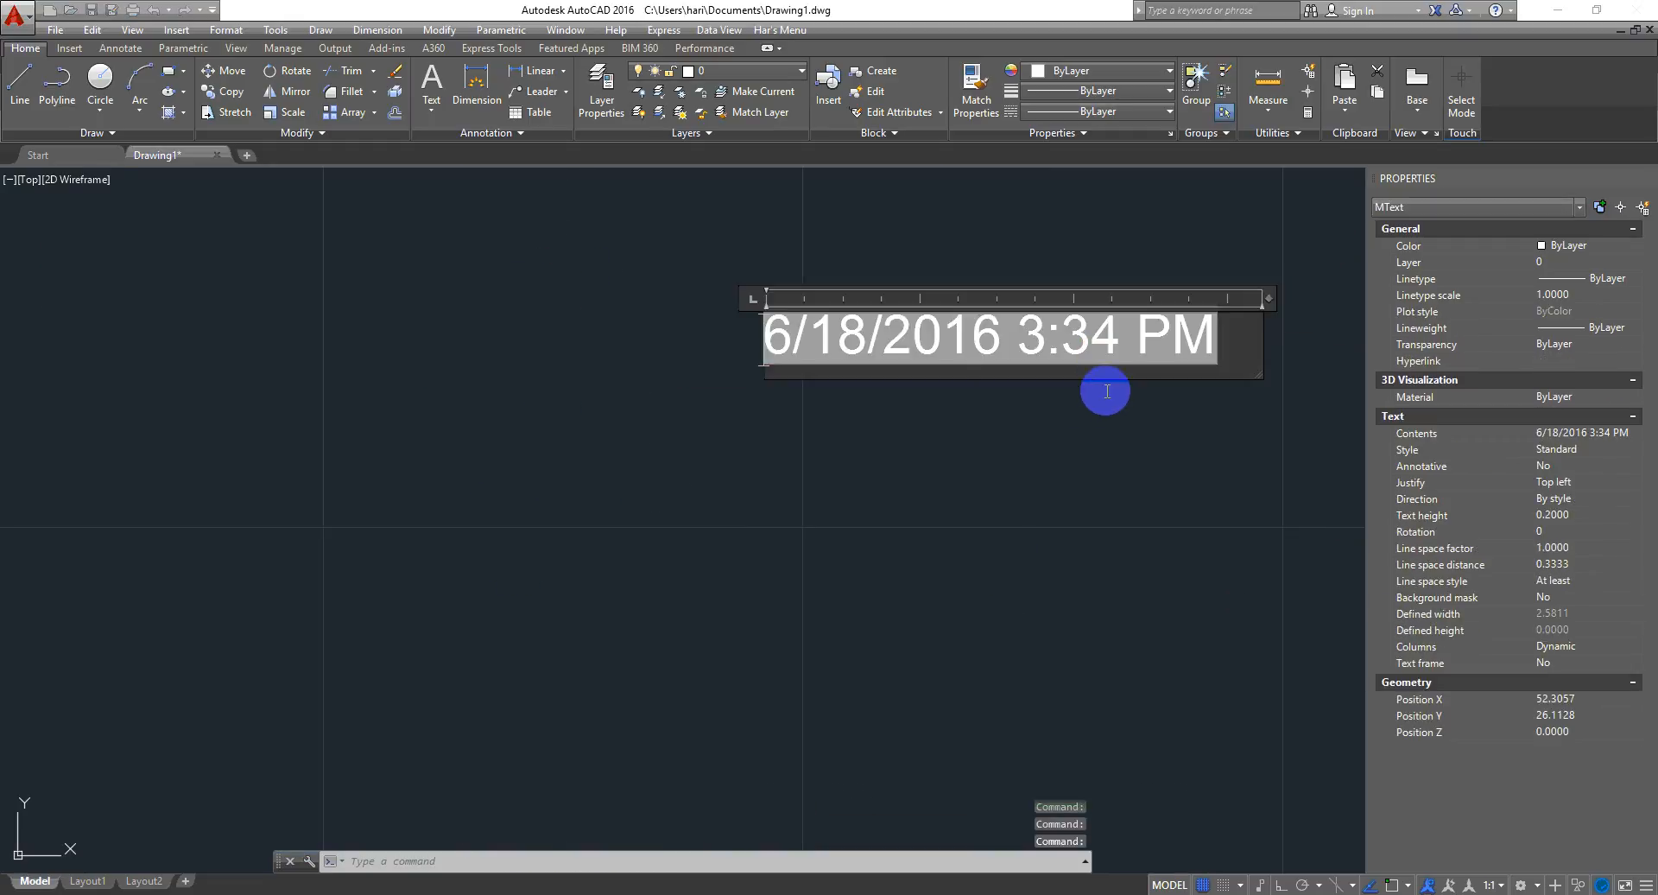
pyautogui.click(779, 352)
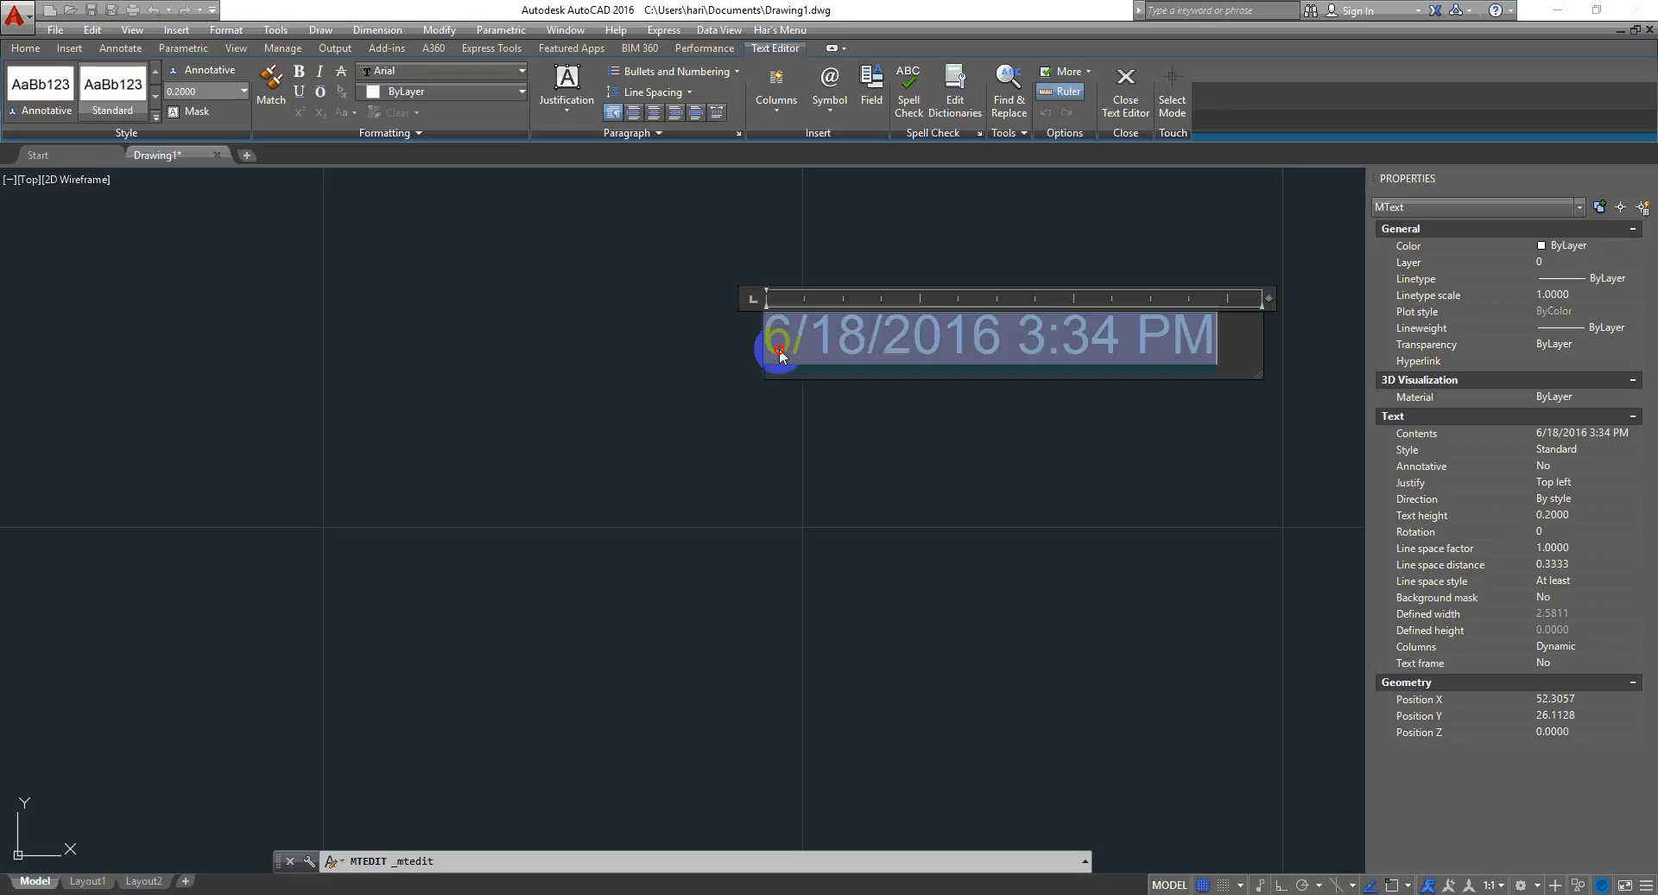
pyautogui.click(894, 389)
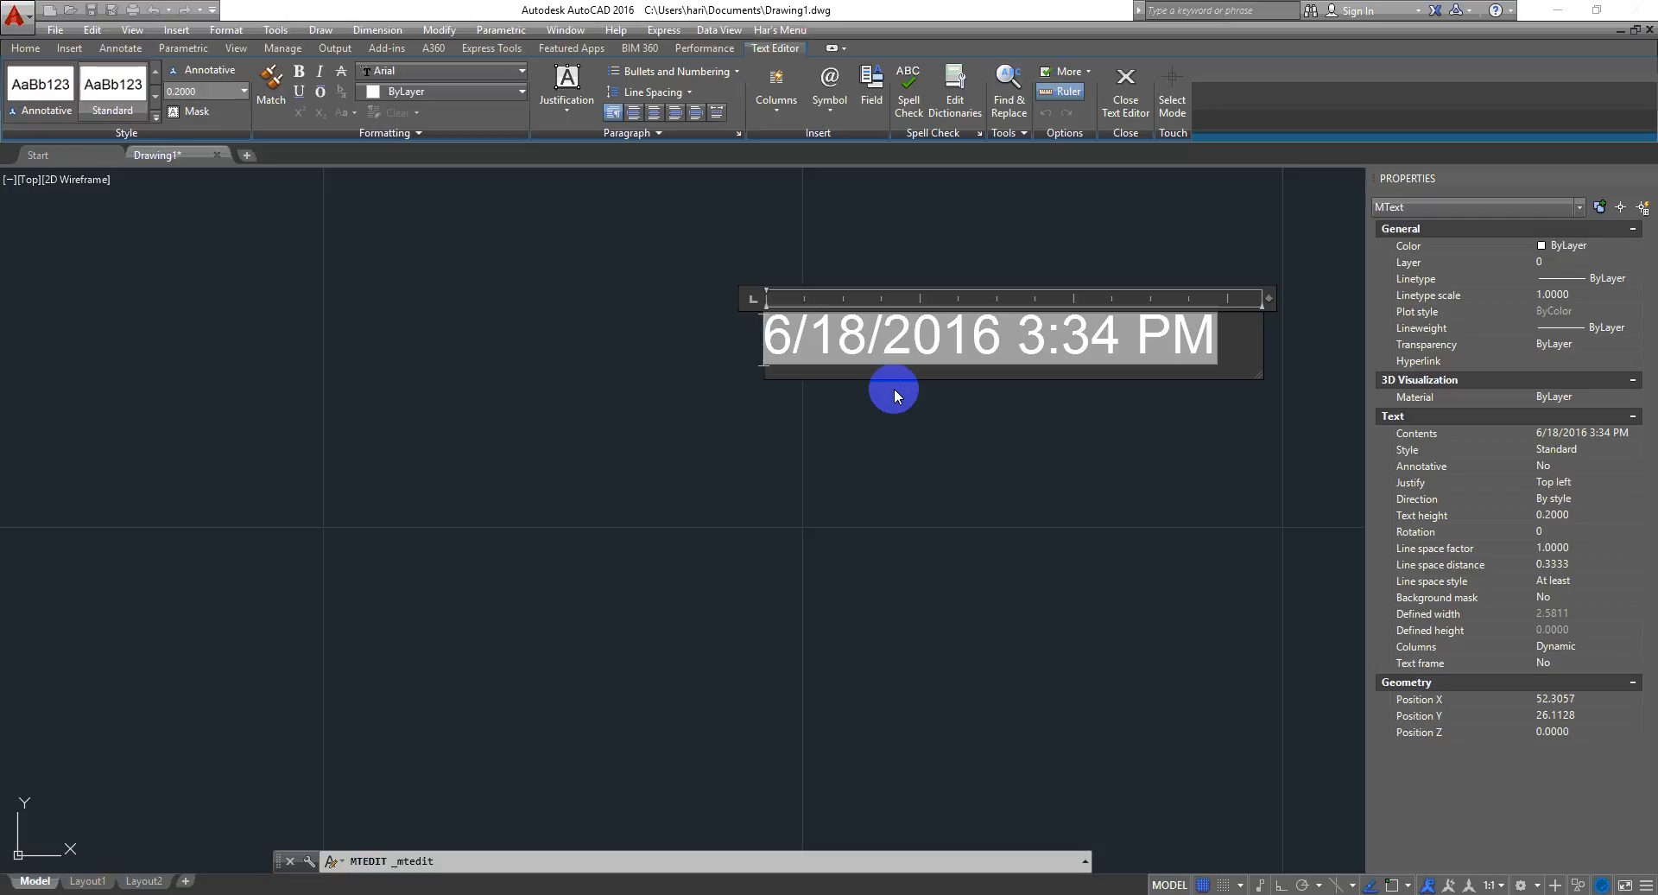
pyautogui.write('Created ')
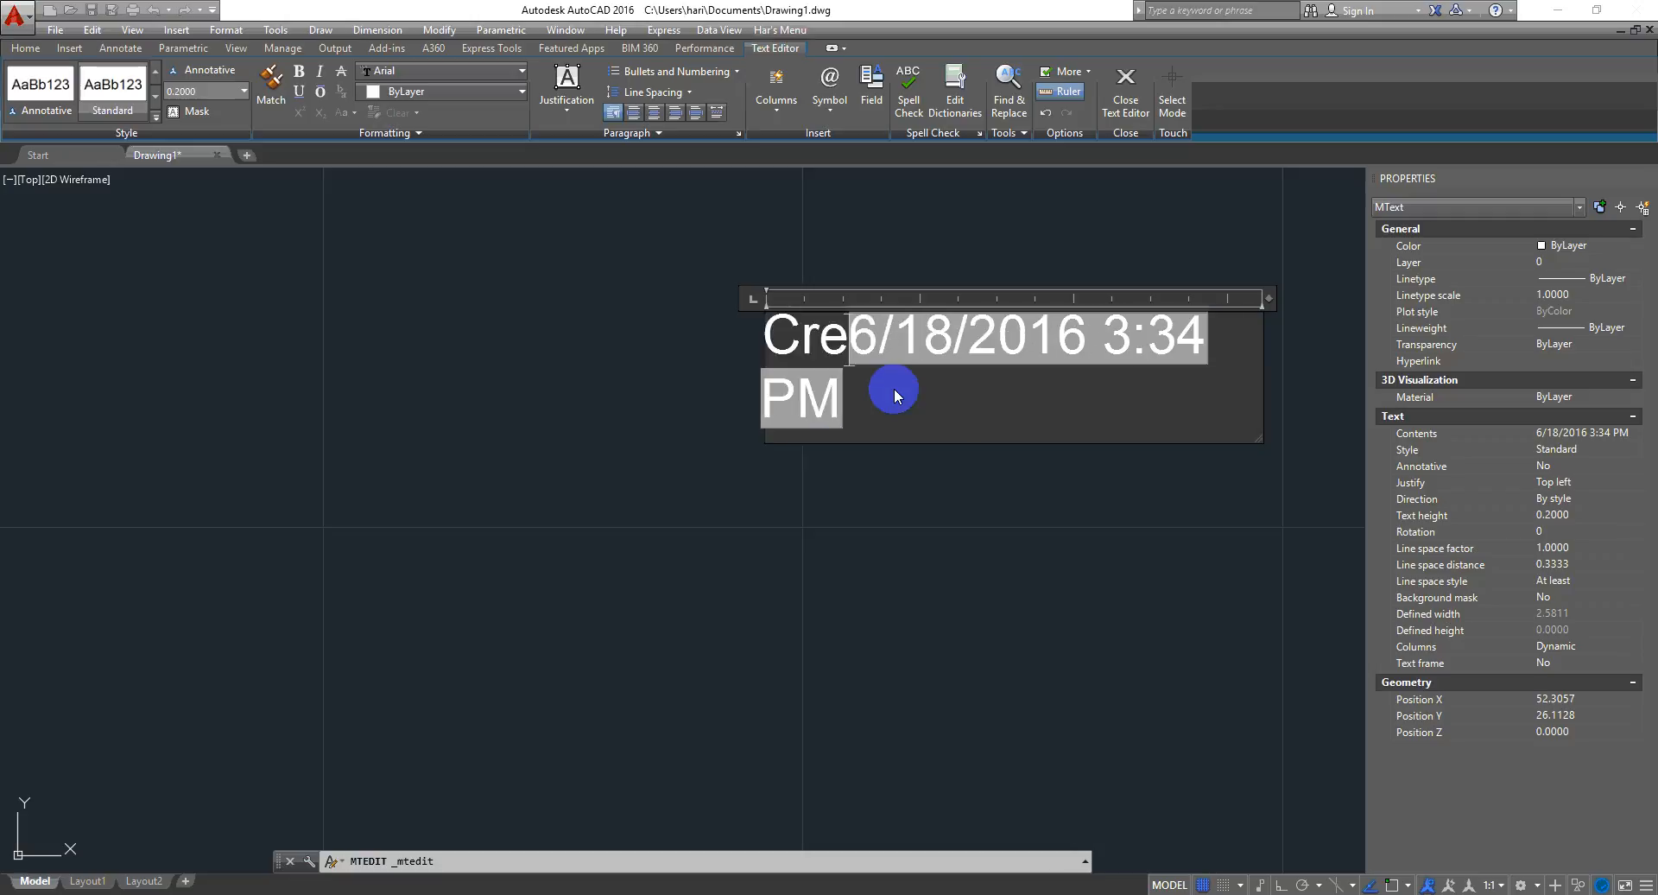
pyautogui.write('At ')
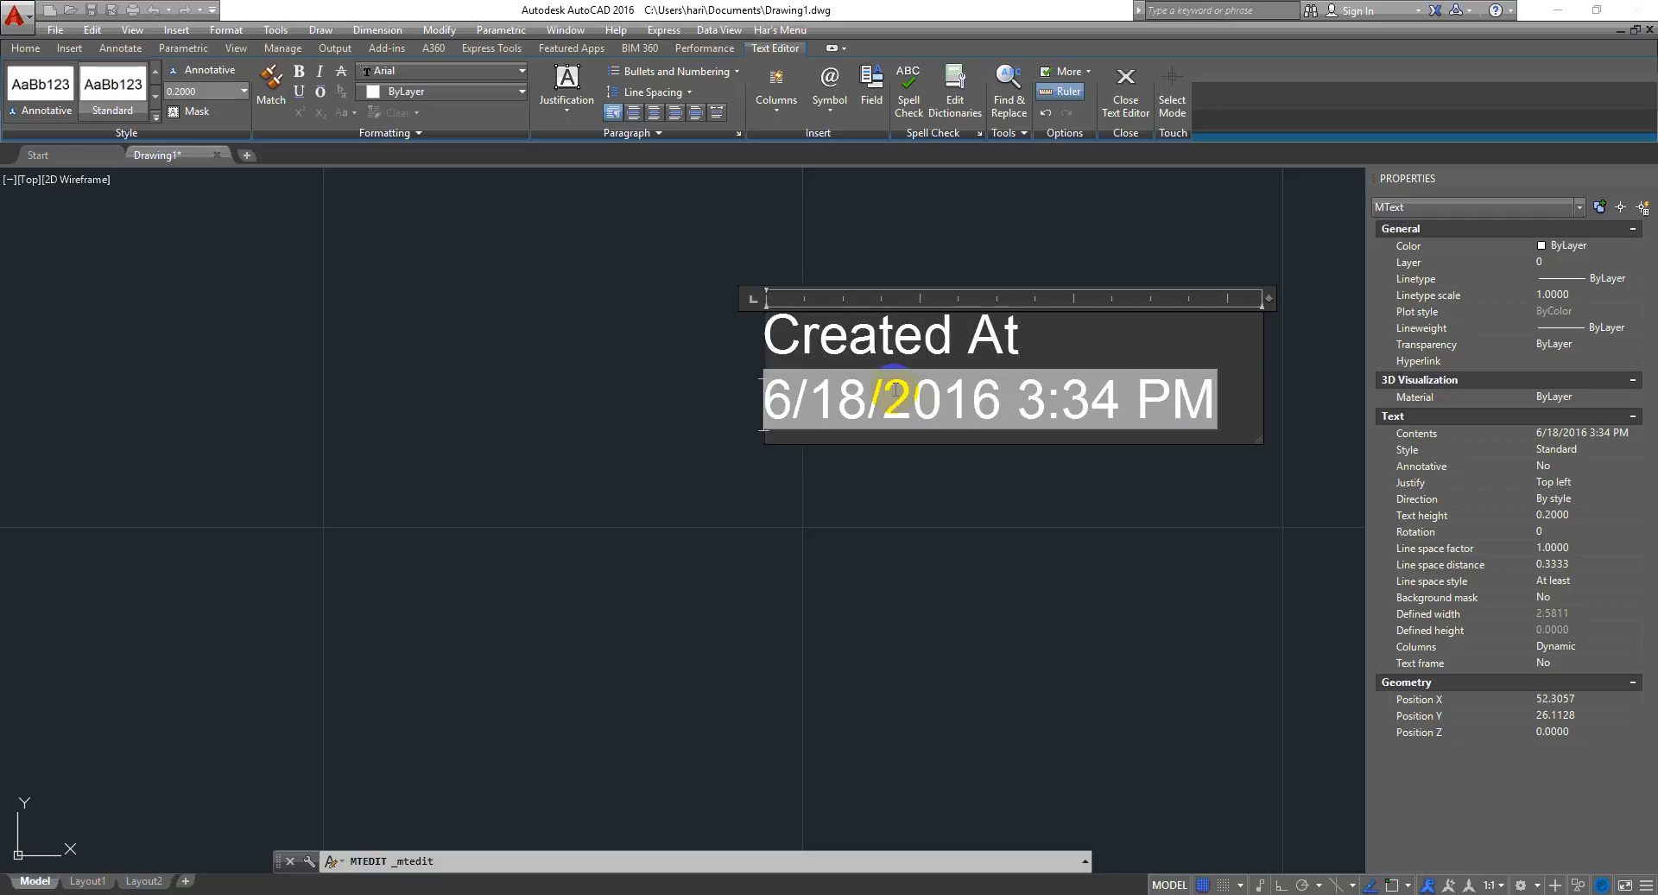
pyautogui.write(':Draw')
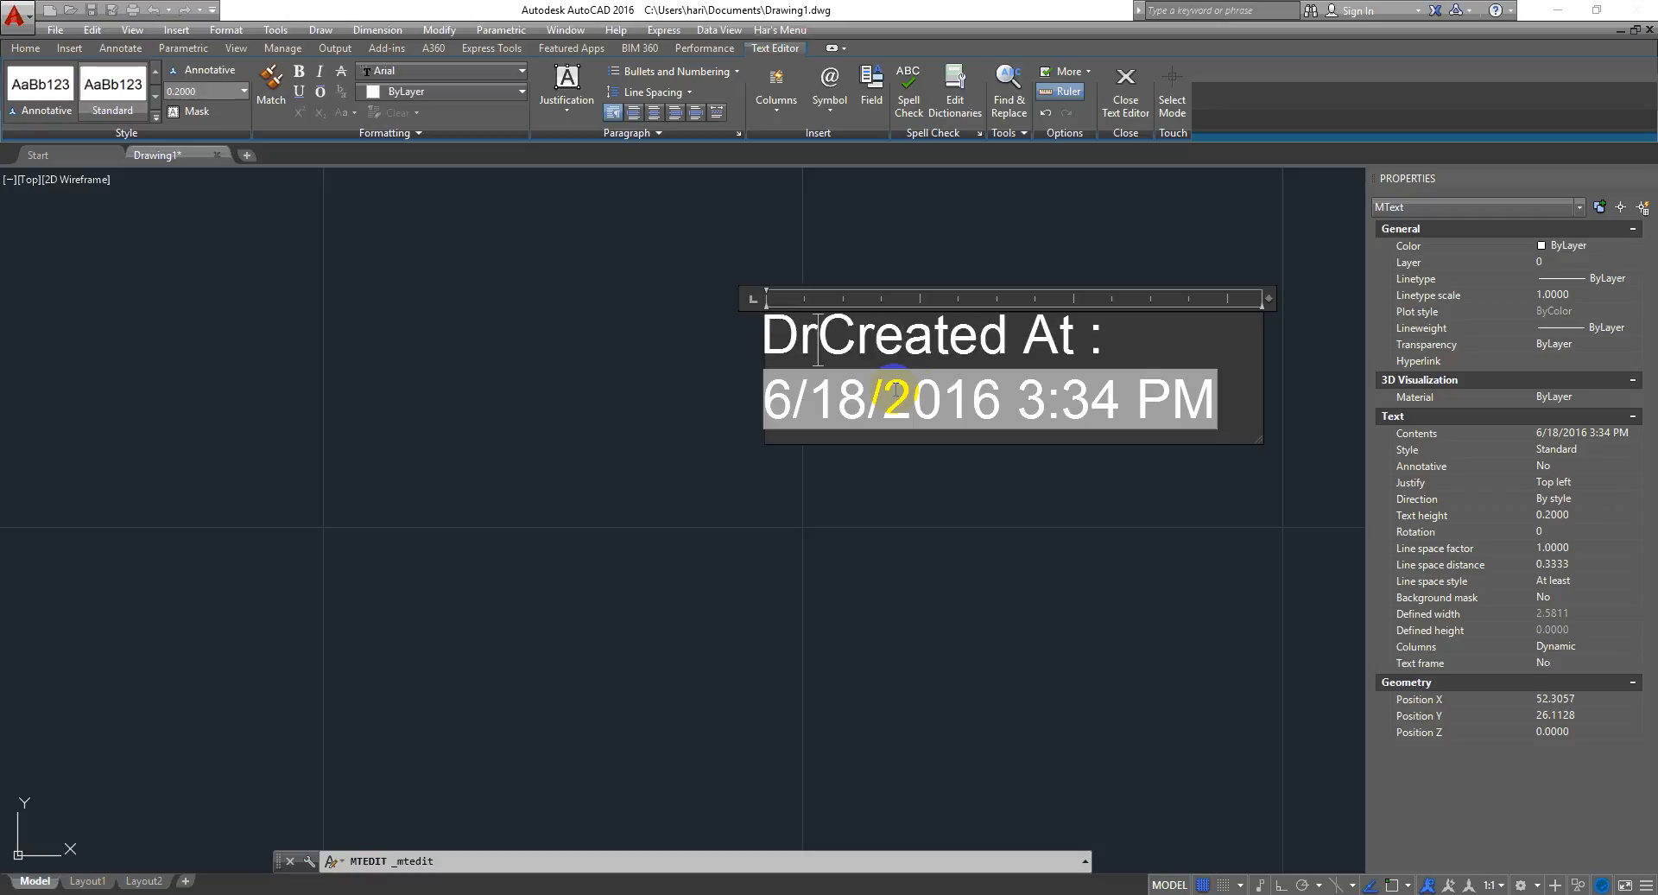
pyautogui.write('ing')
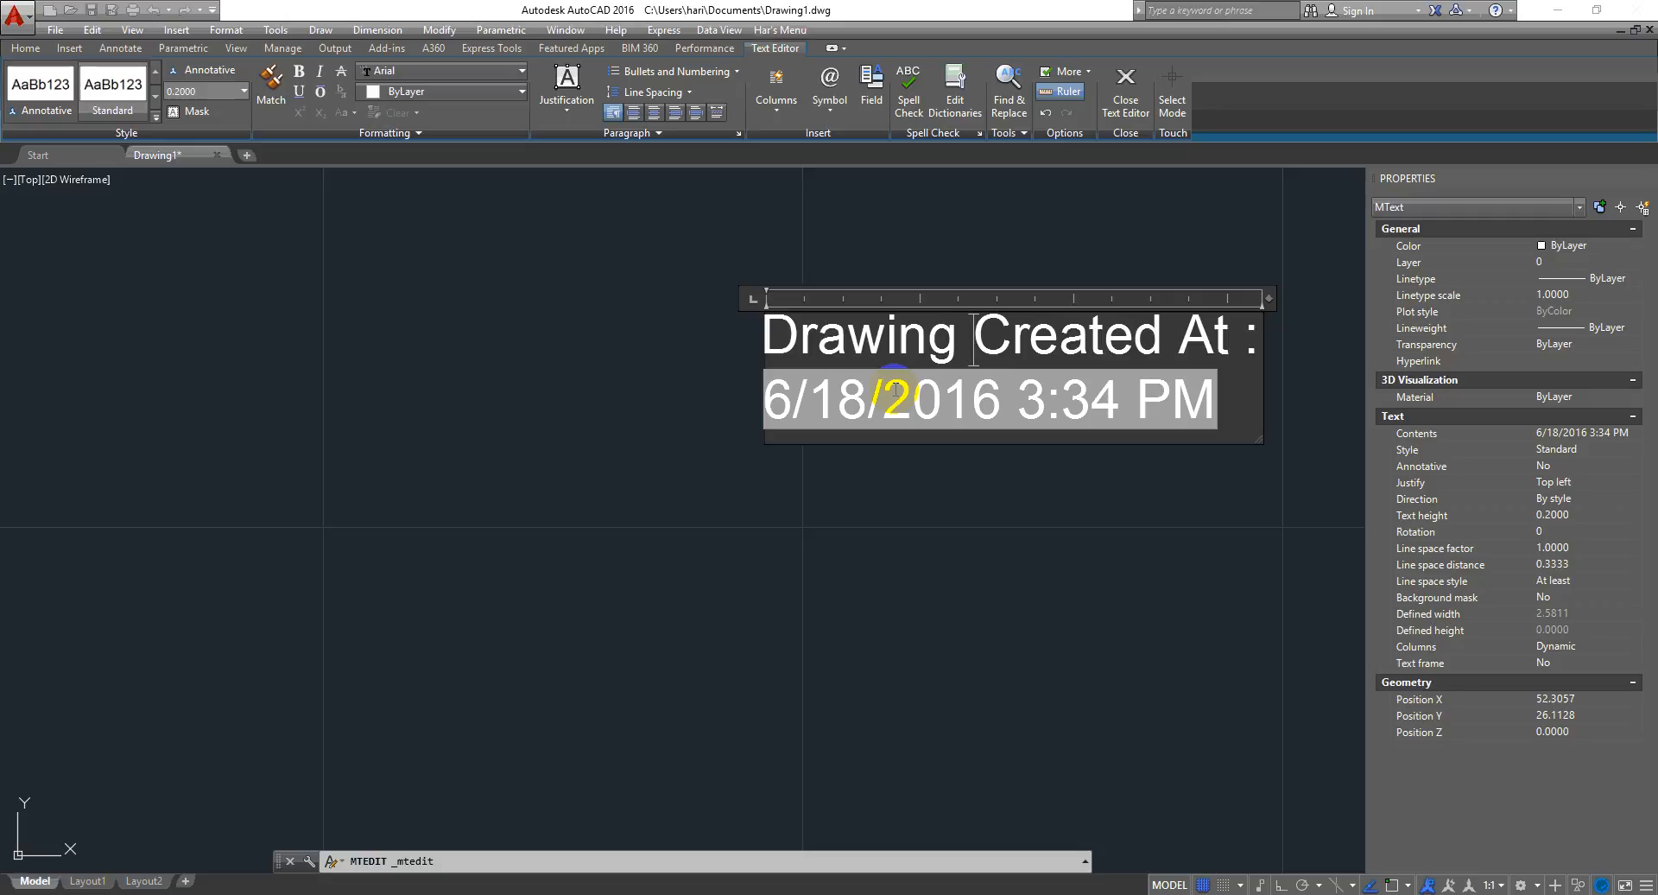
# - Widen the text box so the label and date sit on one line, then close the editor
pyautogui.moveTo(981, 527); pyautogui.dragTo(760, 550, button='middle')
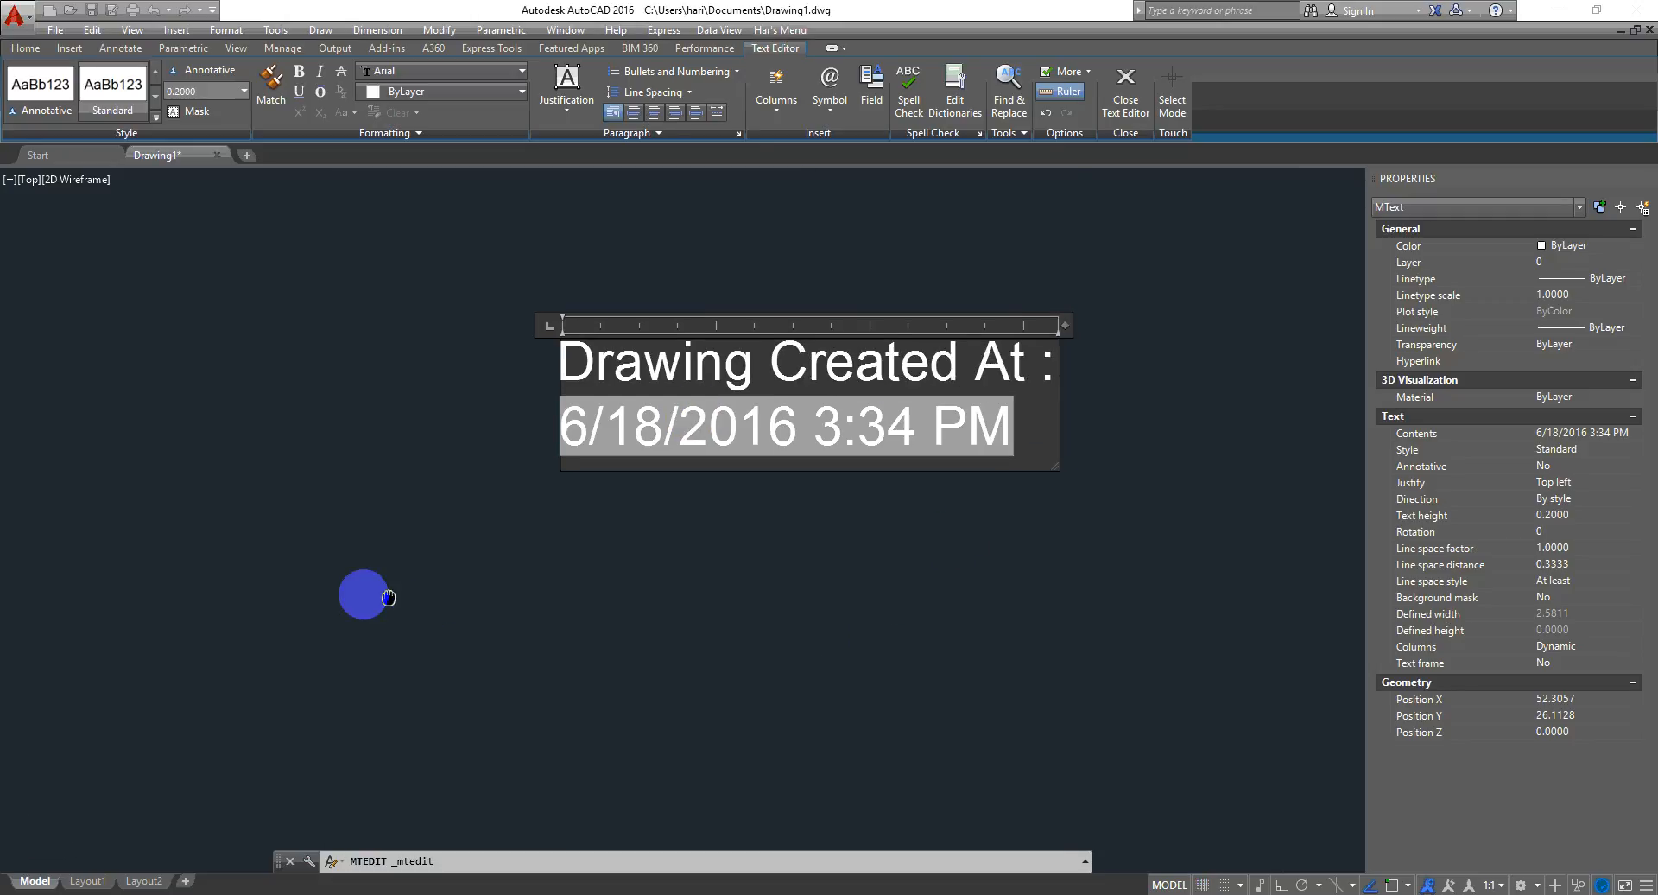
pyautogui.moveTo(859, 507); pyautogui.dragTo(380, 522, button='middle')
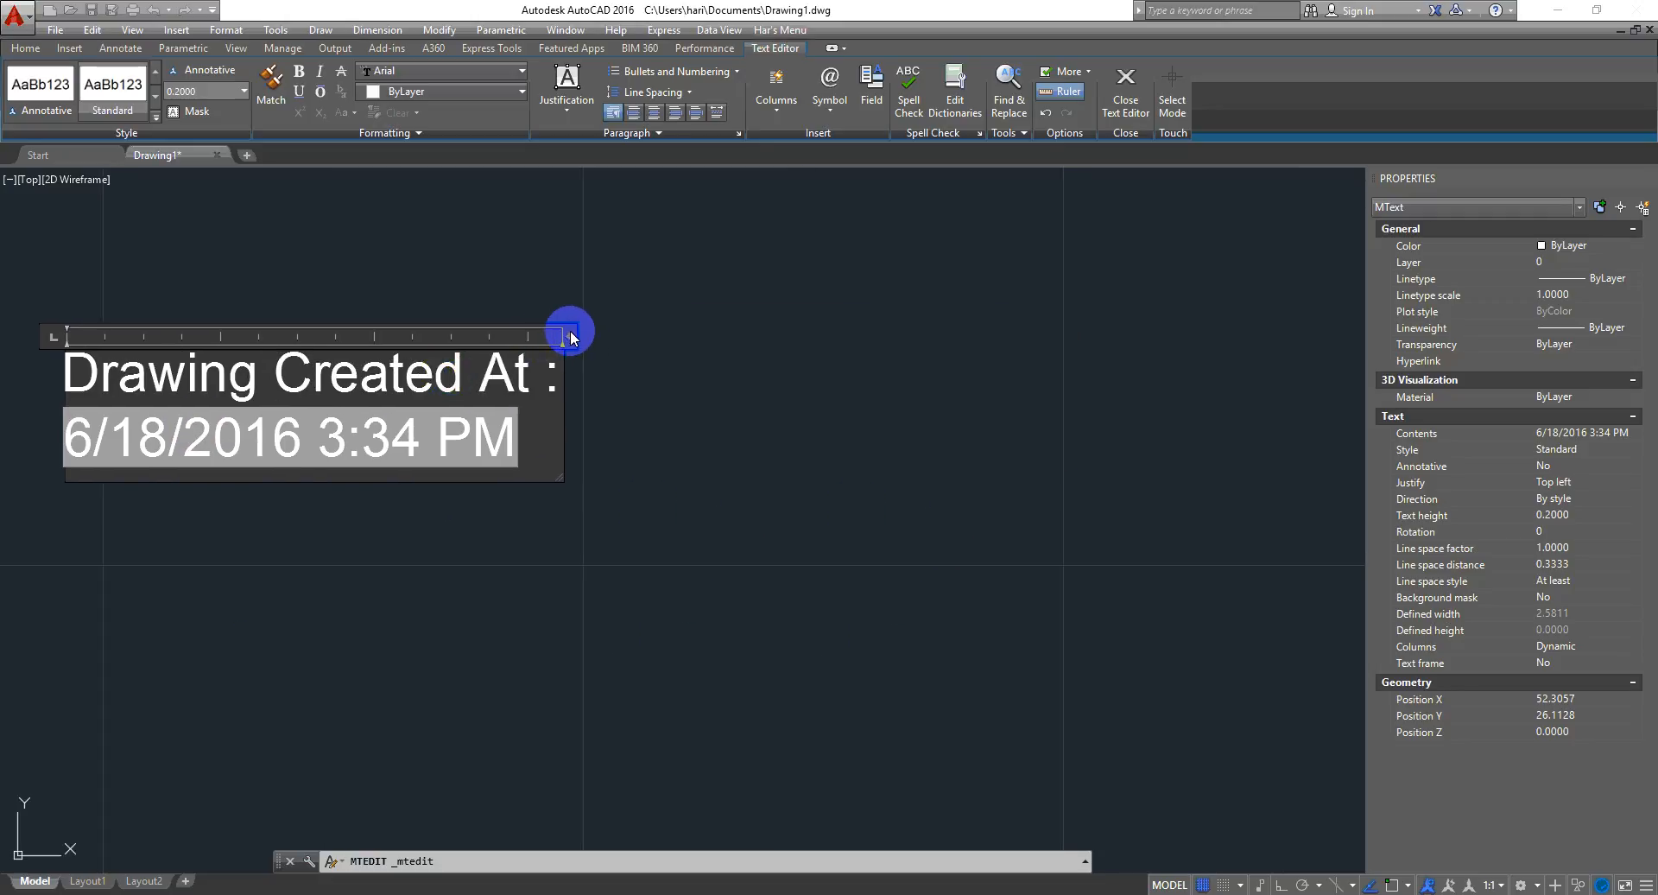
pyautogui.moveTo(565, 335)
pyautogui.mouseDown()
pyautogui.moveTo(962, 344)
pyautogui.moveTo(1265, 323)
pyautogui.mouseUp()
pyautogui.click(885, 514)
pyautogui.scroll(-2, 646, 415)
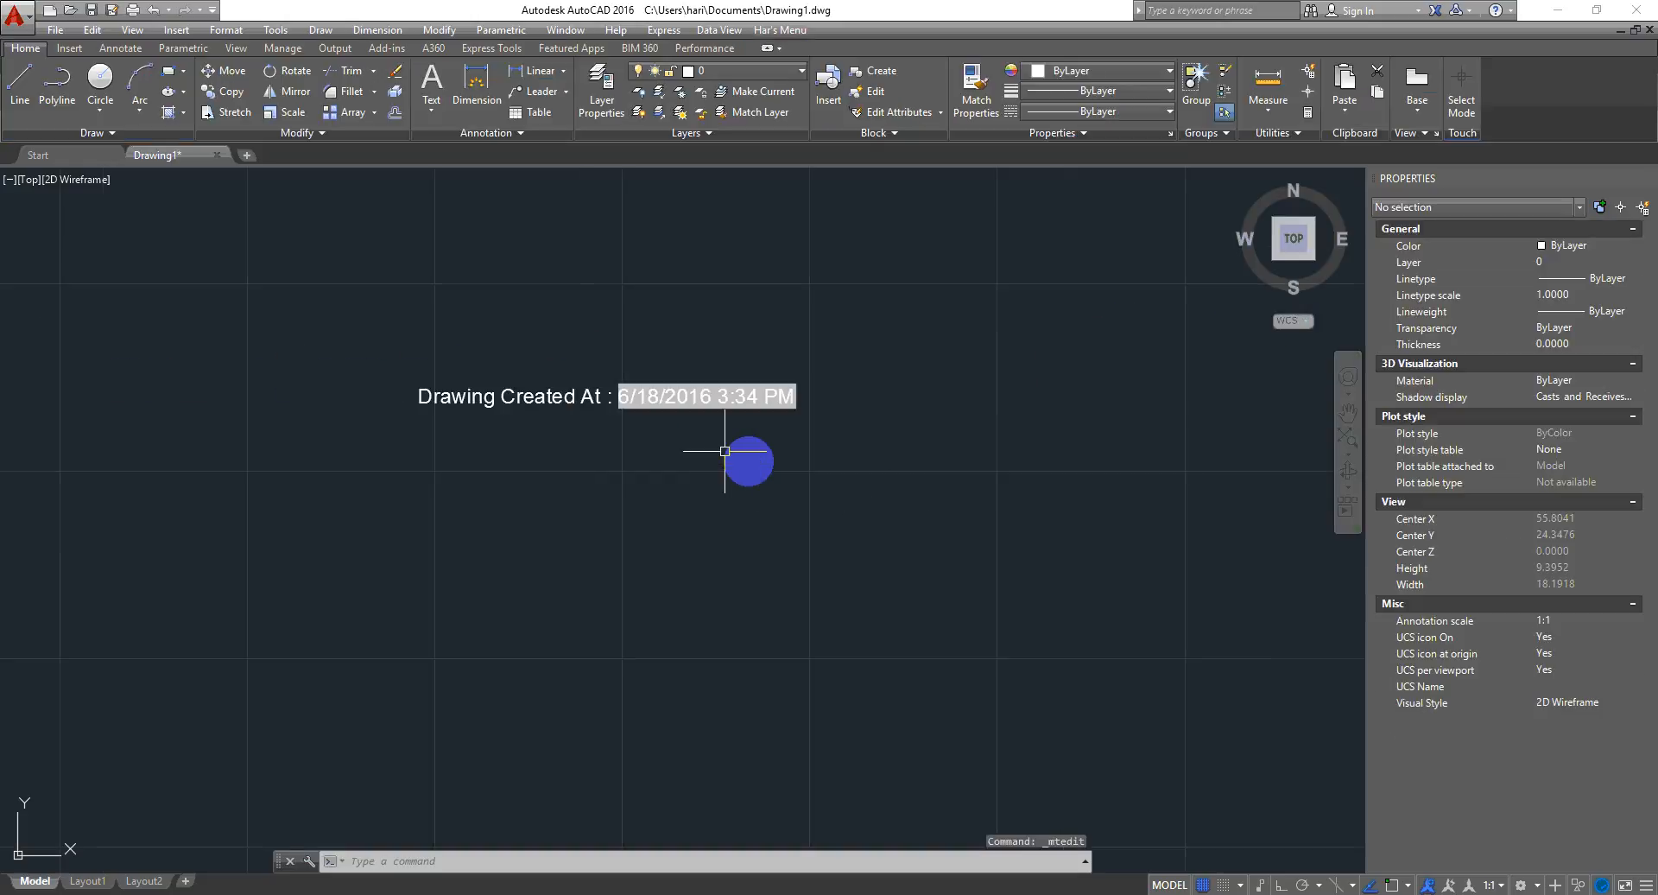
# - Copy the Drawing Created At text straight downward with Ortho on, placing the copy just below it
pyautogui.moveTo(748, 461); pyautogui.dragTo(614, 383, button='middle')
pyautogui.scroll(2, 570, 332)
pyautogui.click(664, 240)
pyautogui.click(521, 404)
pyautogui.moveTo(722, 442); pyautogui.dragTo(632, 357, button='middle')
pyautogui.write('co')
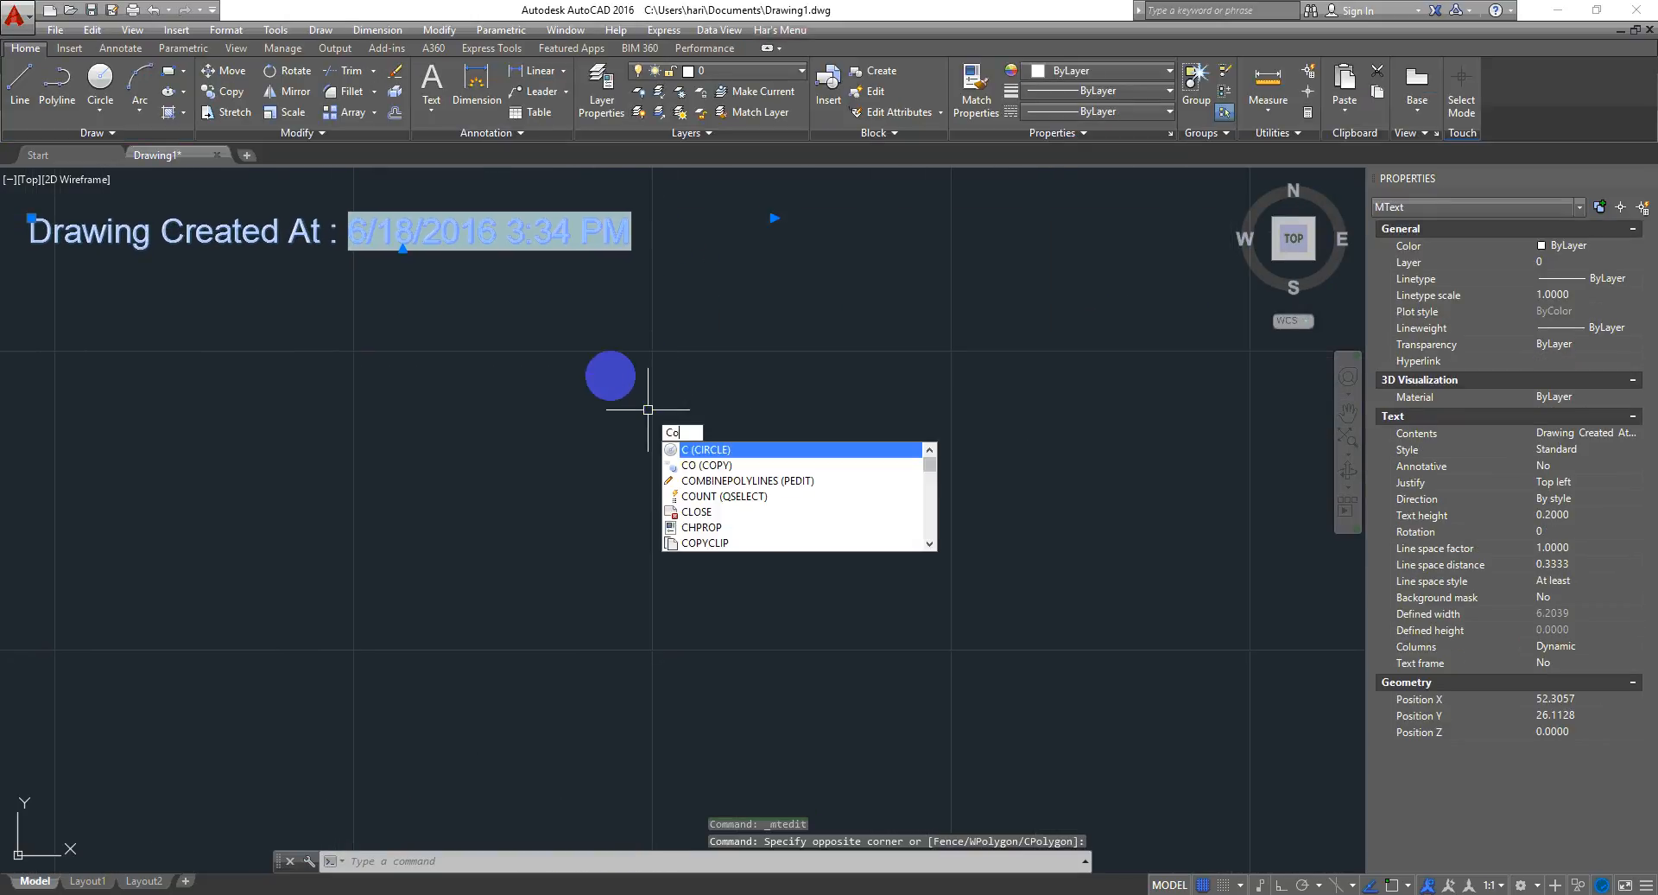
pyautogui.press('Return')
pyautogui.click(741, 289)
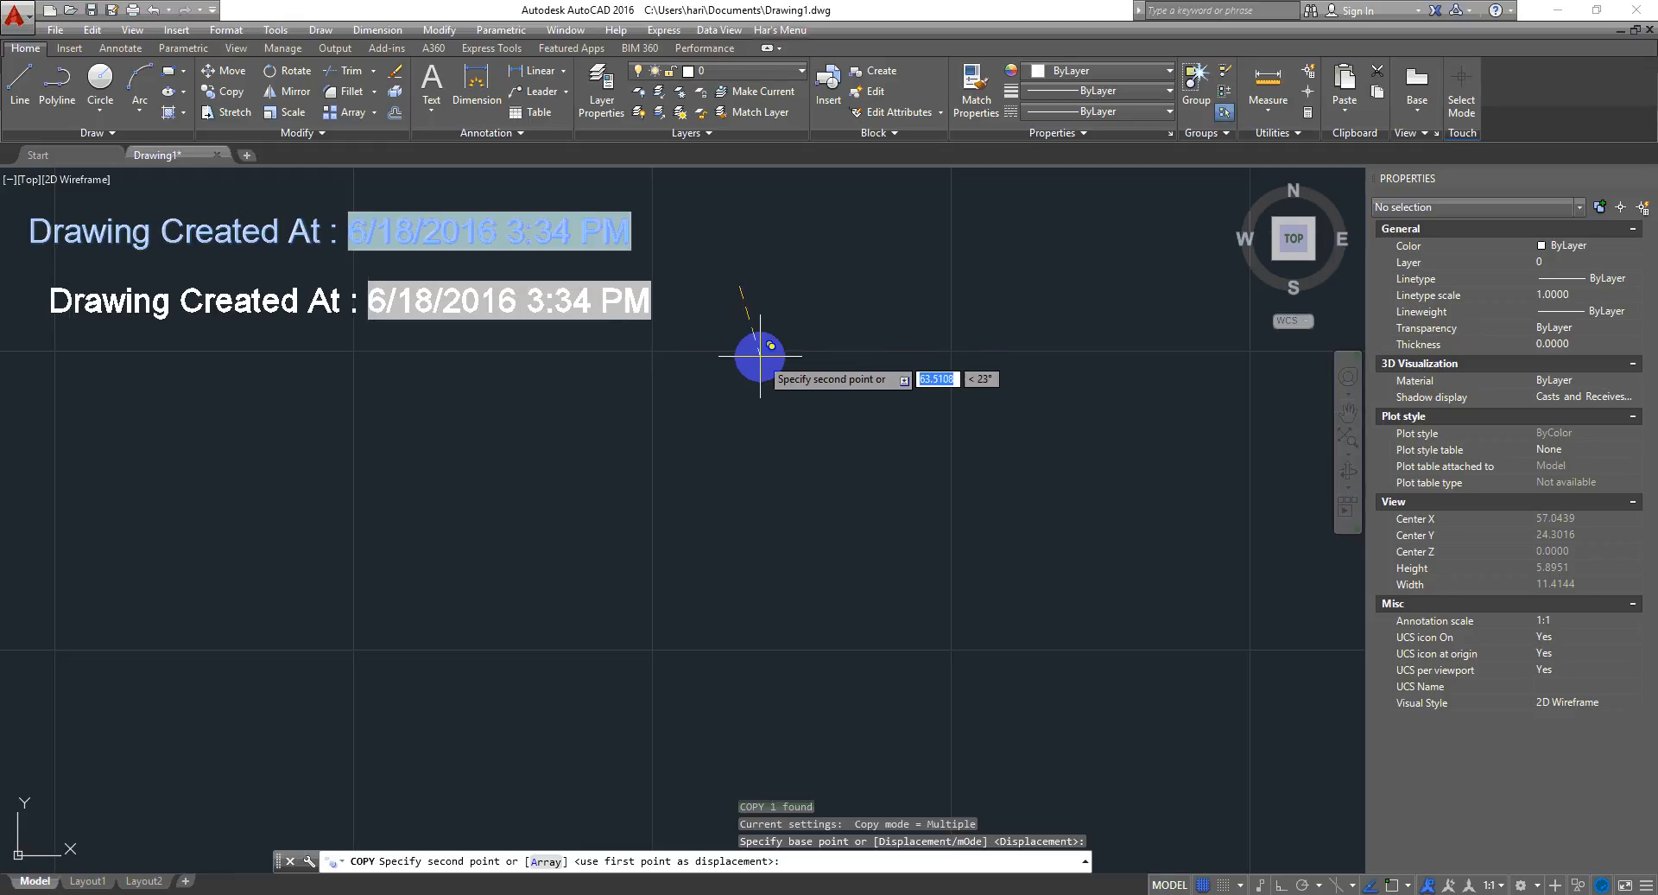
pyautogui.press('F8')
pyautogui.click(743, 345)
pyautogui.press('Escape')
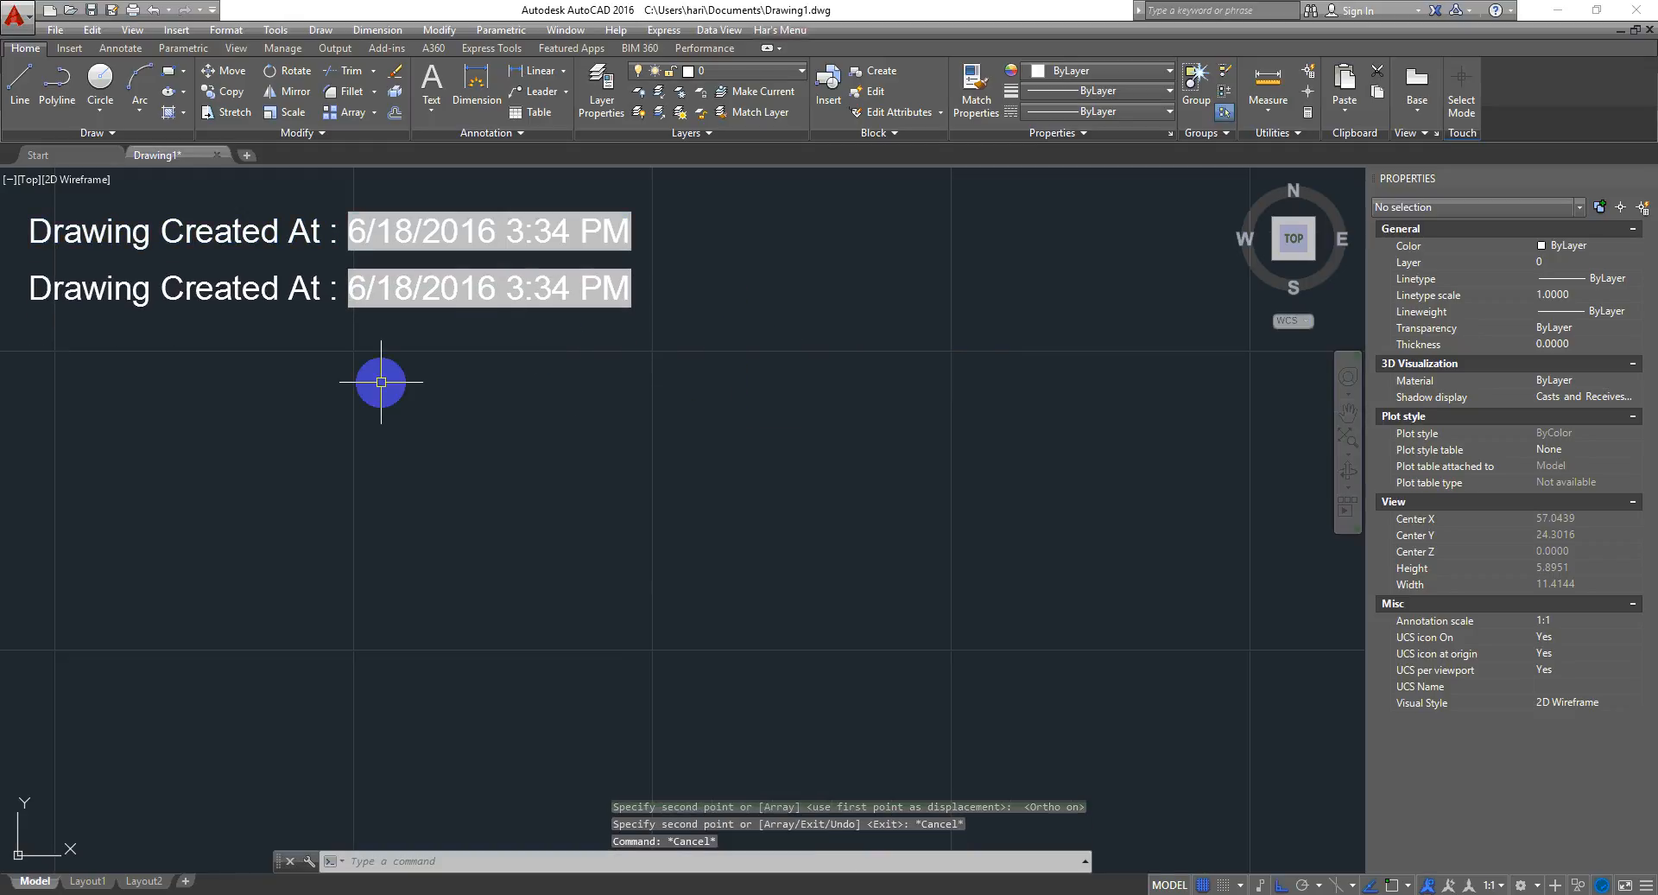
# - Change the copy's field to the Date field and replace its label with "Current Date", then close the editor
pyautogui.doubleClick(315, 285)
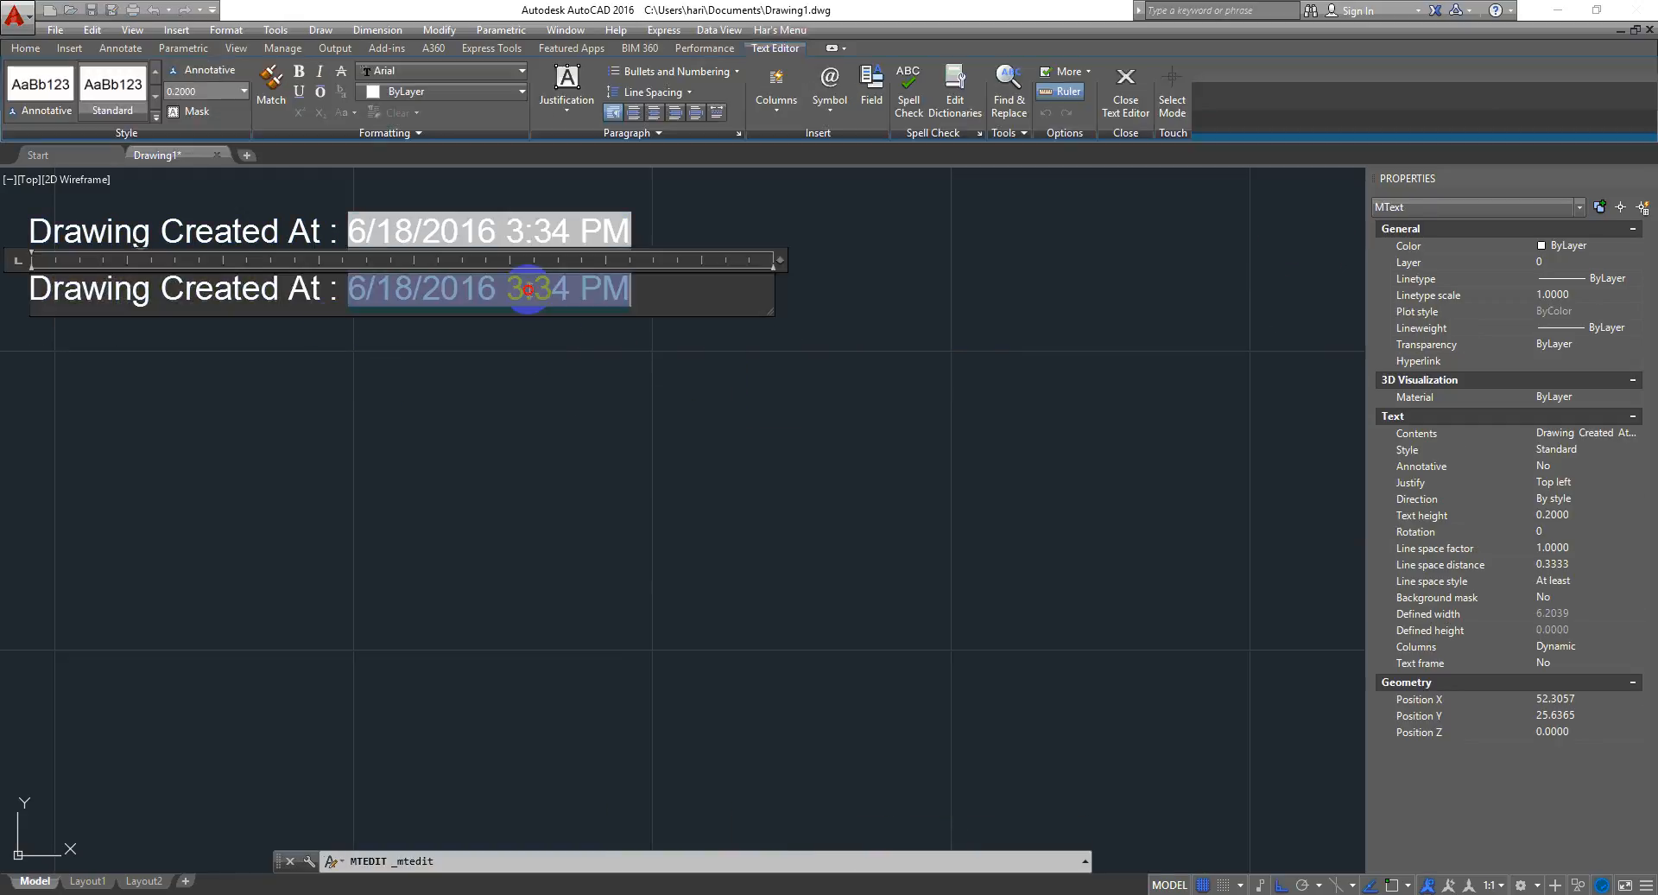
pyautogui.doubleClick(528, 290)
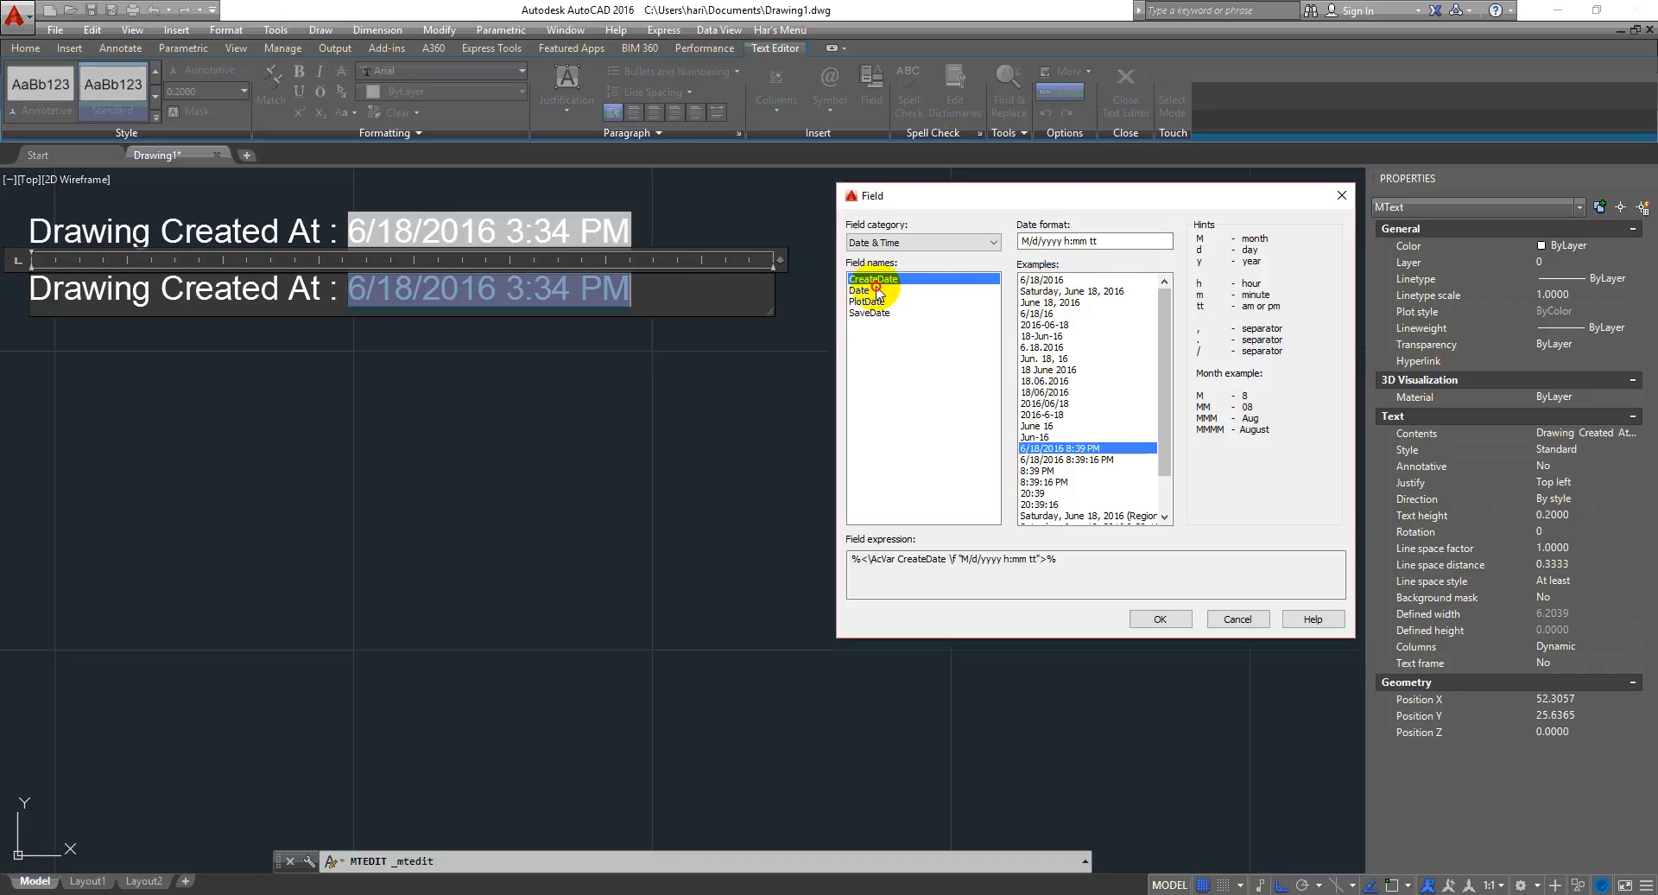
pyautogui.click(878, 291)
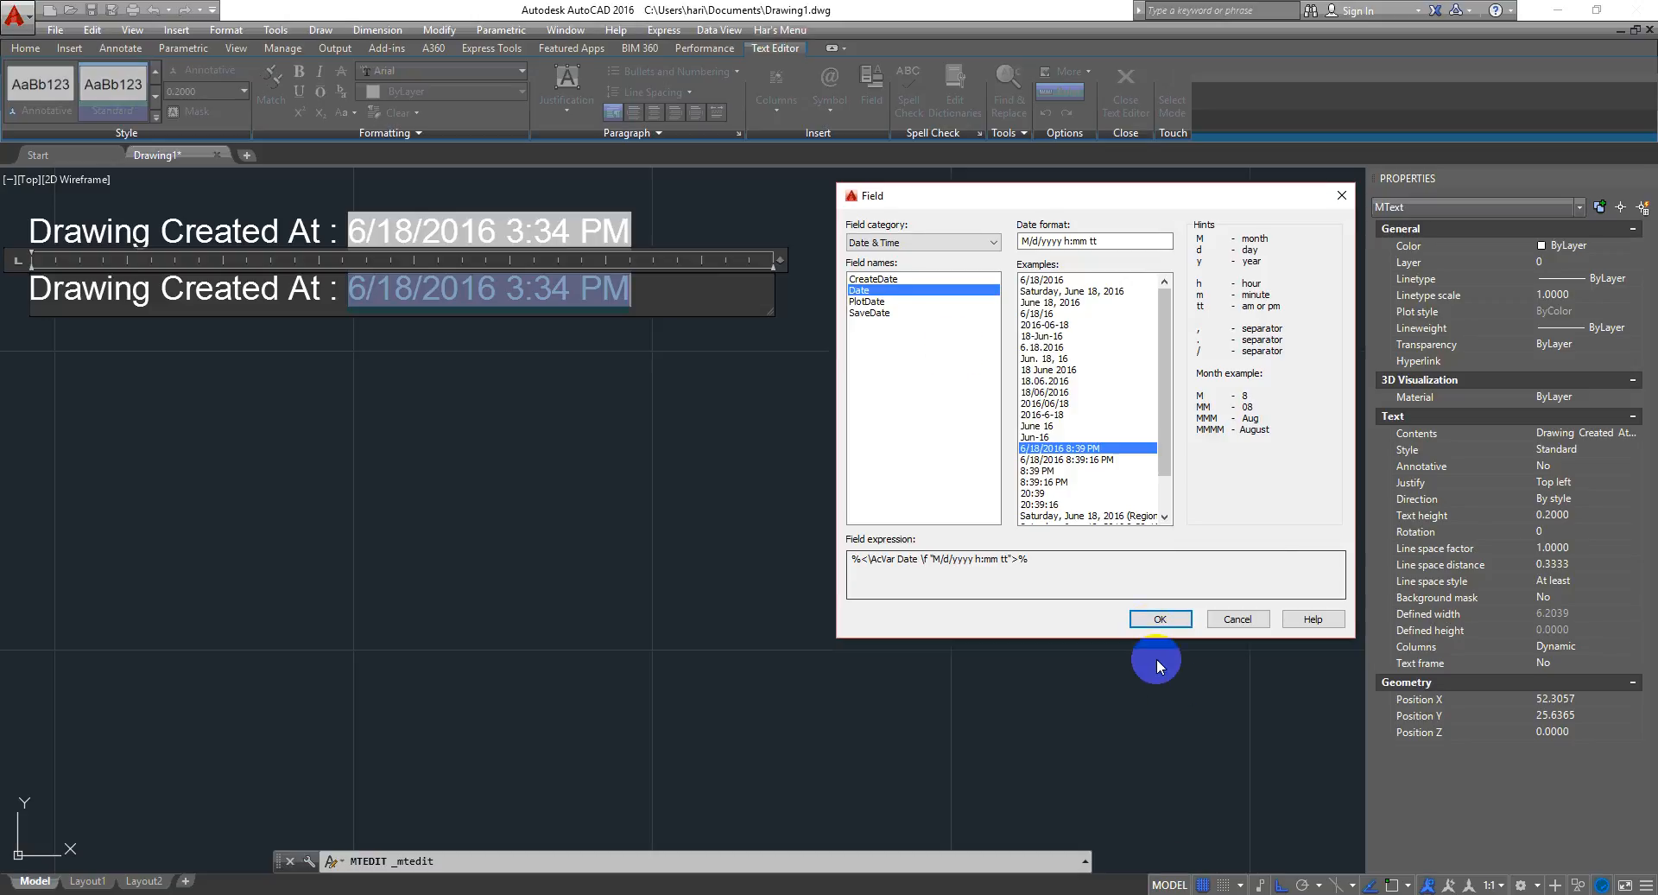
pyautogui.click(1159, 619)
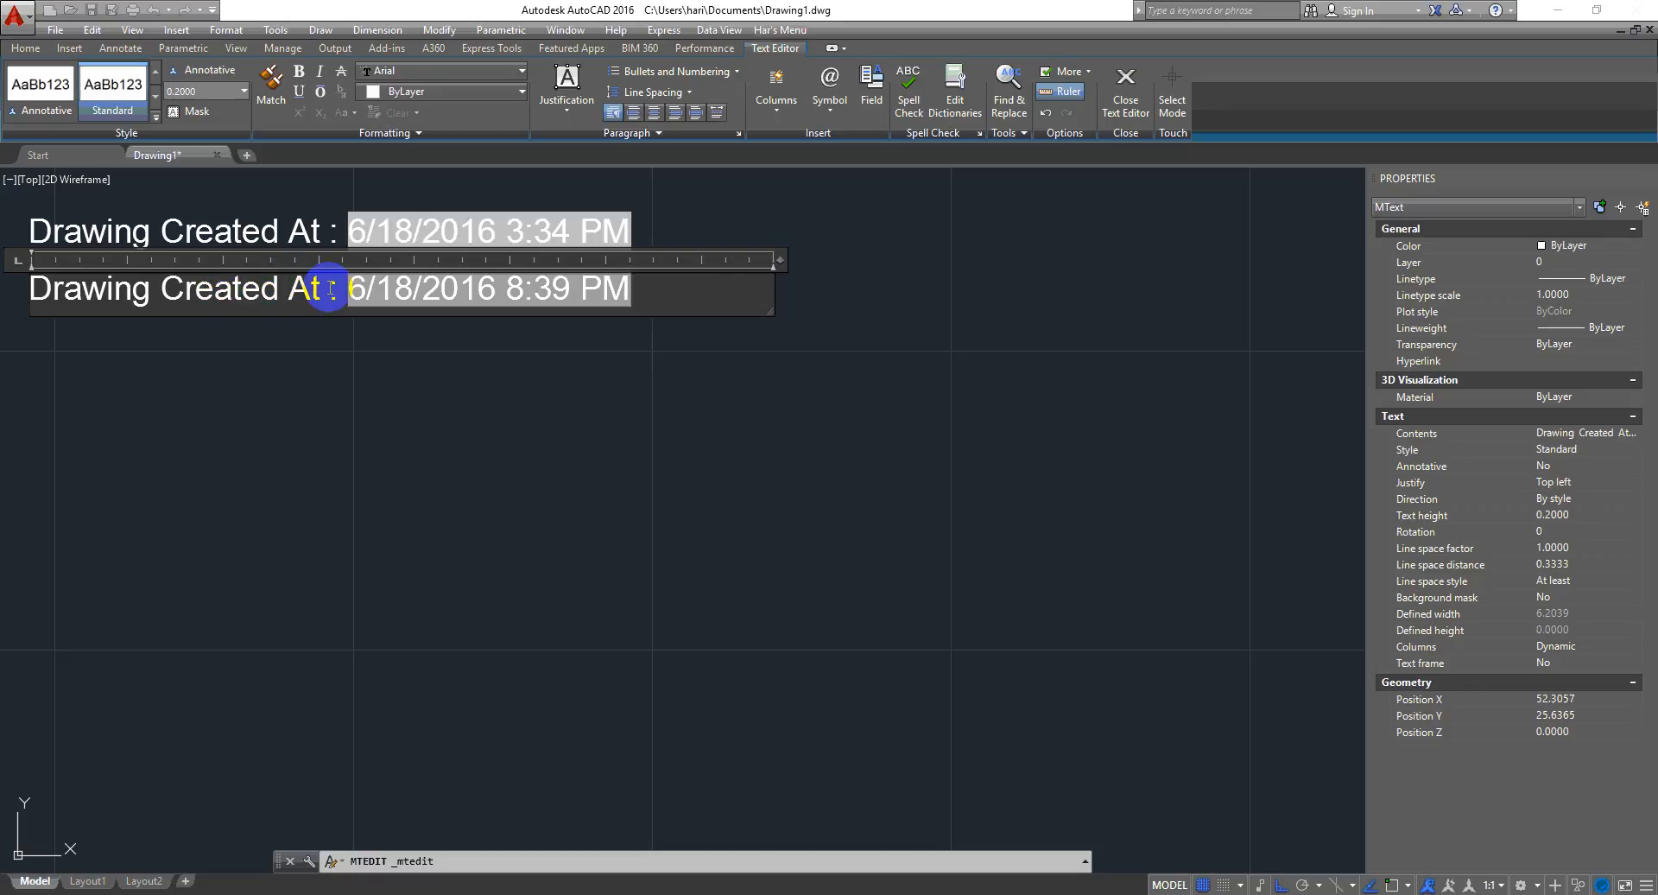
pyautogui.moveTo(316, 288); pyautogui.dragTo(2, 293)
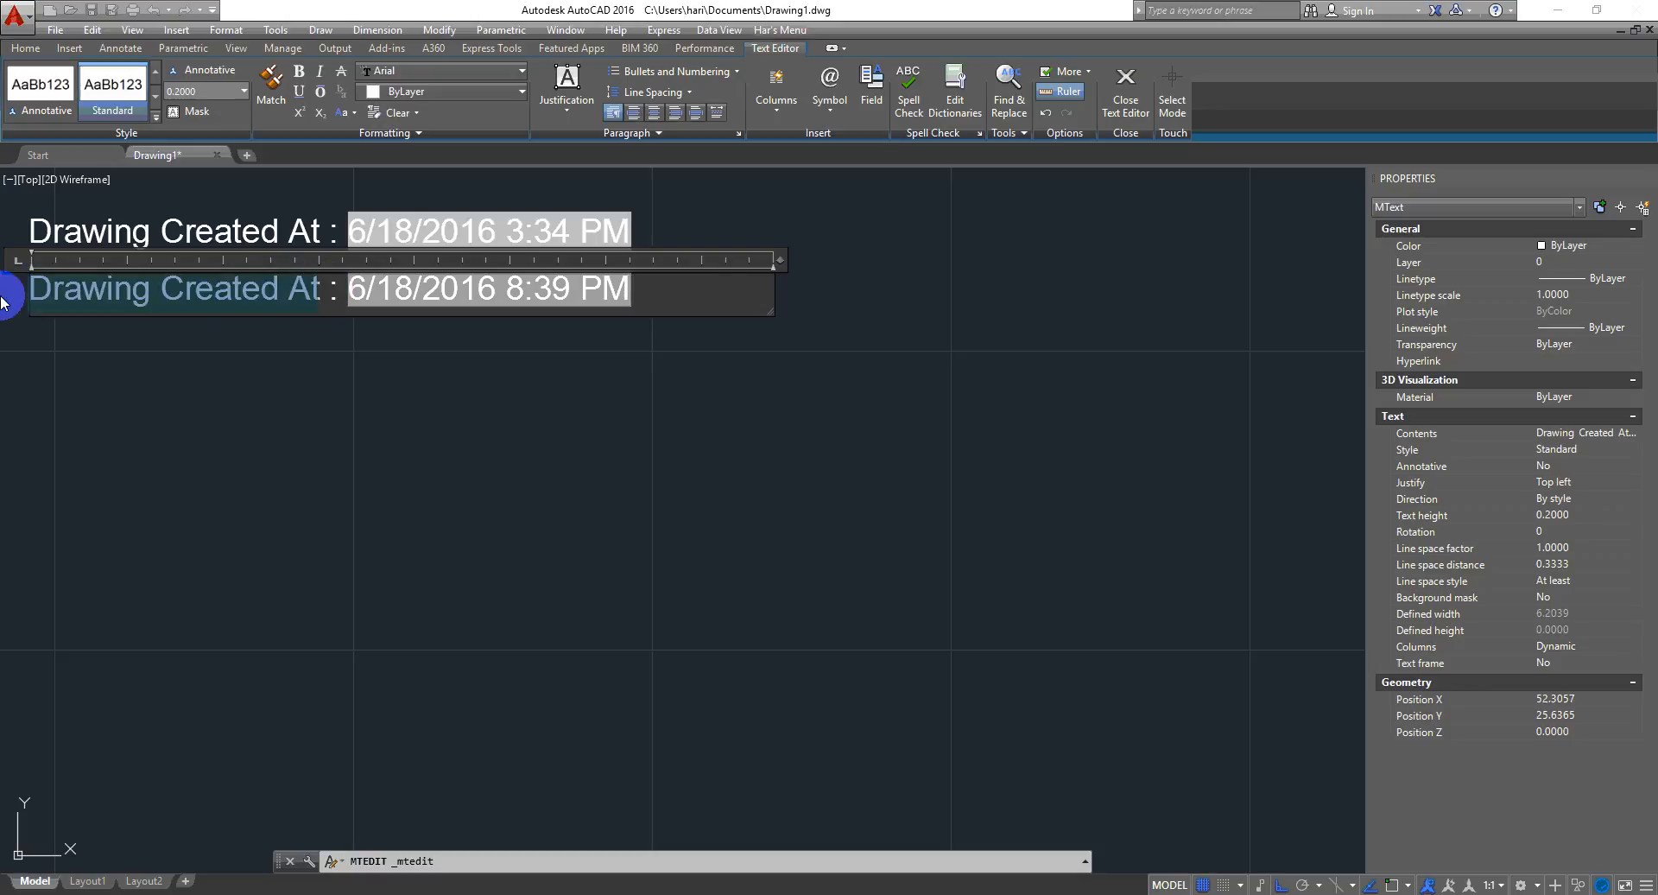
pyautogui.write('Current')
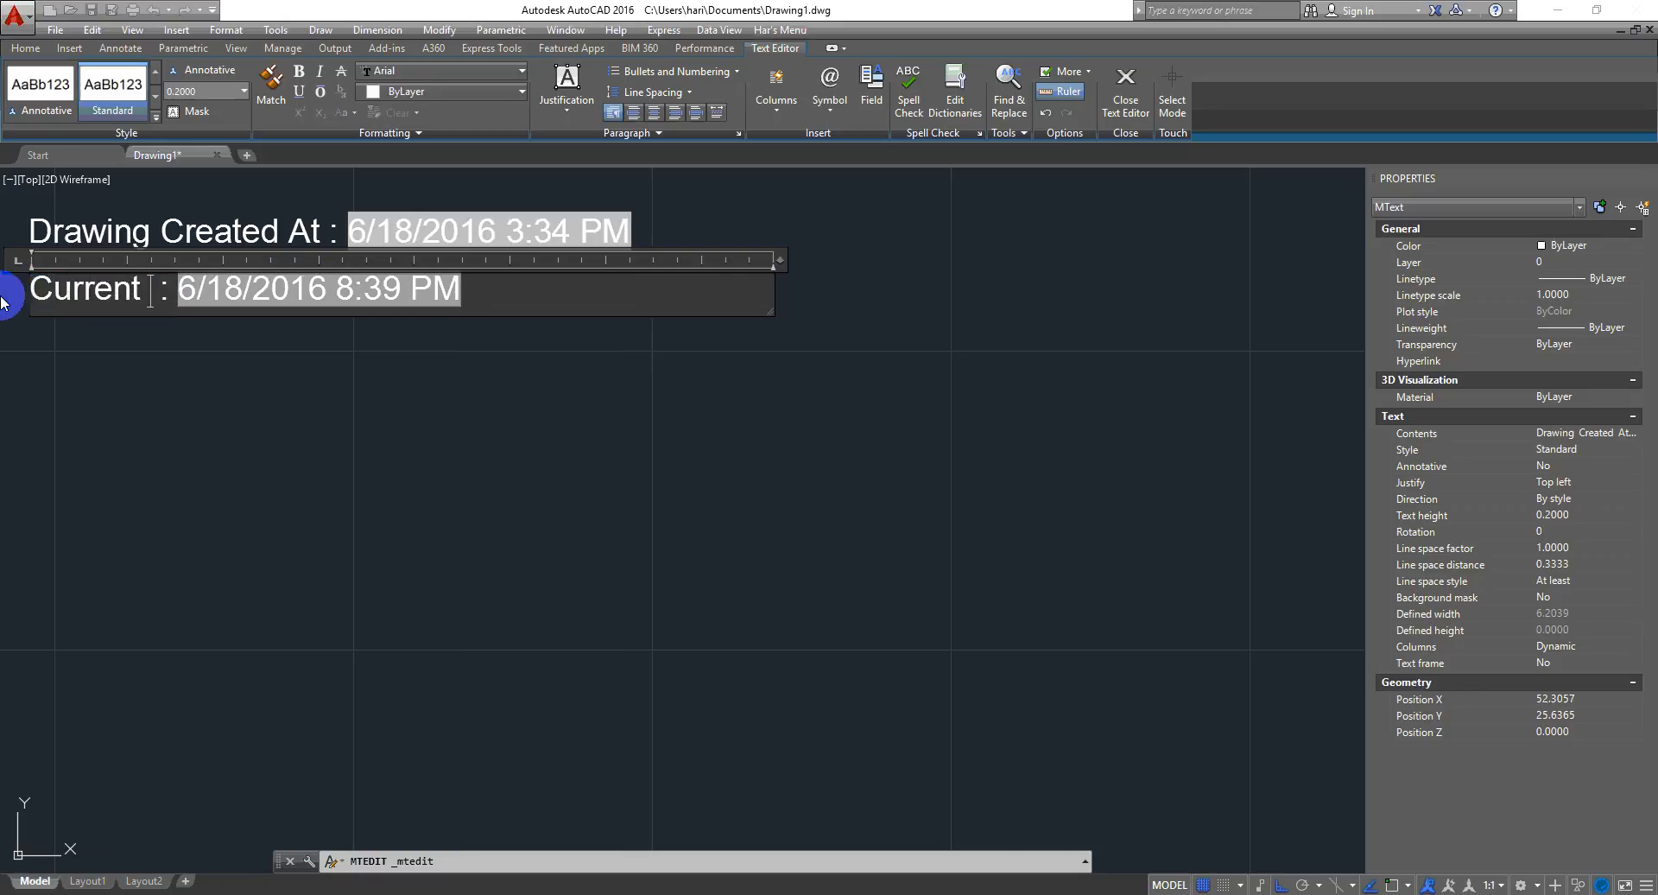
pyautogui.write(' Date')
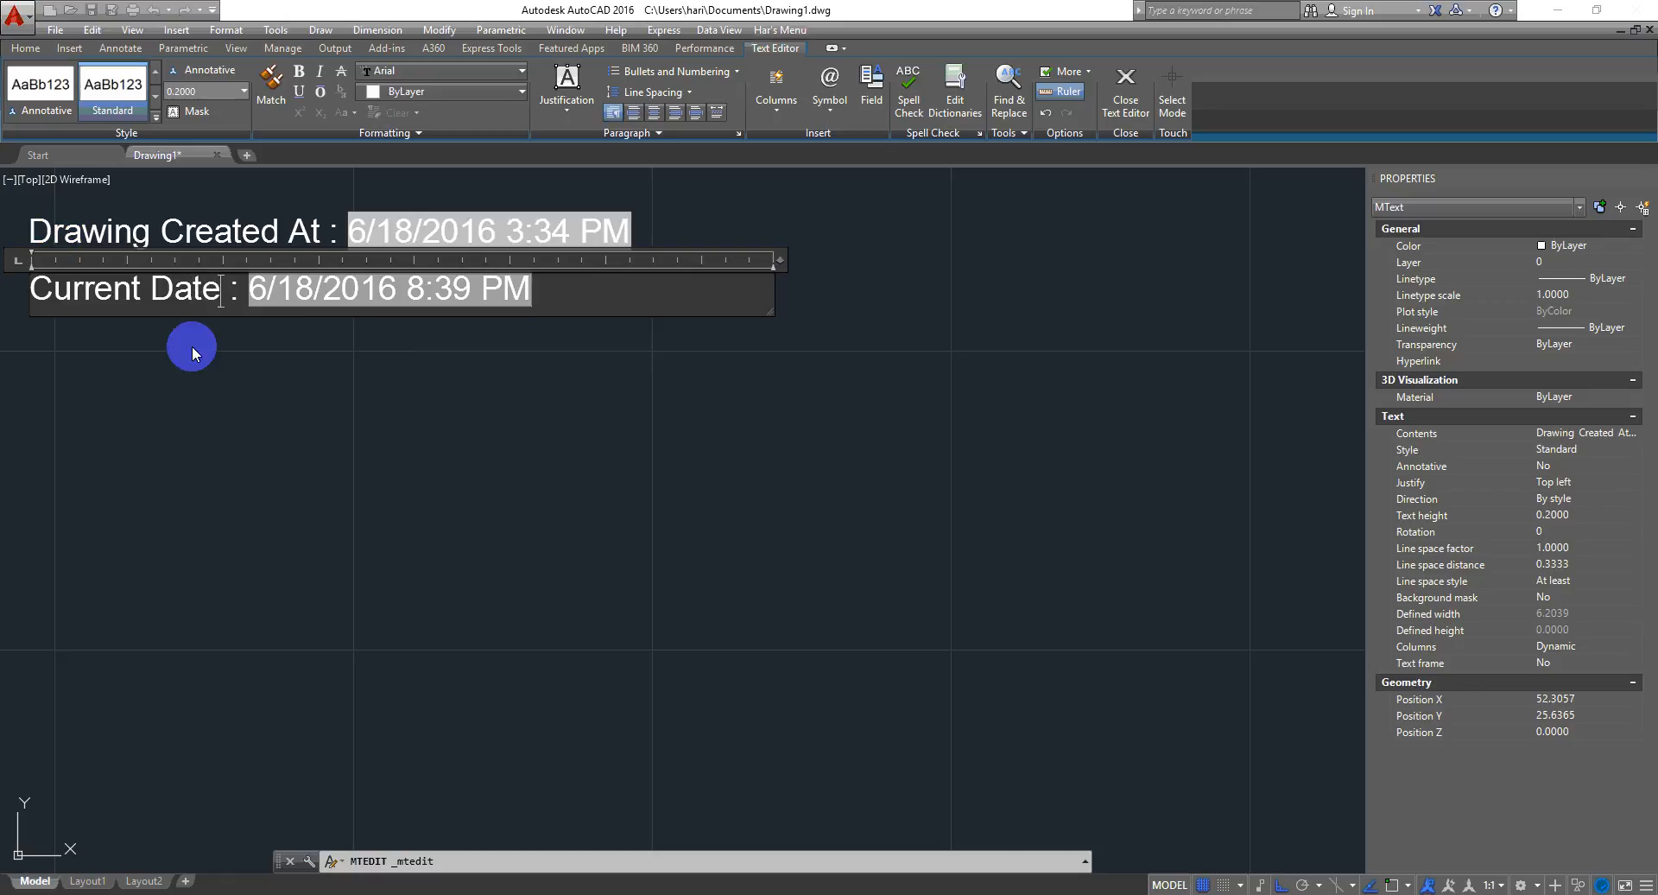
pyautogui.click(259, 415)
# - Copy the Current Date text straight down, placing the copy just below it
pyautogui.click(573, 298)
pyautogui.click(378, 346)
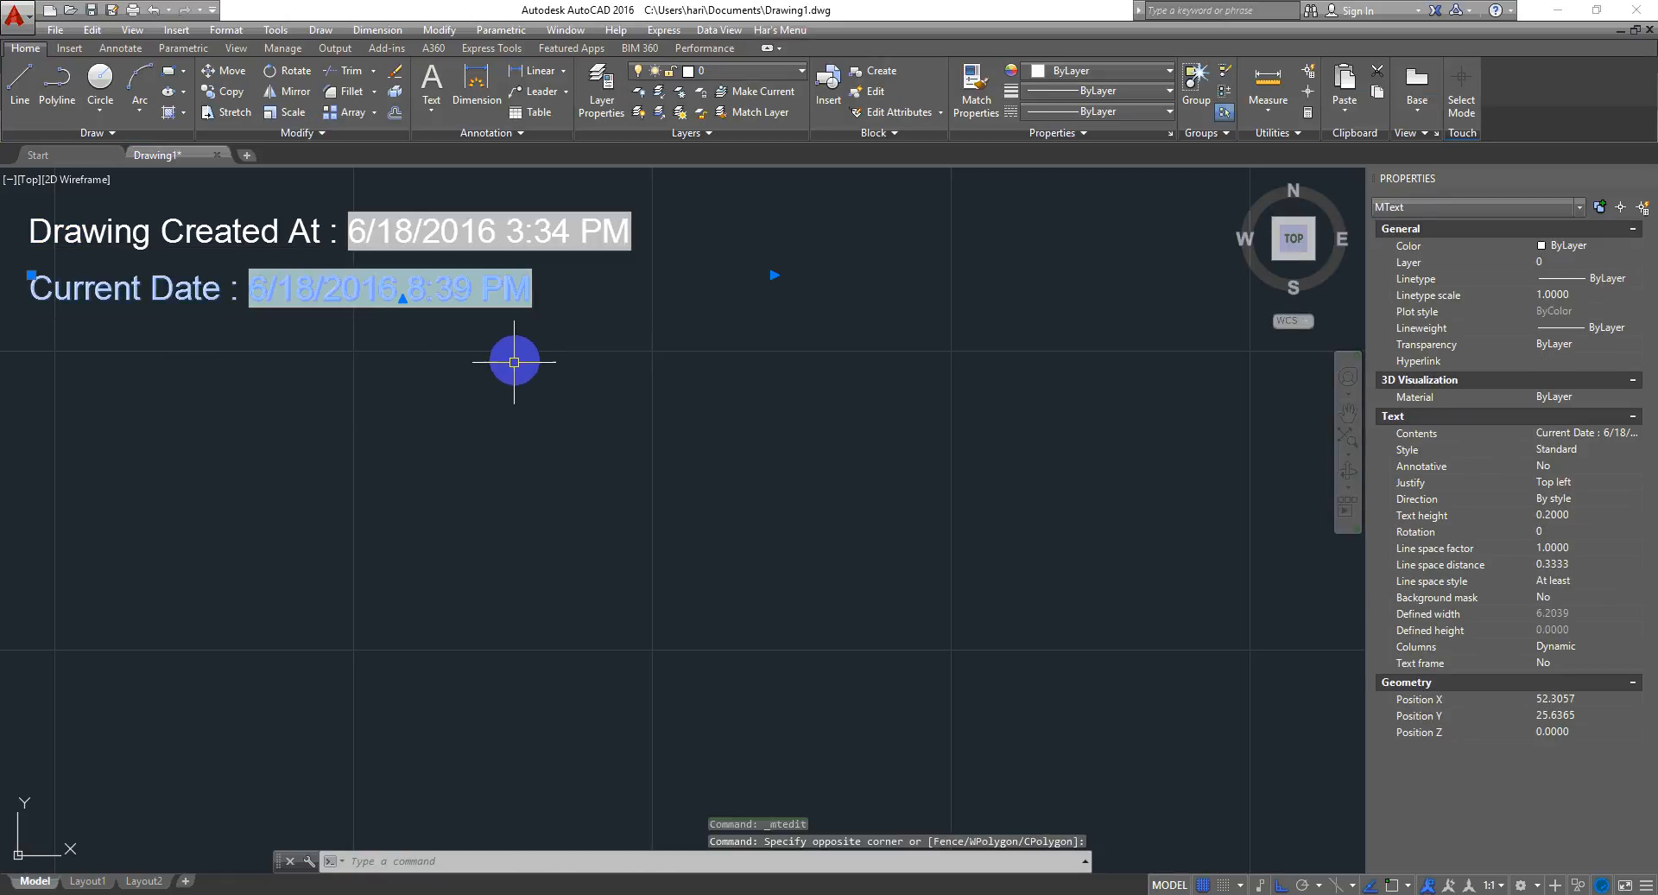
pyautogui.write('o')
pyautogui.press('Return')
pyautogui.click(654, 280)
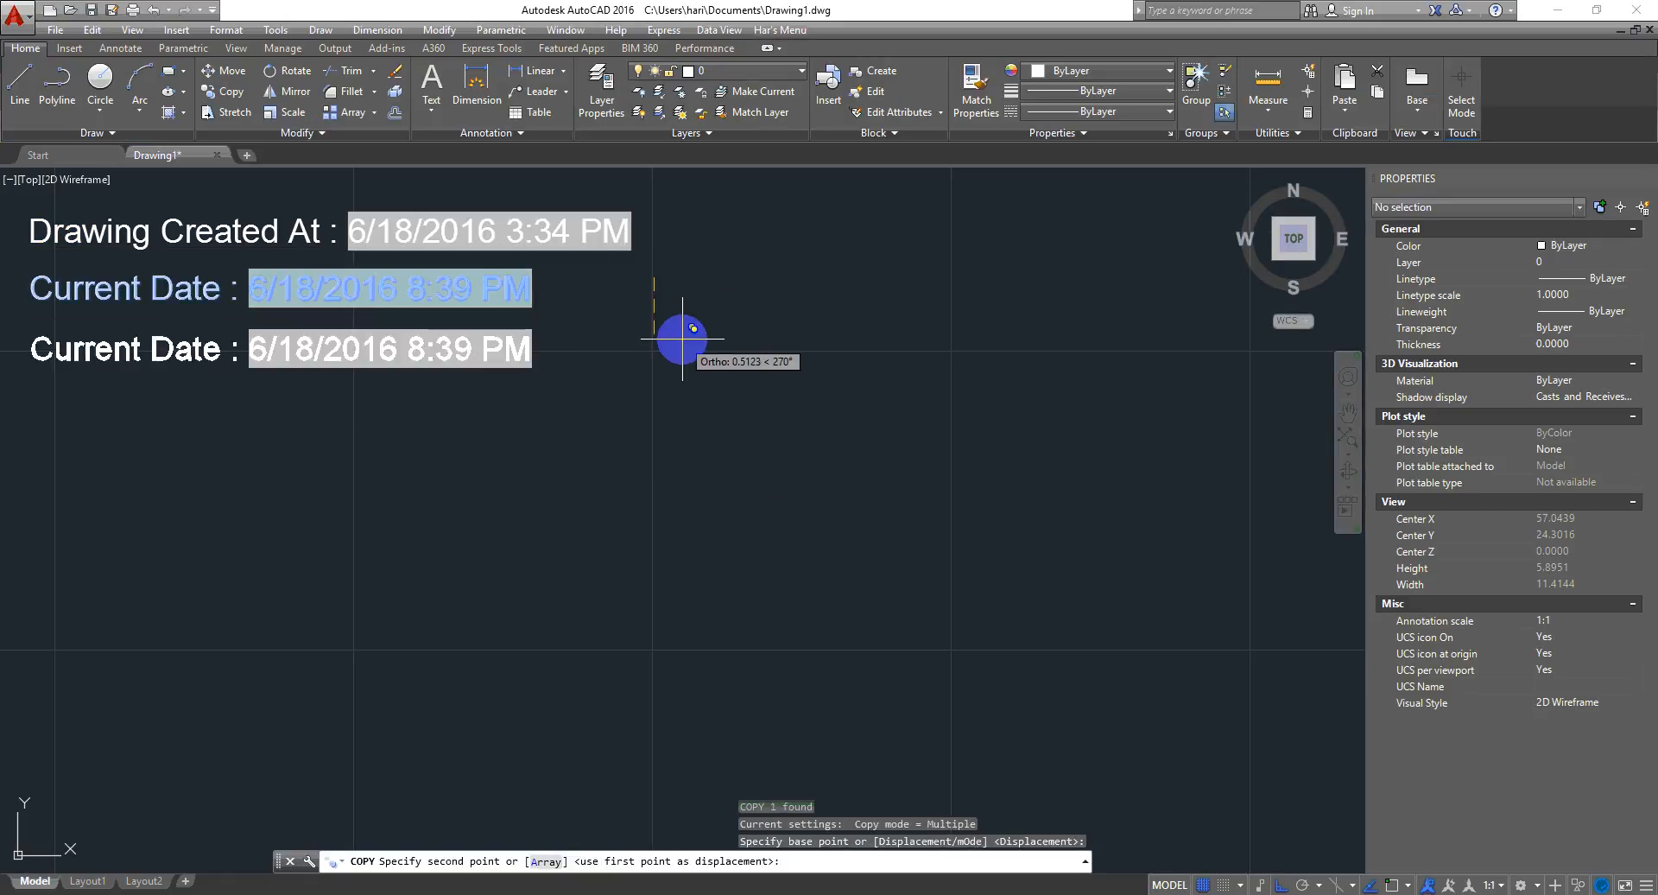
pyautogui.click(682, 339)
# - Edit the newest copy's field and switch it to the PlotDate field
pyautogui.doubleClick(181, 348)
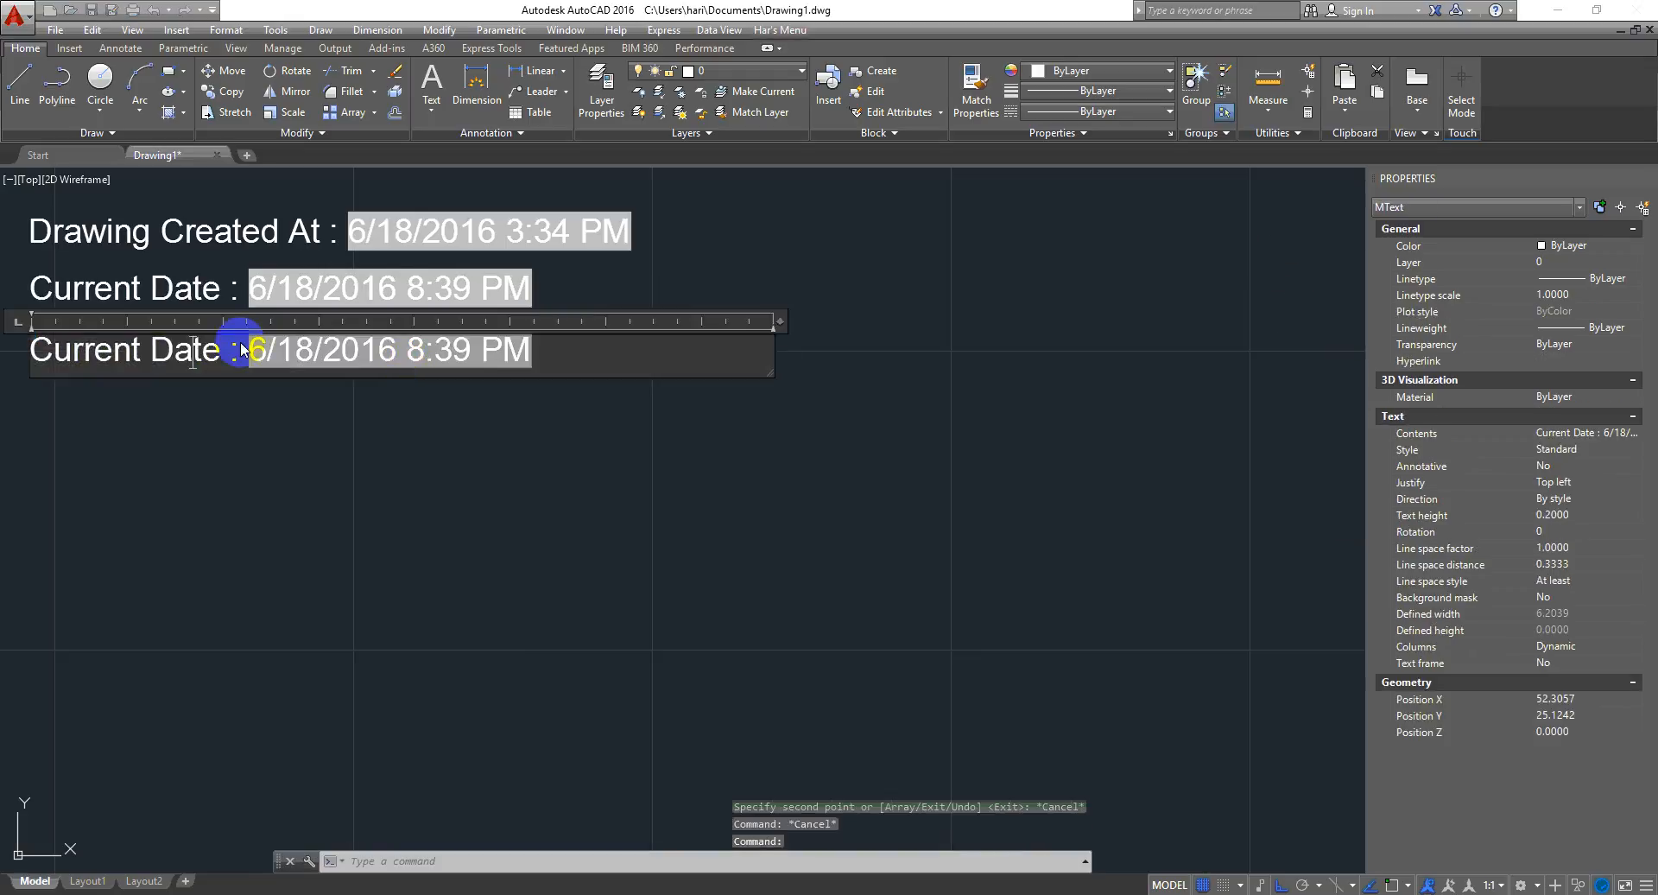
pyautogui.click(396, 354)
pyautogui.doubleClick(397, 355)
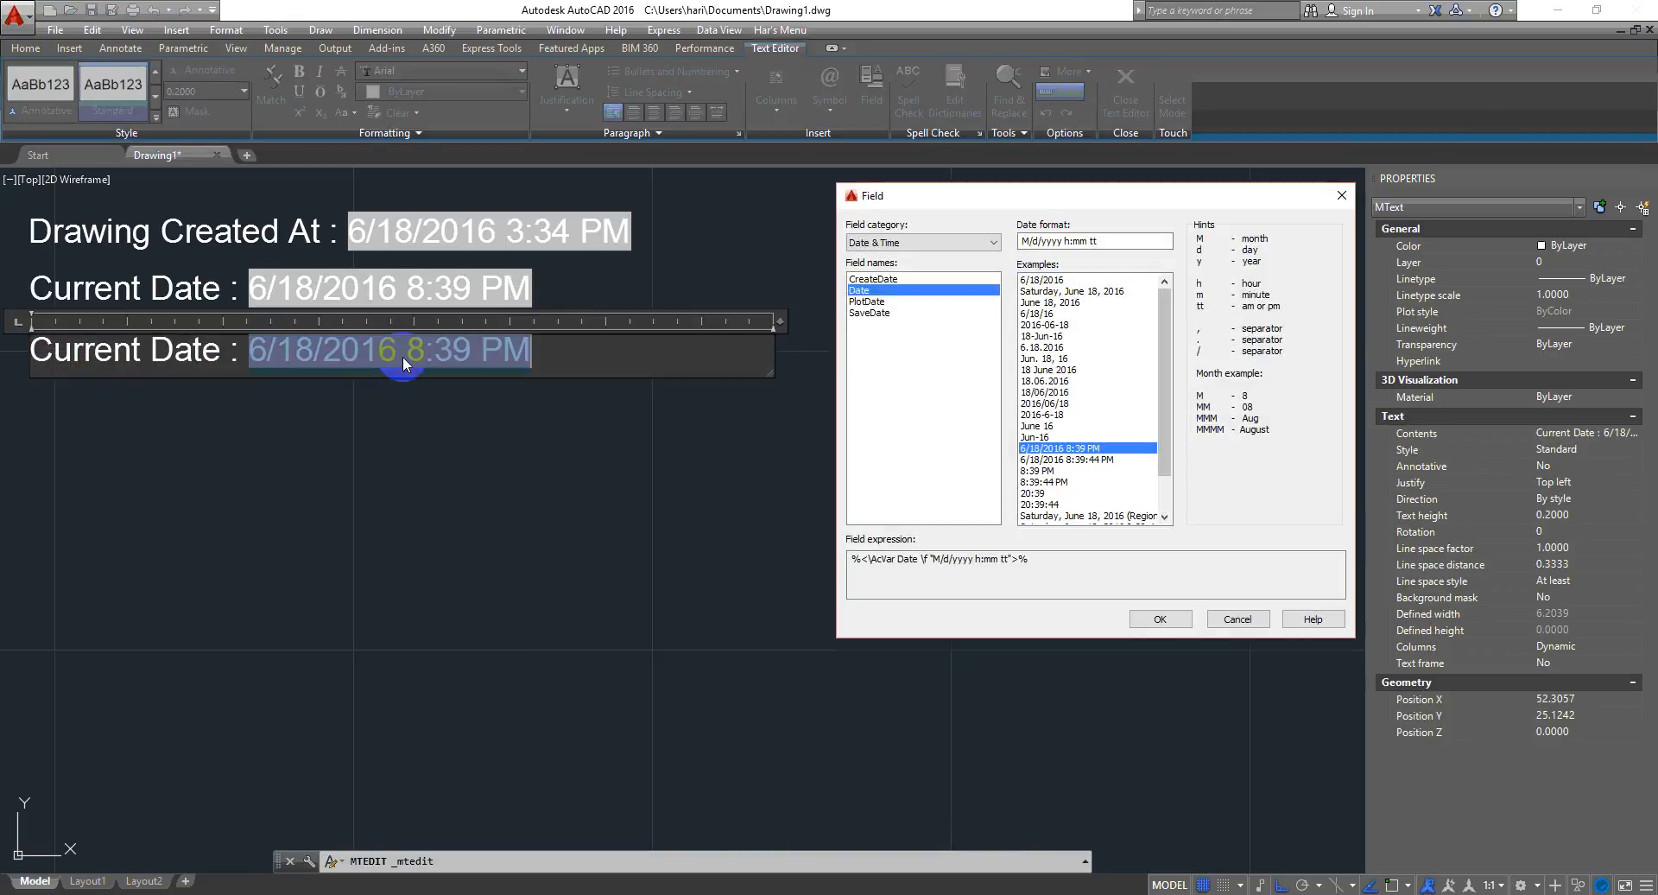
pyautogui.click(874, 303)
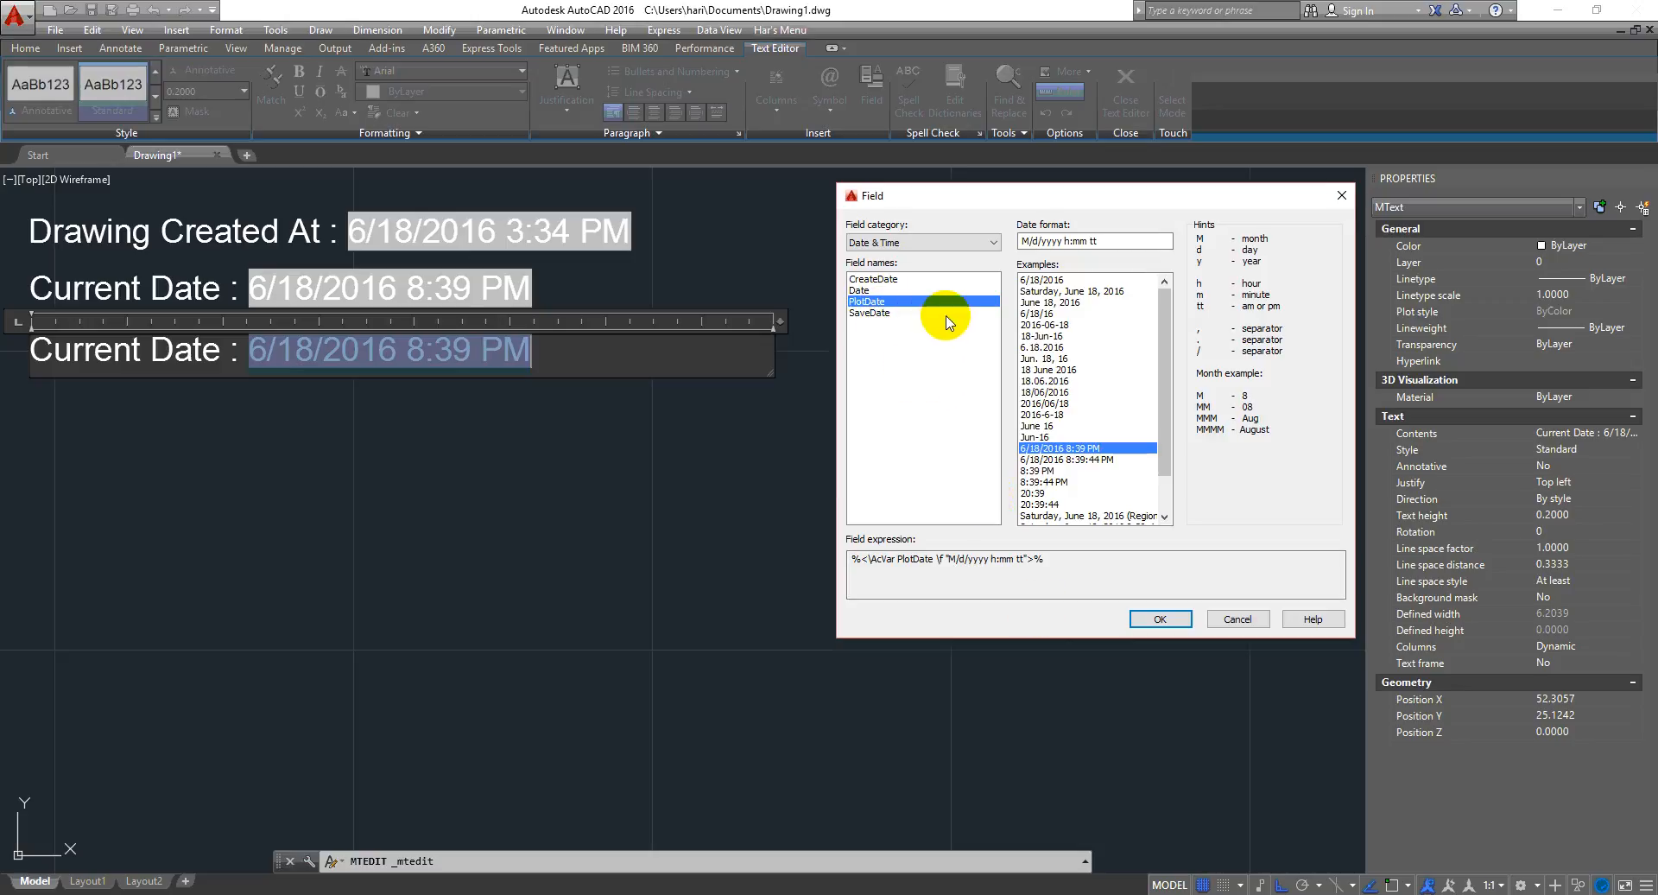
pyautogui.click(1159, 619)
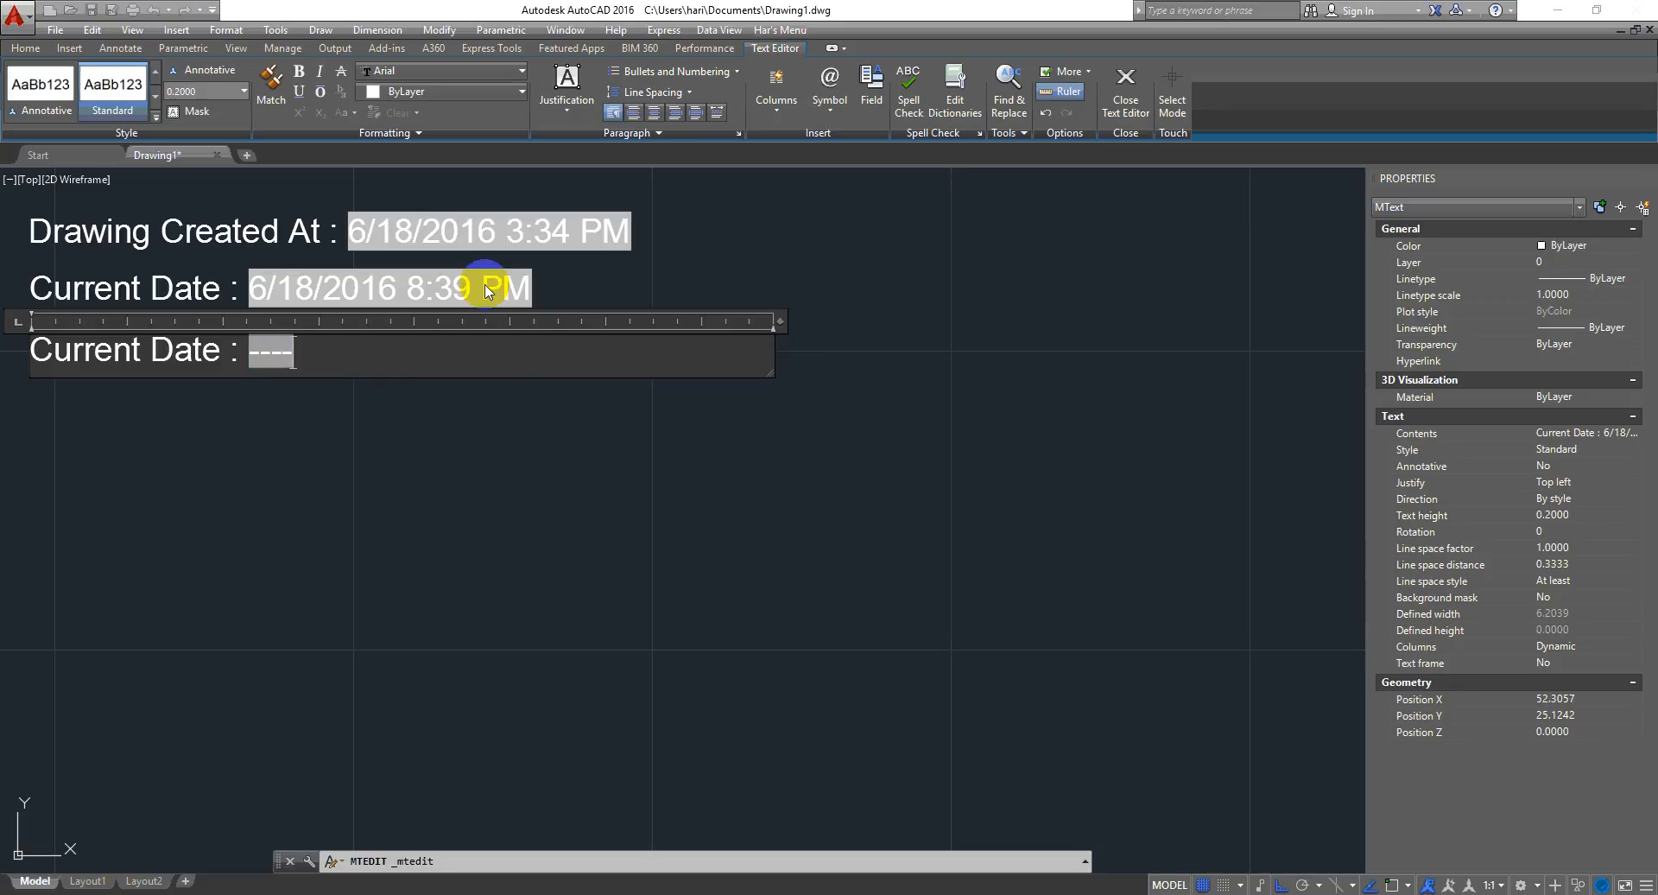
# - Replace the third text's label with "Plt At" and close the text editor
pyautogui.click(272, 425)
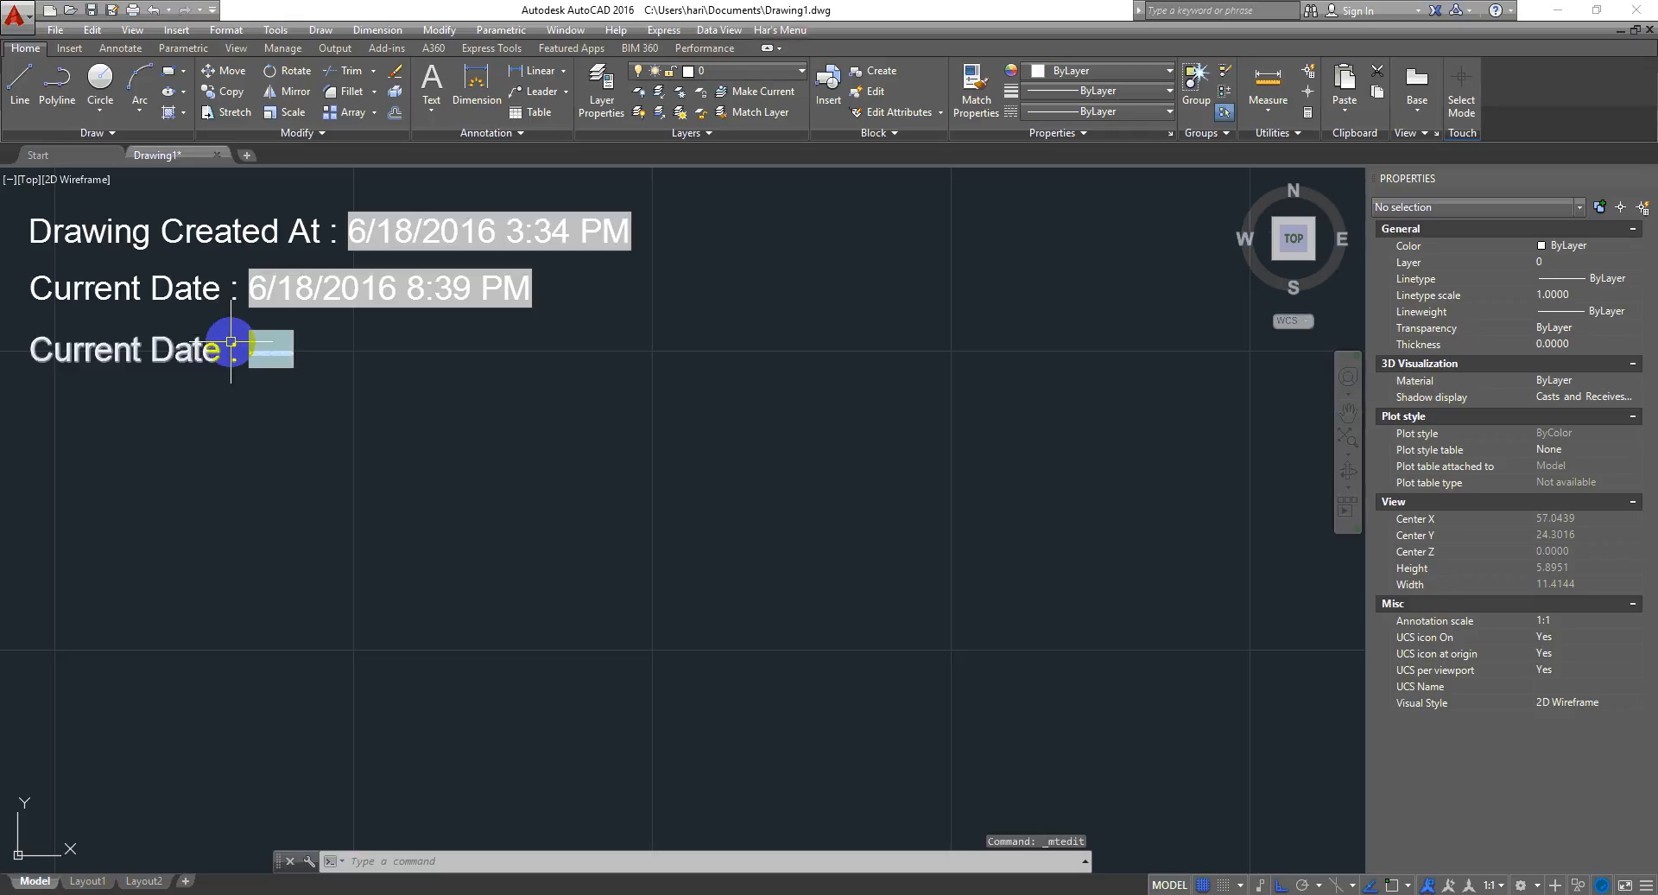
pyautogui.doubleClick(222, 343)
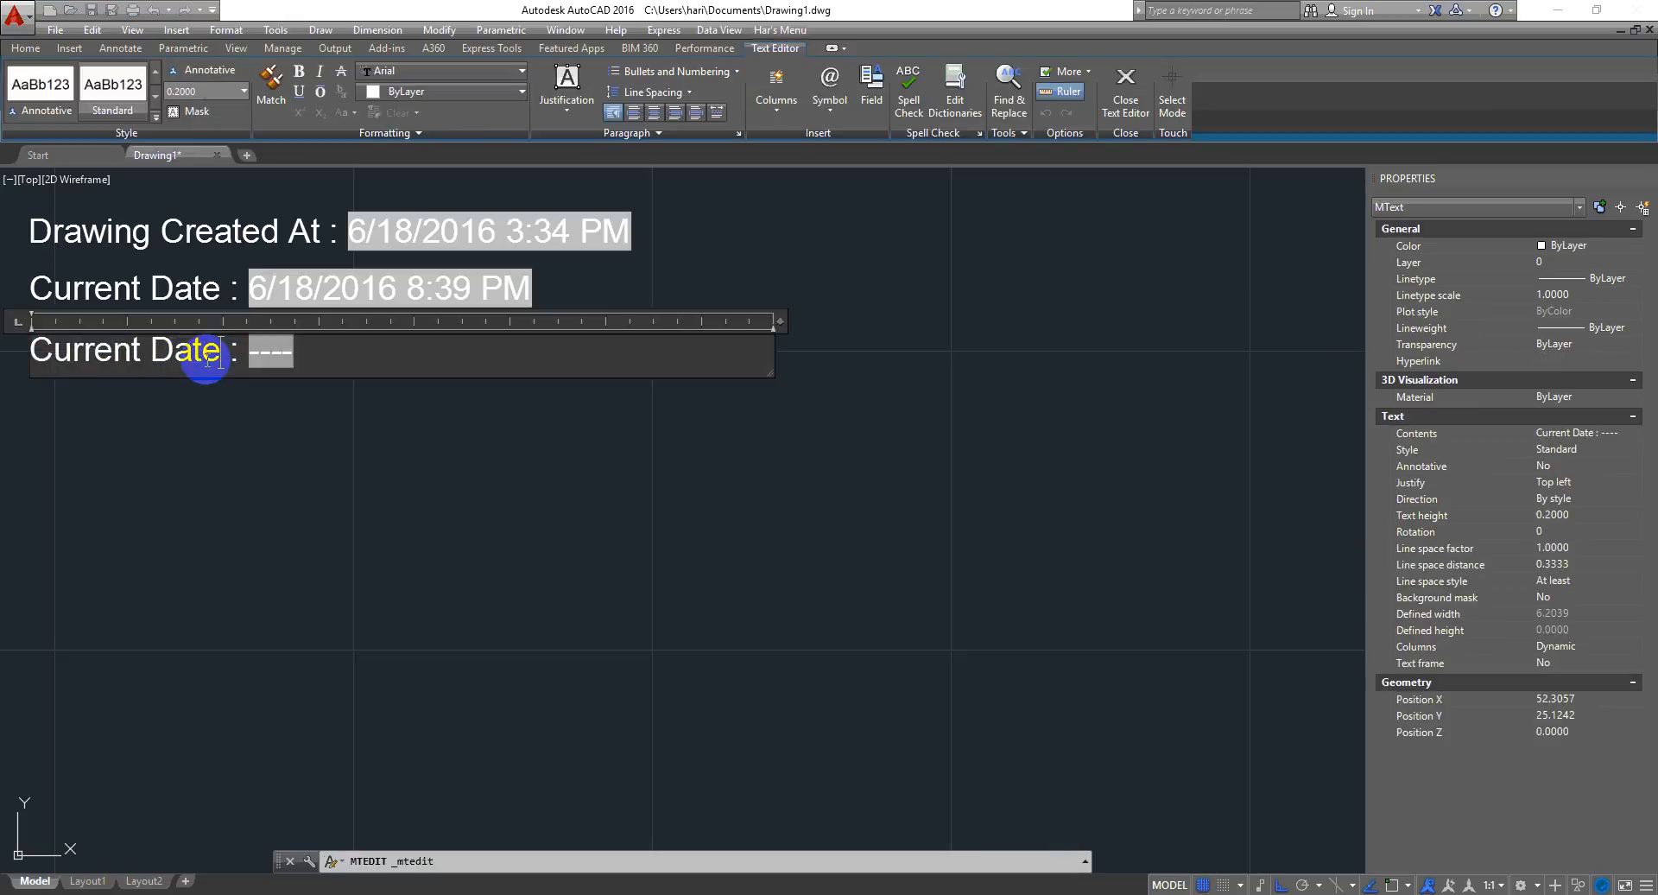
pyautogui.moveTo(217, 355); pyautogui.dragTo(2, 399)
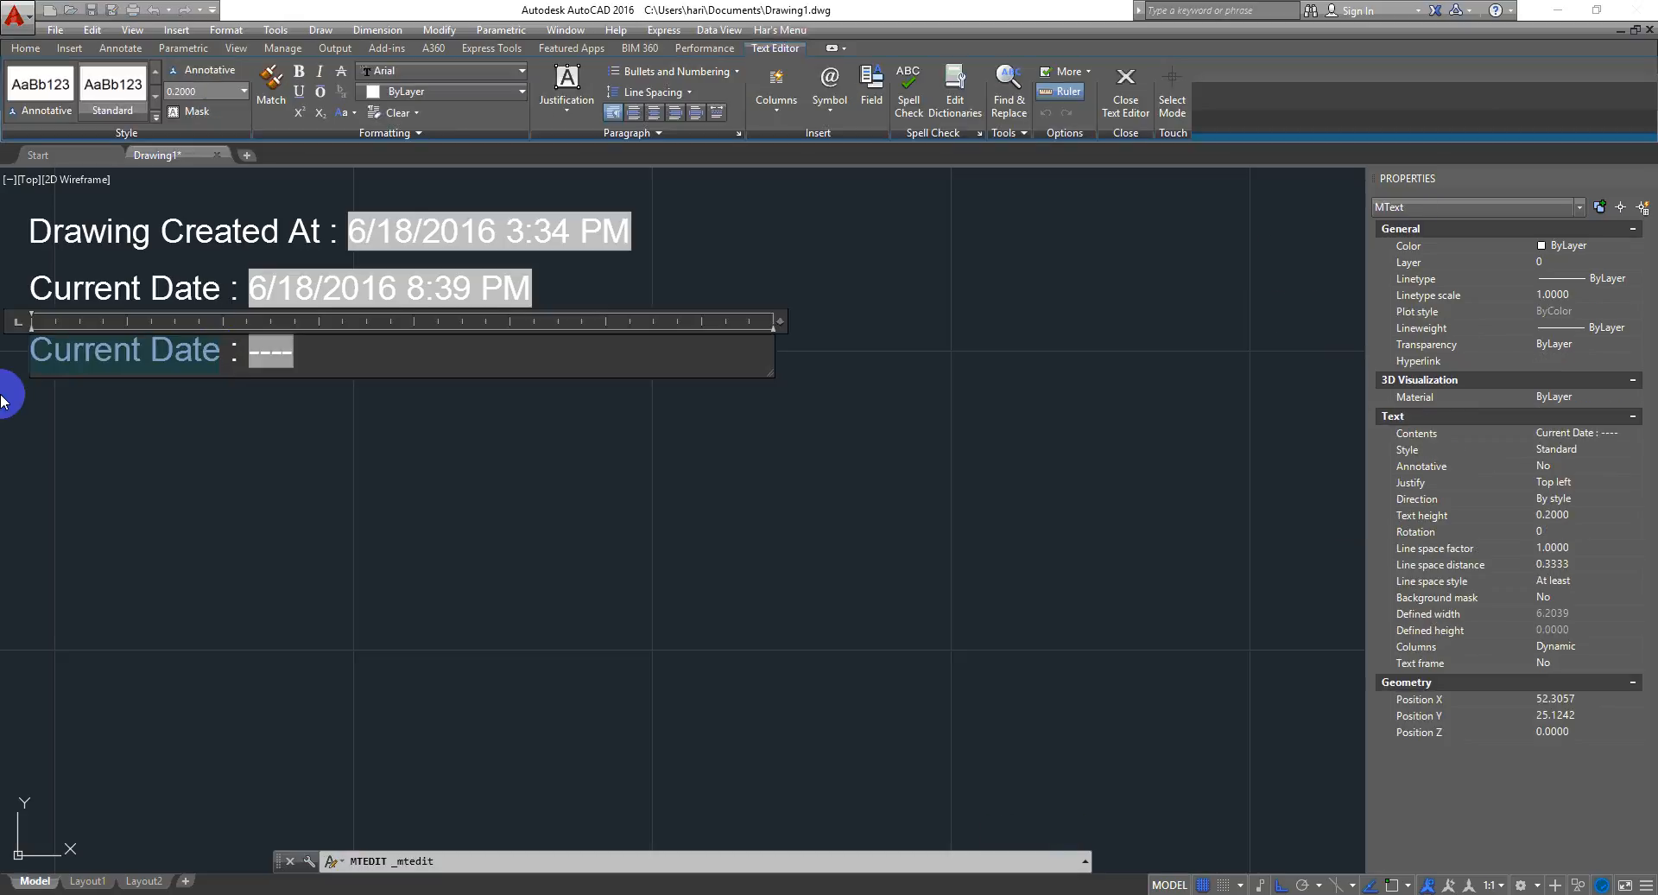
pyautogui.write('Pl')
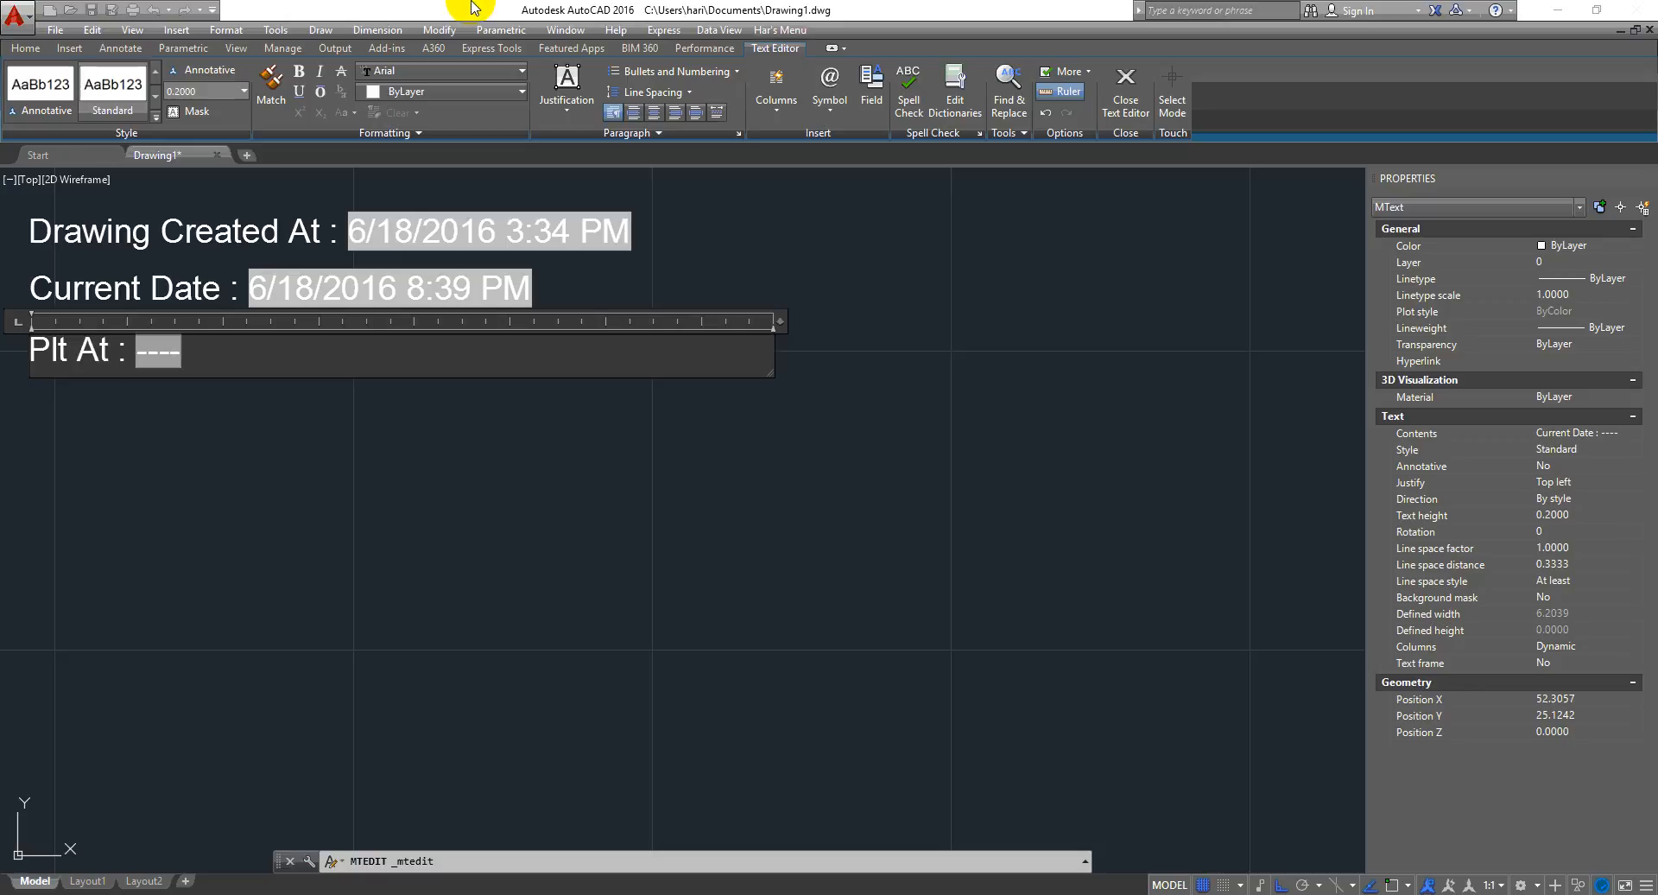
pyautogui.click(298, 557)
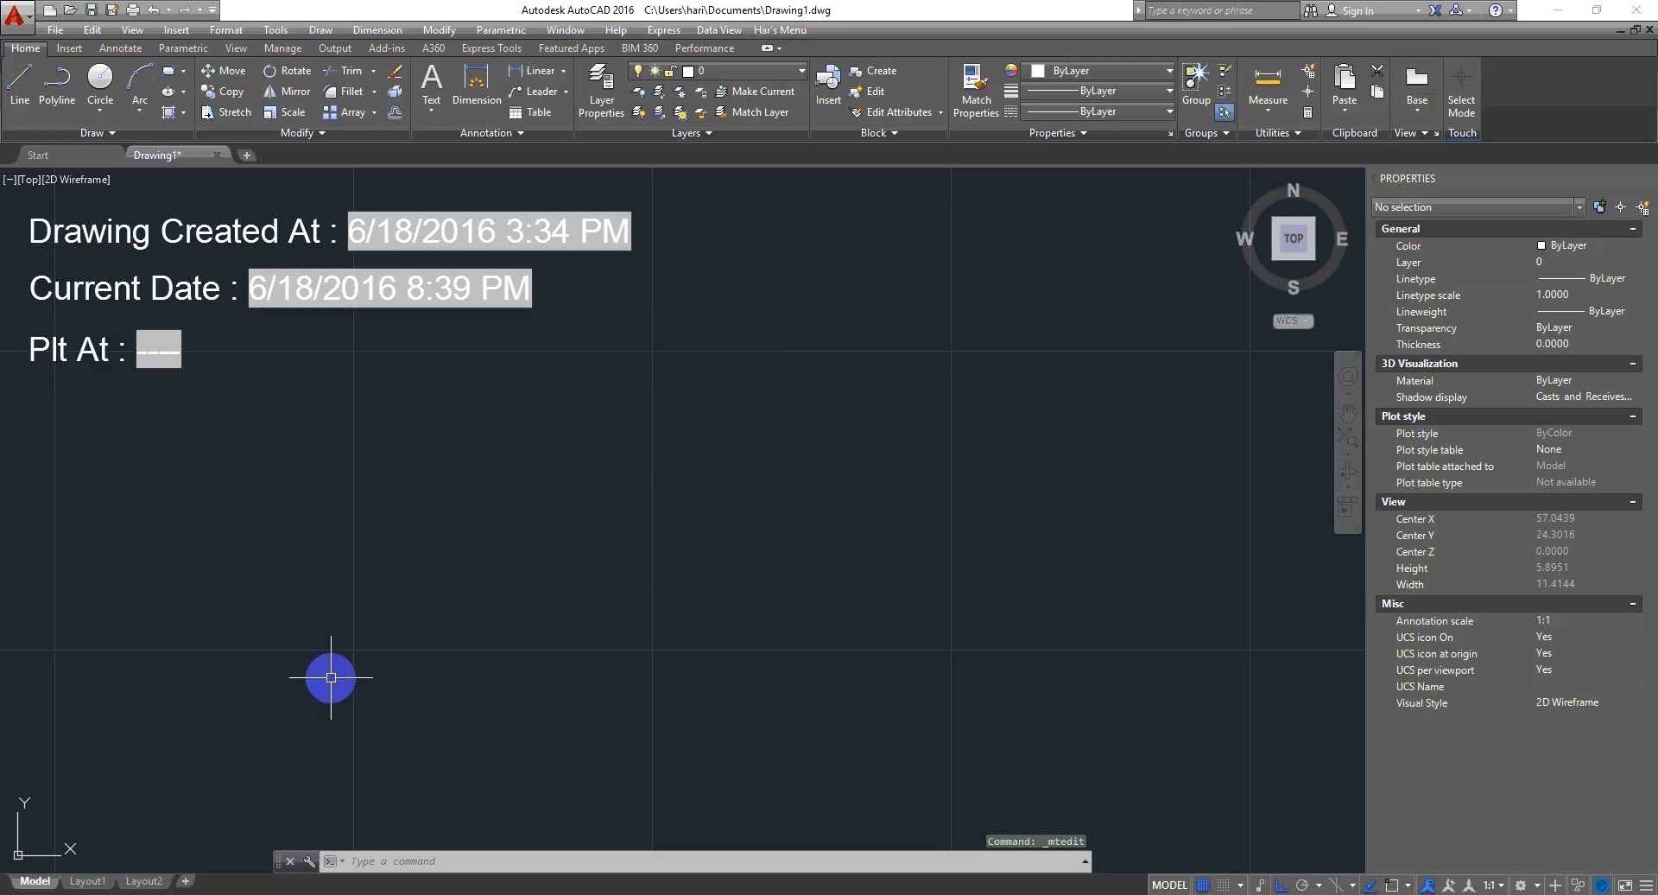
# - Copy the Plt At text straight down, placing the copy just below it
pyautogui.click(204, 332)
pyautogui.write('c')
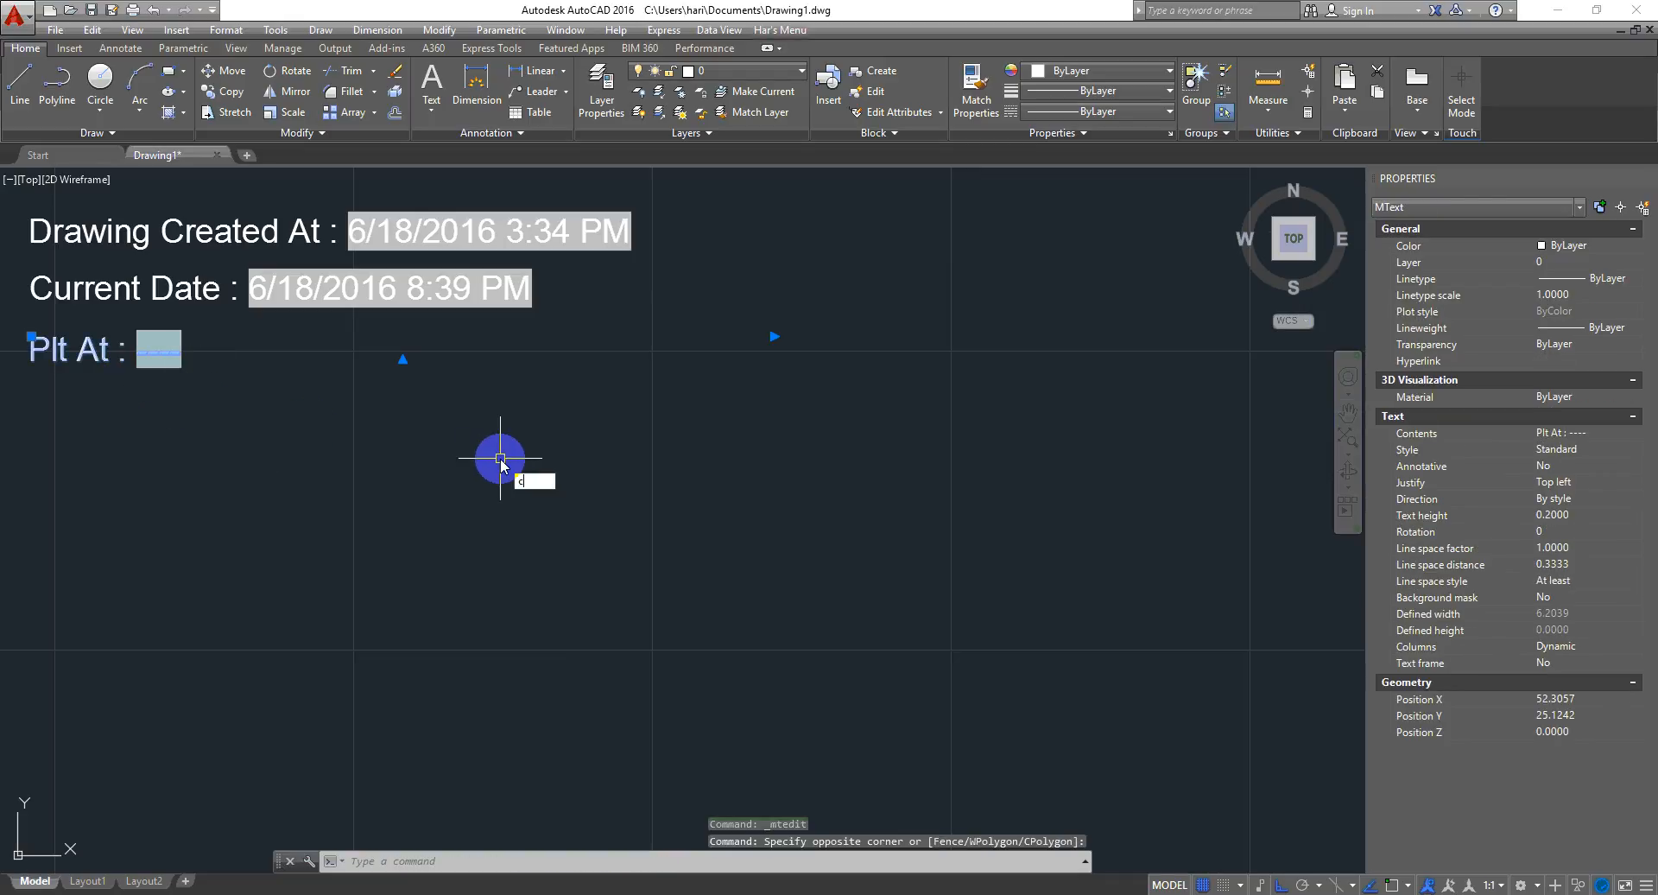
pyautogui.write('o')
pyautogui.press('Return')
pyautogui.click(533, 441)
pyautogui.click(536, 504)
pyautogui.press('Escape')
pyautogui.press('Escape')
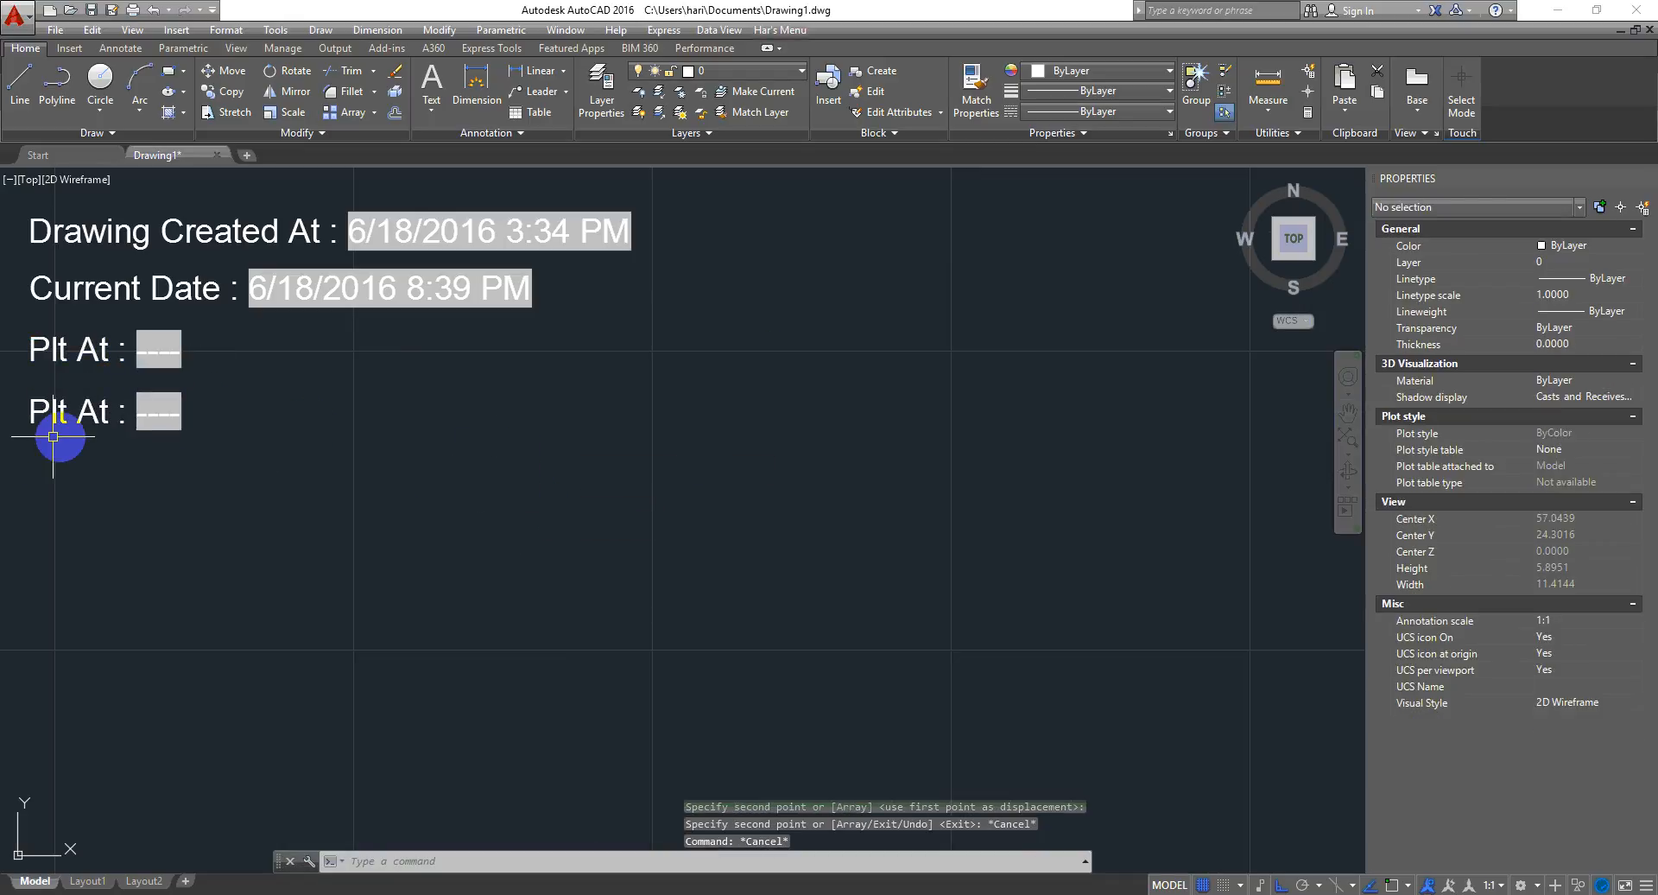
# - Change the copied Plt At text's field to the SaveDate field under Date & Time, then close the editor
pyautogui.doubleClick(96, 409)
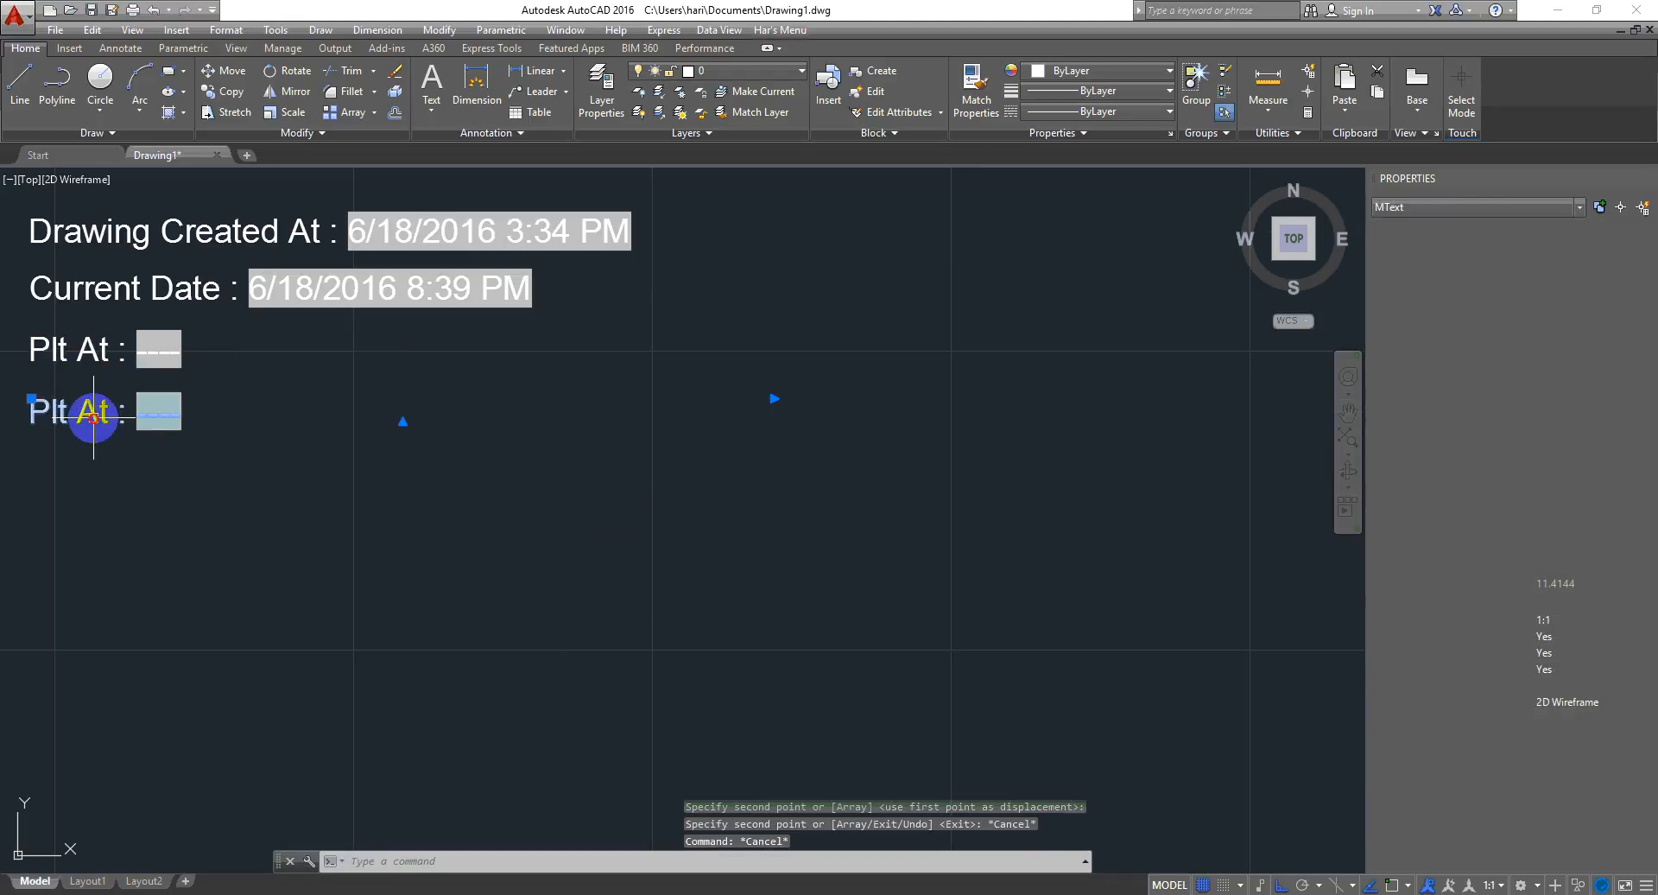
pyautogui.doubleClick(150, 417)
pyautogui.click(898, 243)
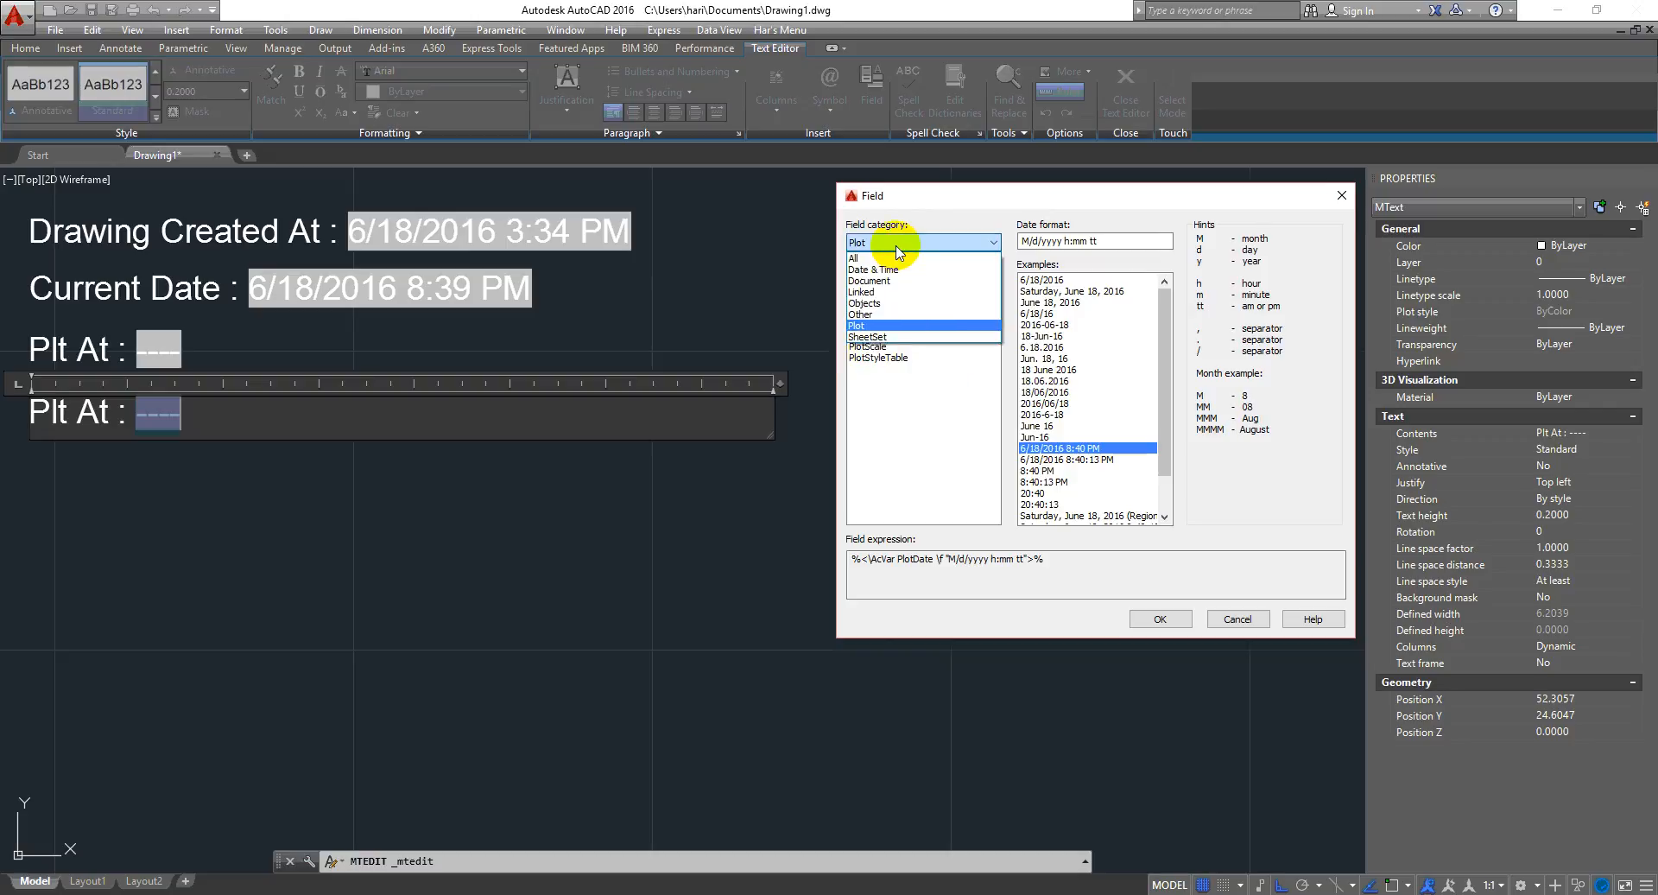
pyautogui.click(899, 269)
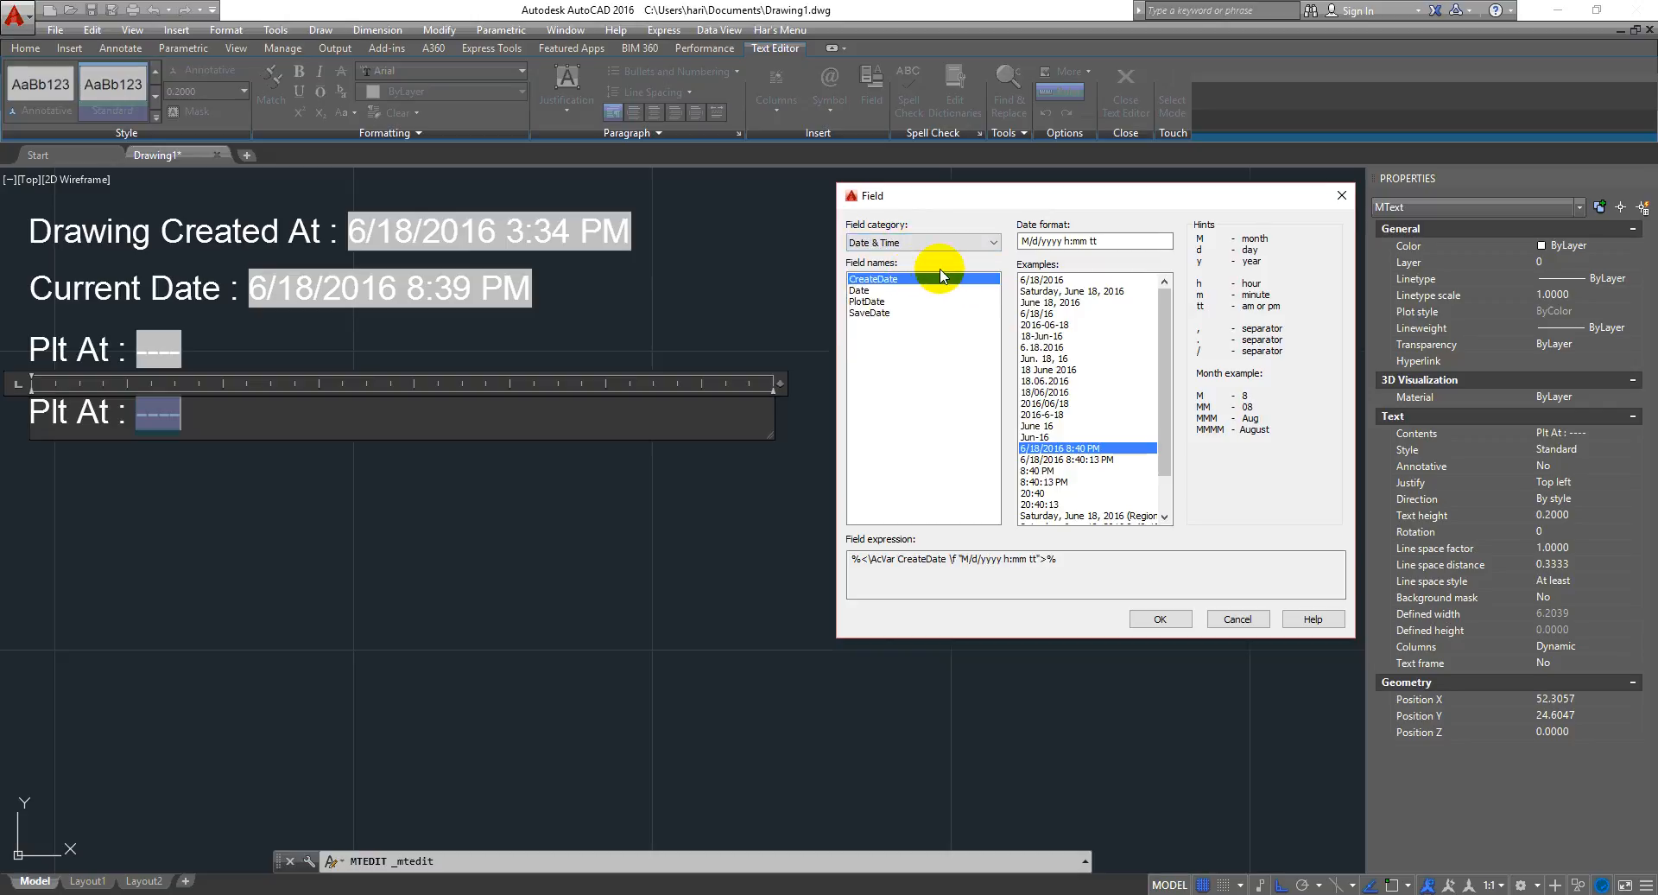
pyautogui.click(873, 313)
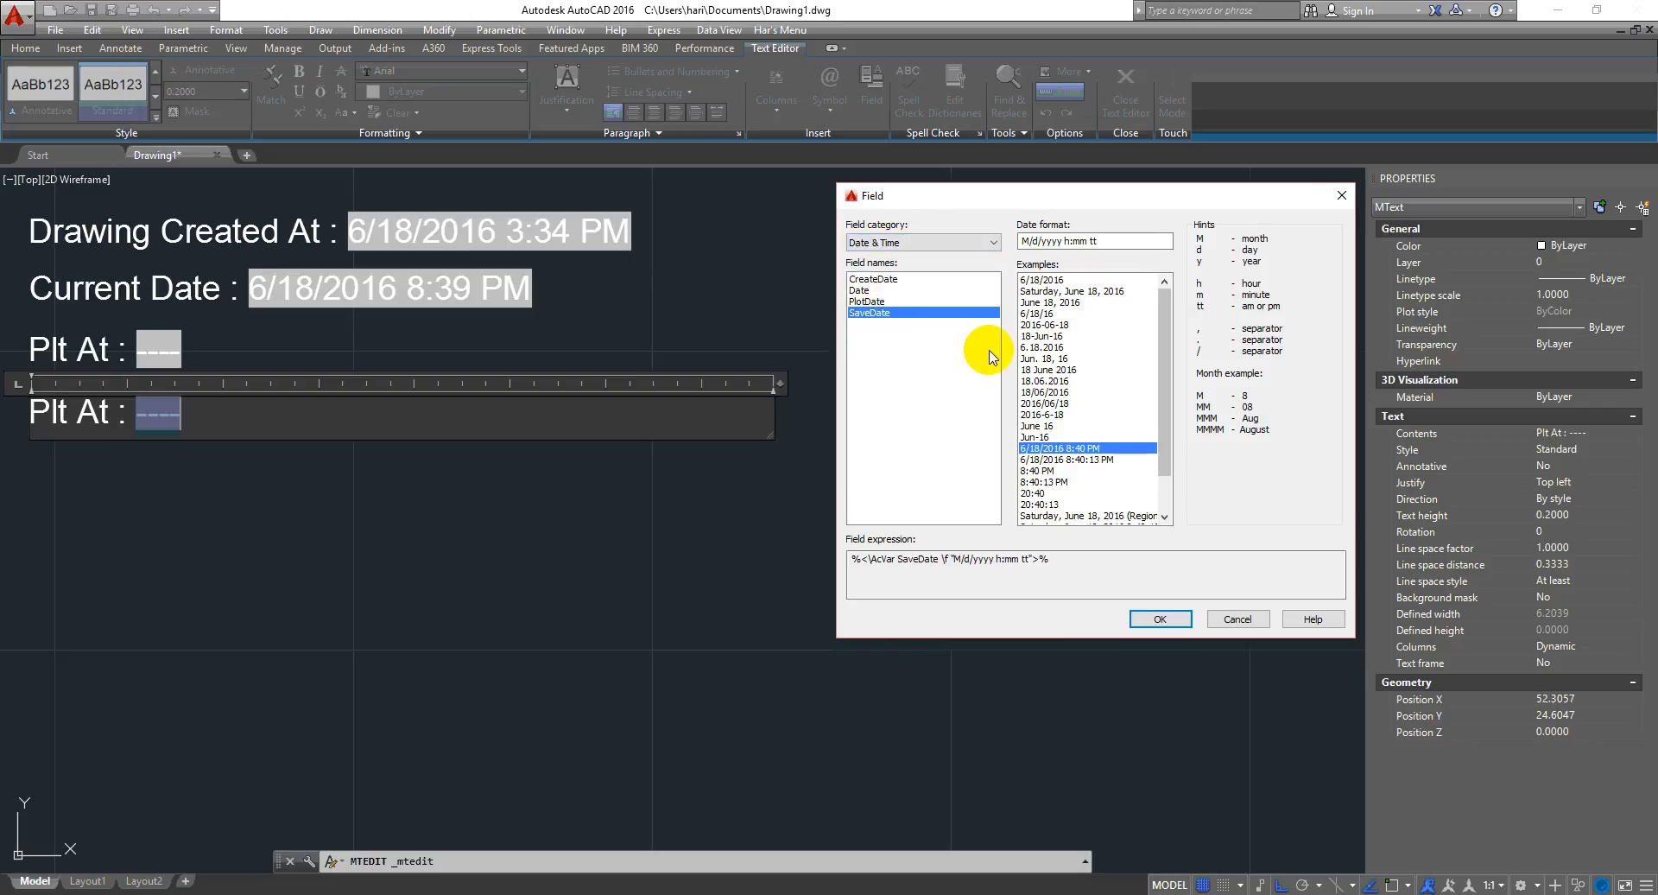
pyautogui.click(1161, 620)
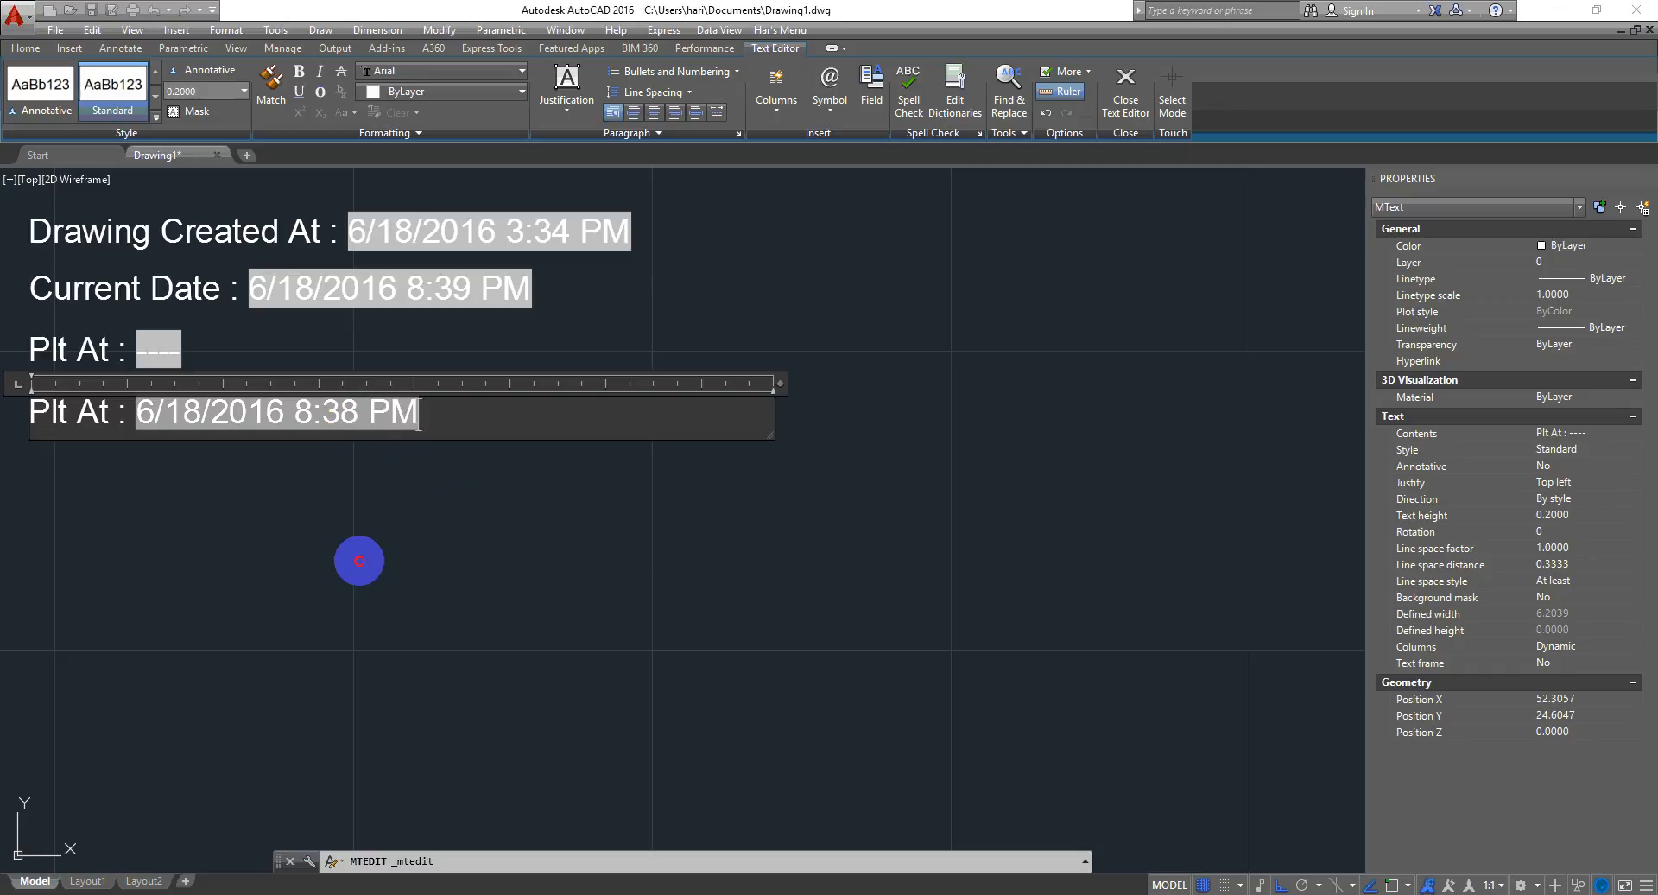
pyautogui.click(359, 561)
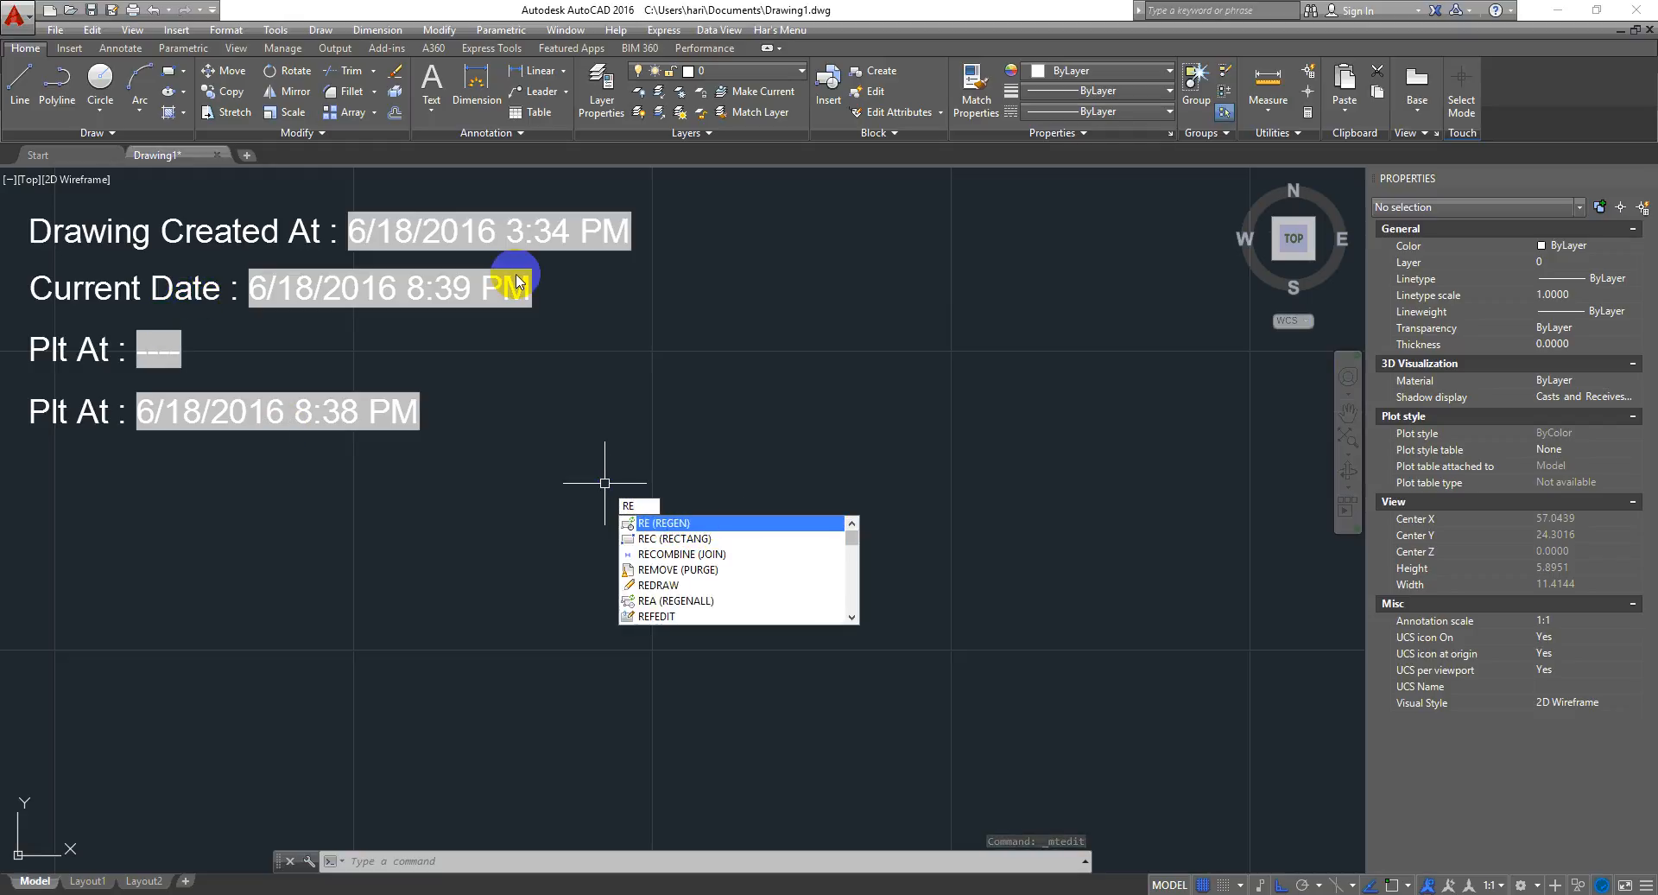
# - Regenerate the drawing with the REGEN command
pyautogui.click(688, 524)
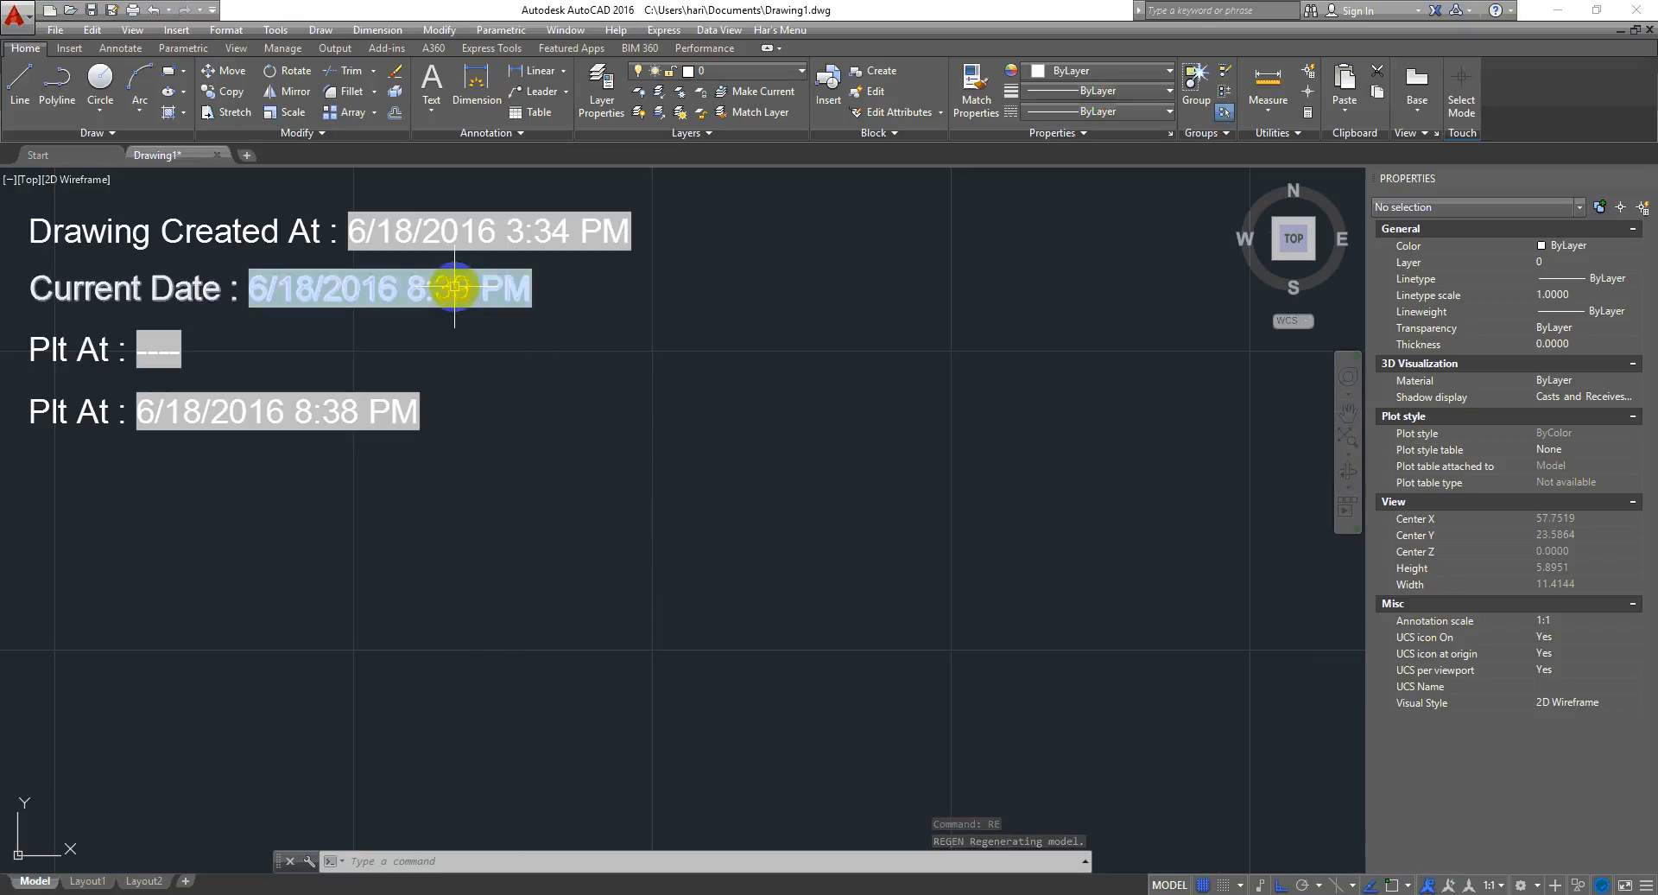
pyautogui.click(456, 296)
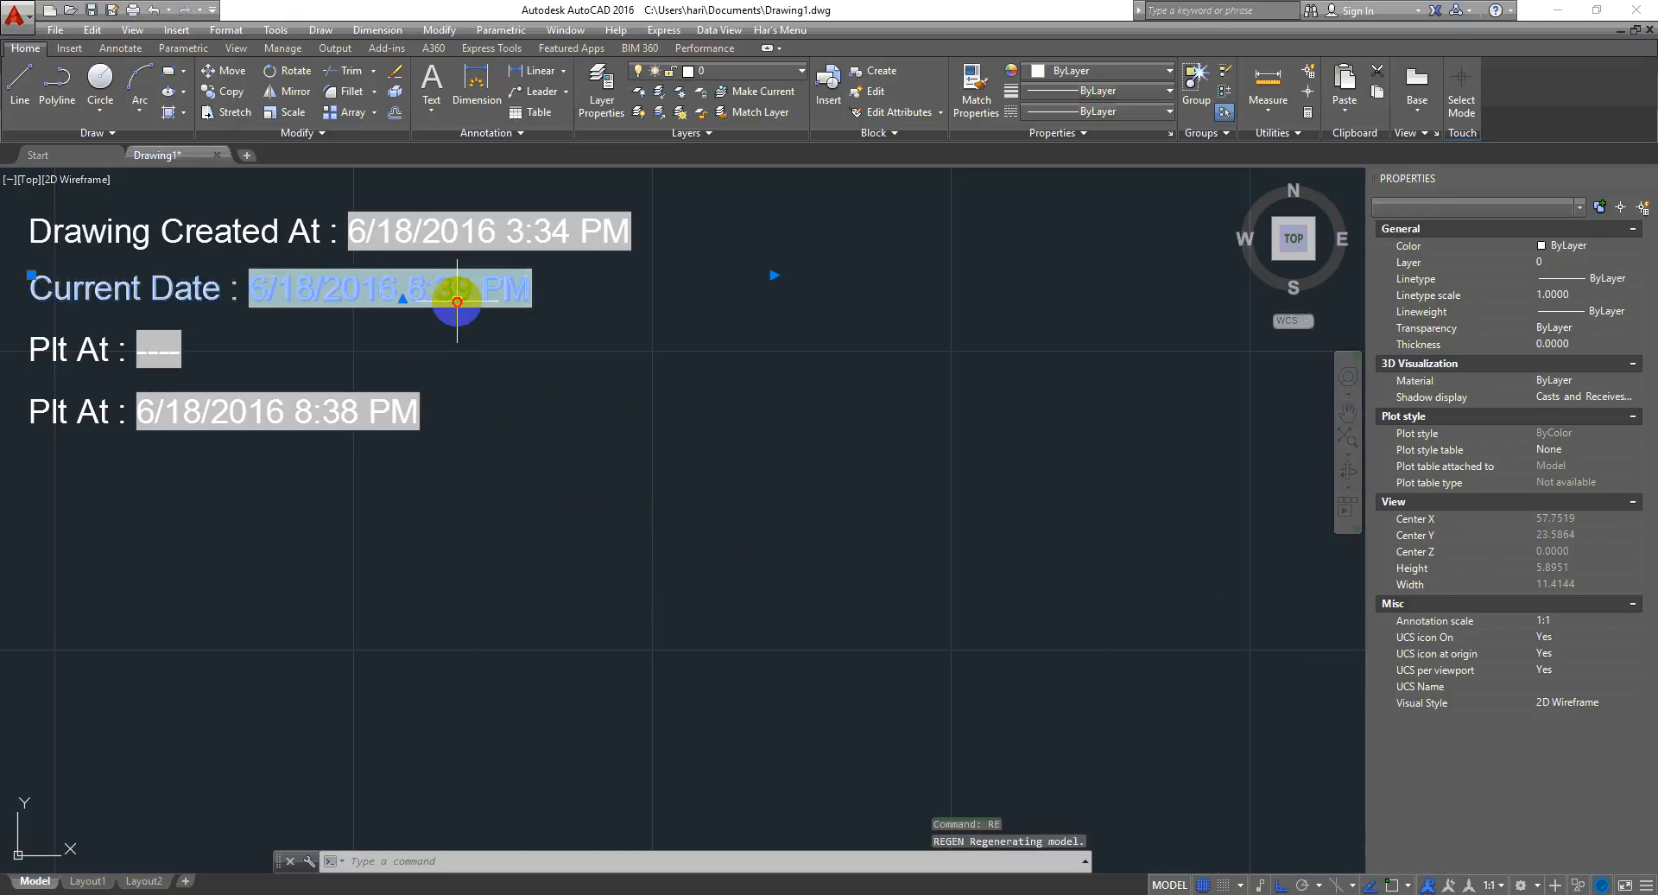
pyautogui.doubleClick(196, 294)
pyautogui.press('Escape')
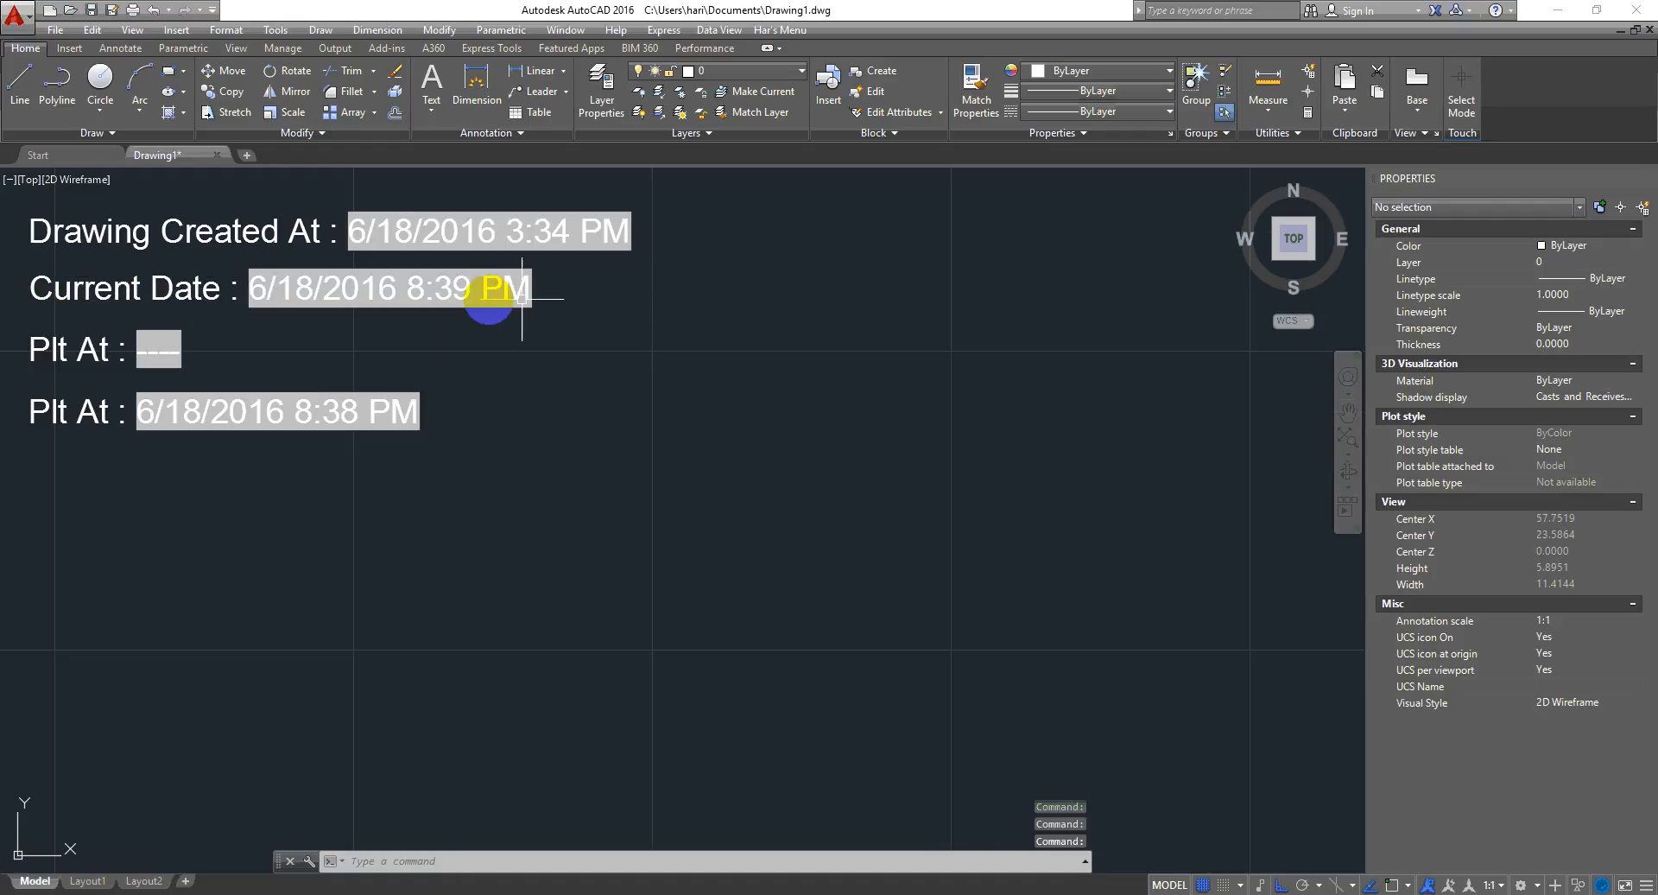
# - Change the Current Date field's format to include seconds (M/d/yyyy h:mm:ss tt) and close the editor
pyautogui.doubleClick(212, 285)
pyautogui.doubleClick(510, 285)
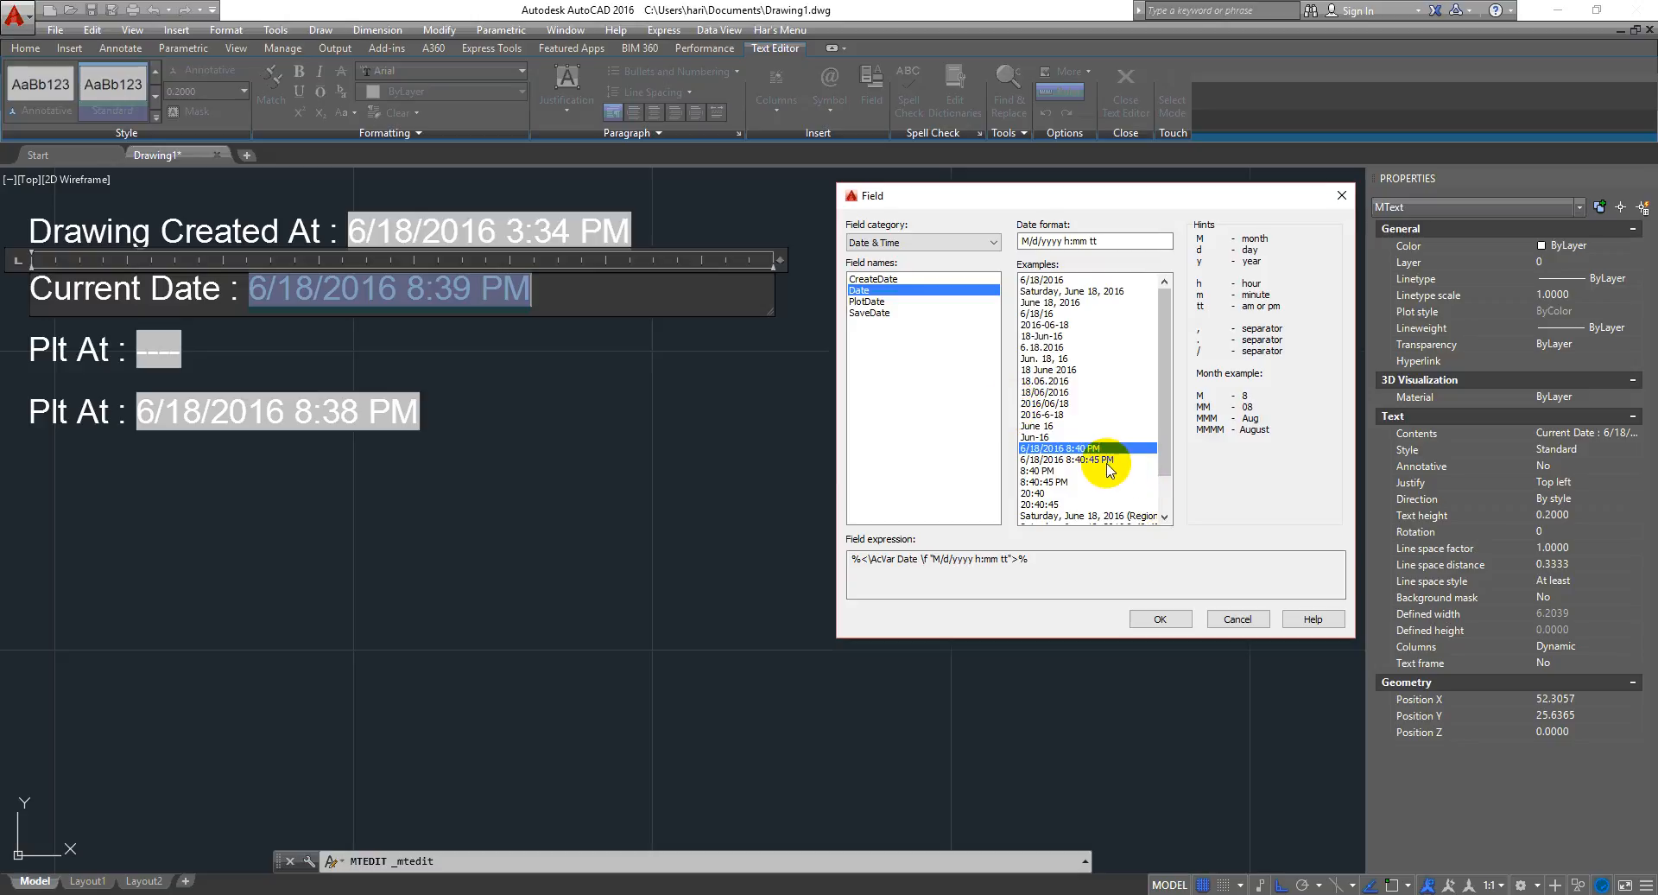
pyautogui.click(1108, 460)
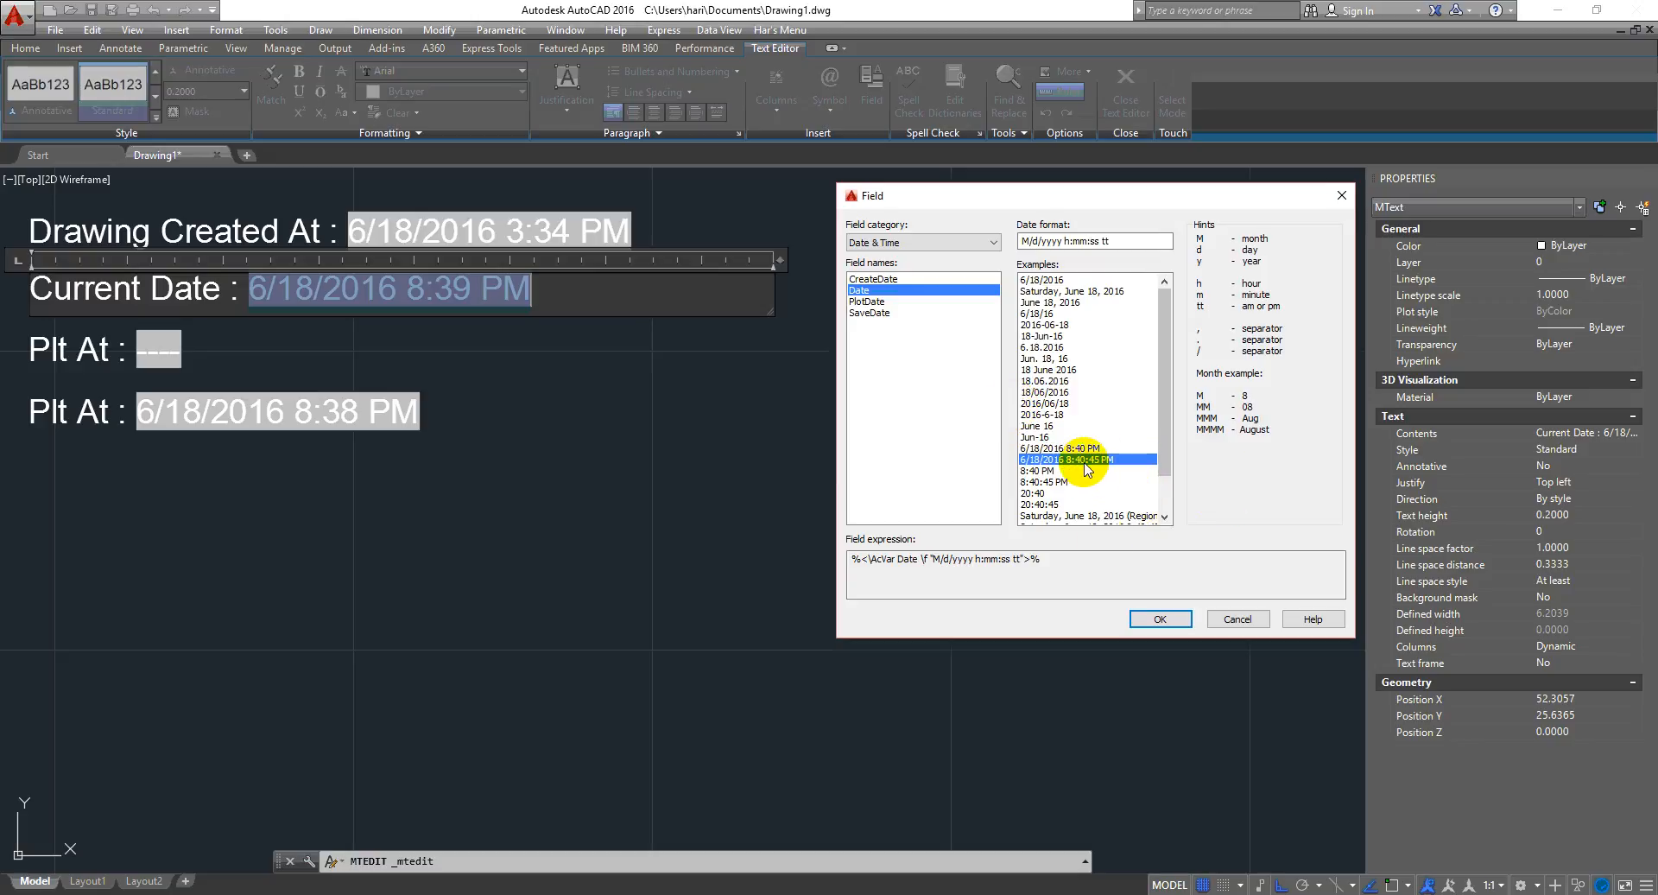
pyautogui.click(1160, 618)
pyautogui.click(555, 393)
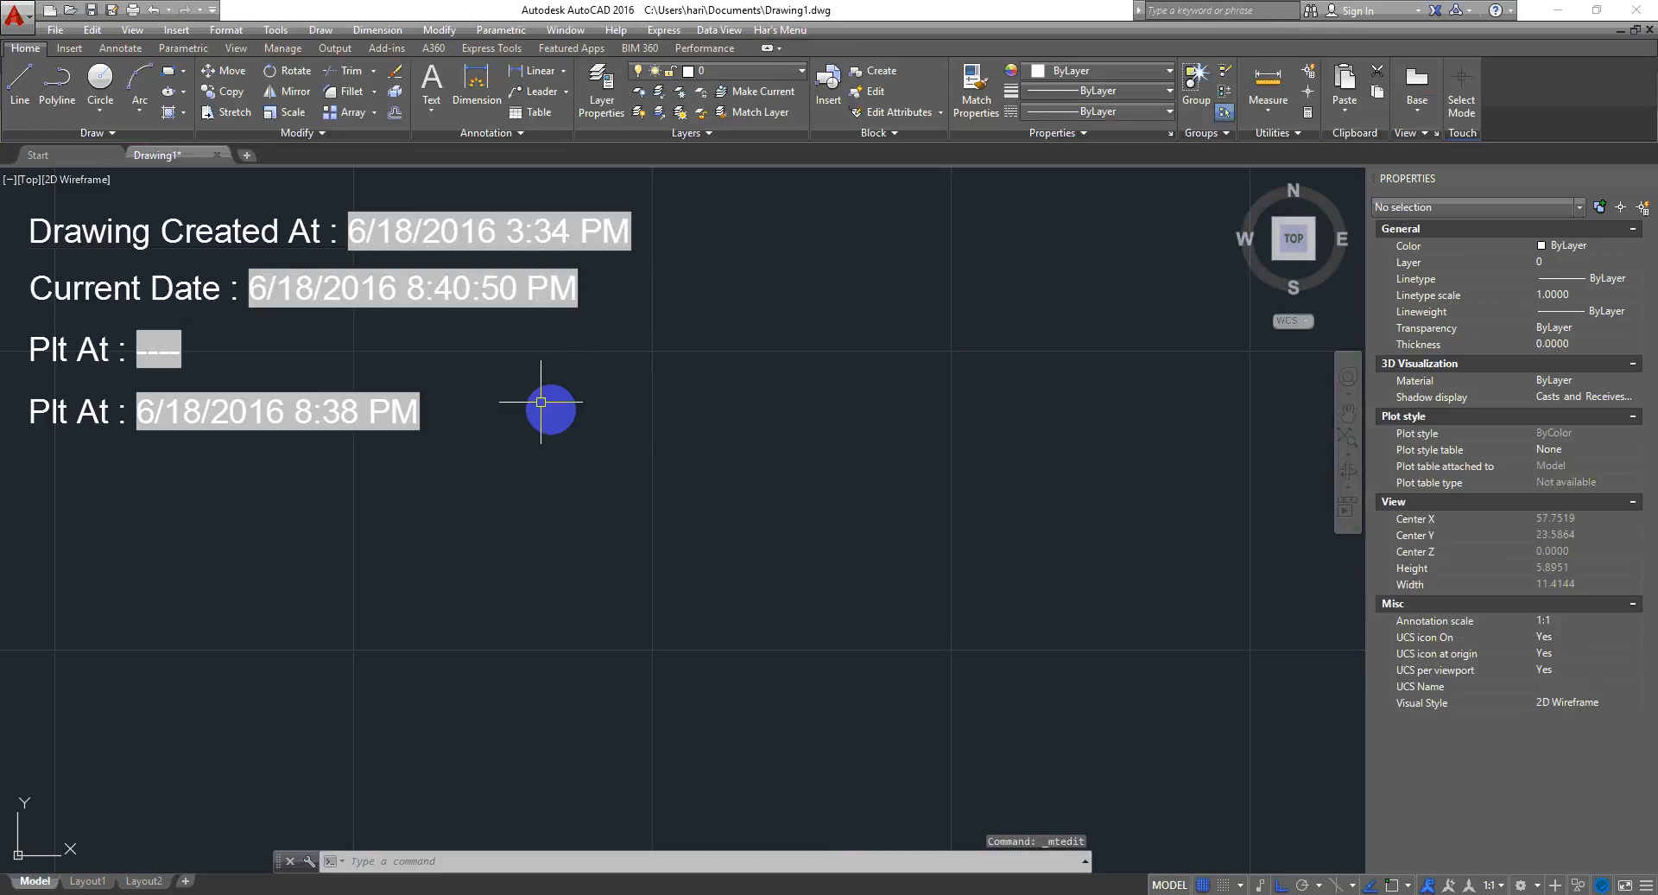
# - Regenerate the drawing again to refresh the fields
pyautogui.write('re')
pyautogui.press('Return')
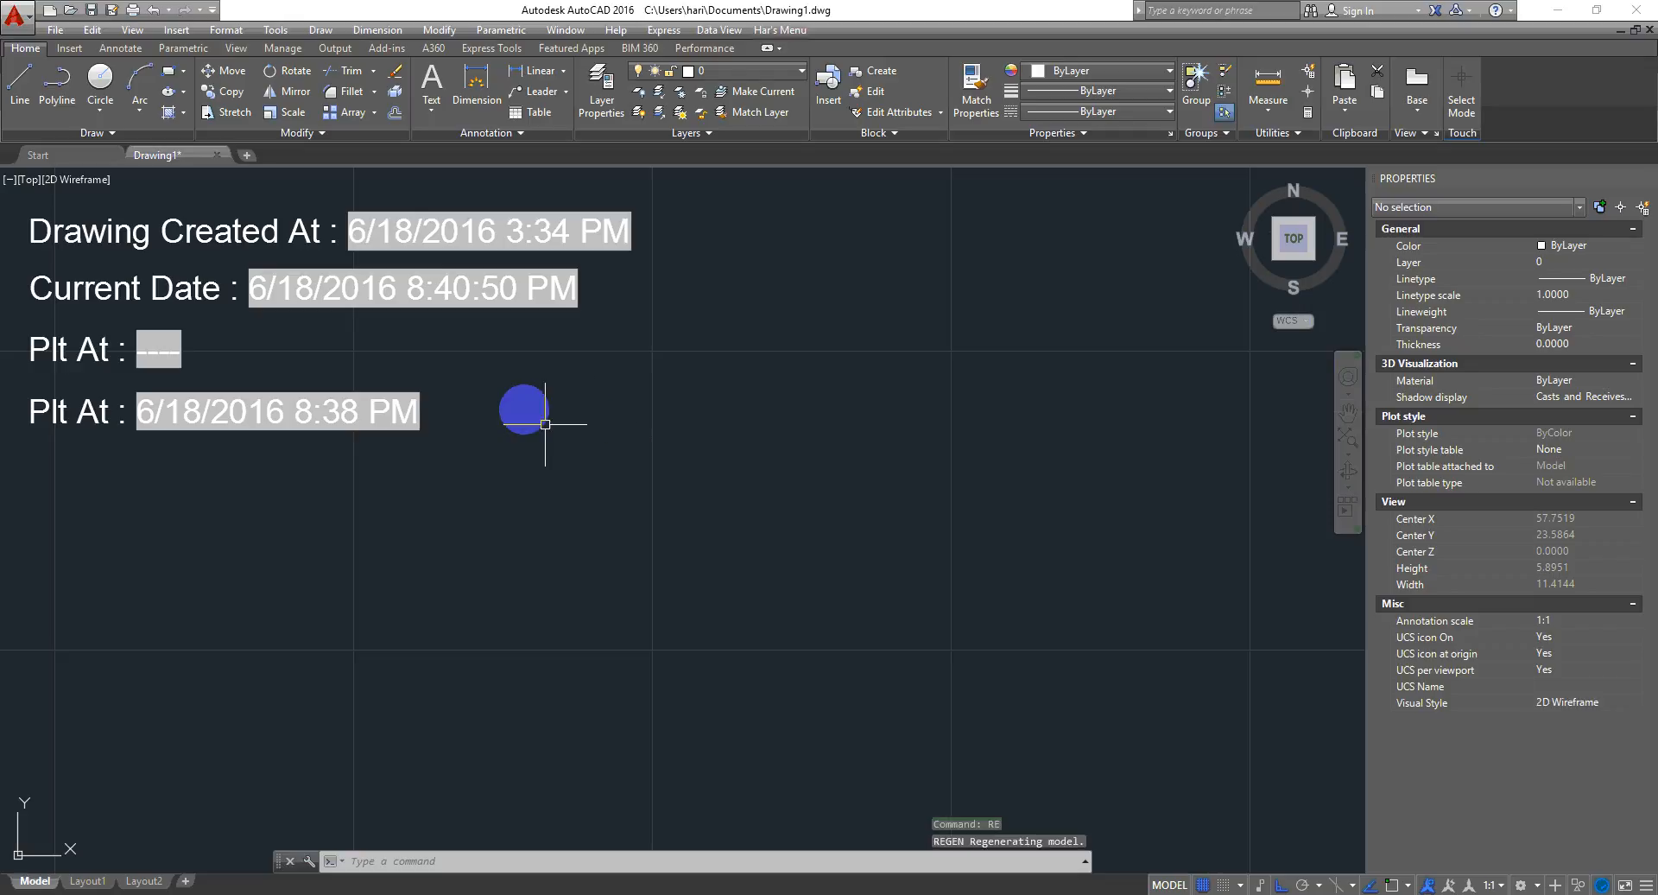
pyautogui.moveTo(547, 392); pyautogui.dragTo(647, 439, button='middle')
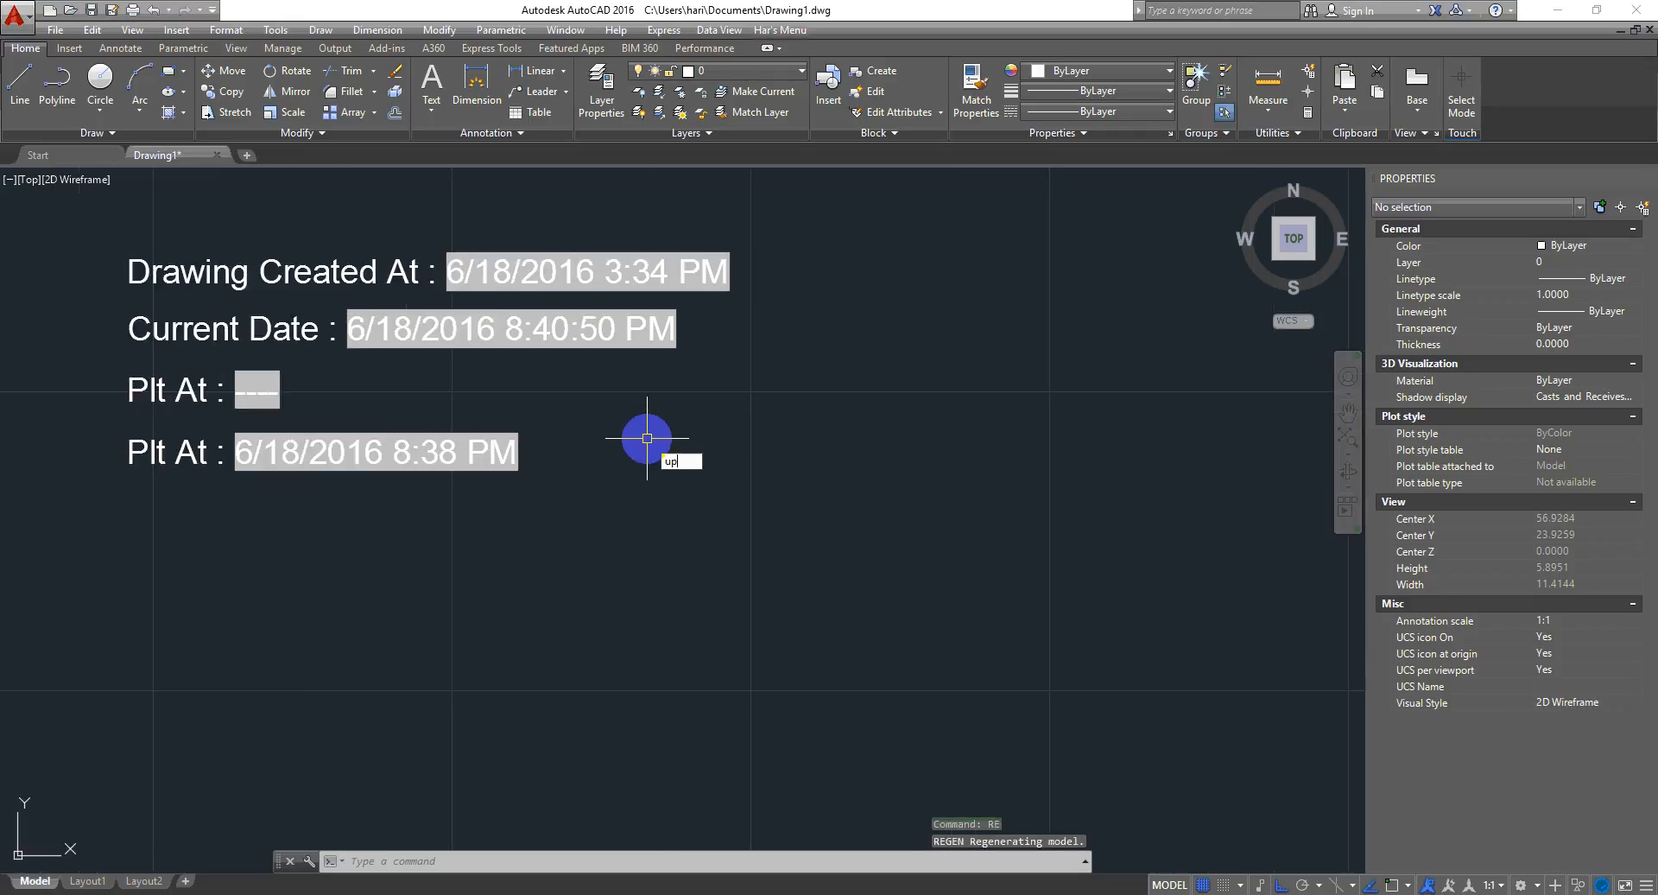
# - Run UPDATEFIELD and select the Current Date text to update its field
pyautogui.write('d')
pyautogui.press('Return')
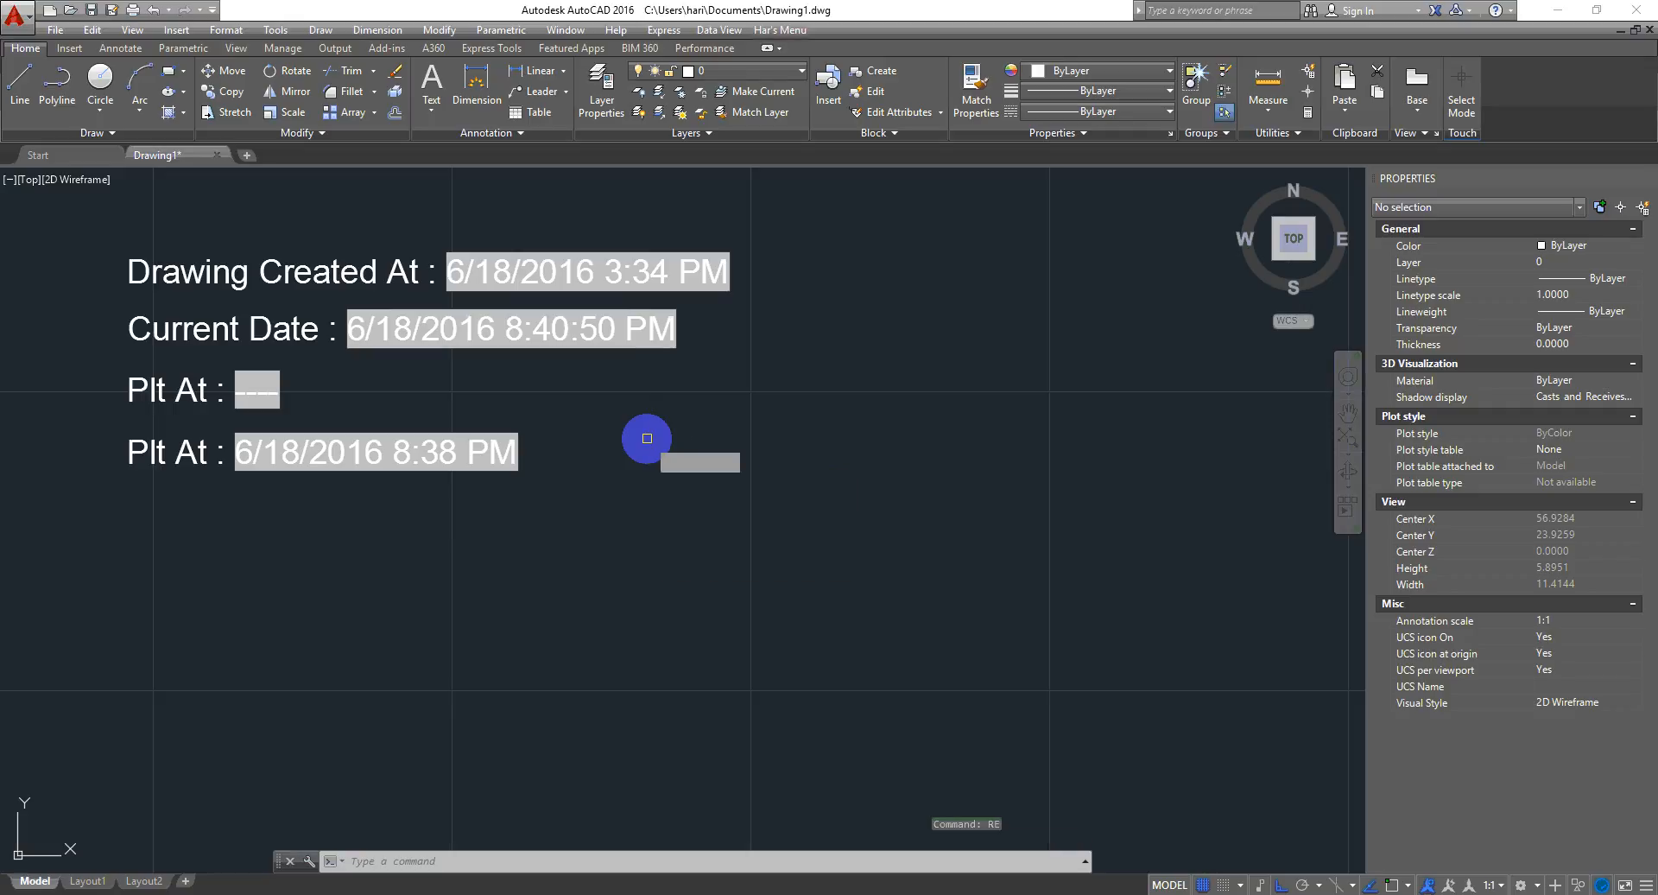
pyautogui.click(661, 327)
pyautogui.press('Return')
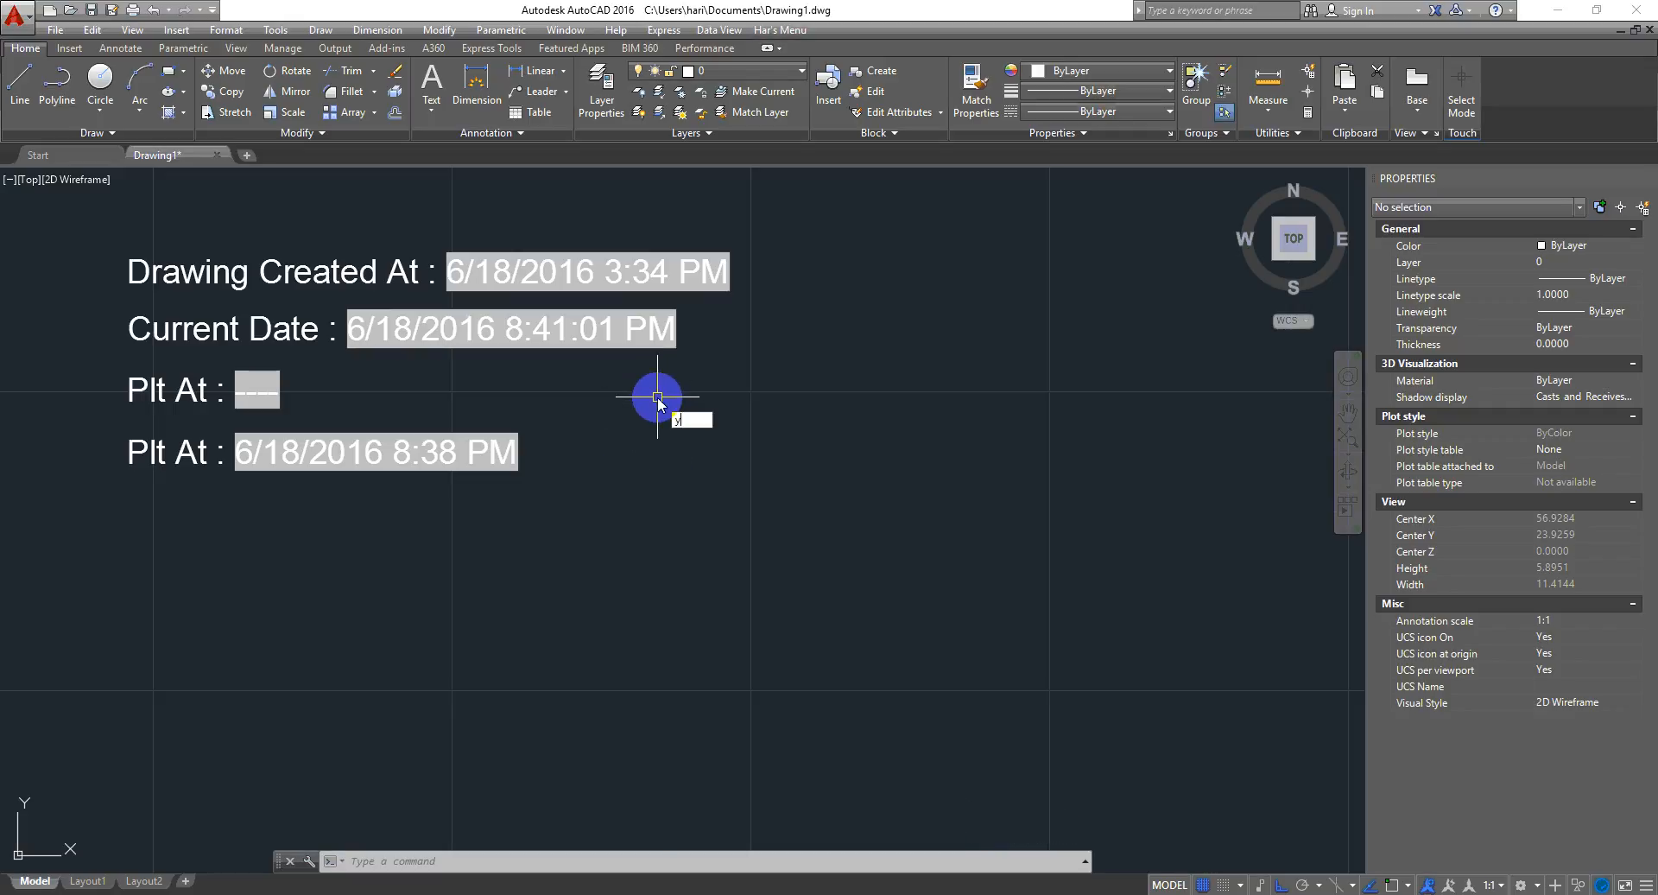
pyautogui.write('pdate')
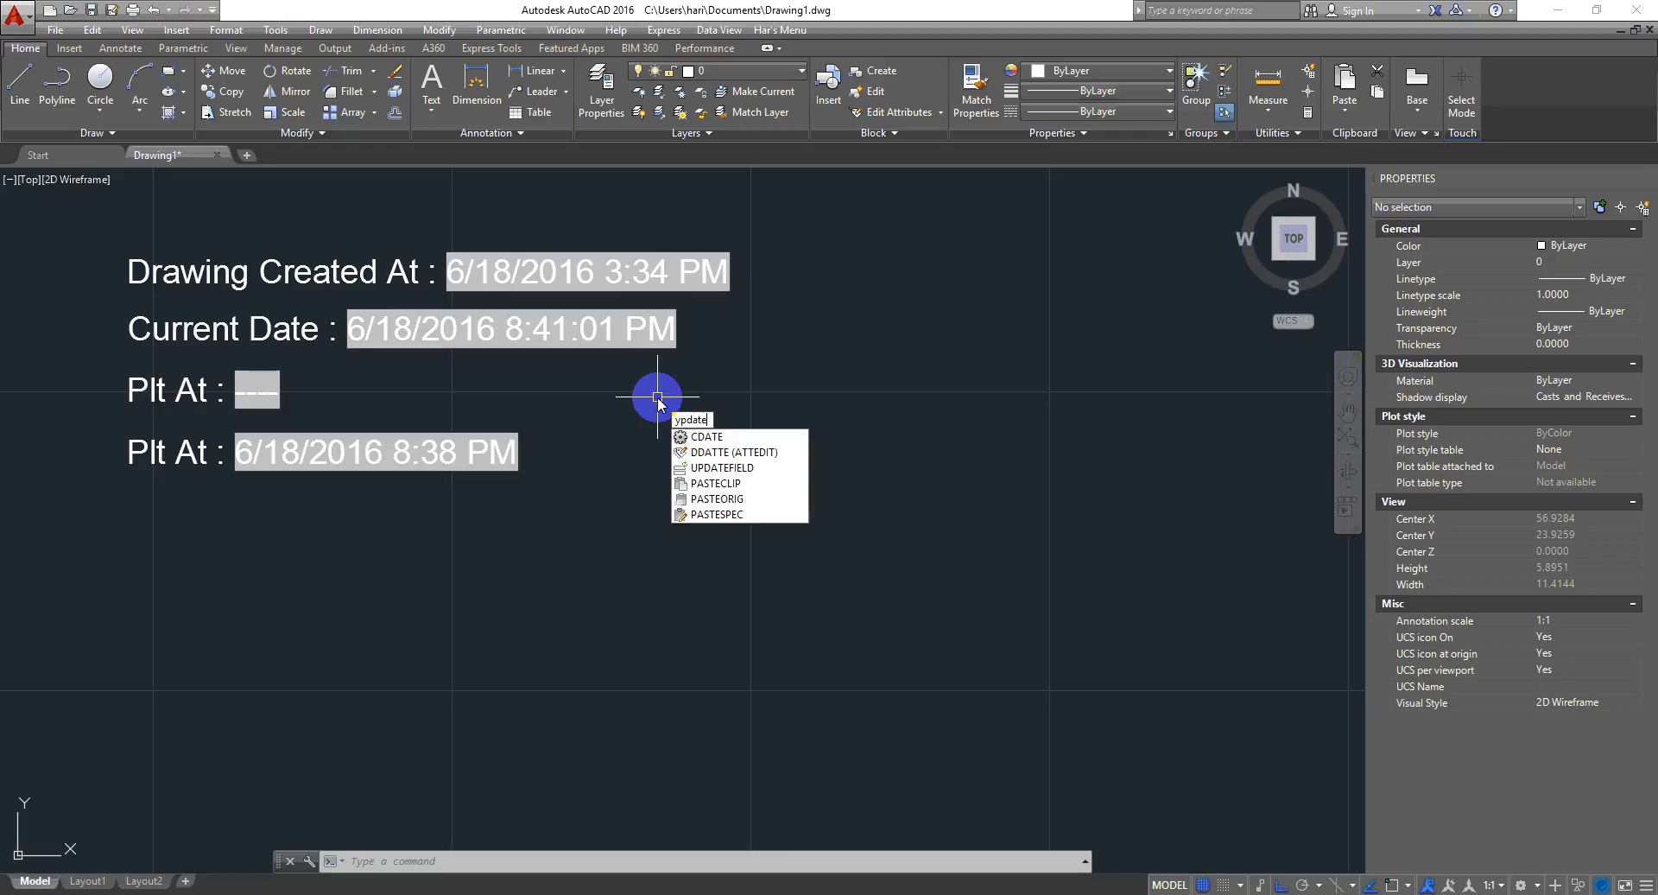
pyautogui.write('u')
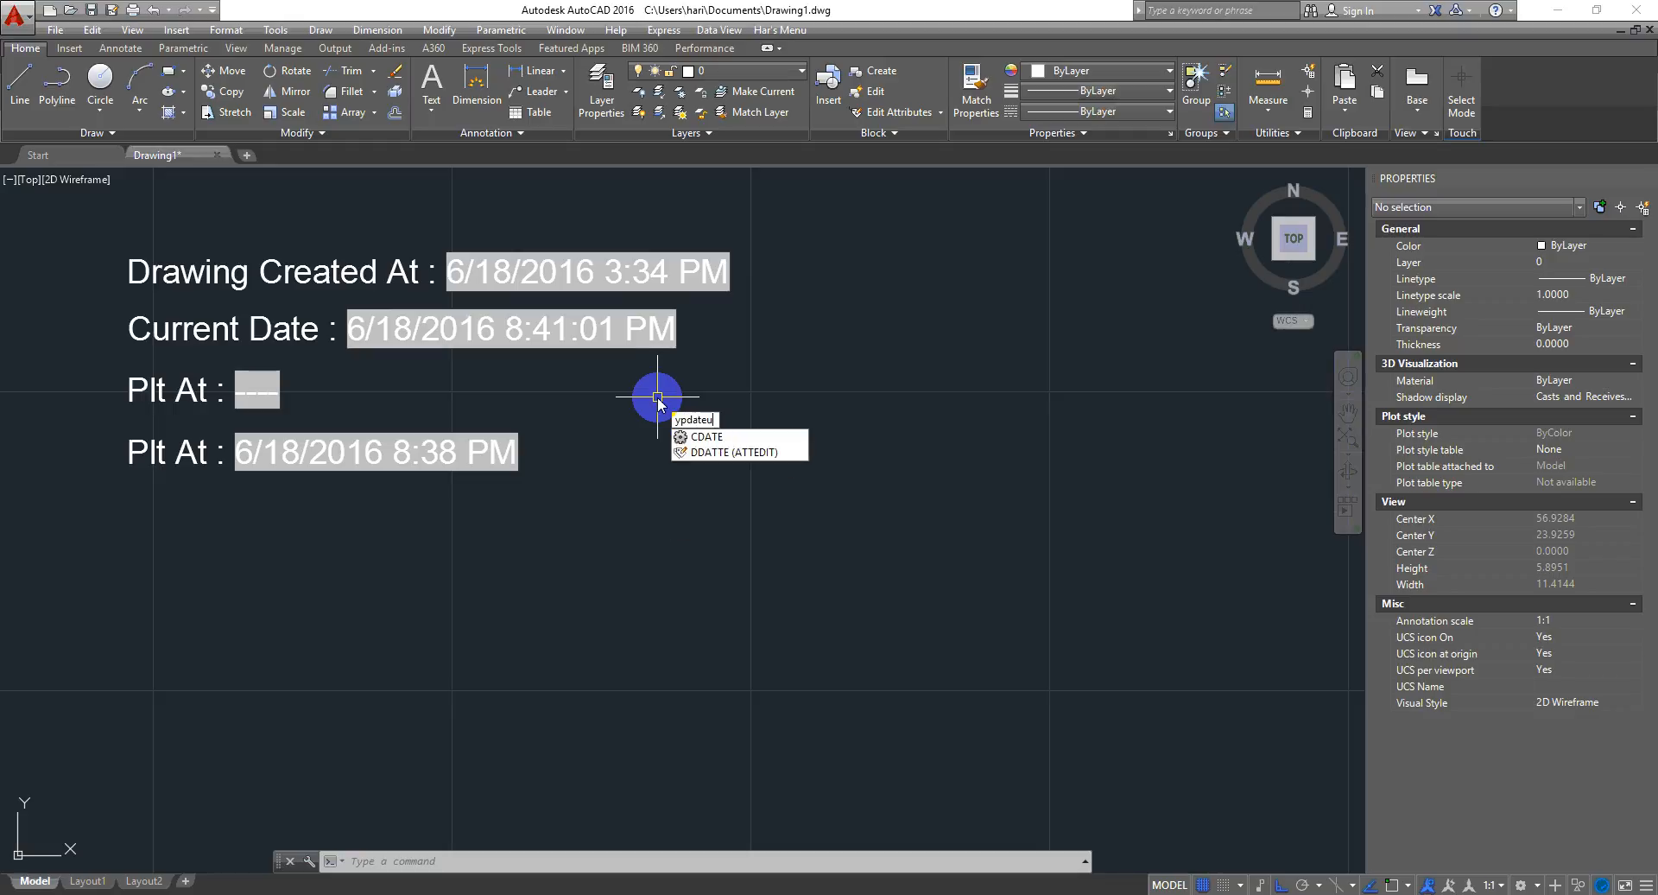
pyautogui.press('BackSpace')
pyautogui.press('BackSpace')
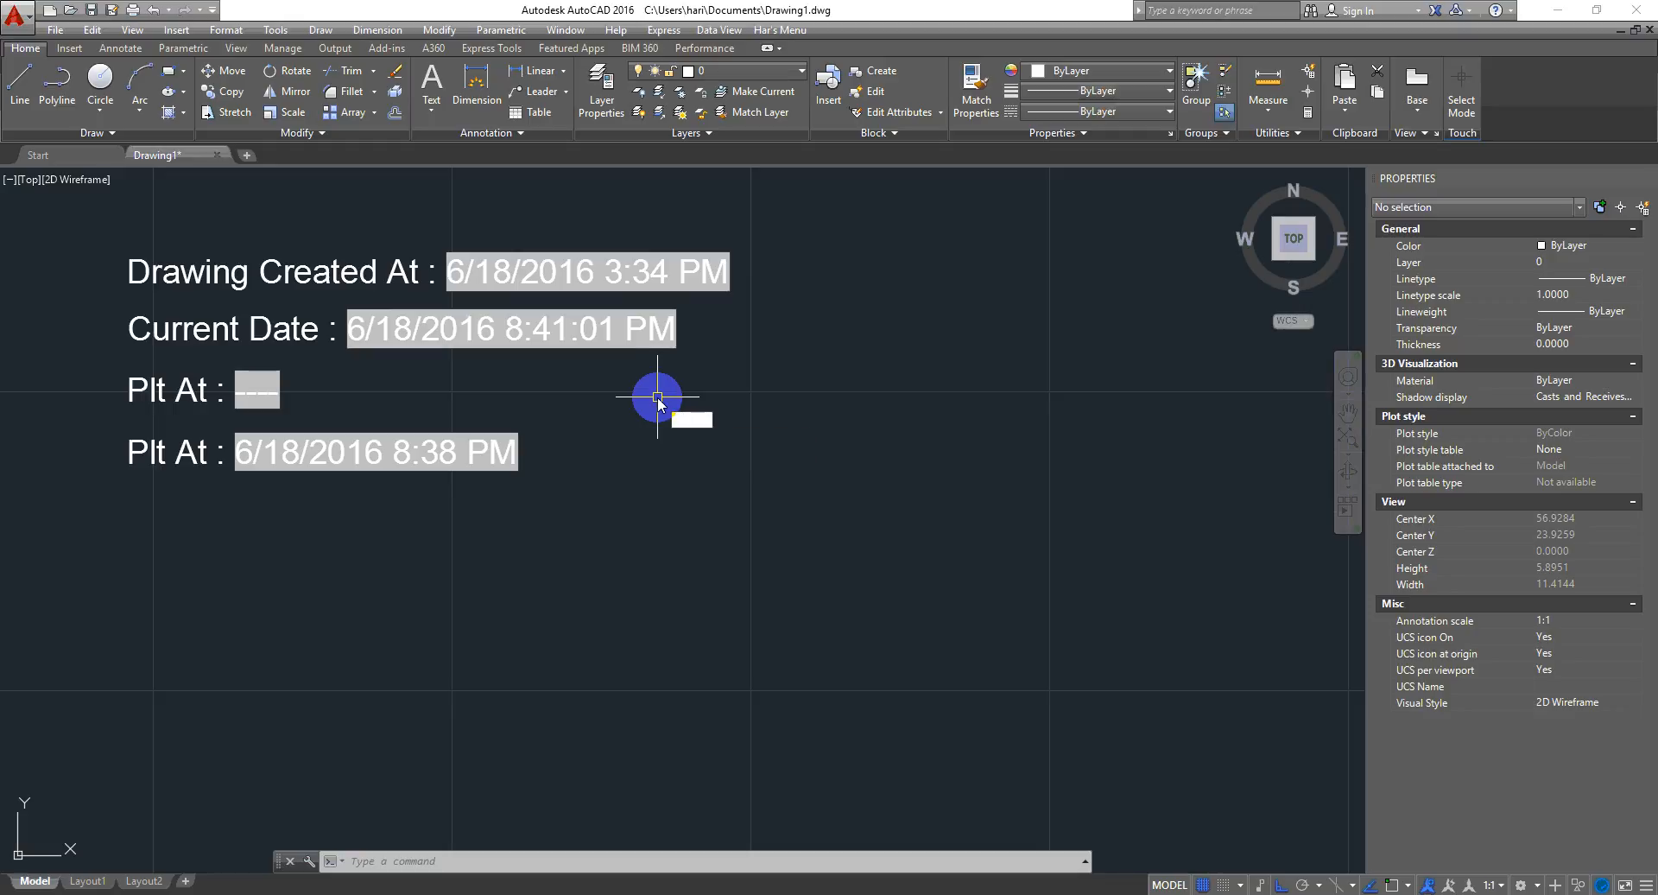
pyautogui.write('upda')
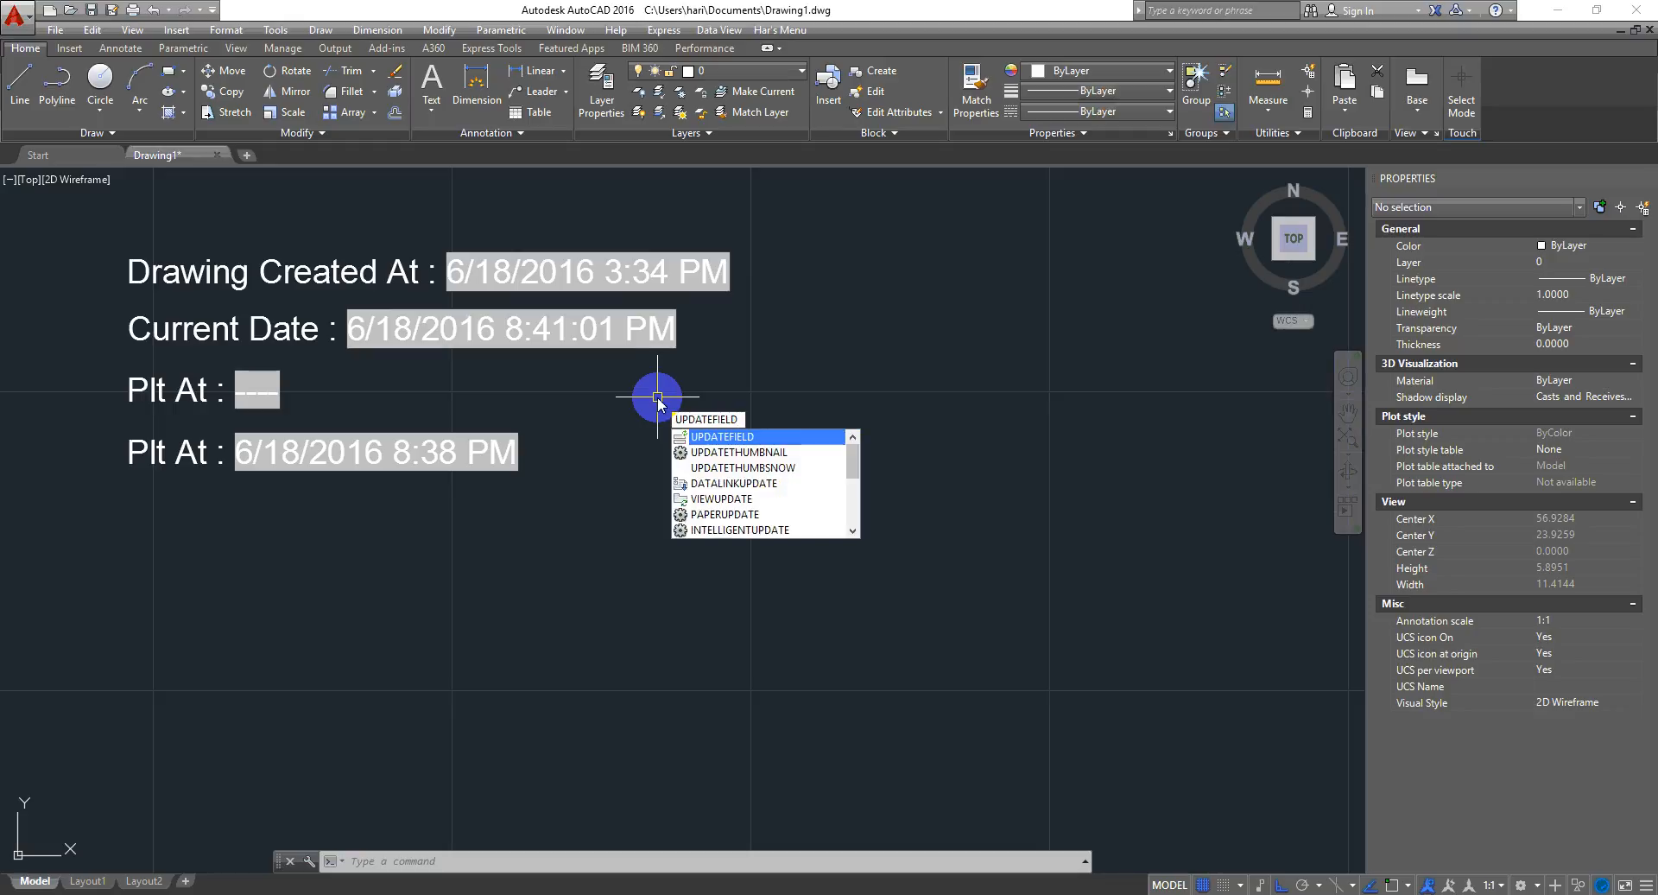
pyautogui.press('Return')
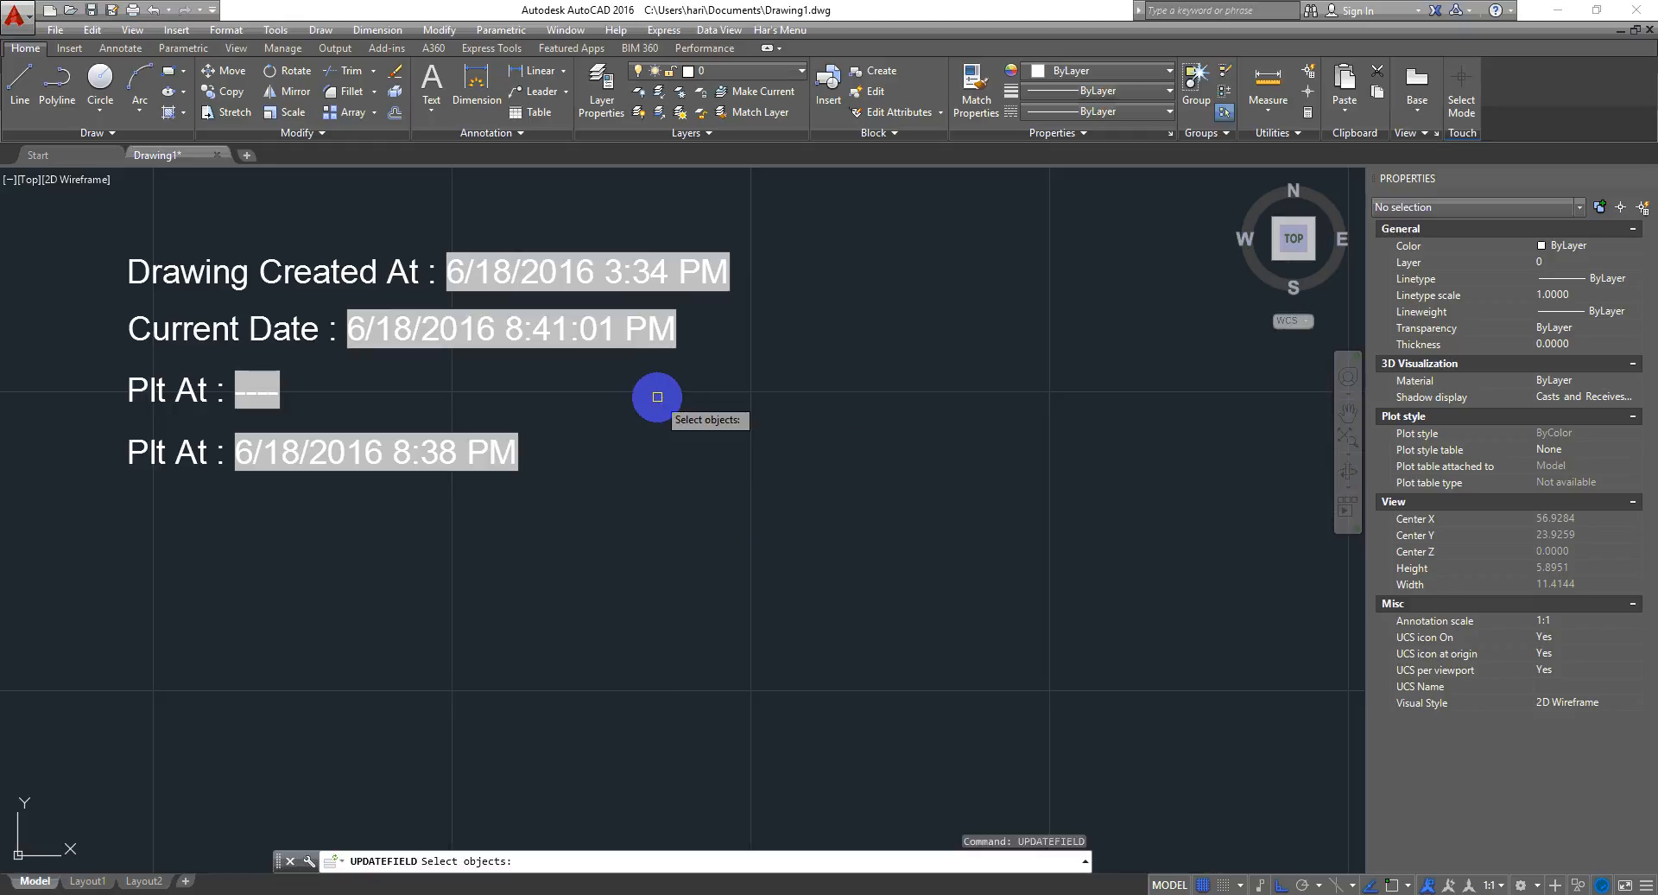
pyautogui.click(649, 328)
pyautogui.press('Return')
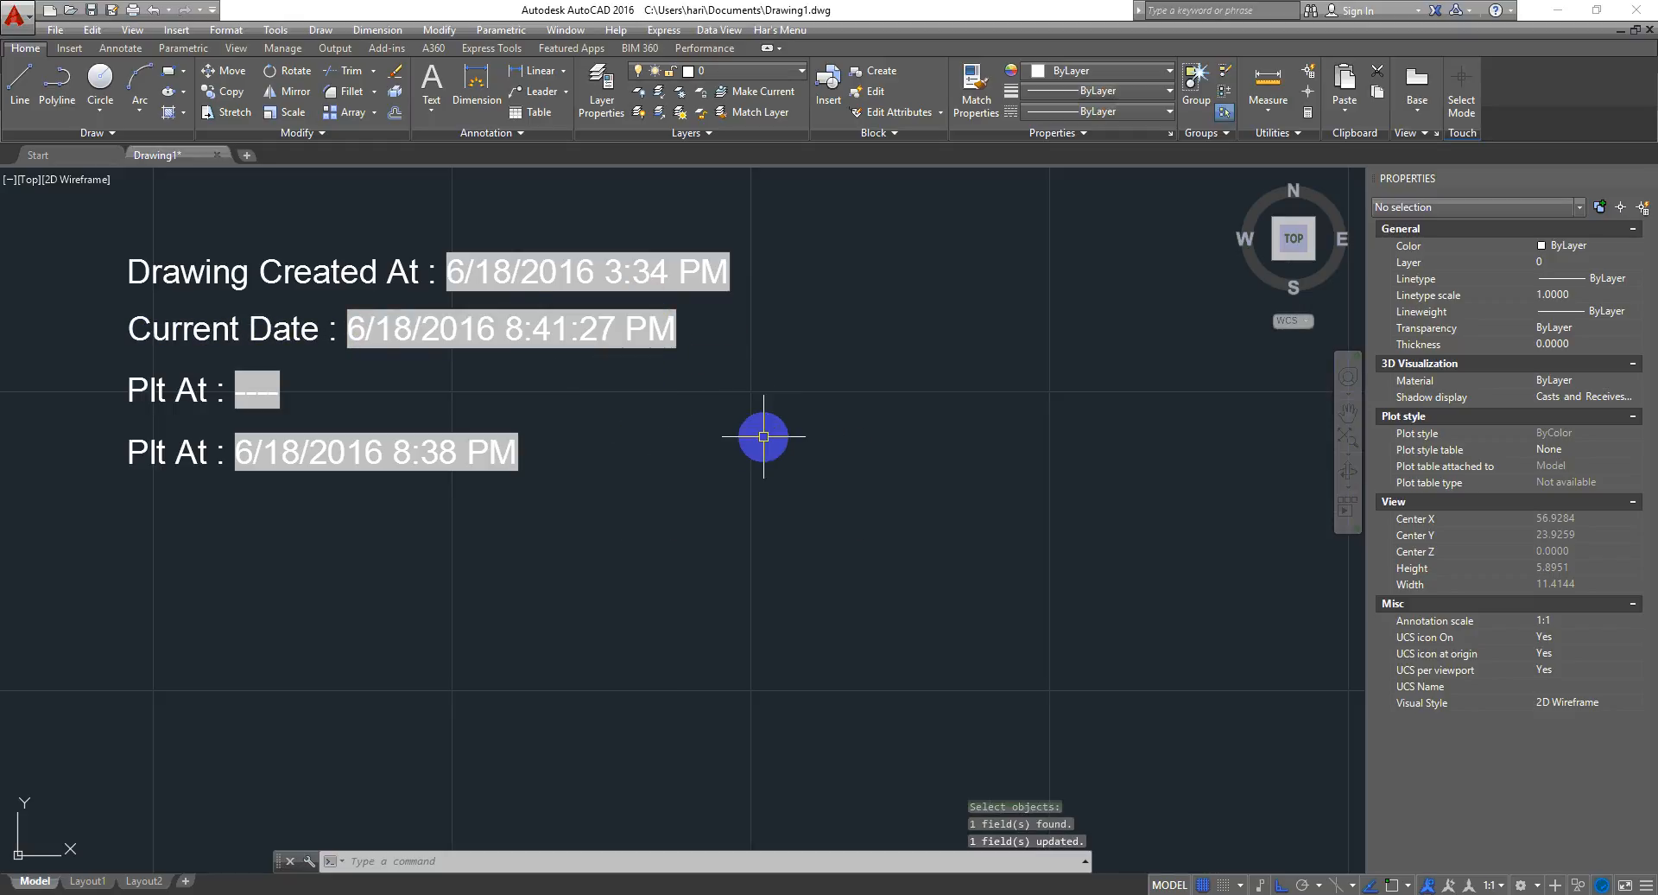
pyautogui.click(1016, 511)
pyautogui.click(750, 542)
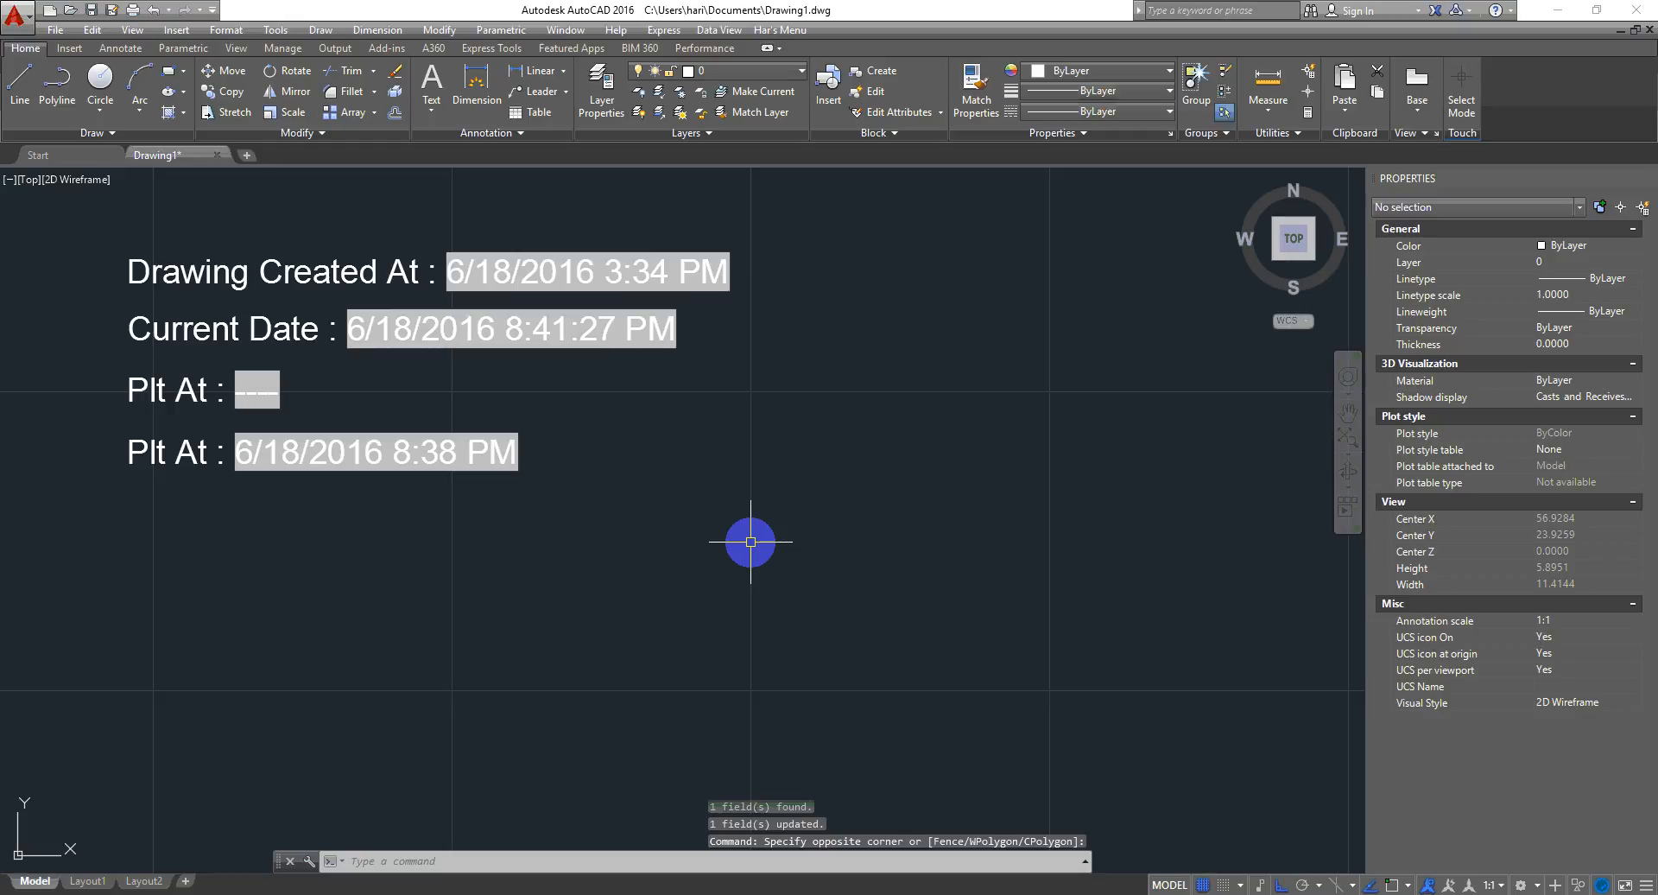
pyautogui.moveTo(748, 545)
pyautogui.mouseDown(button='middle')
pyautogui.moveTo(685, 558)
pyautogui.moveTo(651, 517)
pyautogui.moveTo(636, 523)
pyautogui.mouseUp(button='middle')
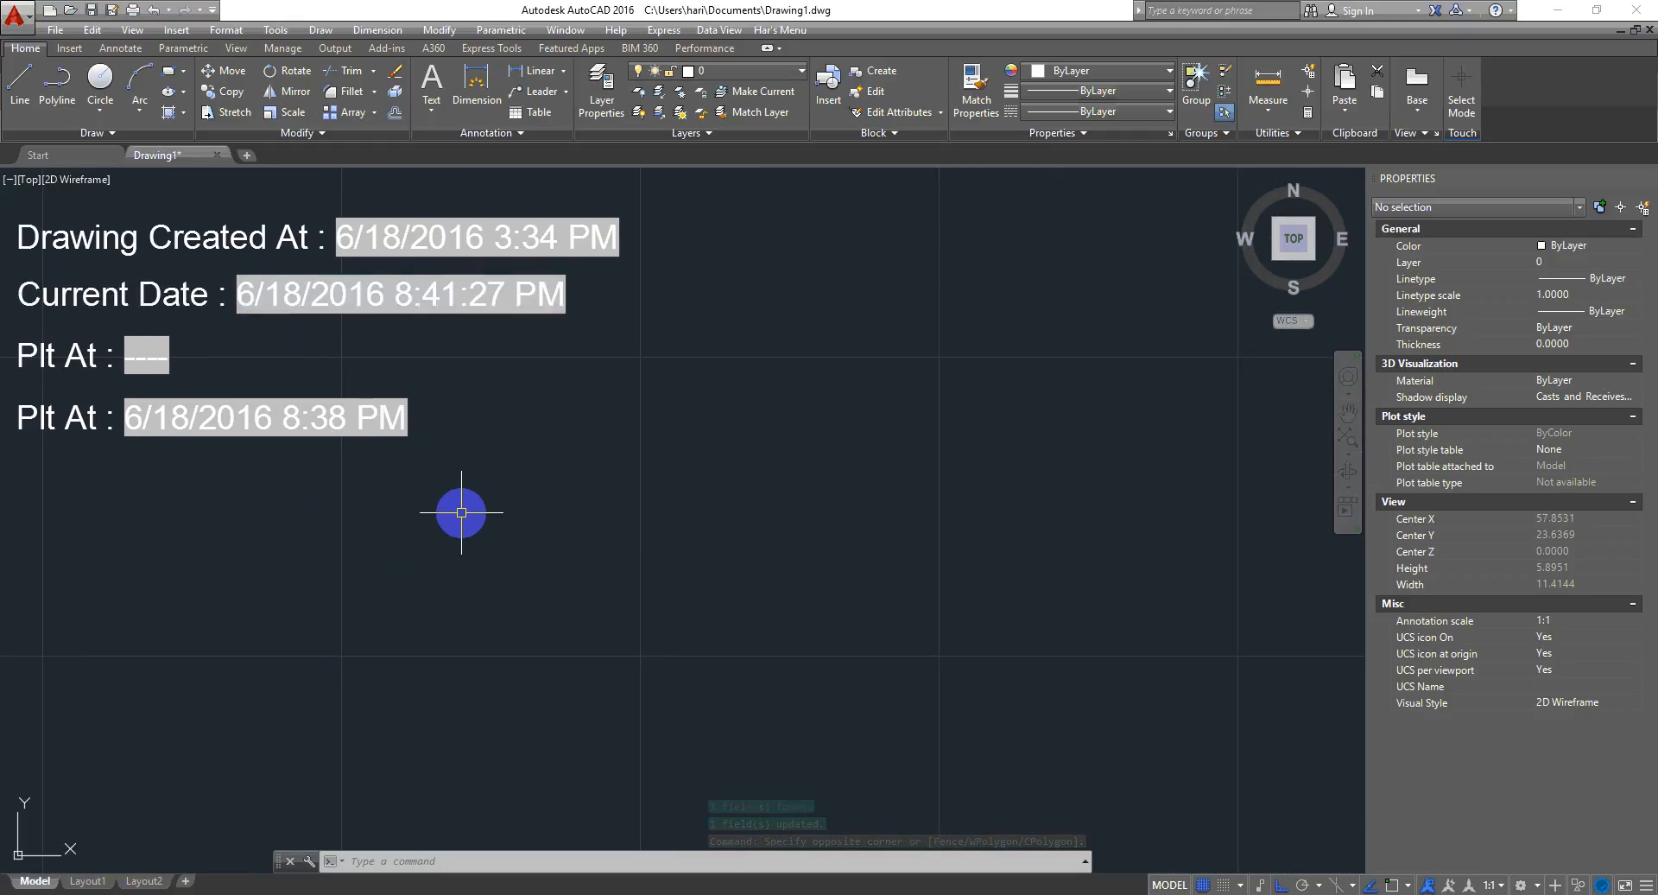
pyautogui.click(855, 474)
pyautogui.click(691, 587)
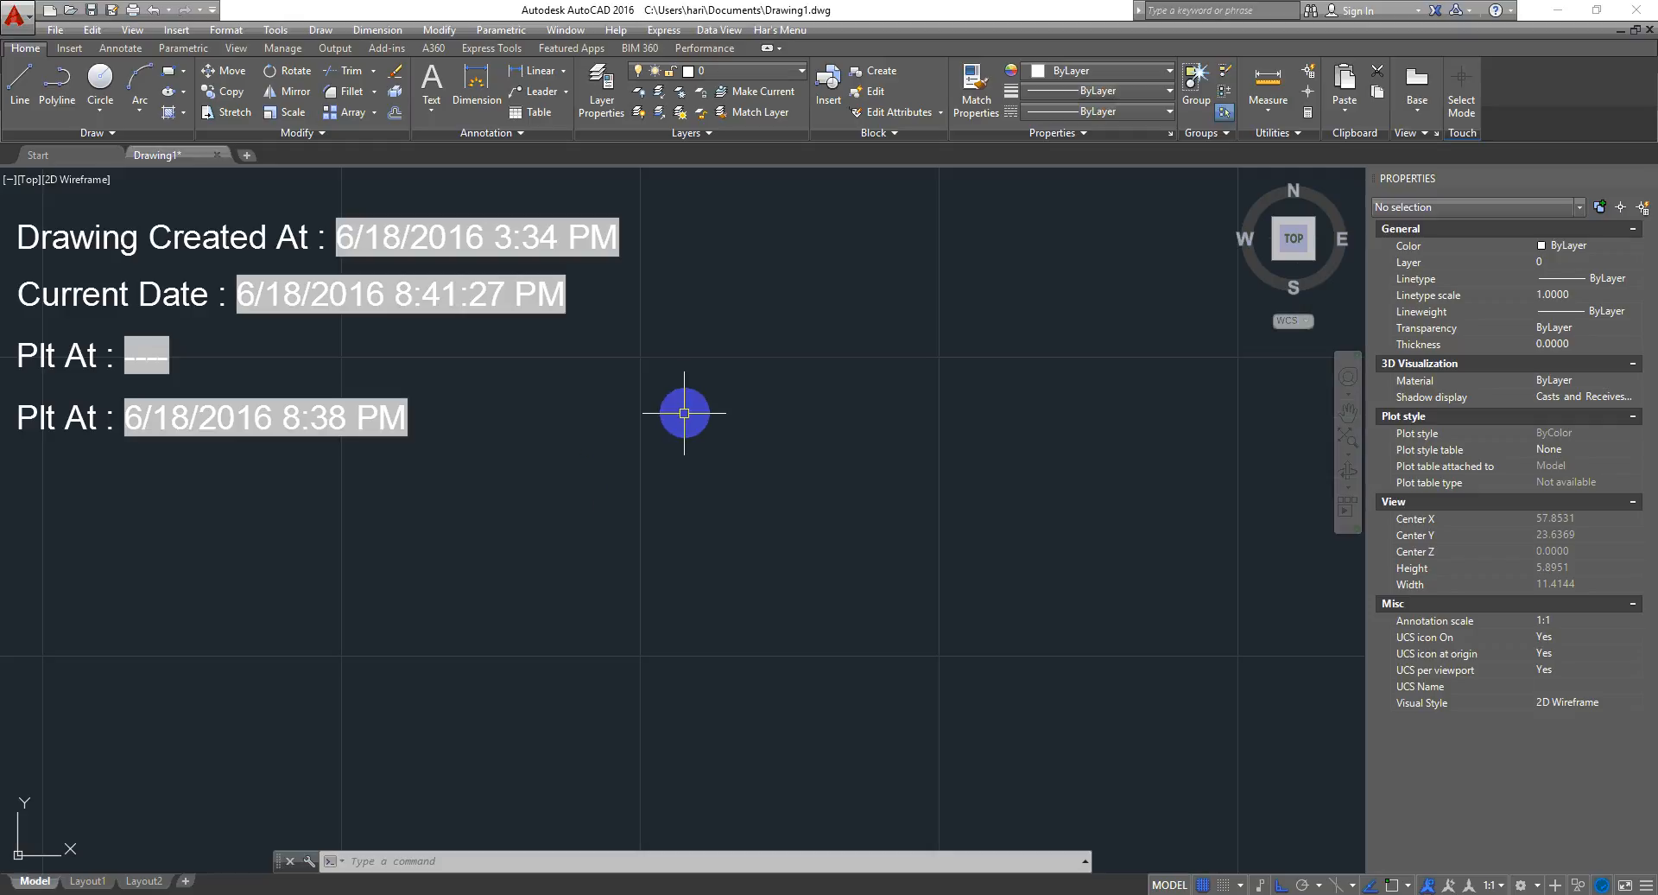
# - Switch to the Layout1 paper space layout to view the date fields
pyautogui.click(87, 881)
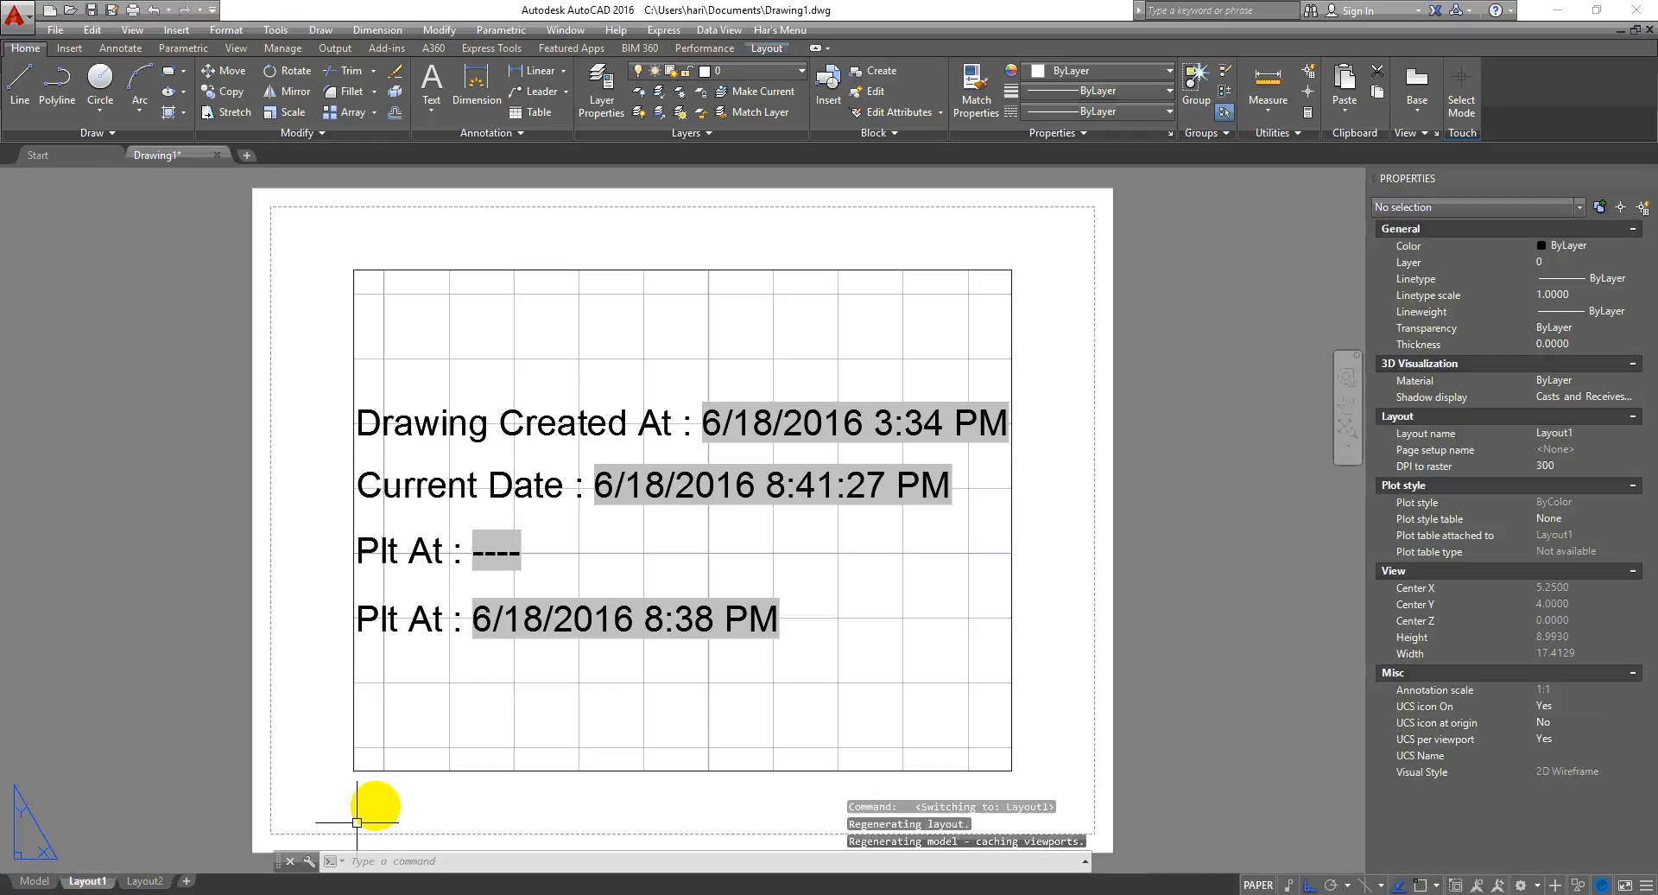
pyautogui.scroll(3, 519, 658)
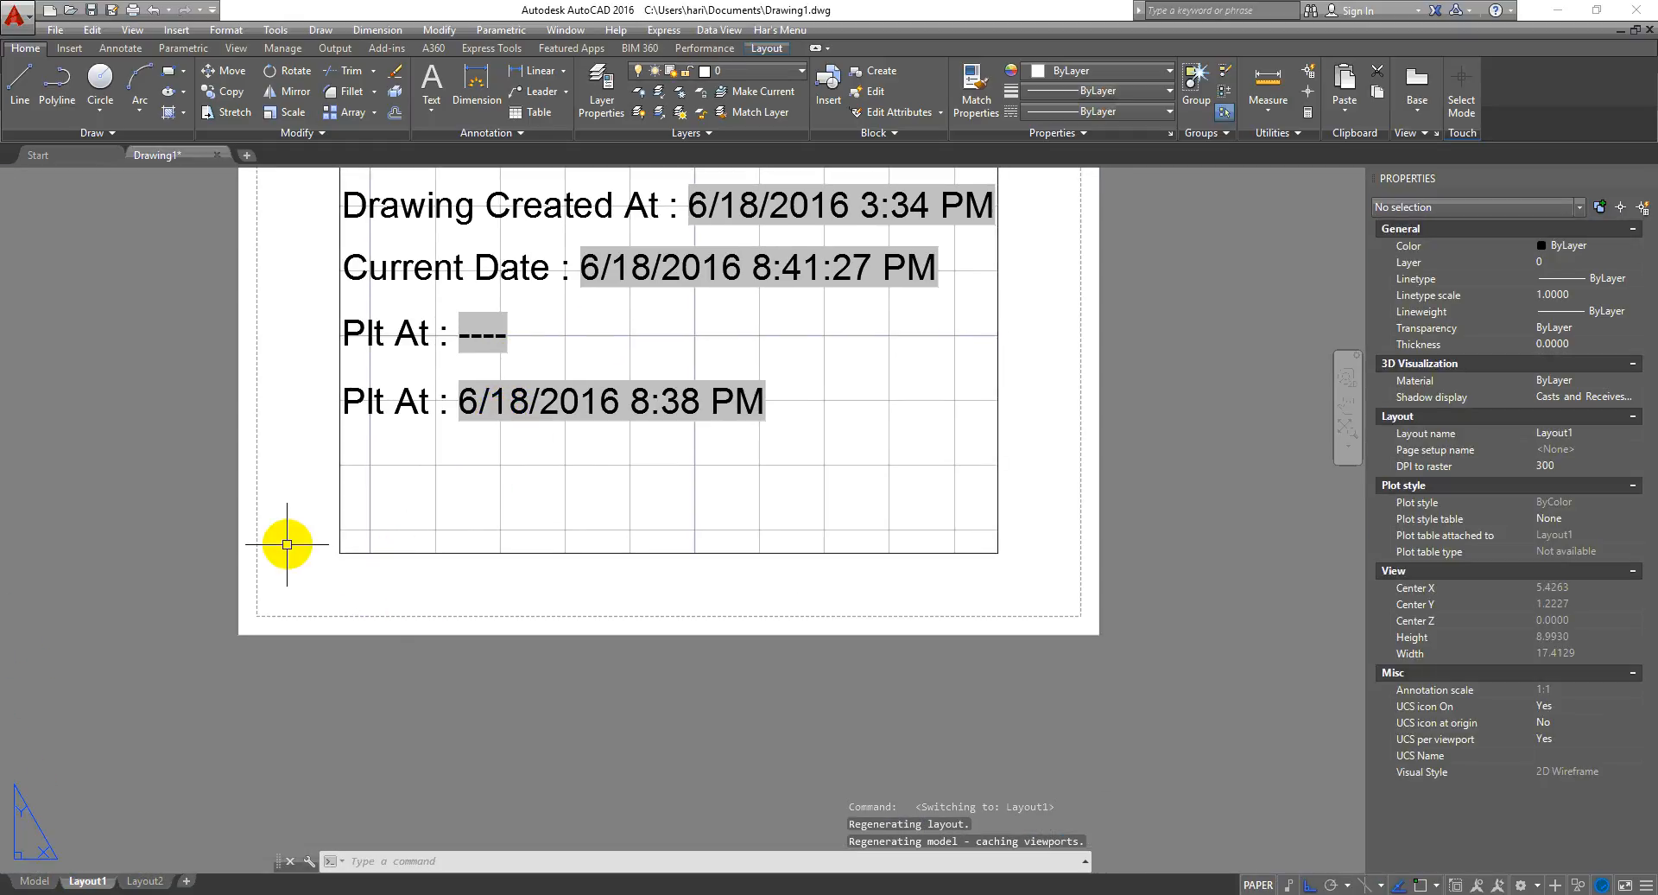
pyautogui.scroll(8, 270, 608)
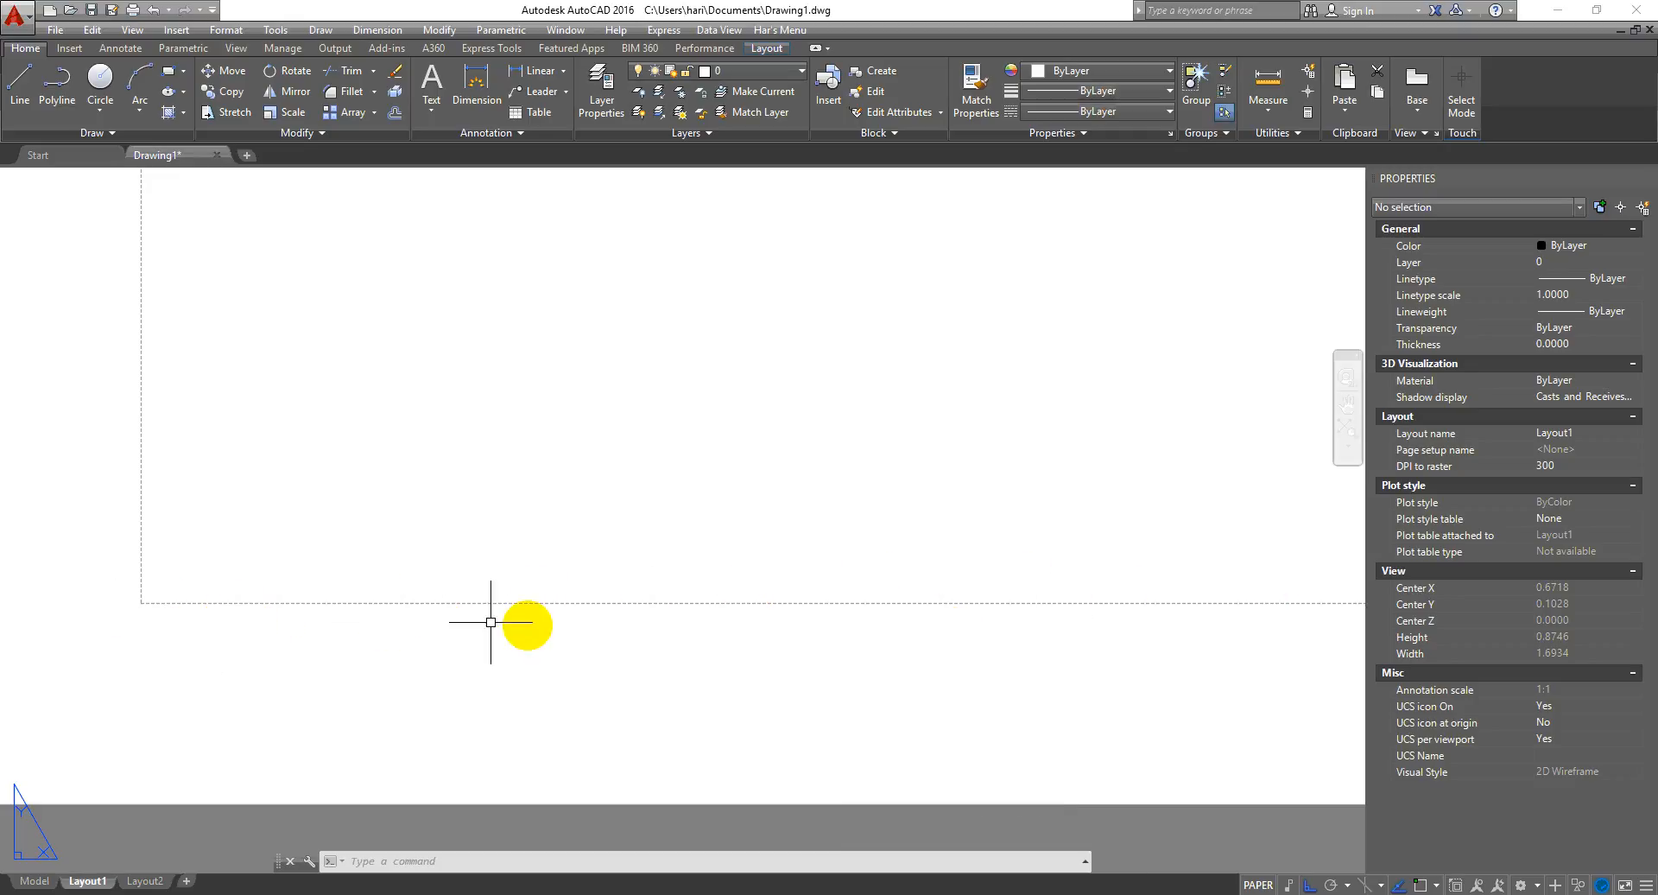
# - Zoom and pan around Layout1 to inspect the plot date fields
pyautogui.scroll(-3, 566, 579)
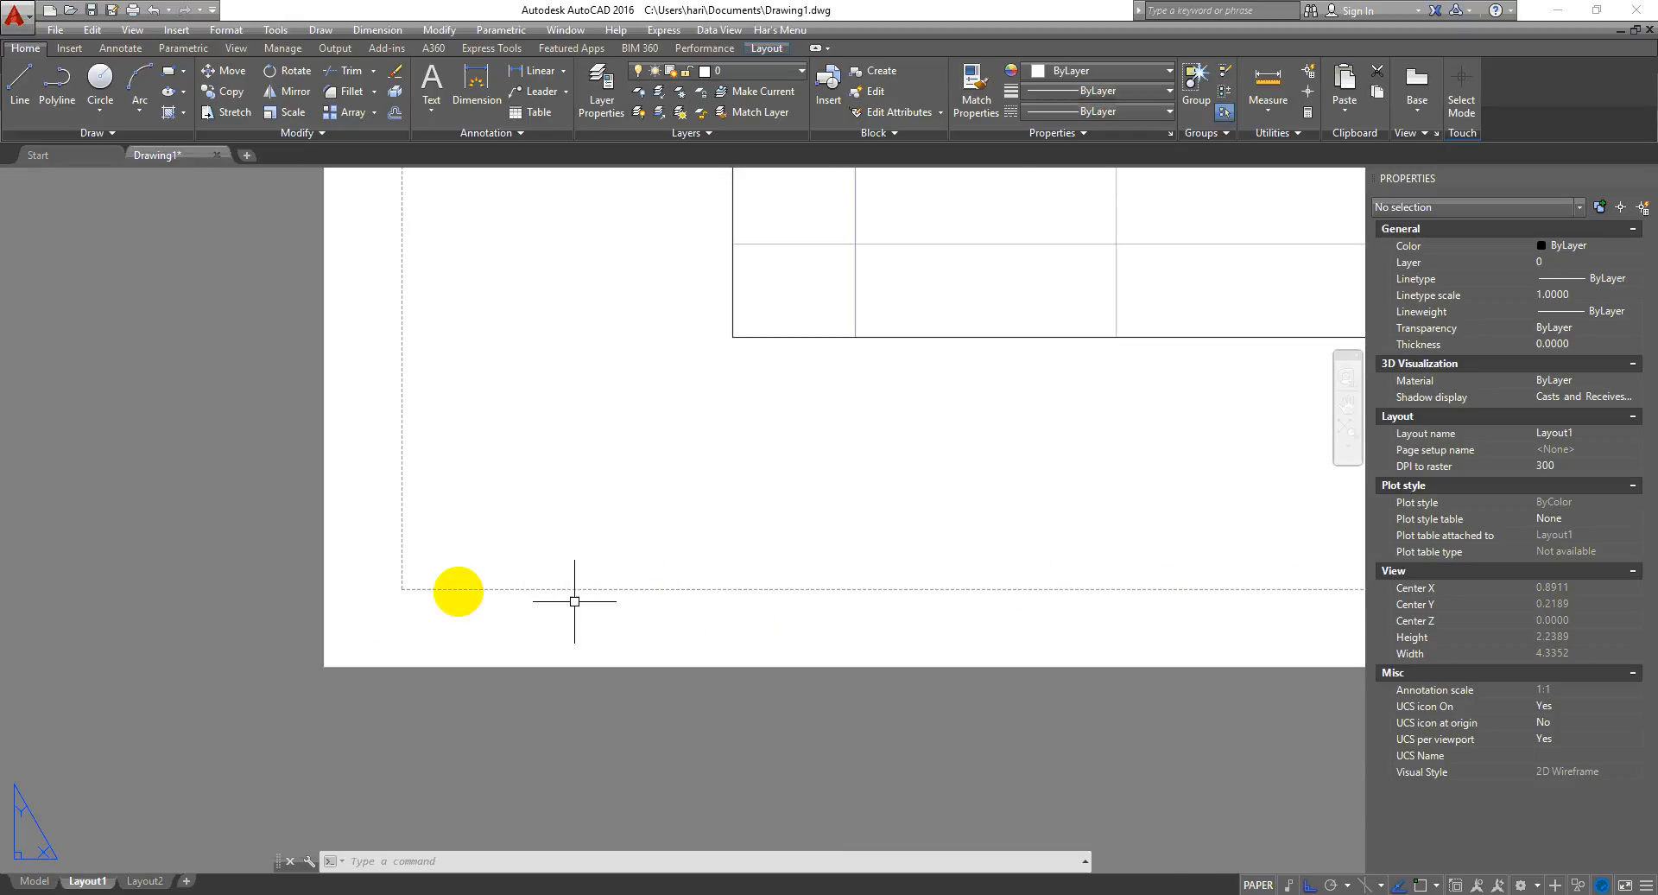
pyautogui.moveTo(1069, 588); pyautogui.dragTo(711, 603, button='middle')
pyautogui.scroll(-3, 548, 612)
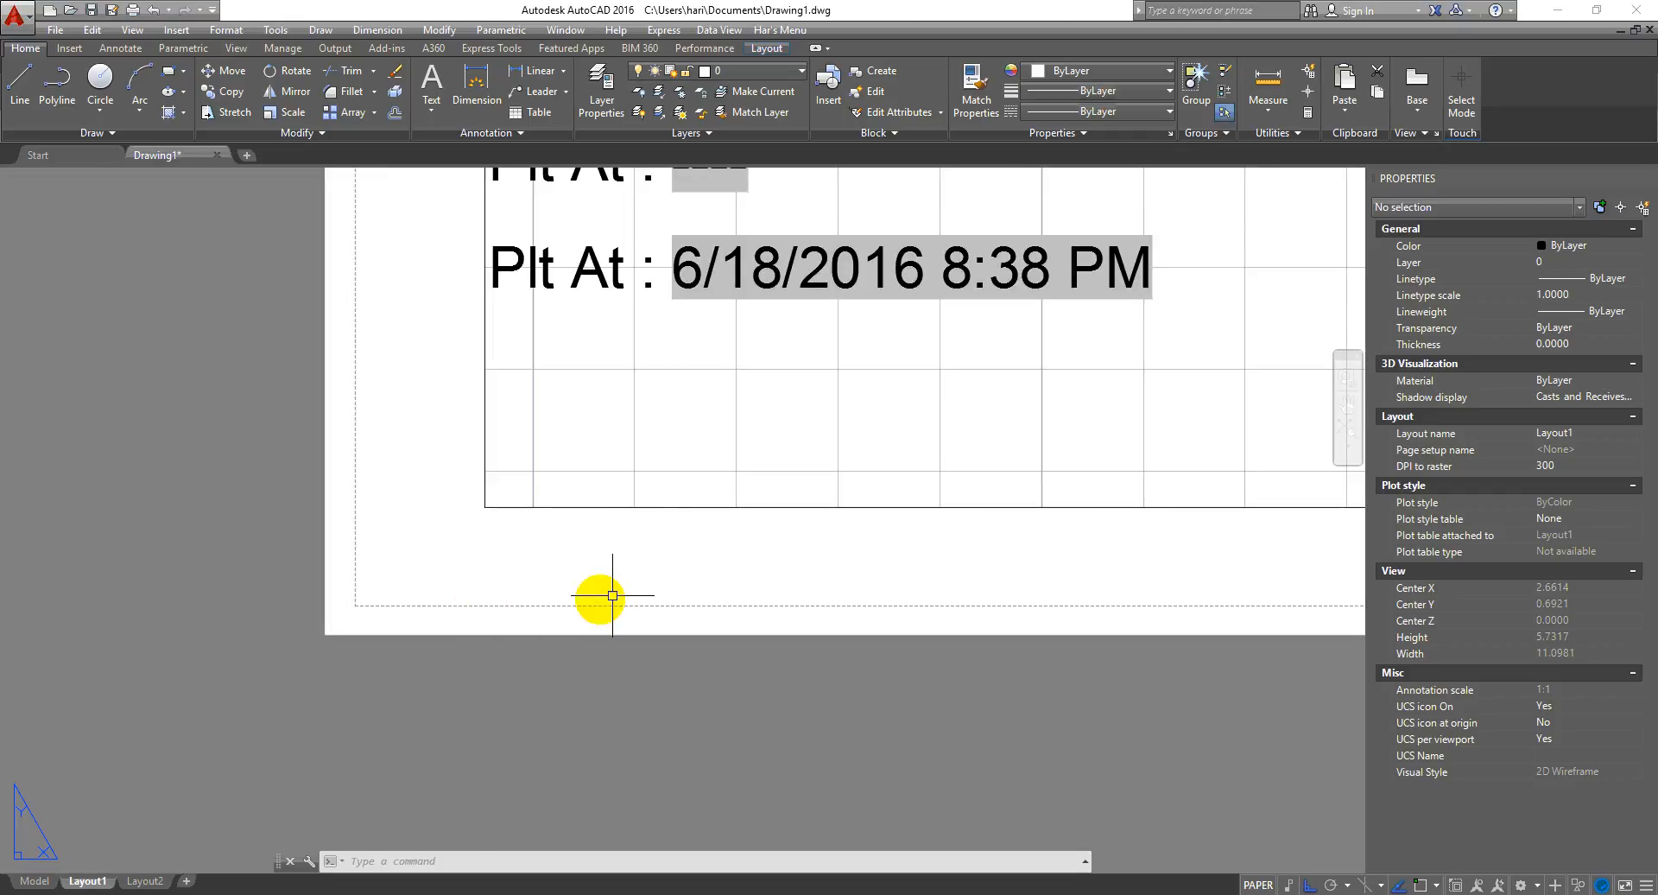
pyautogui.moveTo(814, 596); pyautogui.dragTo(711, 634, button='middle')
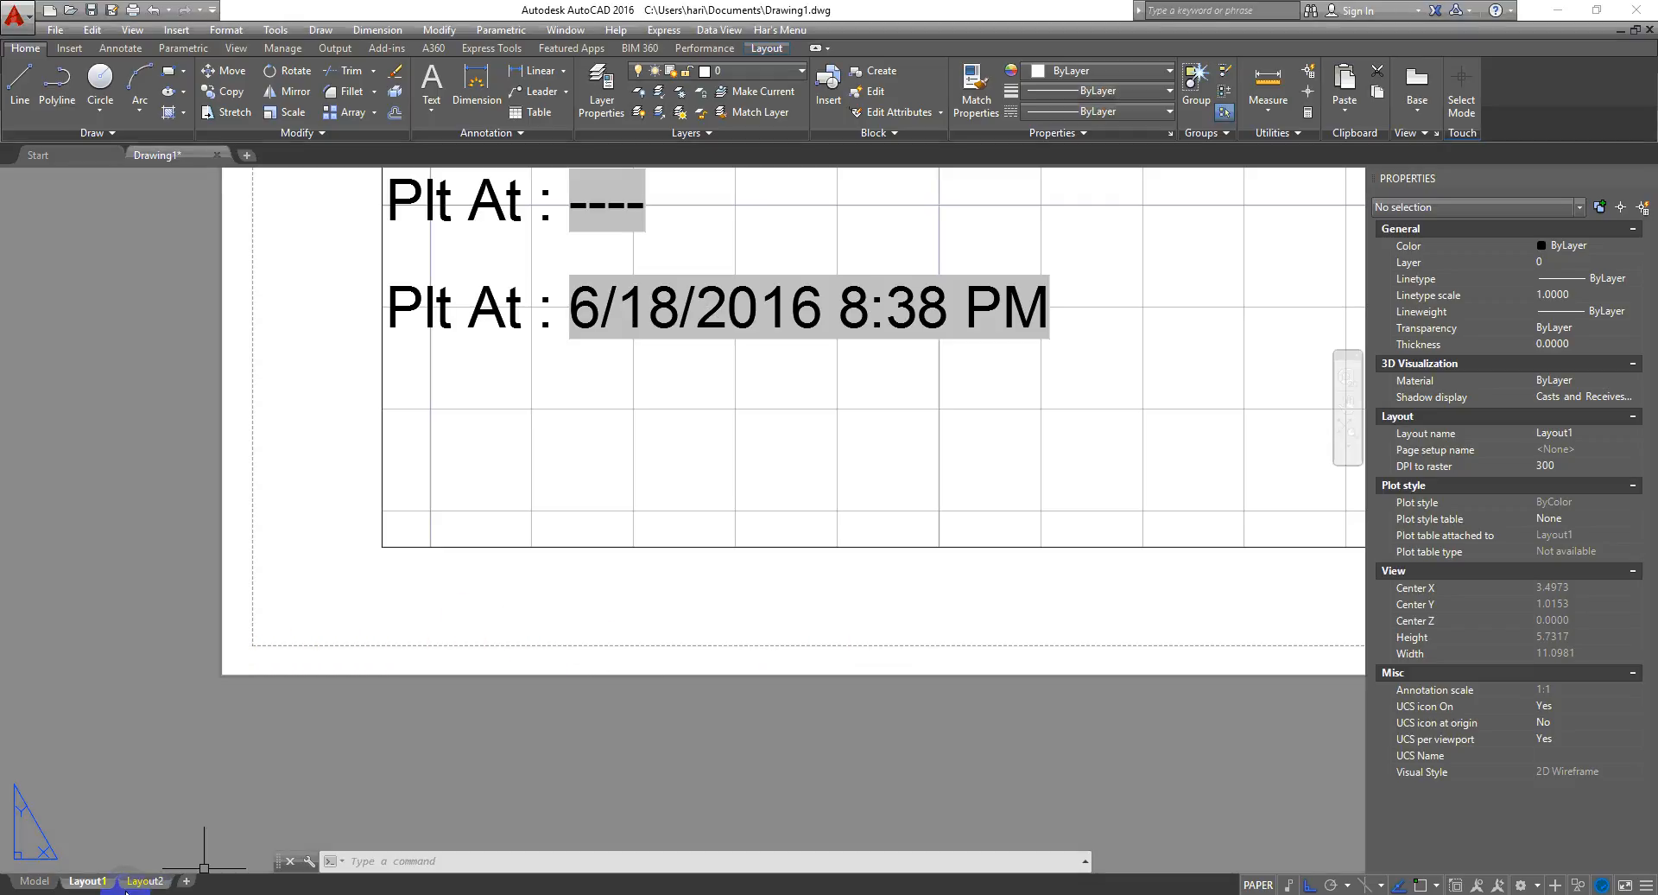
# - Return to Model space and clear the stray selection window
pyautogui.click(38, 883)
pyautogui.click(718, 510)
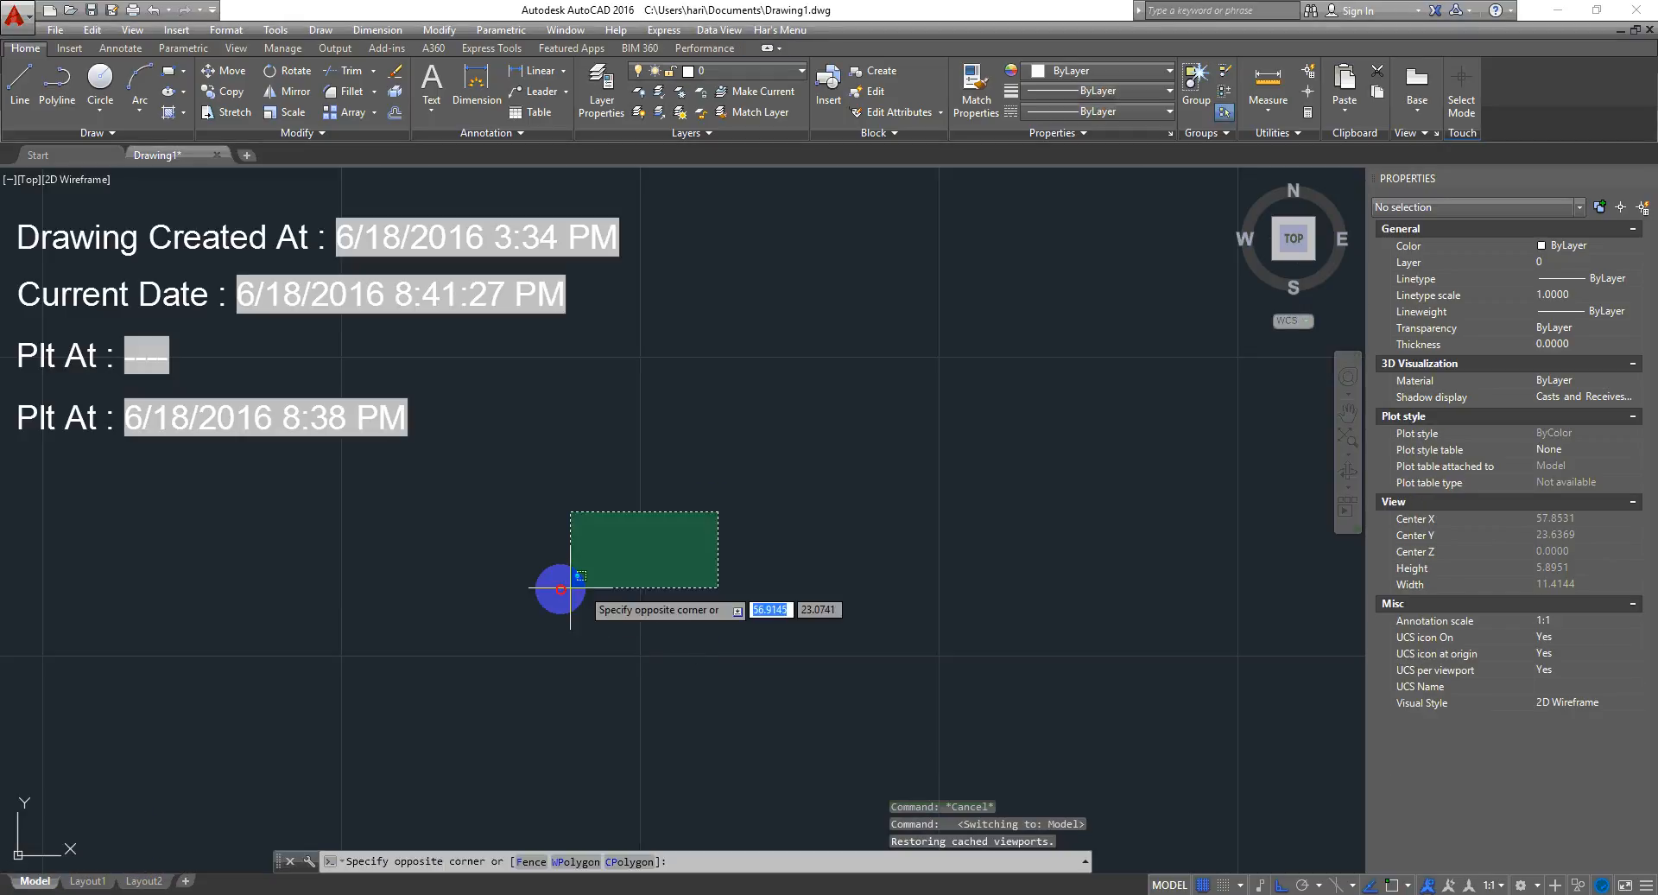
pyautogui.click(567, 588)
pyautogui.moveTo(562, 566); pyautogui.dragTo(578, 584, button='middle')
pyautogui.click(718, 540)
pyautogui.click(501, 448)
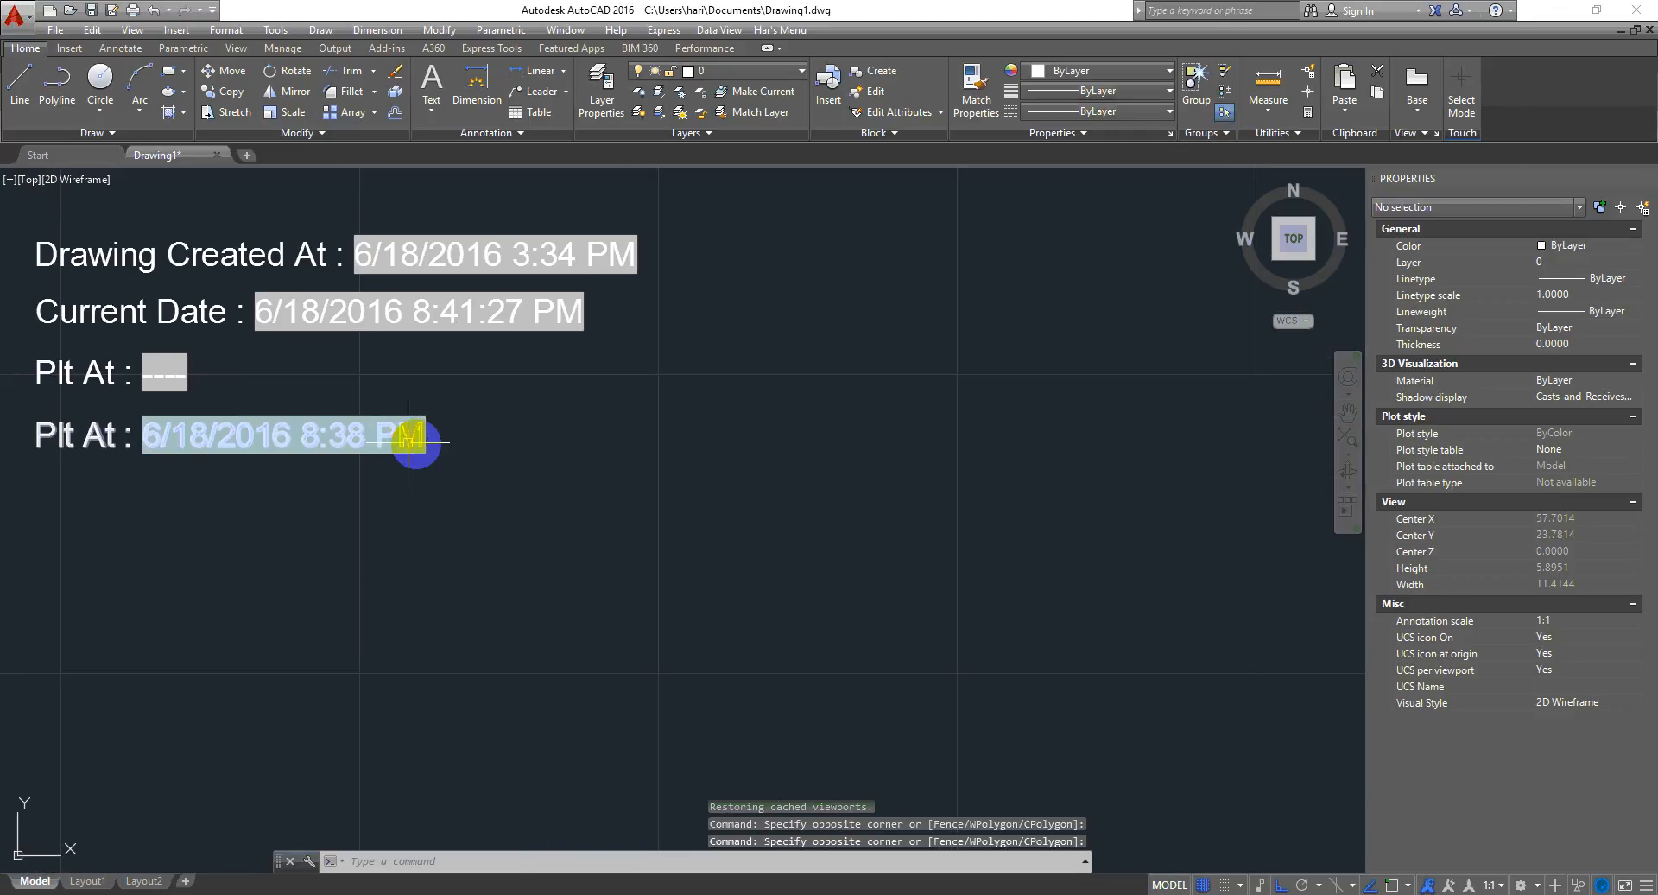
pyautogui.moveTo(412, 436)
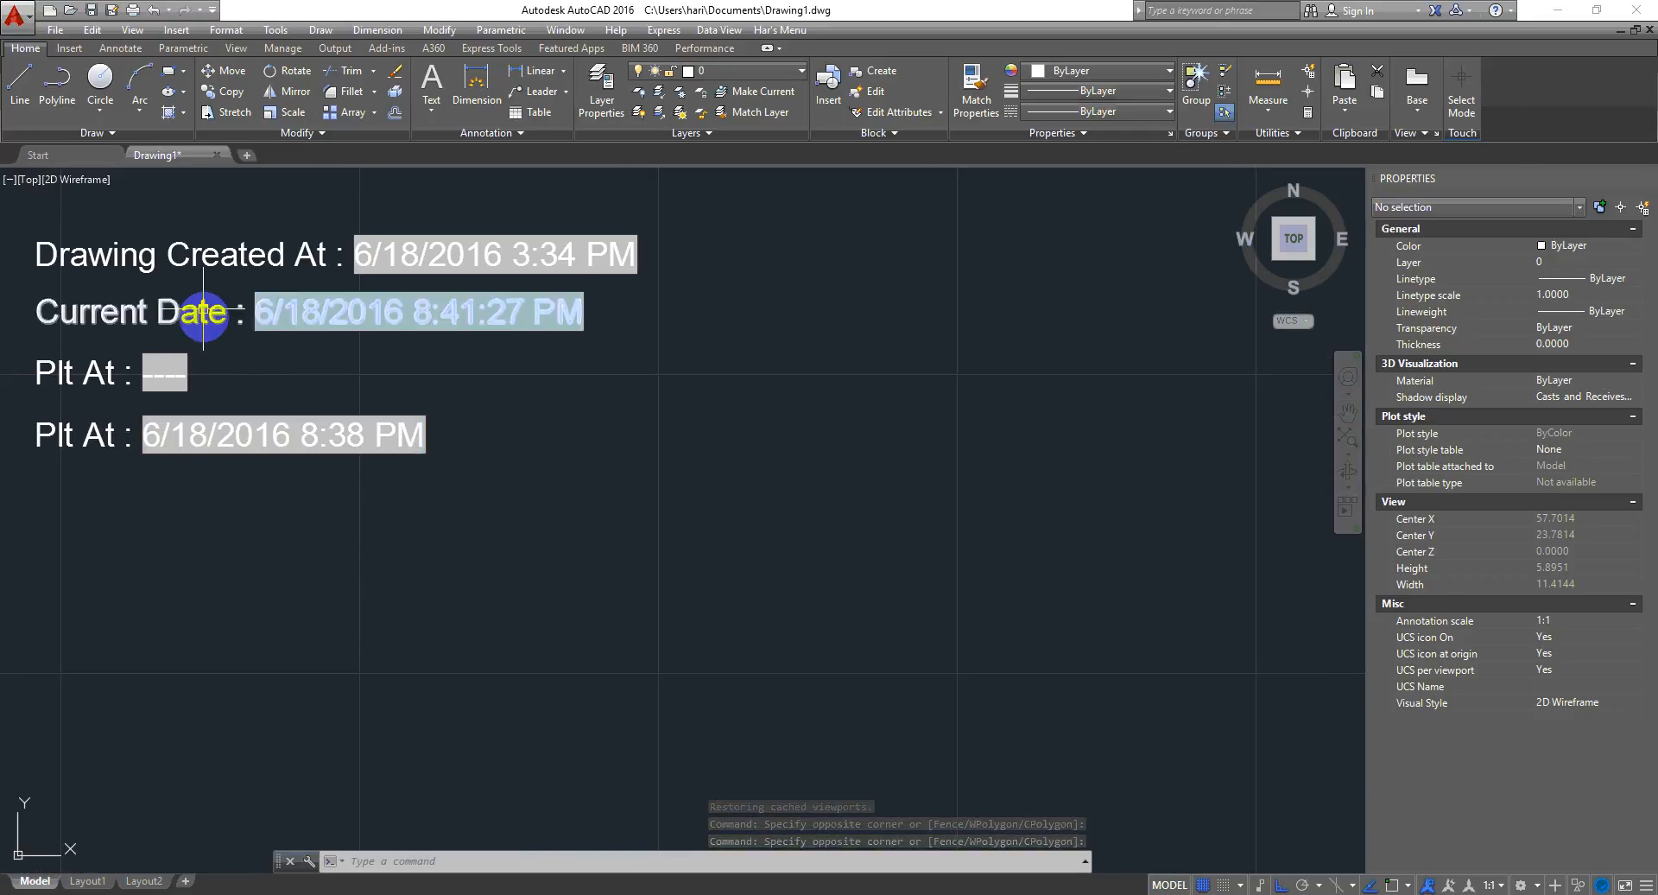
# - Open the empty Plt At field's settings and browse the Plot, Date & Time and Document field categories
pyautogui.doubleClick(166, 373)
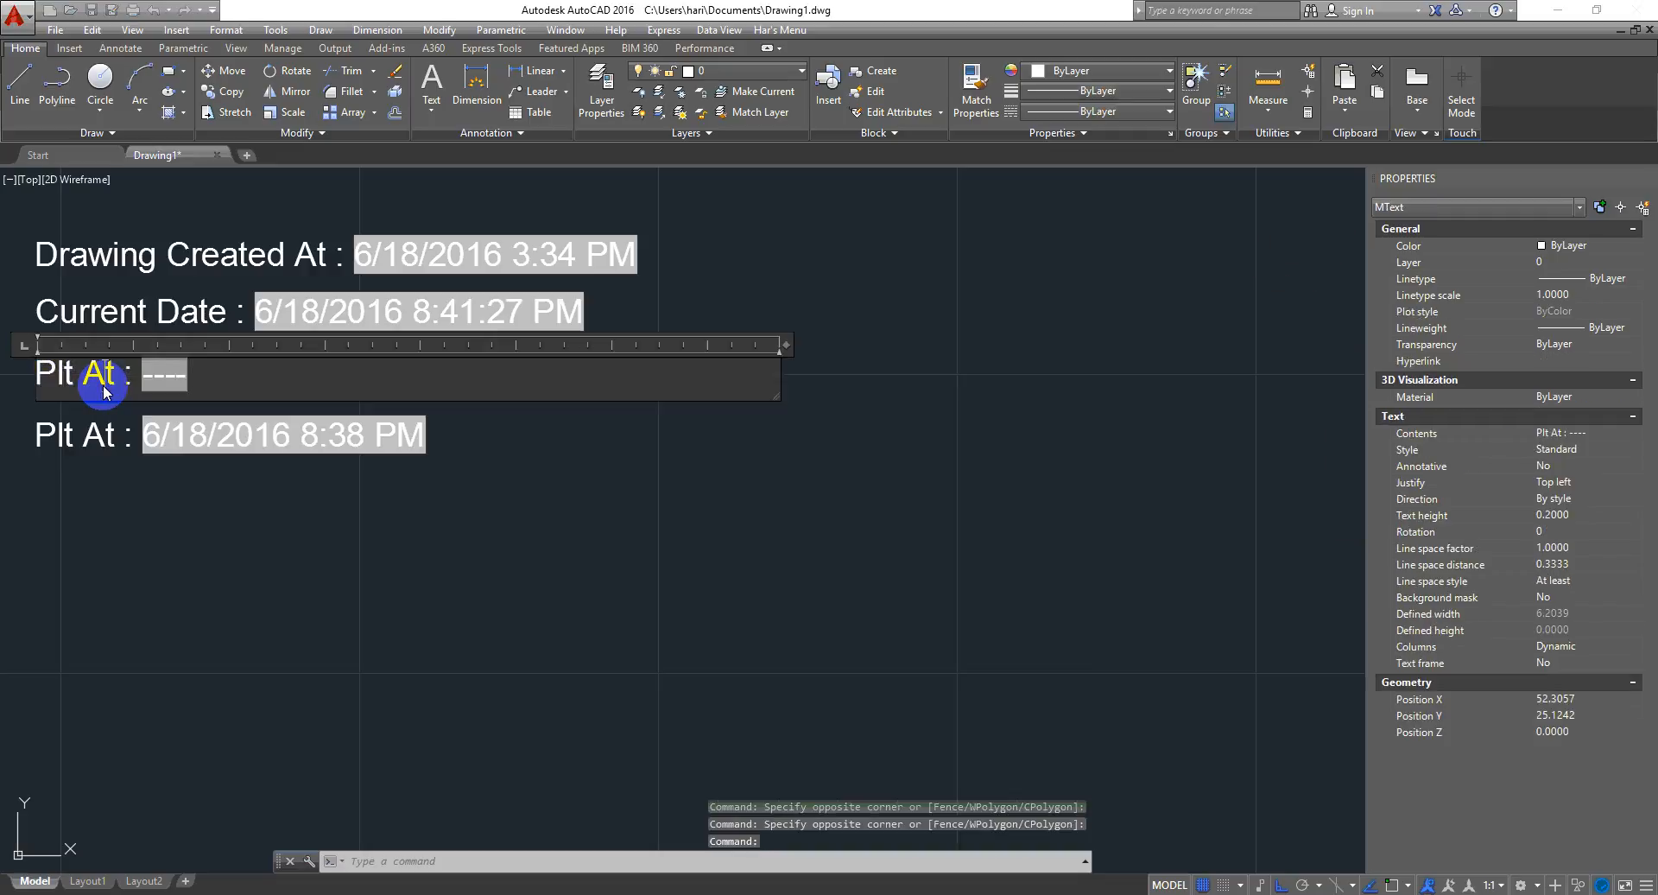
pyautogui.doubleClick(171, 377)
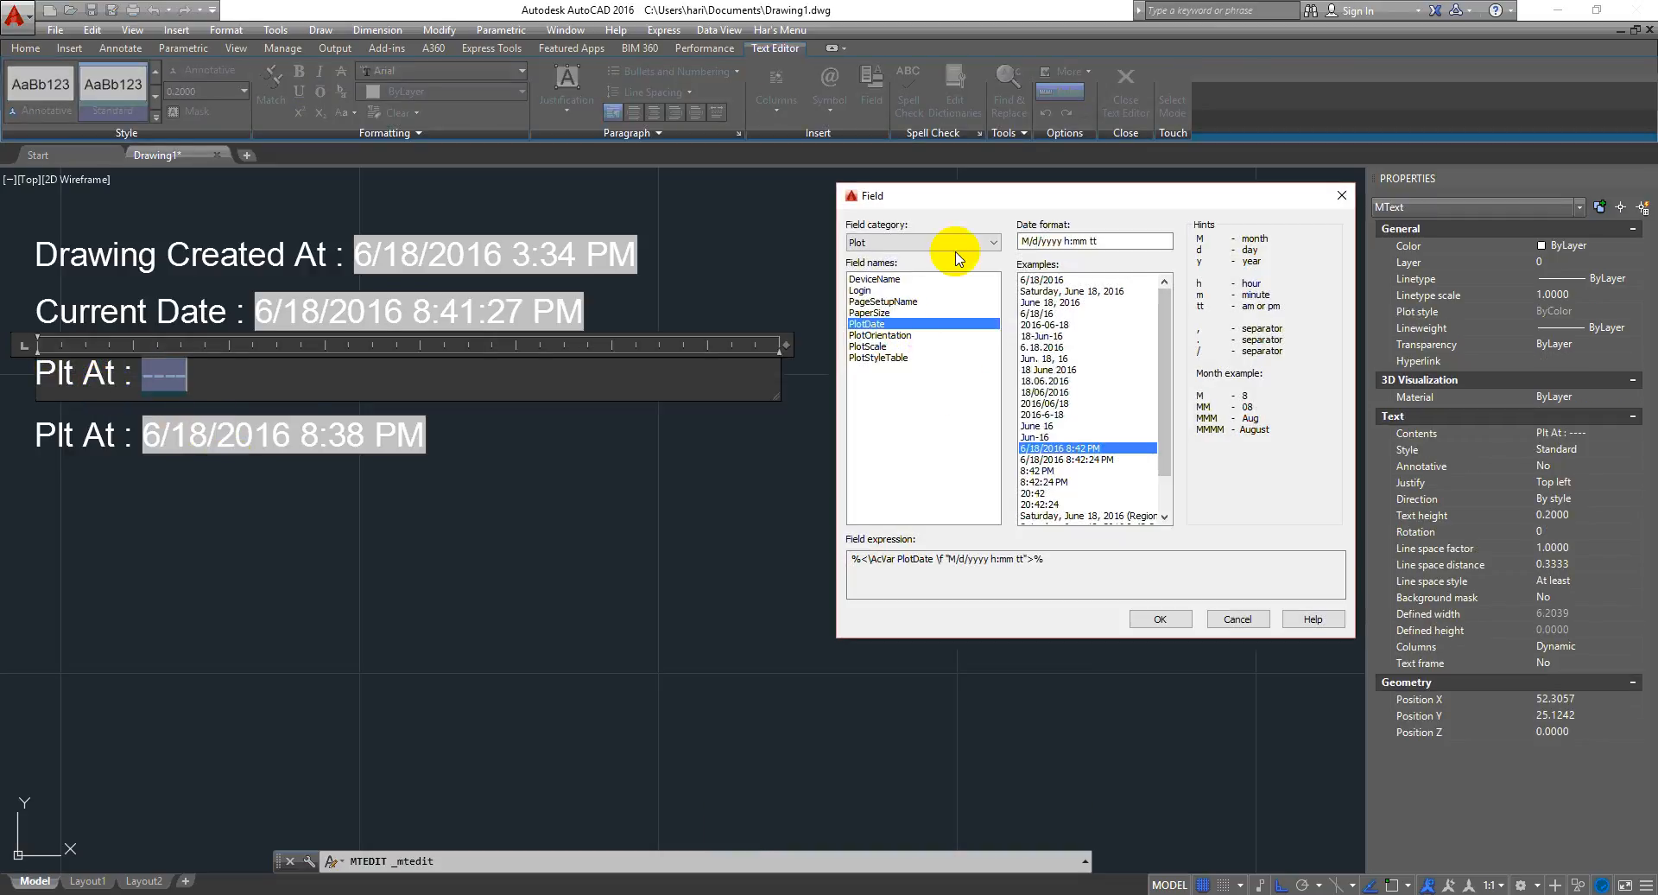
pyautogui.click(957, 243)
pyautogui.click(907, 268)
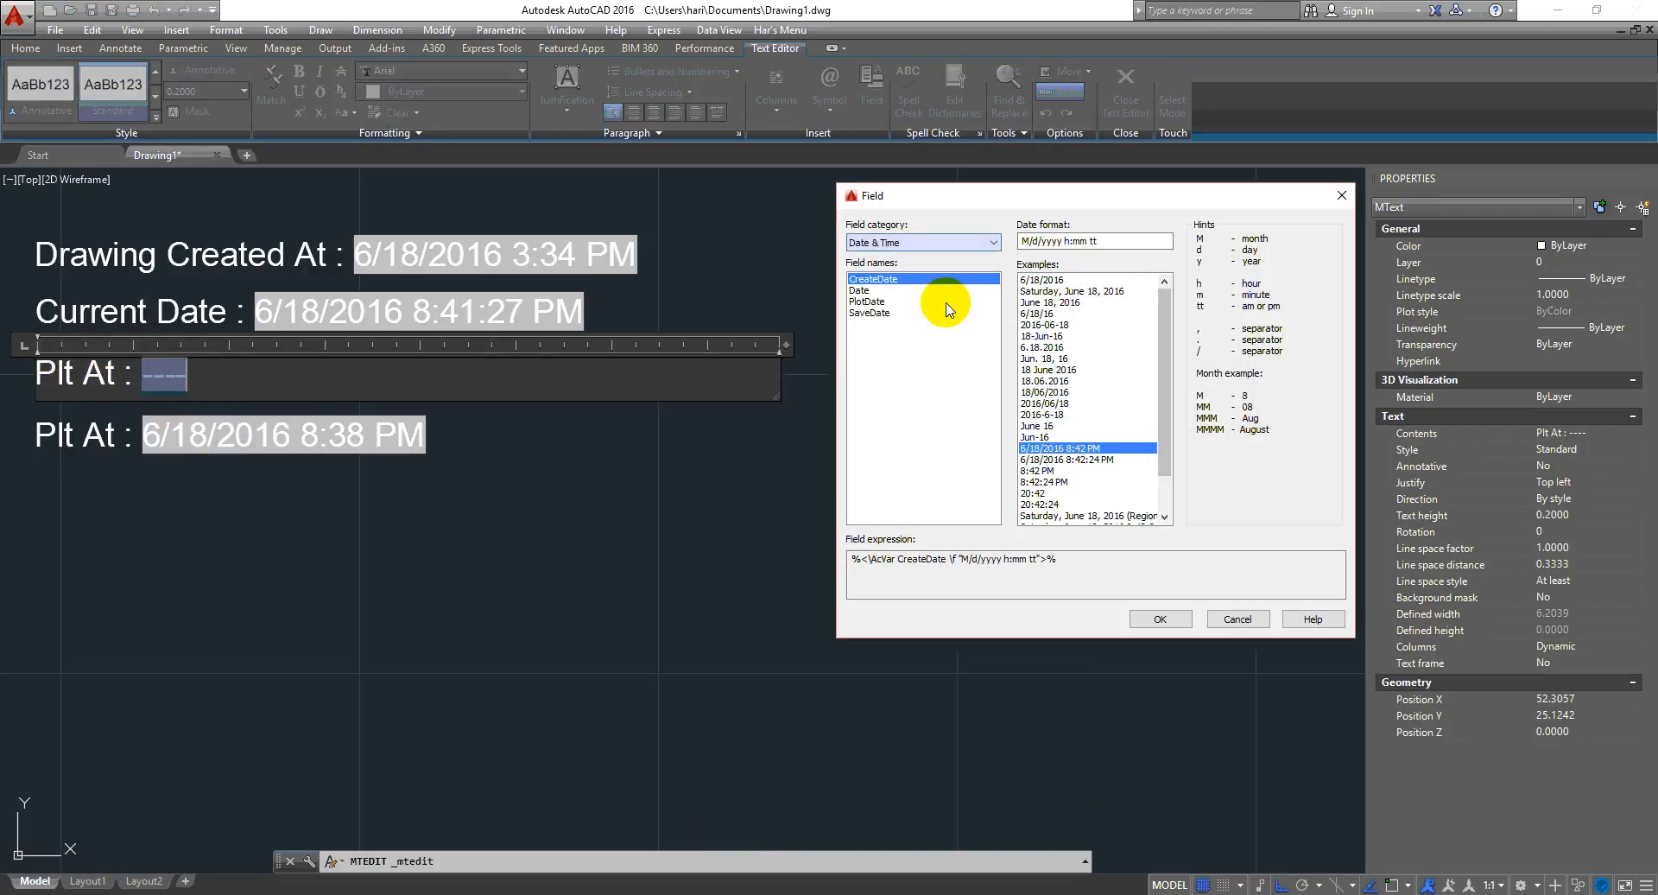
pyautogui.click(1007, 245)
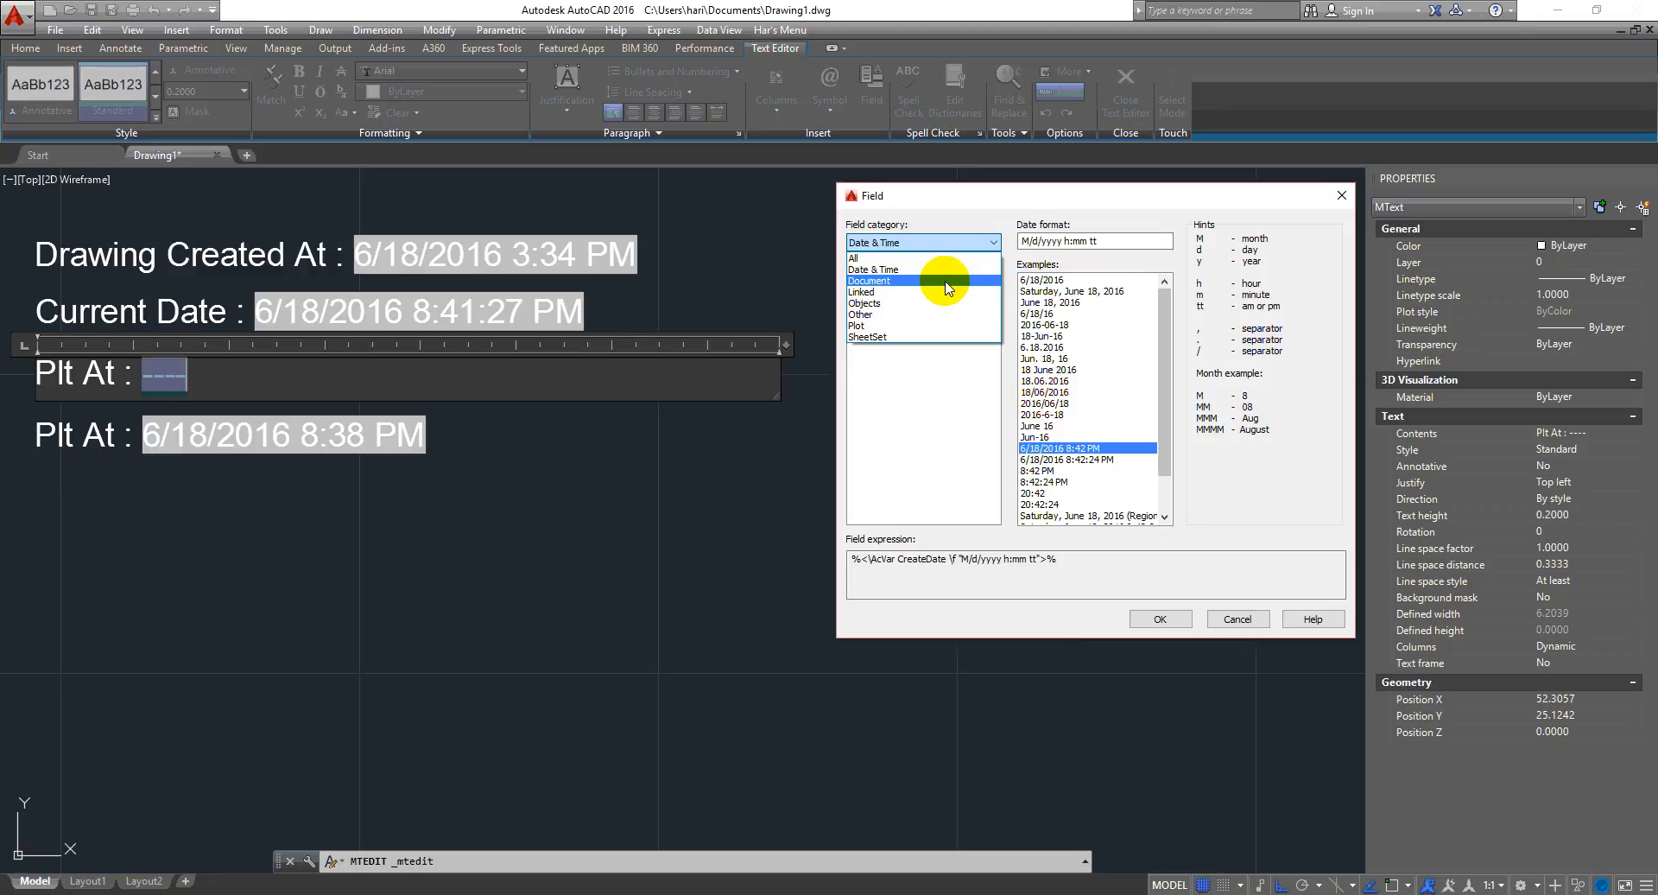
pyautogui.click(1063, 205)
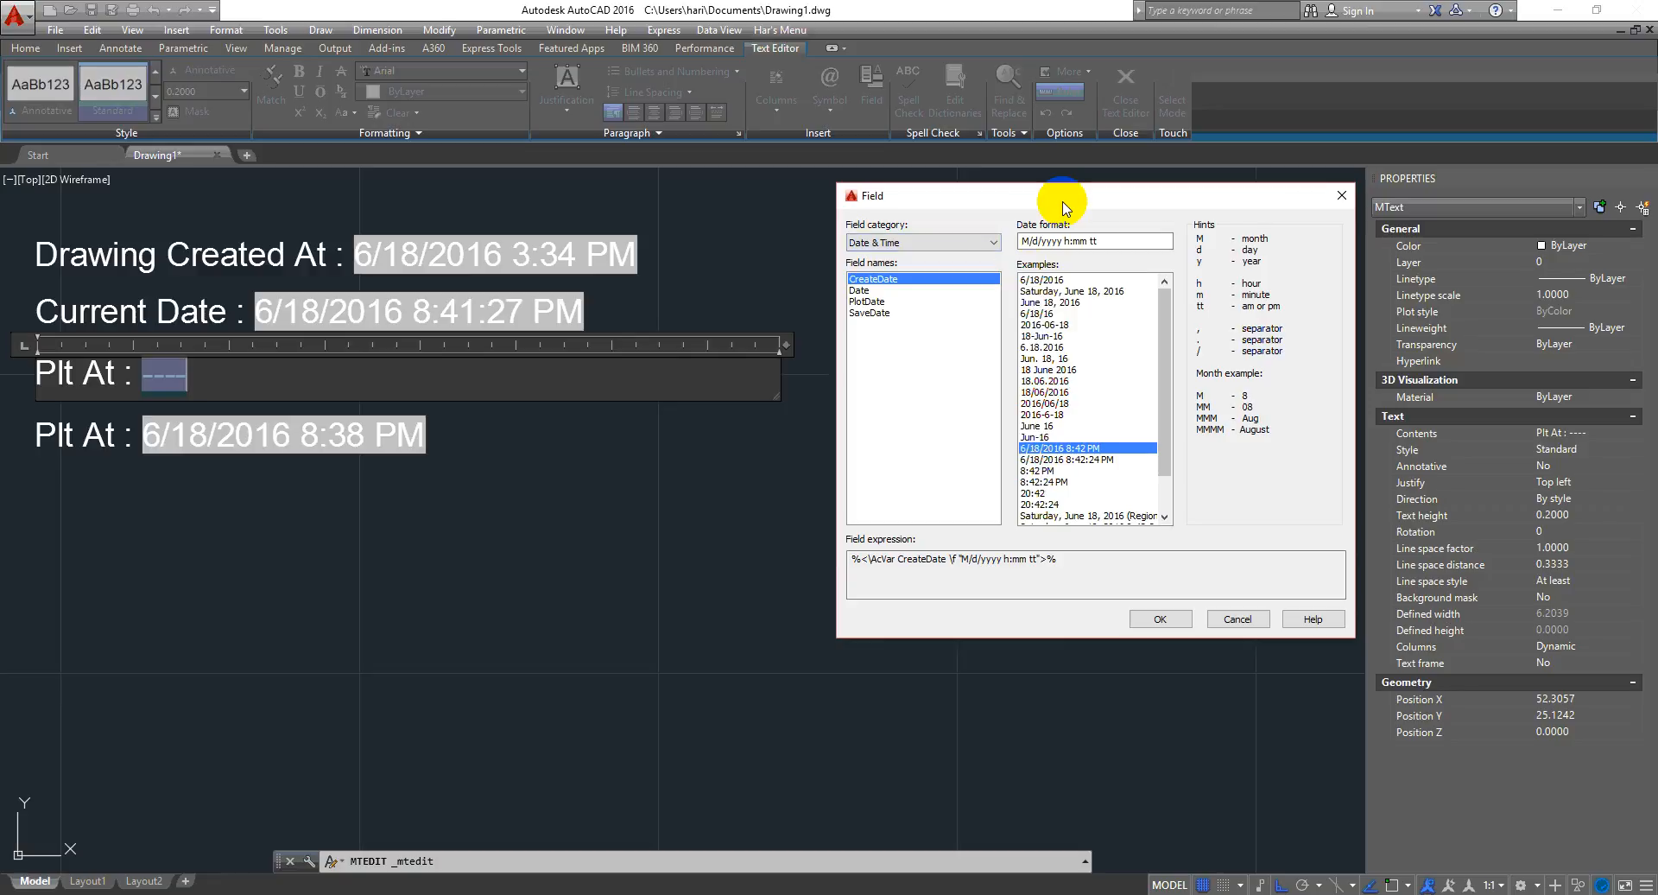
pyautogui.click(997, 244)
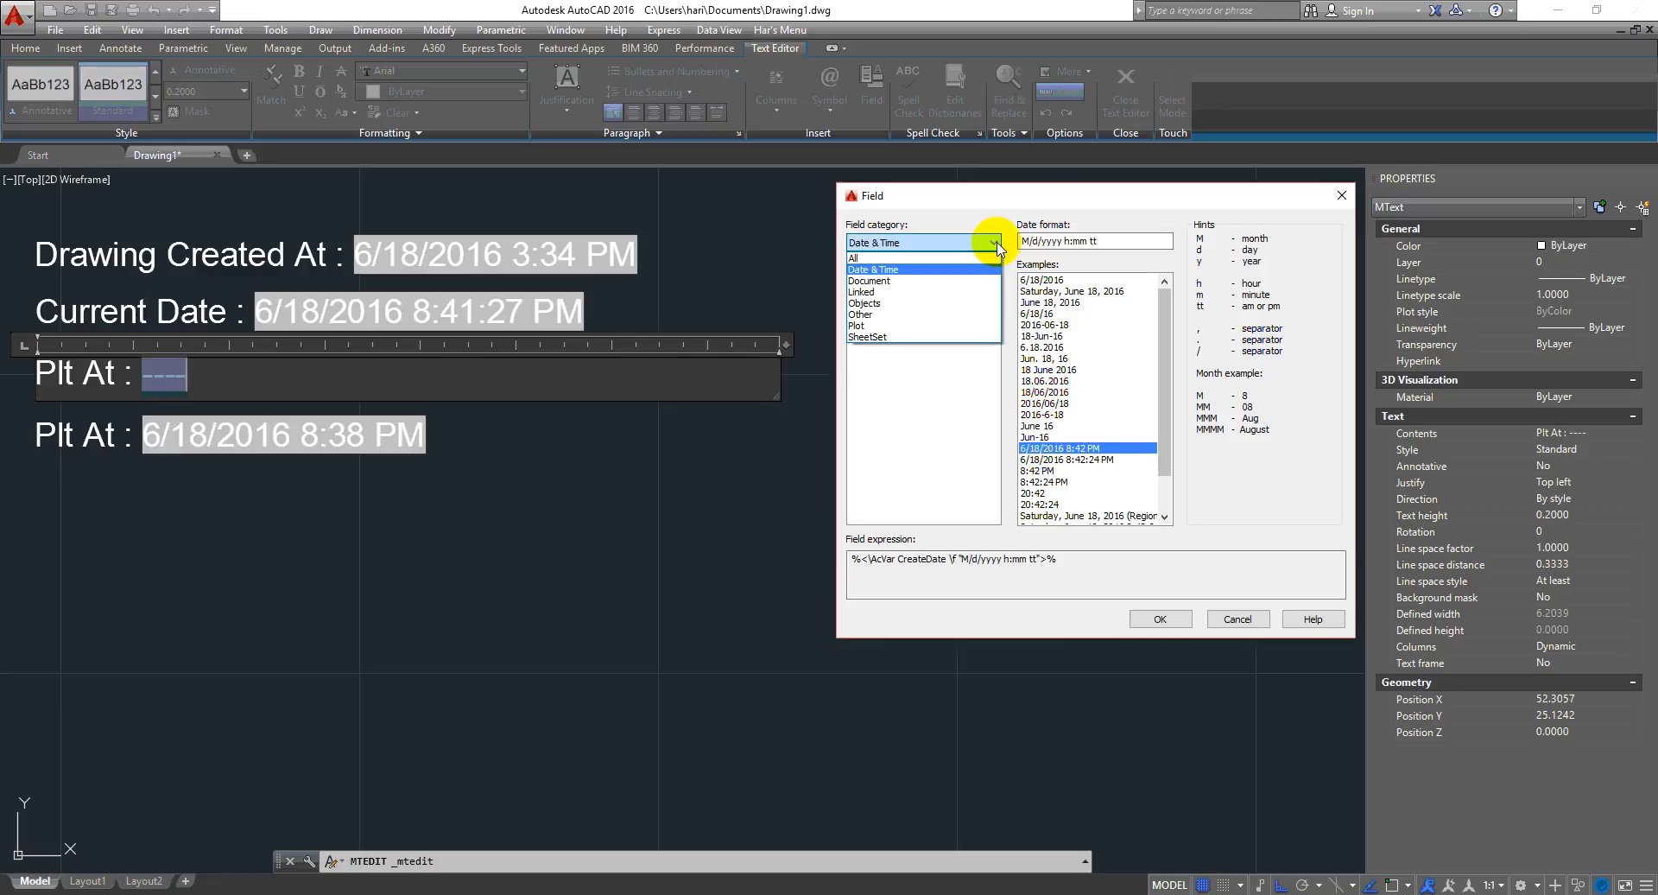
pyautogui.click(960, 268)
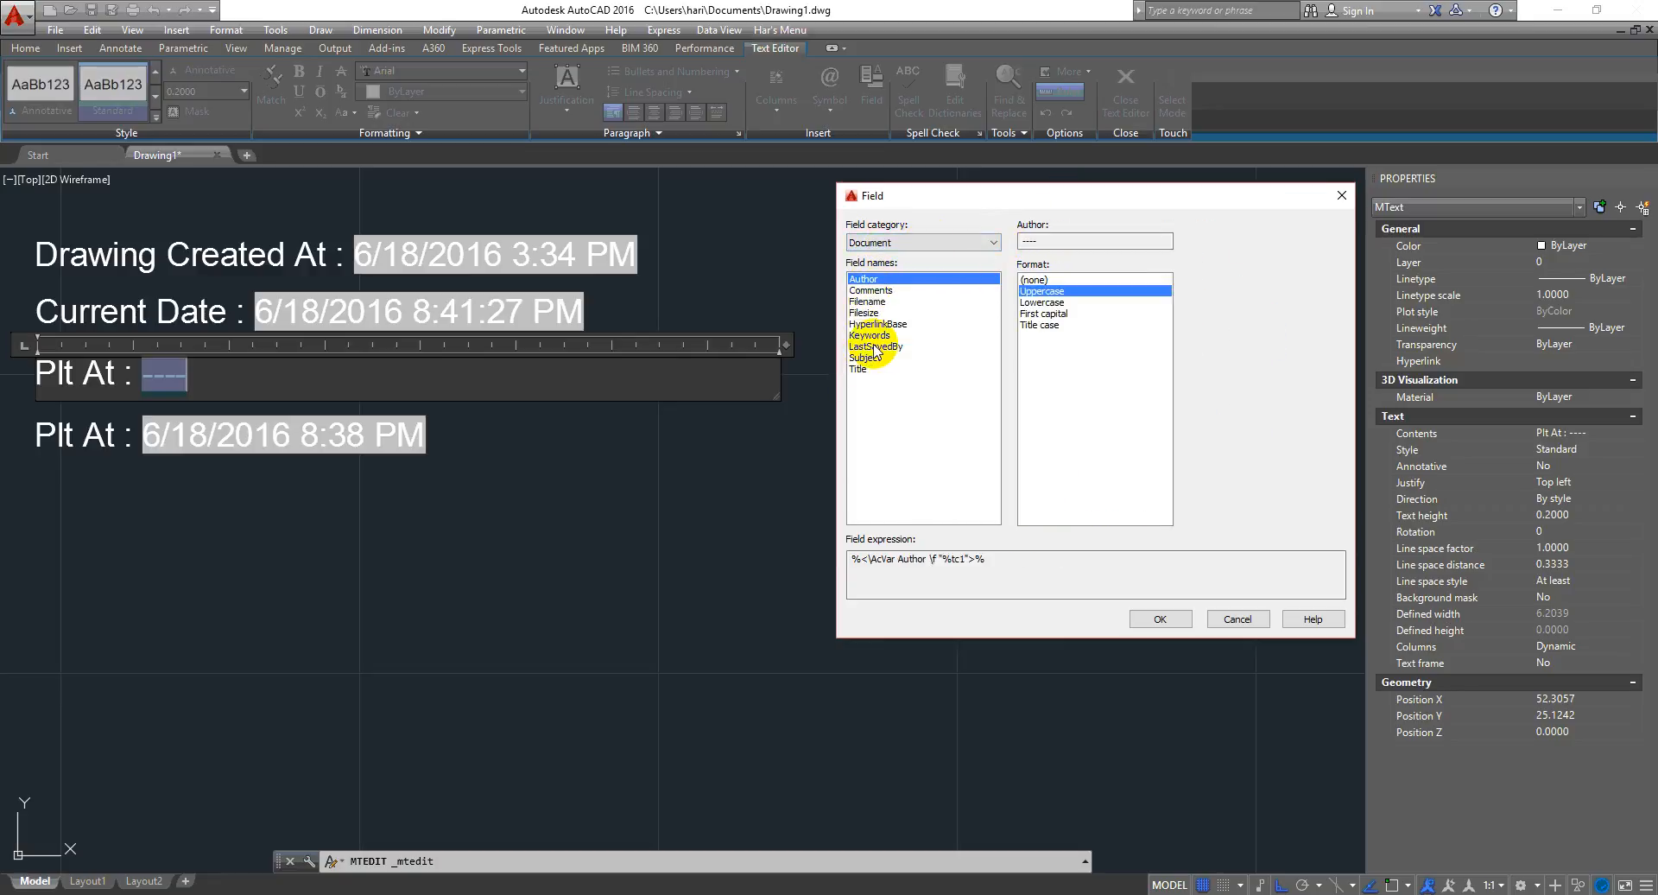
# - Browse the Document field names such as Author, Comments, Filename and Title, then cancel and leave the text editor
pyautogui.click(929, 244)
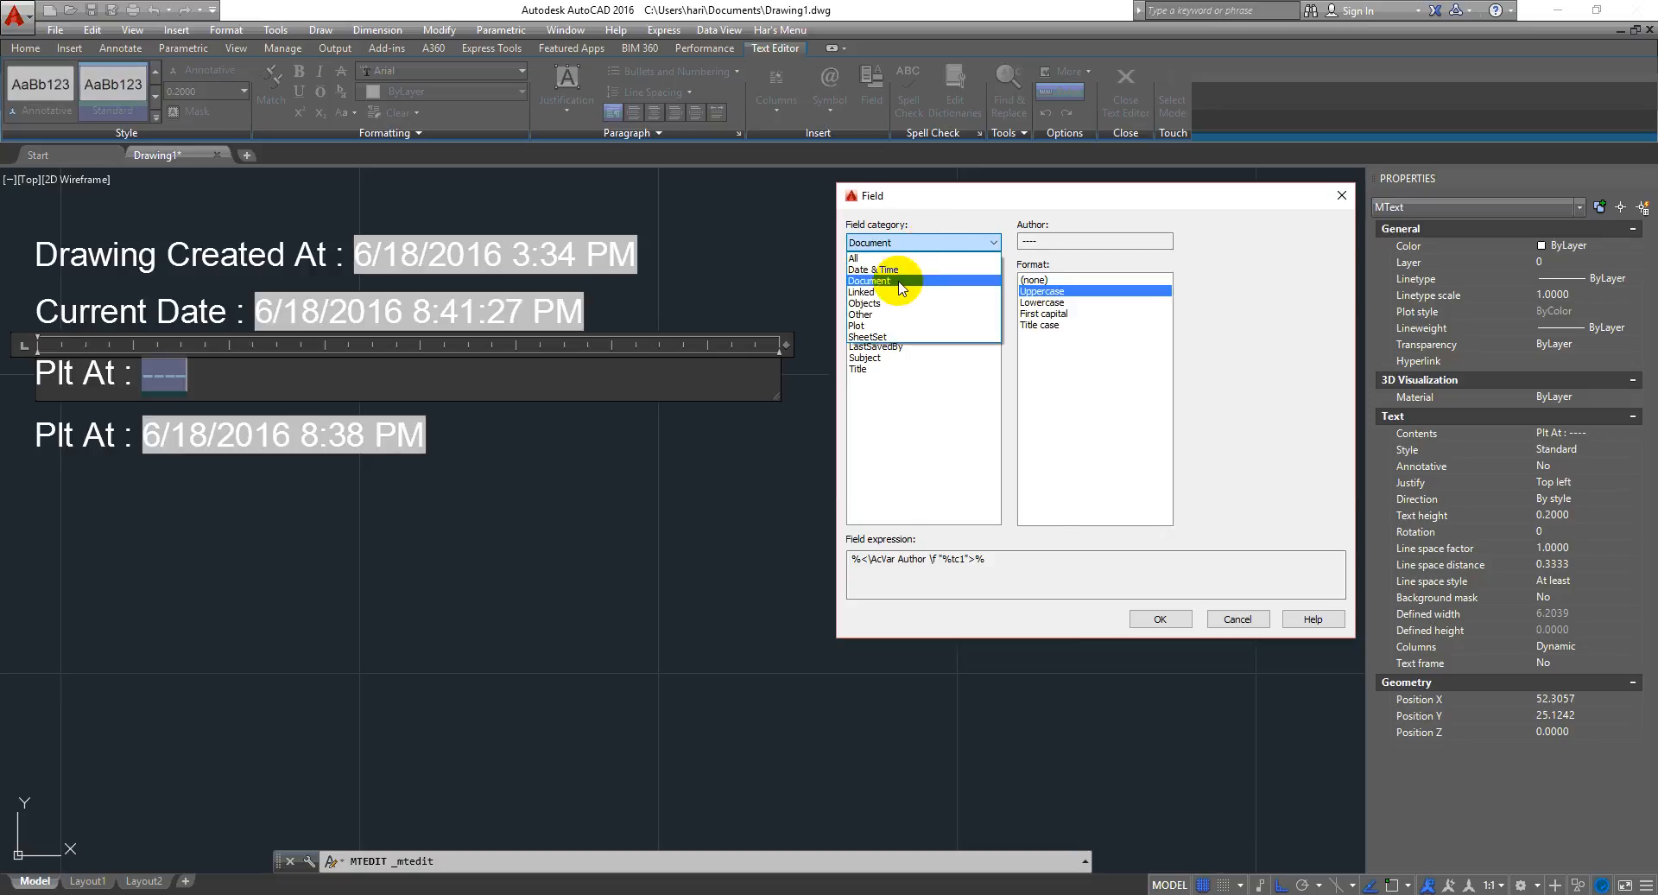
pyautogui.click(898, 281)
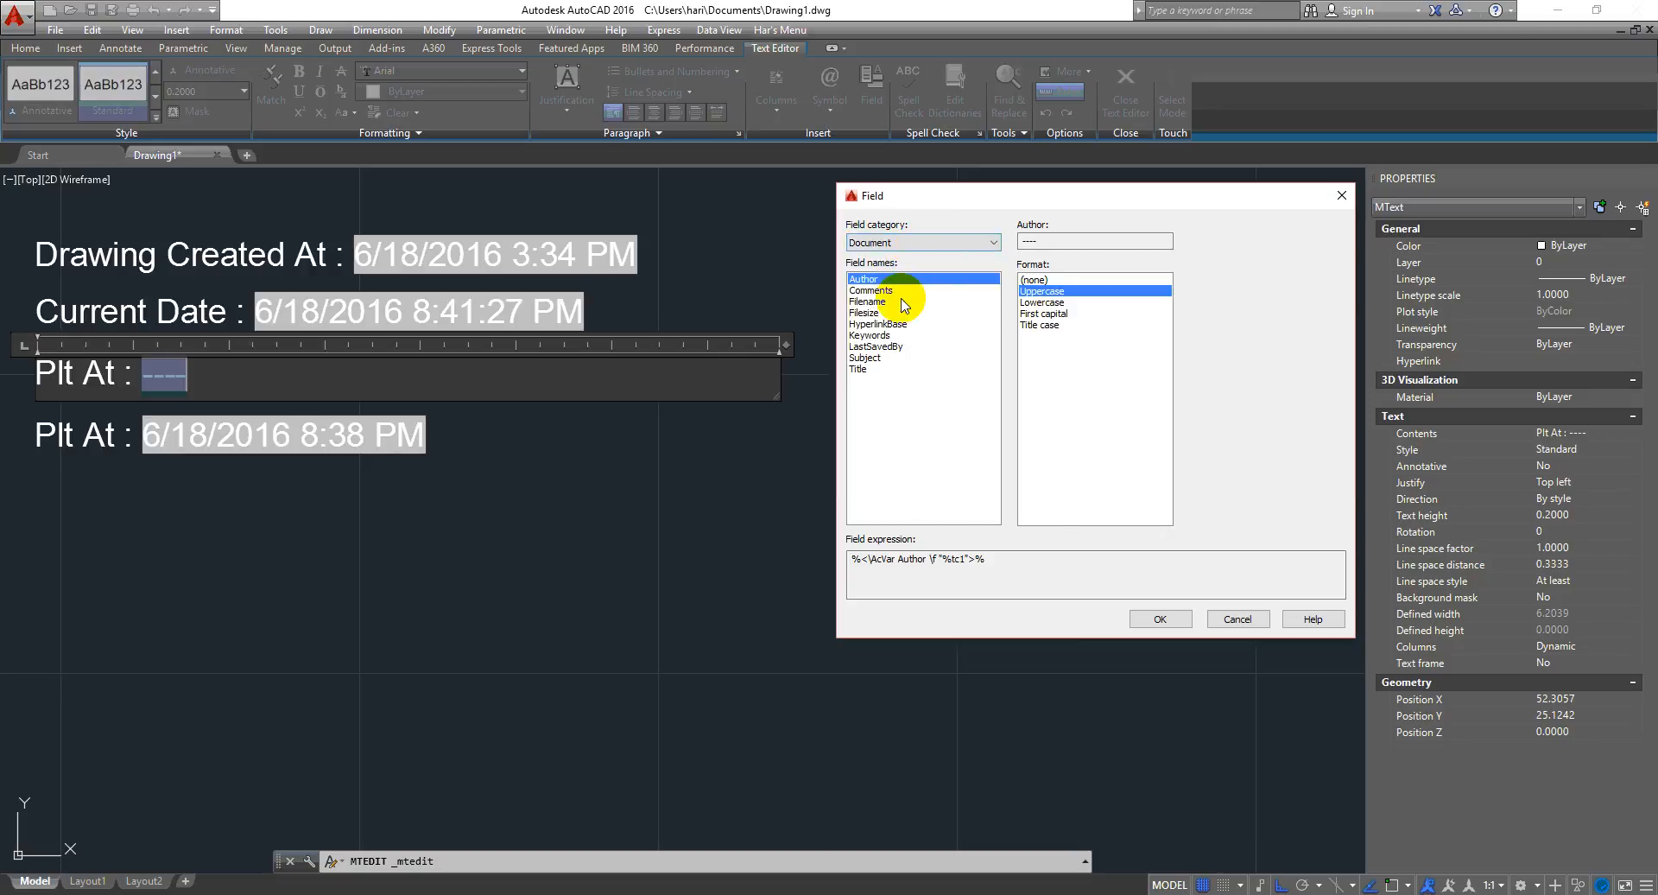
pyautogui.click(872, 291)
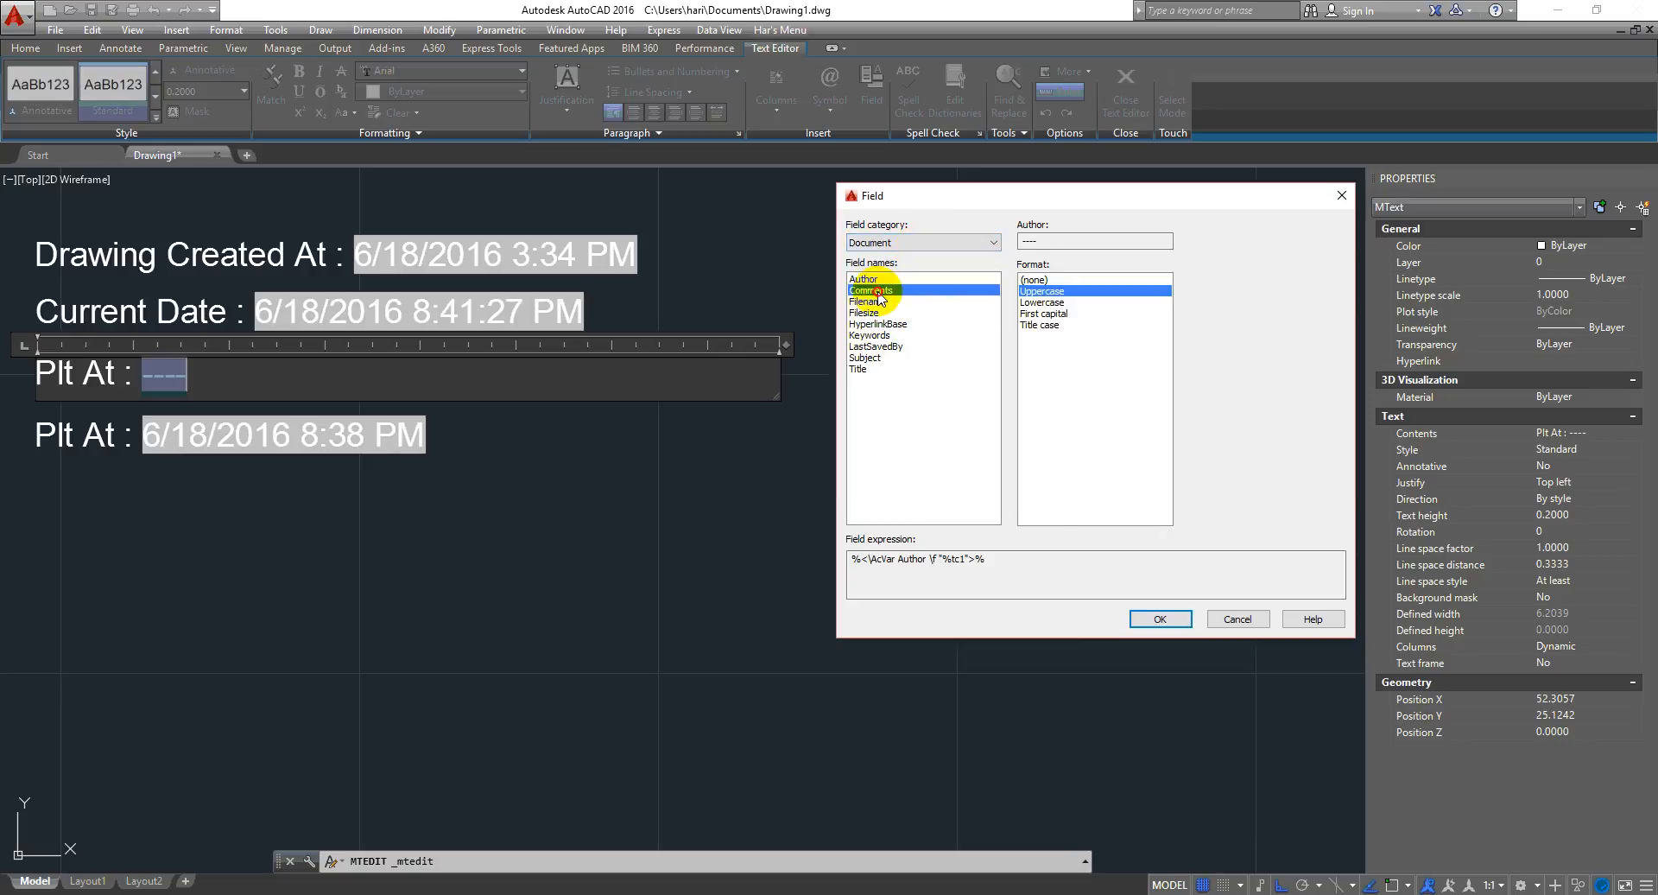
pyautogui.click(868, 301)
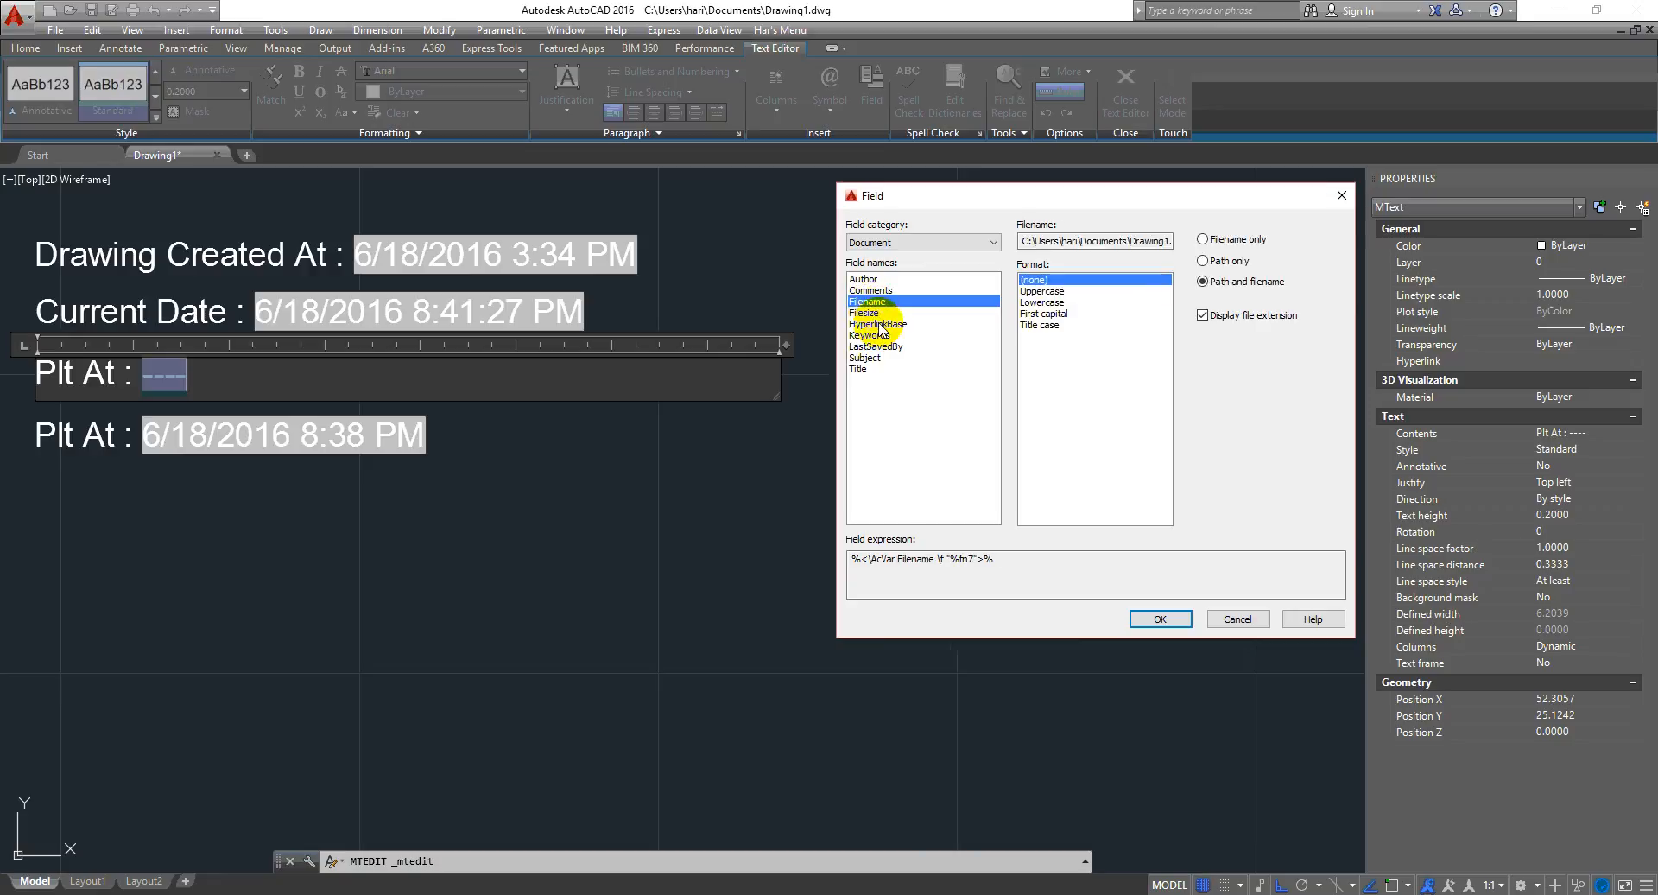
pyautogui.click(872, 312)
pyautogui.click(890, 325)
pyautogui.click(898, 301)
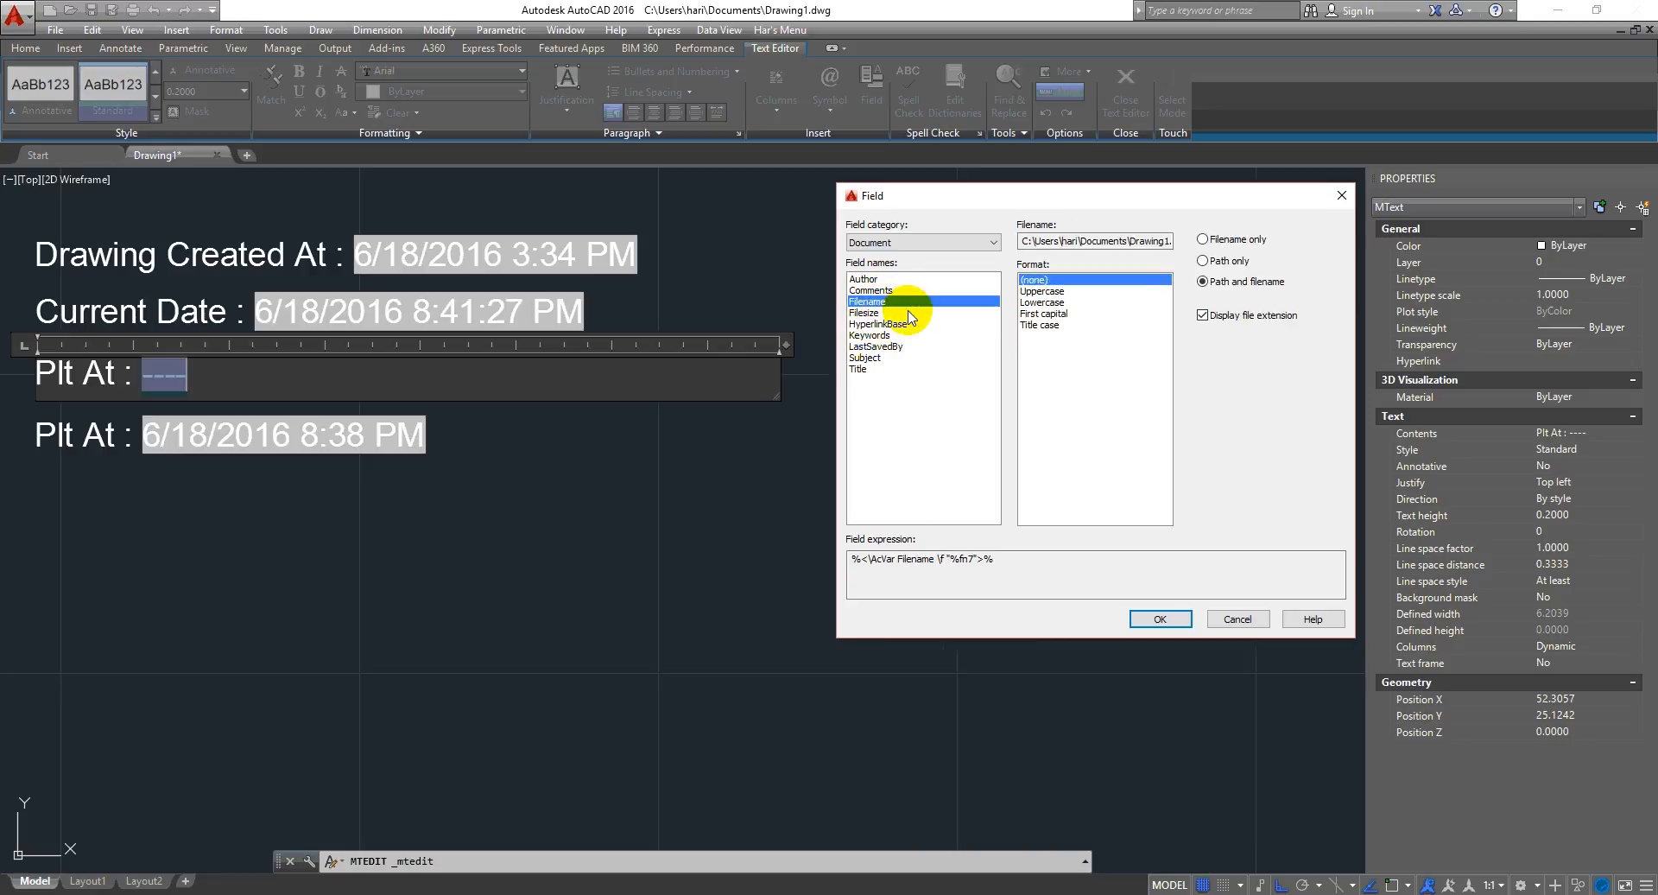
pyautogui.click(886, 280)
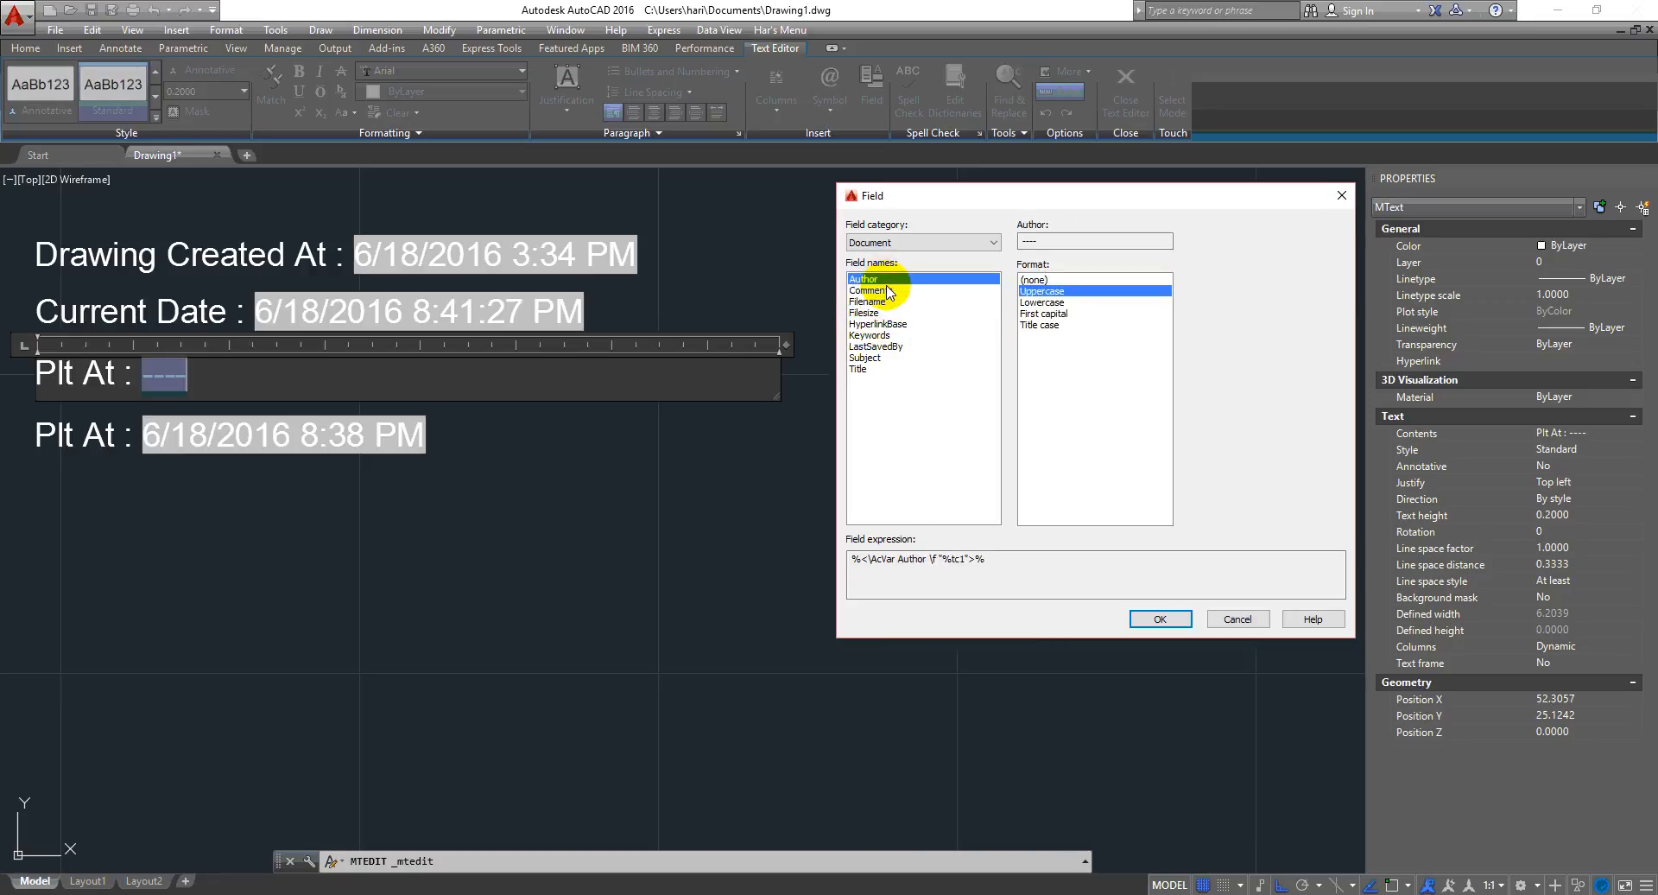
pyautogui.click(889, 291)
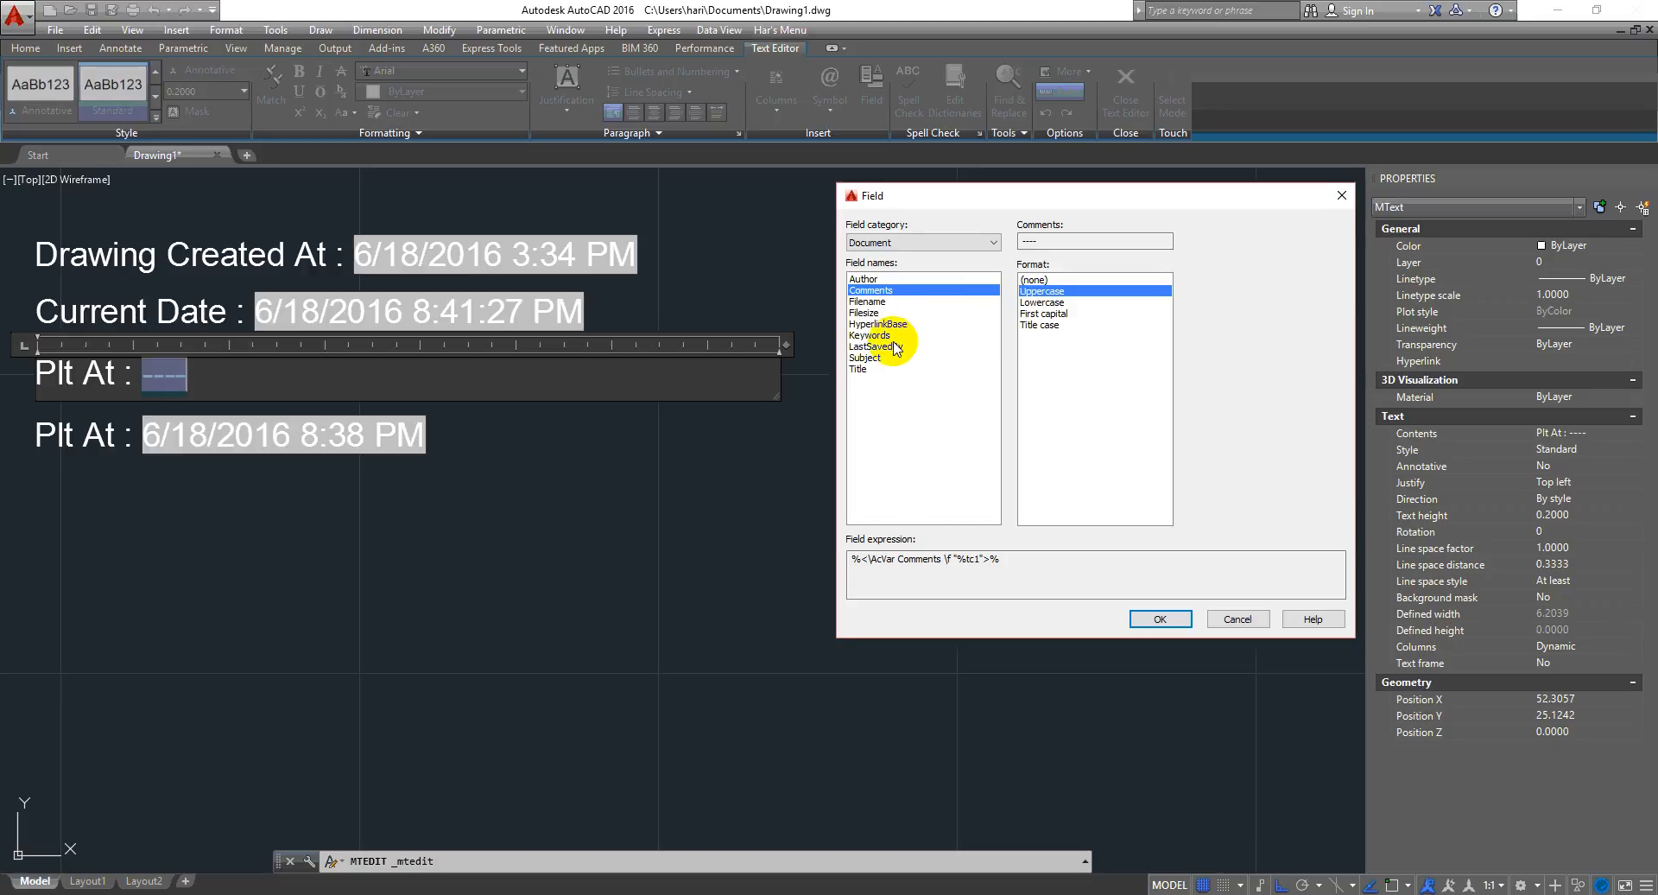
pyautogui.click(864, 369)
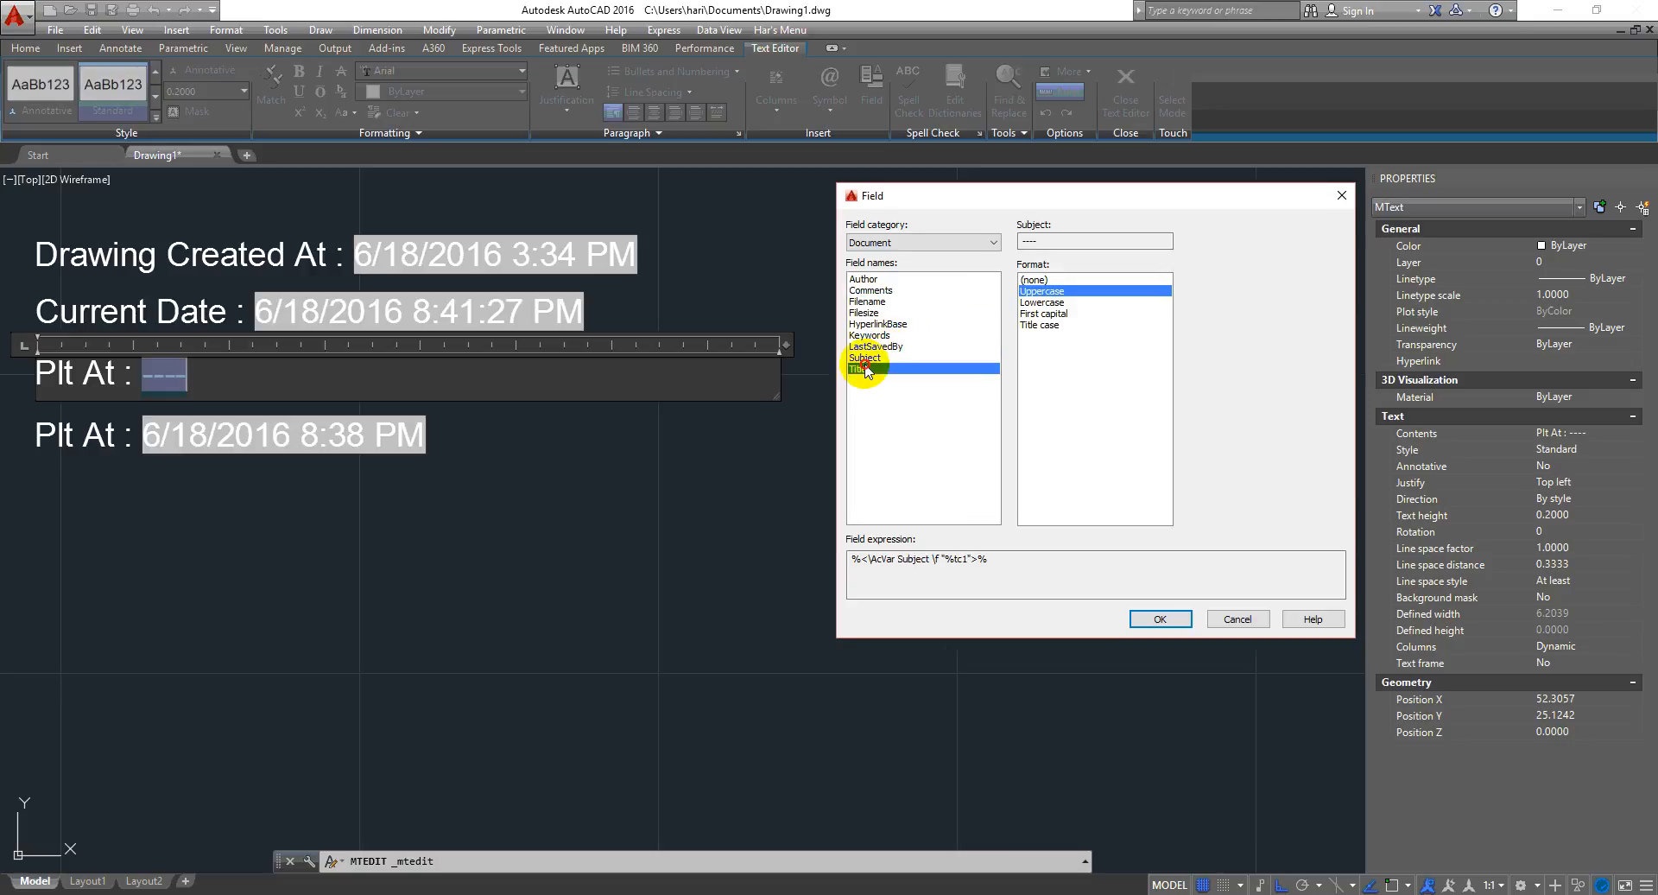
pyautogui.click(1238, 619)
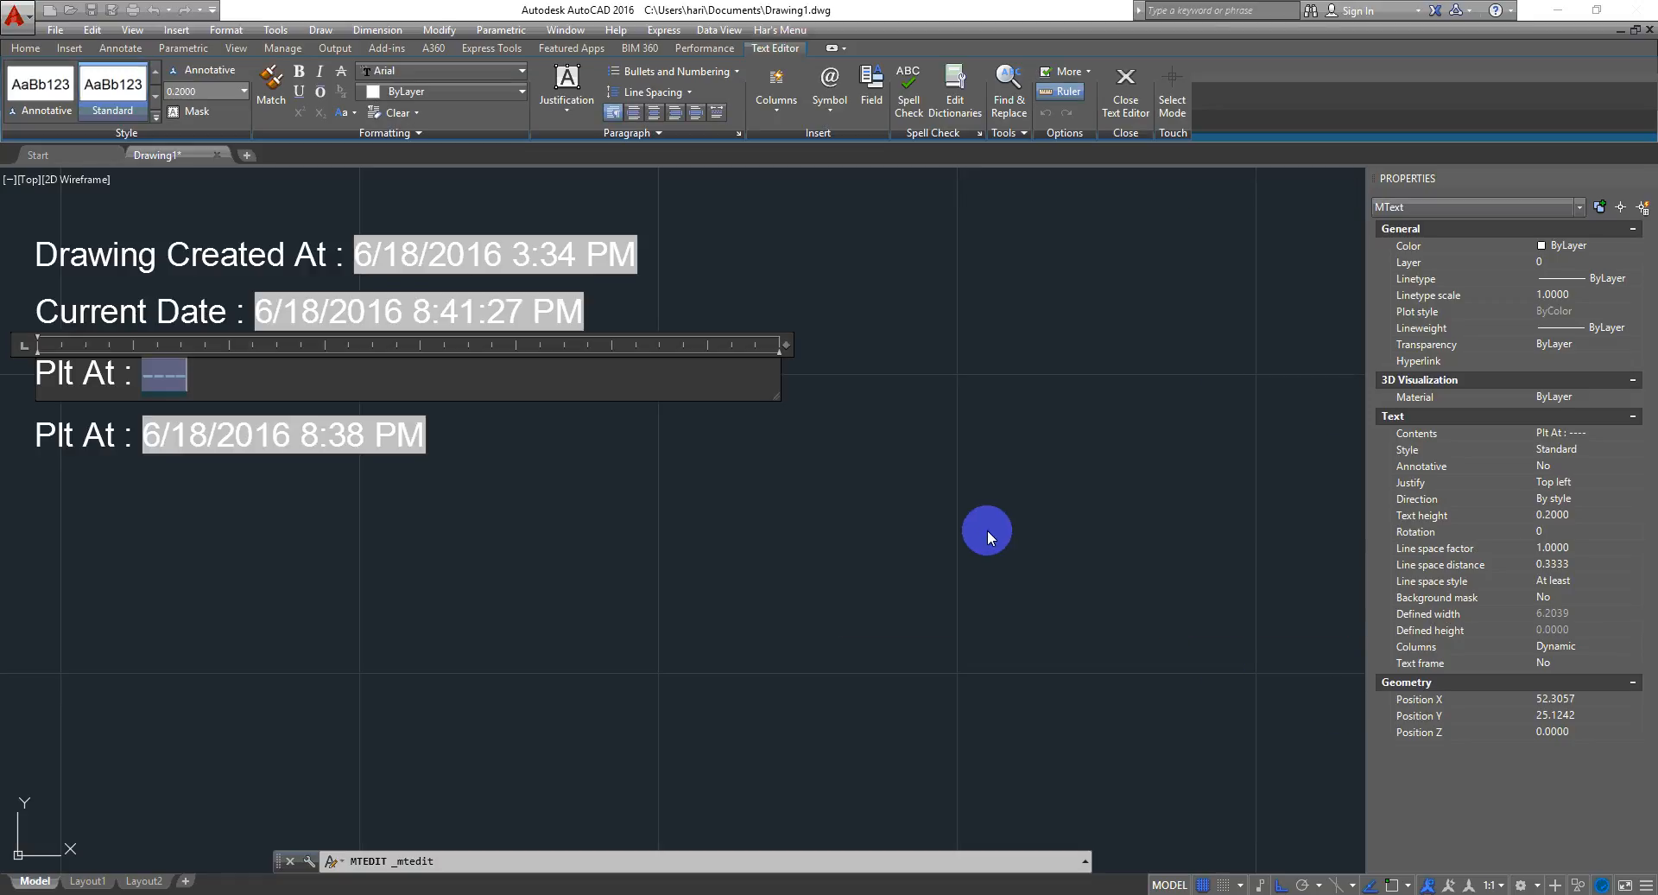
pyautogui.click(1014, 543)
pyautogui.click(592, 544)
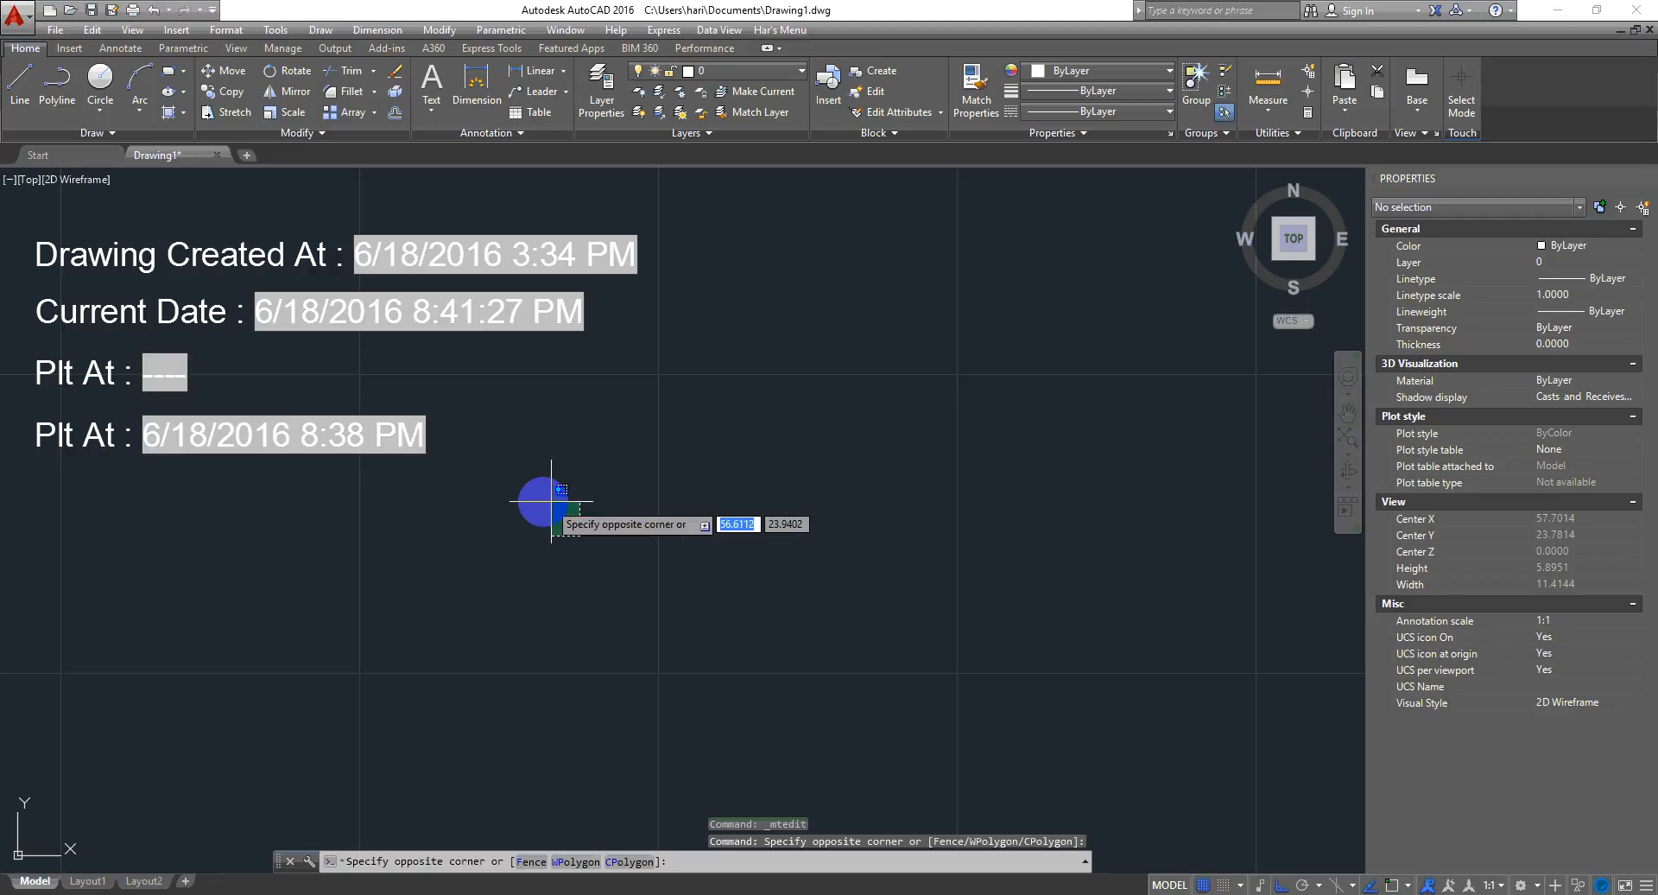
pyautogui.click(561, 502)
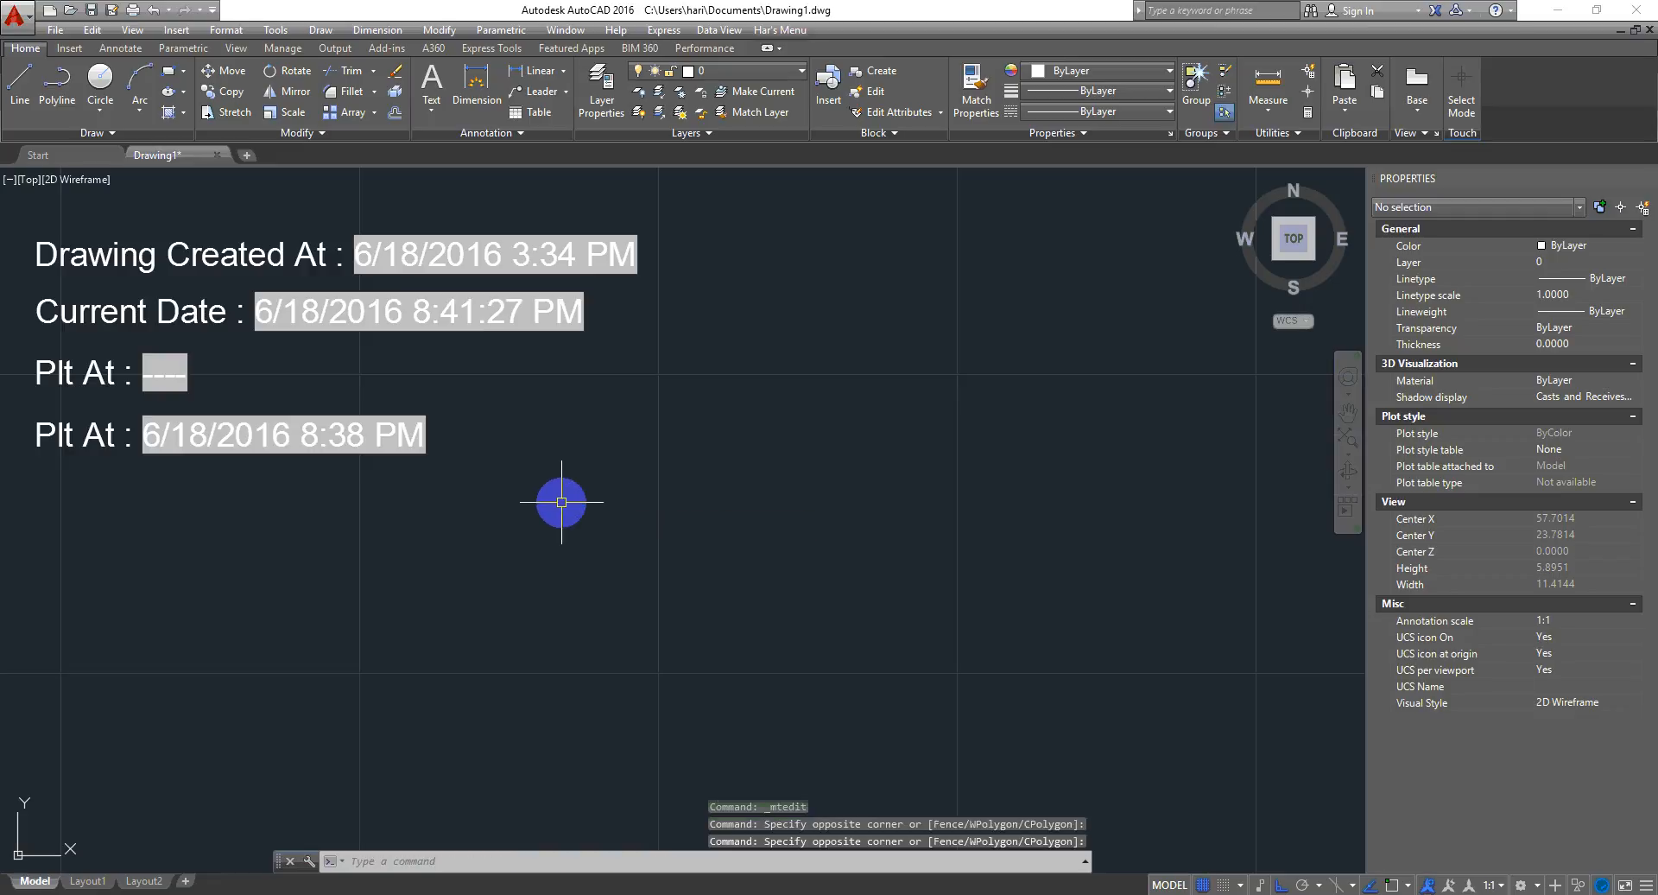
# - Open the drawing properties with DWGPROPS and view the General tab's file information
pyautogui.write('DWGP')
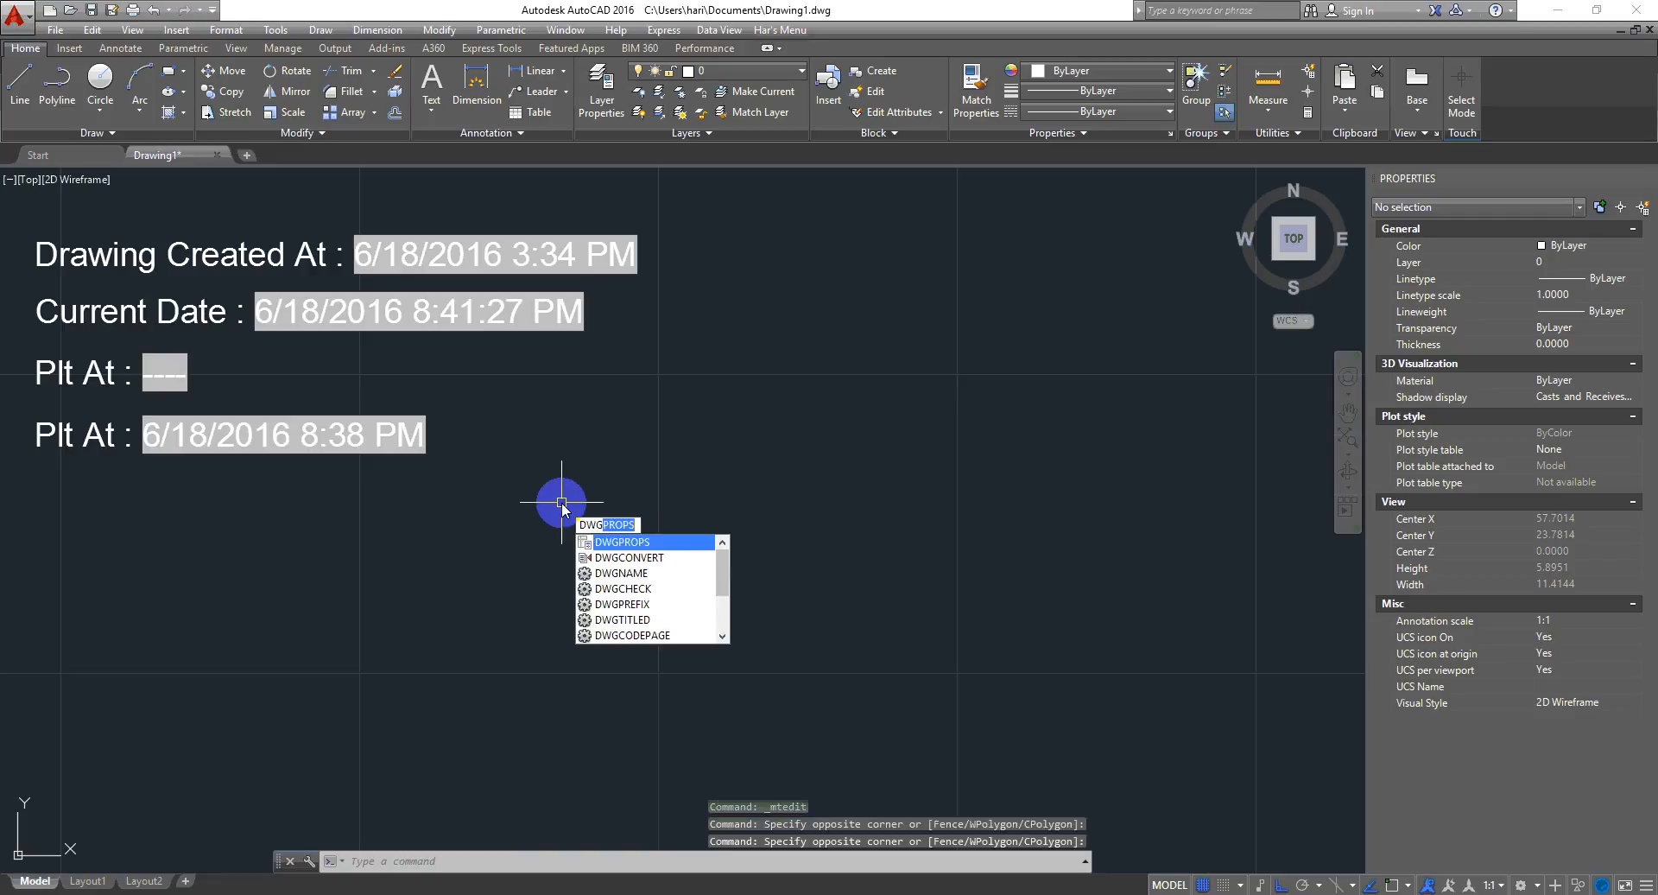
pyautogui.write('rops')
pyautogui.press('Return')
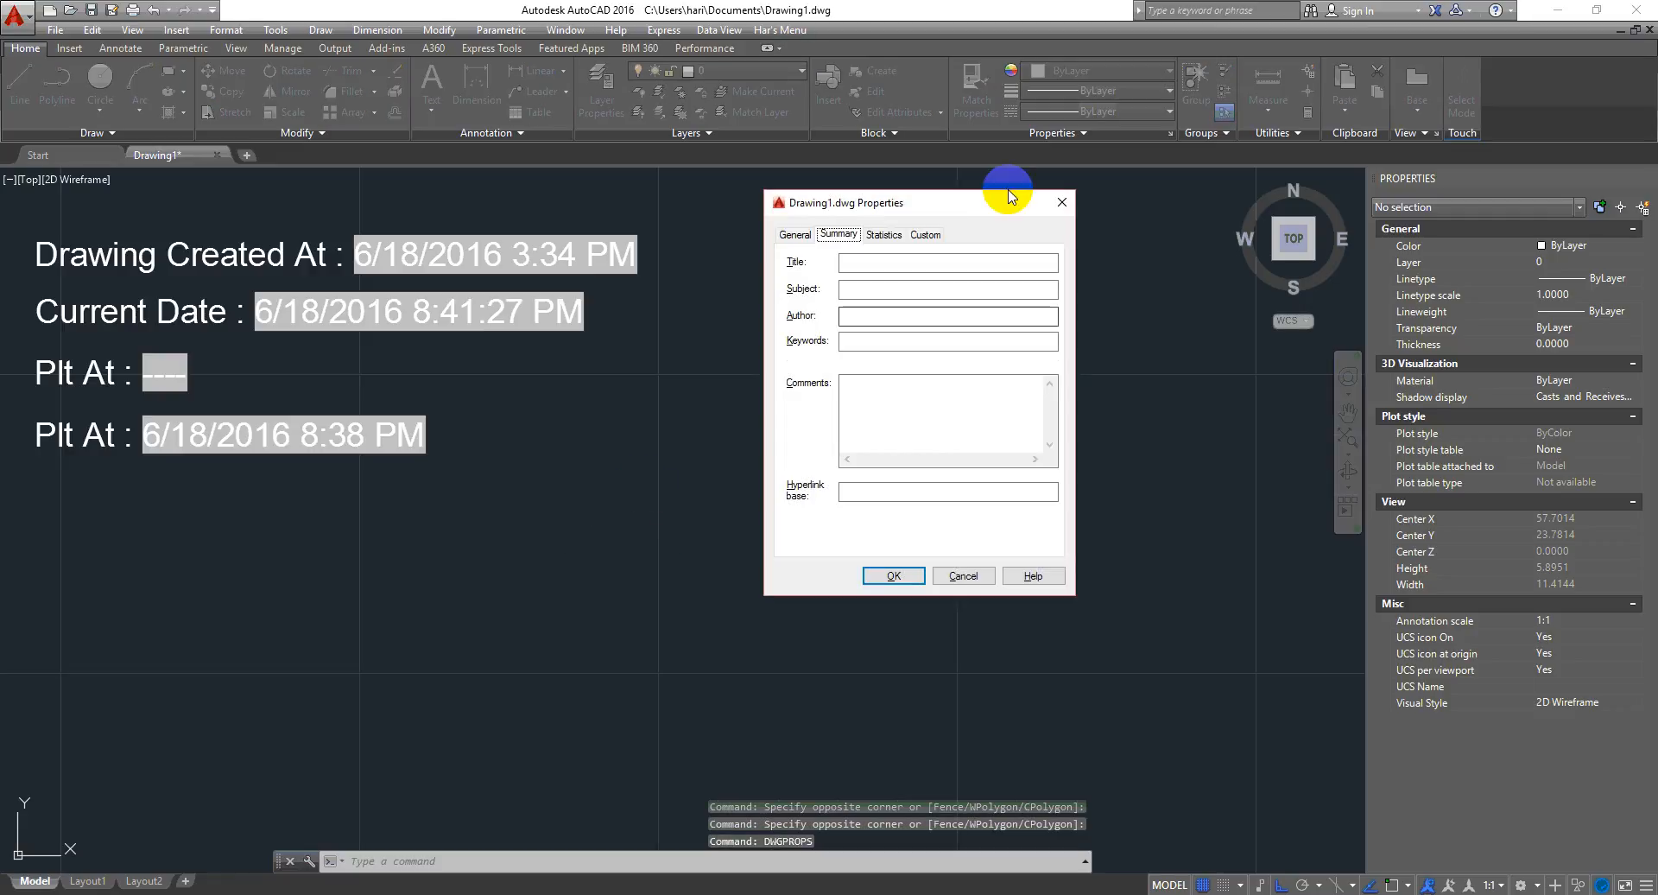
pyautogui.click(793, 237)
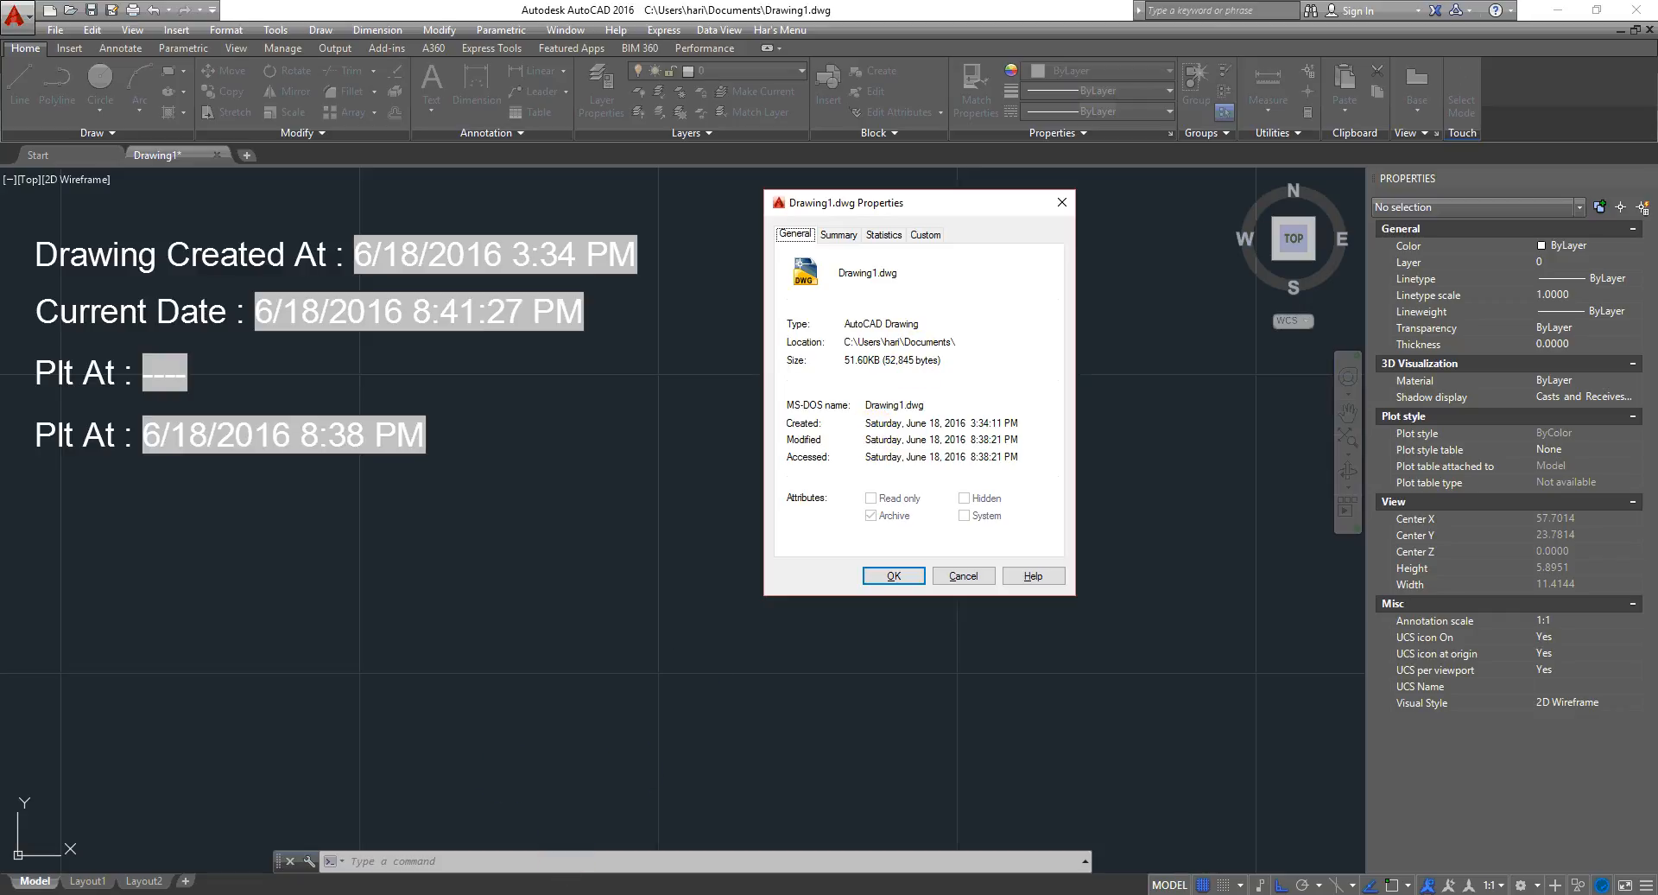
pyautogui.press('super')
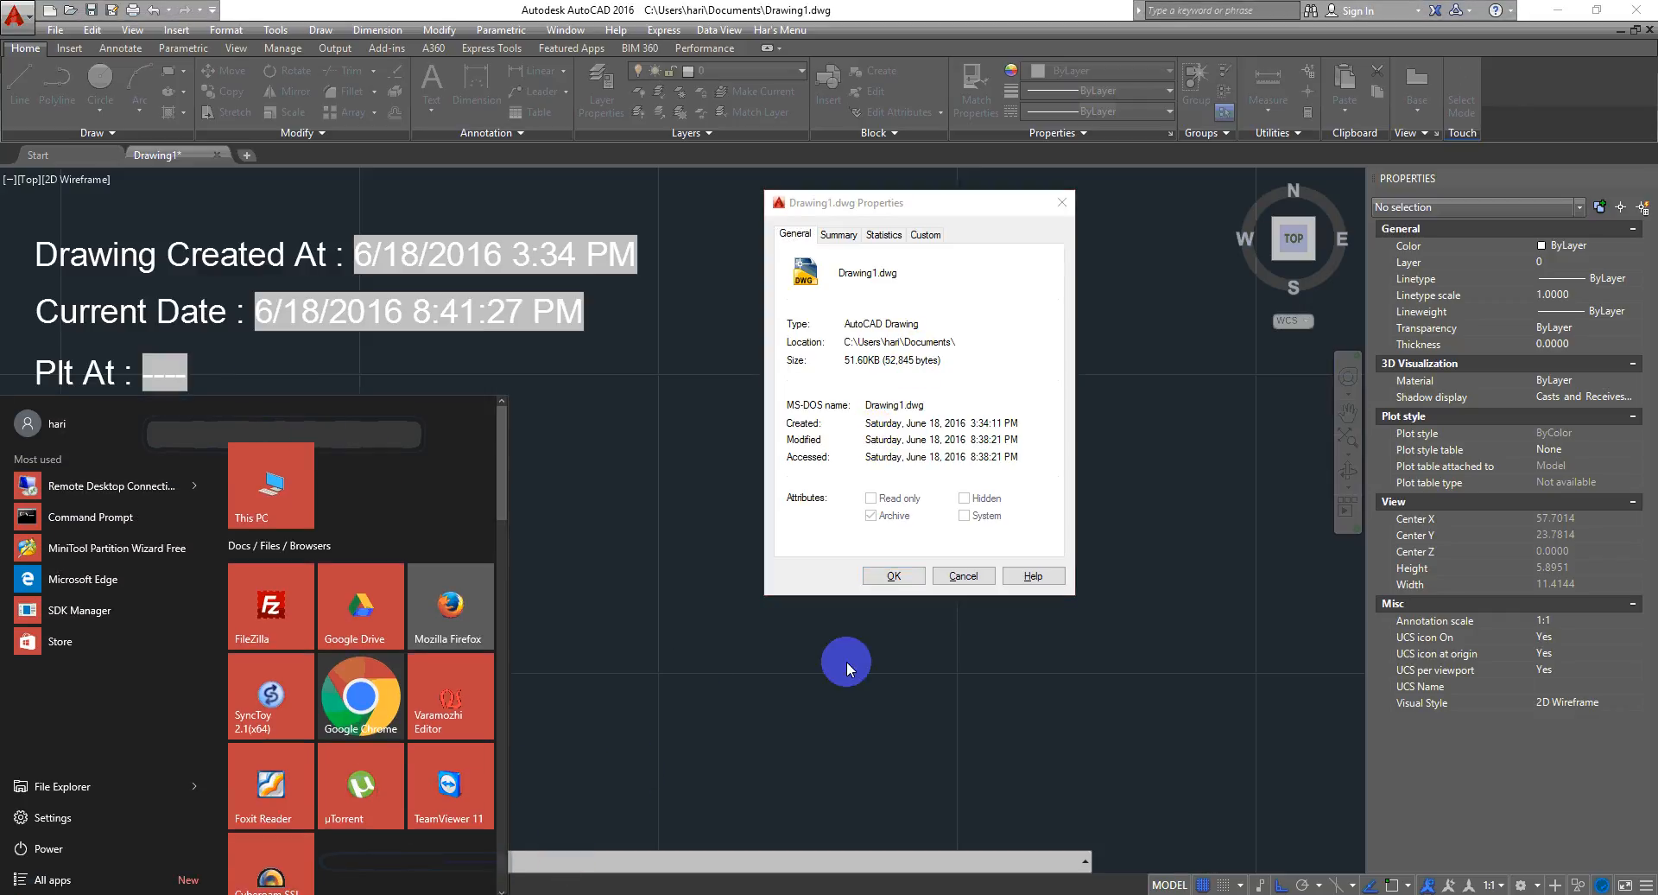
pyautogui.click(967, 398)
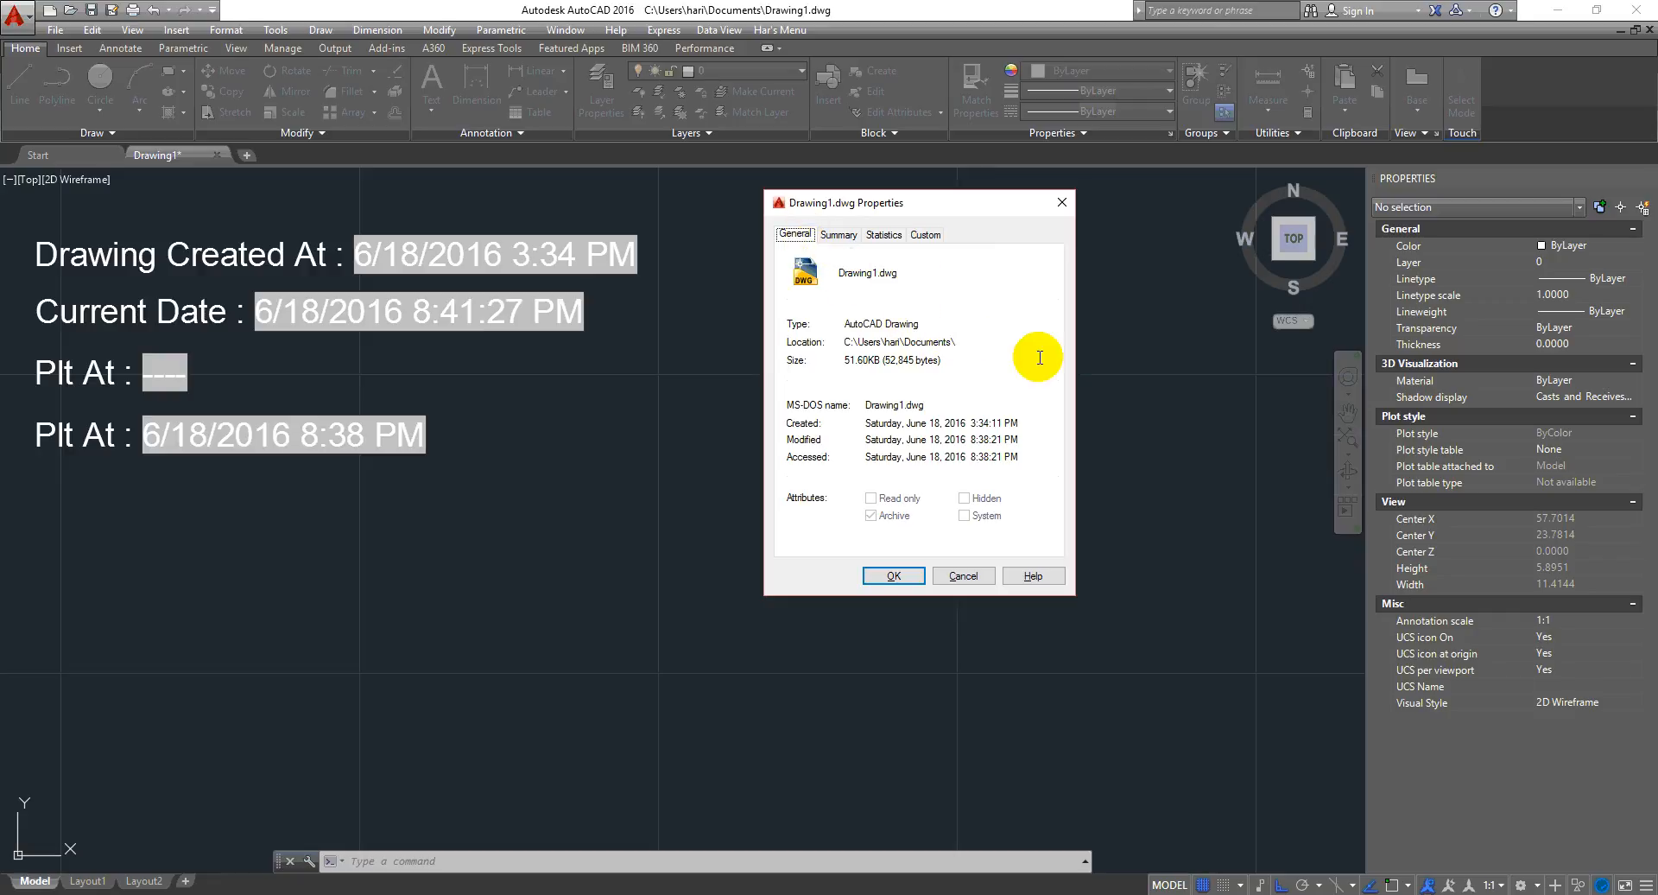
# - Browse the Summary, Statistics and Custom tabs of the drawing properties
pyautogui.click(840, 235)
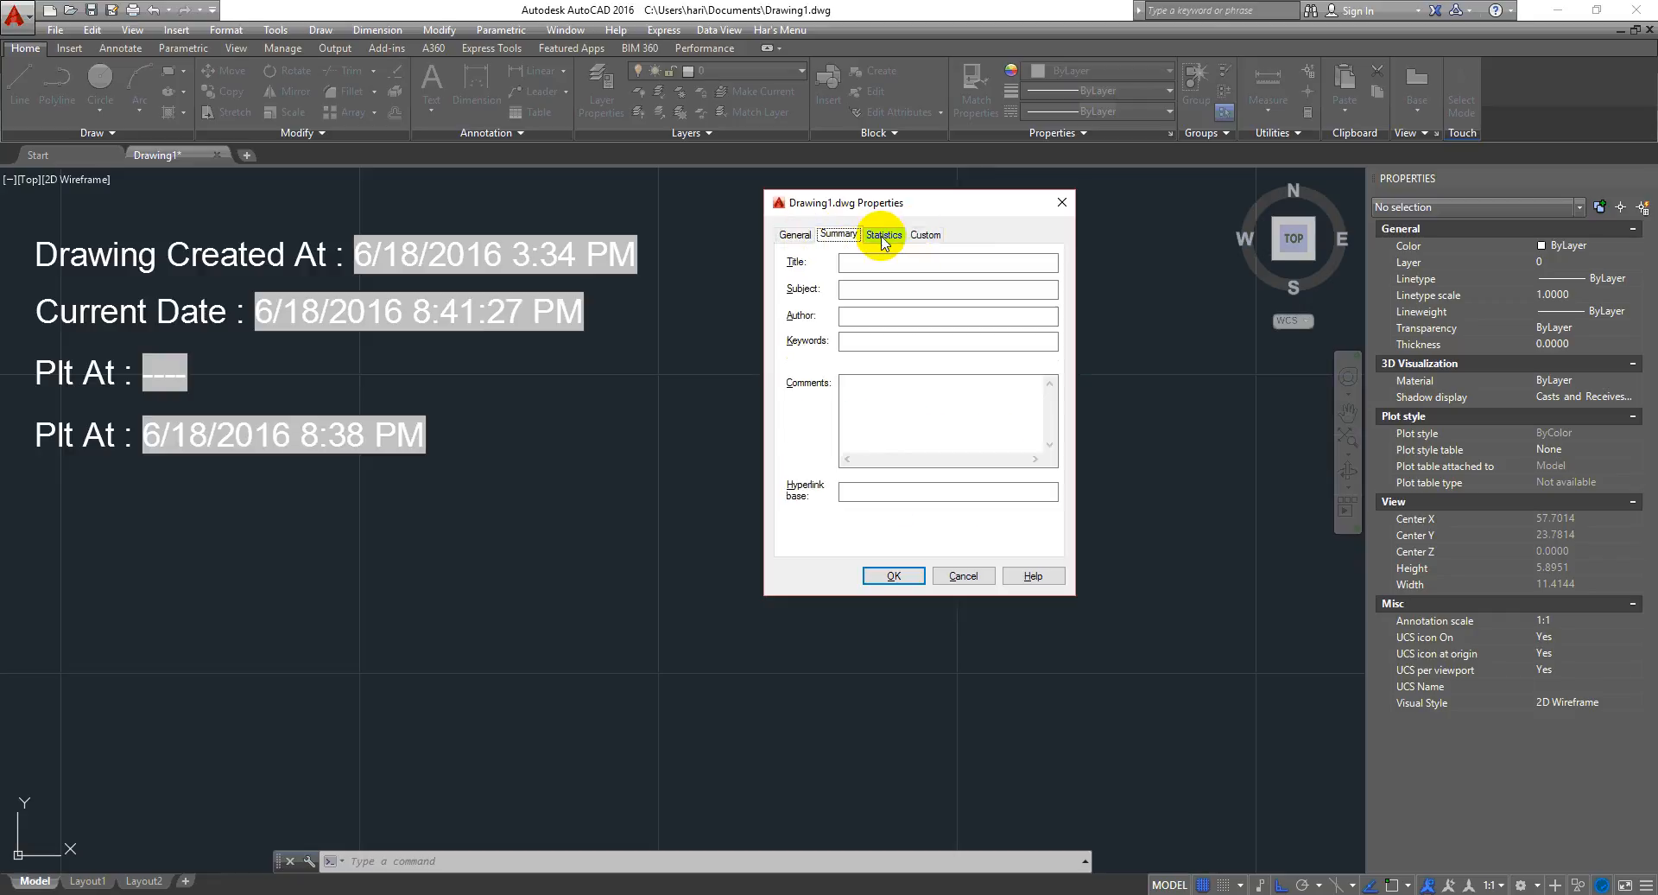
pyautogui.click(884, 234)
pyautogui.click(926, 234)
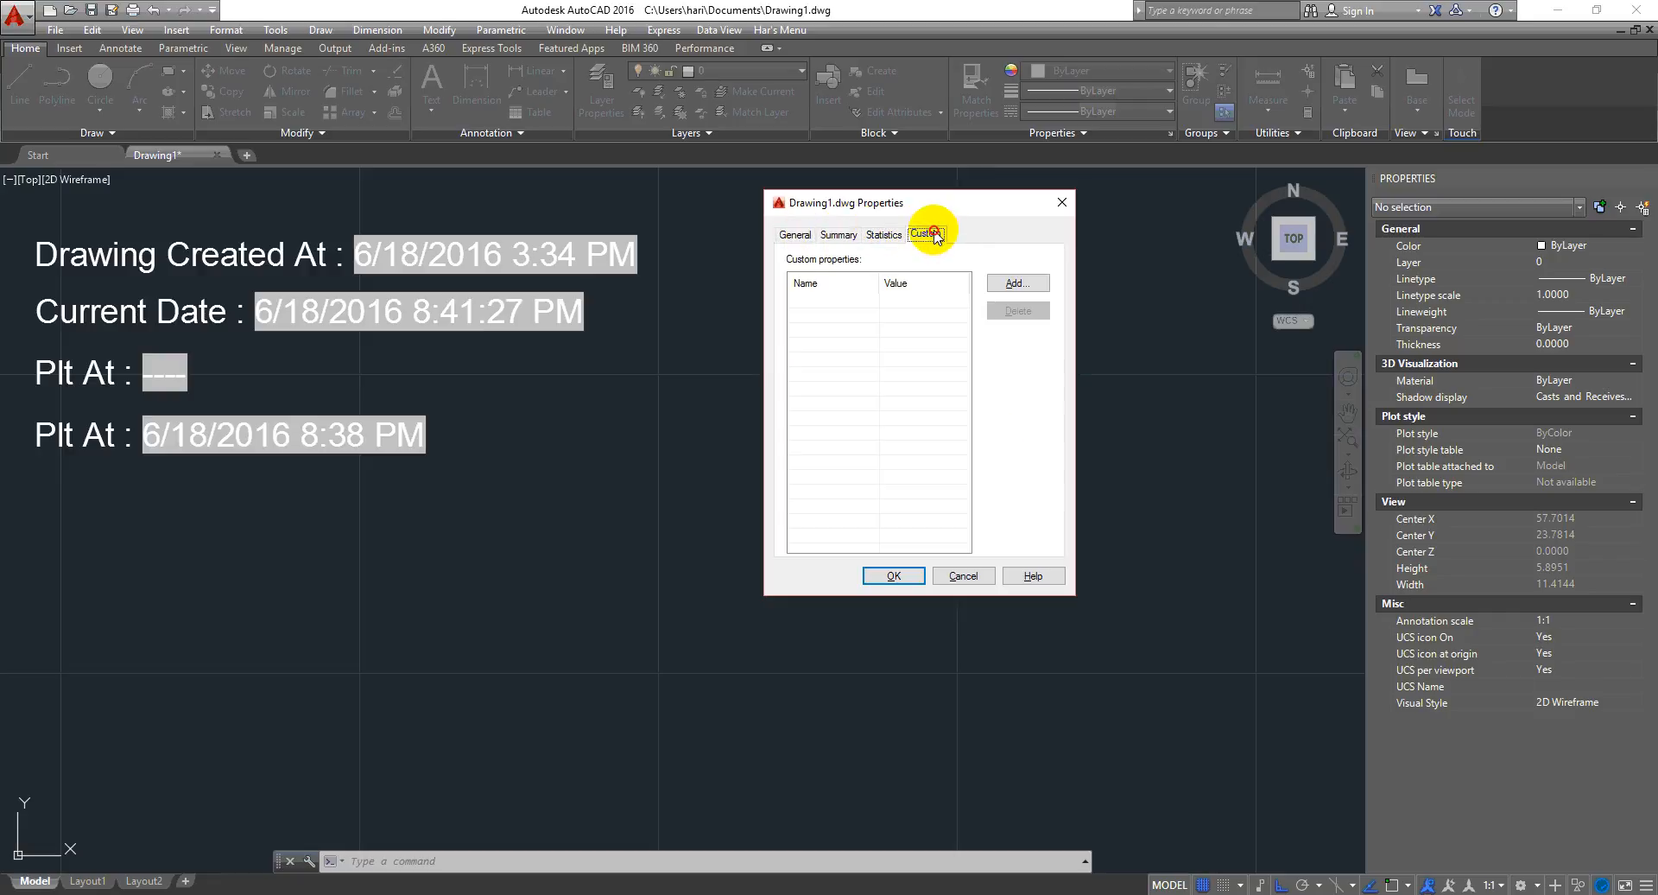
pyautogui.click(841, 238)
pyautogui.click(883, 234)
pyautogui.click(926, 234)
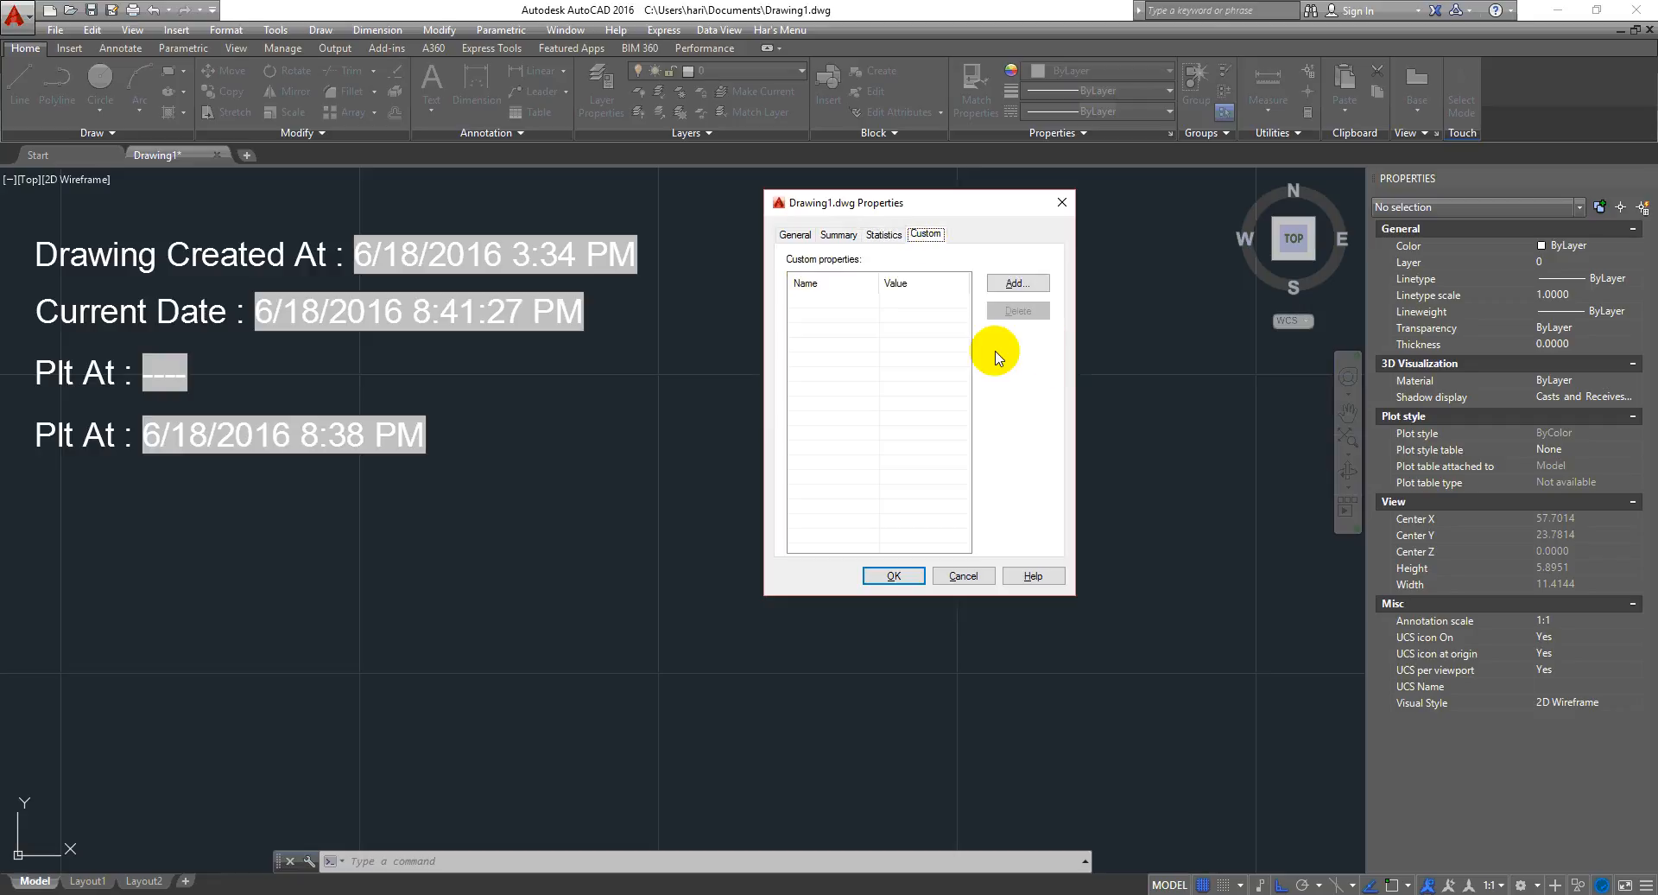
pyautogui.click(840, 234)
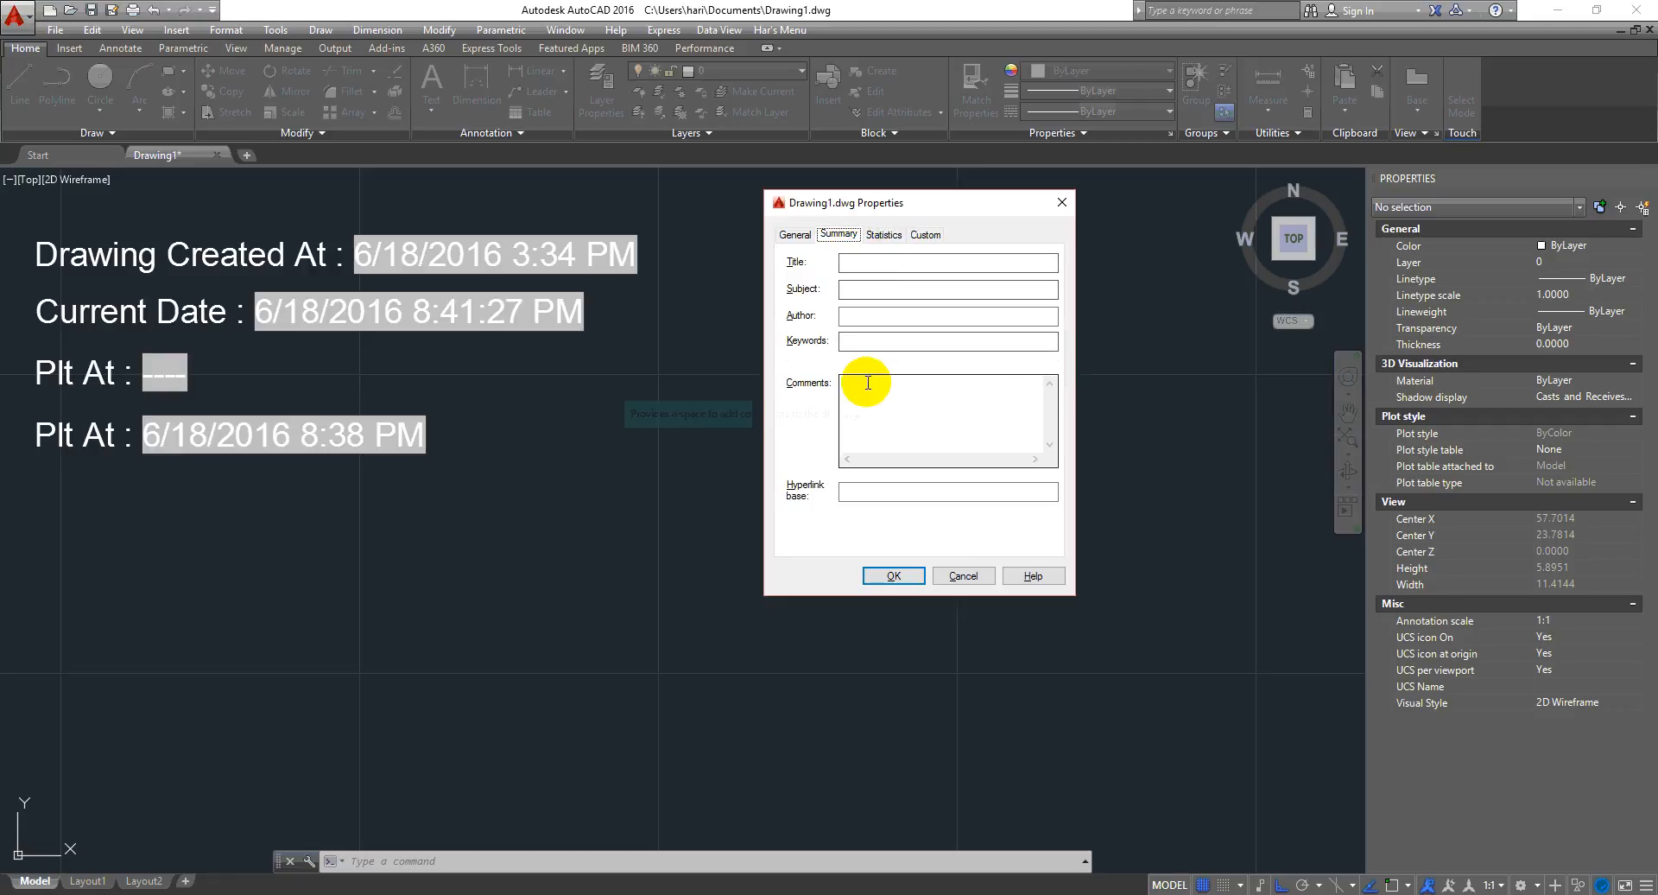
# - Examine the Summary tab's Title, Author, Keywords, Comments and Hyperlink base fields, then cancel the drawing properties
pyautogui.click(862, 263)
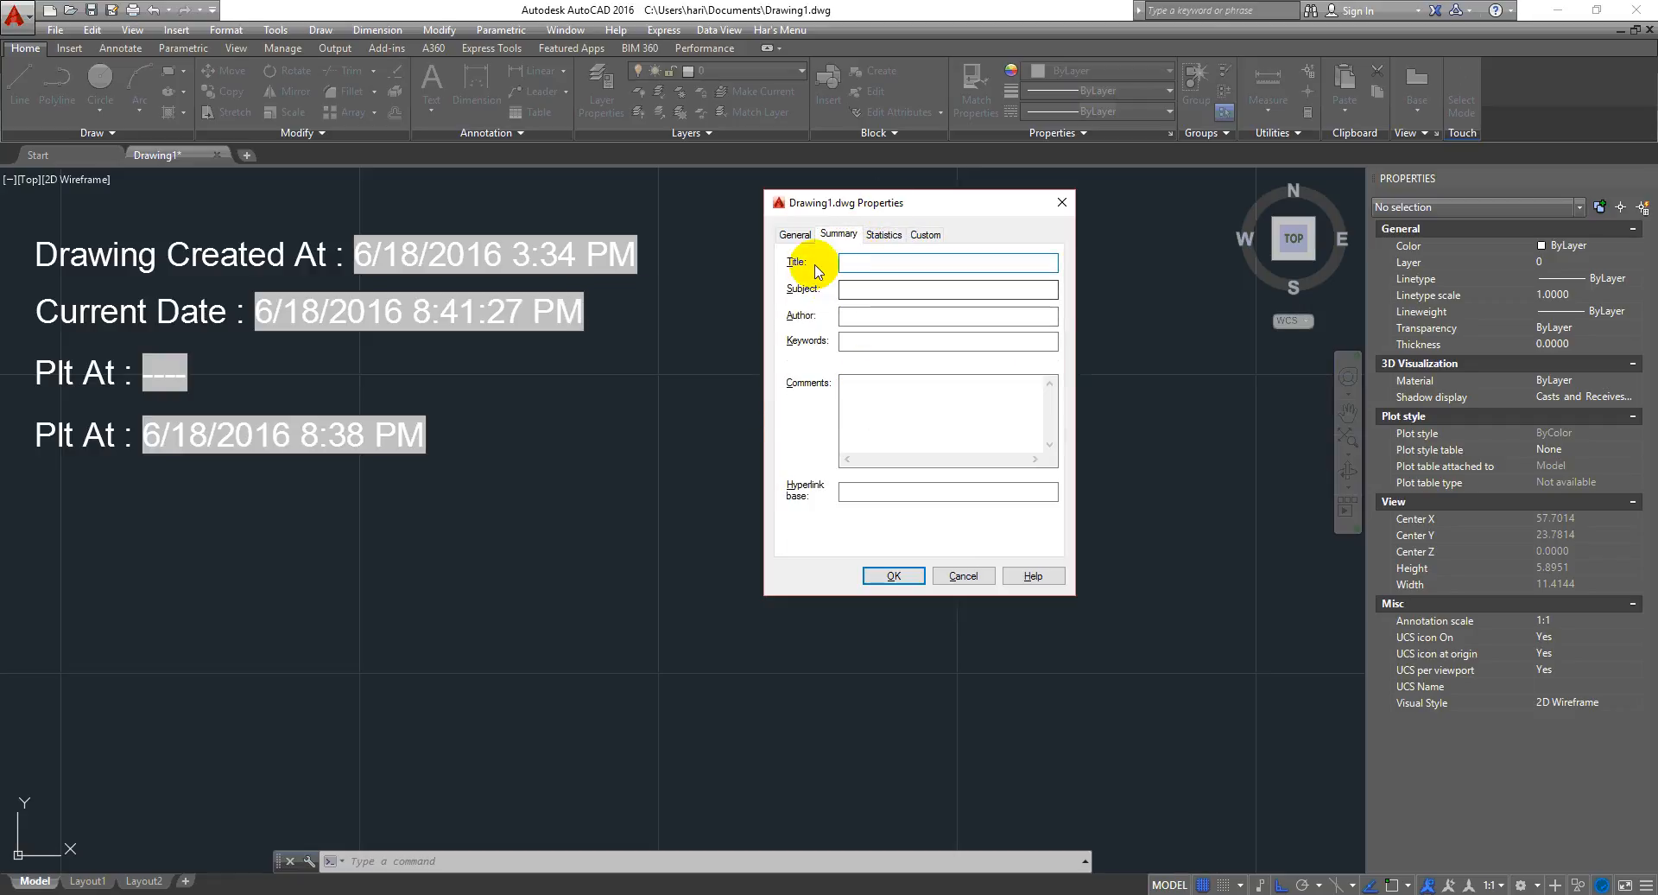
pyautogui.click(859, 315)
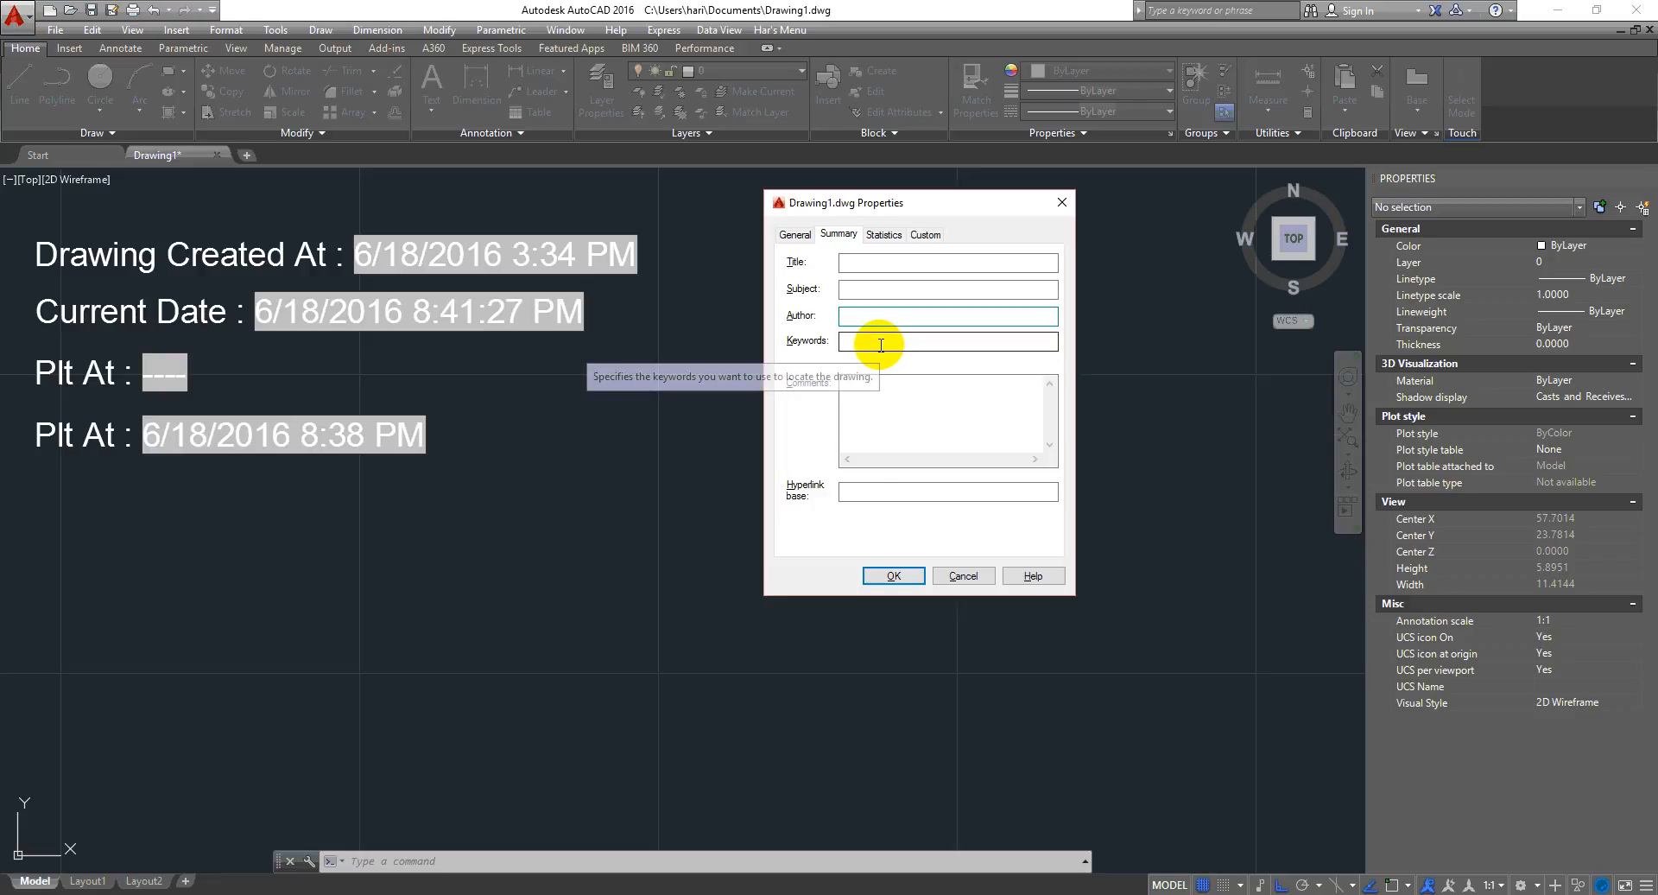
pyautogui.click(899, 384)
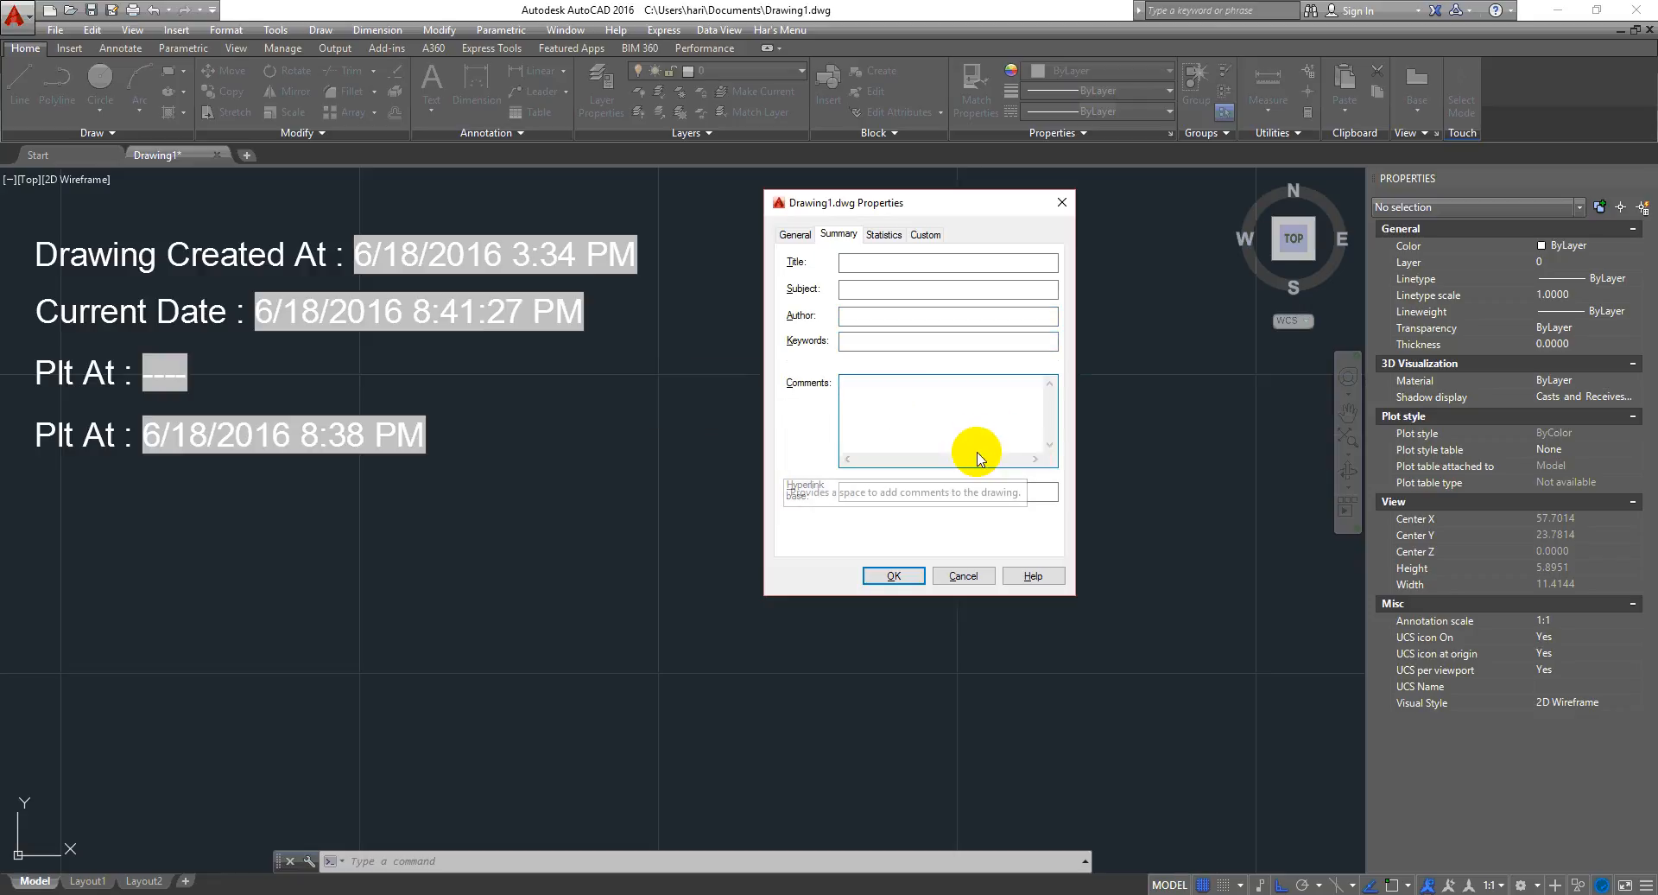
pyautogui.click(906, 491)
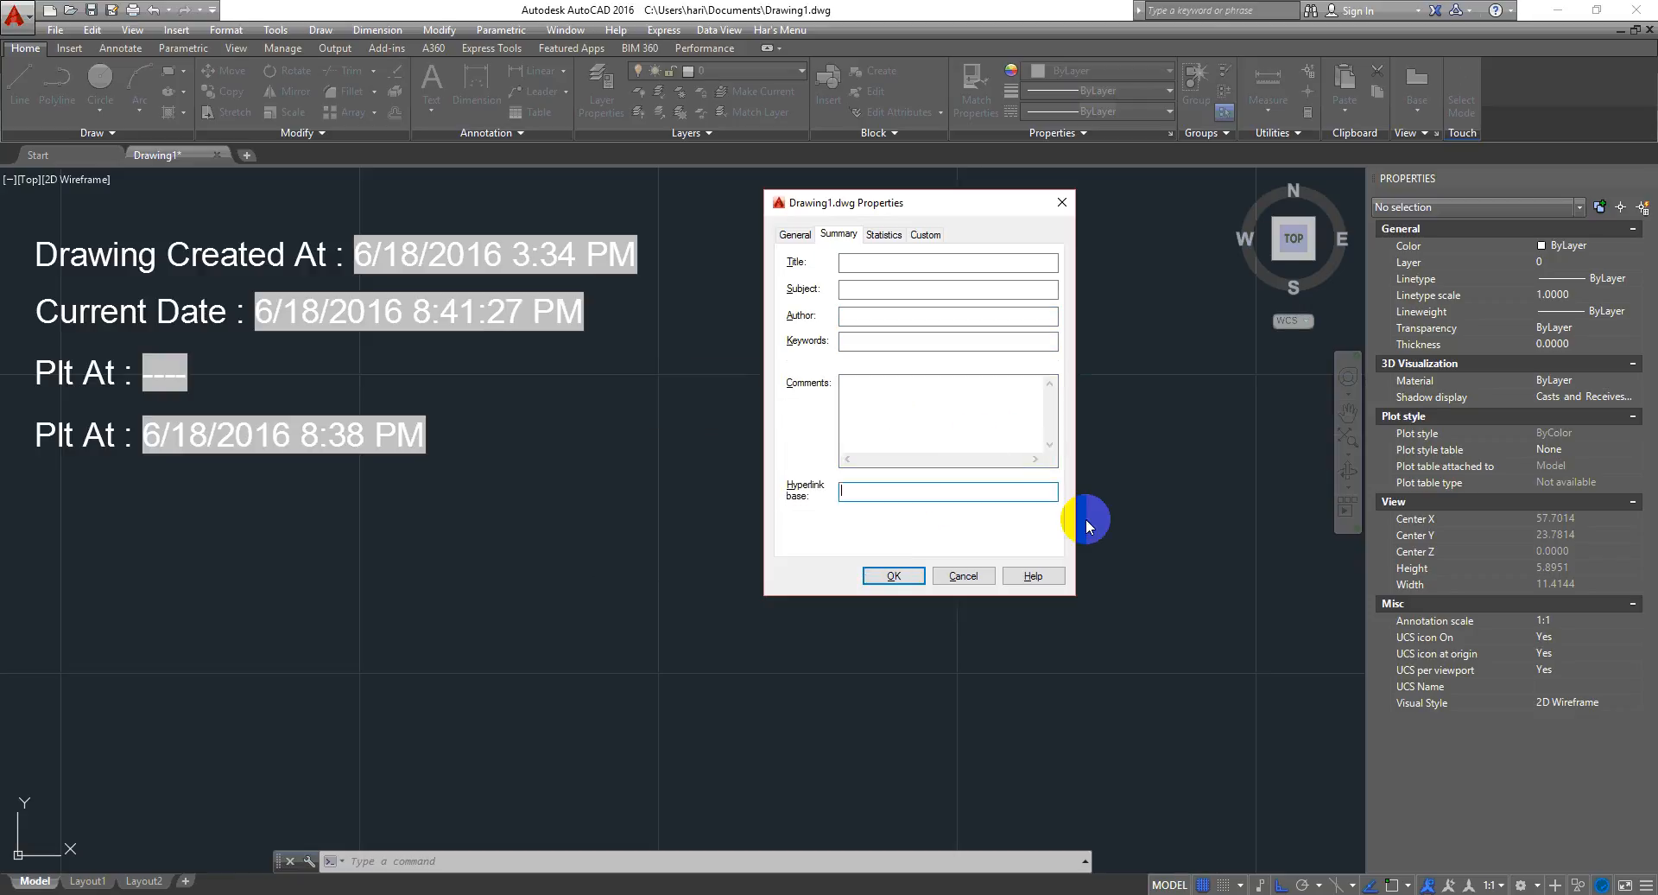
pyautogui.click(964, 577)
# - Change the empty Plt At field into a Document category Filename field
pyautogui.click(164, 373)
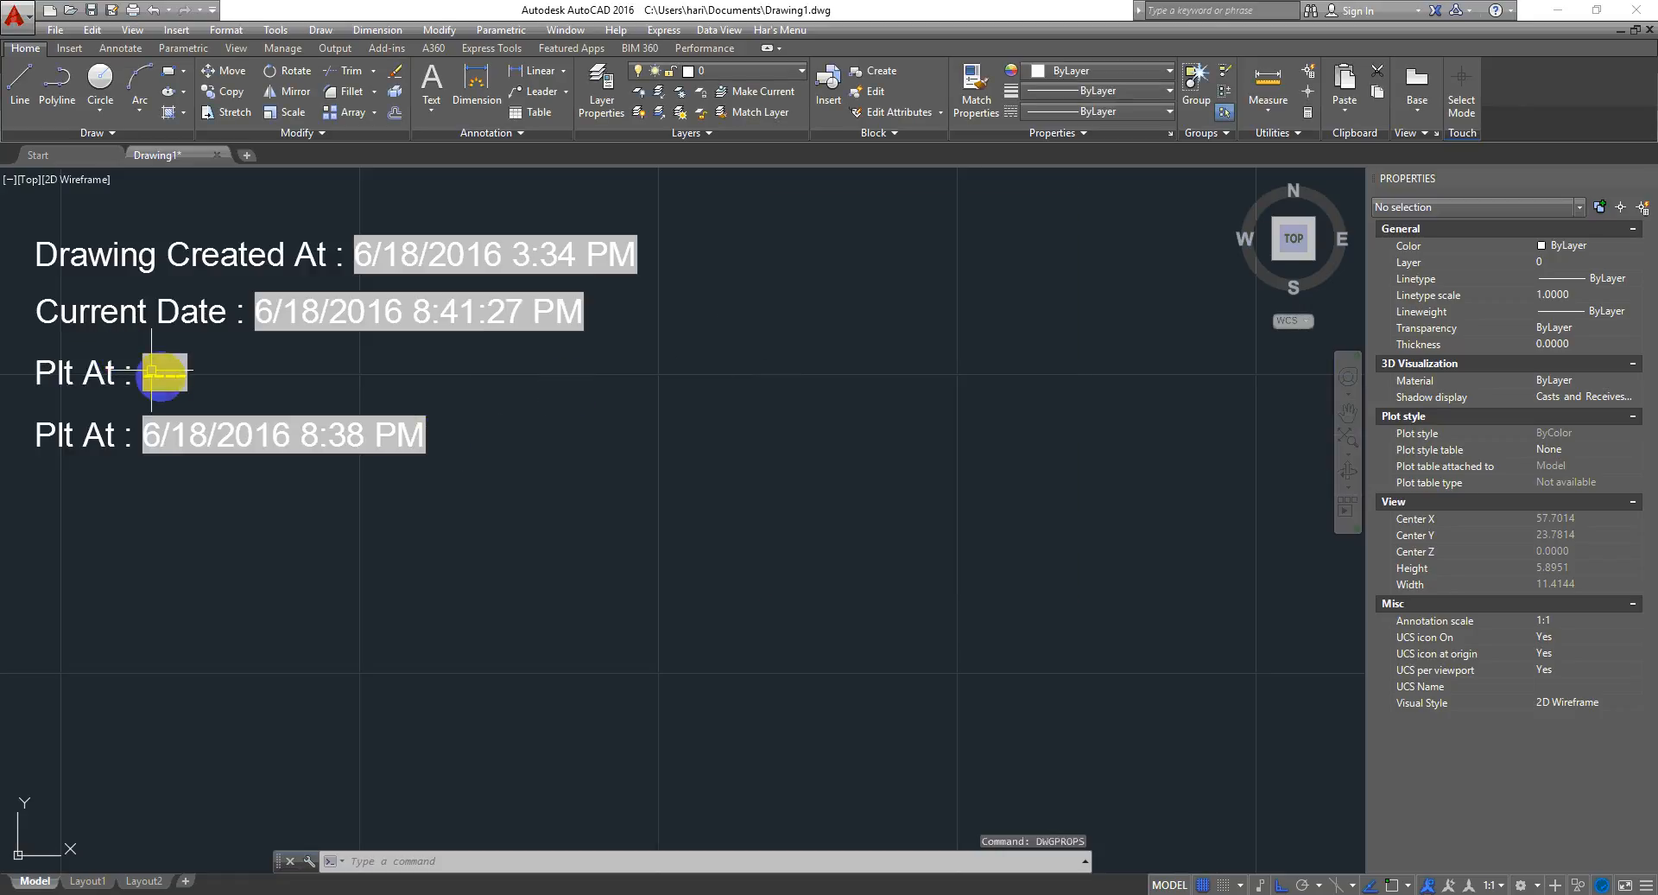
pyautogui.doubleClick(166, 378)
pyautogui.doubleClick(166, 377)
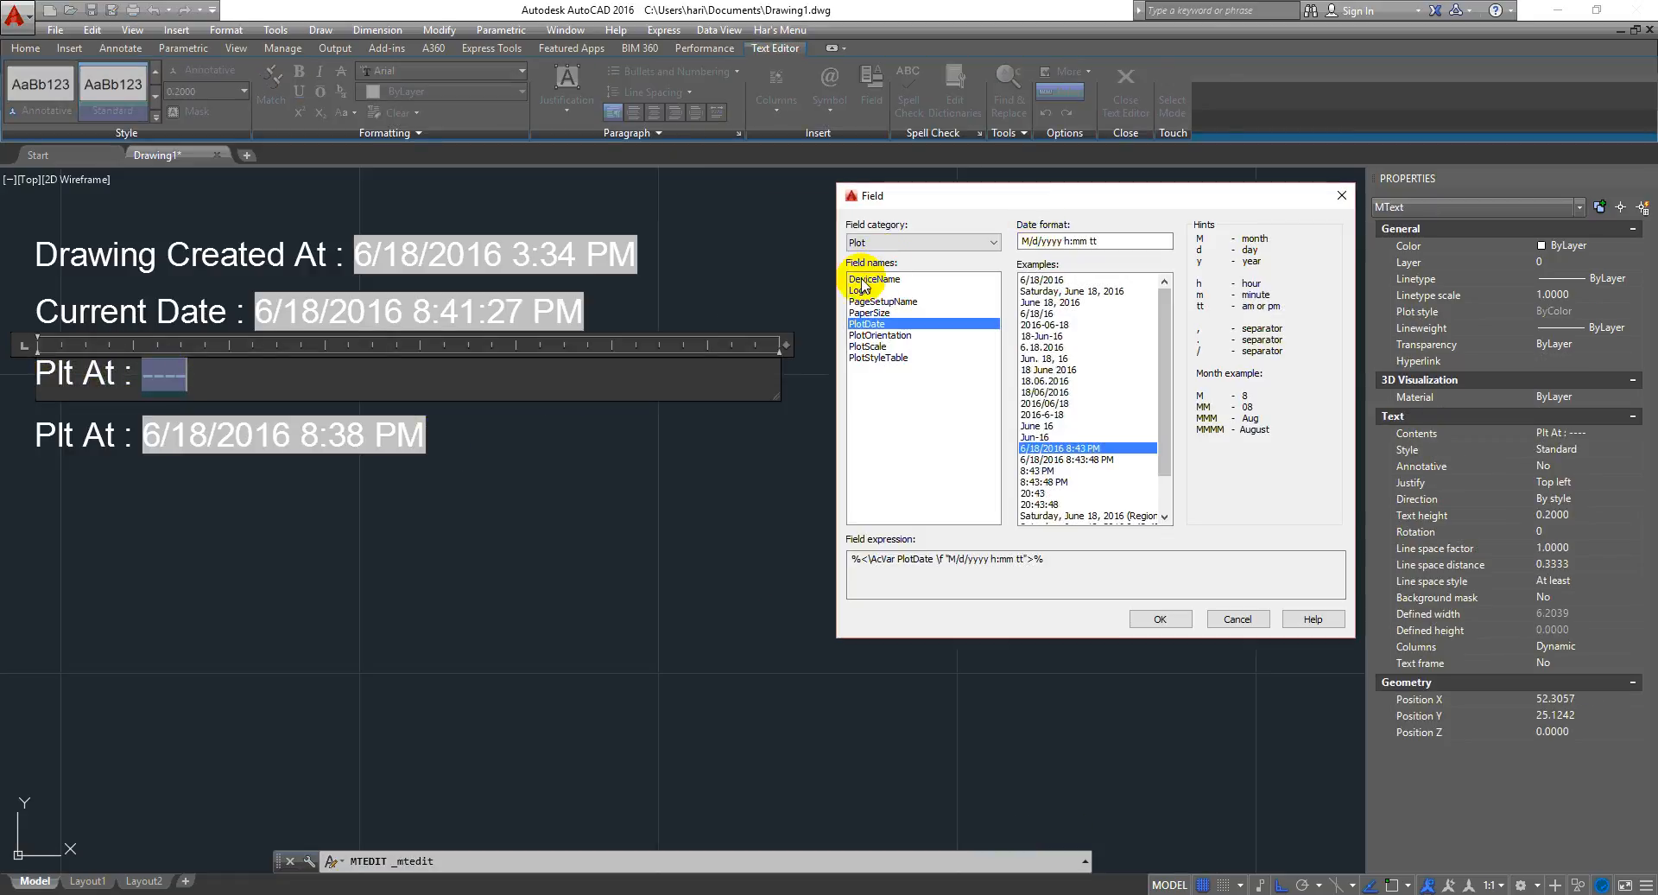
pyautogui.click(907, 244)
pyautogui.click(899, 279)
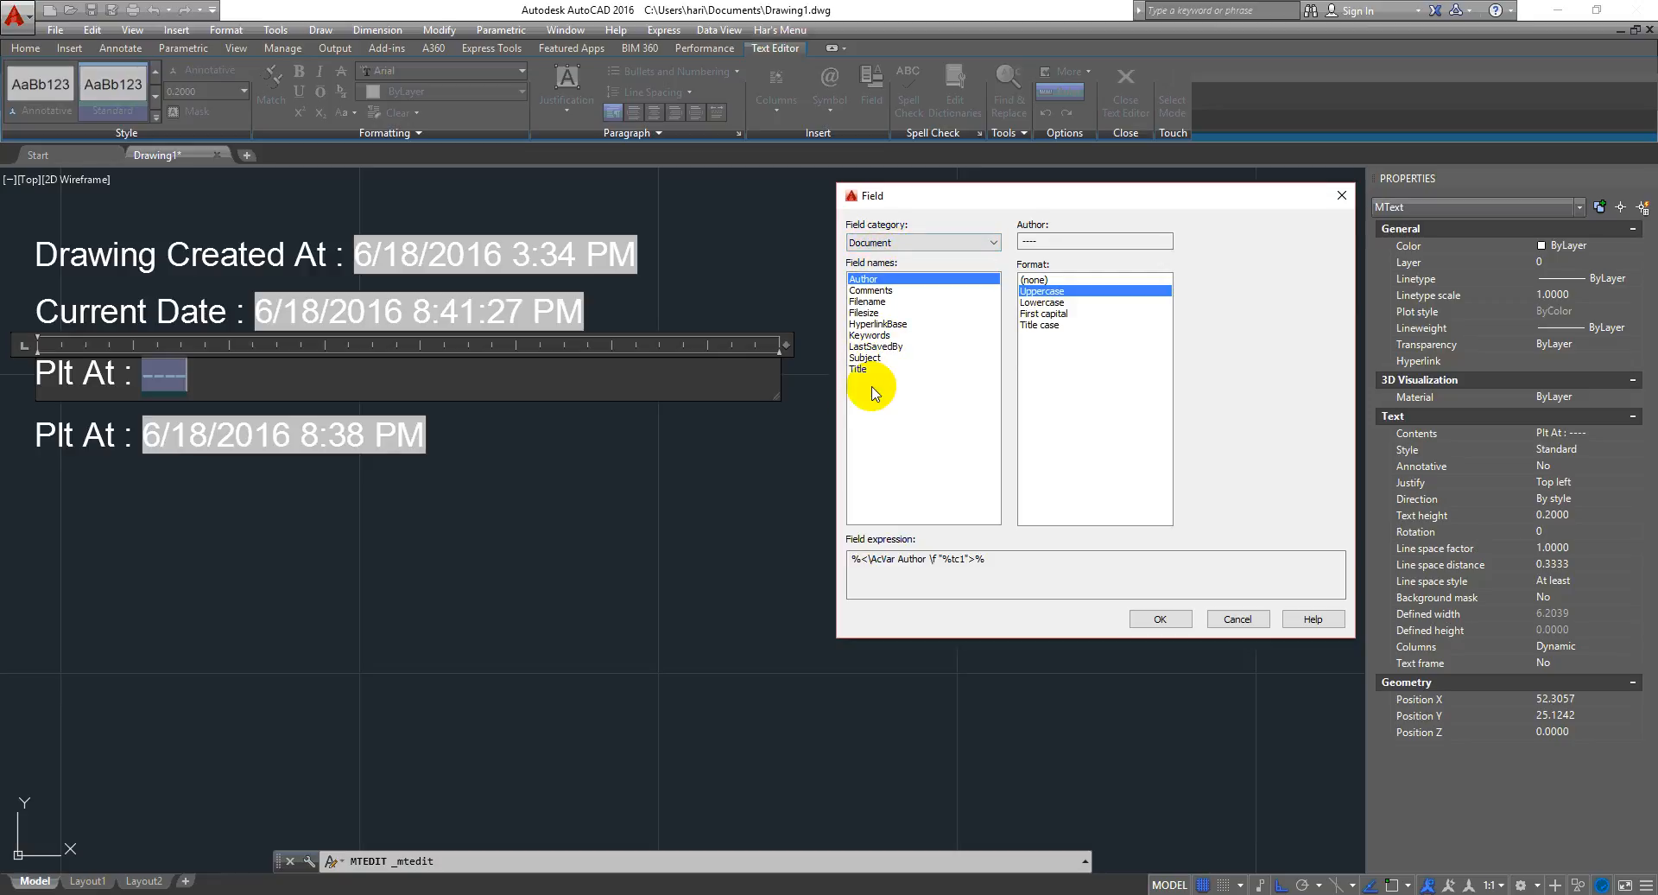
pyautogui.click(879, 303)
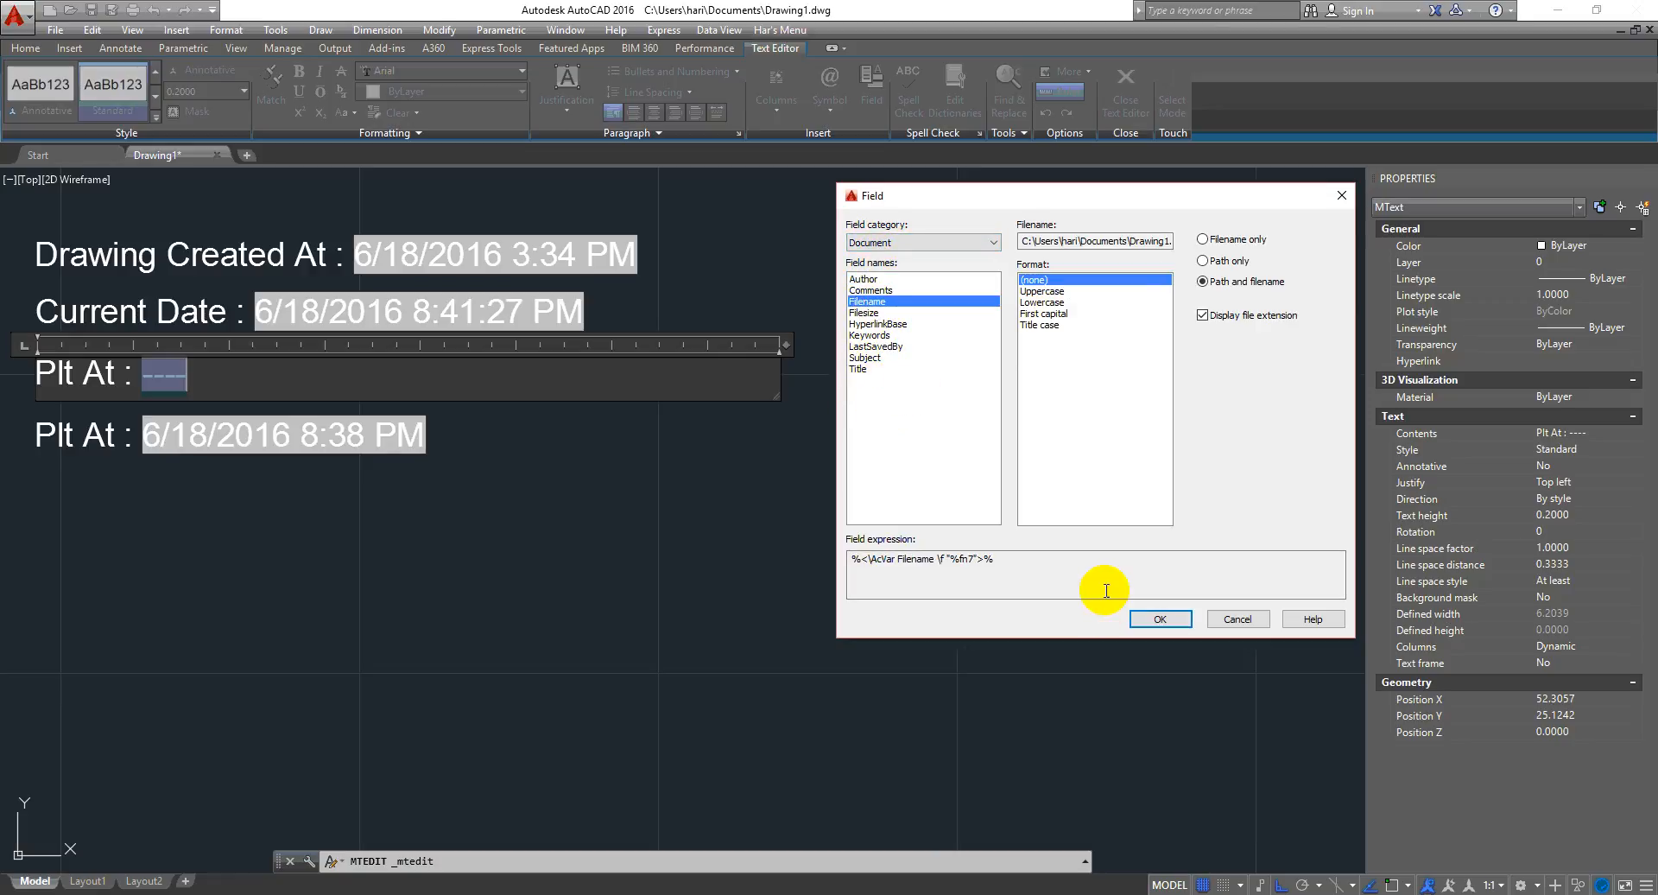
pyautogui.click(1149, 619)
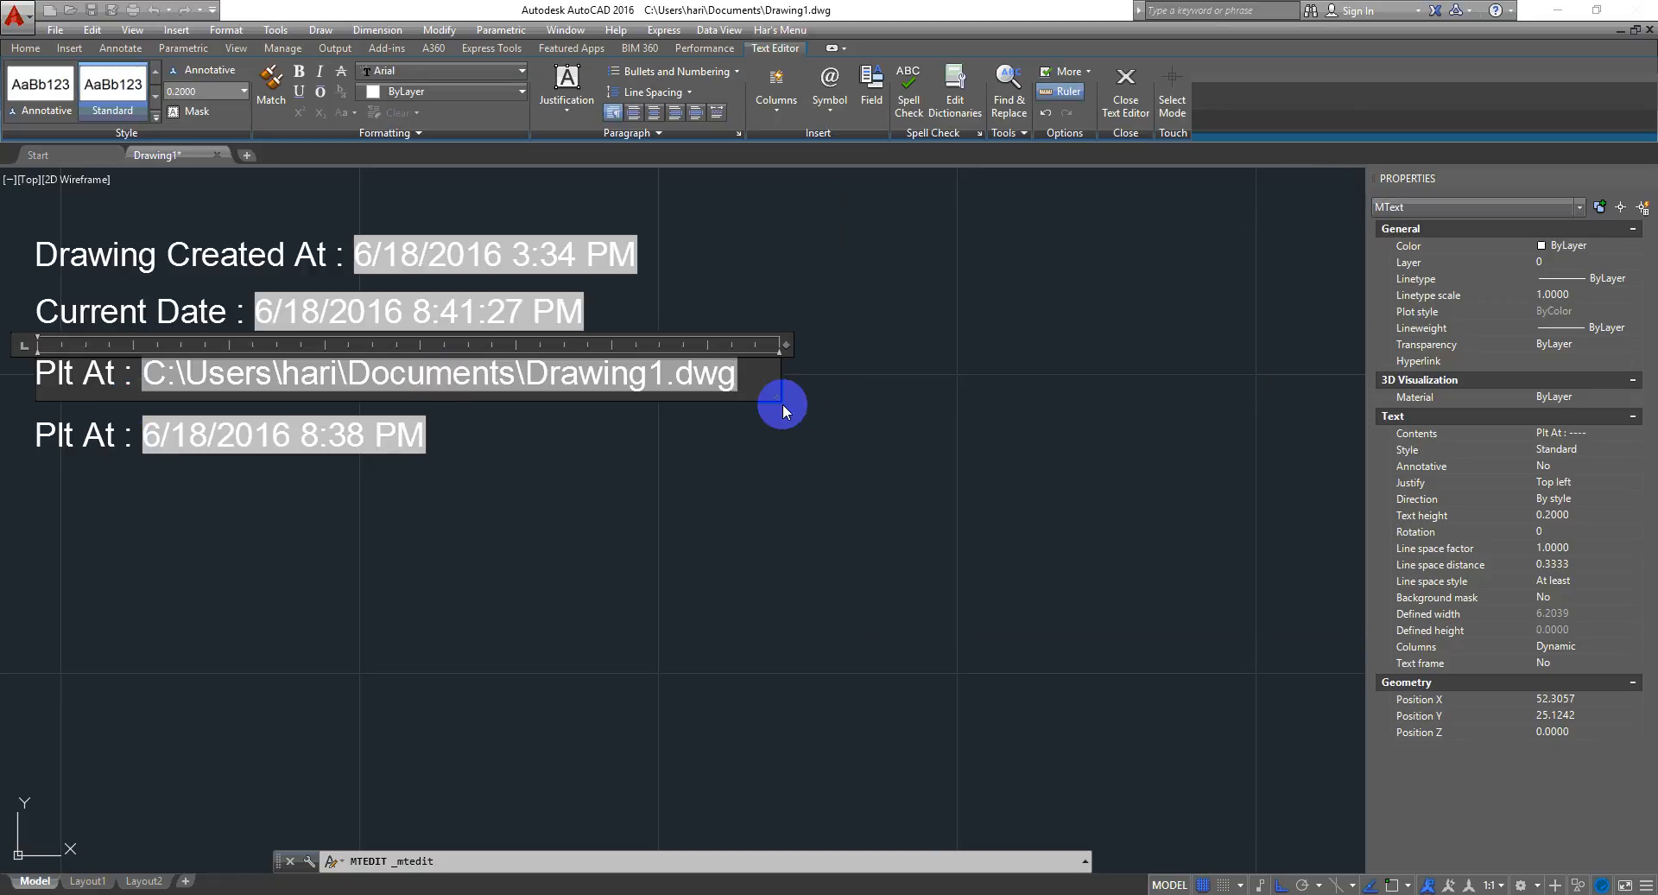
# - Change the Plt At field to the Document Filesize field
pyautogui.doubleClick(544, 385)
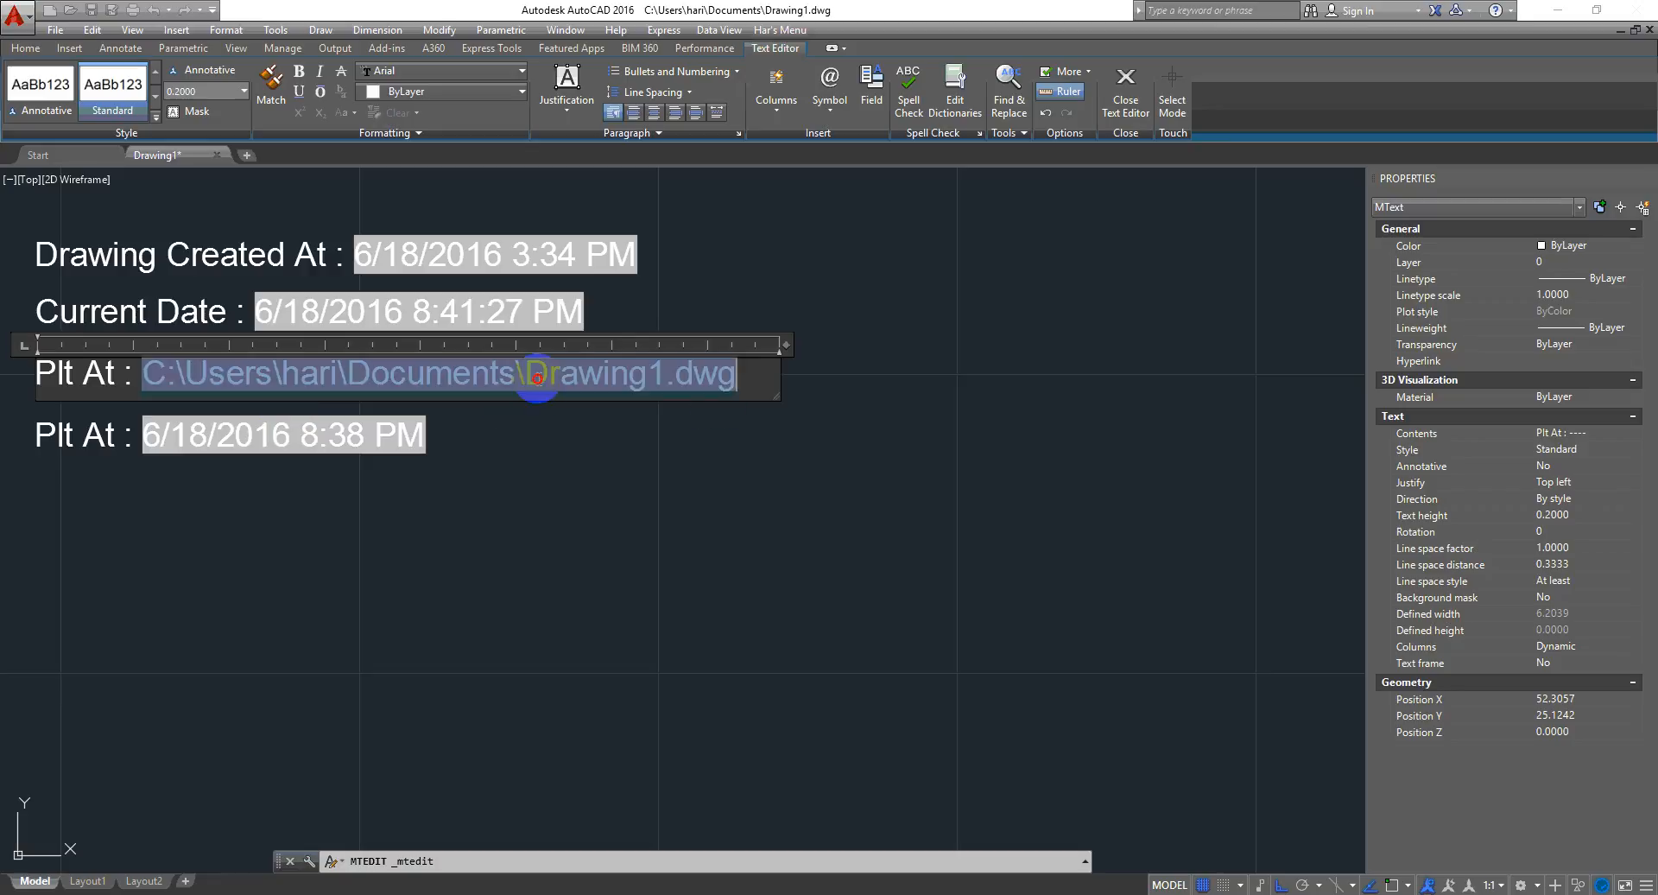
pyautogui.click(877, 312)
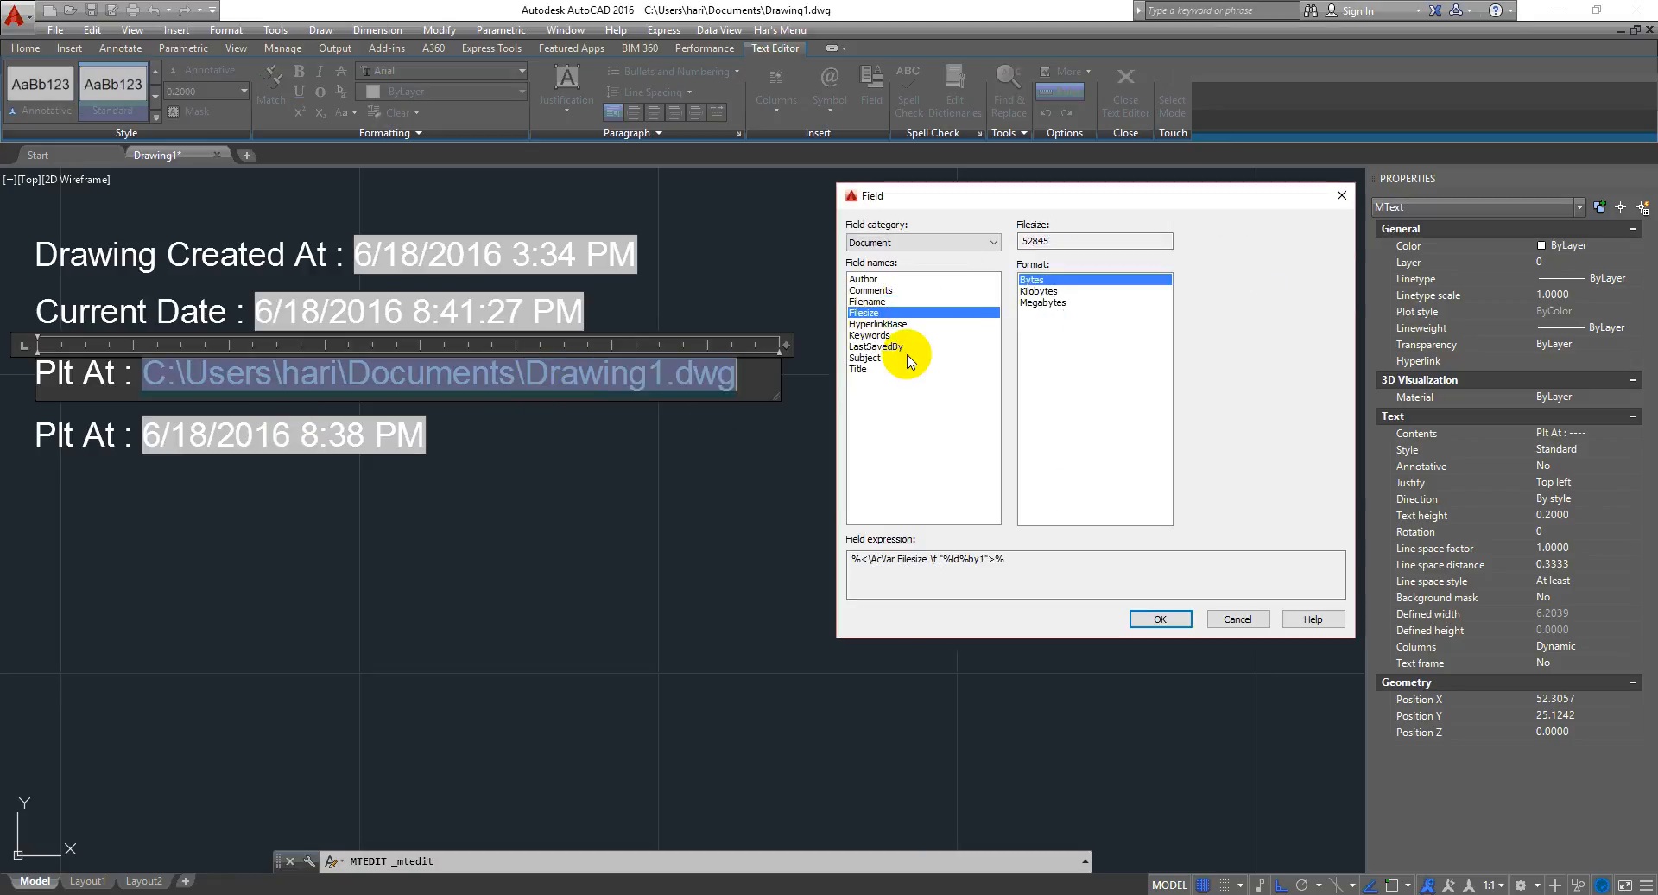
pyautogui.click(1161, 618)
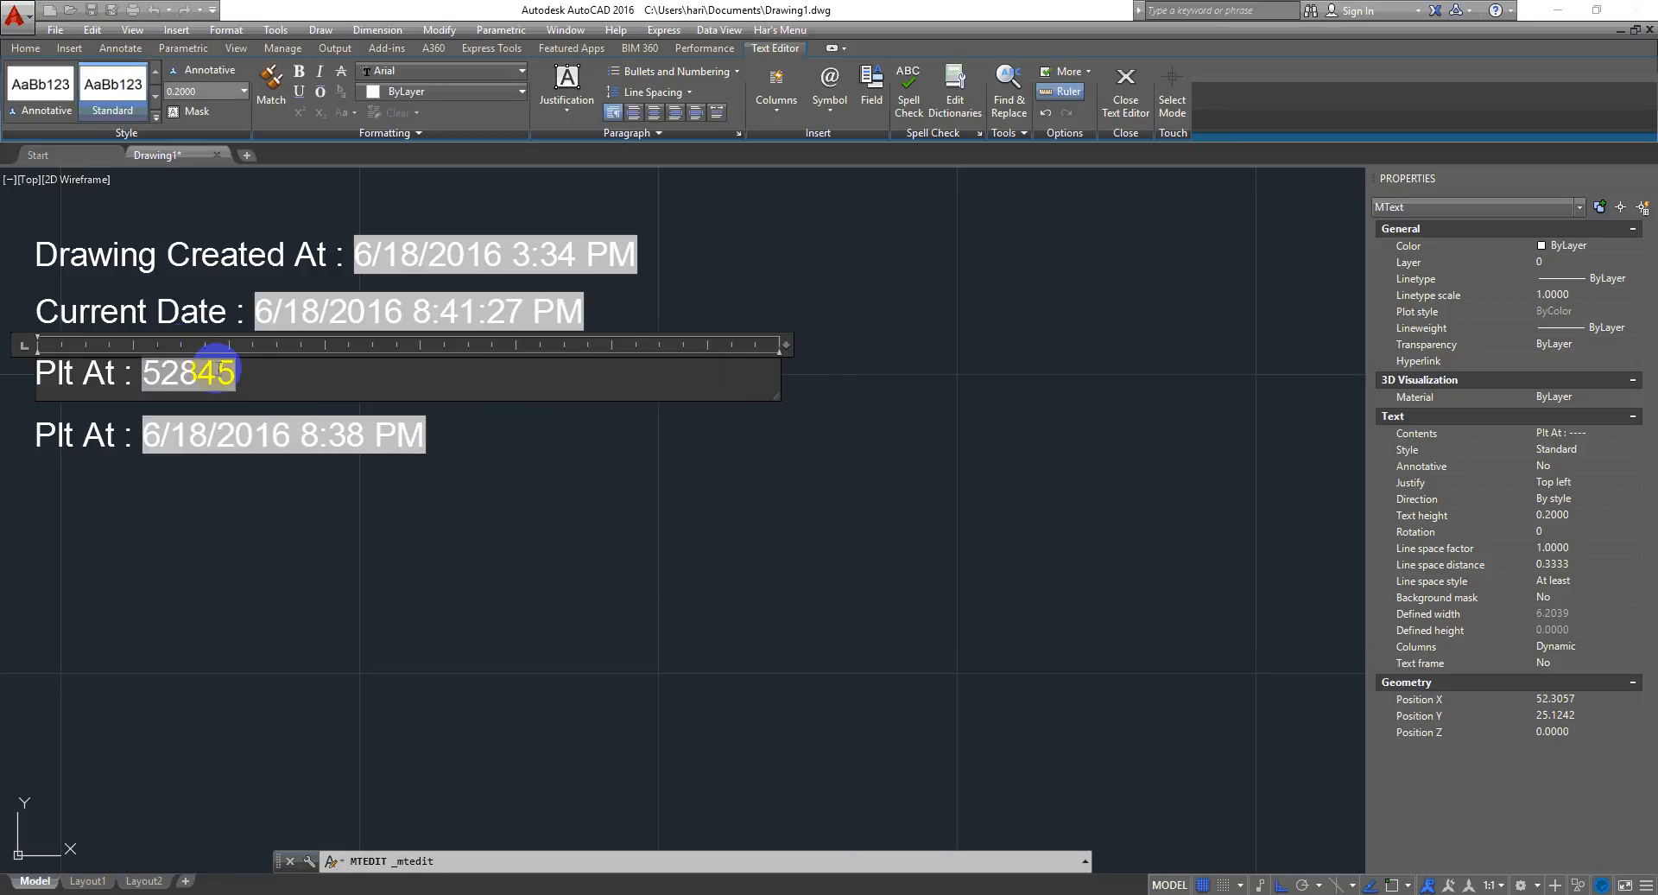
# - Switch the Filesize field's format to Megabytes
pyautogui.doubleClick(185, 377)
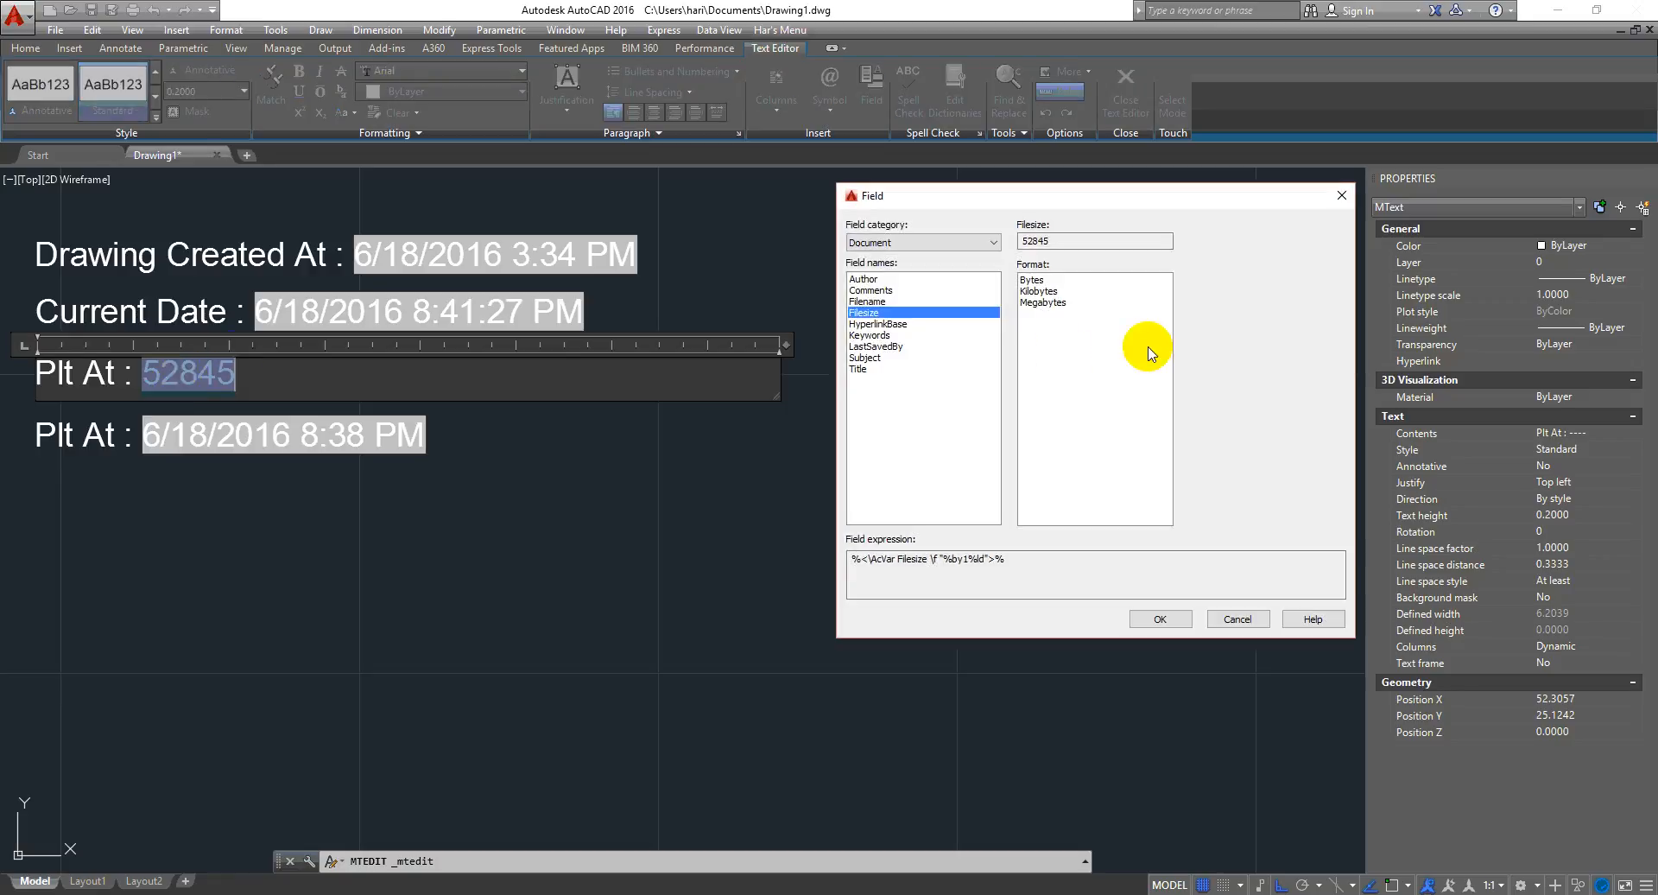
pyautogui.click(1054, 304)
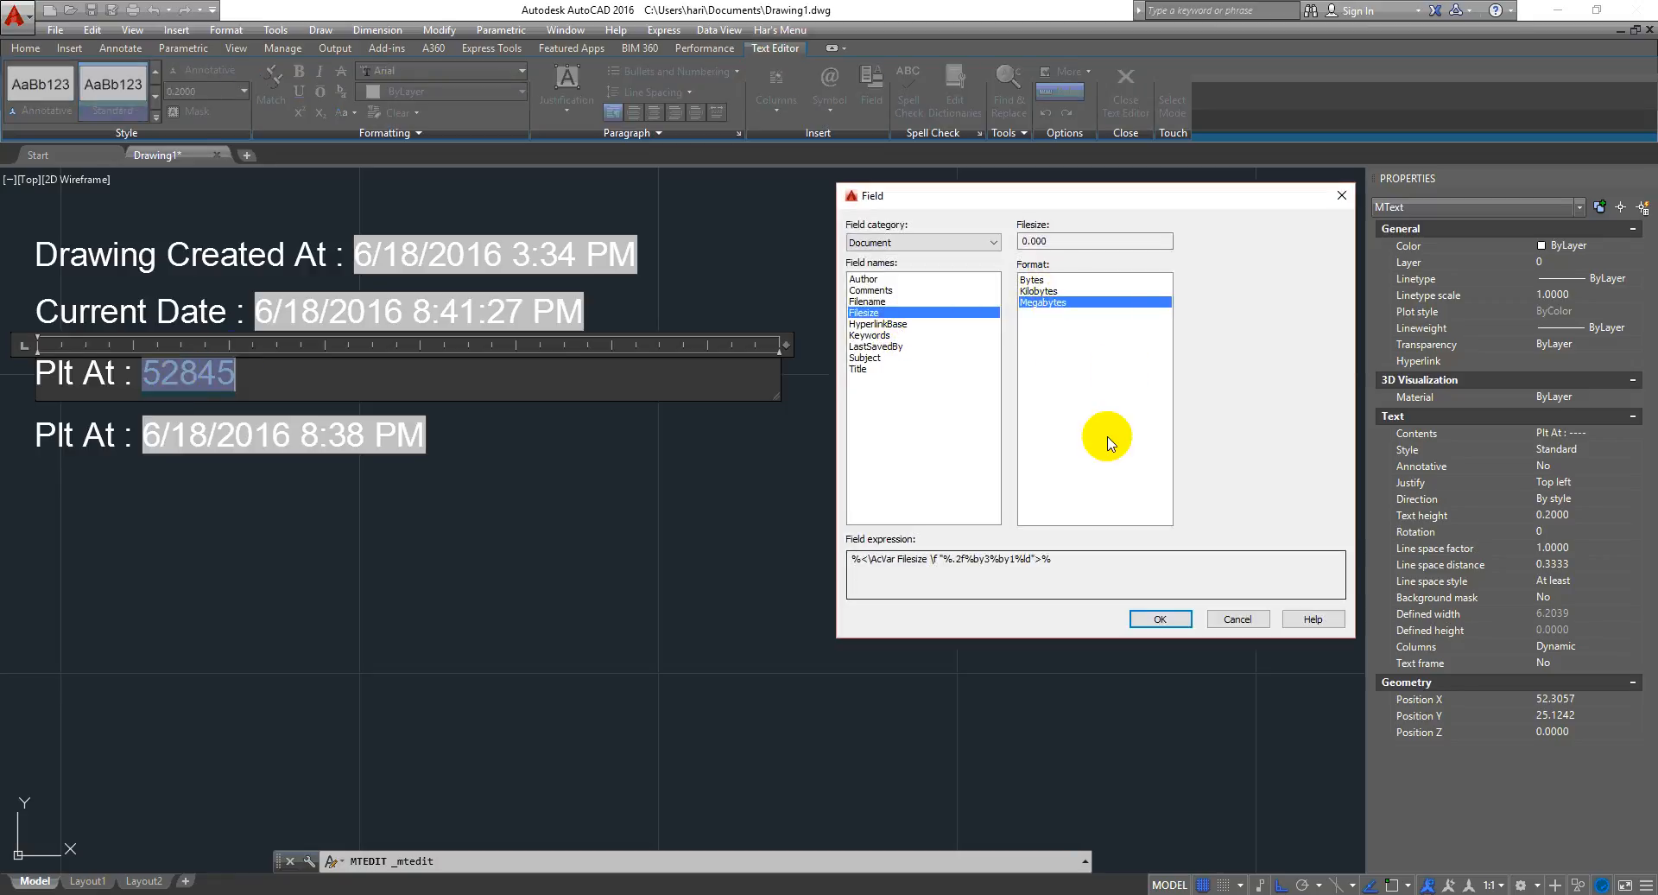
pyautogui.click(1171, 618)
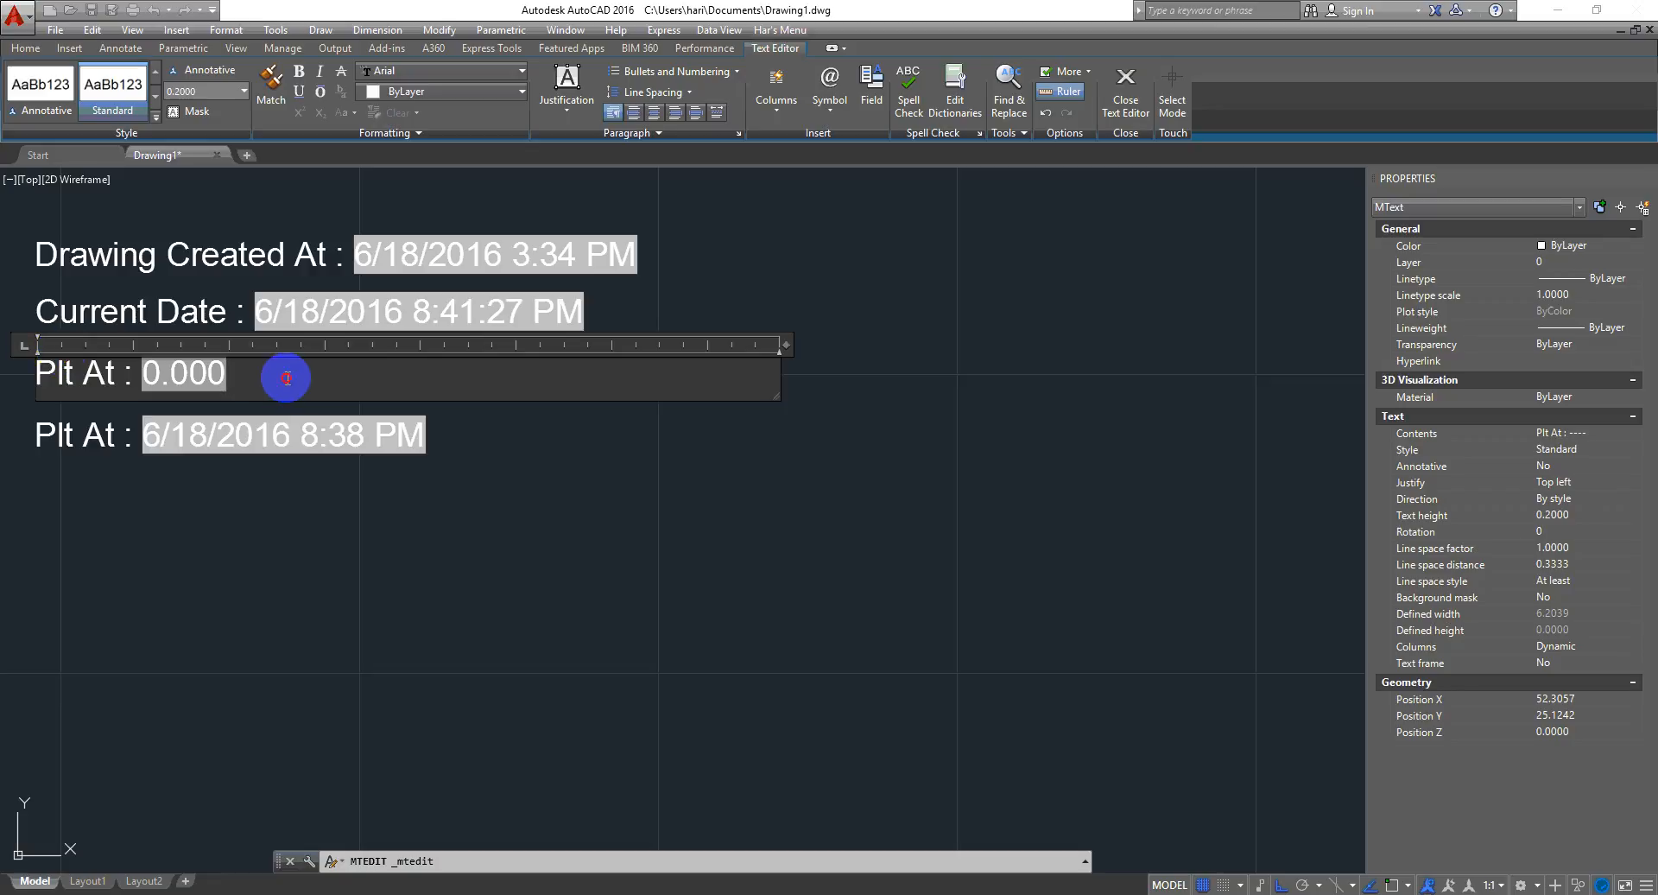
# - Switch the Filesize field's format to Kilobytes
pyautogui.doubleClick(177, 373)
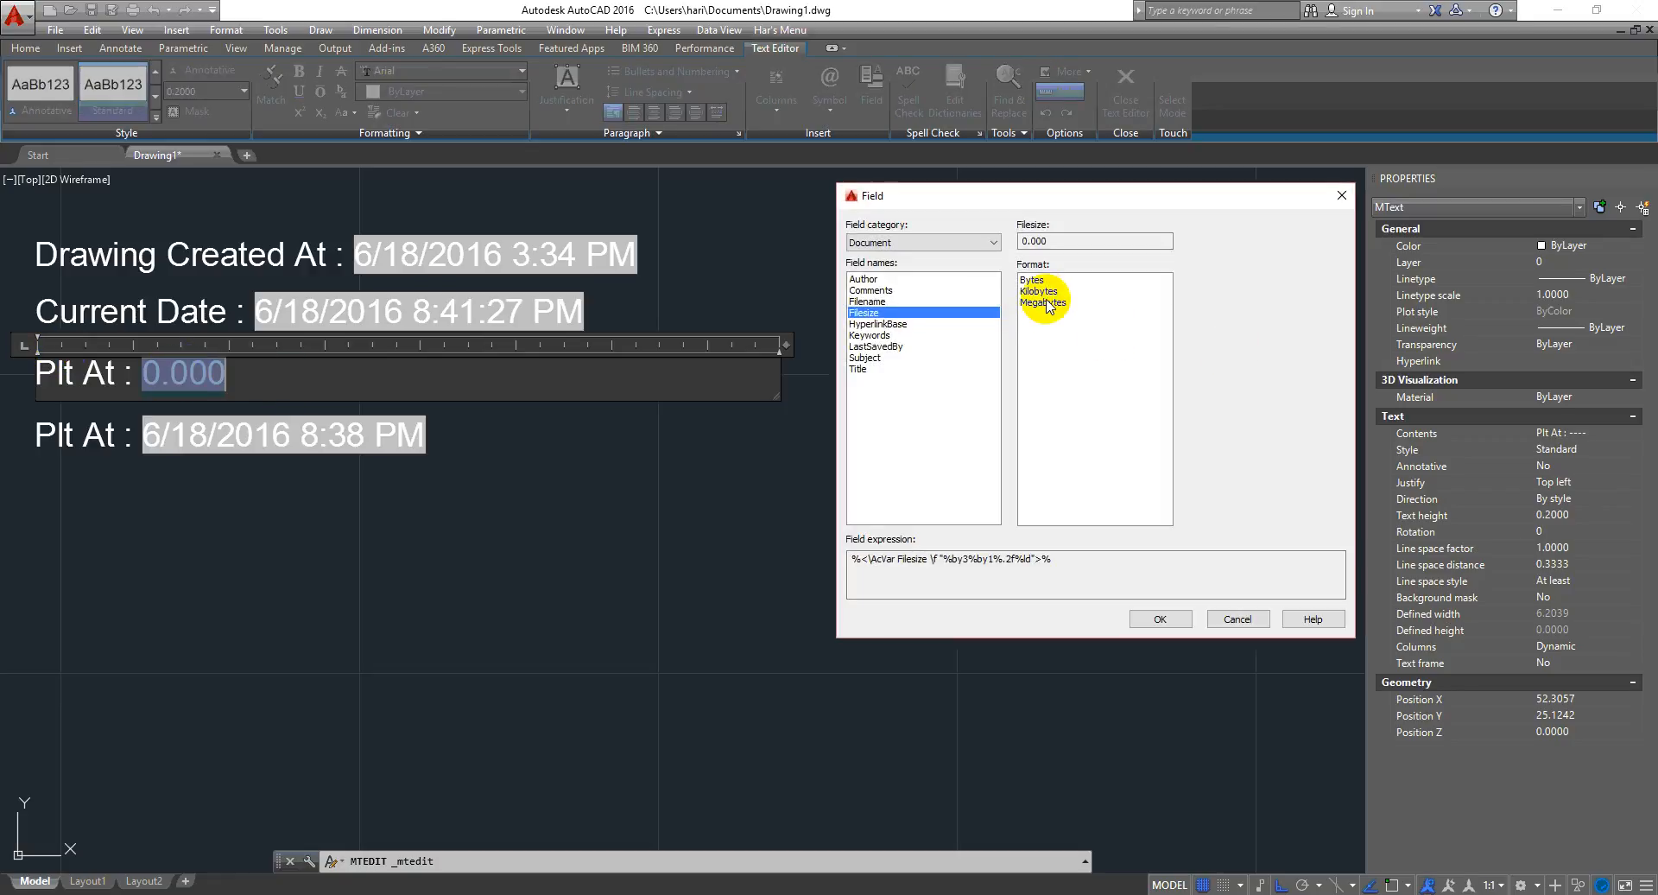
pyautogui.click(1044, 291)
pyautogui.click(1160, 618)
pyautogui.click(251, 352)
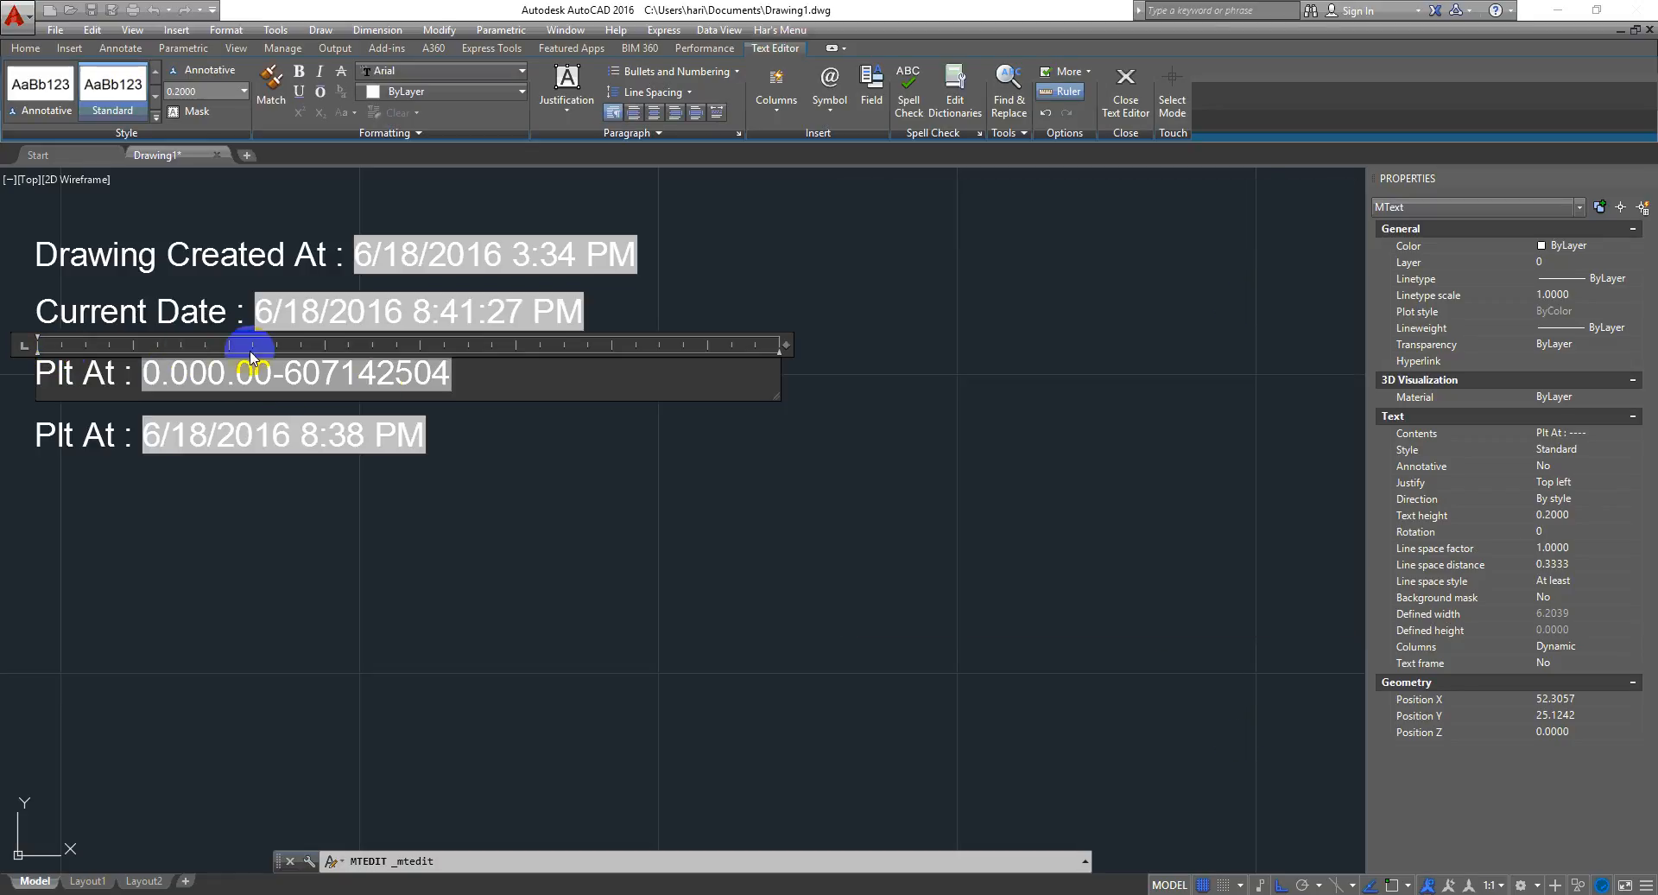
# - Switch the Filesize field's format to Bytes
pyautogui.doubleClick(356, 385)
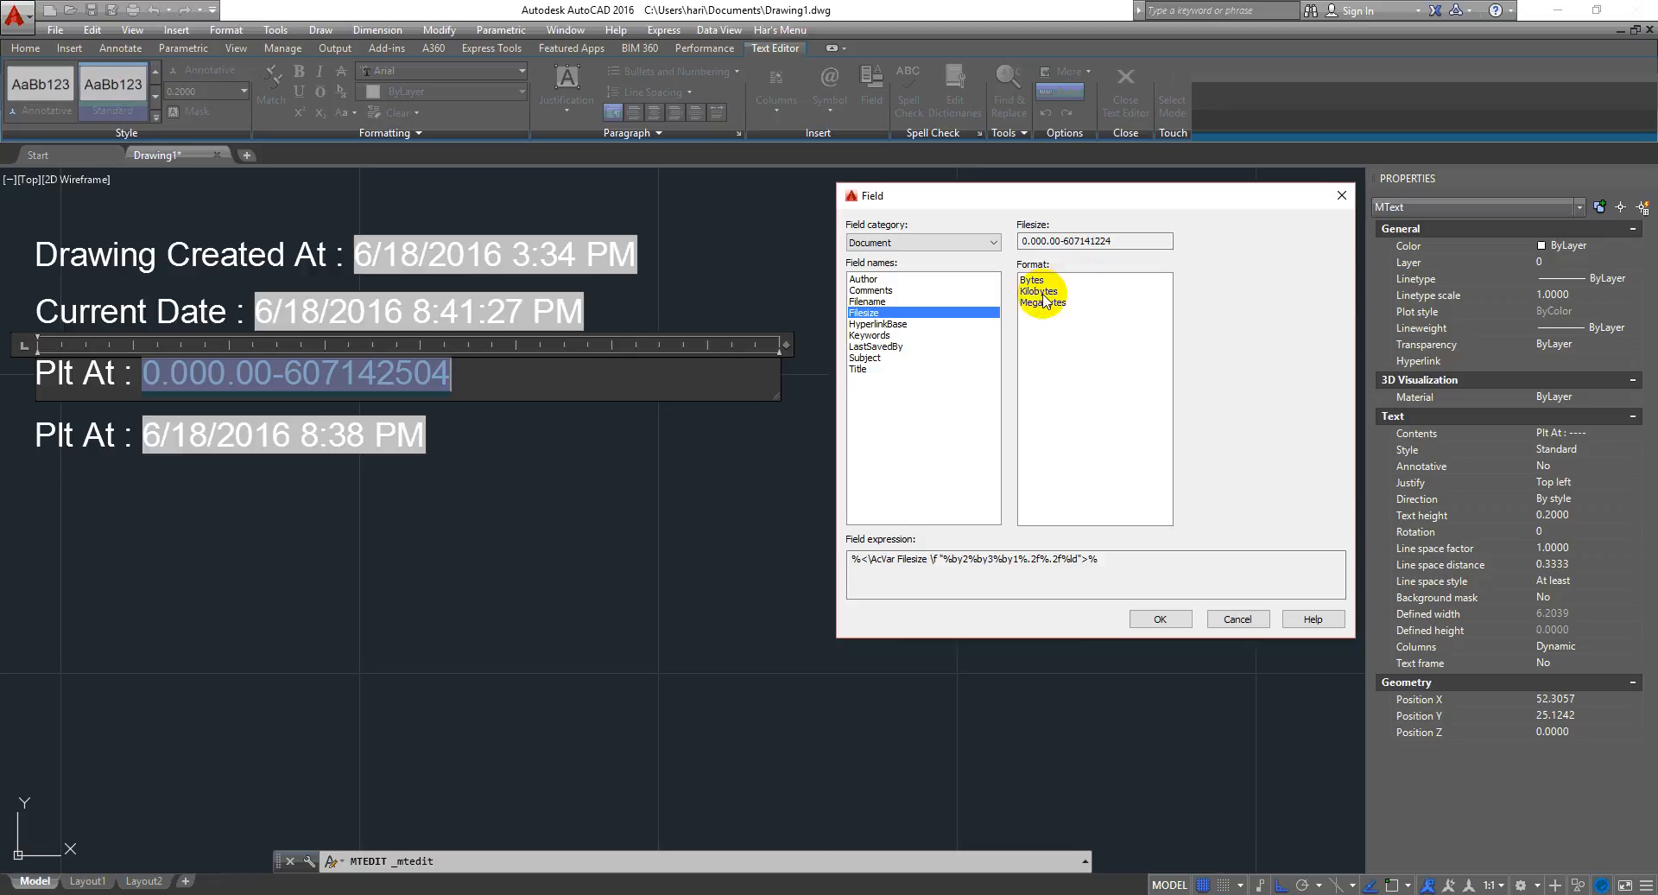
pyautogui.click(1028, 280)
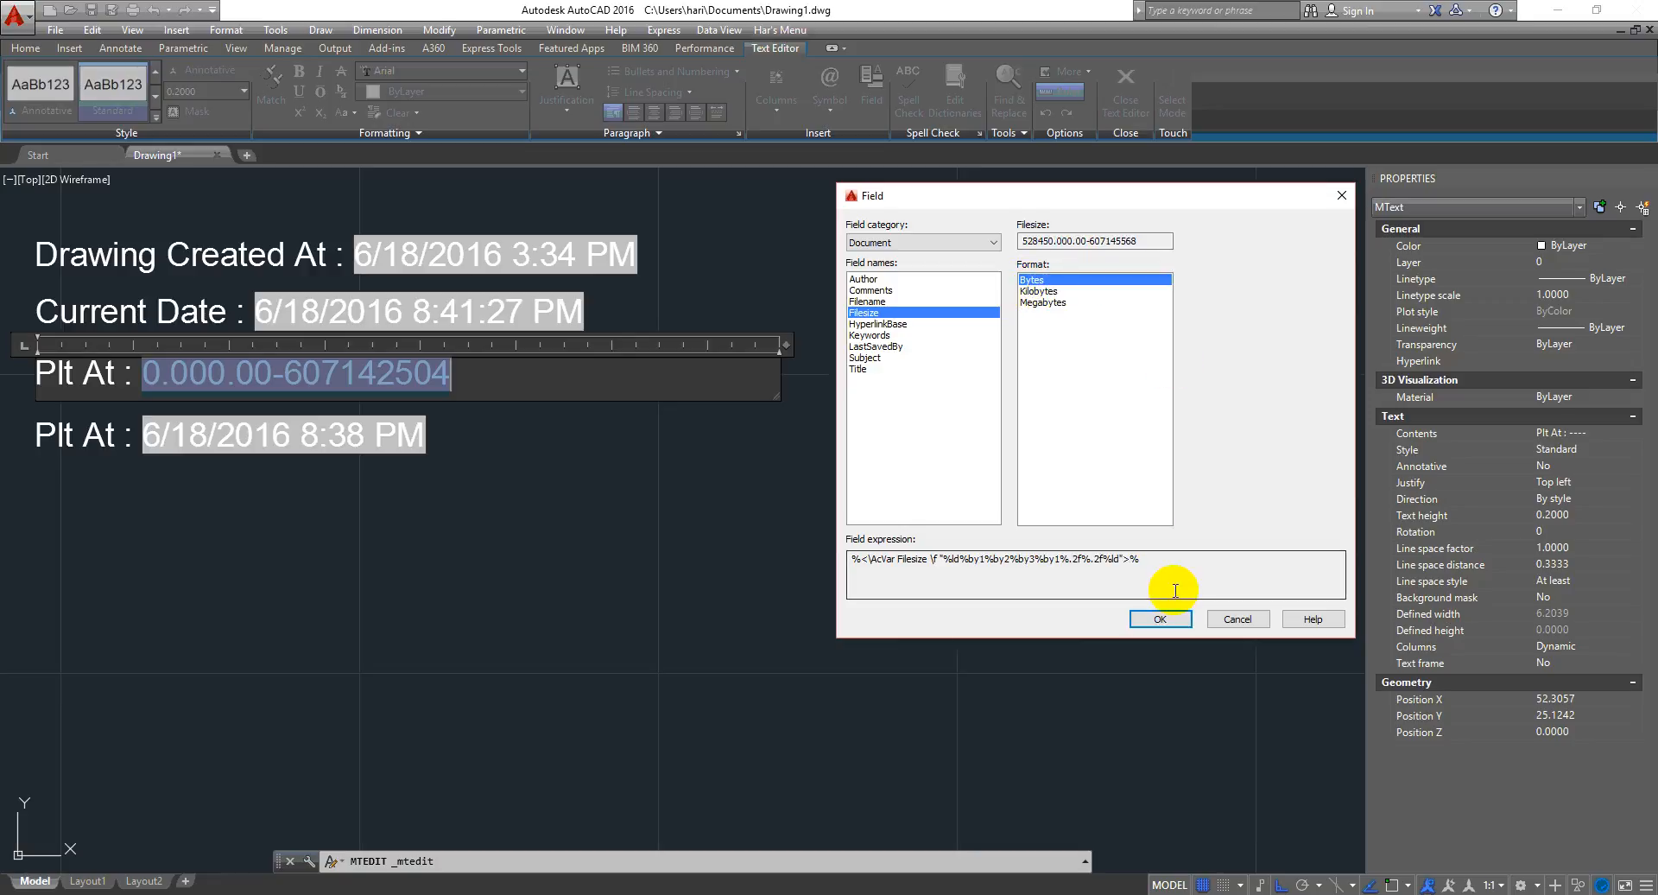
pyautogui.click(1162, 619)
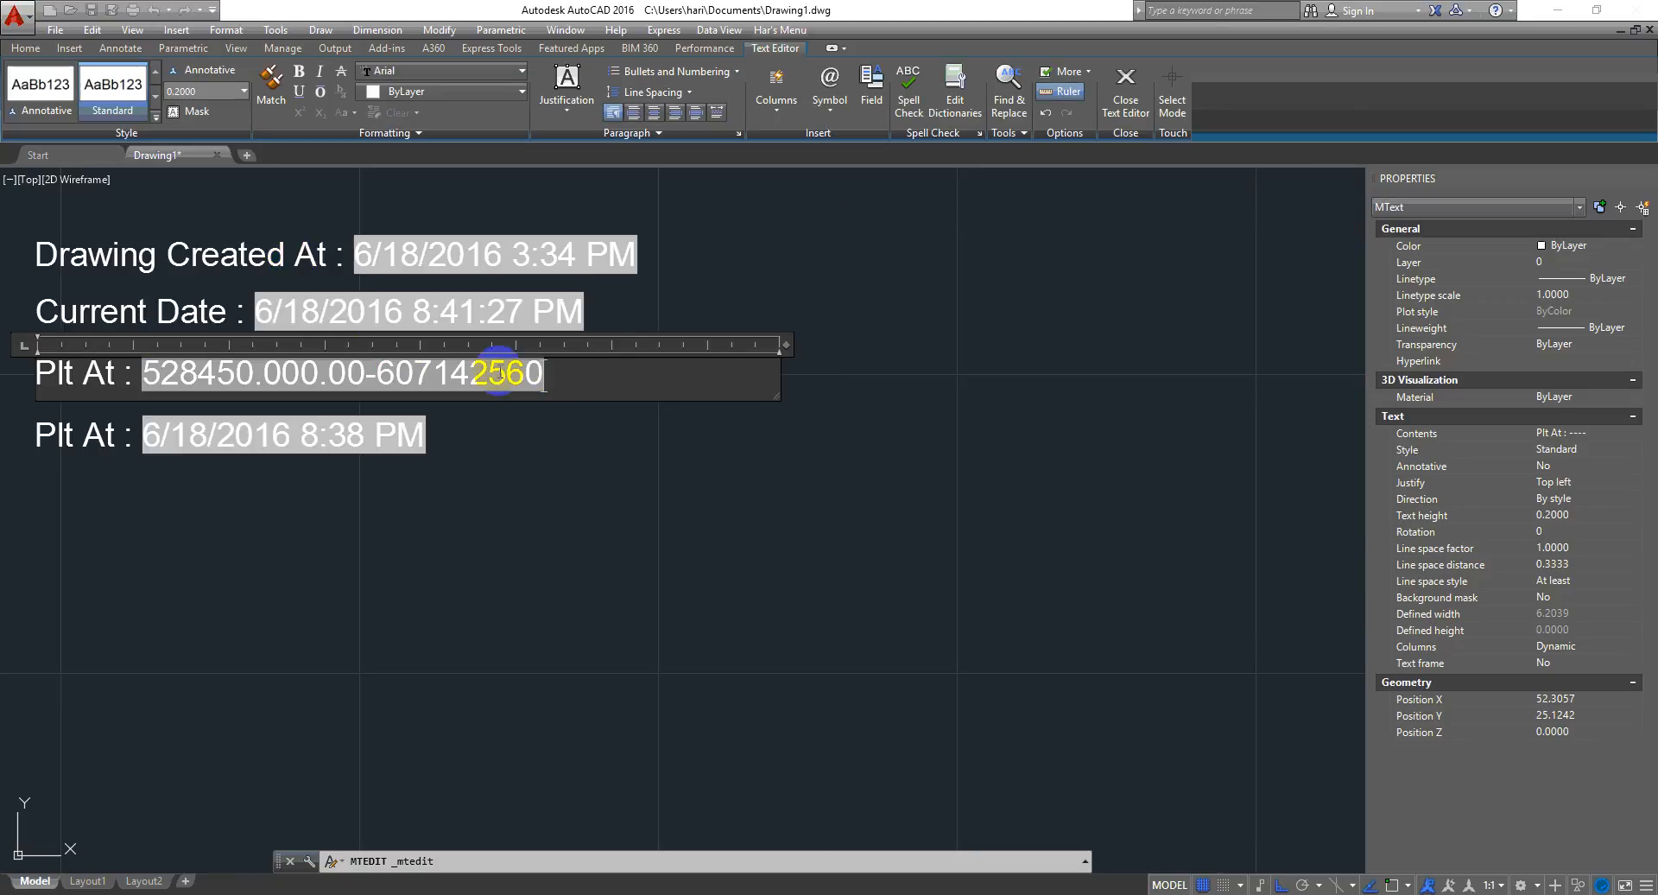
# - Reopen the Filesize field's settings, check the Filename and Filesize entries, and cancel
pyautogui.doubleClick(503, 373)
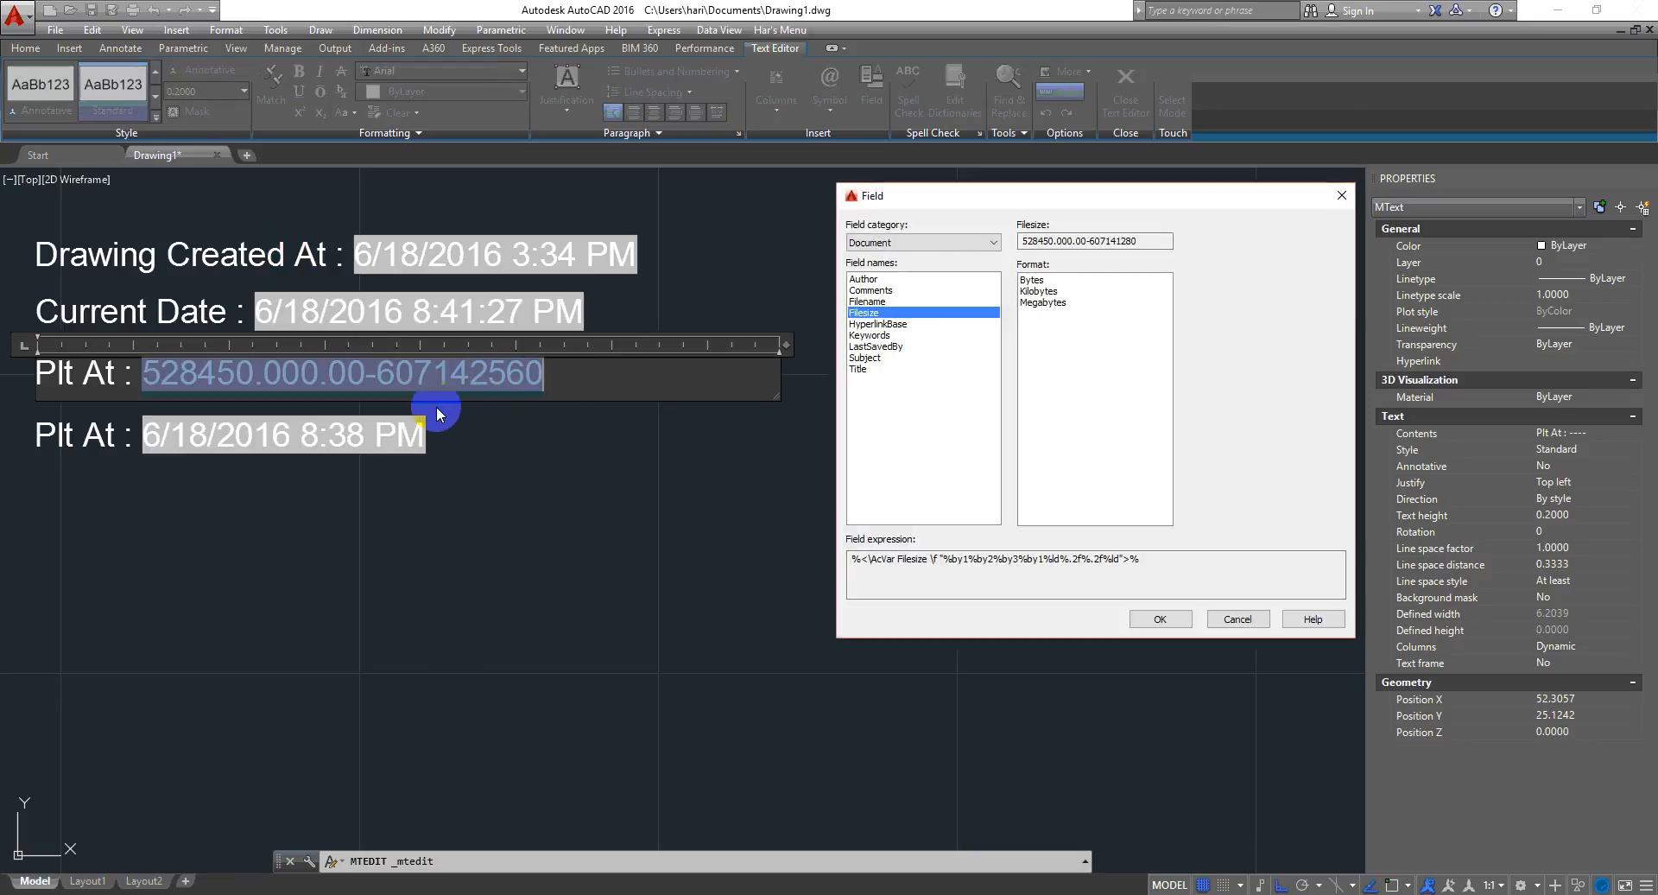
pyautogui.click(878, 302)
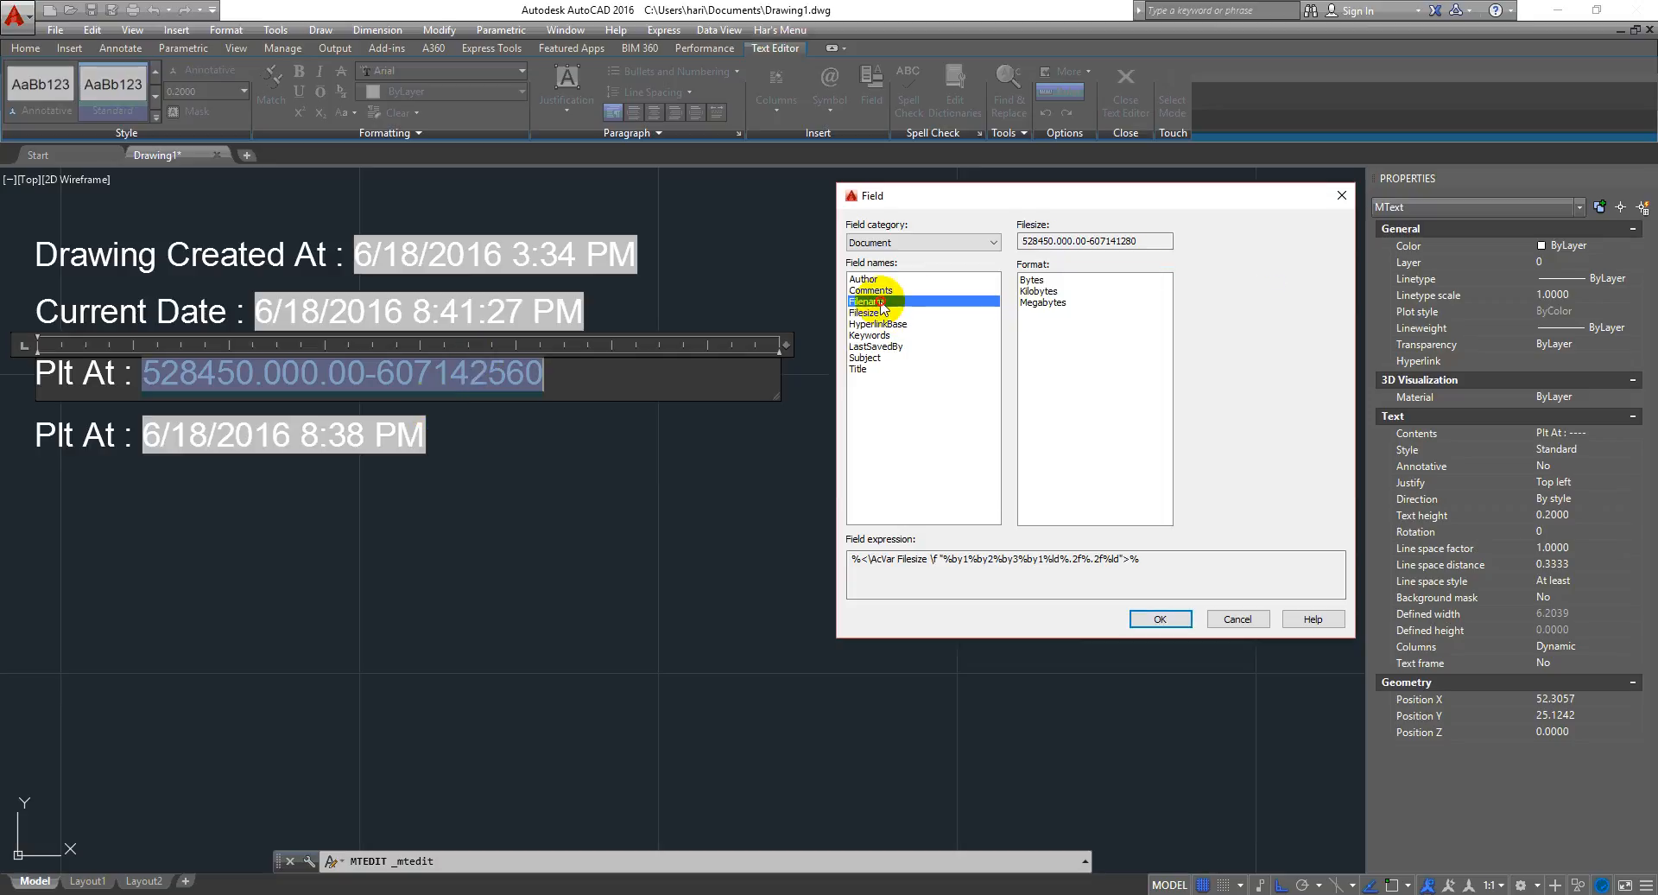
pyautogui.click(879, 313)
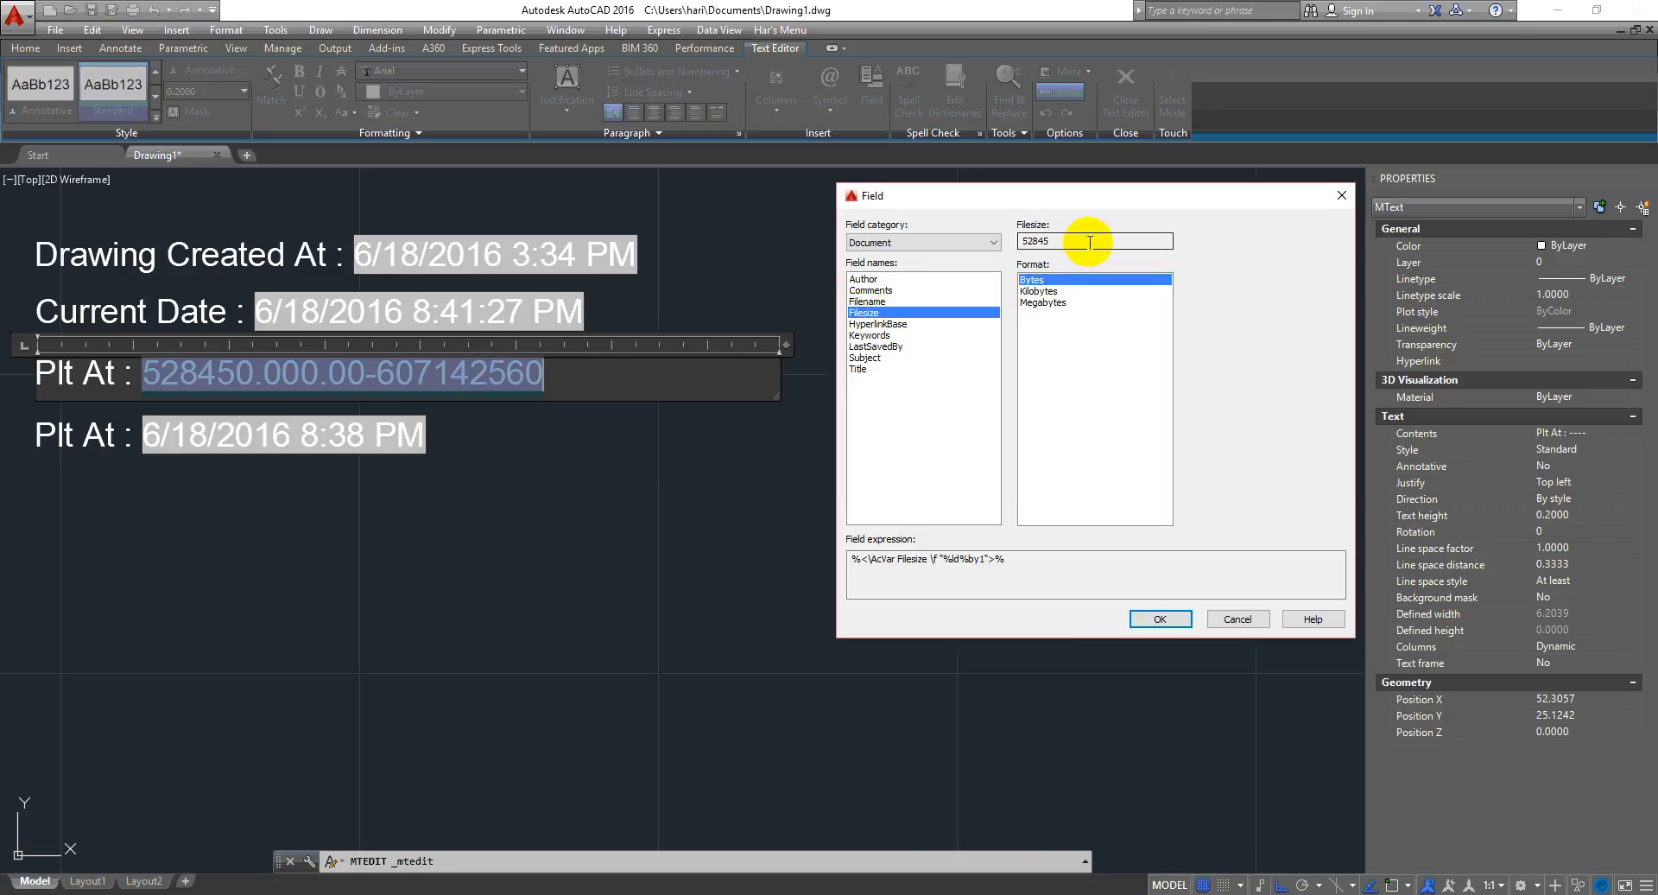
pyautogui.click(1237, 618)
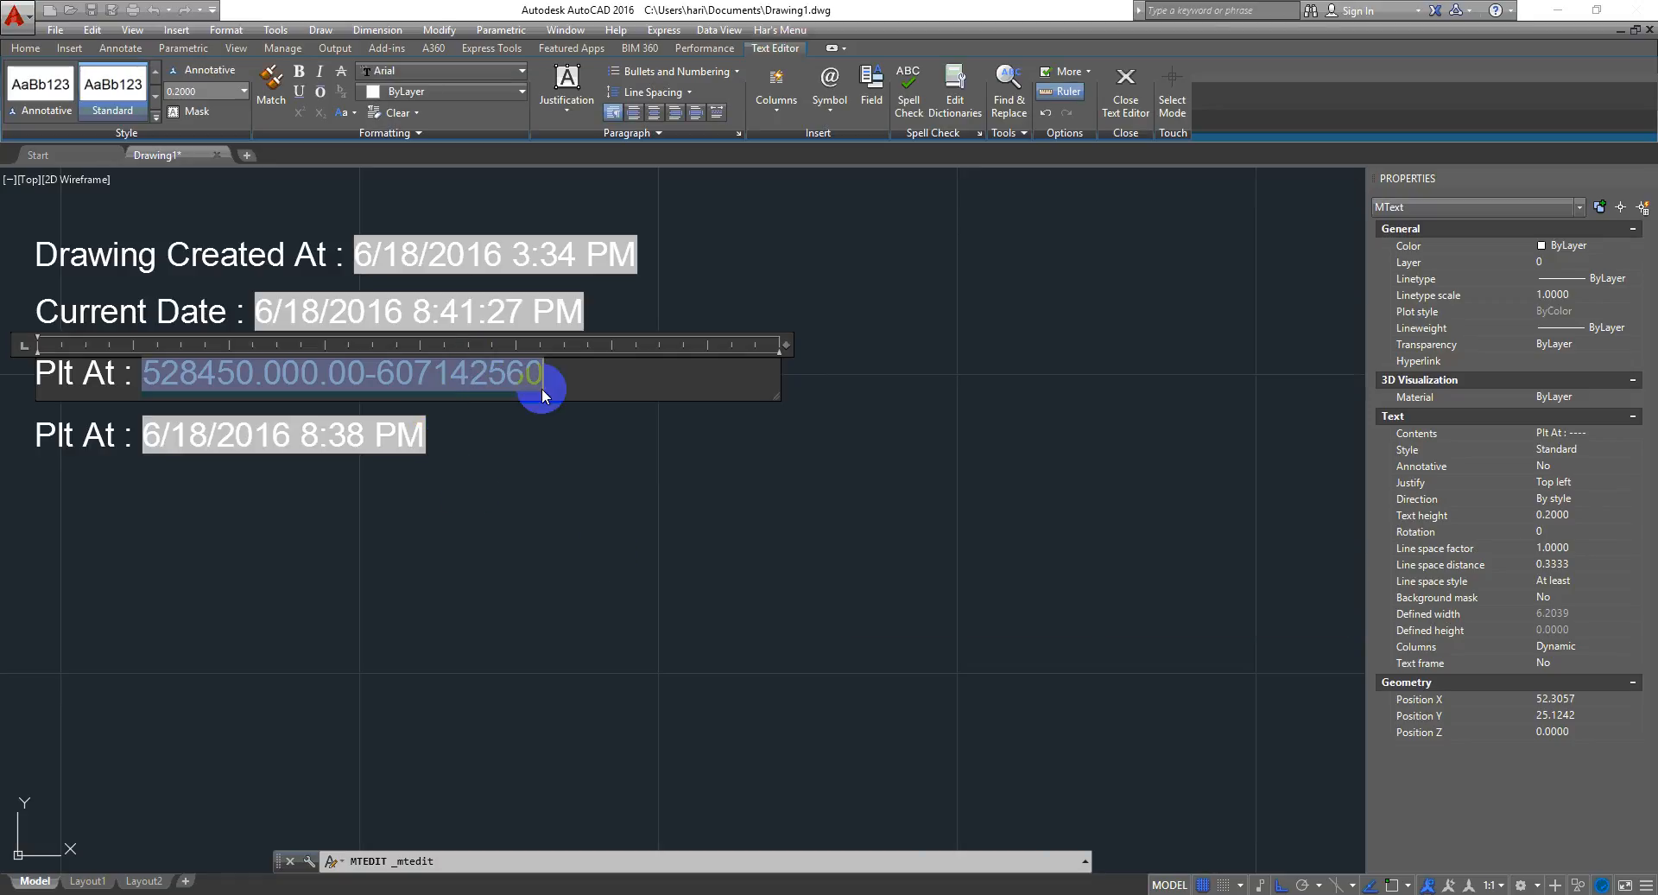
# - Delete the garbled field value, insert a fresh Document Filesize field in Bytes, and leave the text editor
pyautogui.moveTo(543, 395); pyautogui.dragTo(135, 403)
pyautogui.press('Delete')
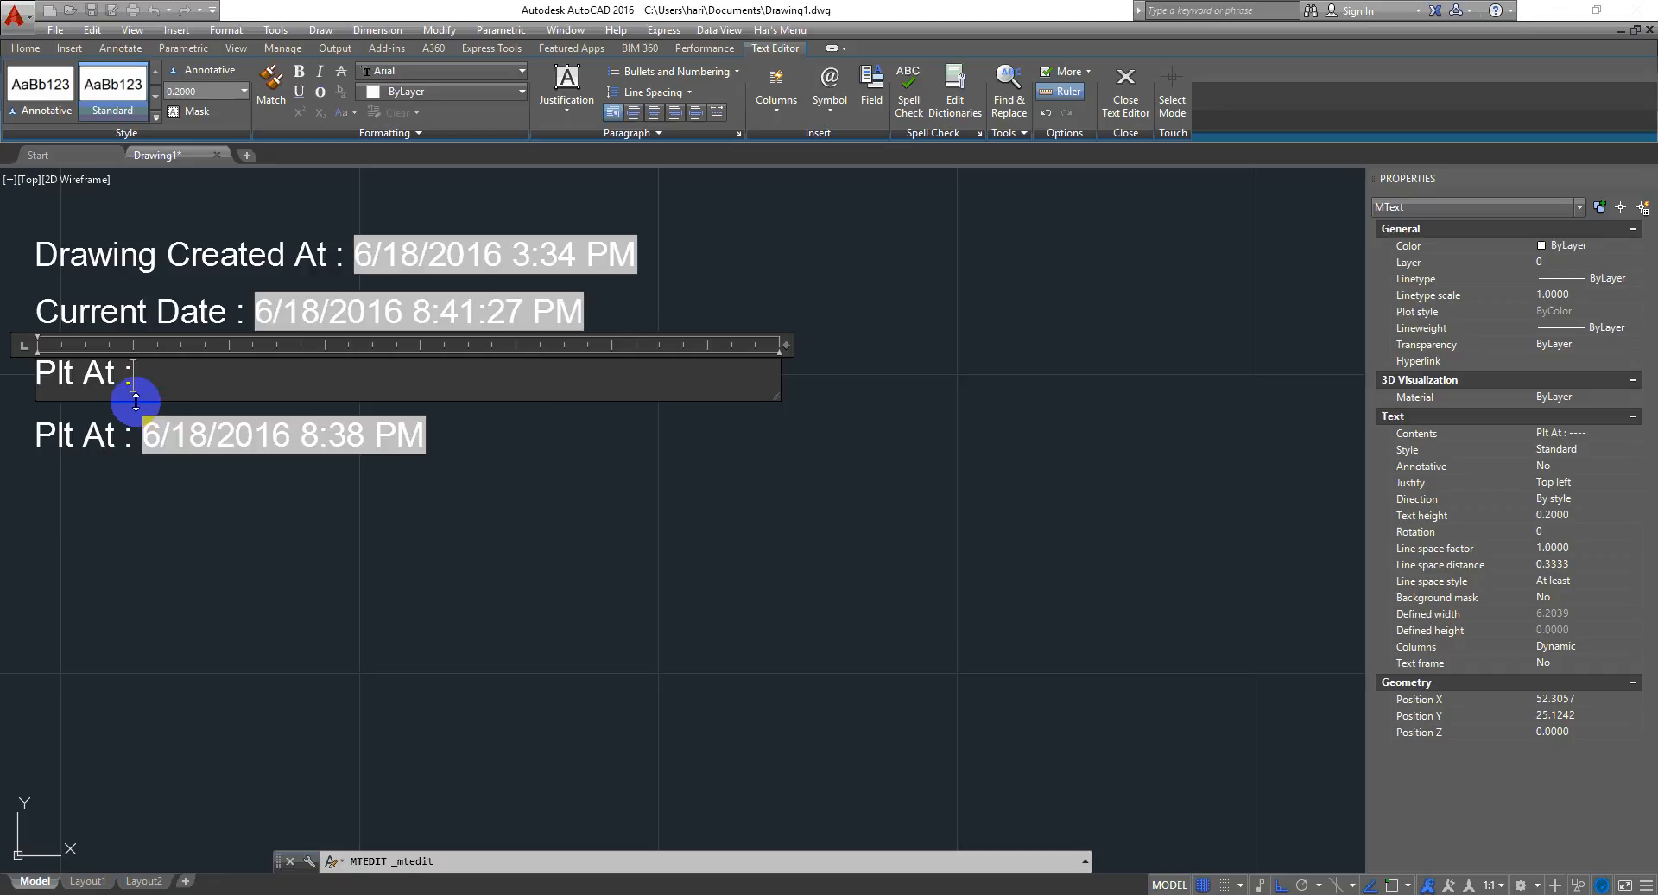
pyautogui.hotkey('ctrl', 'f')
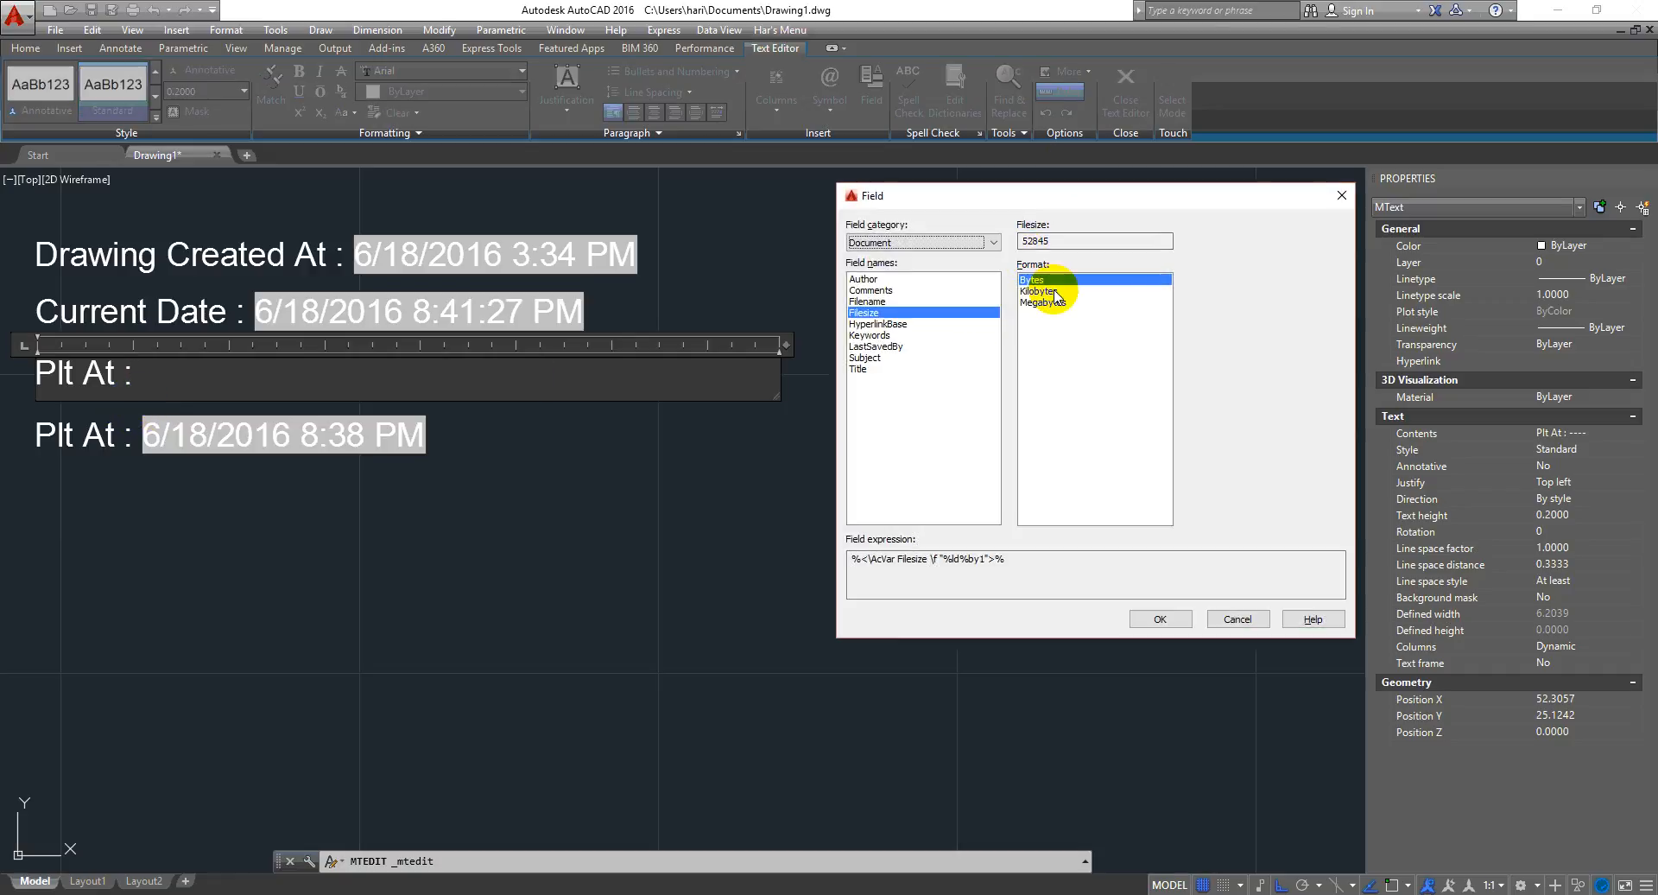
pyautogui.click(1149, 615)
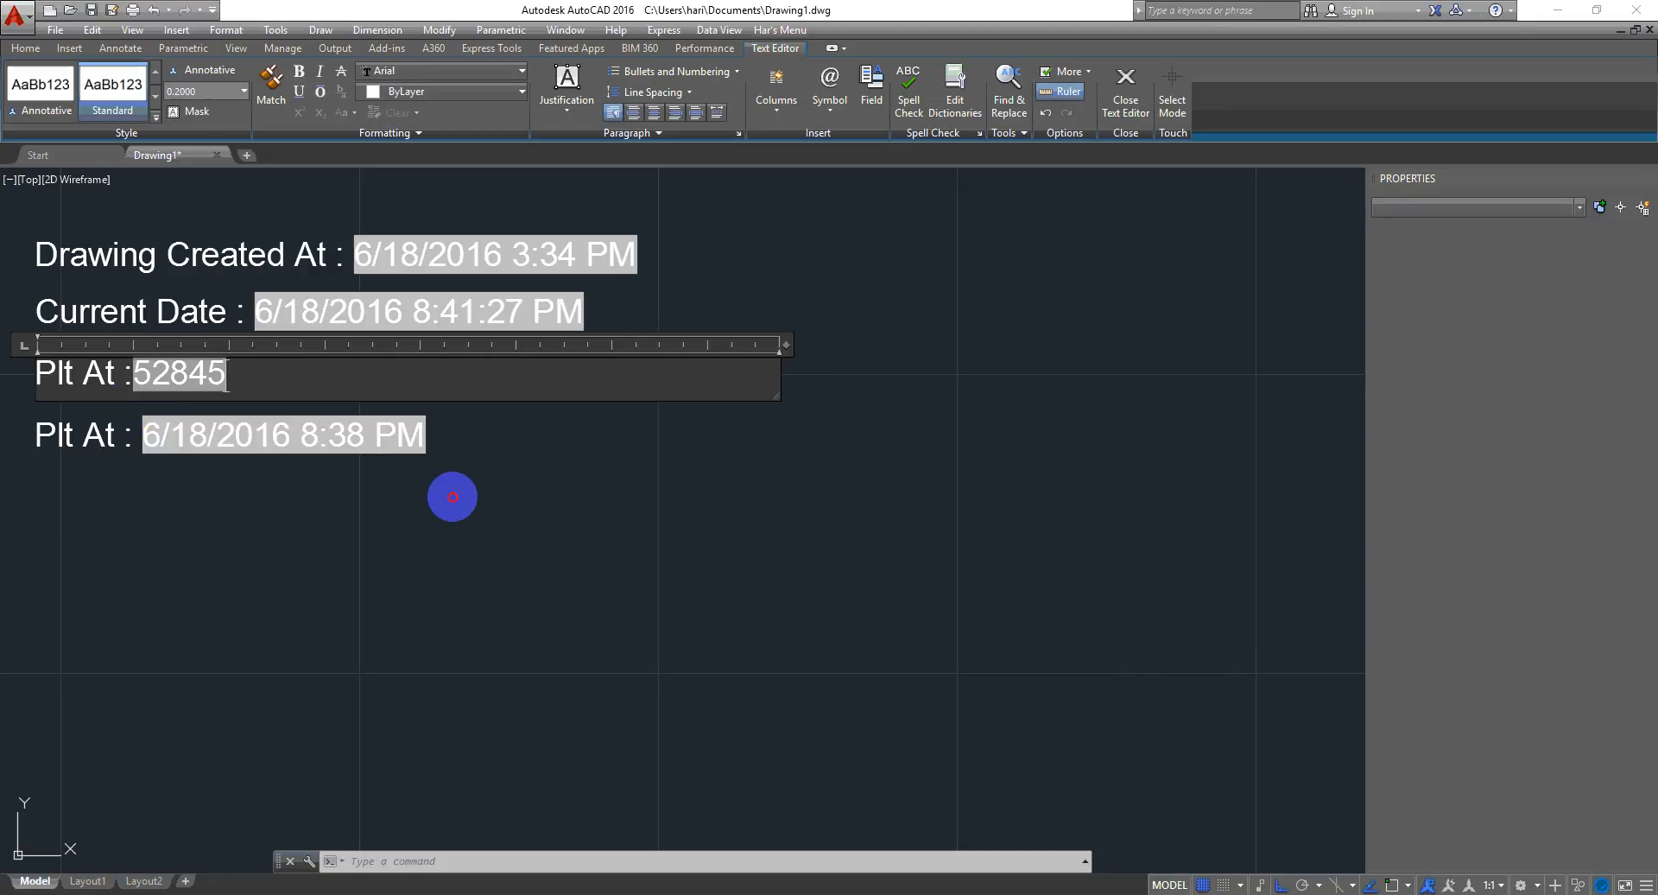
pyautogui.click(458, 499)
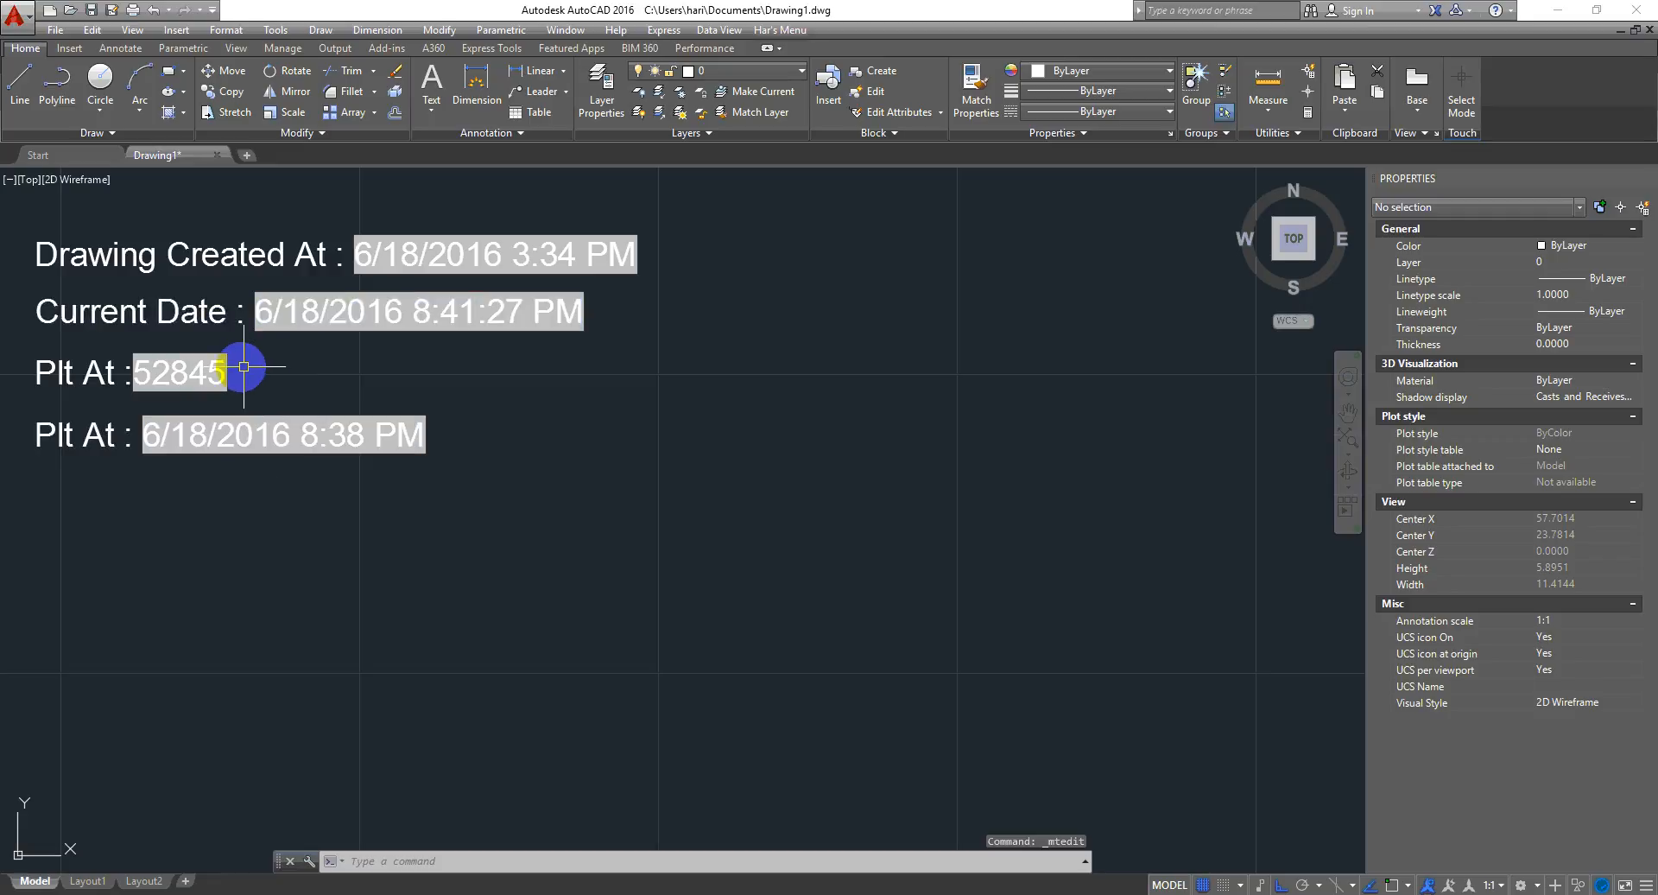
# - Reopen the Filesize field's settings and switch its field category to Linked, selecting the Hyperlink field
pyautogui.click(205, 369)
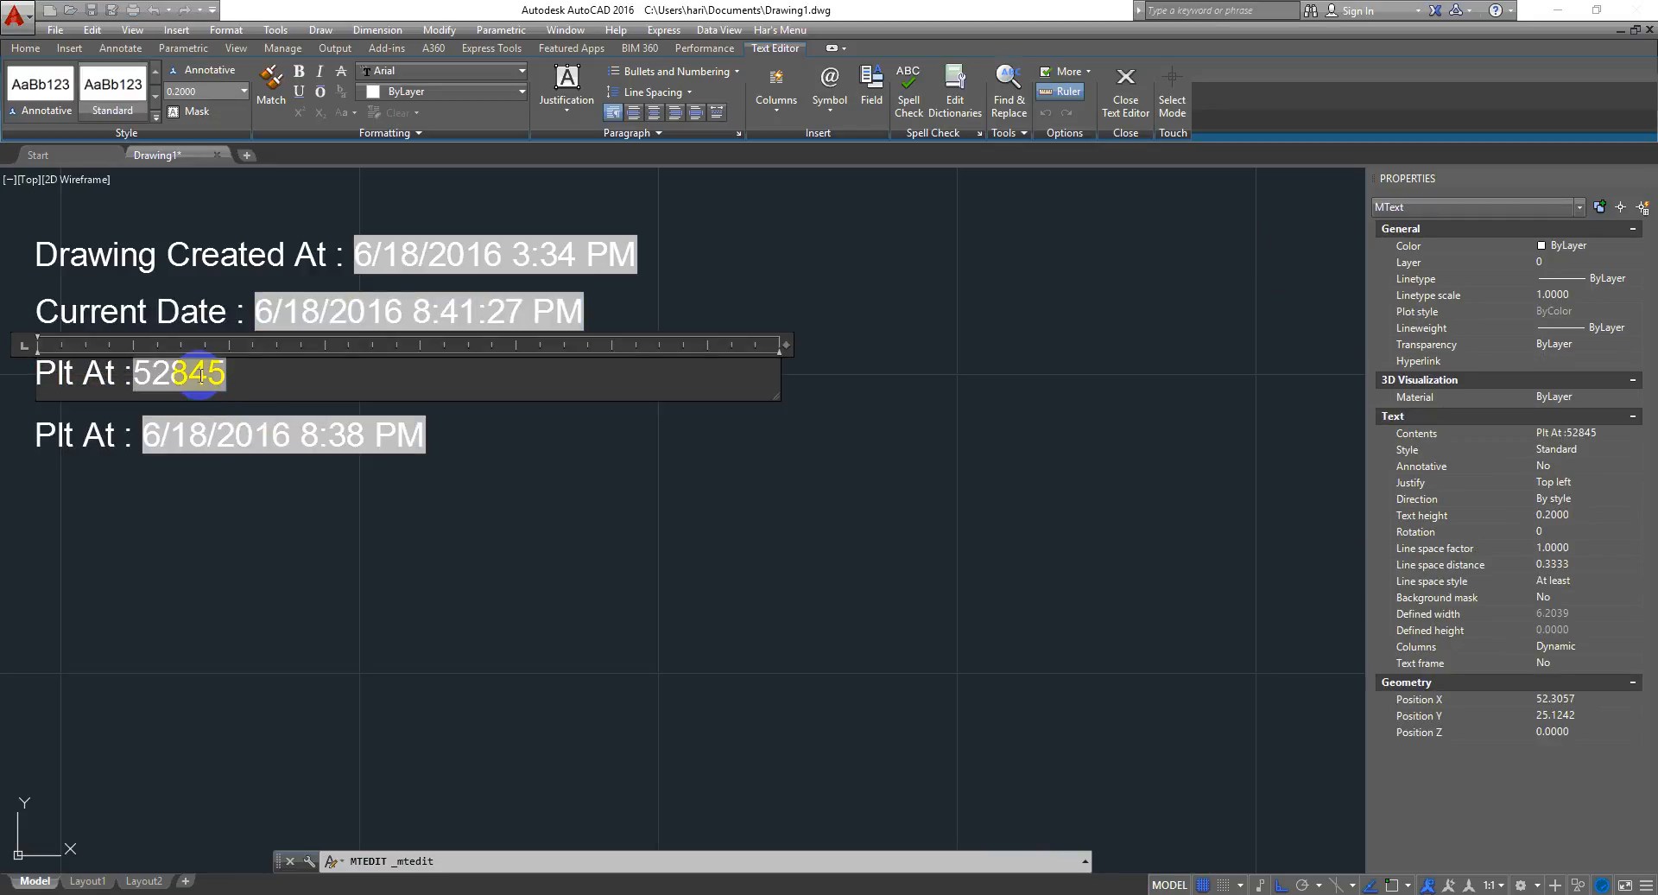
pyautogui.doubleClick(200, 373)
pyautogui.moveTo(939, 201); pyautogui.dragTo(652, 195)
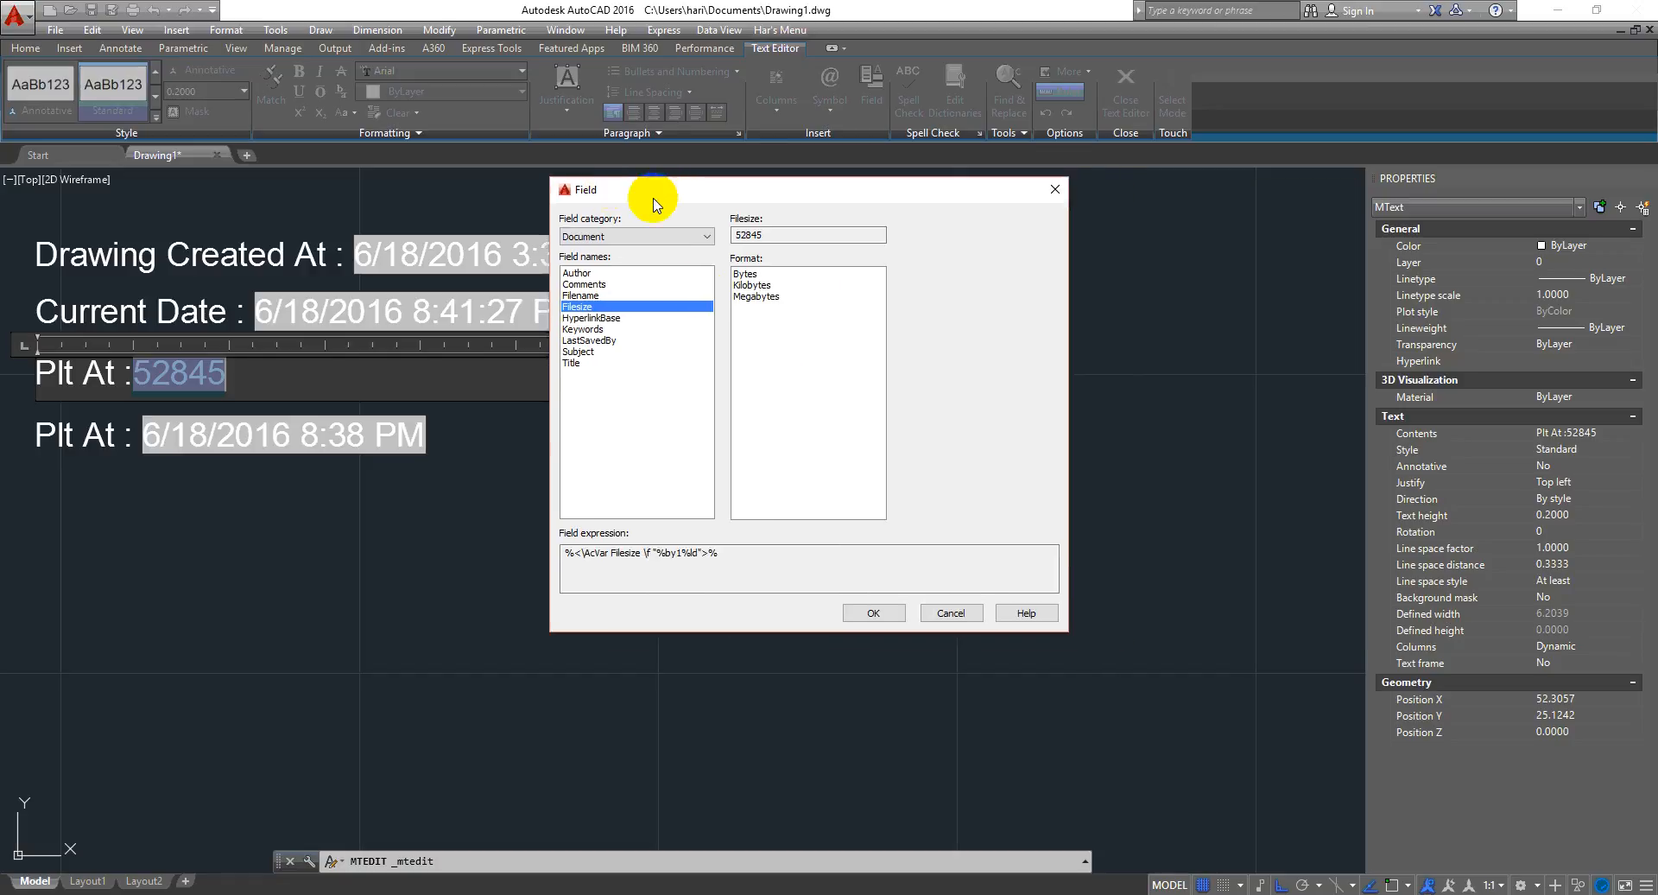
pyautogui.click(706, 238)
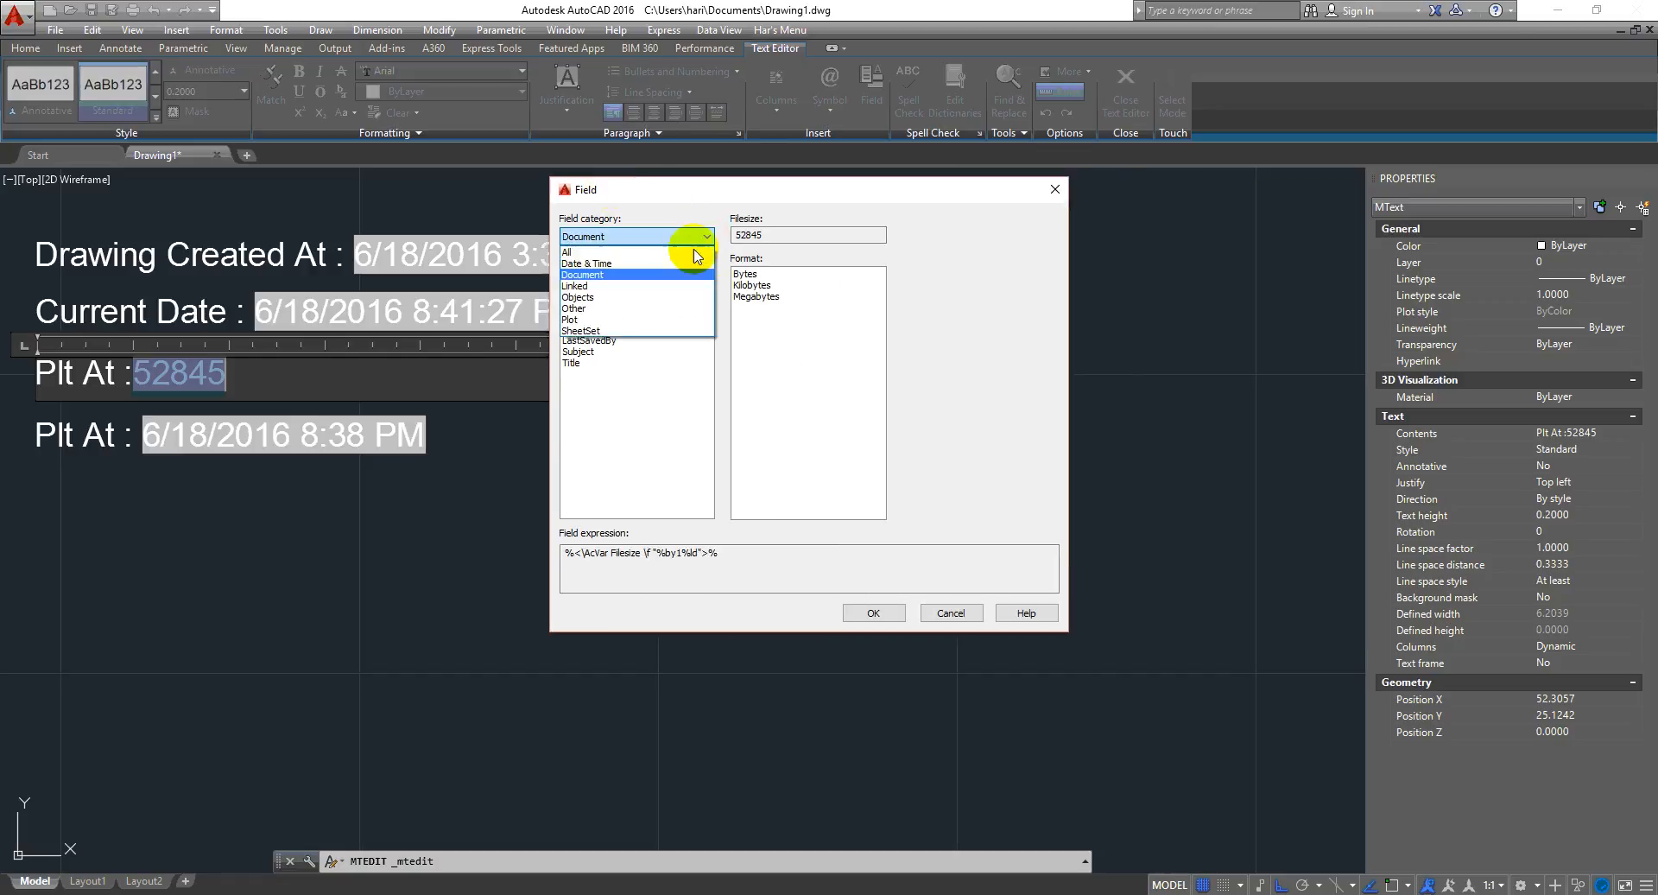
pyautogui.click(656, 286)
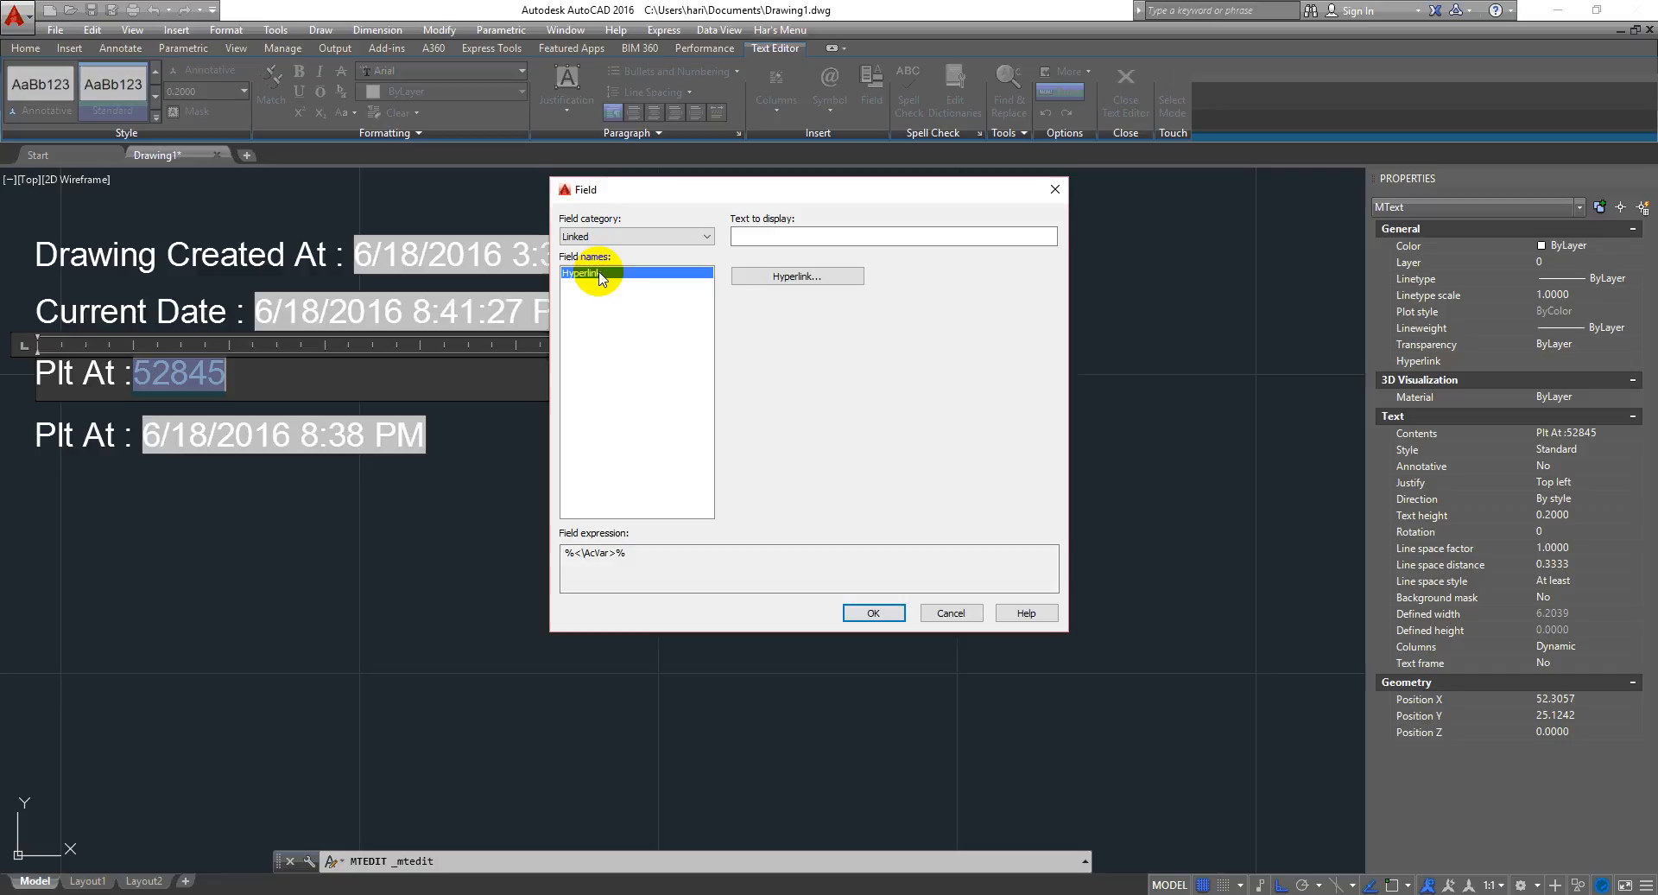
pyautogui.click(759, 235)
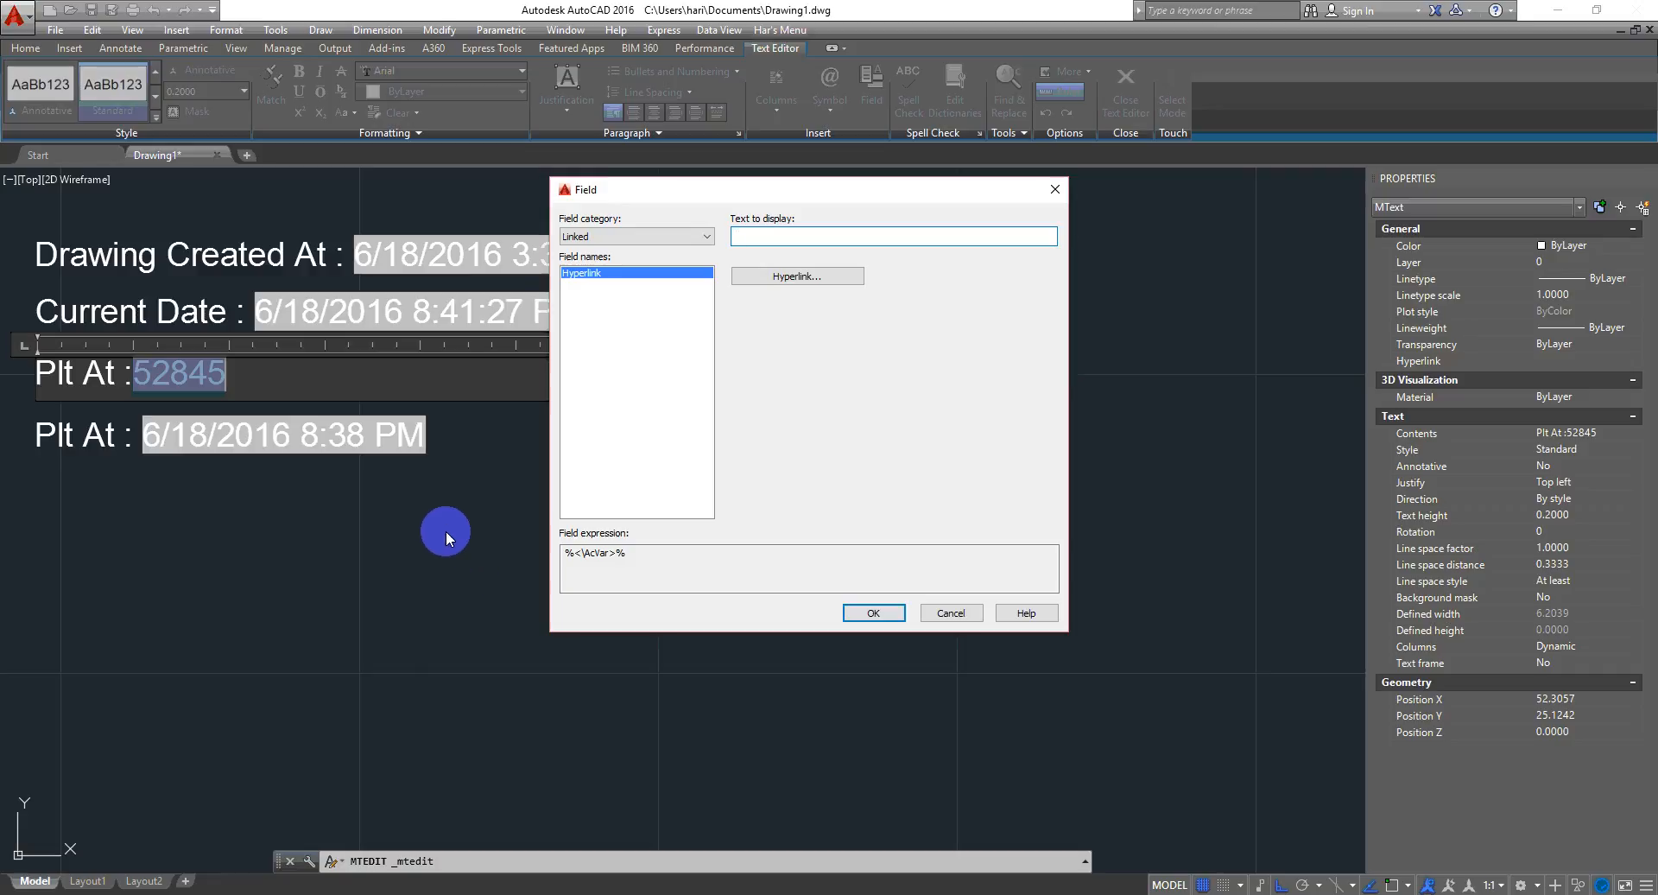
pyautogui.moveTo(957, 195); pyautogui.dragTo(1218, 343)
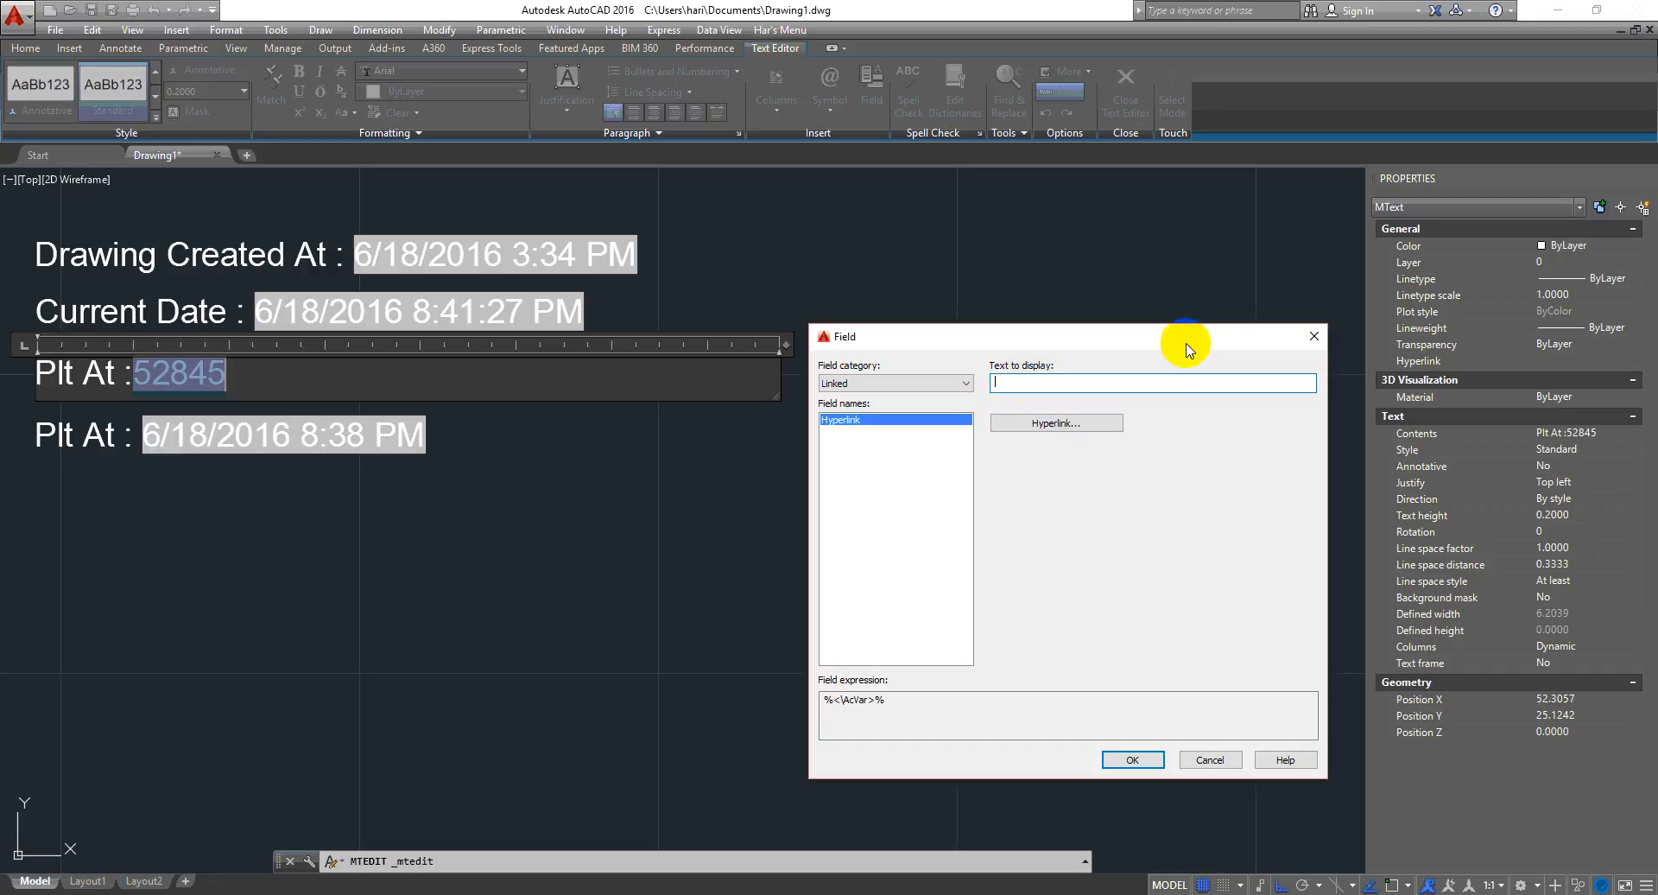
pyautogui.moveTo(1190, 349); pyautogui.dragTo(1218, 206)
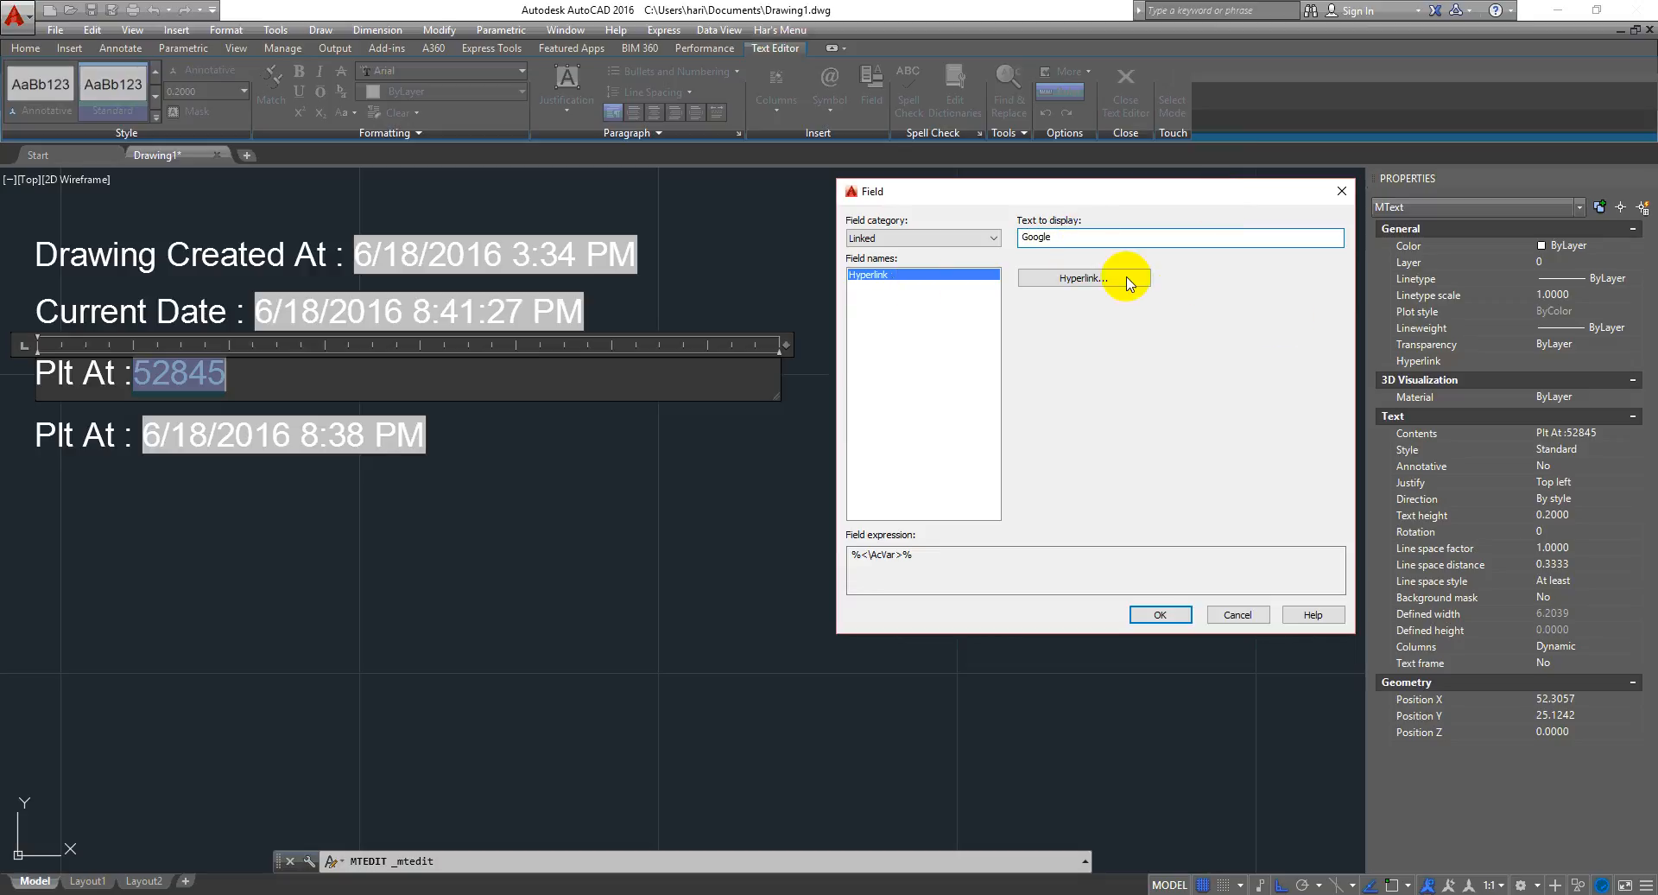
pyautogui.click(1096, 276)
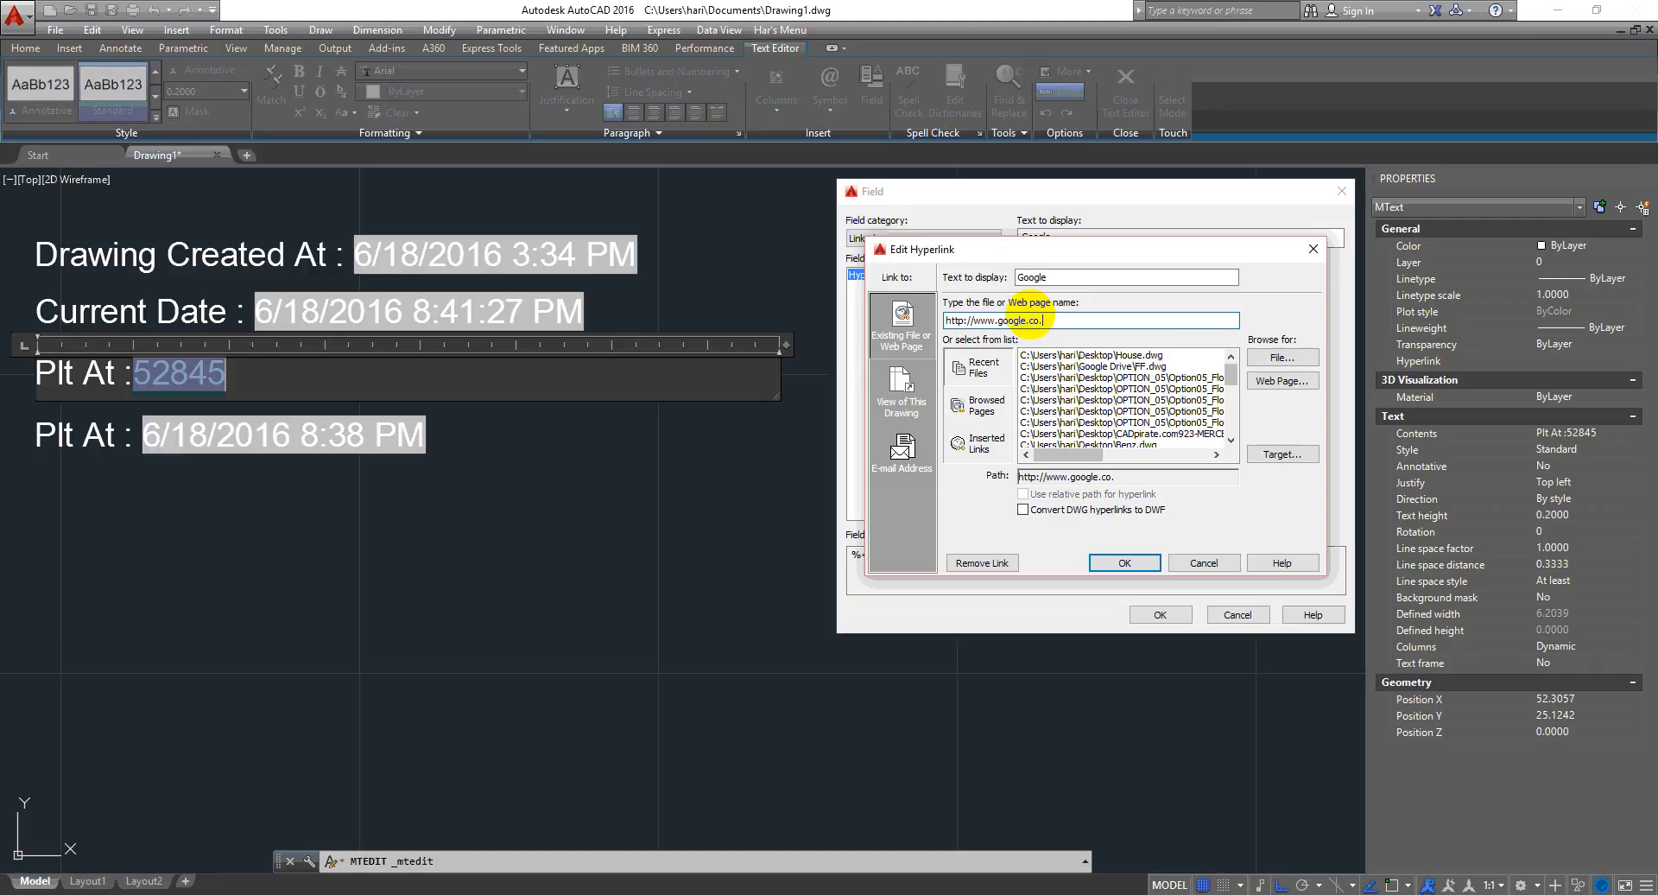
pyautogui.click(1121, 562)
pyautogui.click(1160, 614)
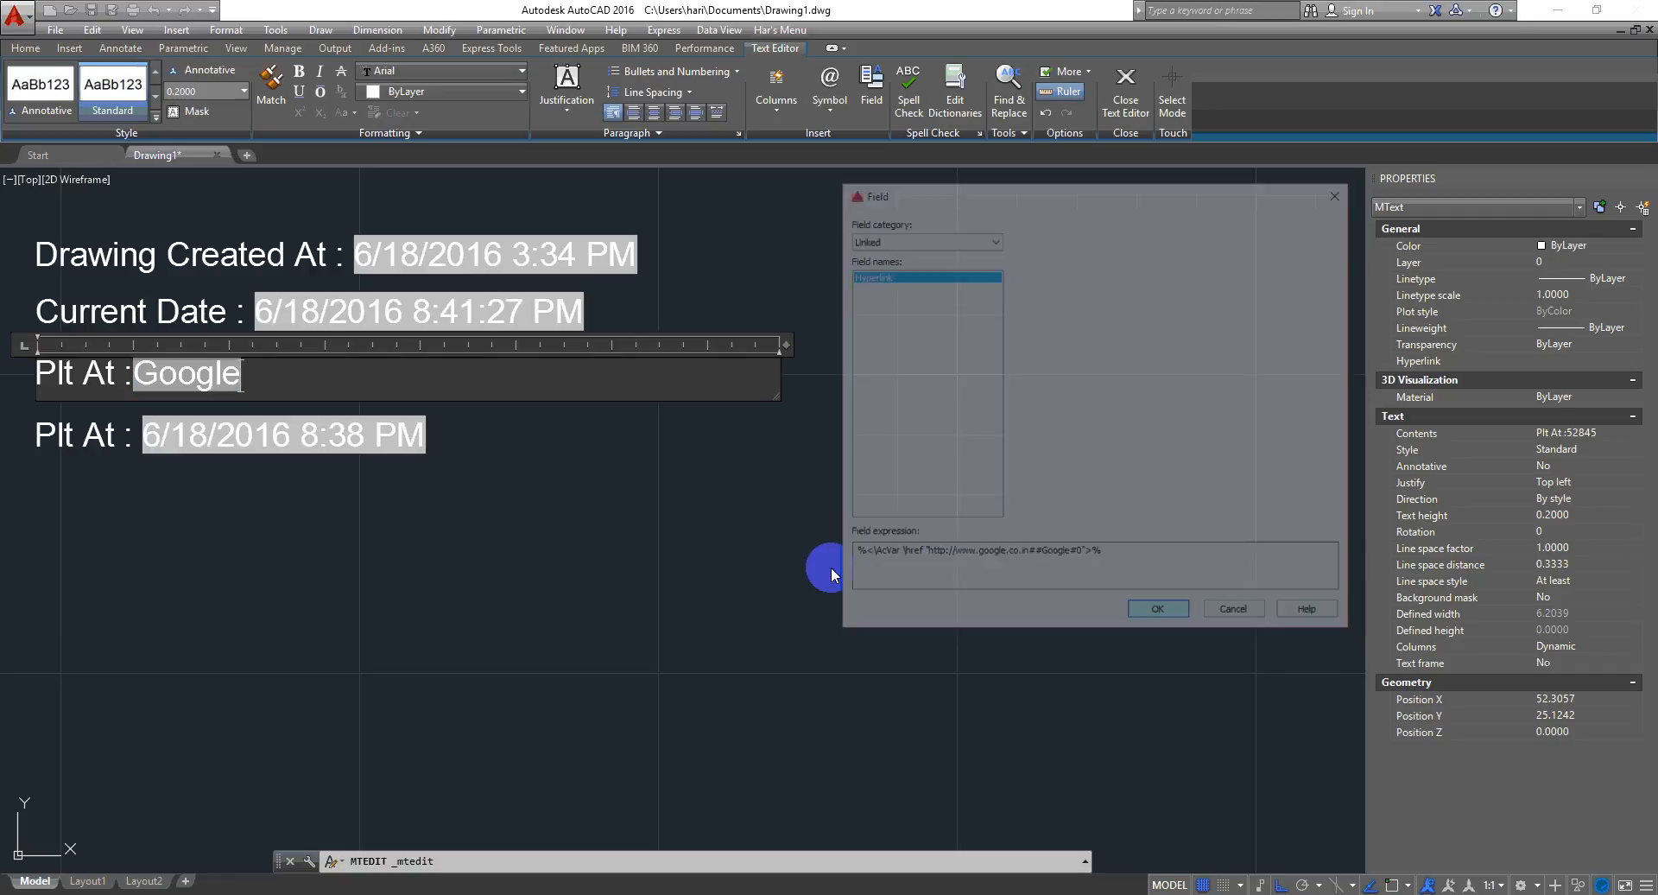
pyautogui.click(423, 491)
# - Follow the Google hyperlink to open its web page in the browser, then close the browser
pyautogui.scroll(4, 548, 452)
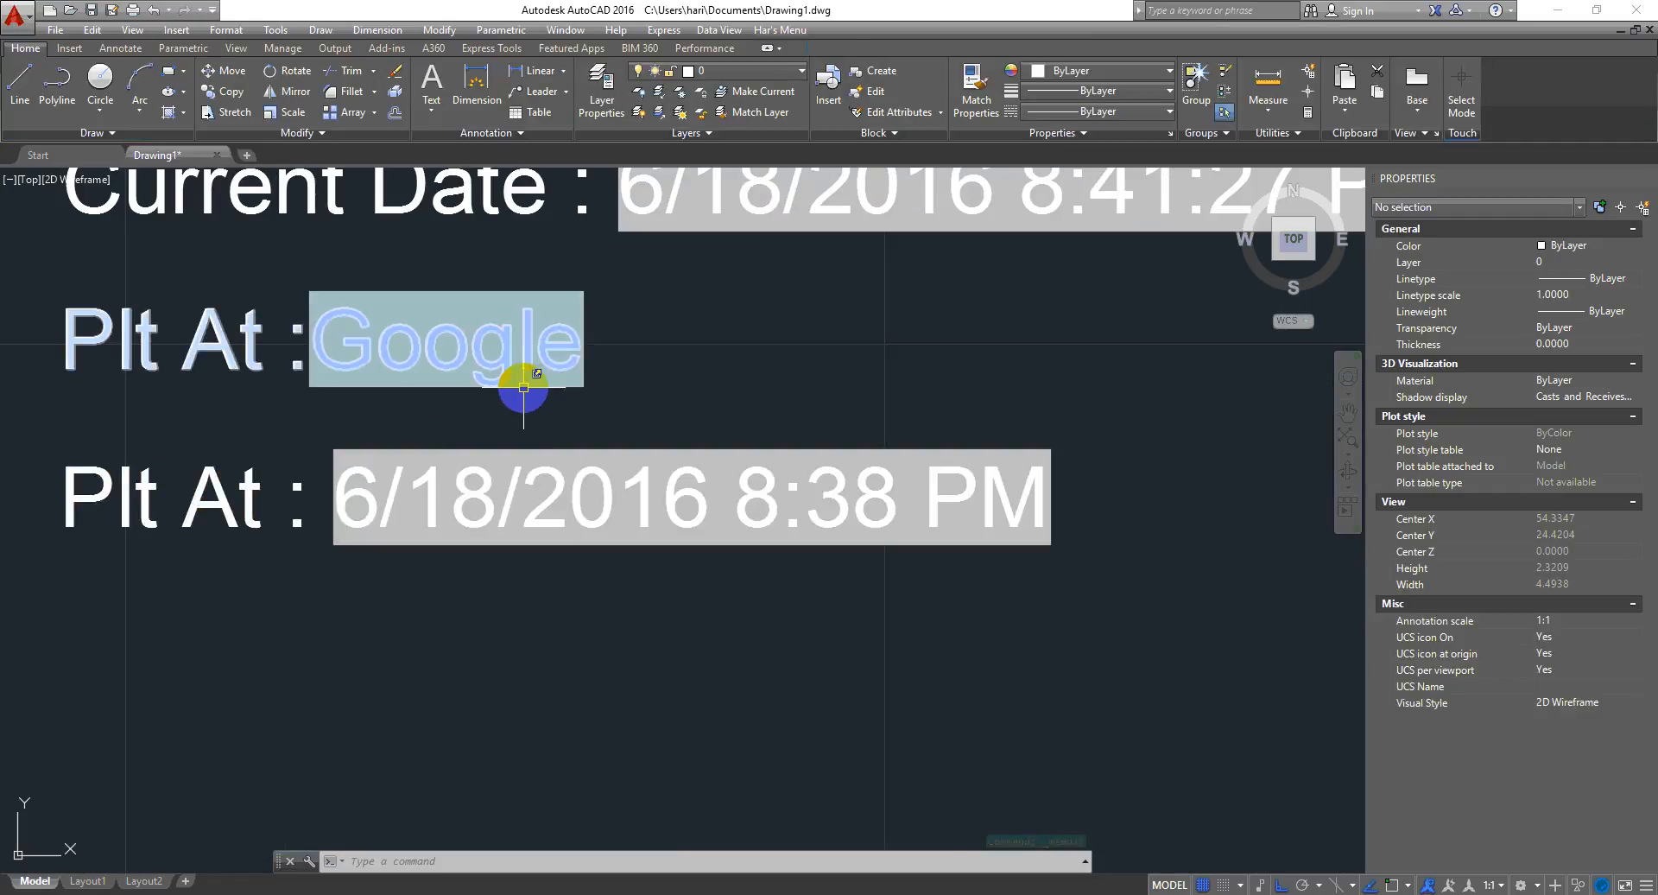
pyautogui.moveTo(523, 388)
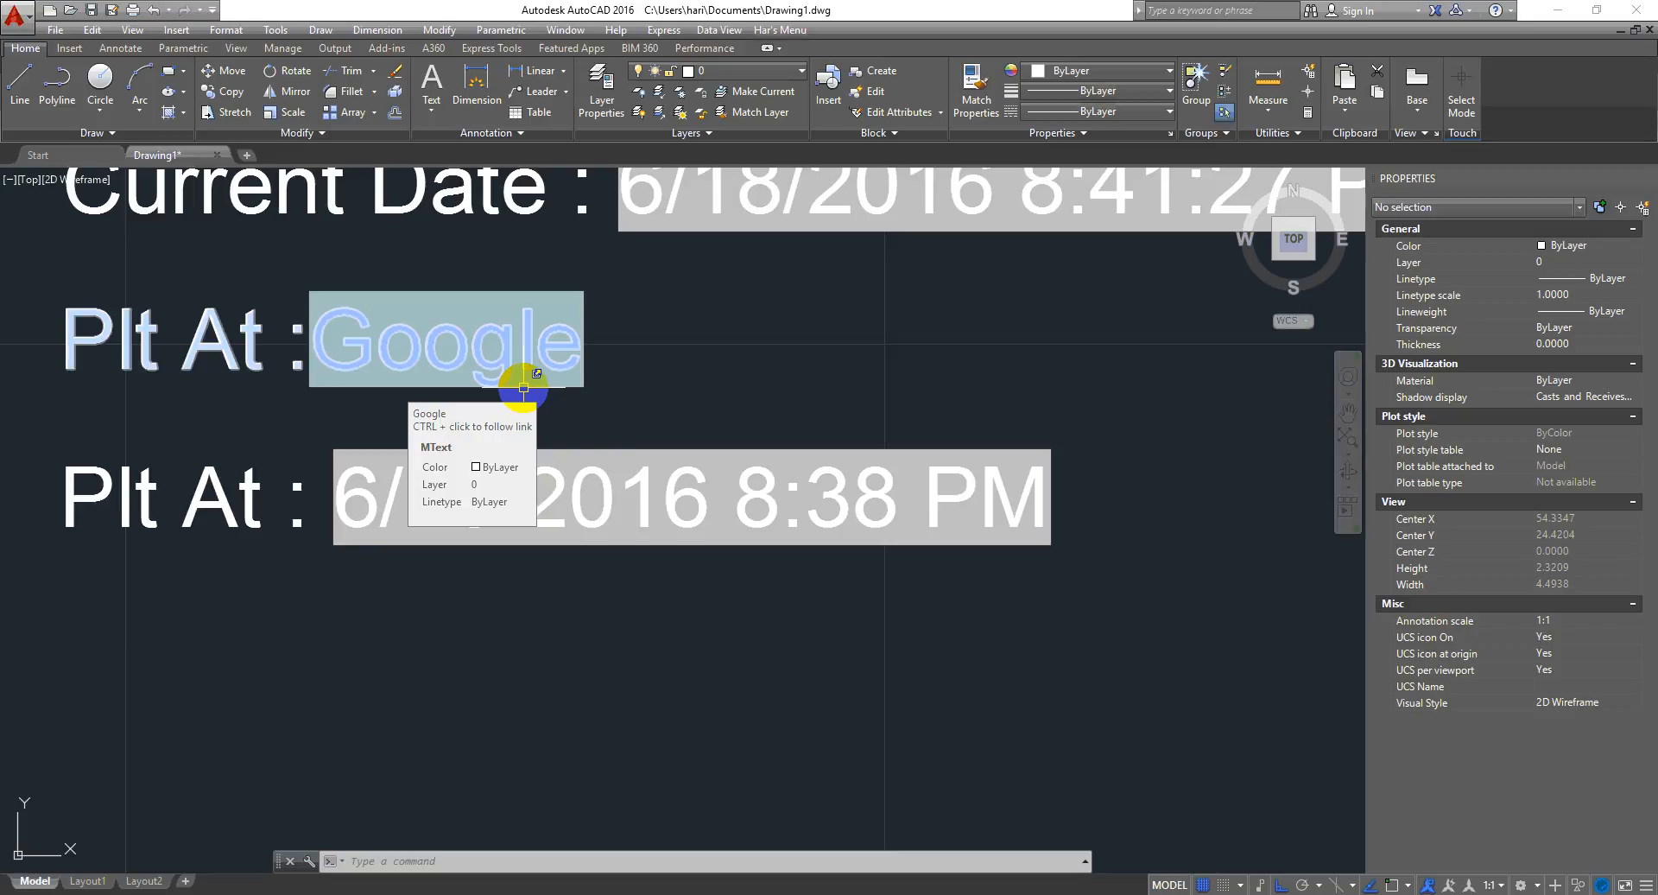
pyautogui.keyDown('ctrl'); pyautogui.click(523, 388); pyautogui.keyUp('ctrl')
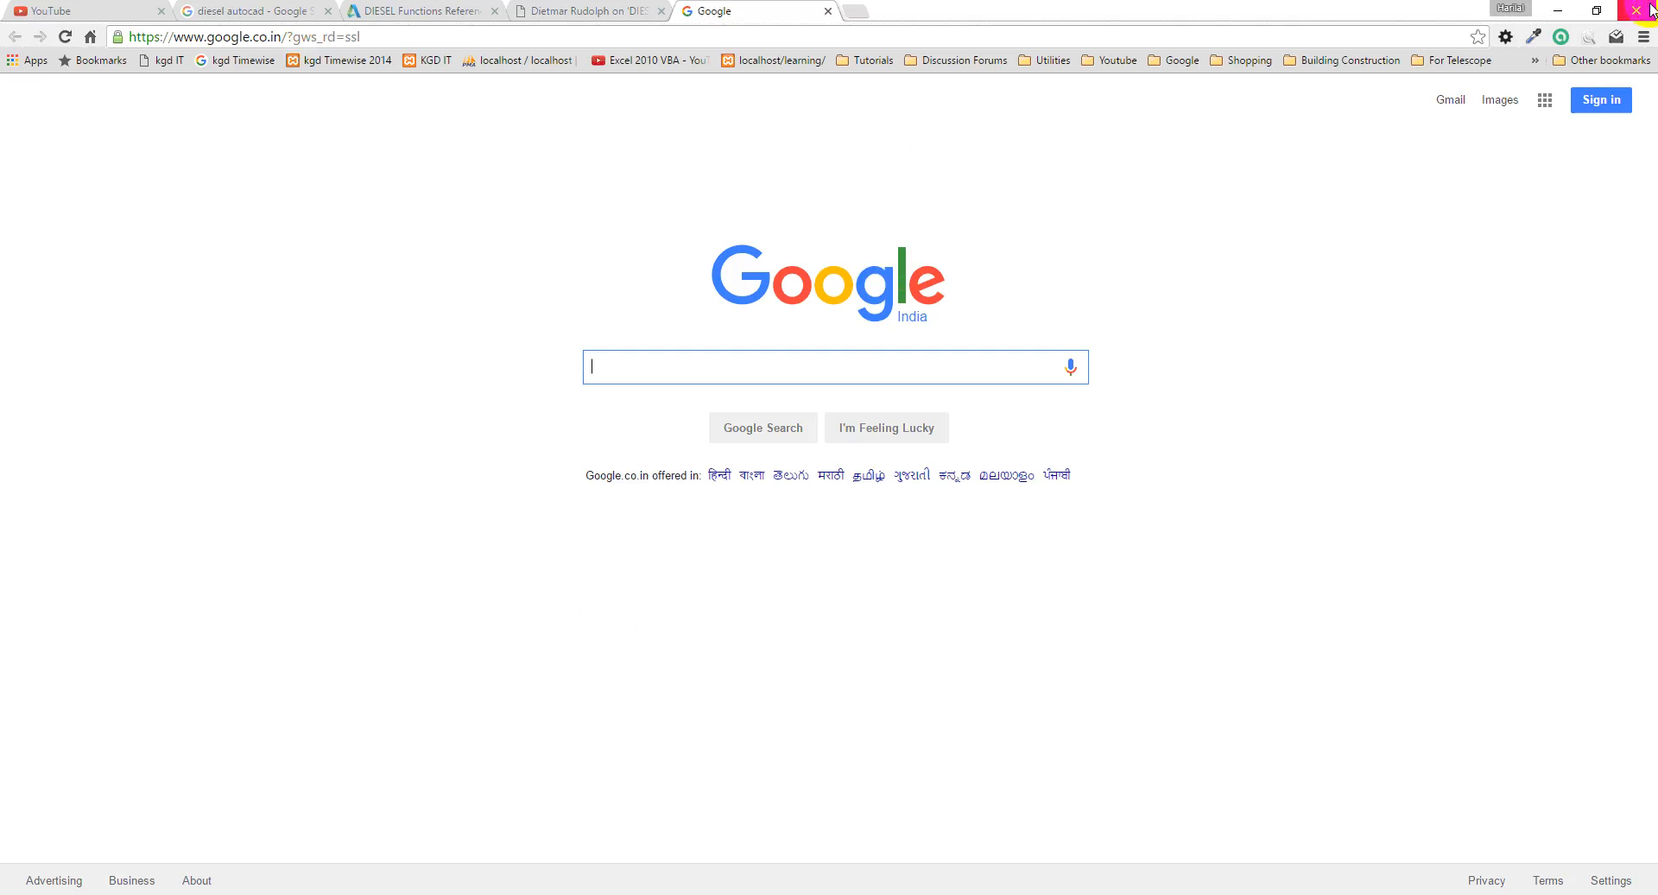
pyautogui.click(1645, 9)
# - Reopen the hyperlink field's settings and switch the field category to Objects
pyautogui.scroll(-4, 568, 415)
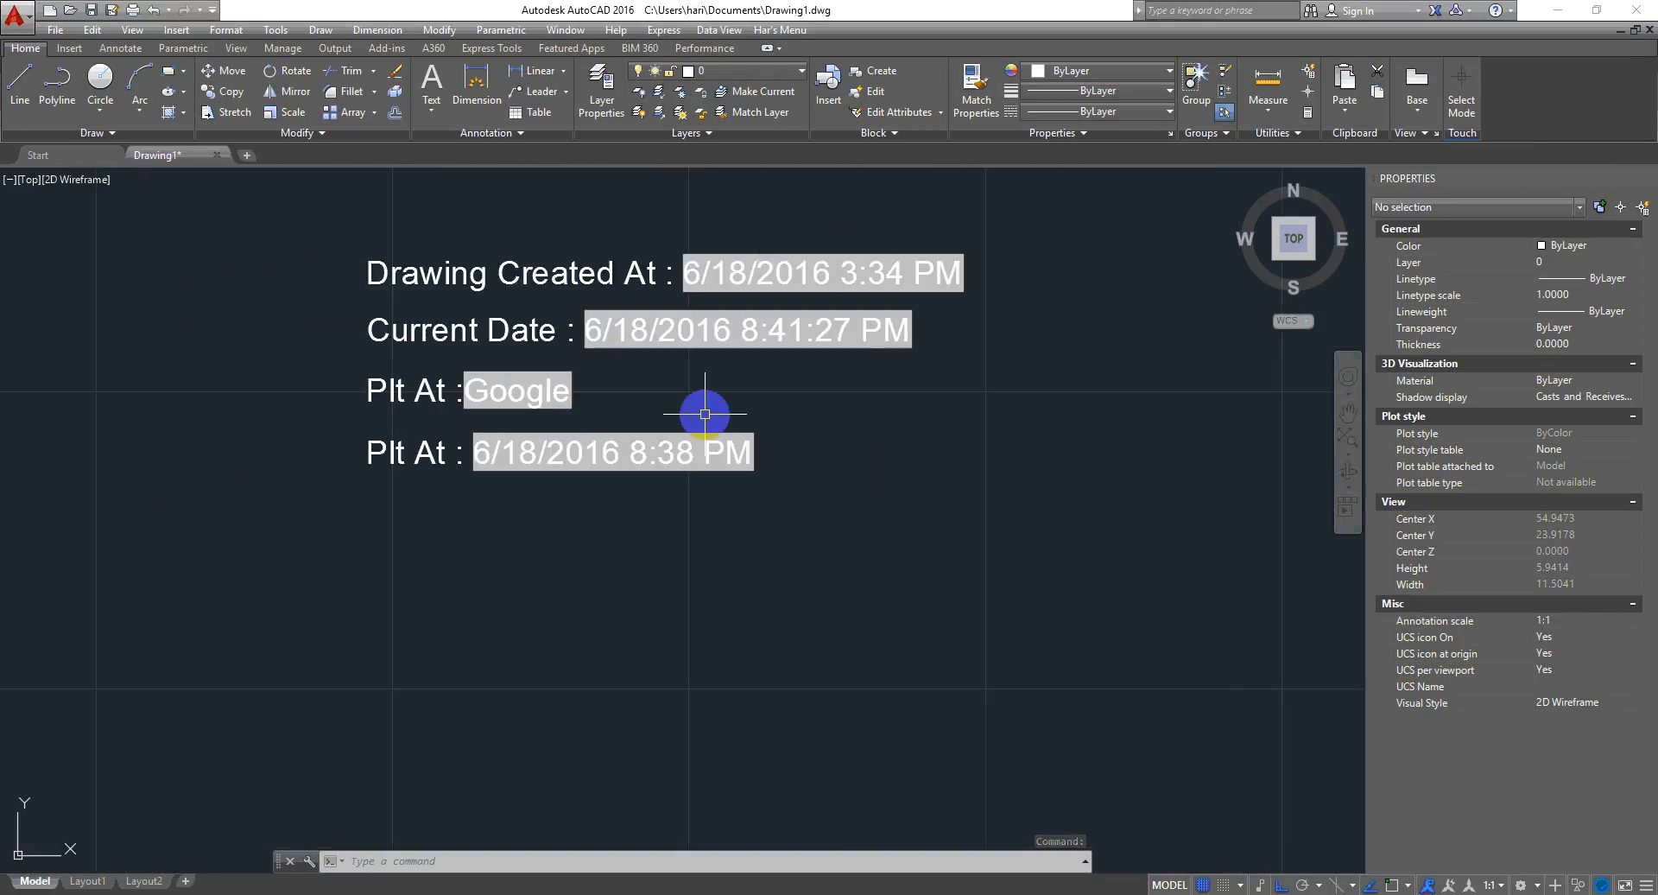
pyautogui.moveTo(700, 412); pyautogui.dragTo(476, 415, button='middle')
pyautogui.doubleClick(230, 396)
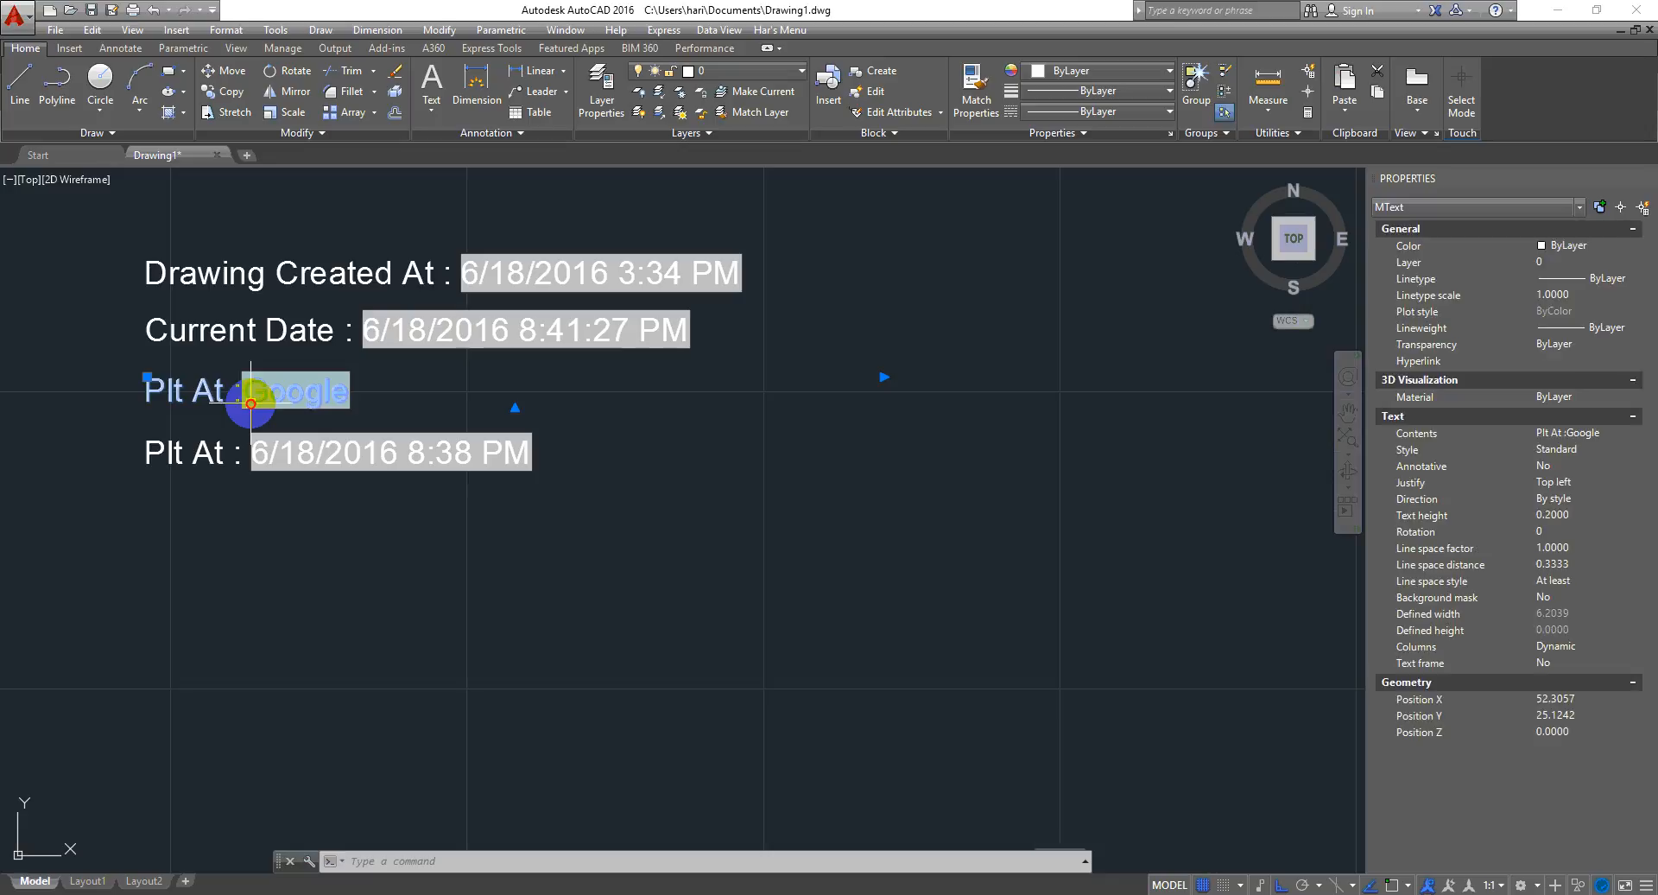
pyautogui.doubleClick(298, 411)
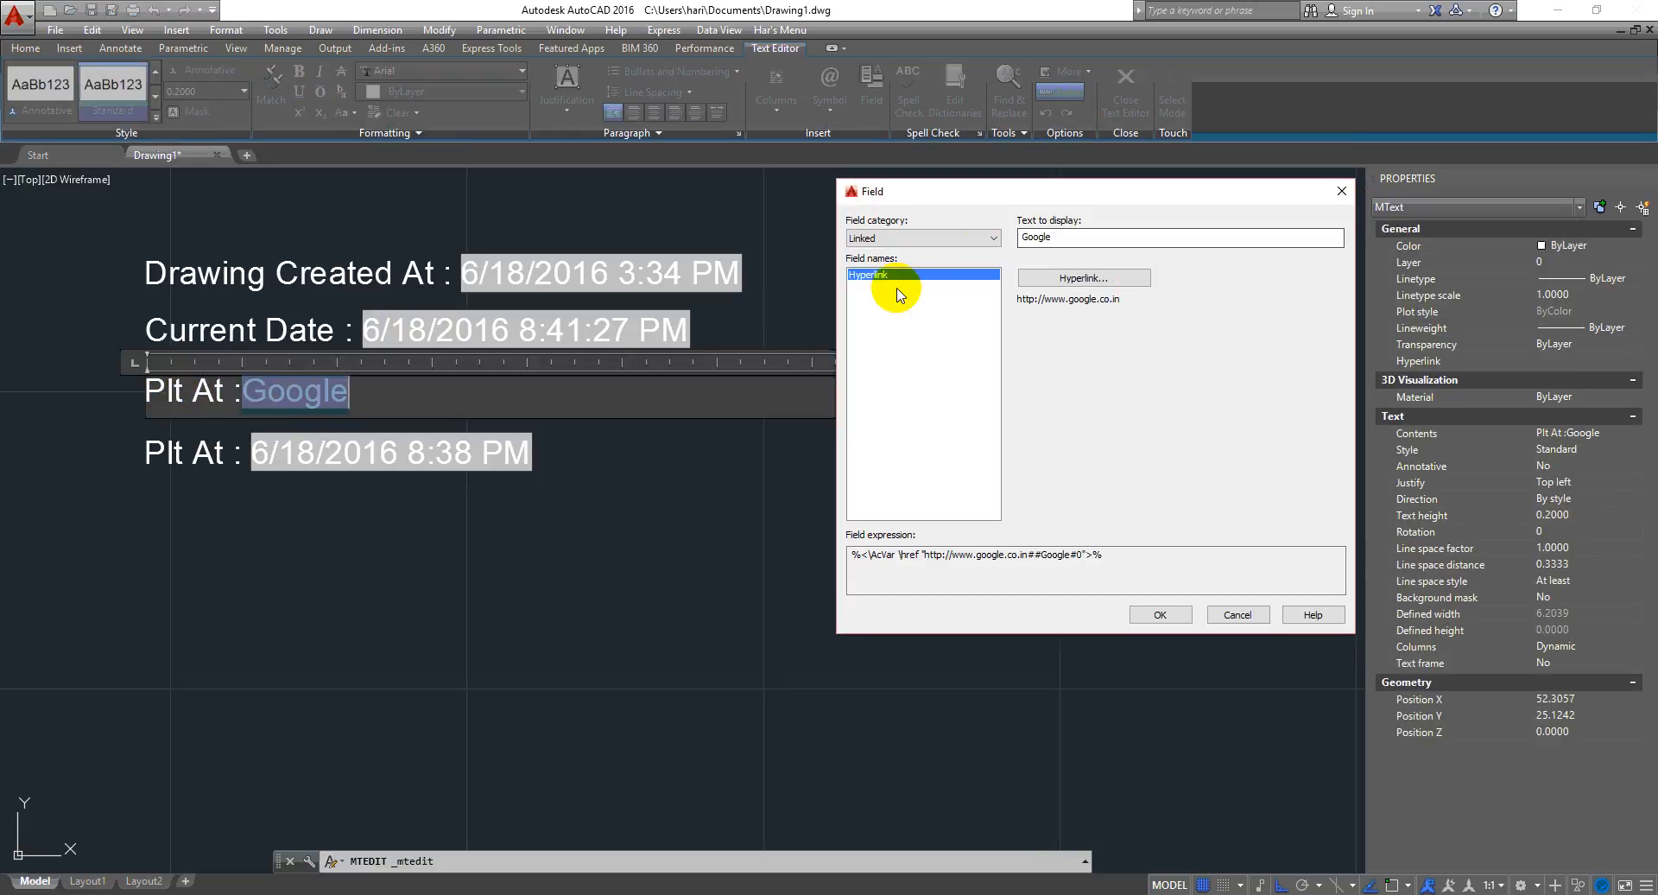
pyautogui.click(964, 241)
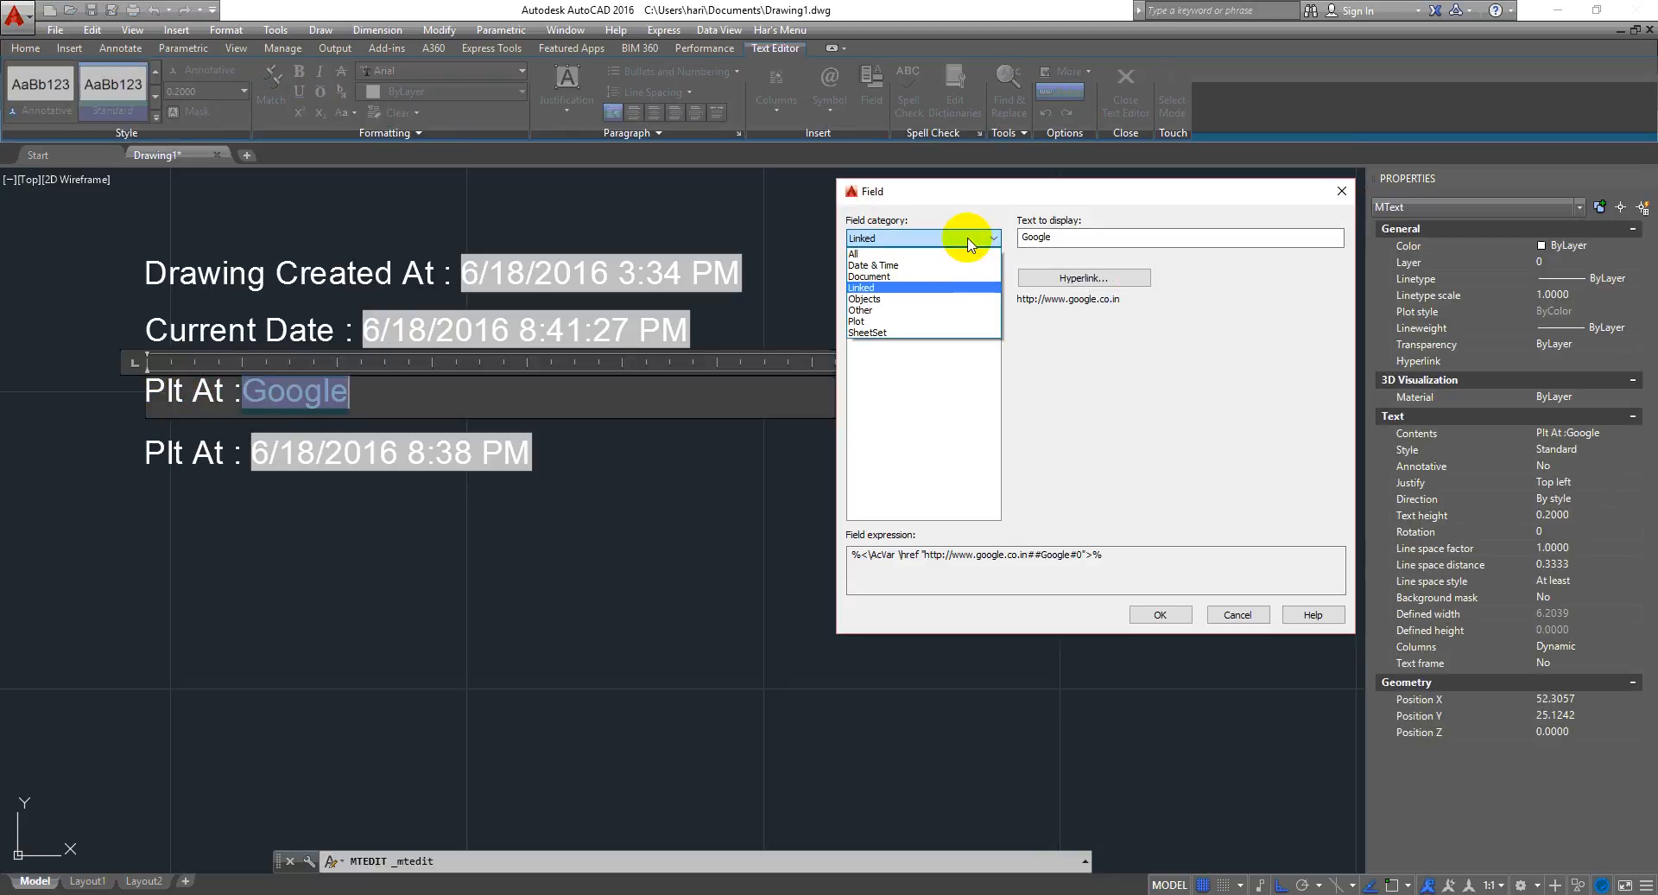
pyautogui.click(896, 302)
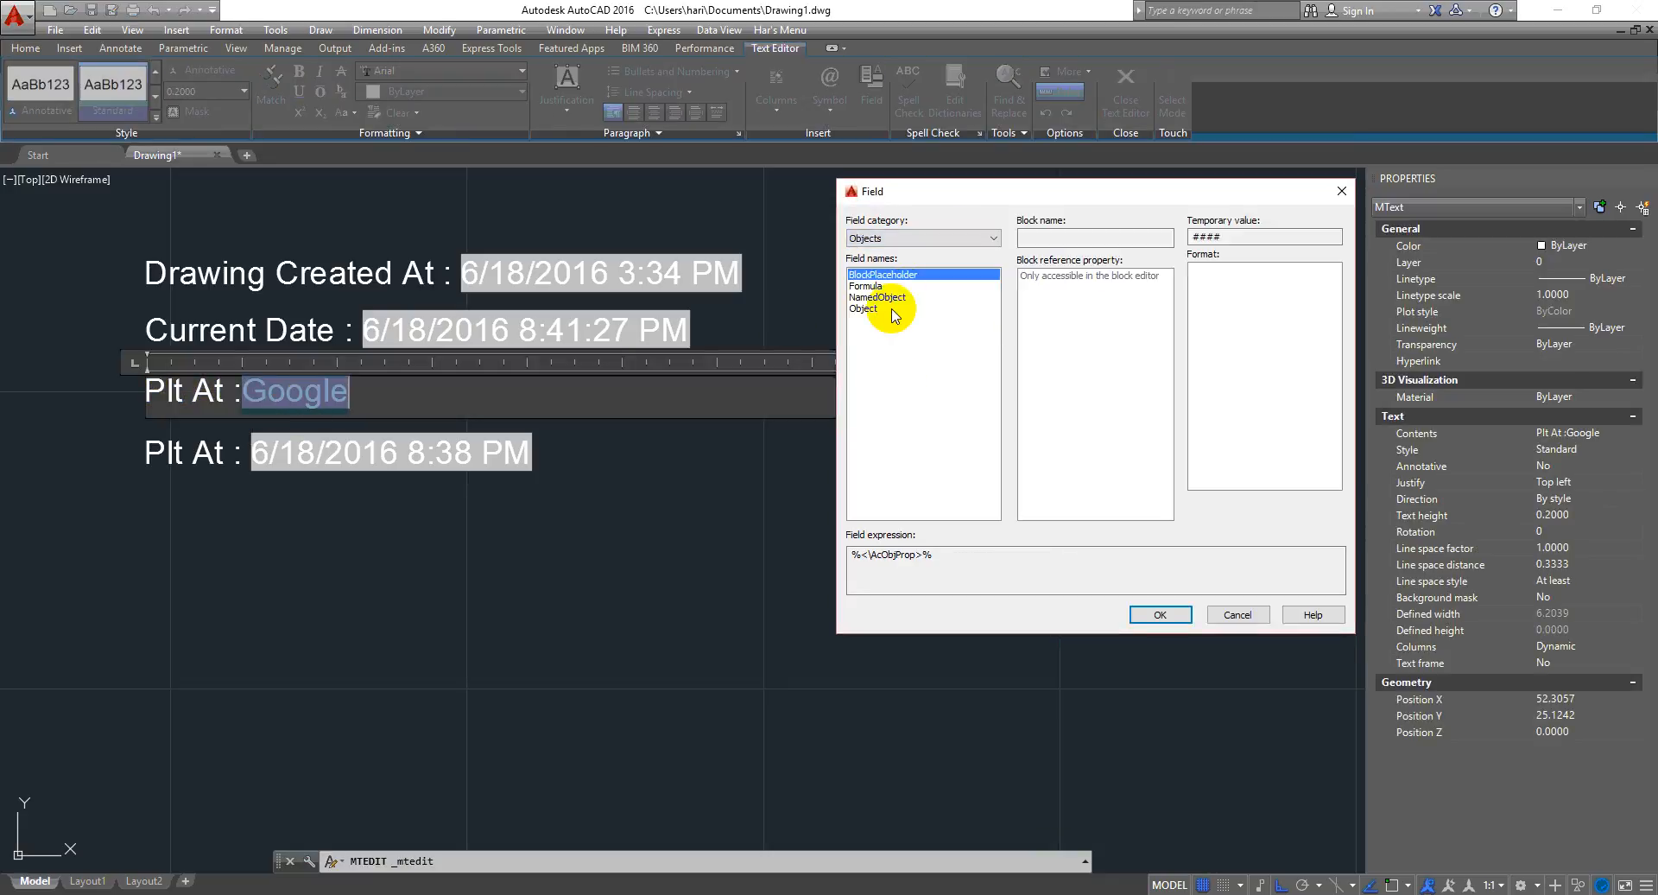
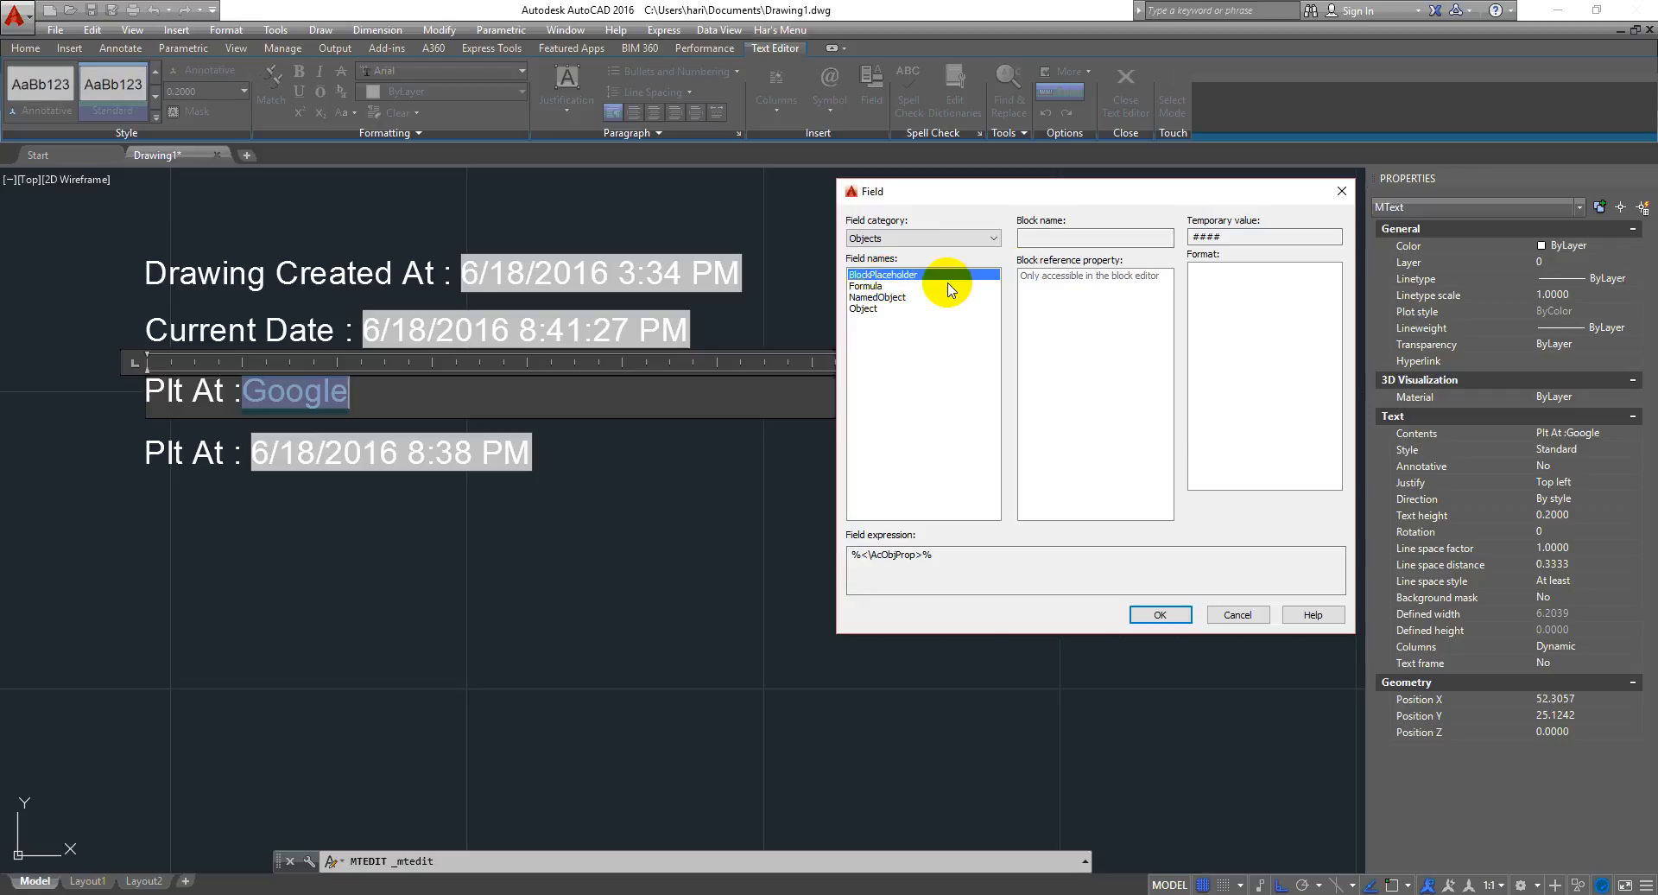
pyautogui.click(871, 287)
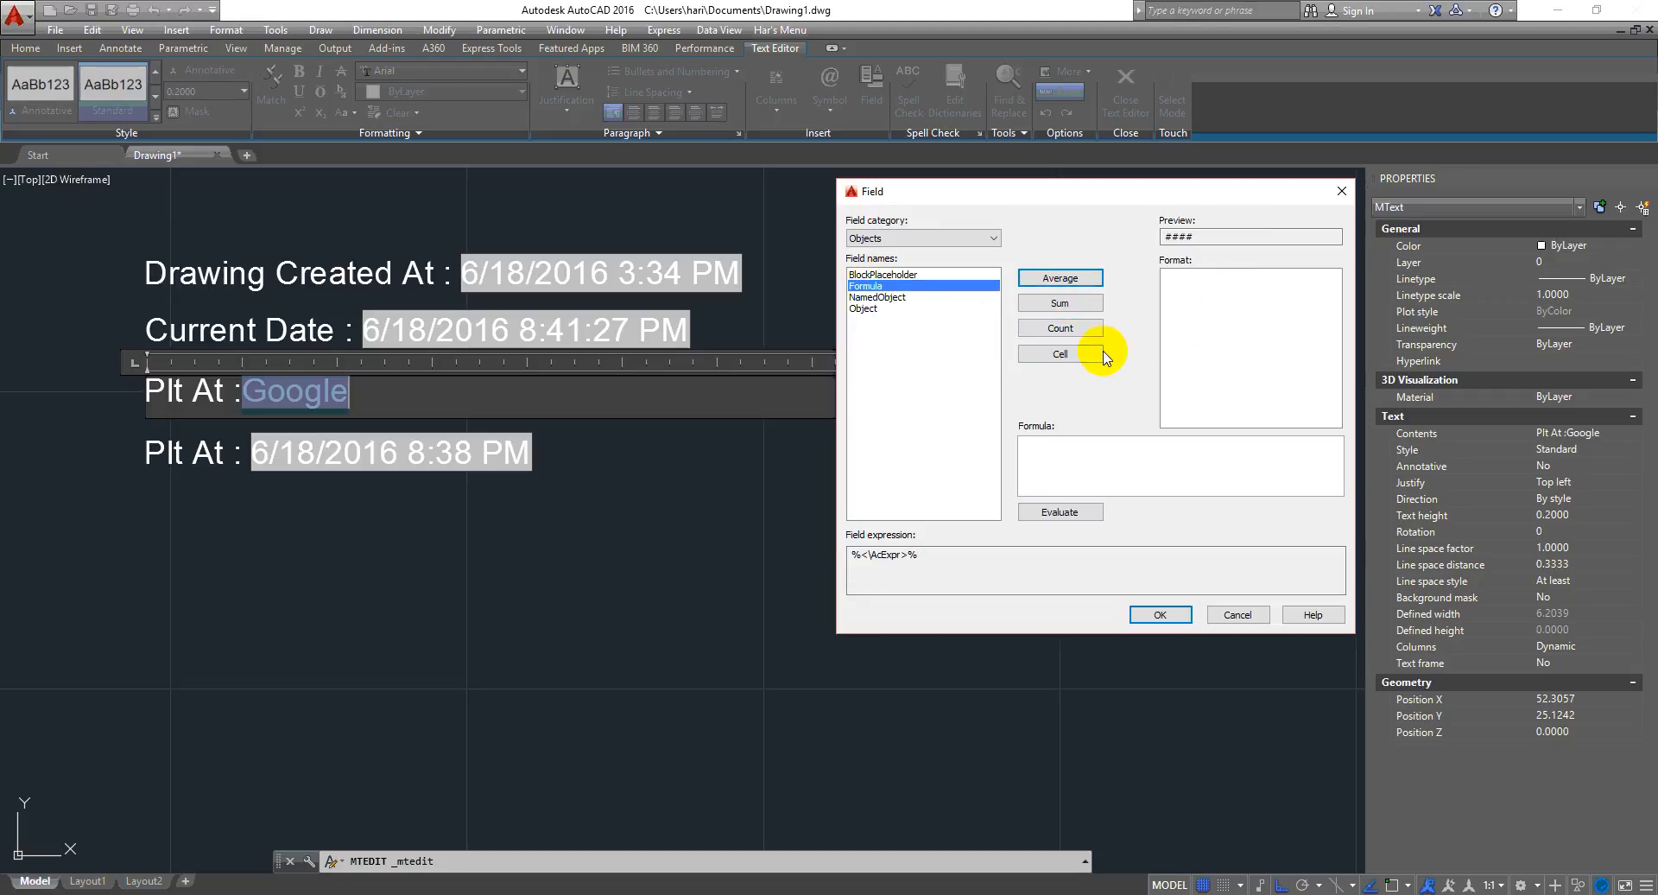
pyautogui.click(1051, 468)
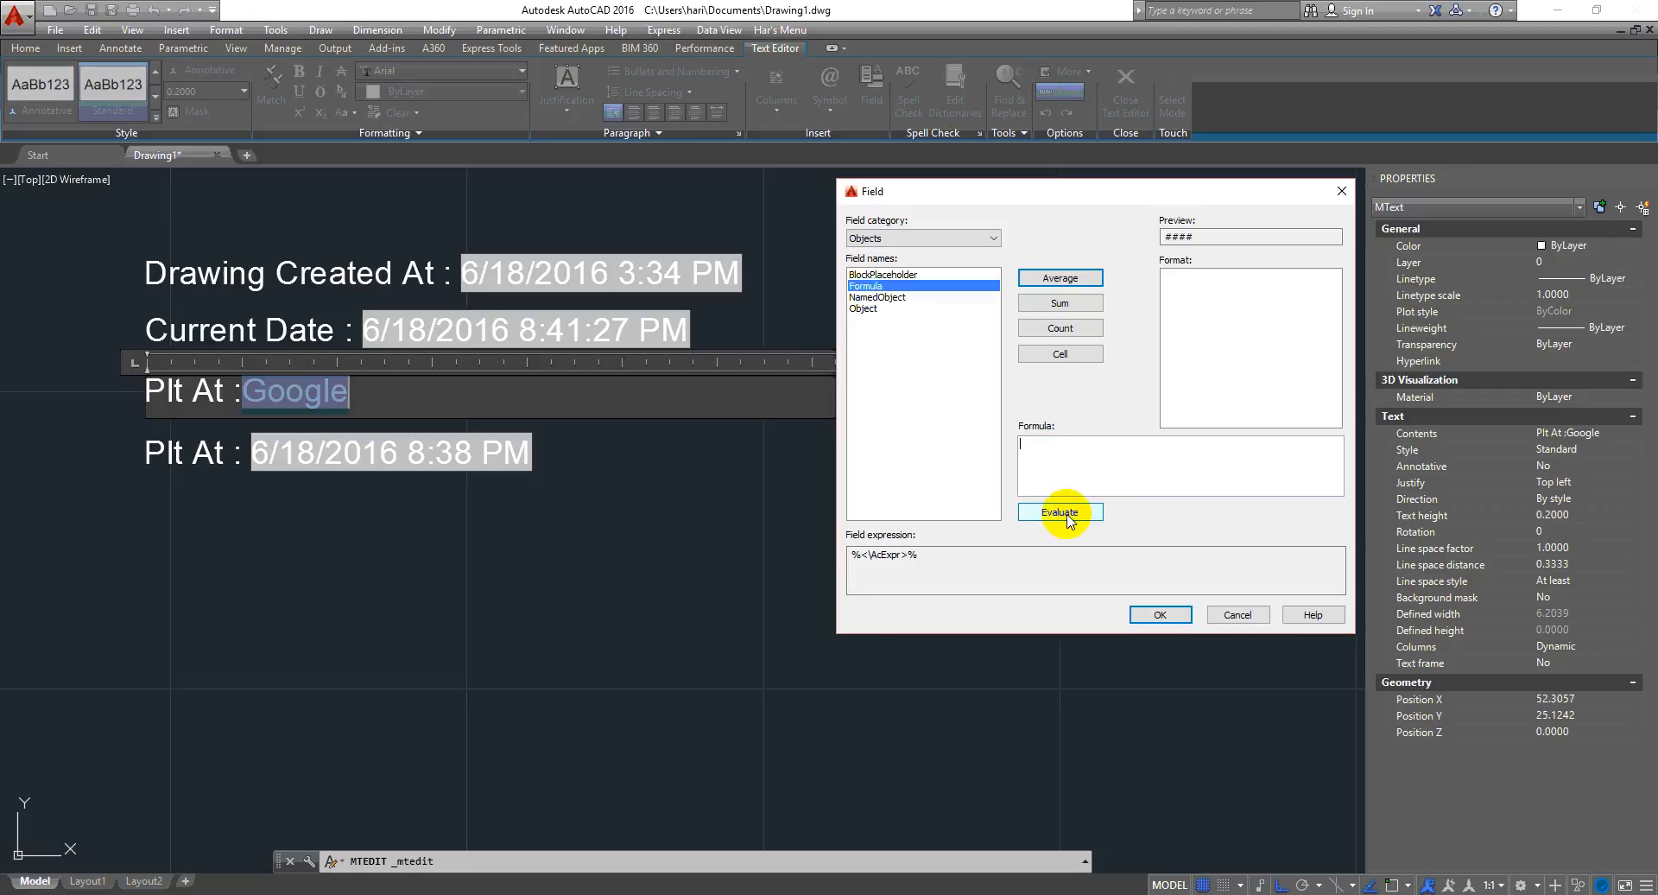
pyautogui.click(1075, 287)
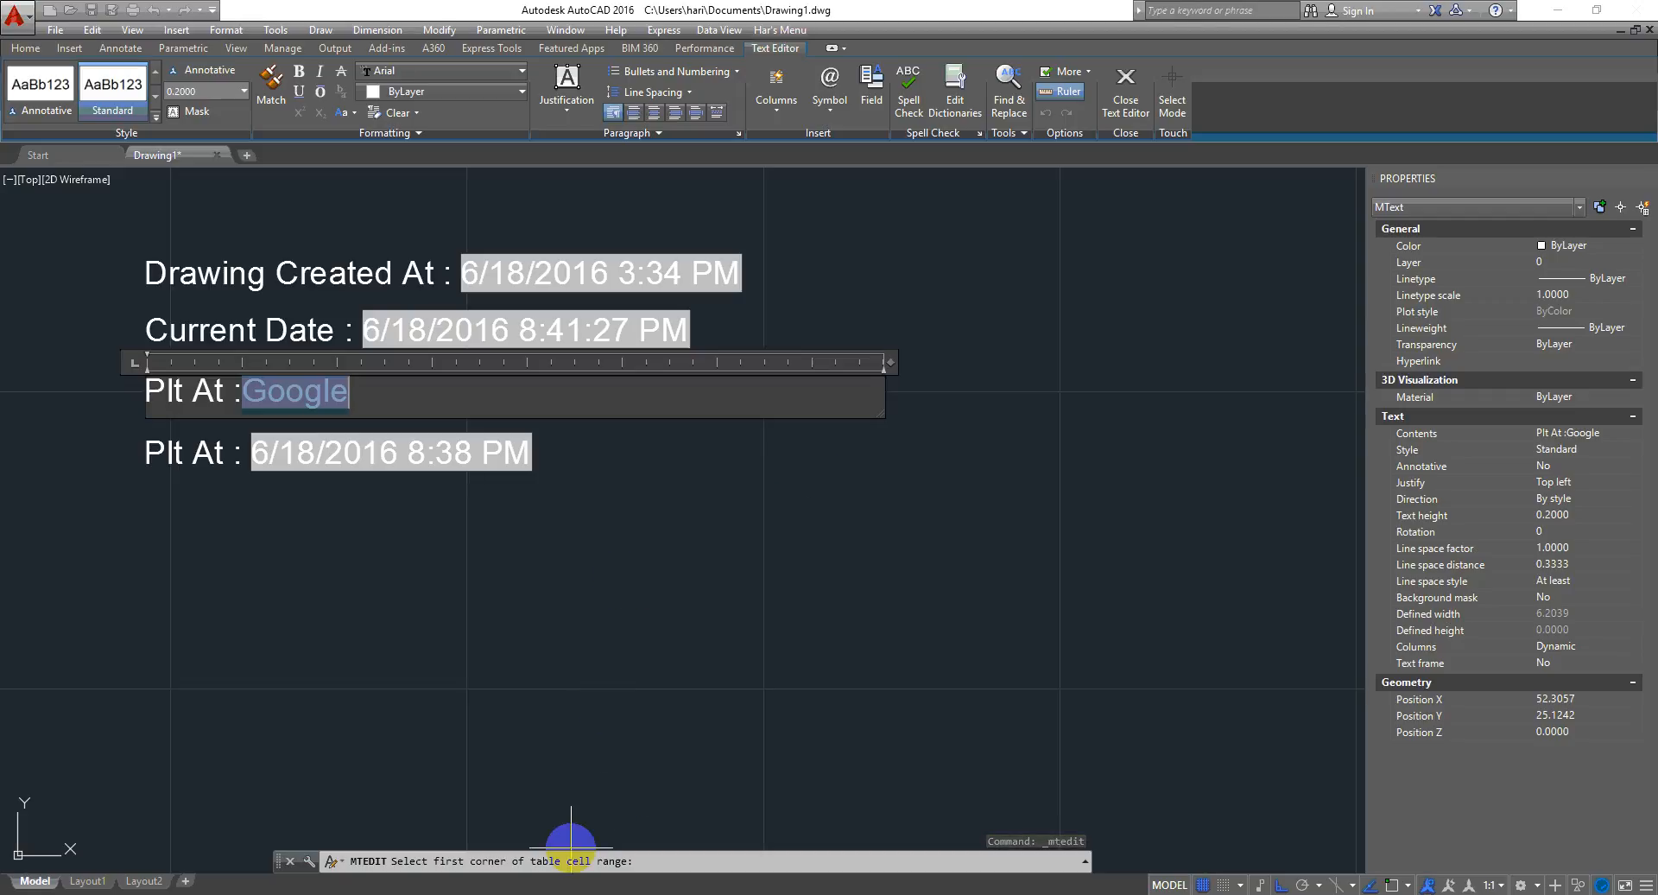
pyautogui.rightClick(895, 665)
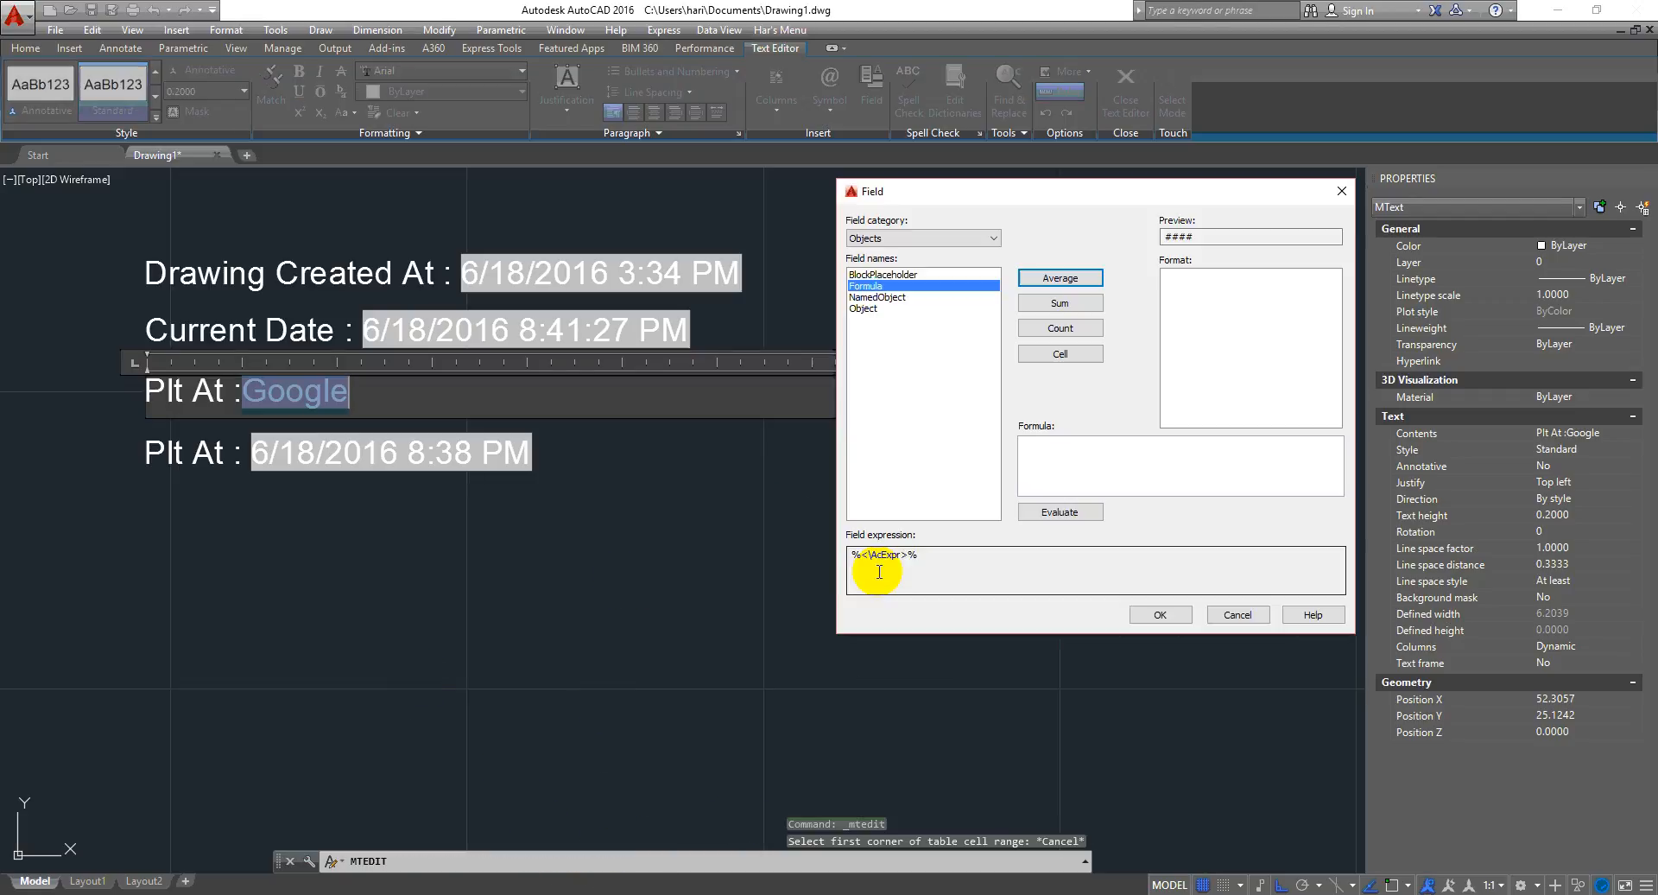
# - Replace the field with a NamedObject field showing the Annotative dimension style name, then leave the text editor
pyautogui.click(907, 286)
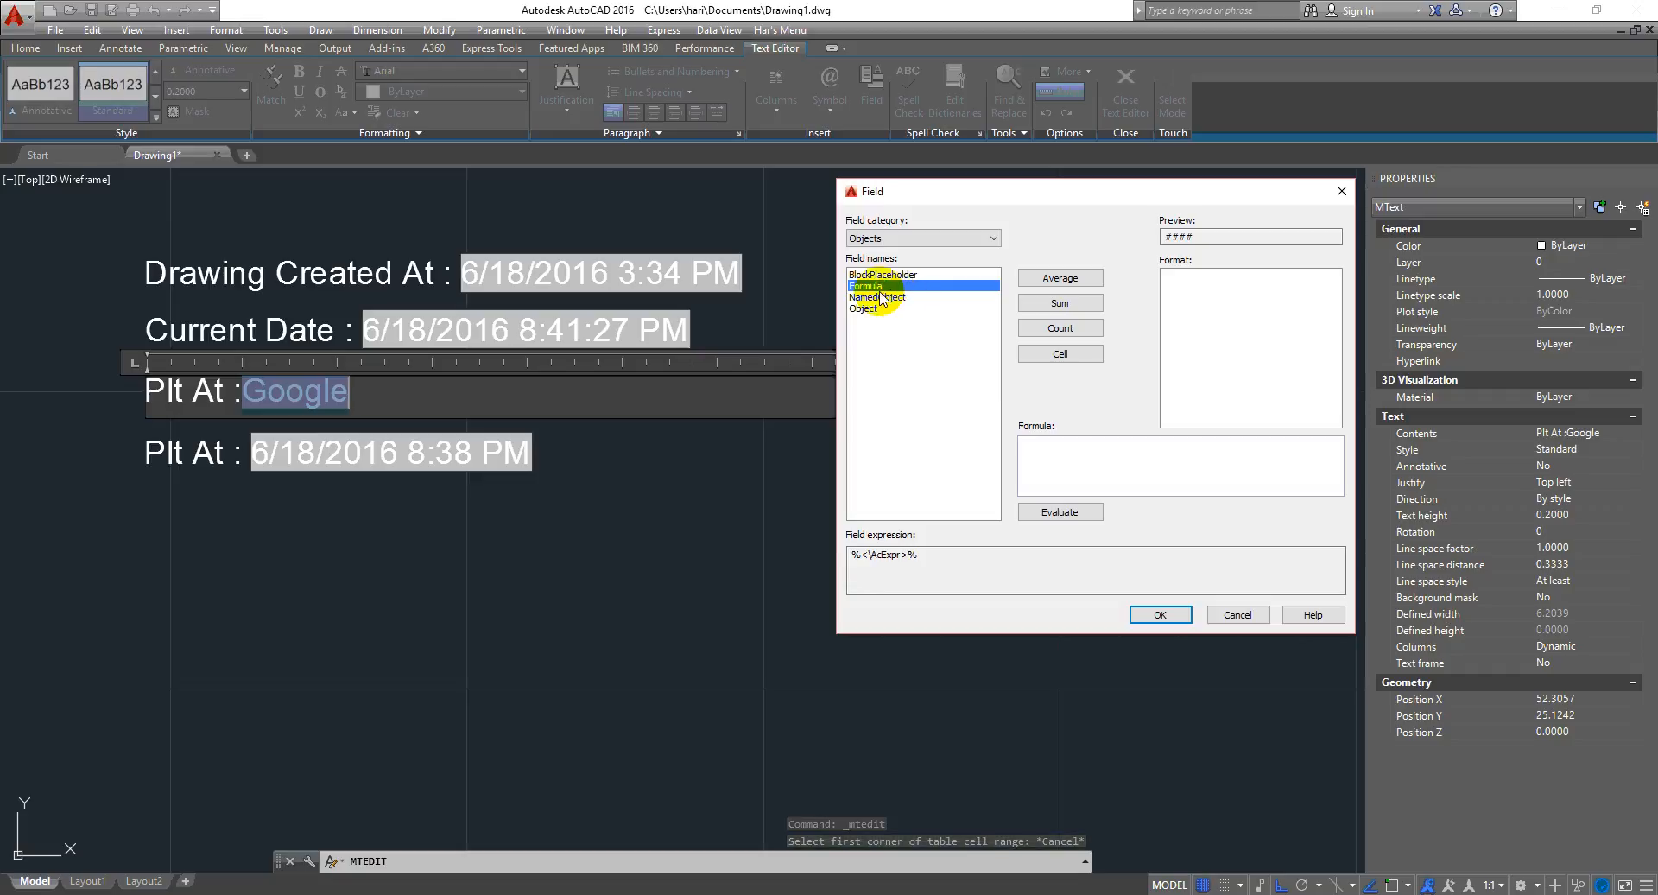
pyautogui.click(903, 298)
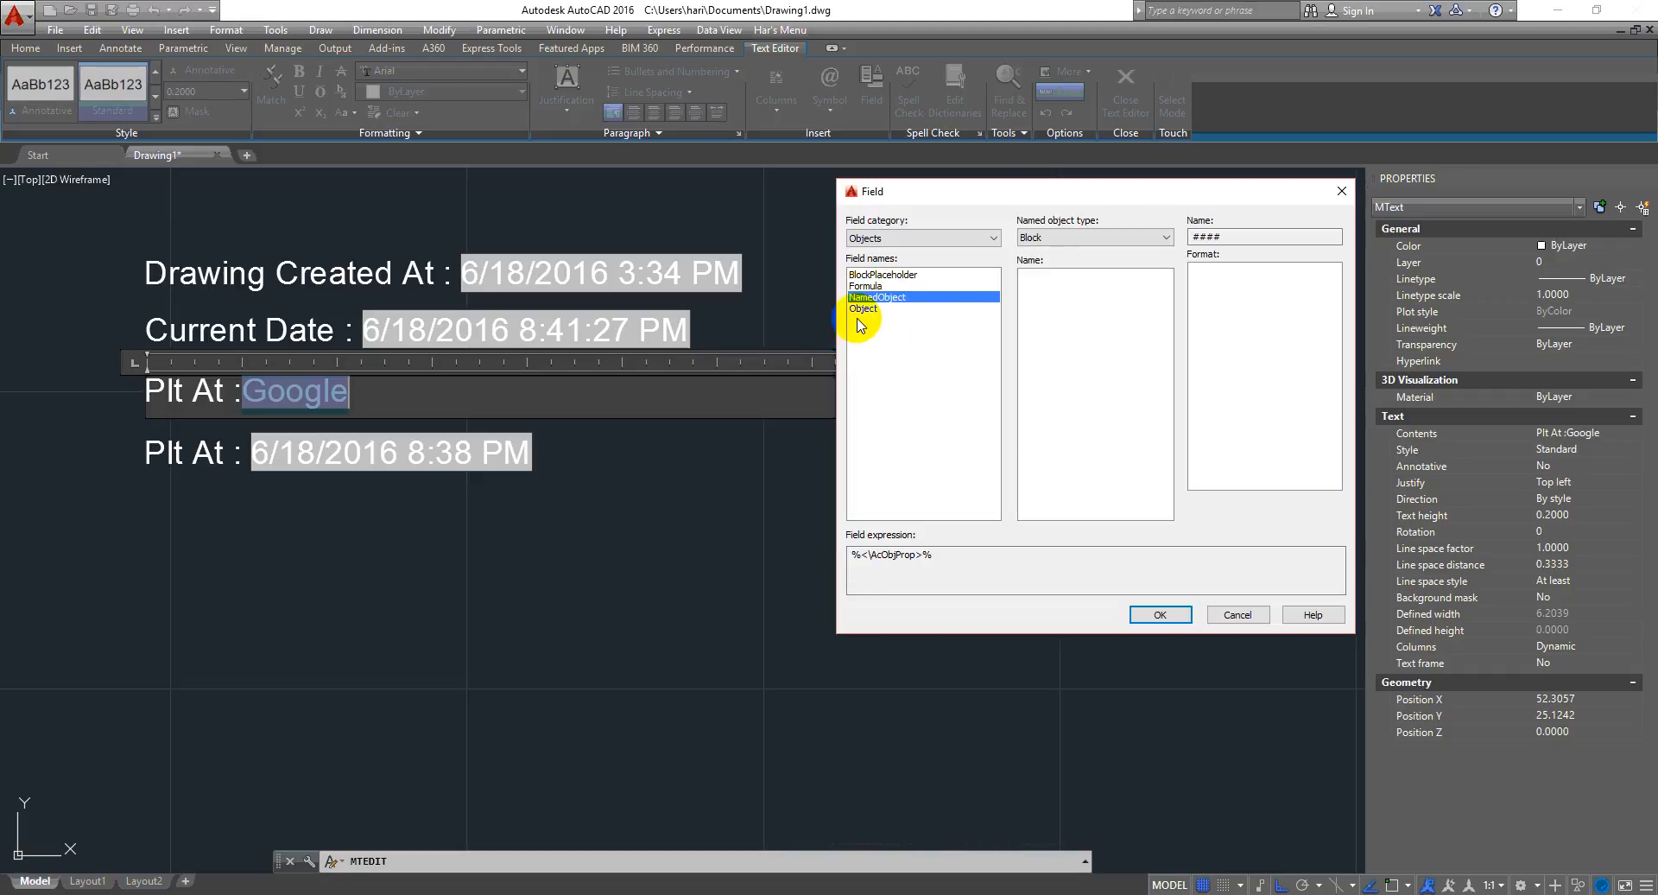
pyautogui.click(1092, 237)
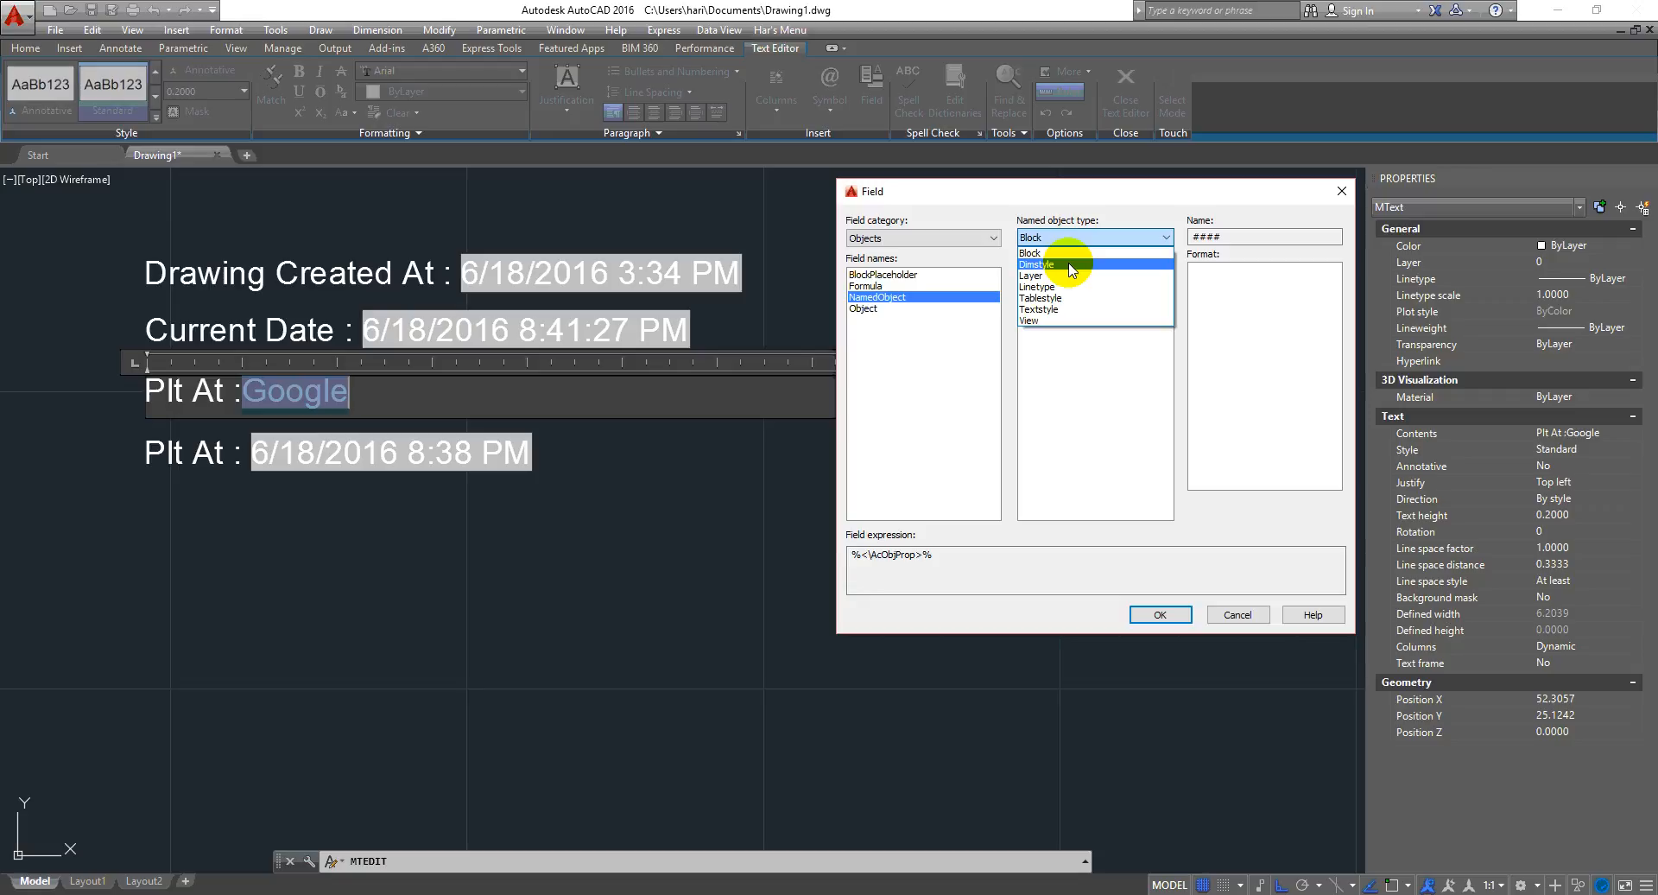
pyautogui.click(1069, 276)
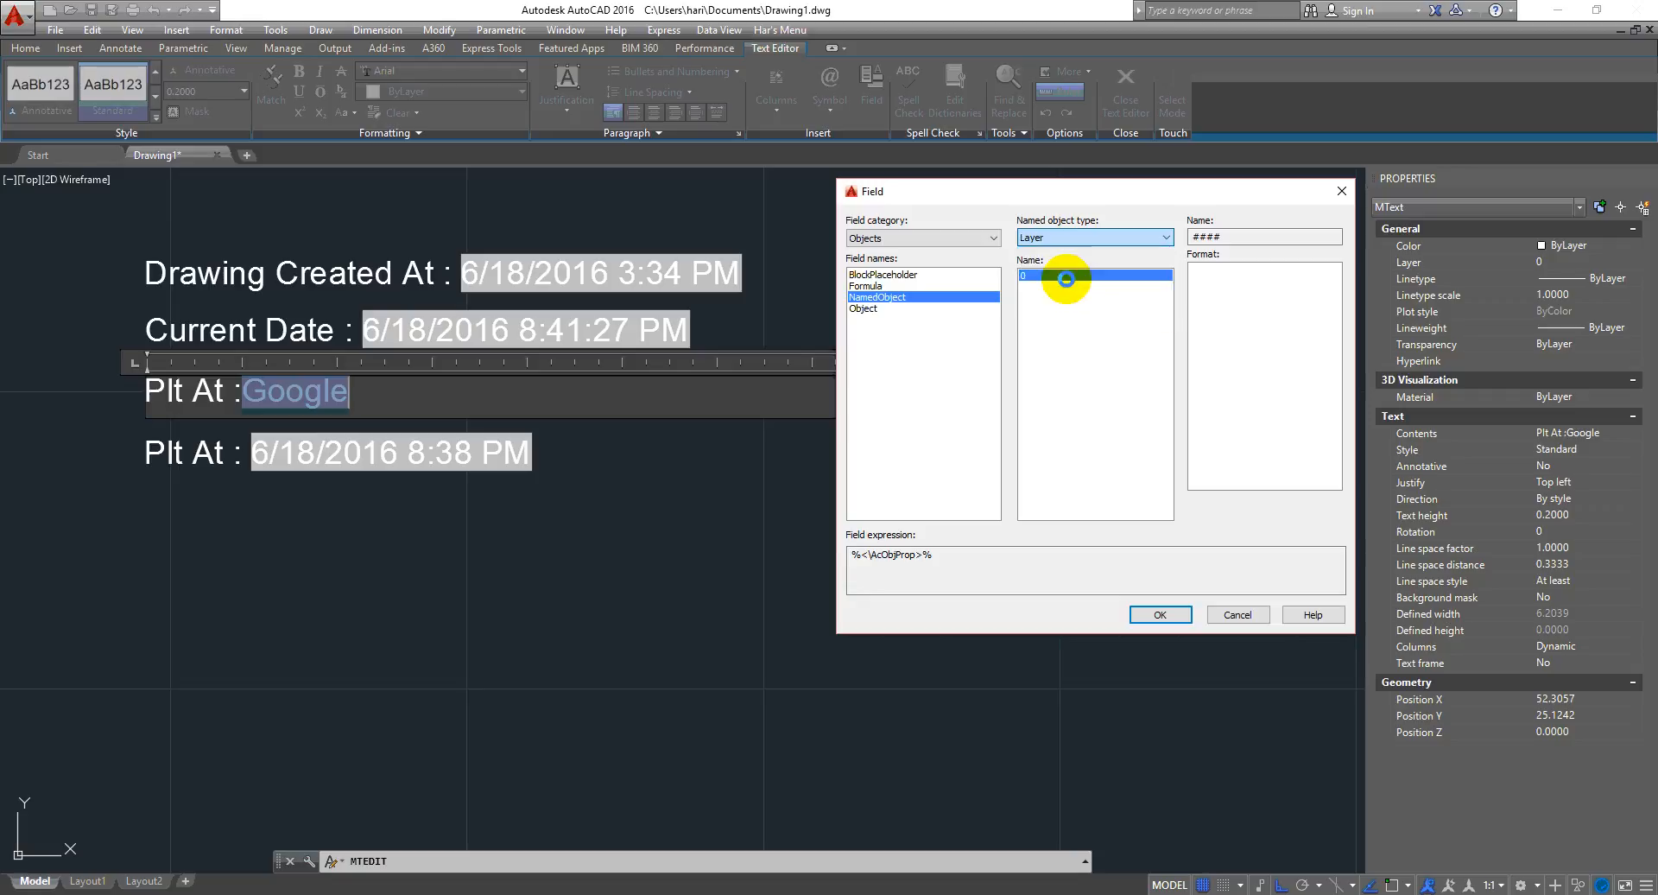
pyautogui.click(1144, 275)
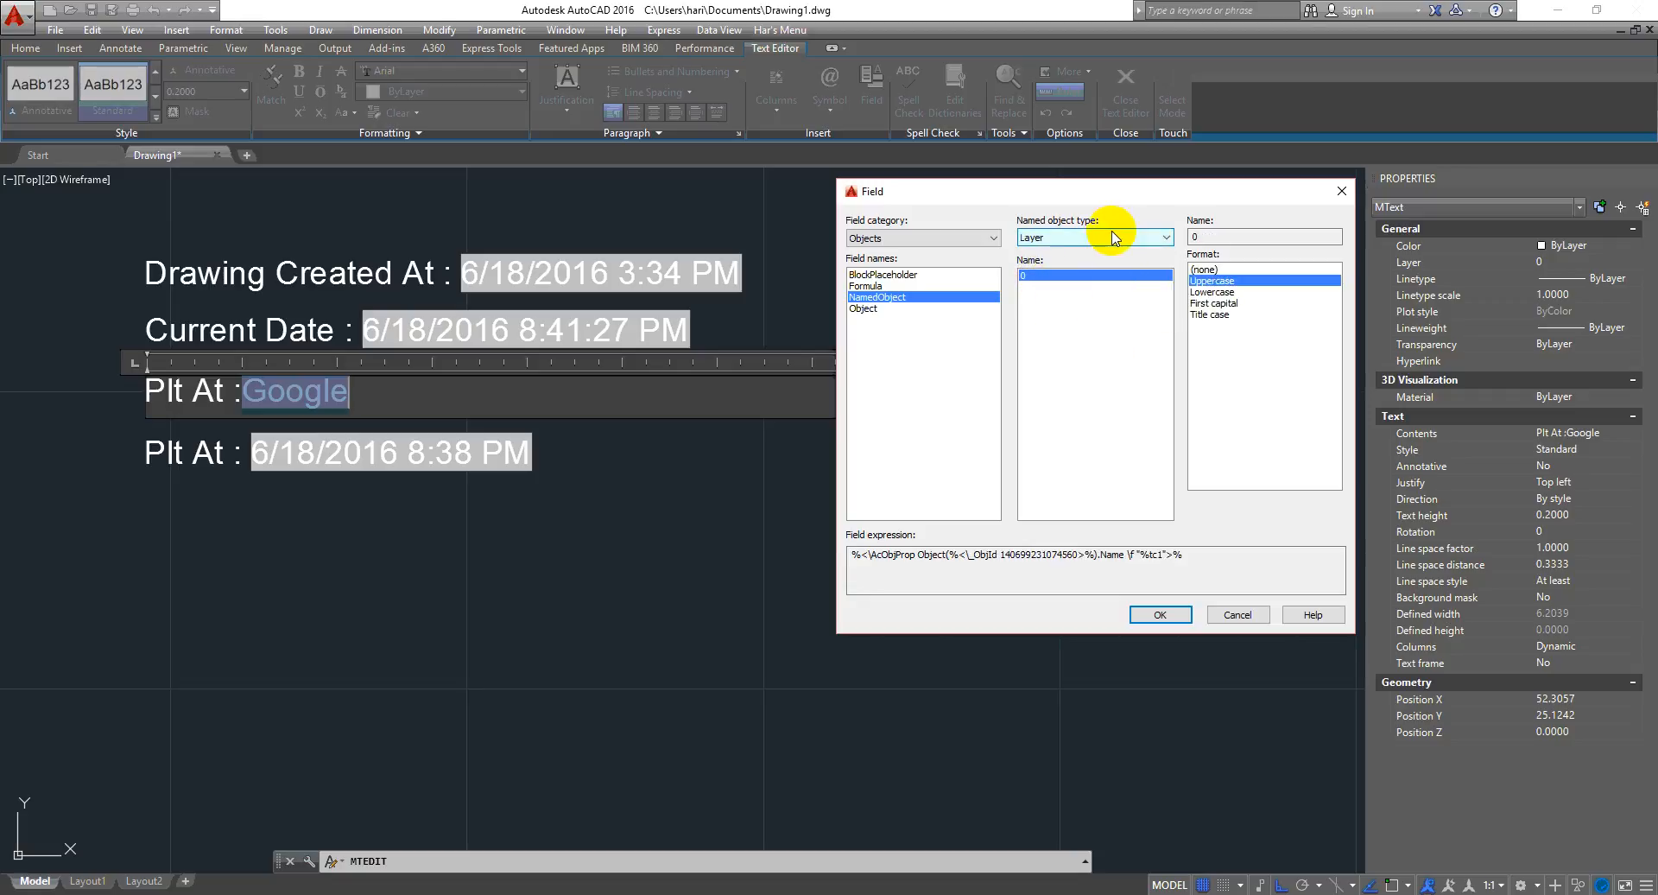
pyautogui.click(1113, 239)
pyautogui.click(1071, 265)
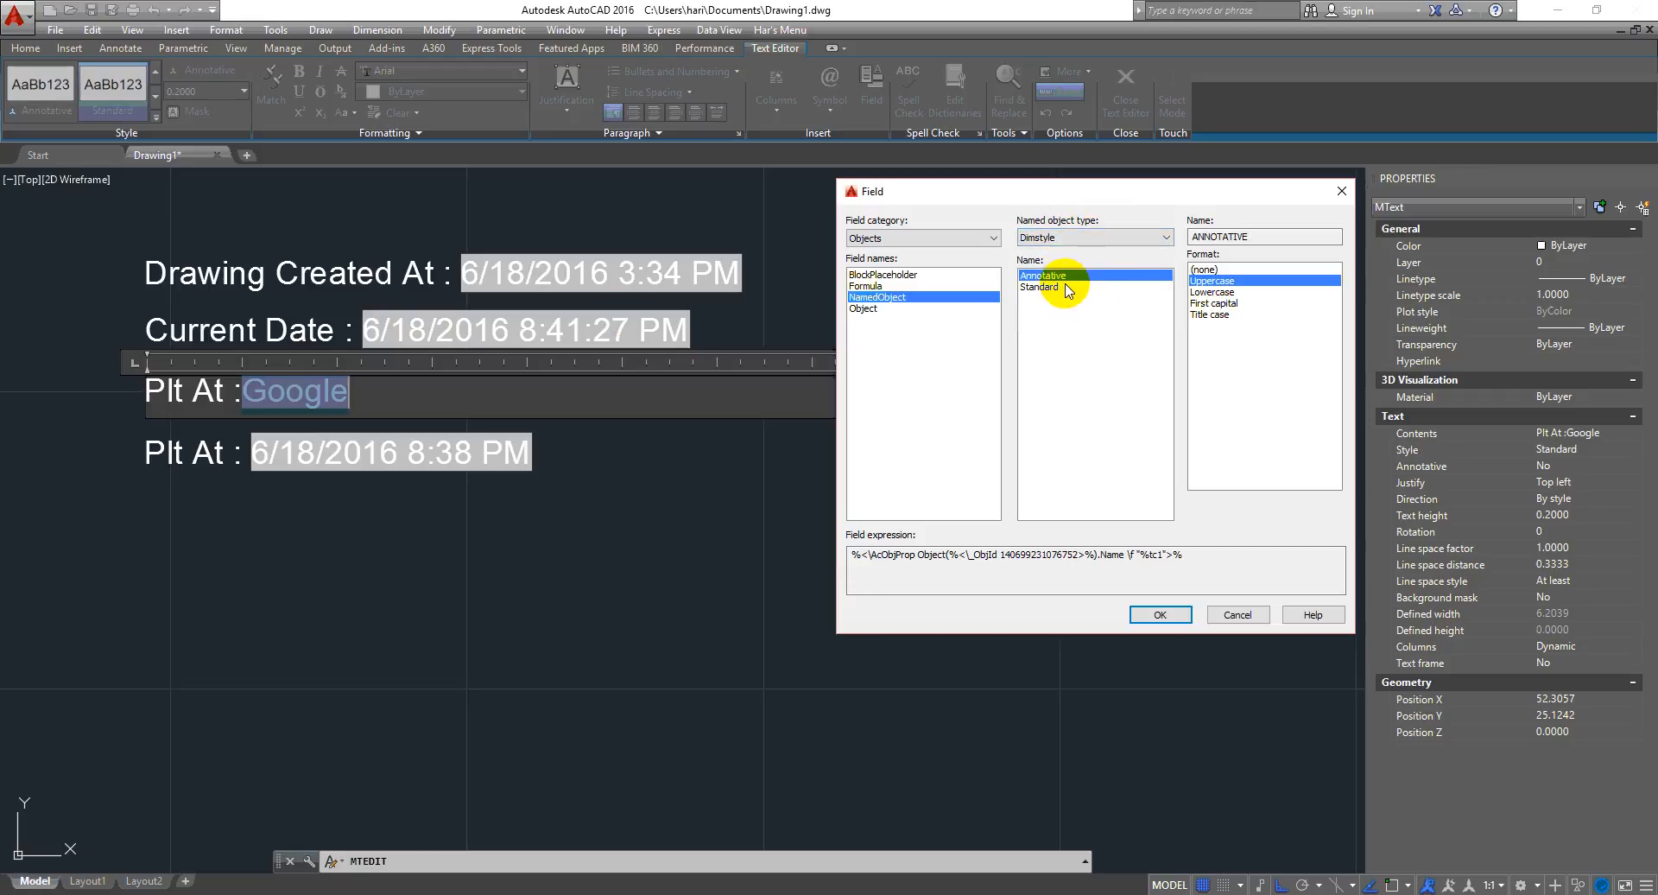
pyautogui.click(1160, 615)
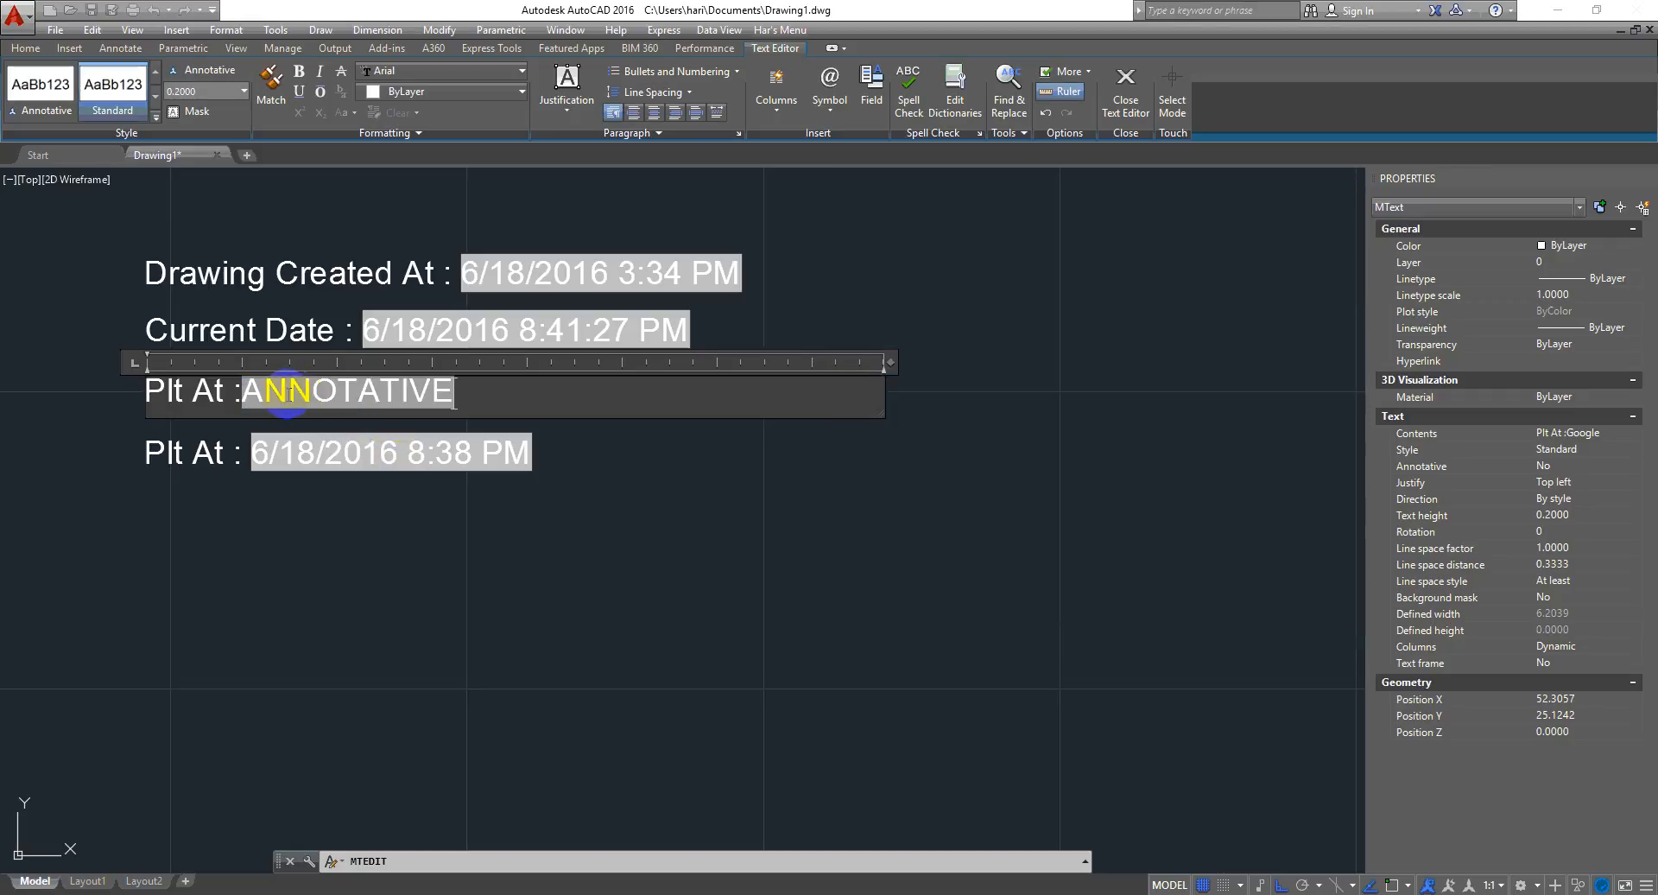
pyautogui.click(237, 429)
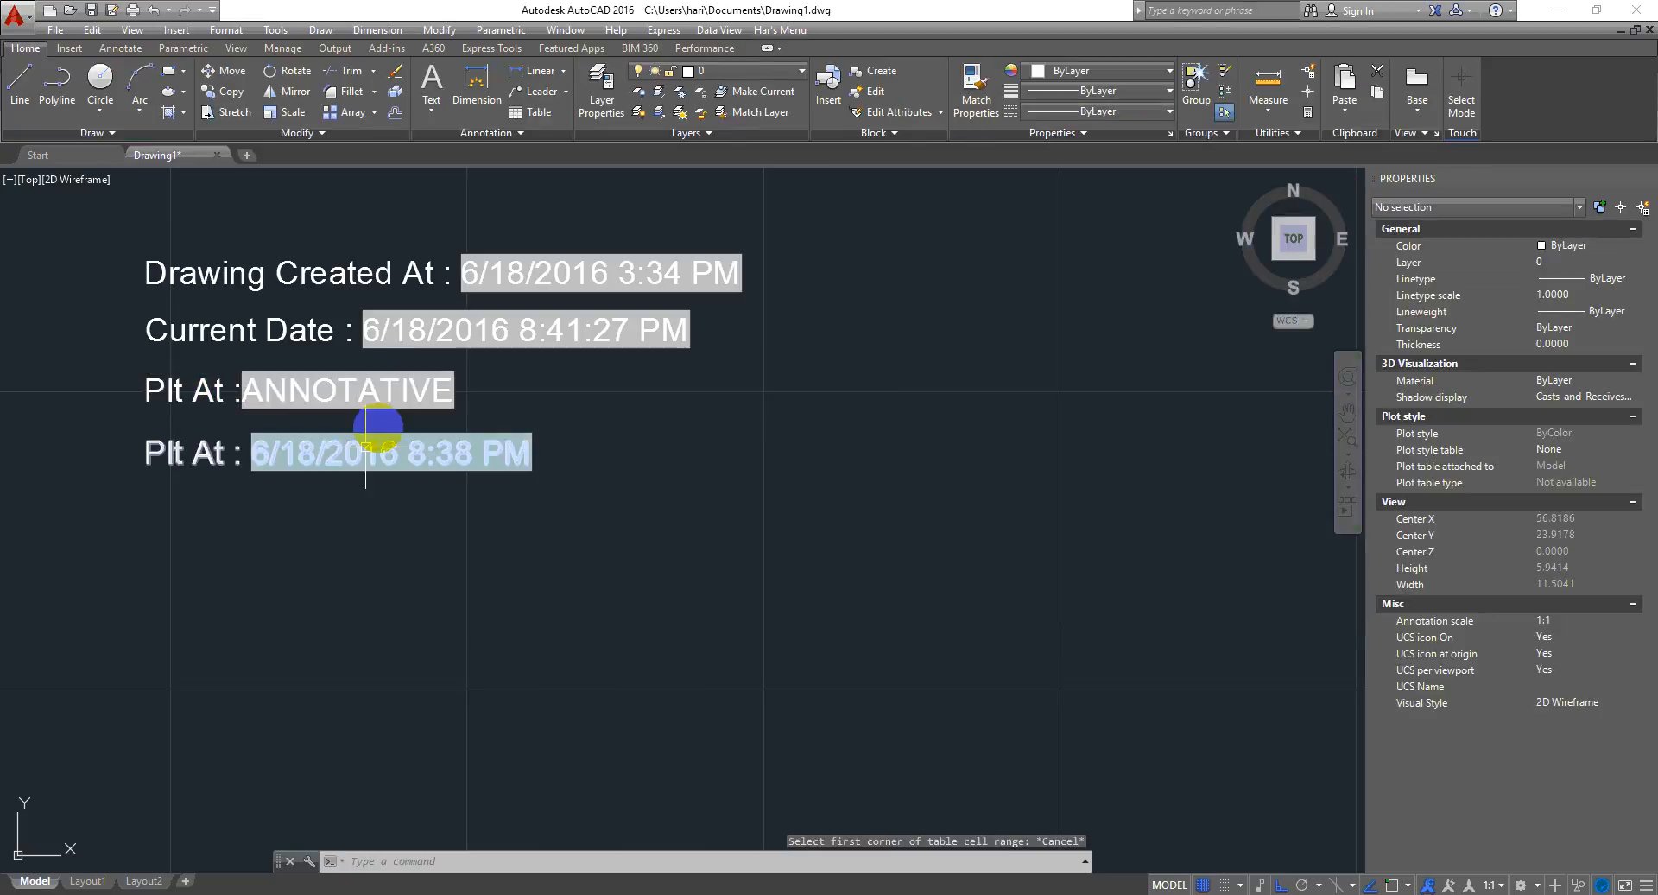
# - Open the Dimension Style Manager and inspect the Annotative dimension style's settings without changing them
pyautogui.scroll(4, 440, 385)
pyautogui.moveTo(449, 458)
pyautogui.mouseDown(button='middle')
pyautogui.moveTo(716, 520)
pyautogui.moveTo(580, 507)
pyautogui.mouseUp(button='middle')
pyautogui.scroll(-4, 656, 458)
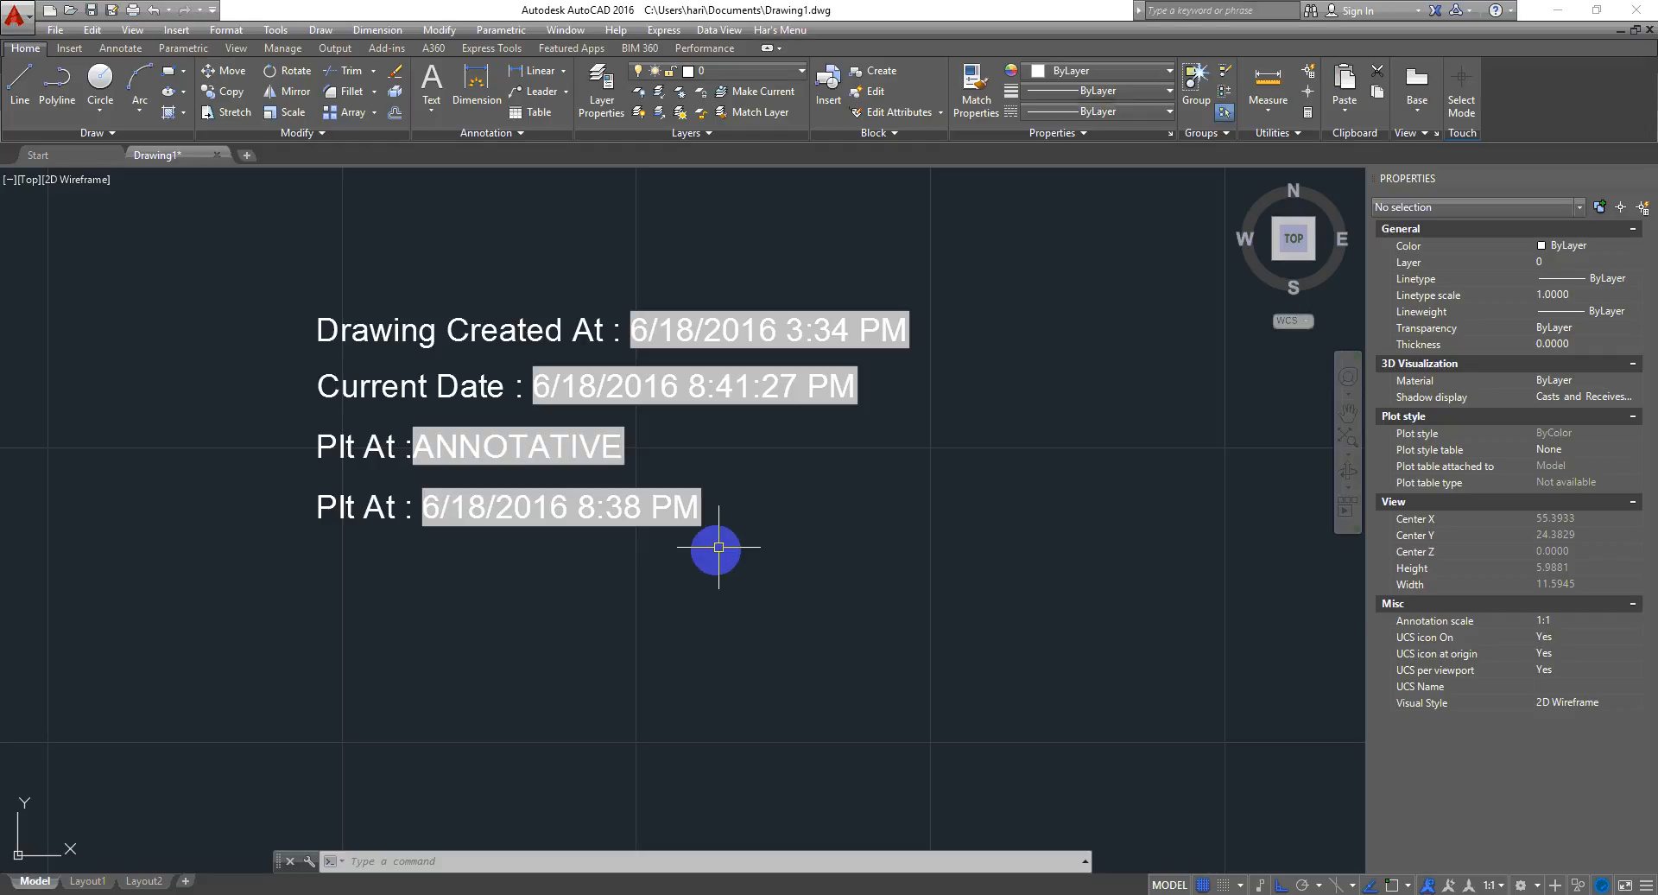
pyautogui.click(751, 634)
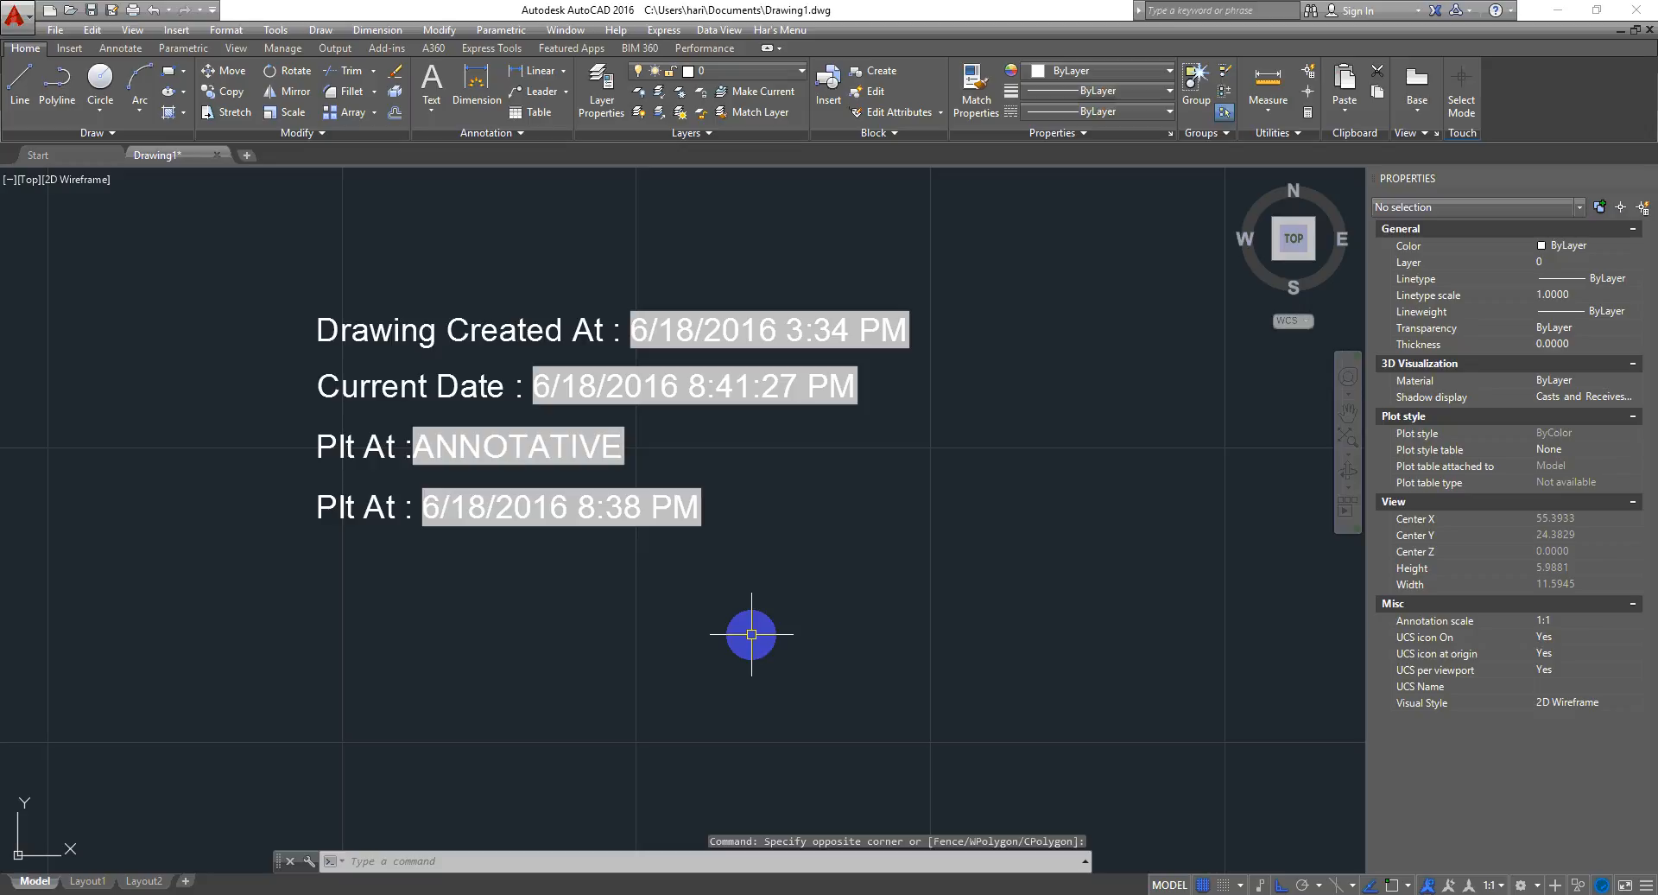
pyautogui.moveTo(744, 648)
pyautogui.mouseDown(button='middle')
pyautogui.moveTo(507, 578)
pyautogui.moveTo(452, 538)
pyautogui.mouseUp(button='middle')
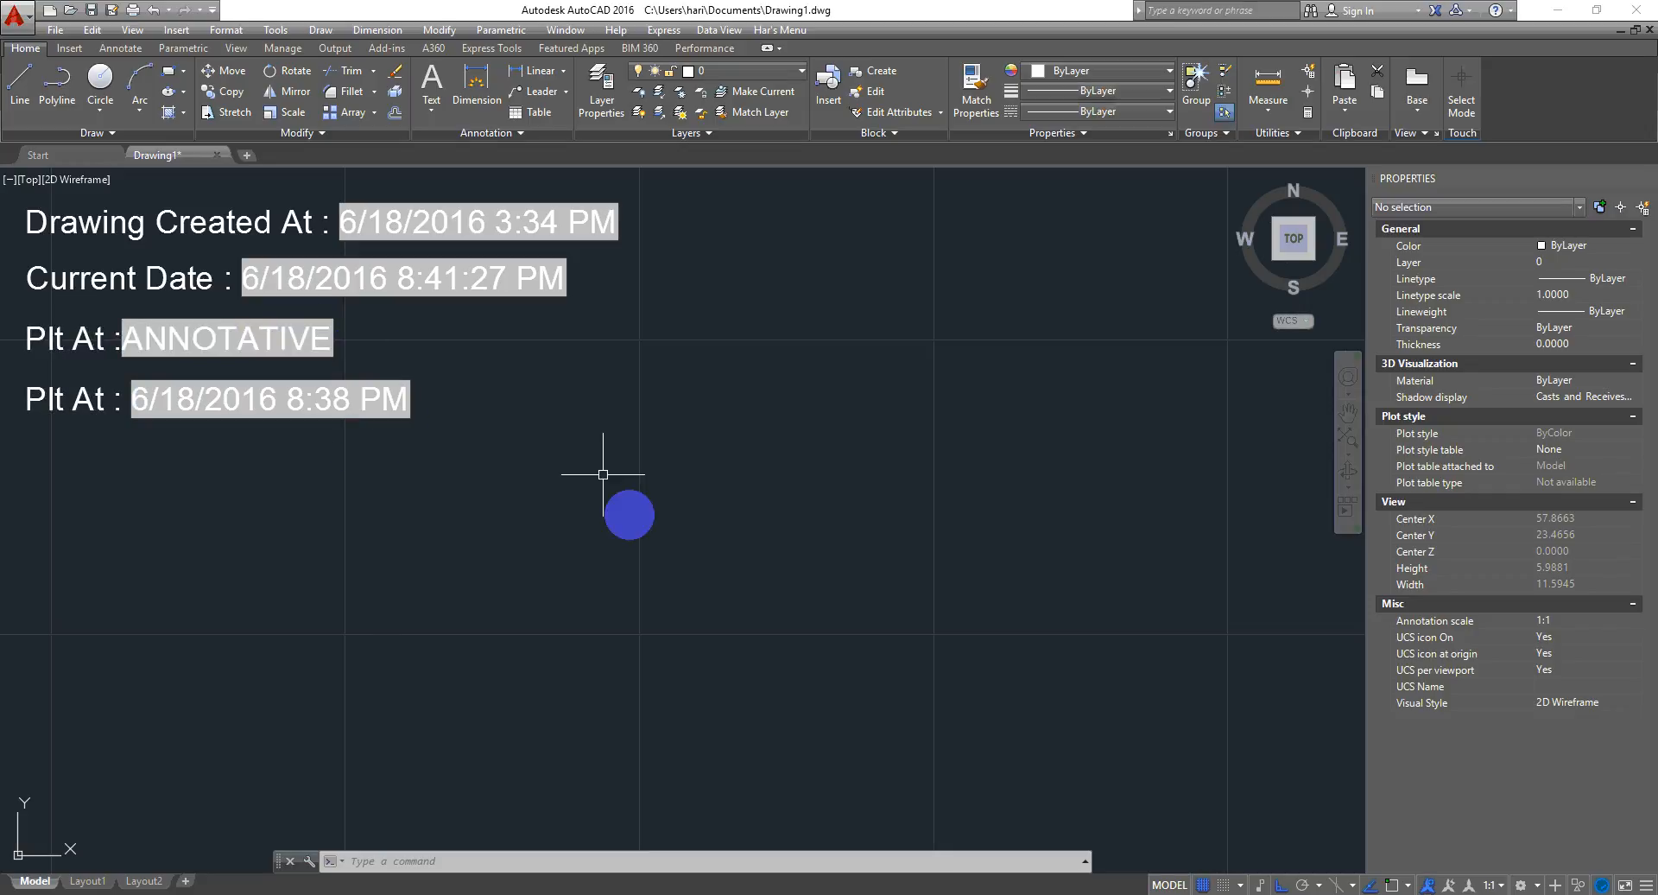
pyautogui.click(691, 580)
pyautogui.click(567, 630)
pyautogui.write('D')
pyautogui.press('Return')
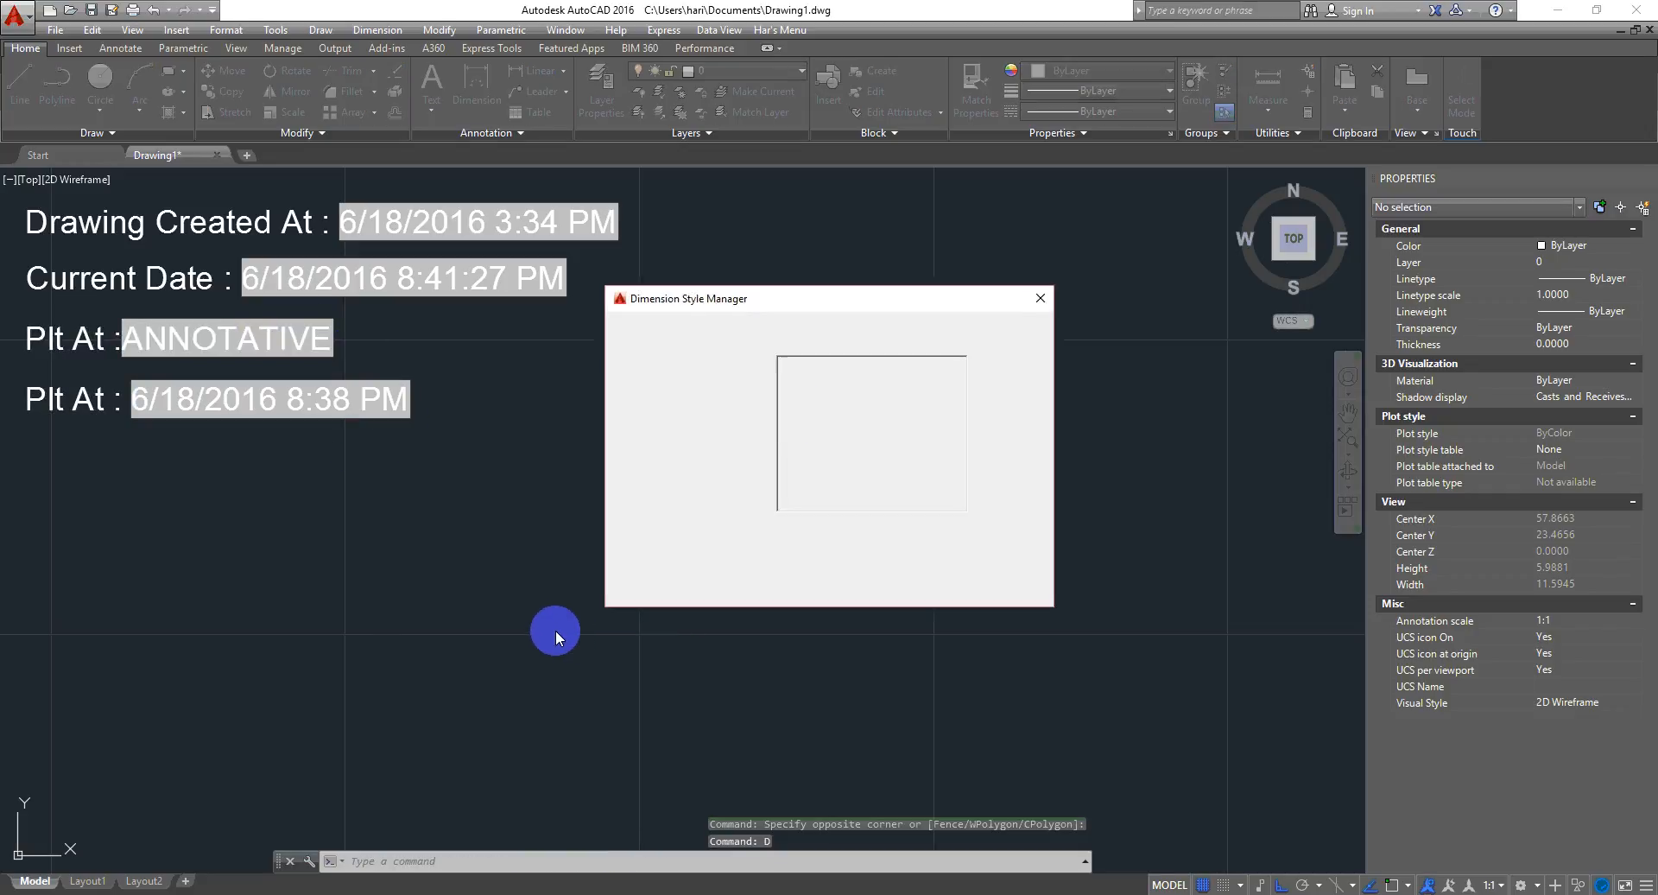
pyautogui.click(672, 366)
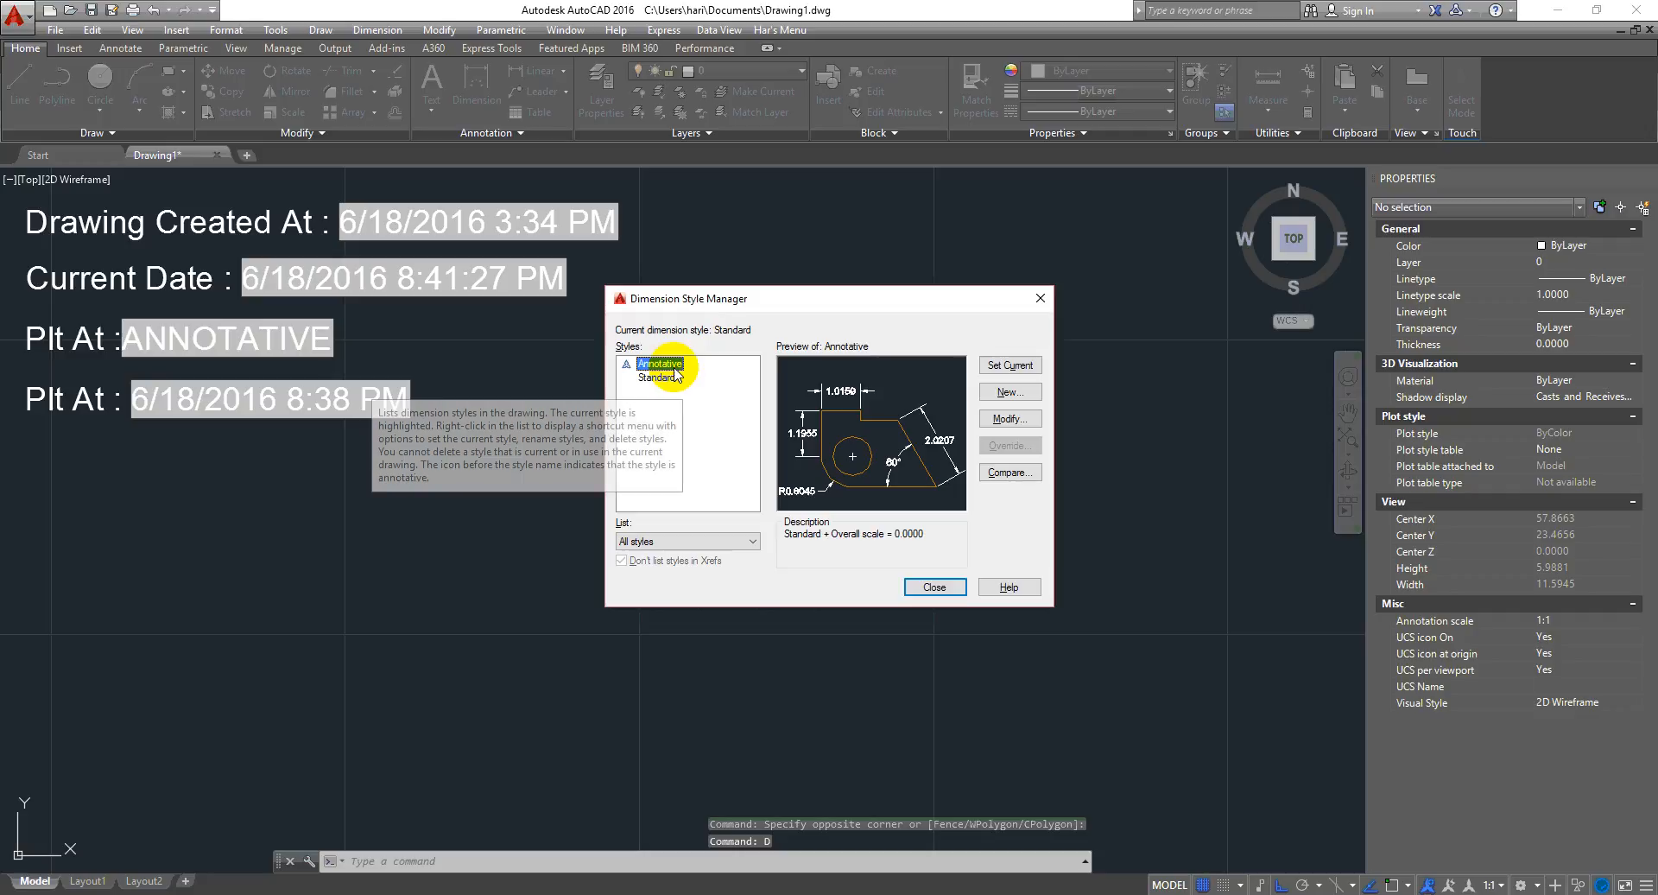
pyautogui.click(1019, 422)
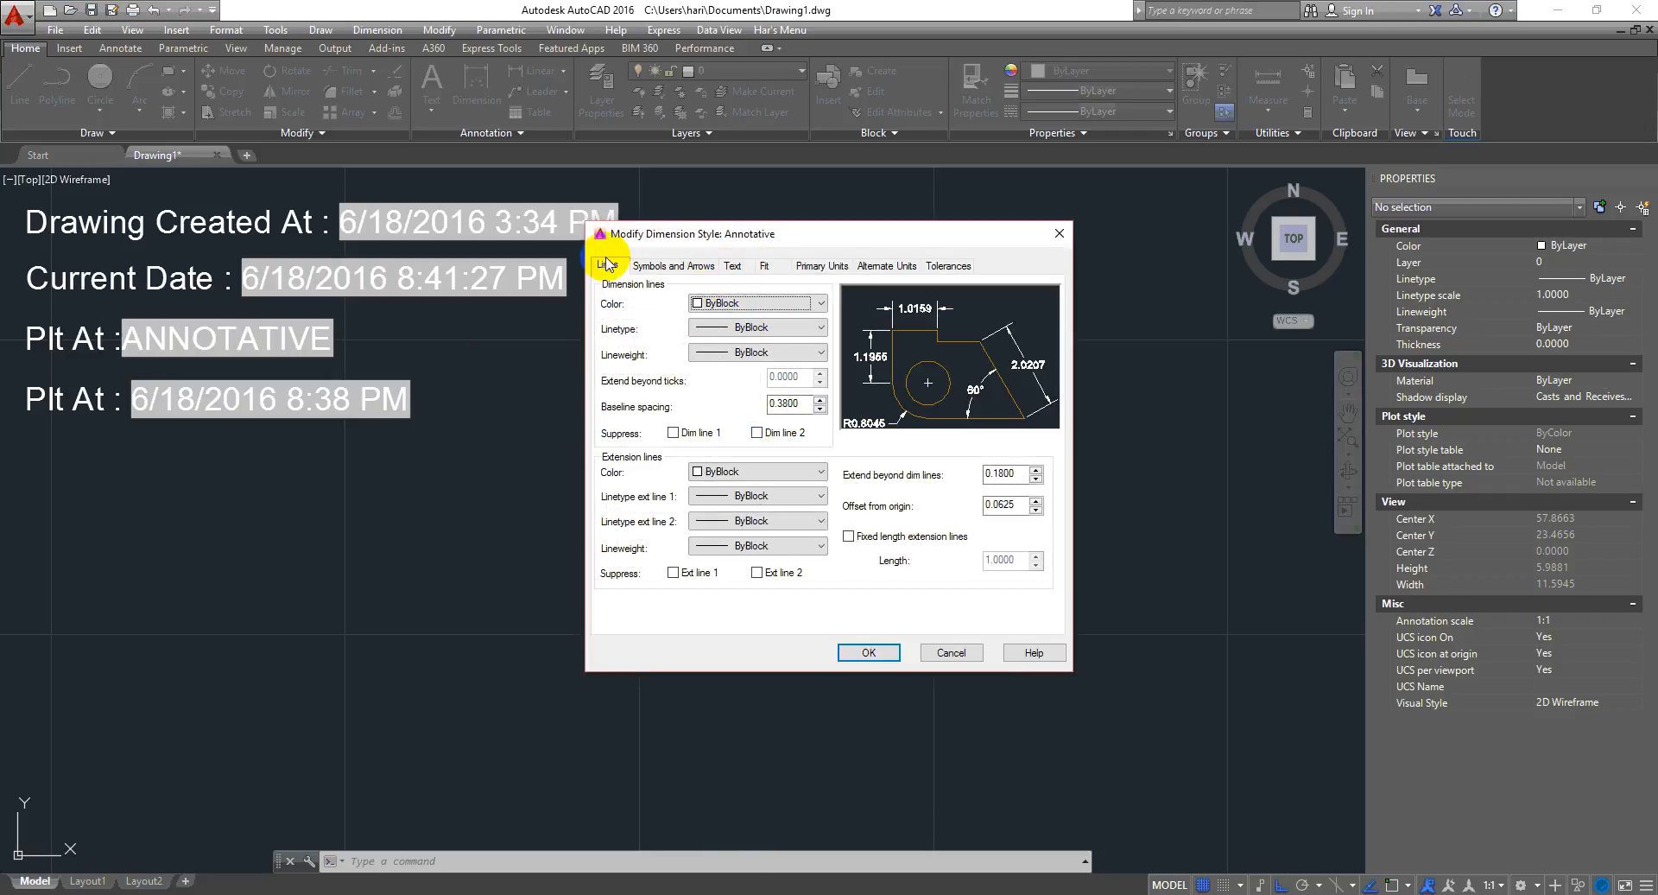
pyautogui.click(945, 655)
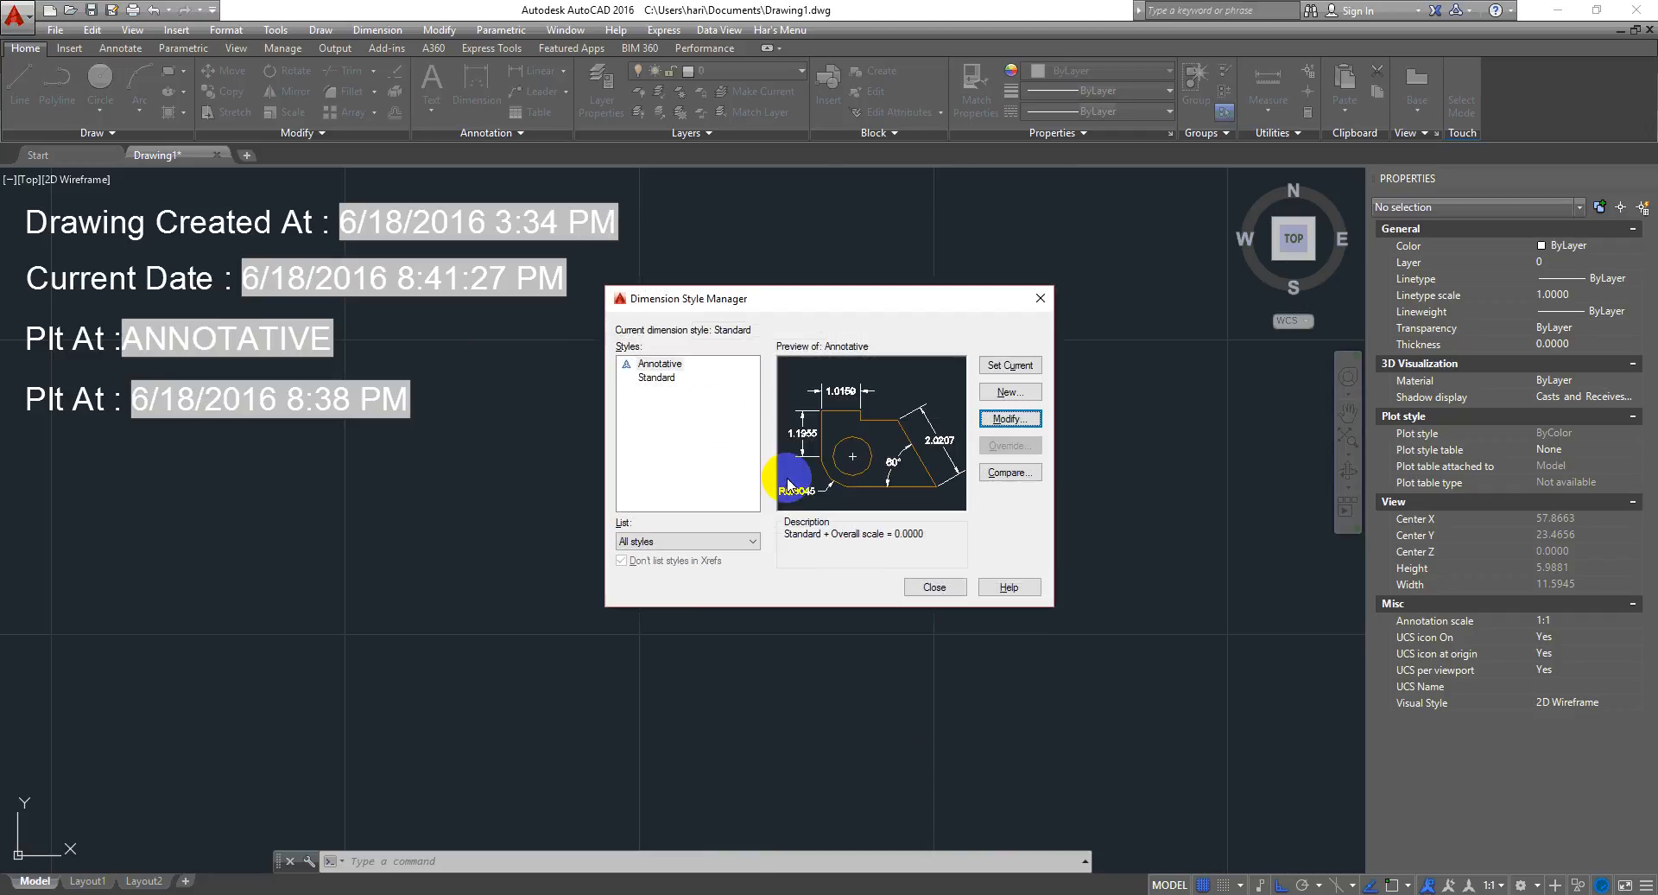
# - Rename the Annotative dimension style to Annotative - A and close the Dimension Style Manager
pyautogui.rightClick(650, 363)
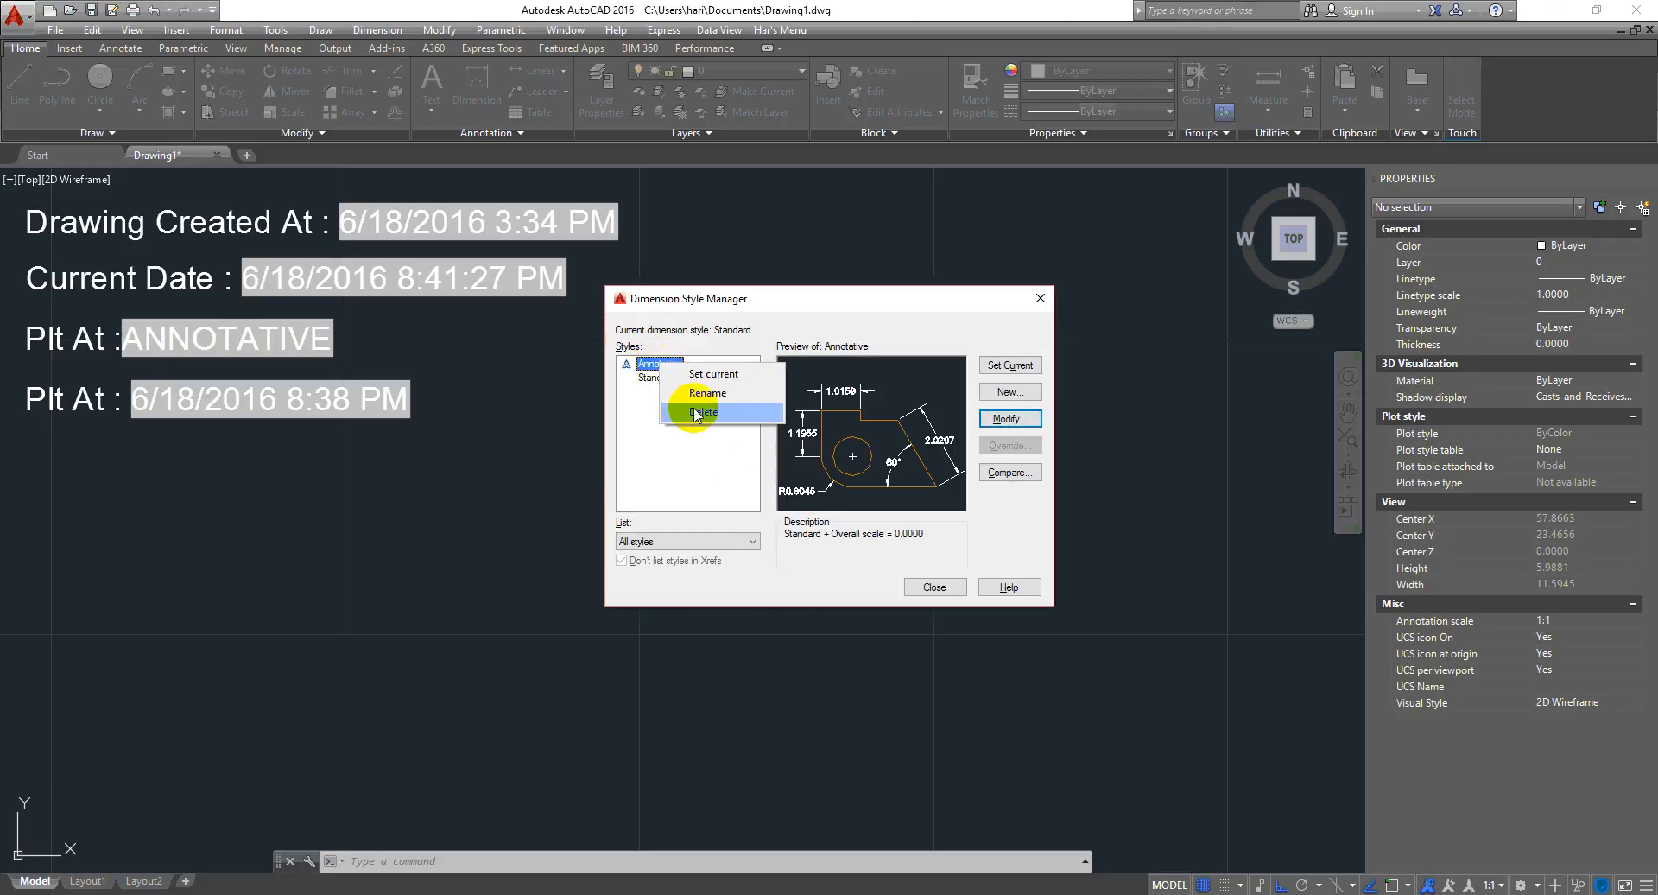
pyautogui.click(705, 393)
pyautogui.click(689, 360)
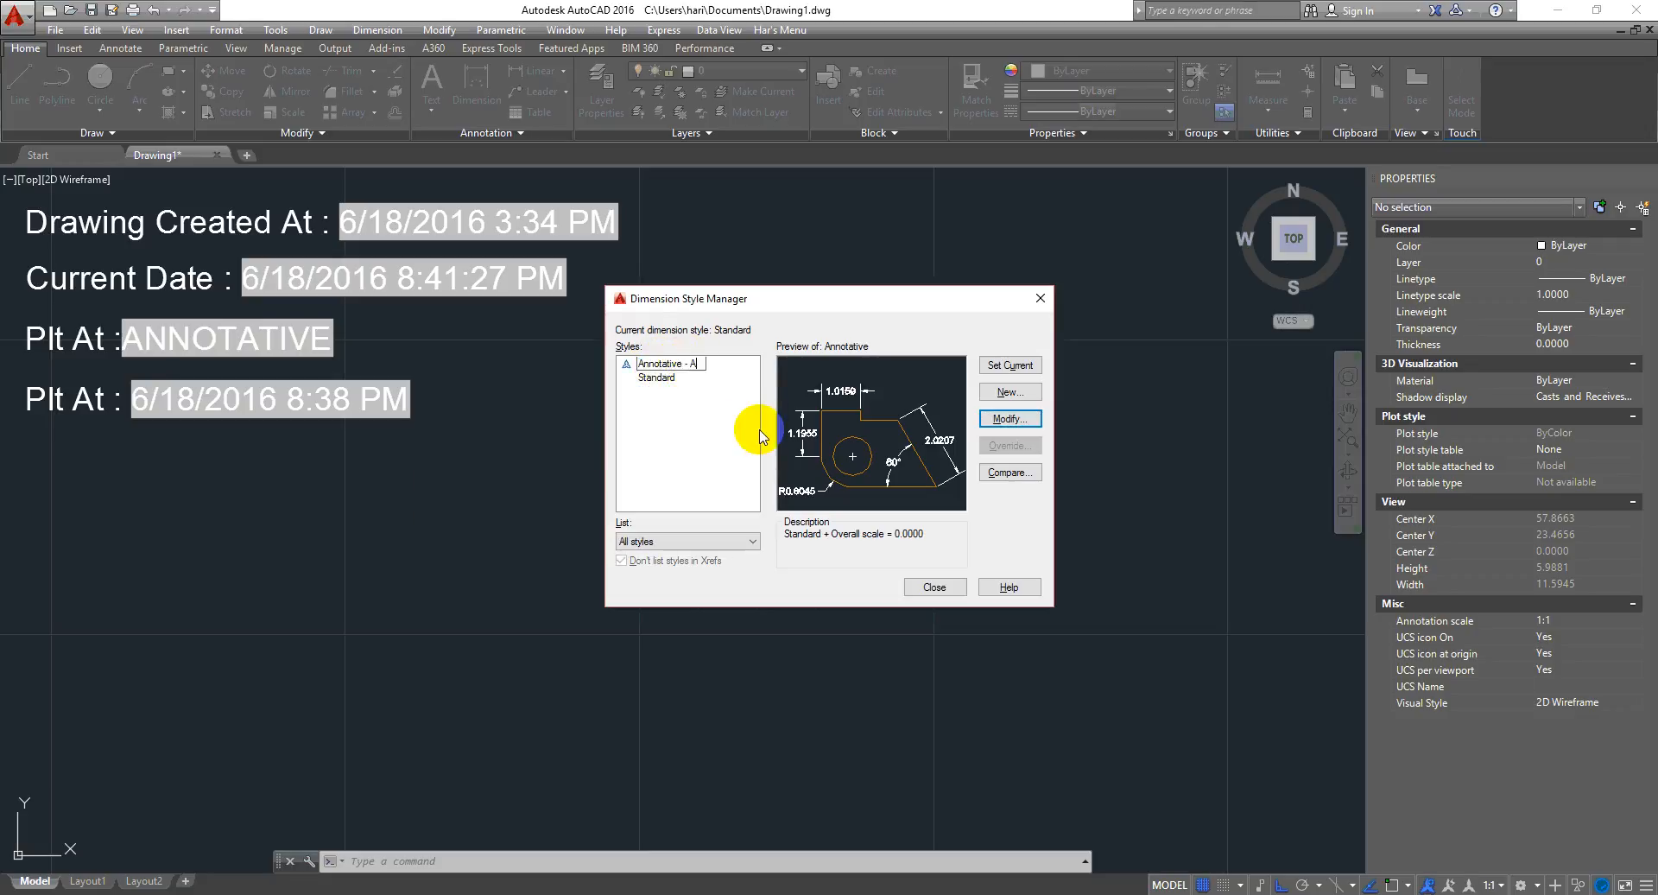
pyautogui.click(934, 586)
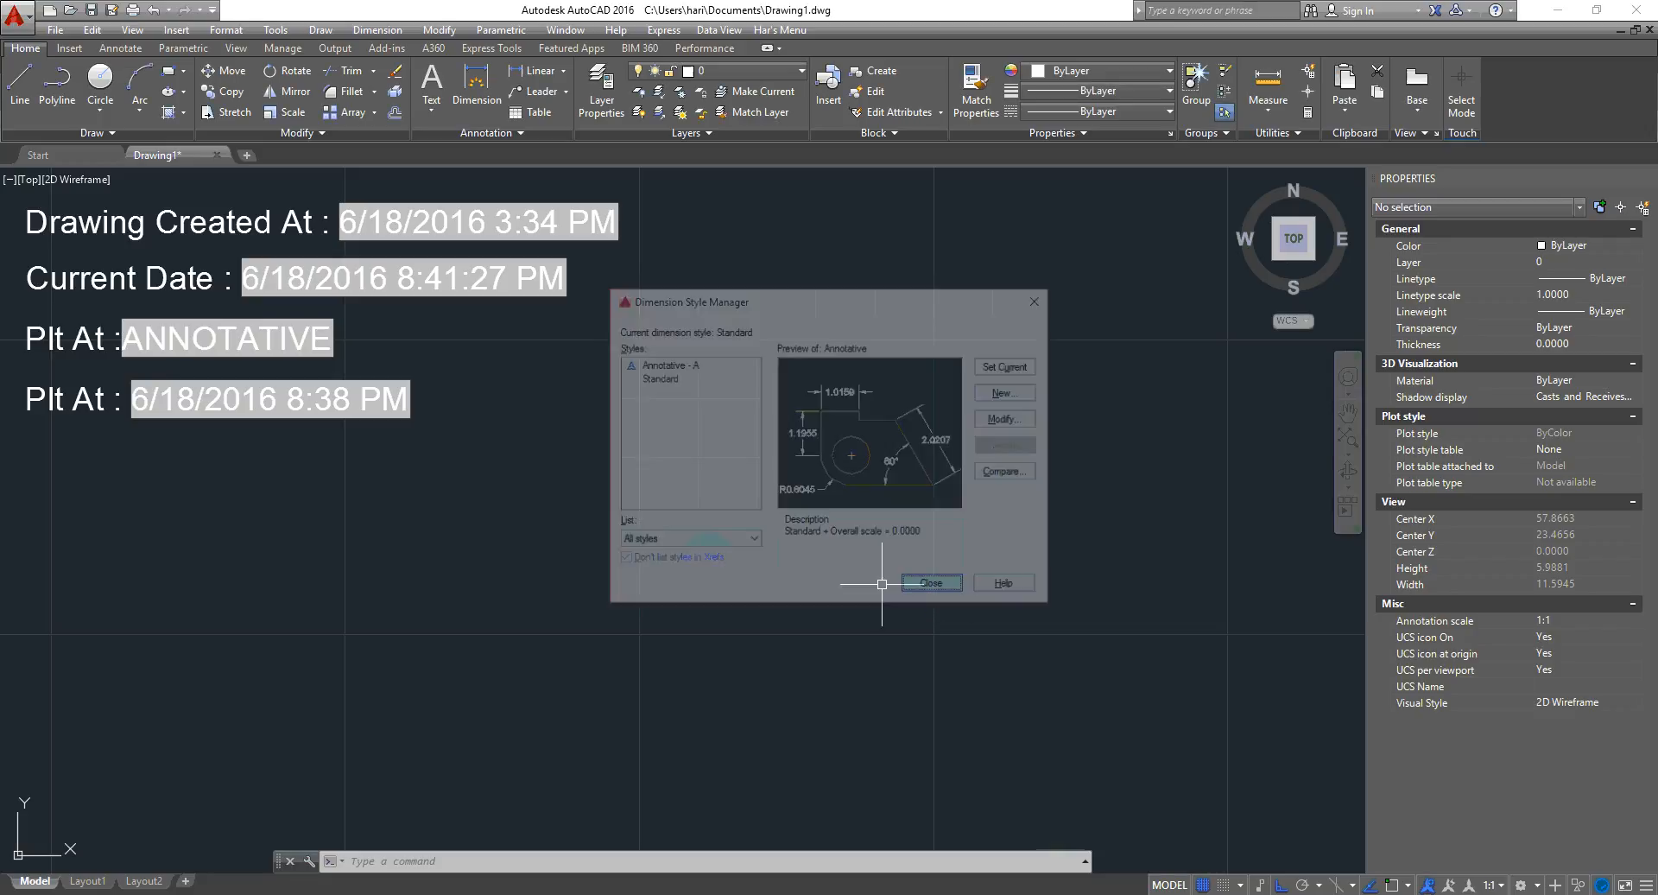
# - Regenerate the drawing with the RE command to update the dimension style name field
pyautogui.click(628, 485)
pyautogui.click(473, 526)
pyautogui.write('RE')
pyautogui.press('Return')
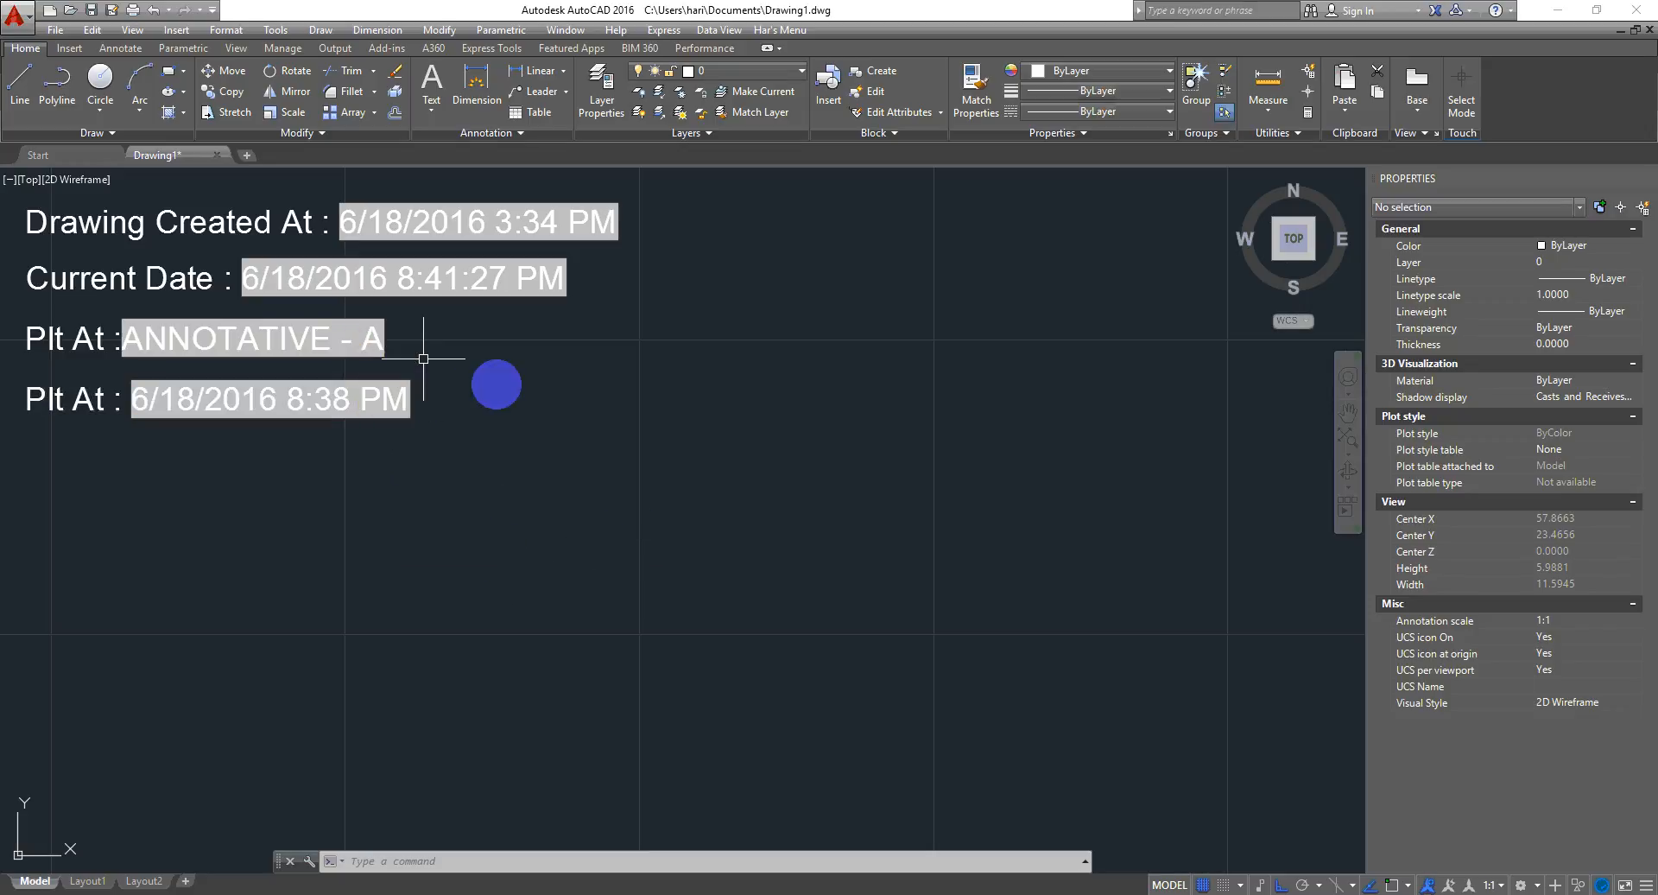
pyautogui.moveTo(581, 566)
pyautogui.mouseDown(button='middle')
pyautogui.moveTo(544, 618)
pyautogui.moveTo(576, 582)
pyautogui.mouseUp(button='middle')
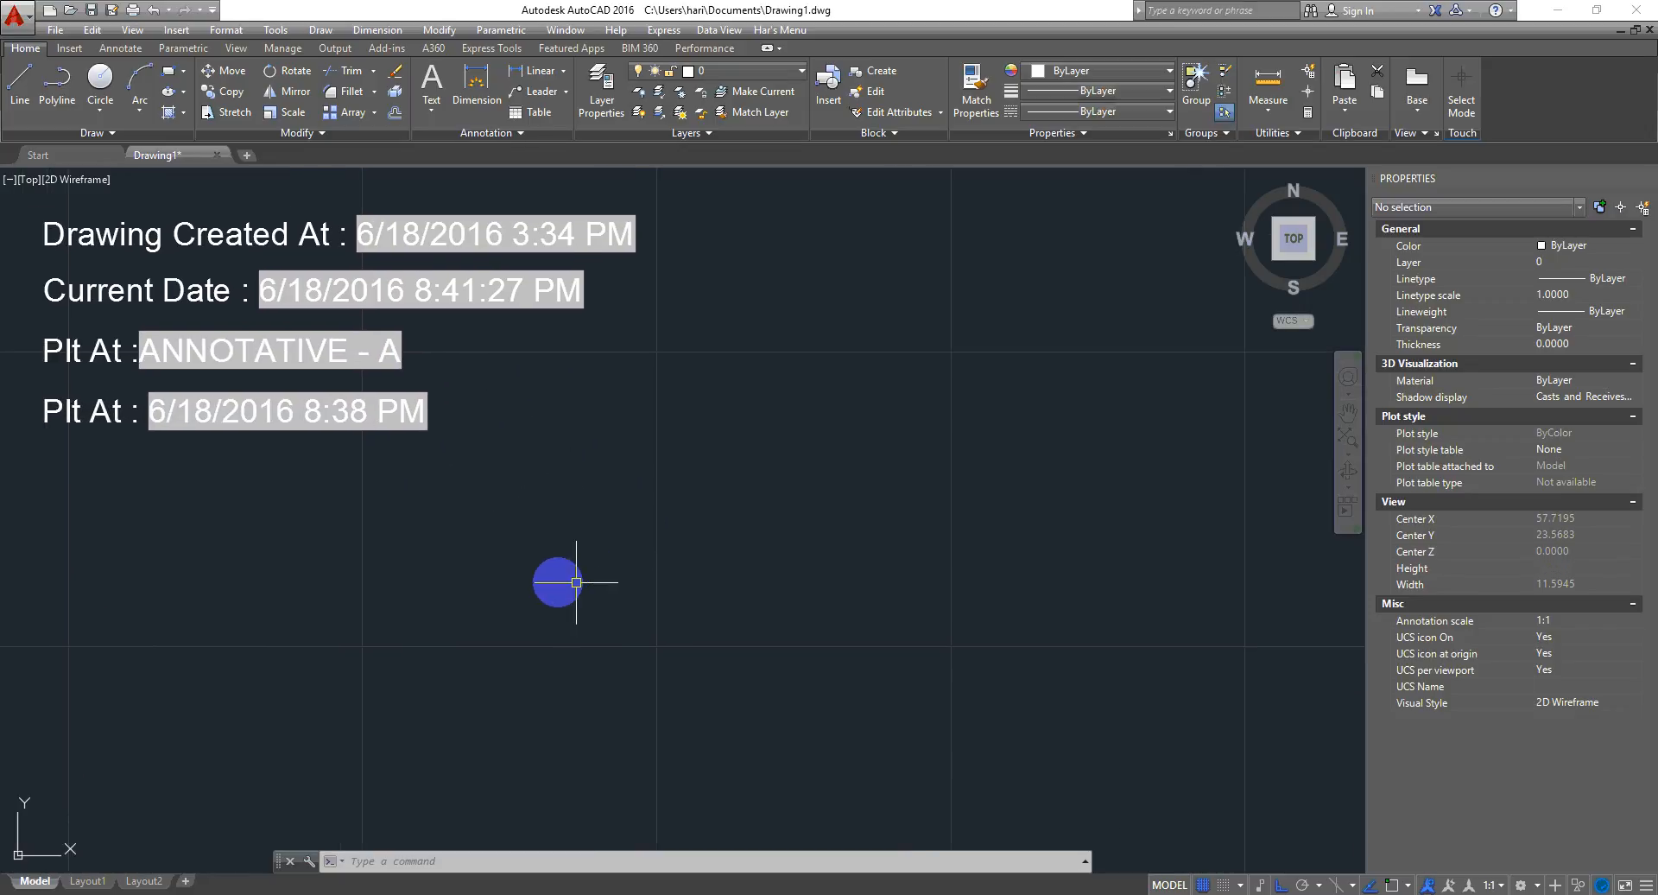
pyautogui.click(467, 346)
pyautogui.press('Escape')
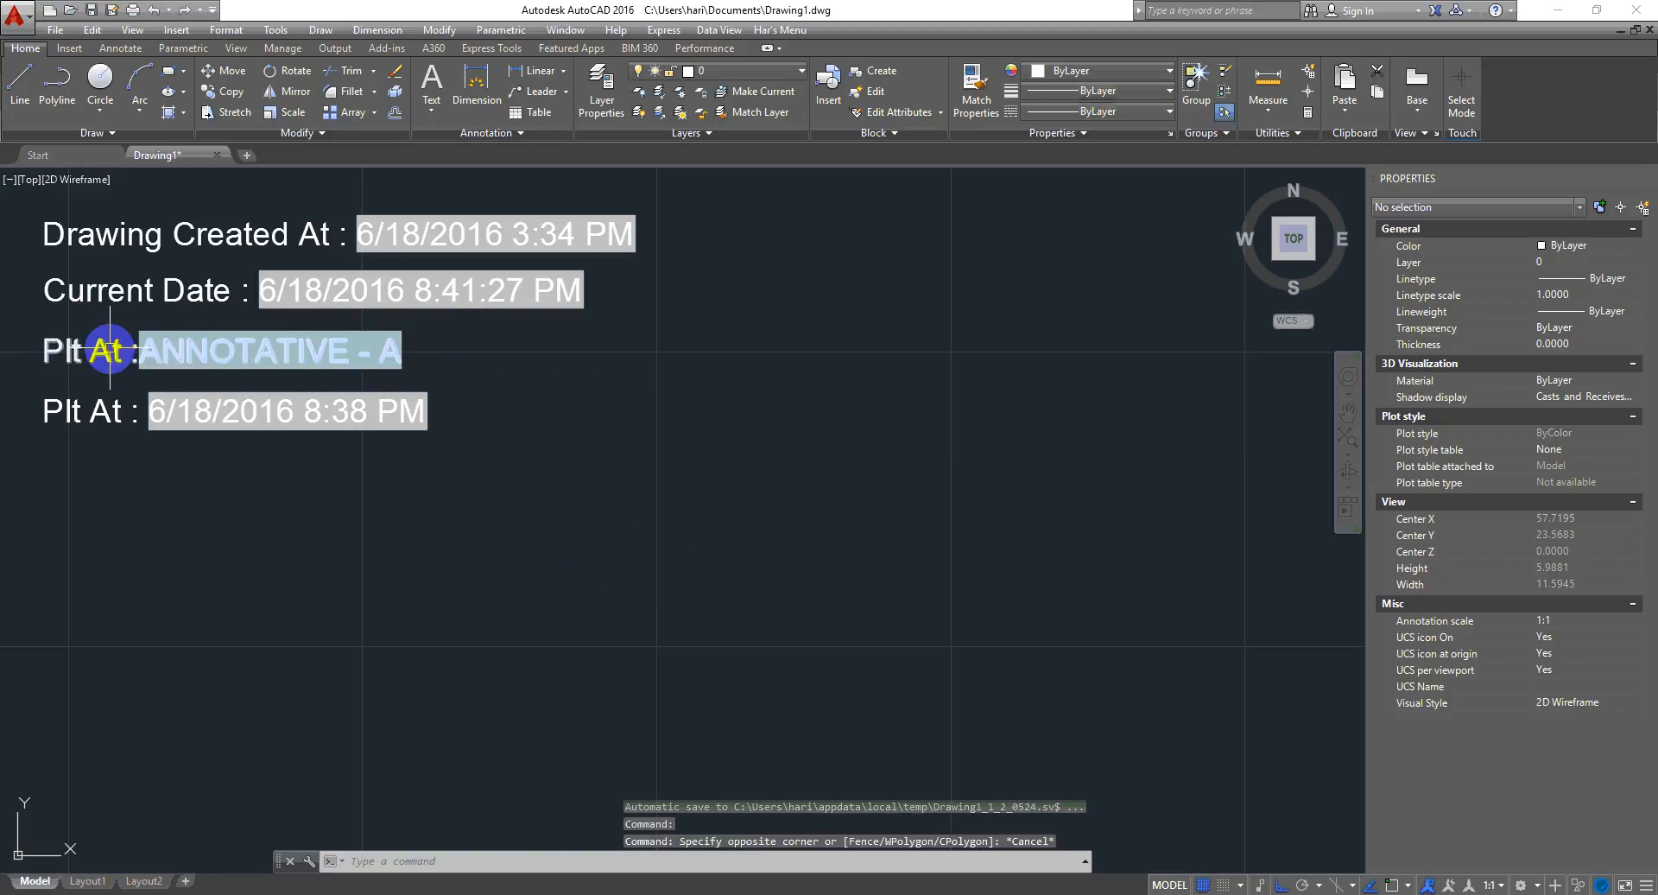
# - Reopen the field's settings and replace it with an Other category DieselExpression field using $(+, 10, 20), then leave the editor
pyautogui.doubleClick(110, 350)
pyautogui.doubleClick(284, 363)
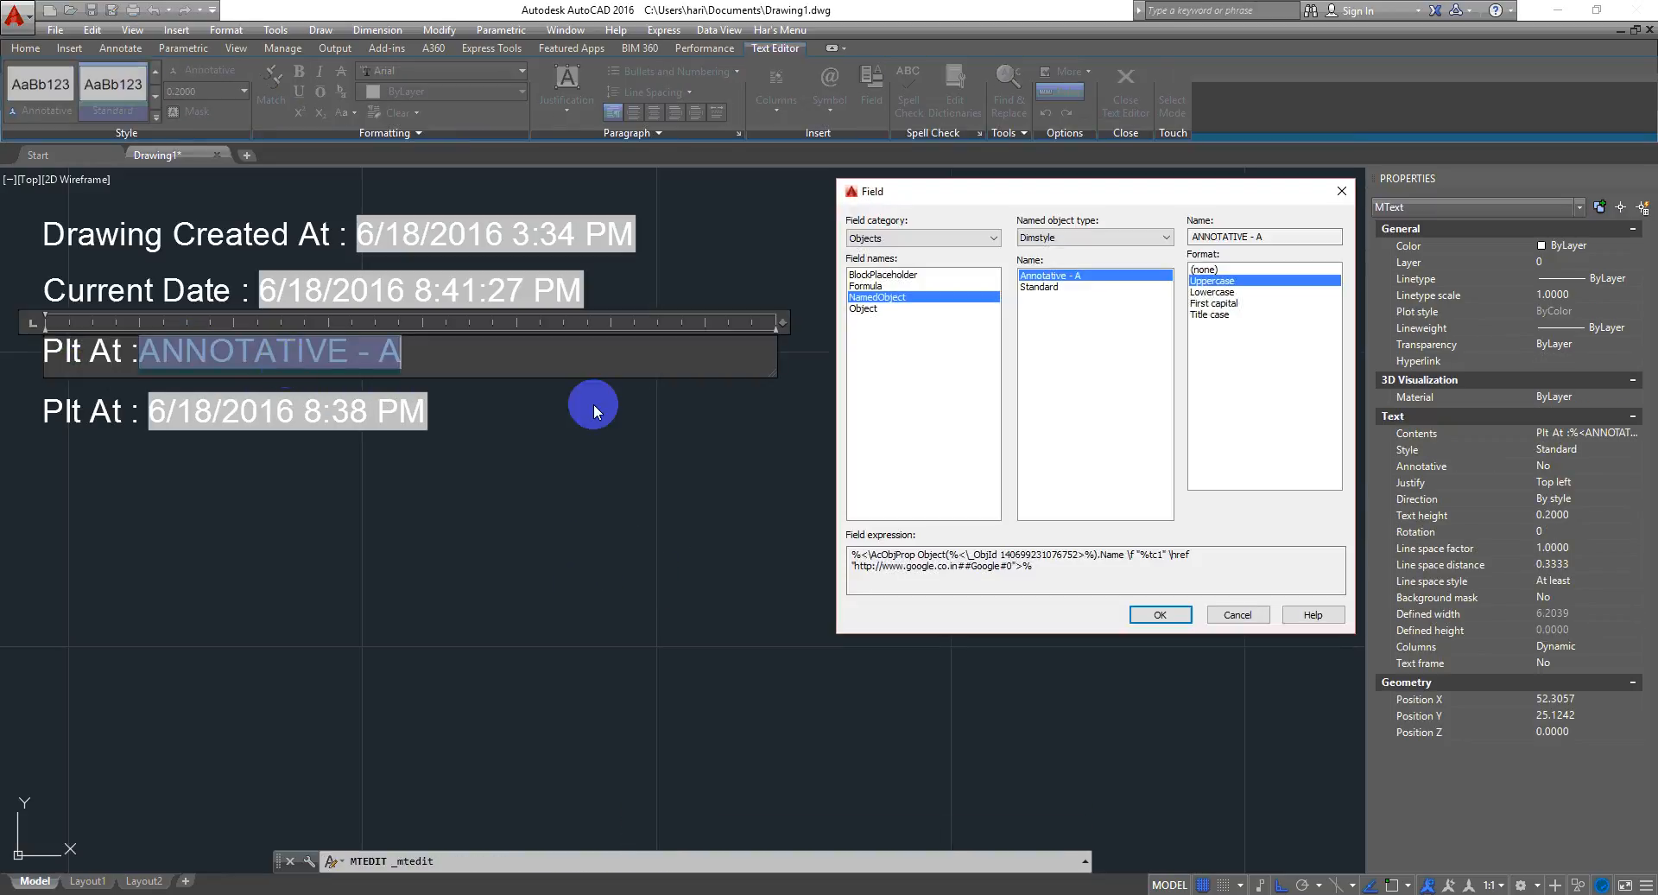
pyautogui.click(866, 309)
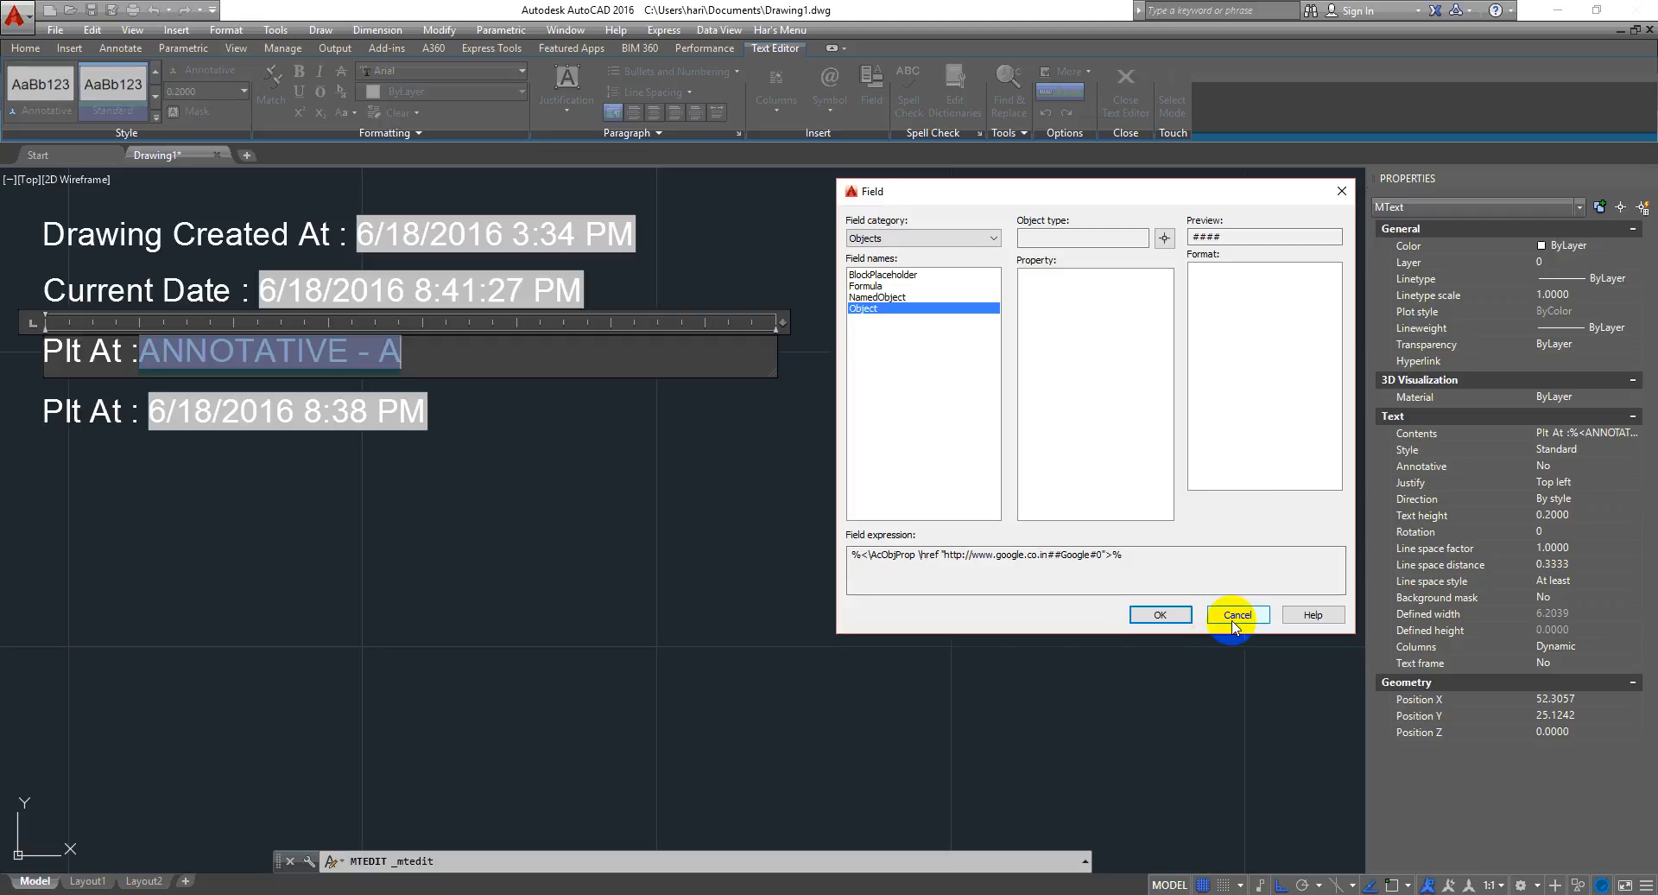
pyautogui.click(993, 237)
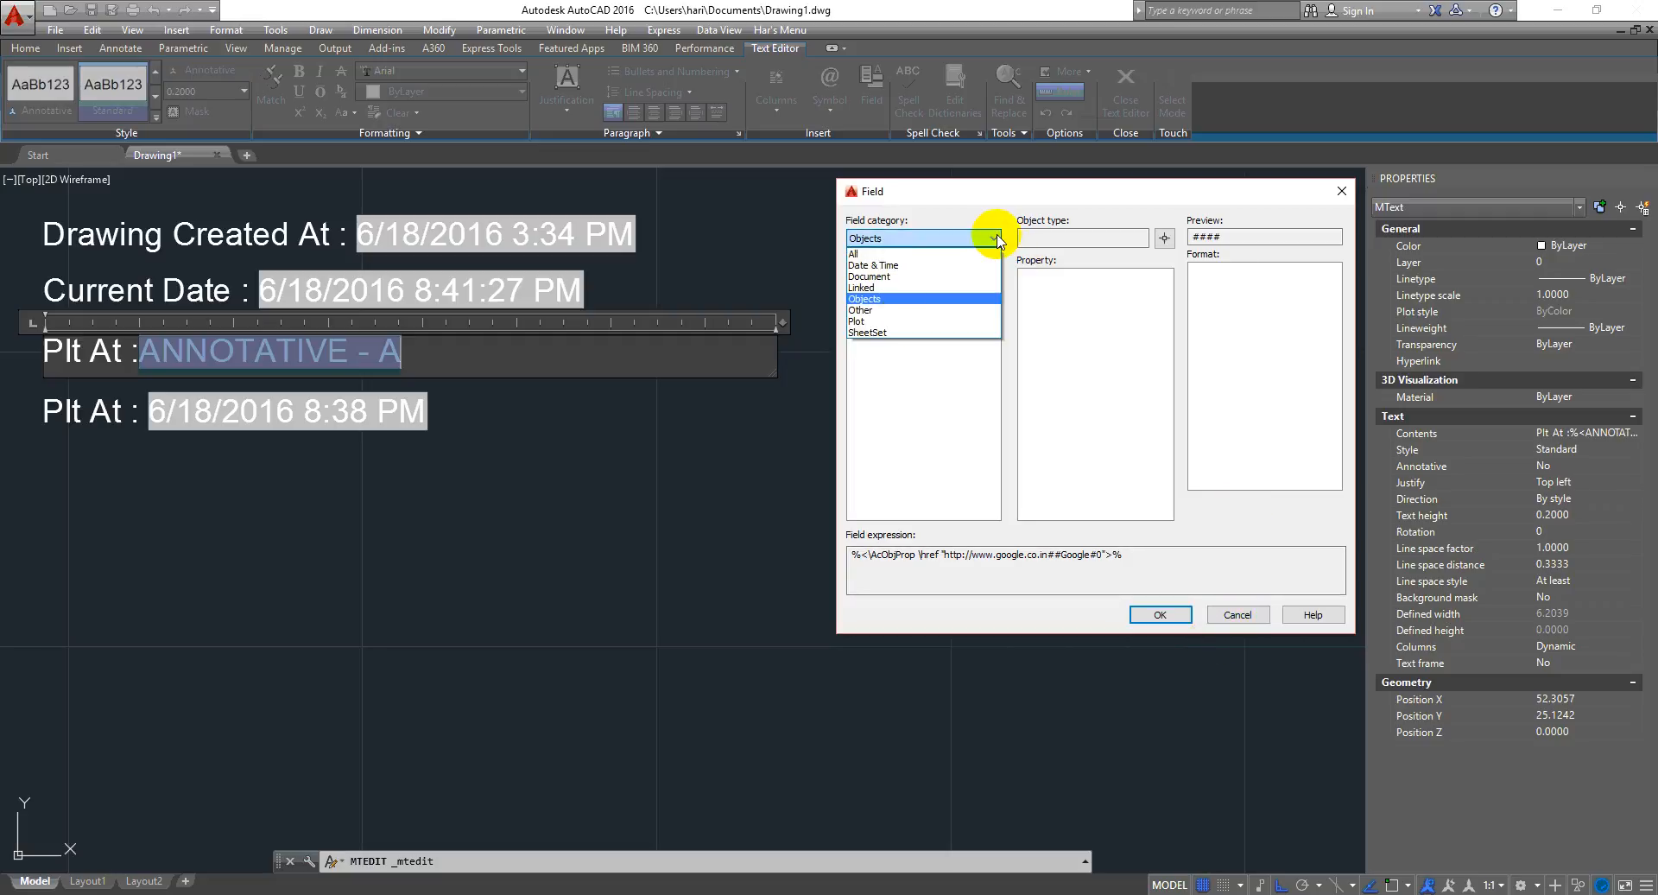
pyautogui.click(892, 313)
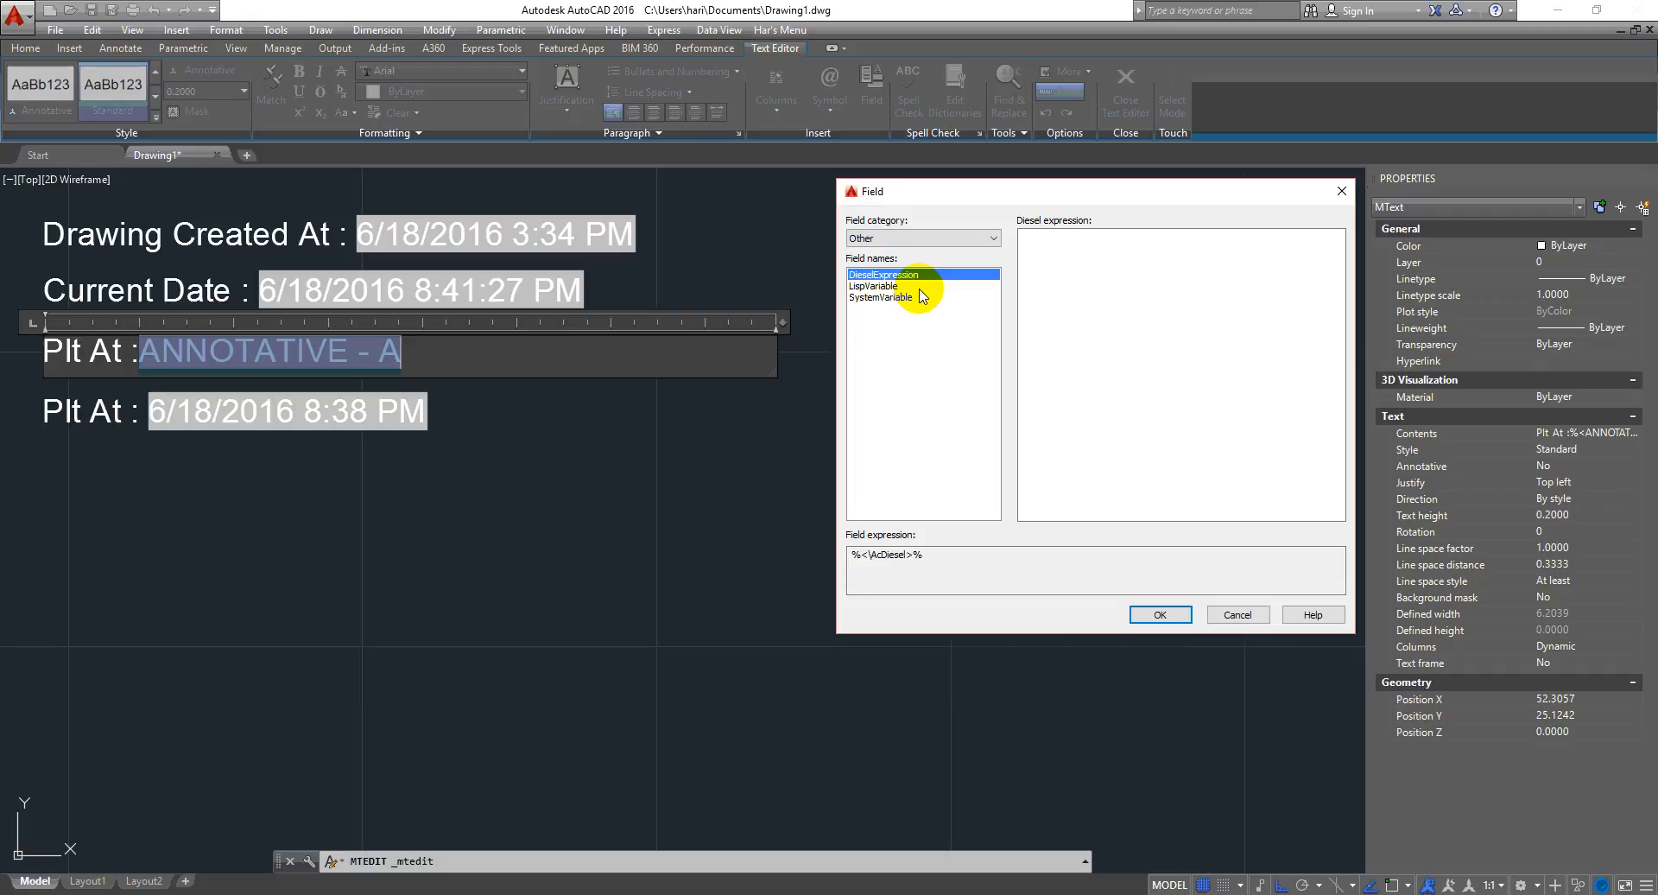
pyautogui.click(1072, 296)
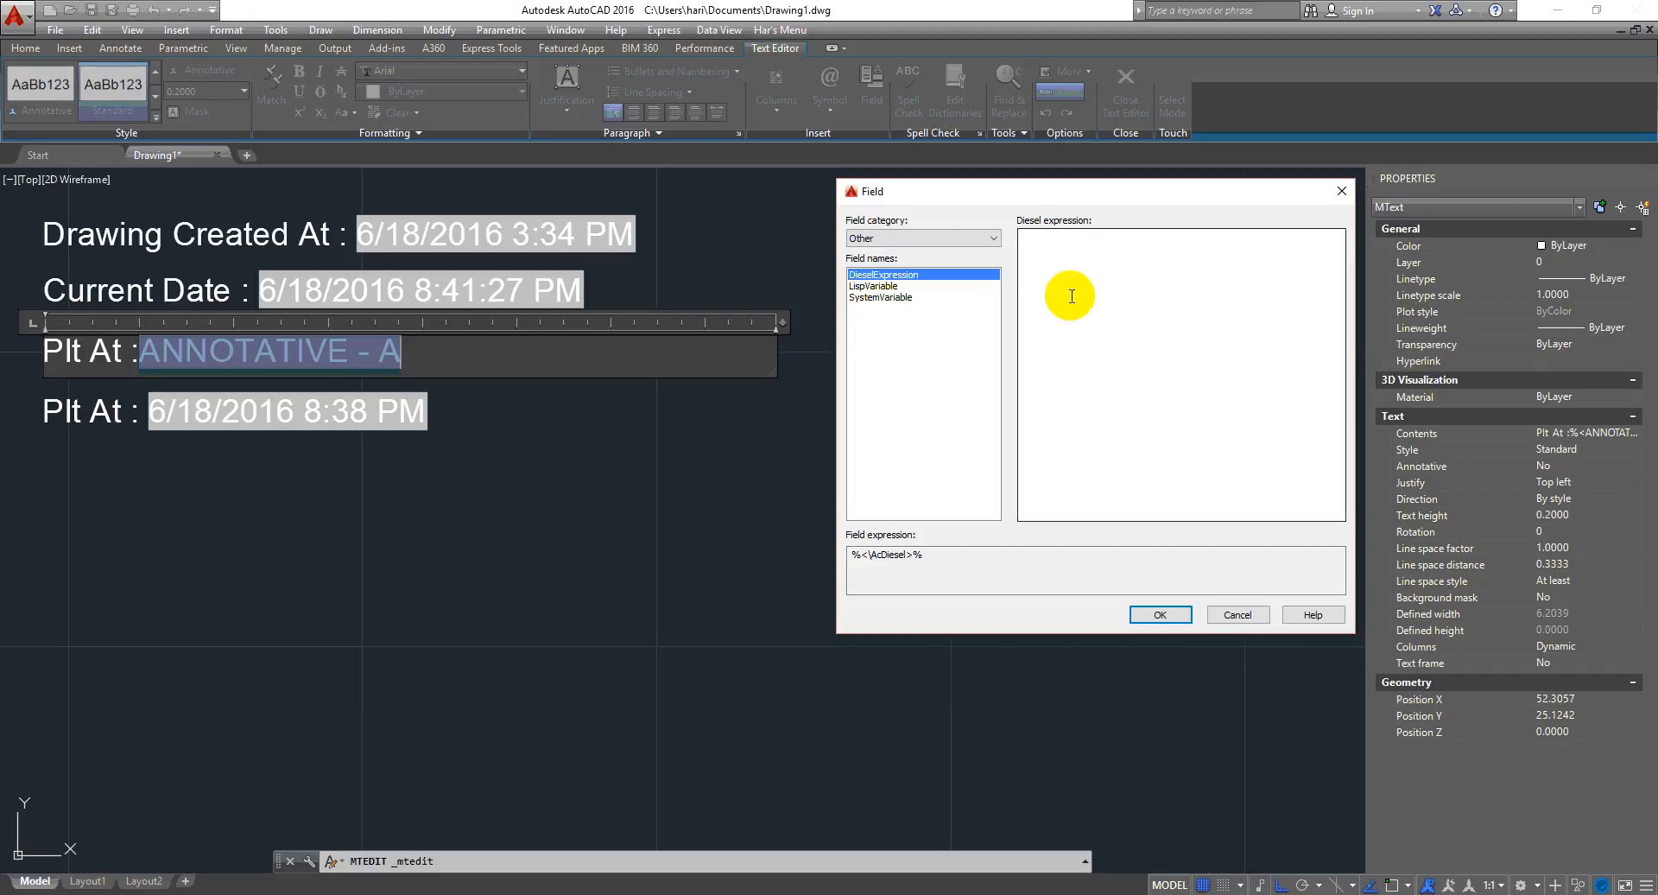
pyautogui.click(1070, 296)
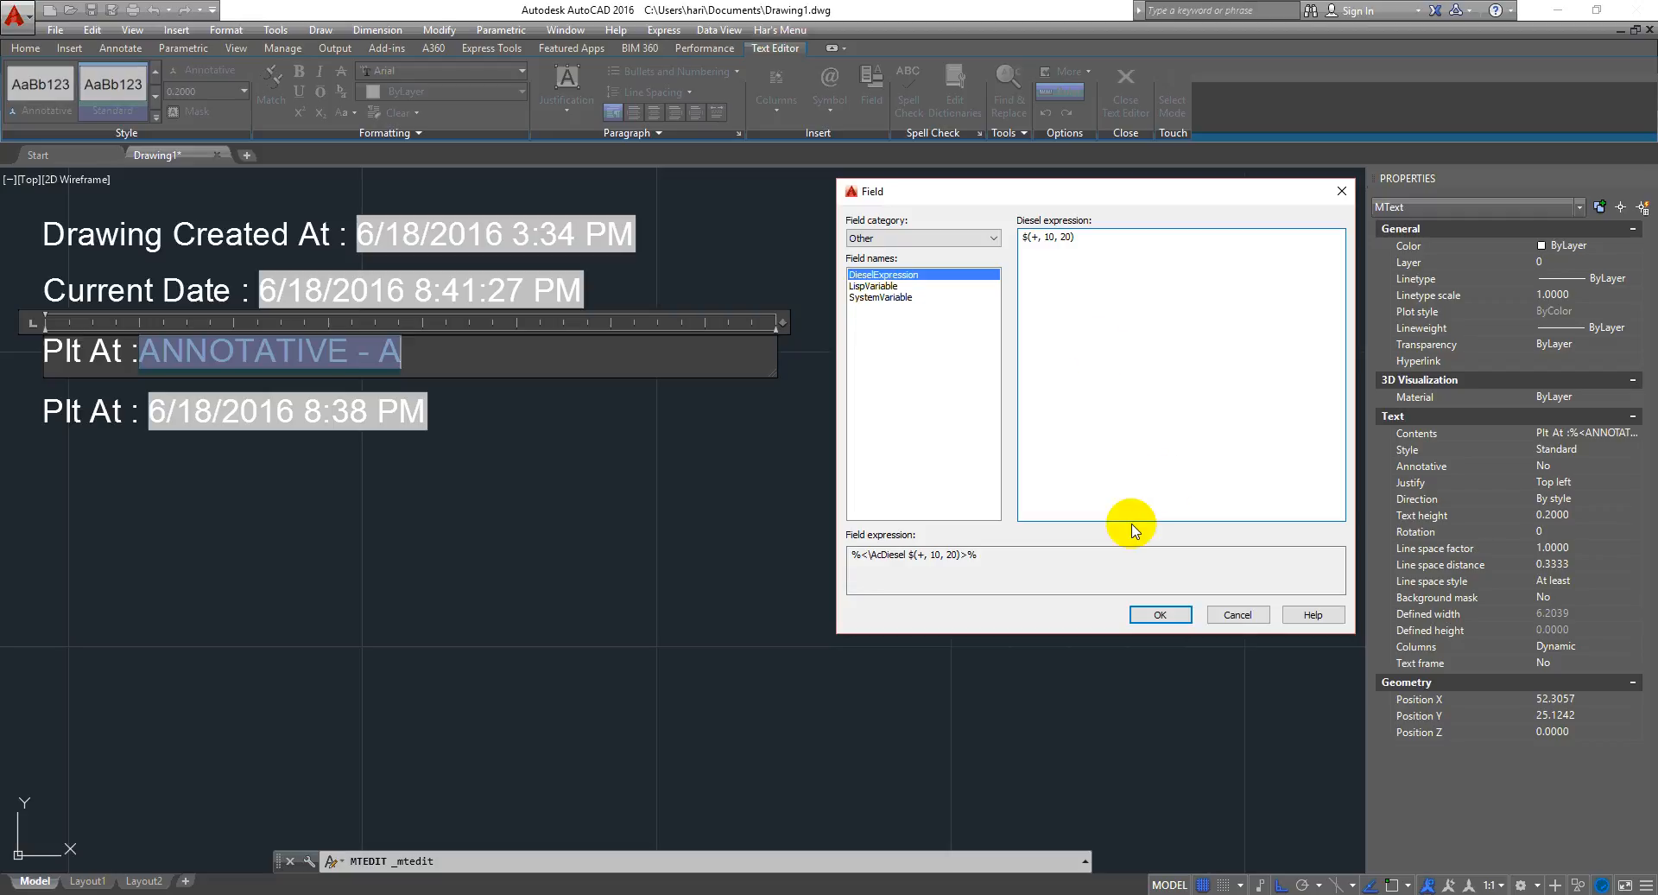
pyautogui.click(1159, 614)
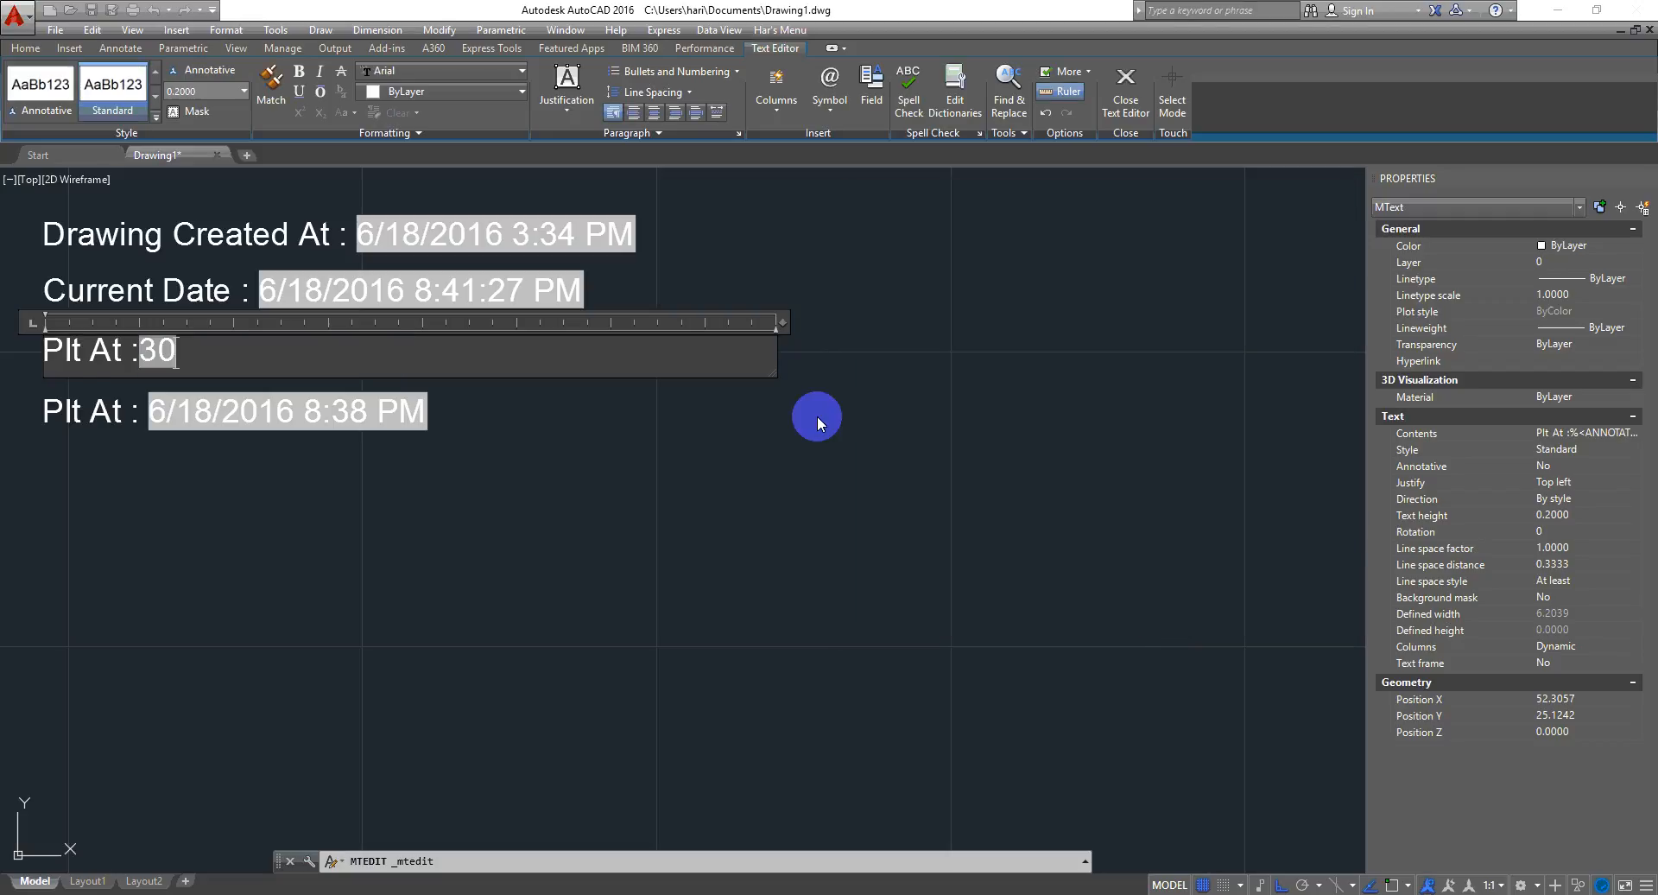
pyautogui.click(347, 497)
# - Replace the field with an Other category LispVariable field showing acattachmentpointtopright
pyautogui.scroll(4, 222, 359)
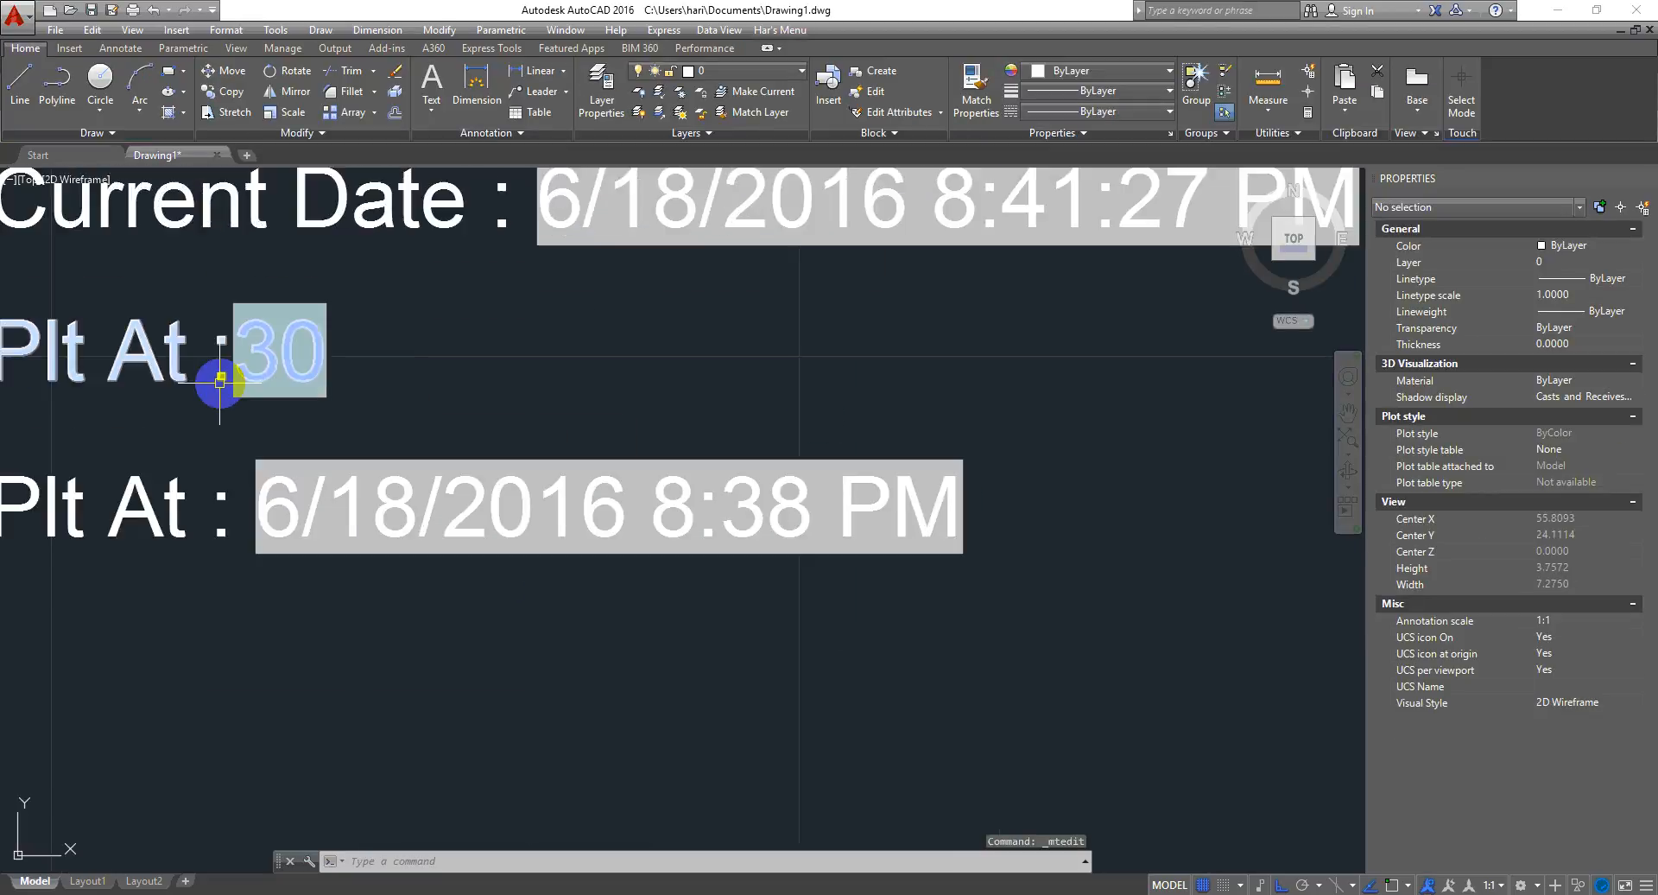
pyautogui.scroll(-2, 318, 363)
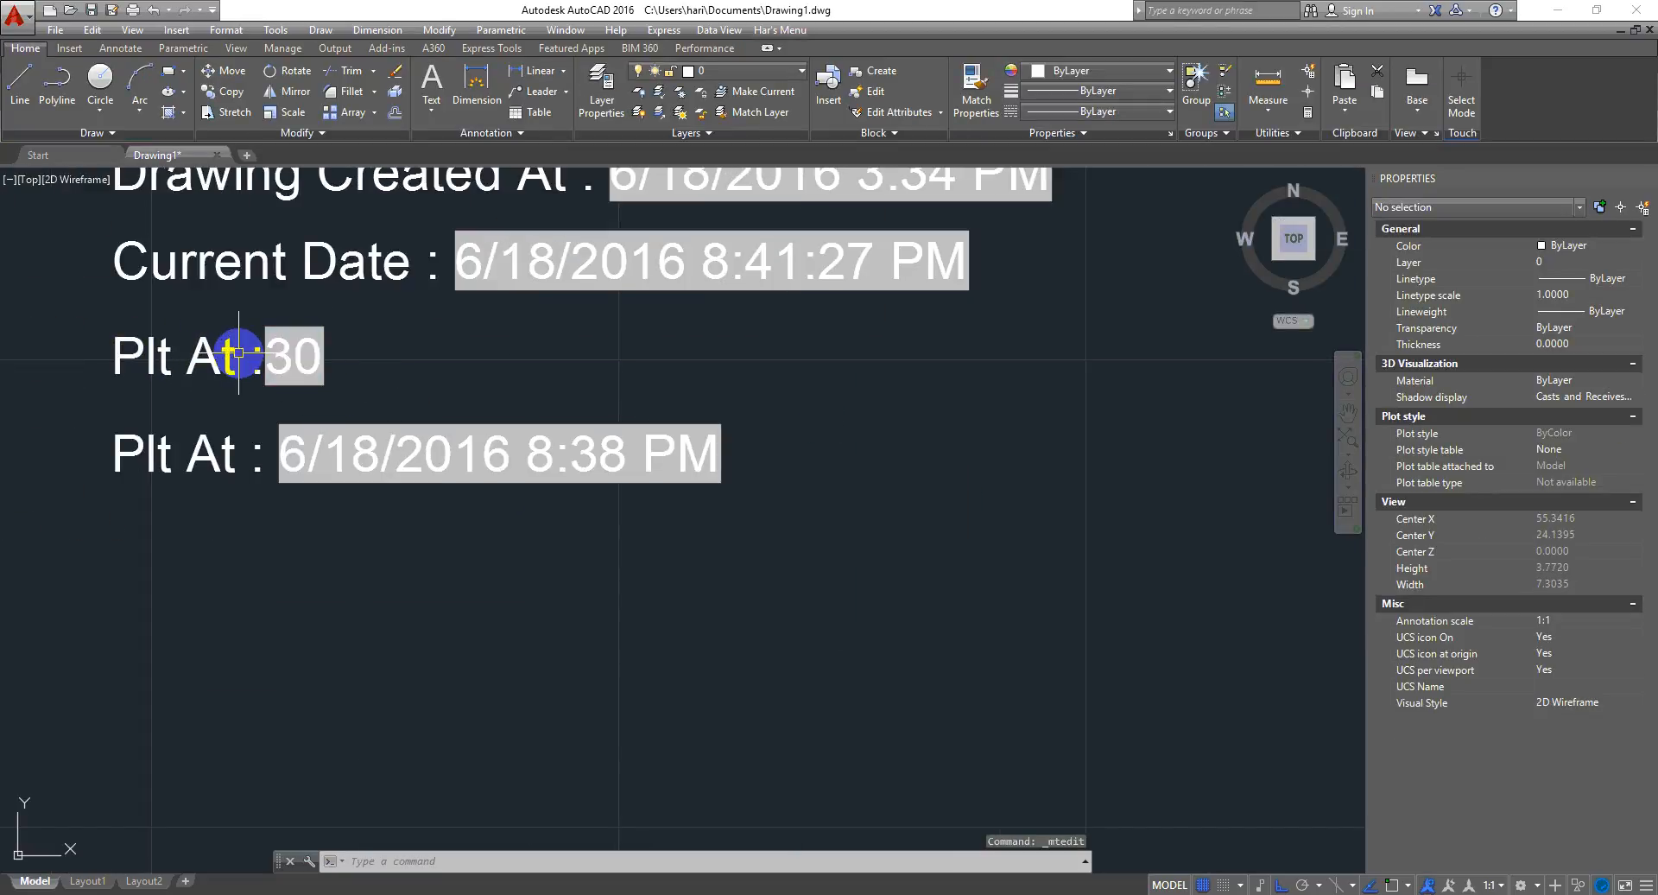
pyautogui.doubleClick(300, 361)
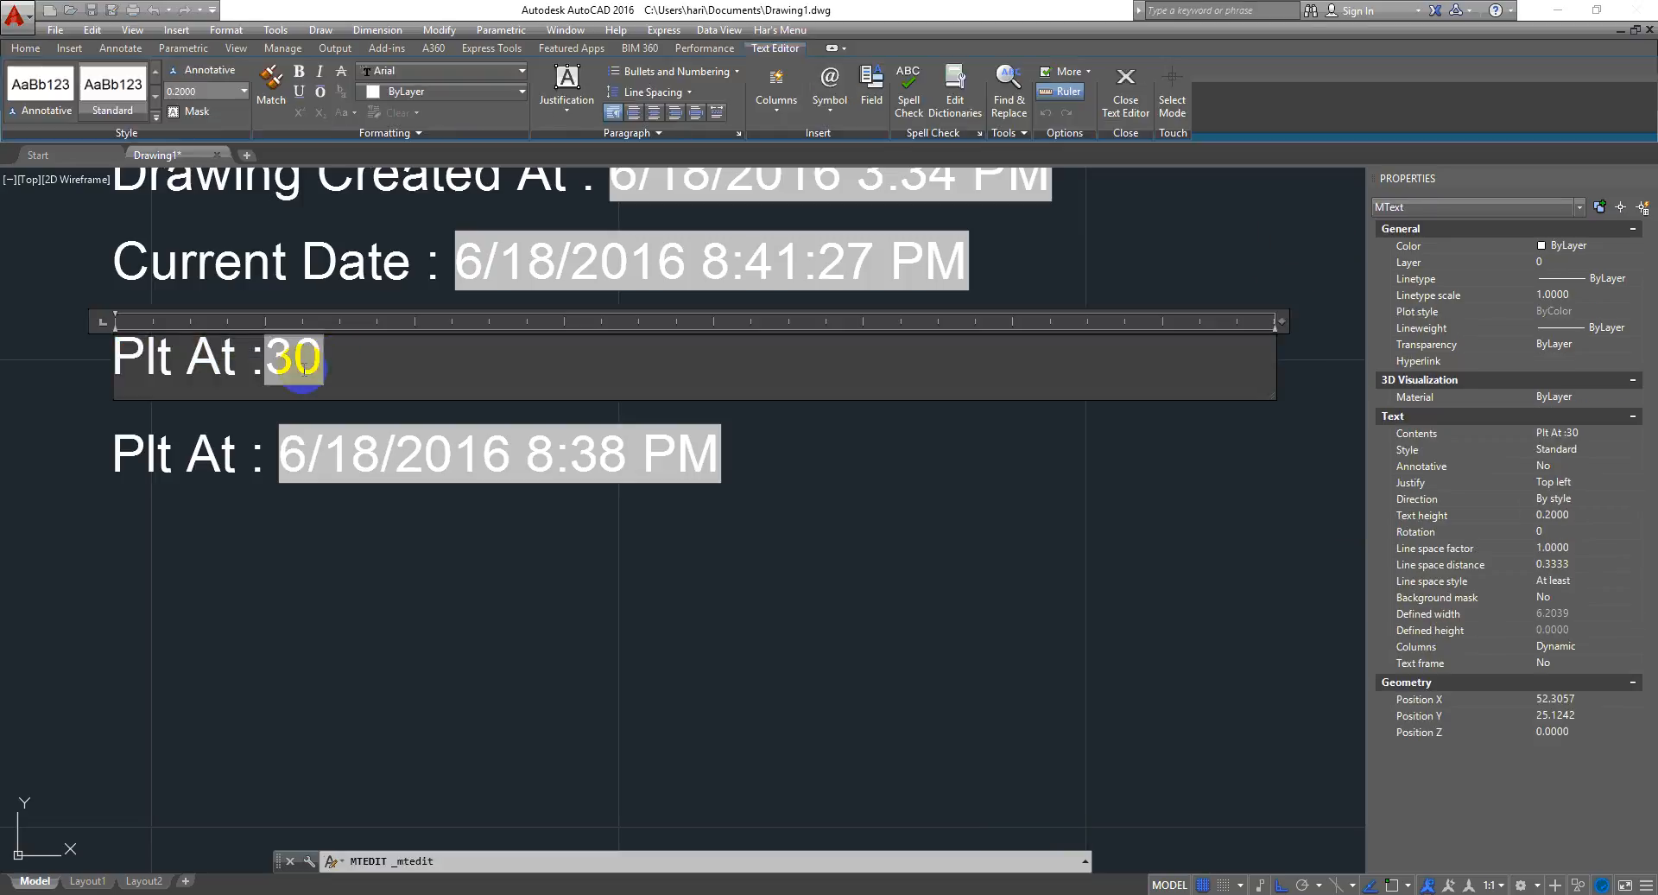
pyautogui.doubleClick(296, 358)
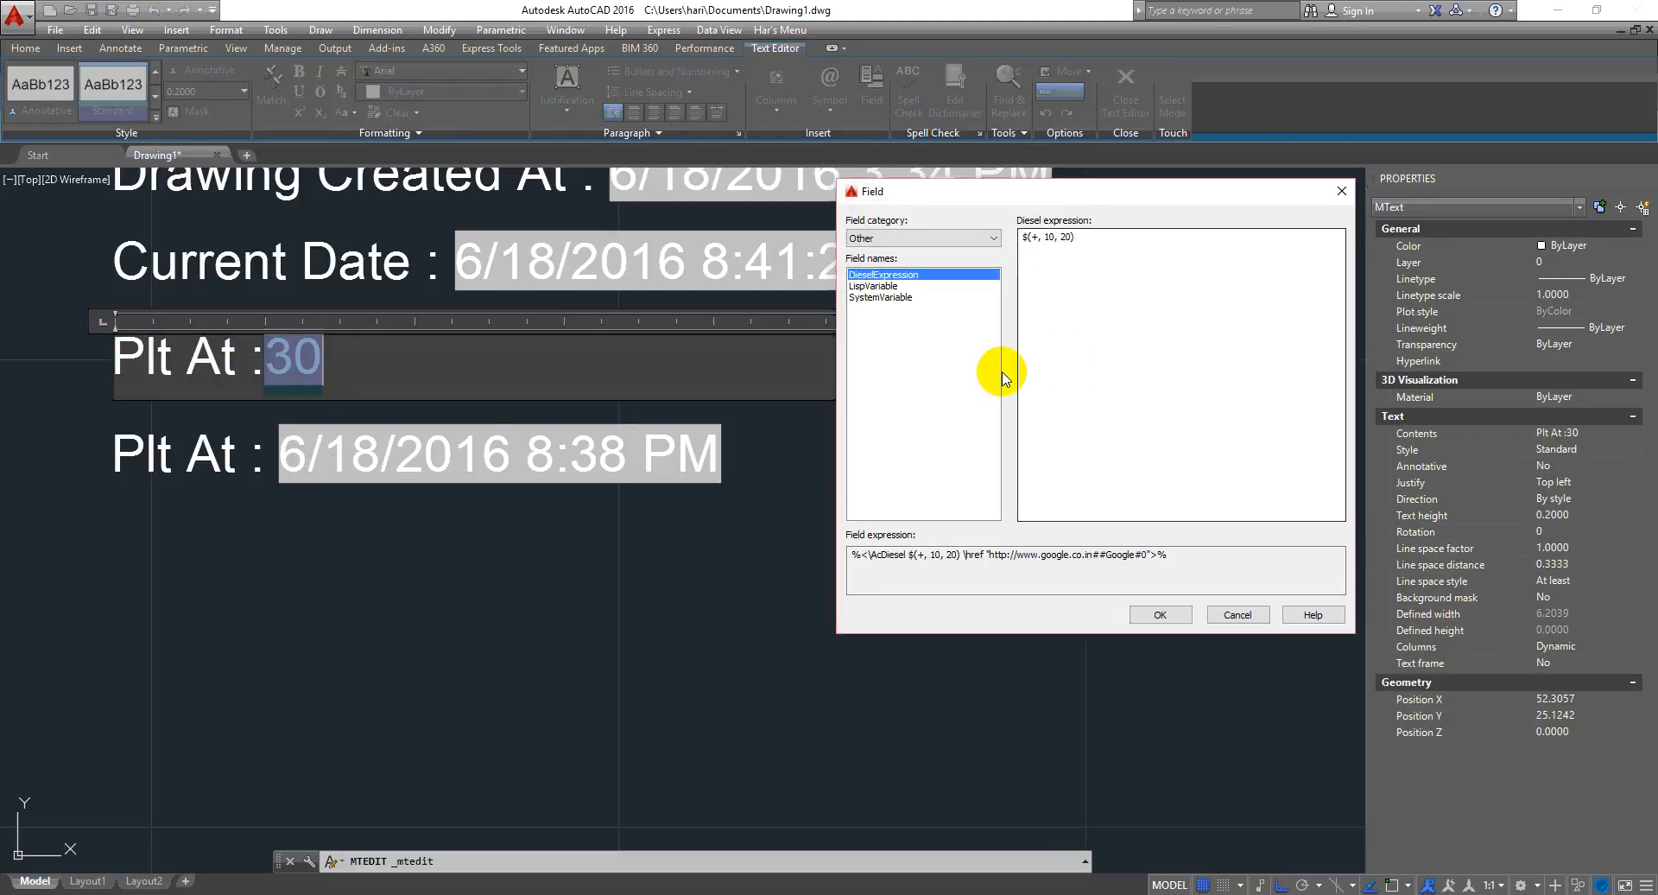
pyautogui.click(890, 286)
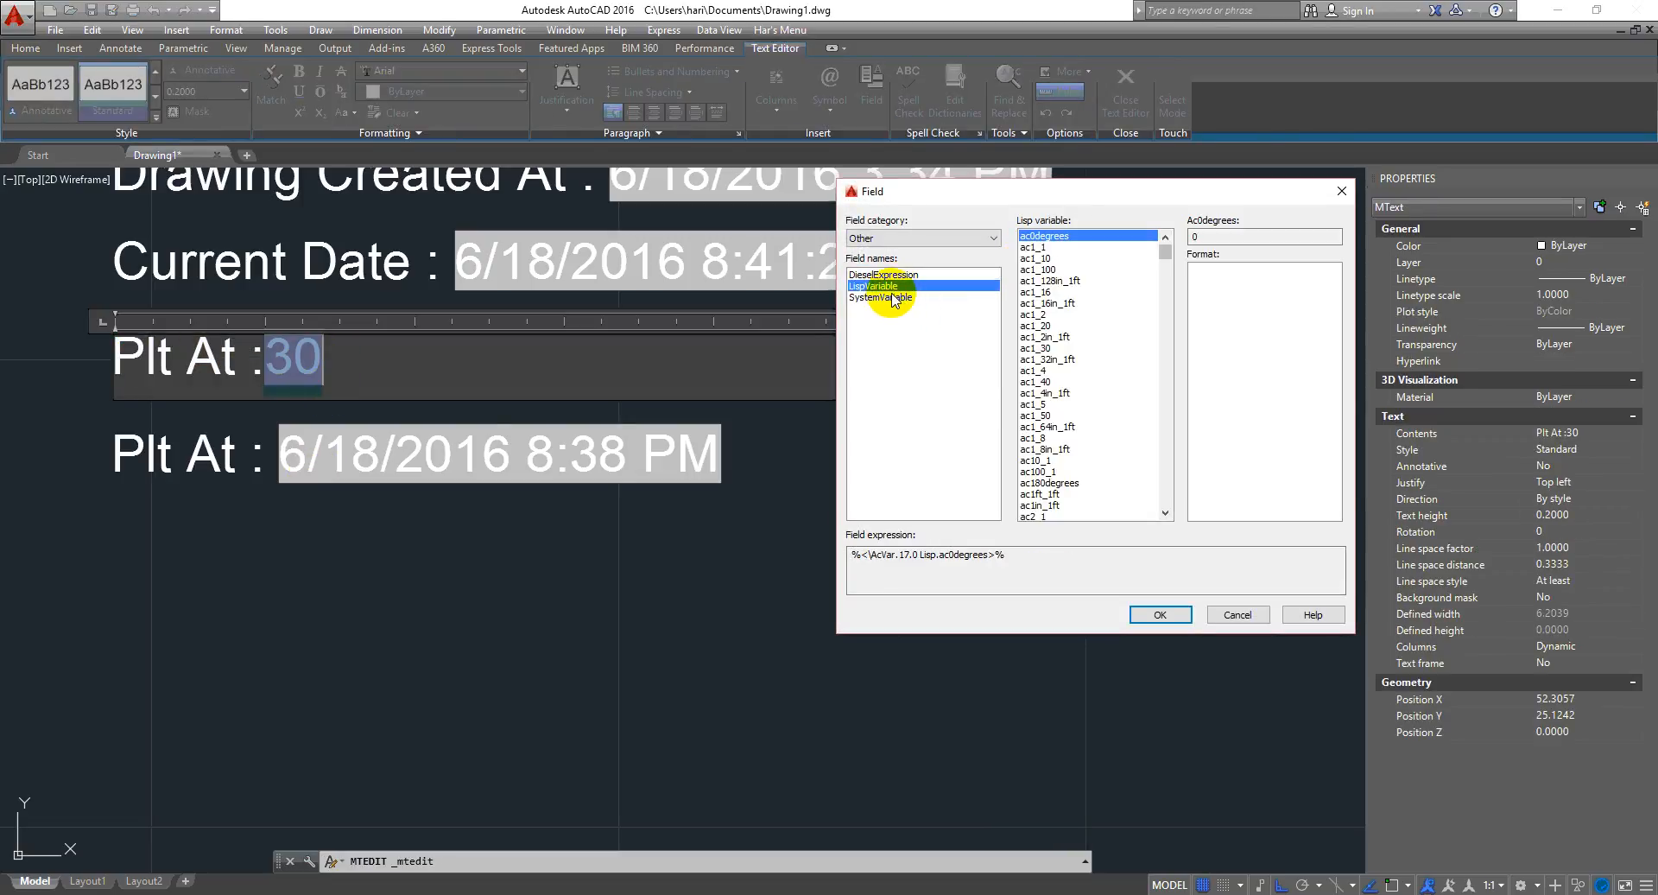
pyautogui.moveTo(1173, 259); pyautogui.dragTo(1165, 291)
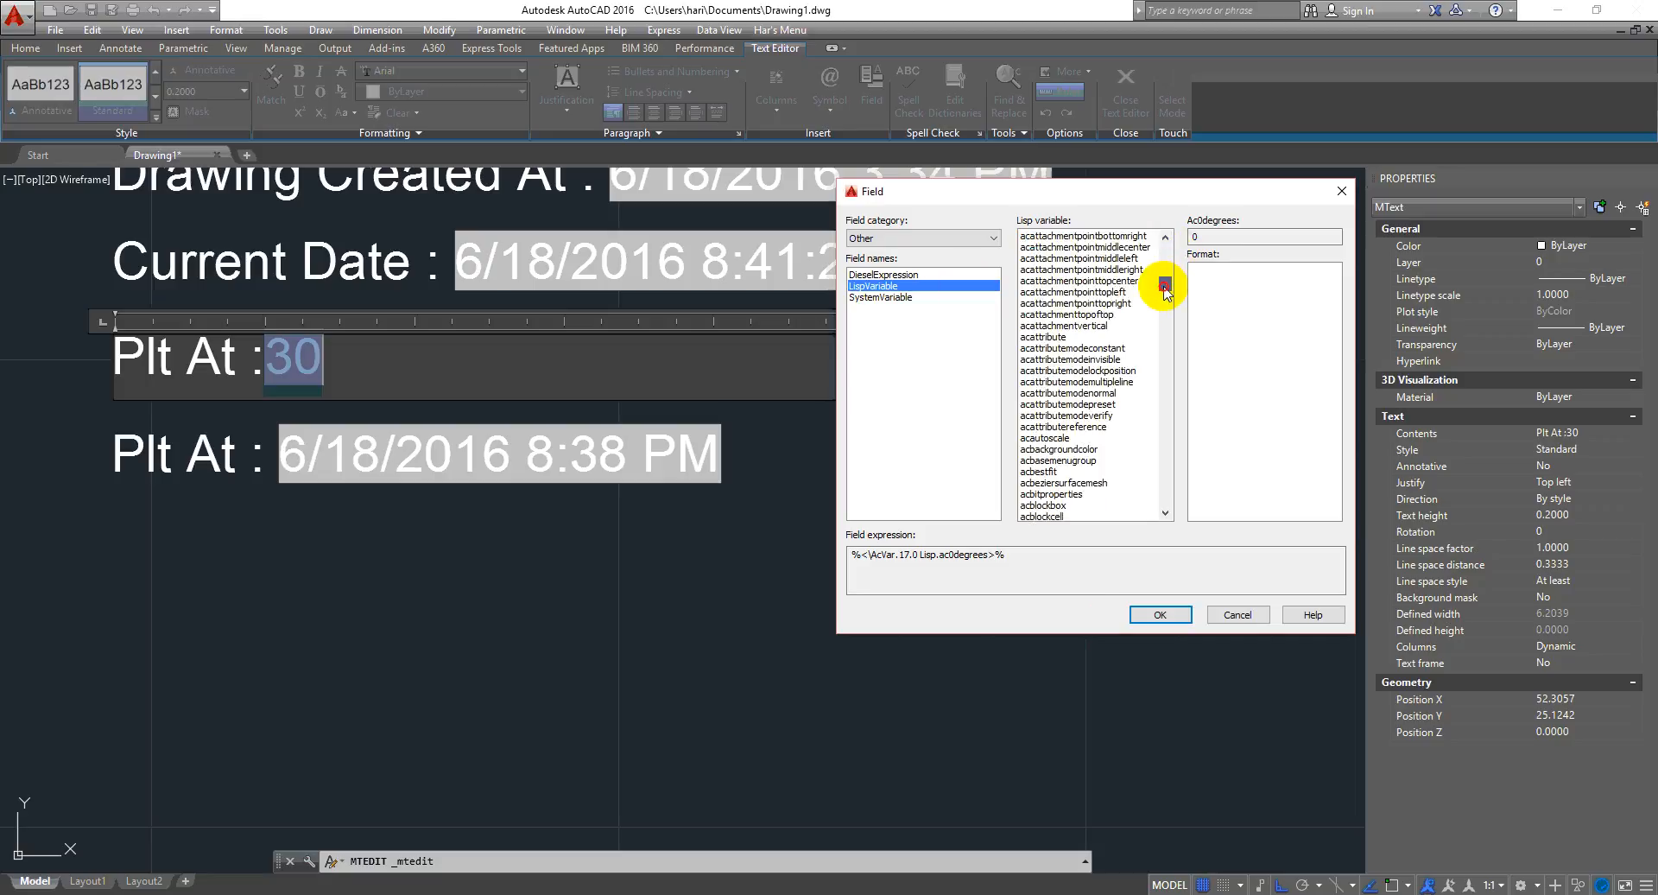
pyautogui.click(1119, 304)
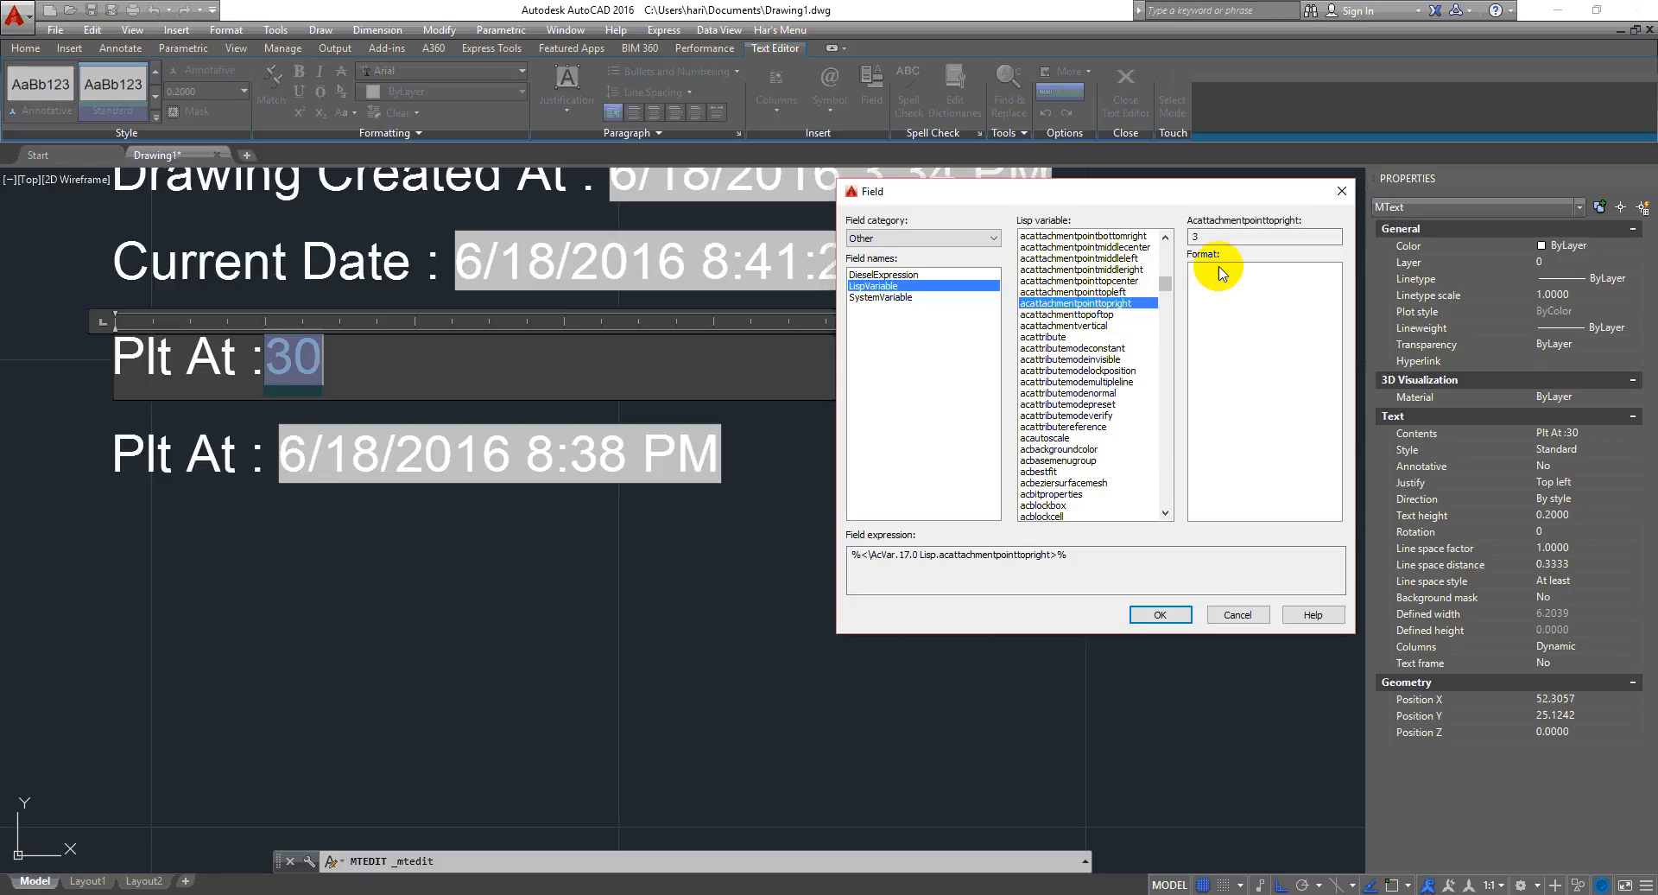
pyautogui.doubleClick(1215, 235)
pyautogui.moveTo(1136, 241); pyautogui.dragTo(1241, 236)
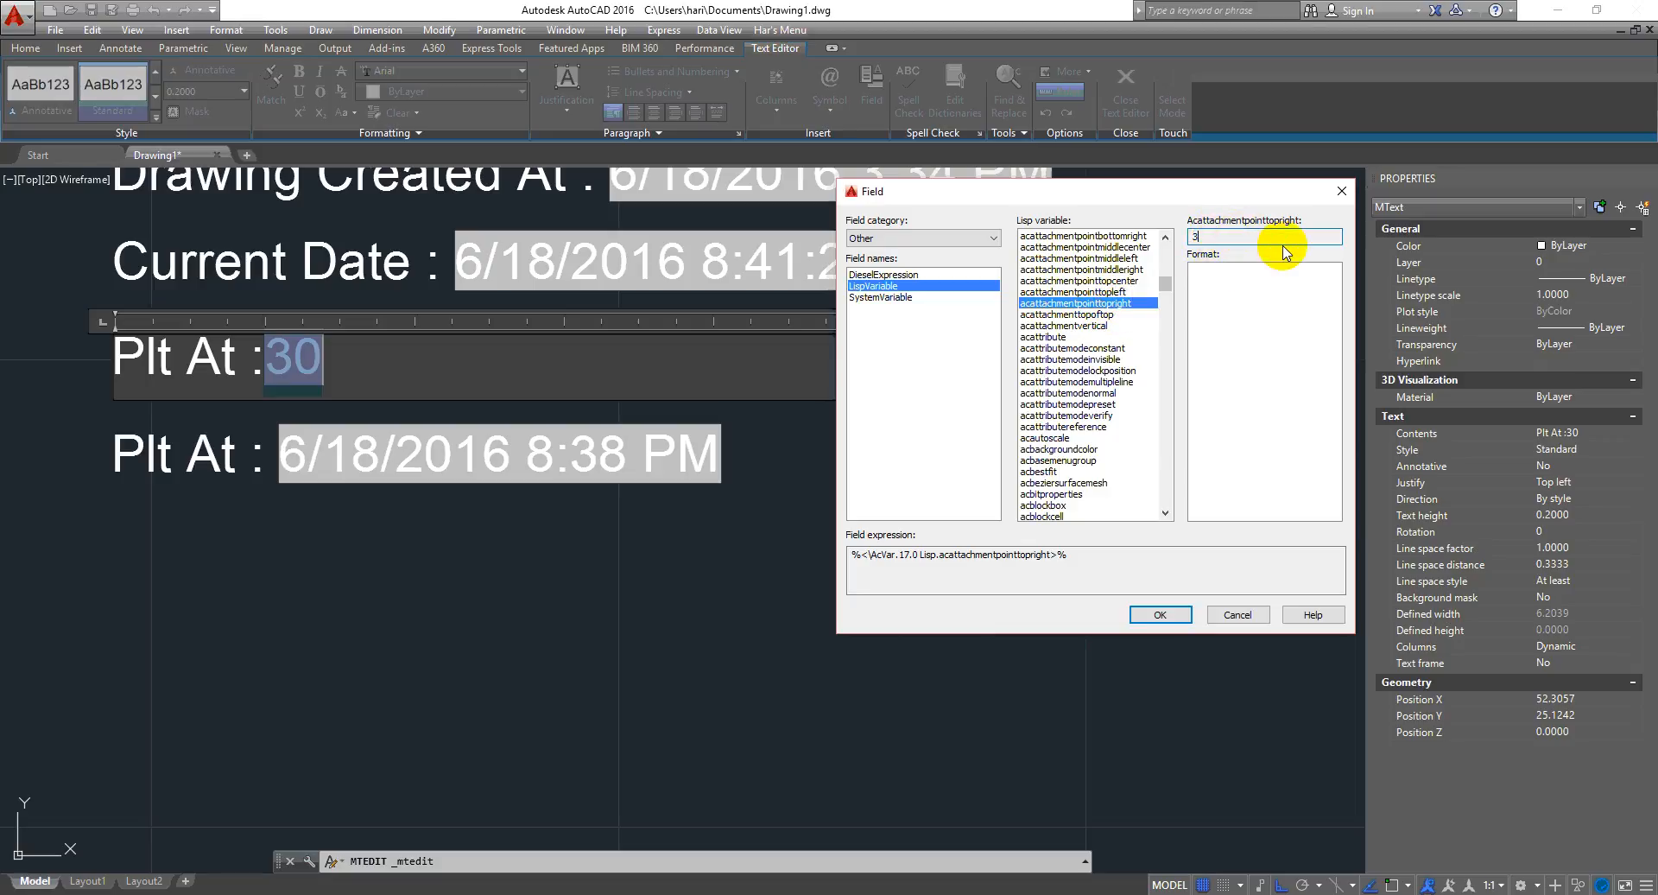
pyautogui.click(1155, 615)
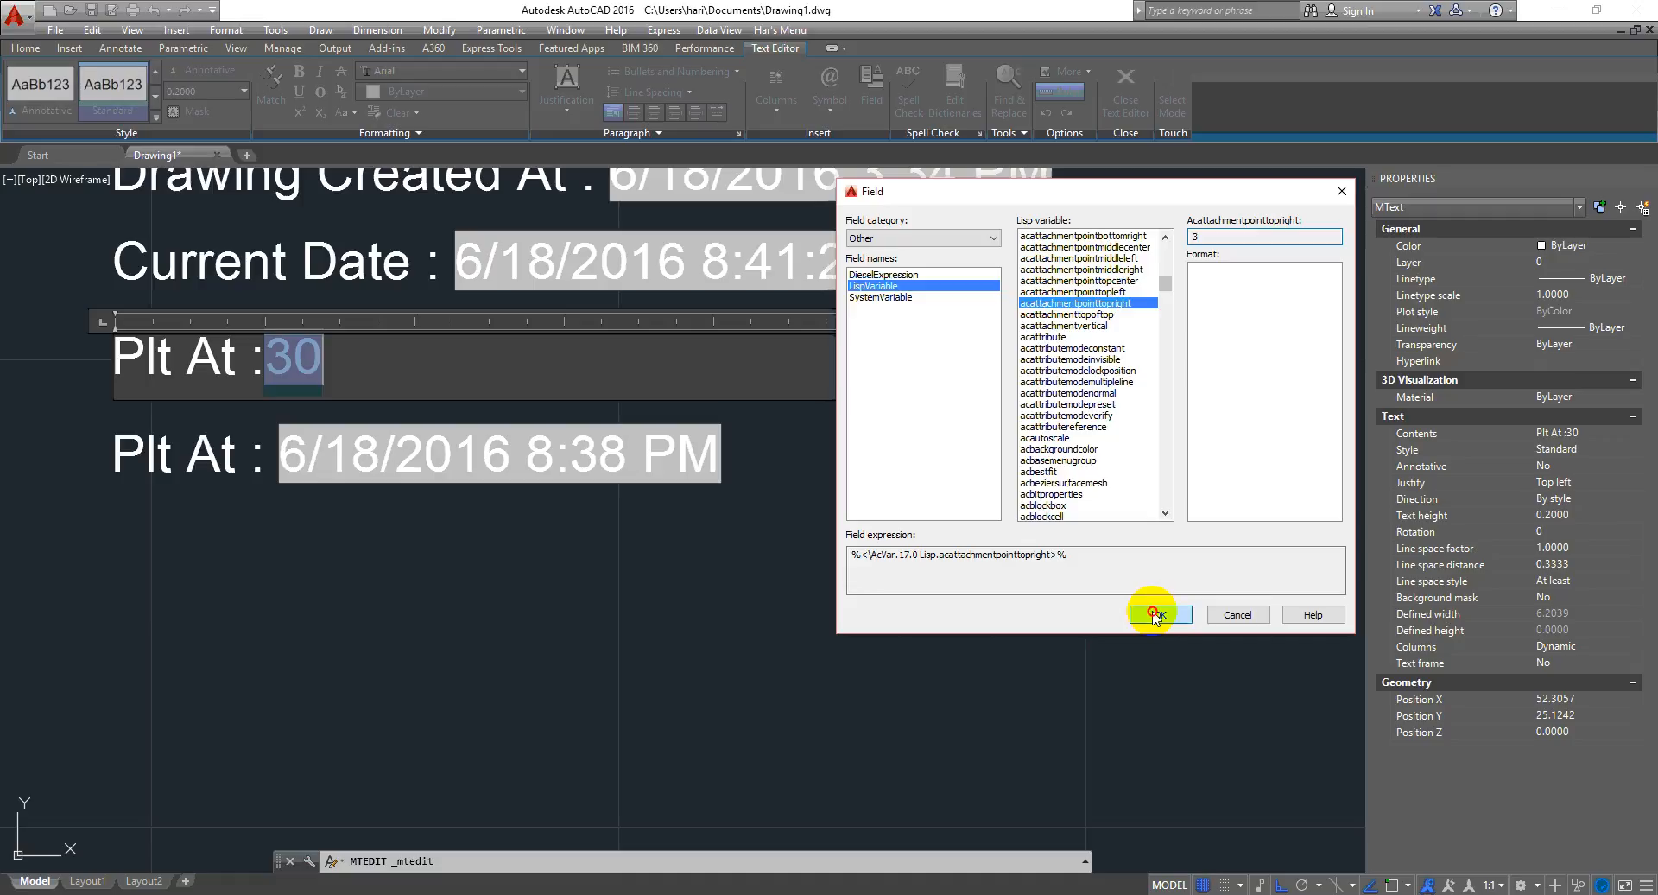
# - Change the field to the SystemVariable field aecvcompareoldcolor and leave the text editor
pyautogui.doubleClick(283, 355)
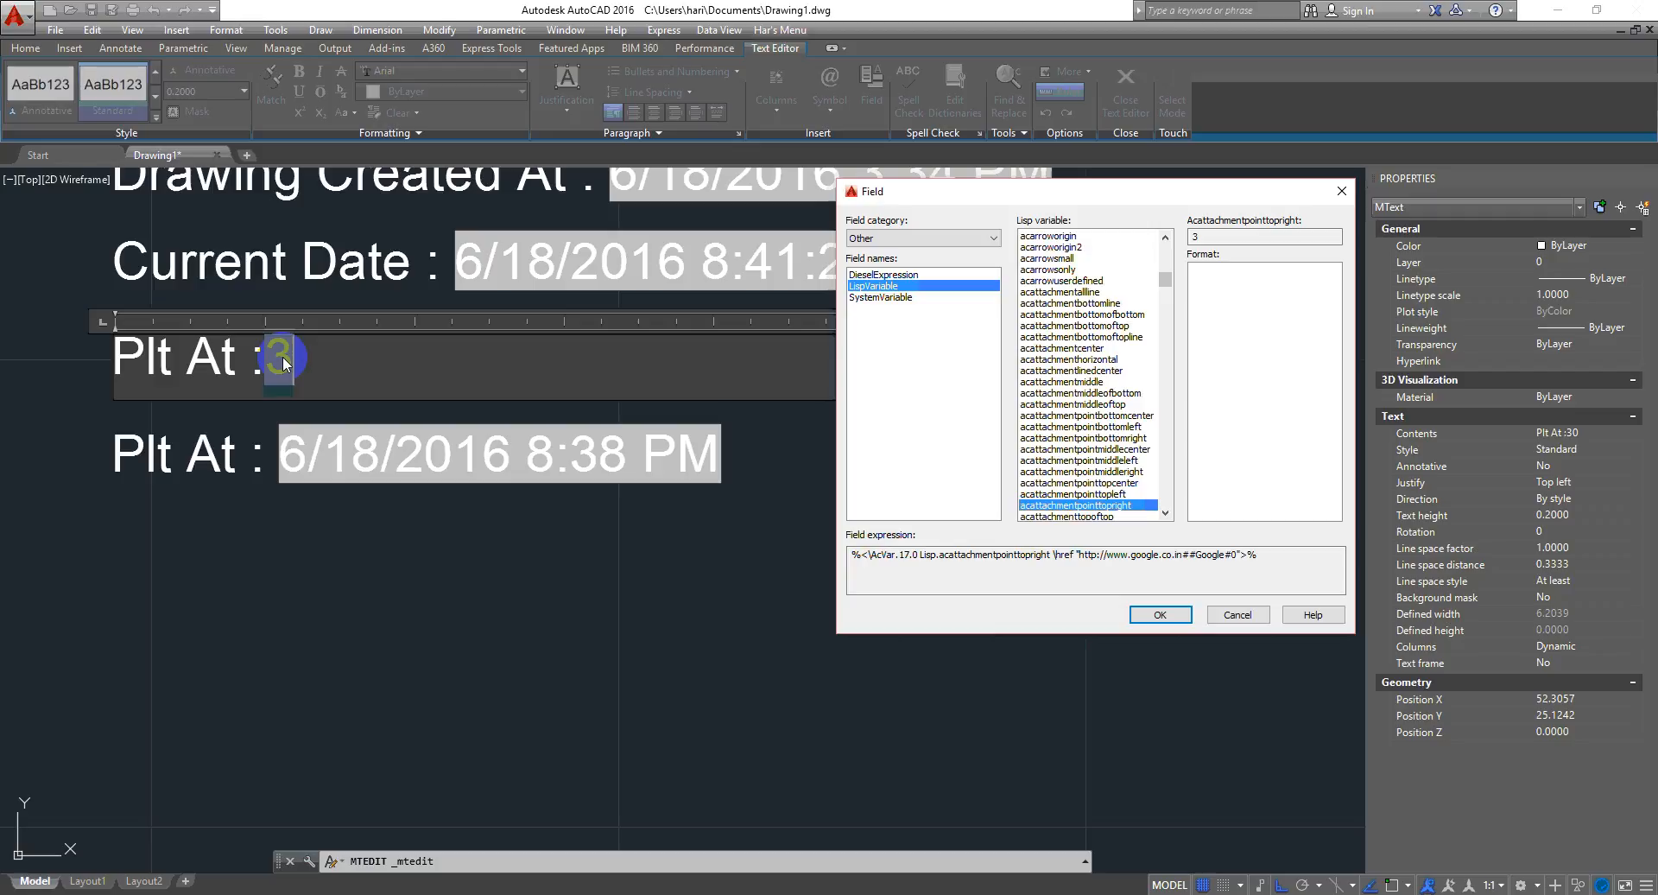
pyautogui.click(898, 297)
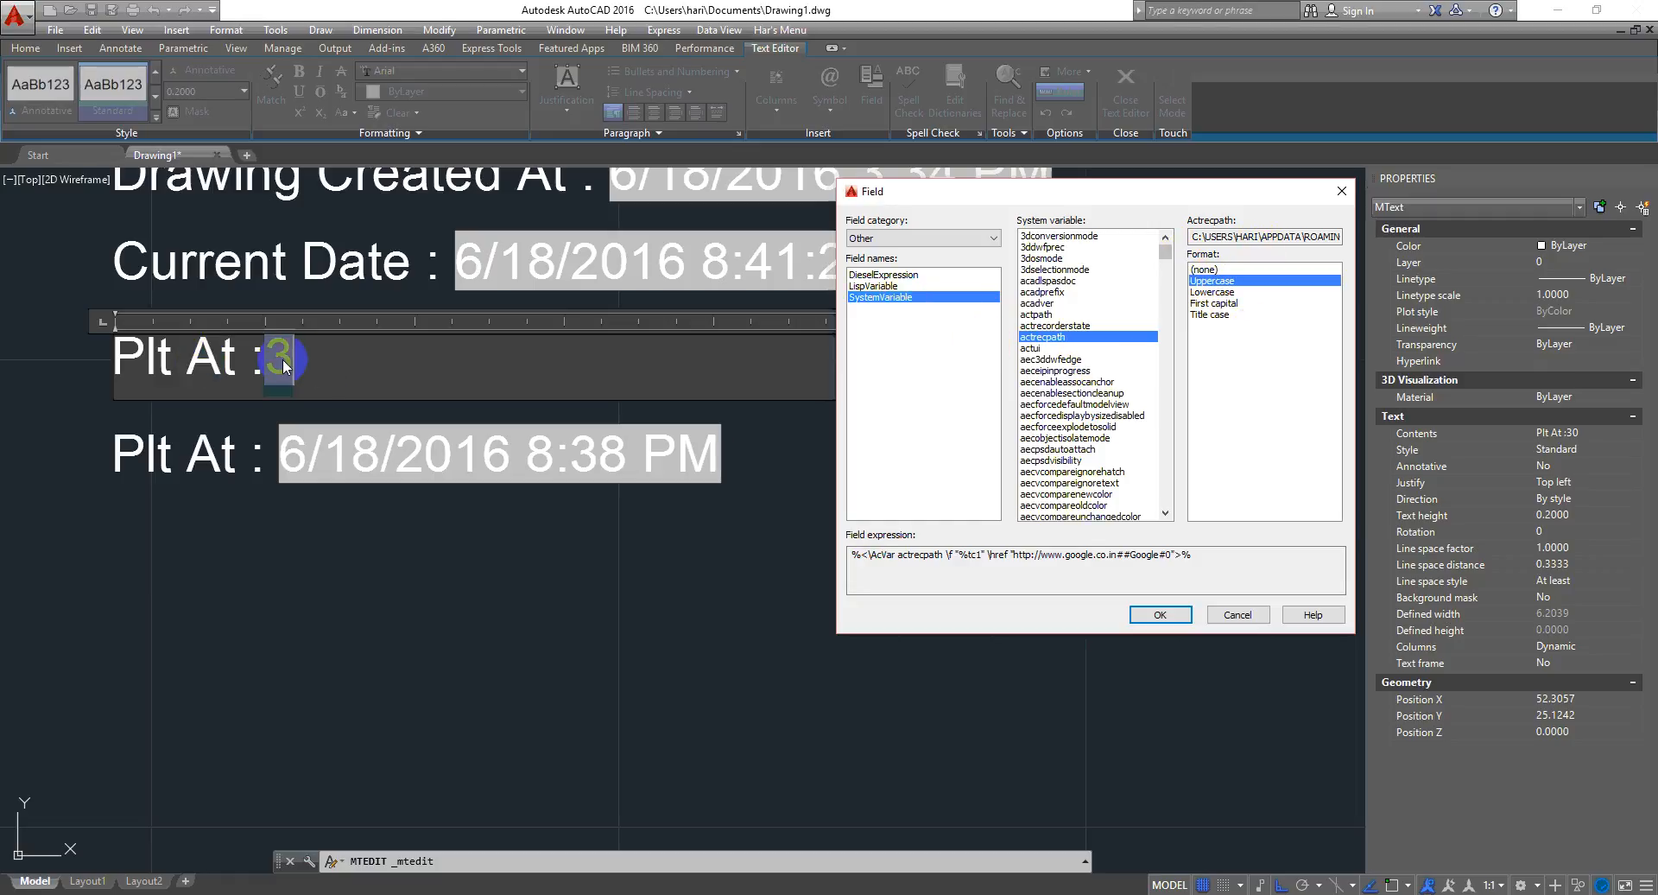
pyautogui.click(1073, 395)
pyautogui.click(1070, 370)
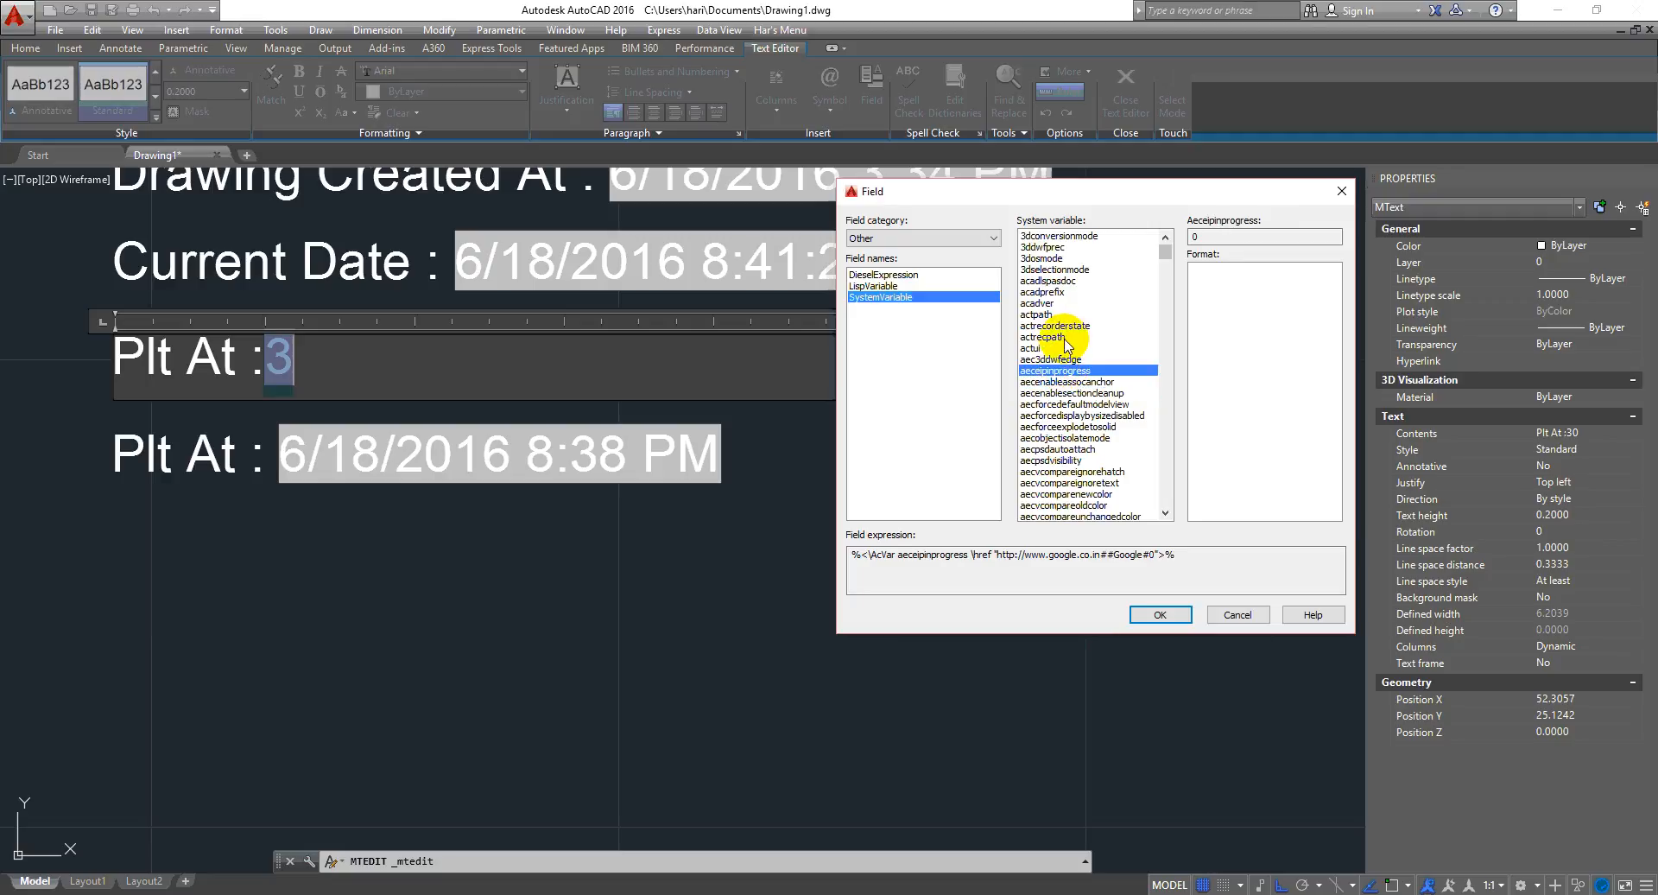
pyautogui.scroll(-2, 1074, 337)
pyautogui.scroll(-2, 1073, 337)
pyautogui.click(1071, 390)
pyautogui.click(1043, 427)
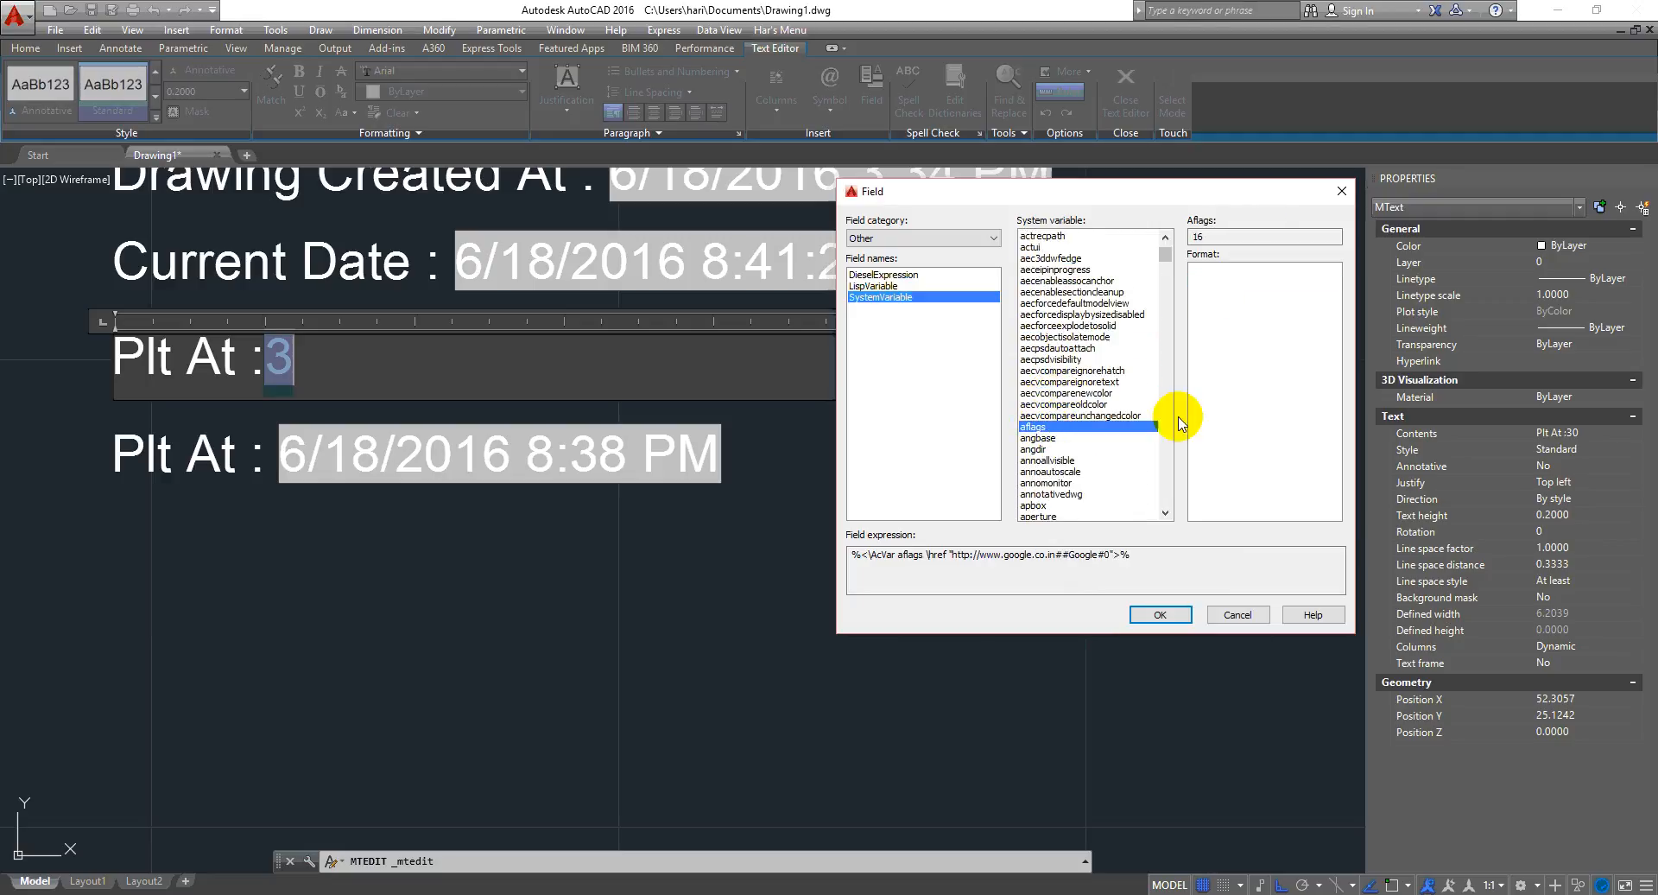
pyautogui.click(1109, 462)
pyautogui.click(1089, 370)
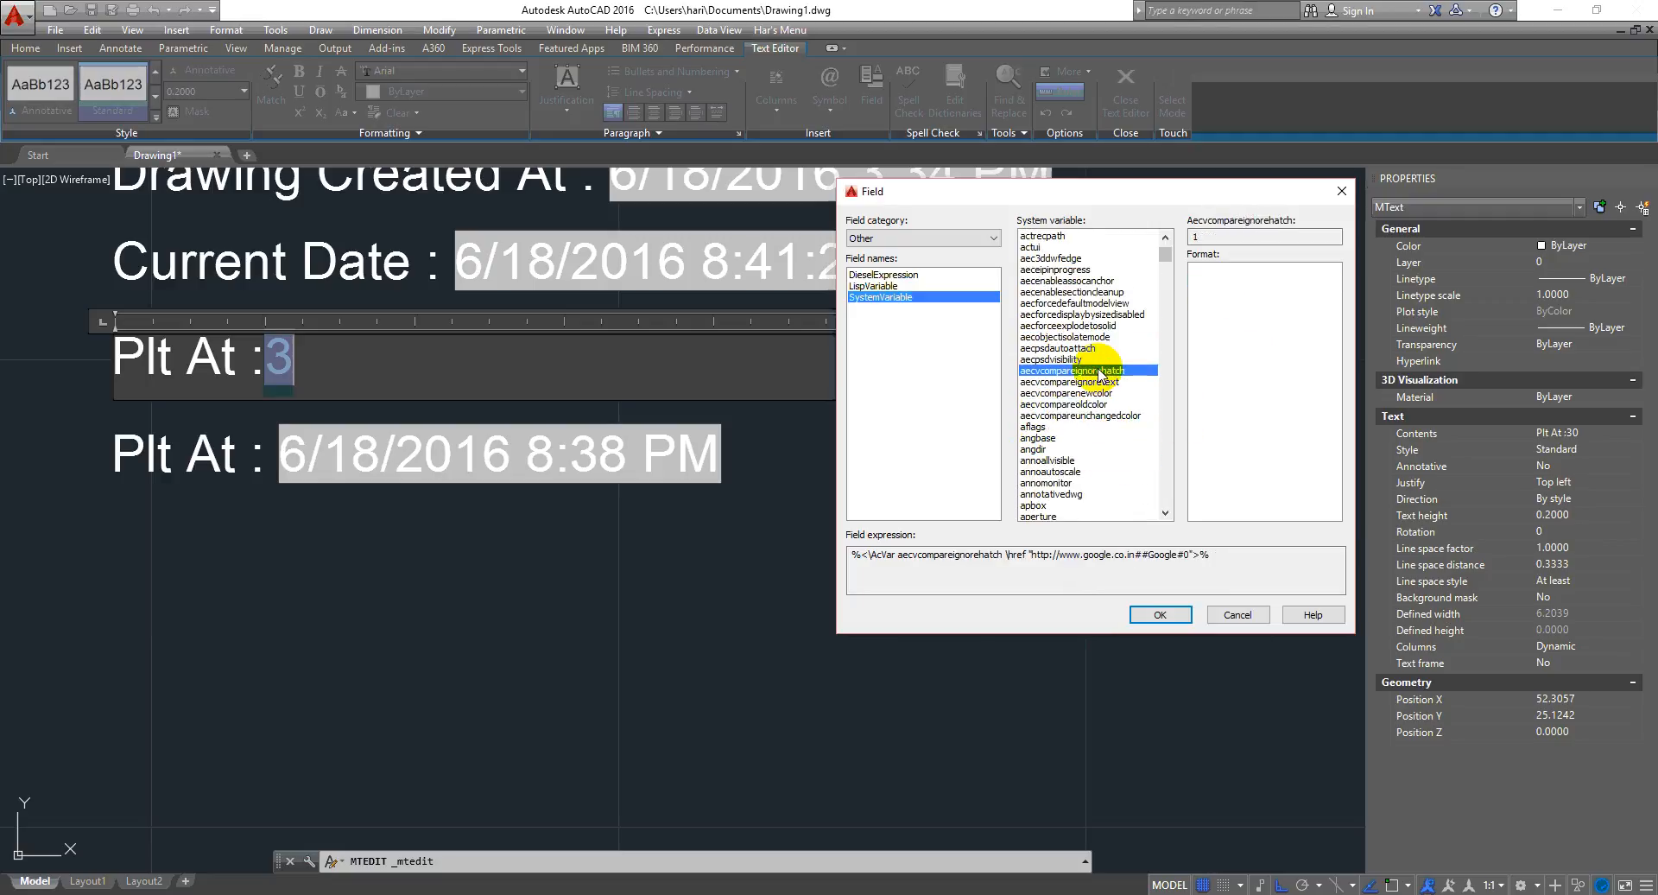
pyautogui.click(1095, 404)
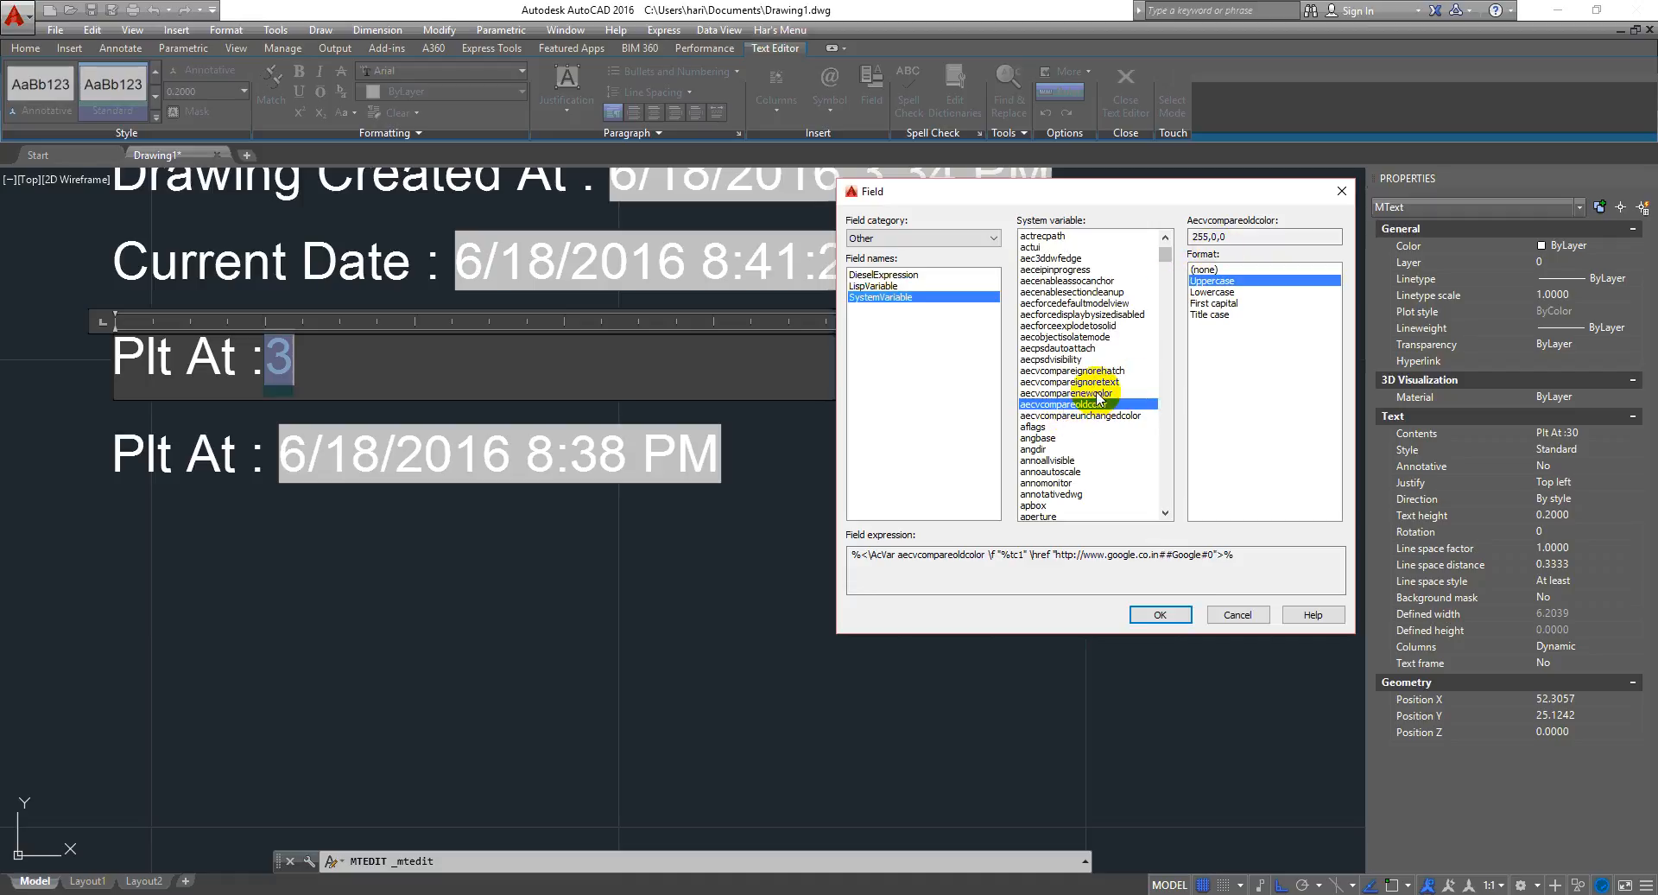
pyautogui.click(1160, 613)
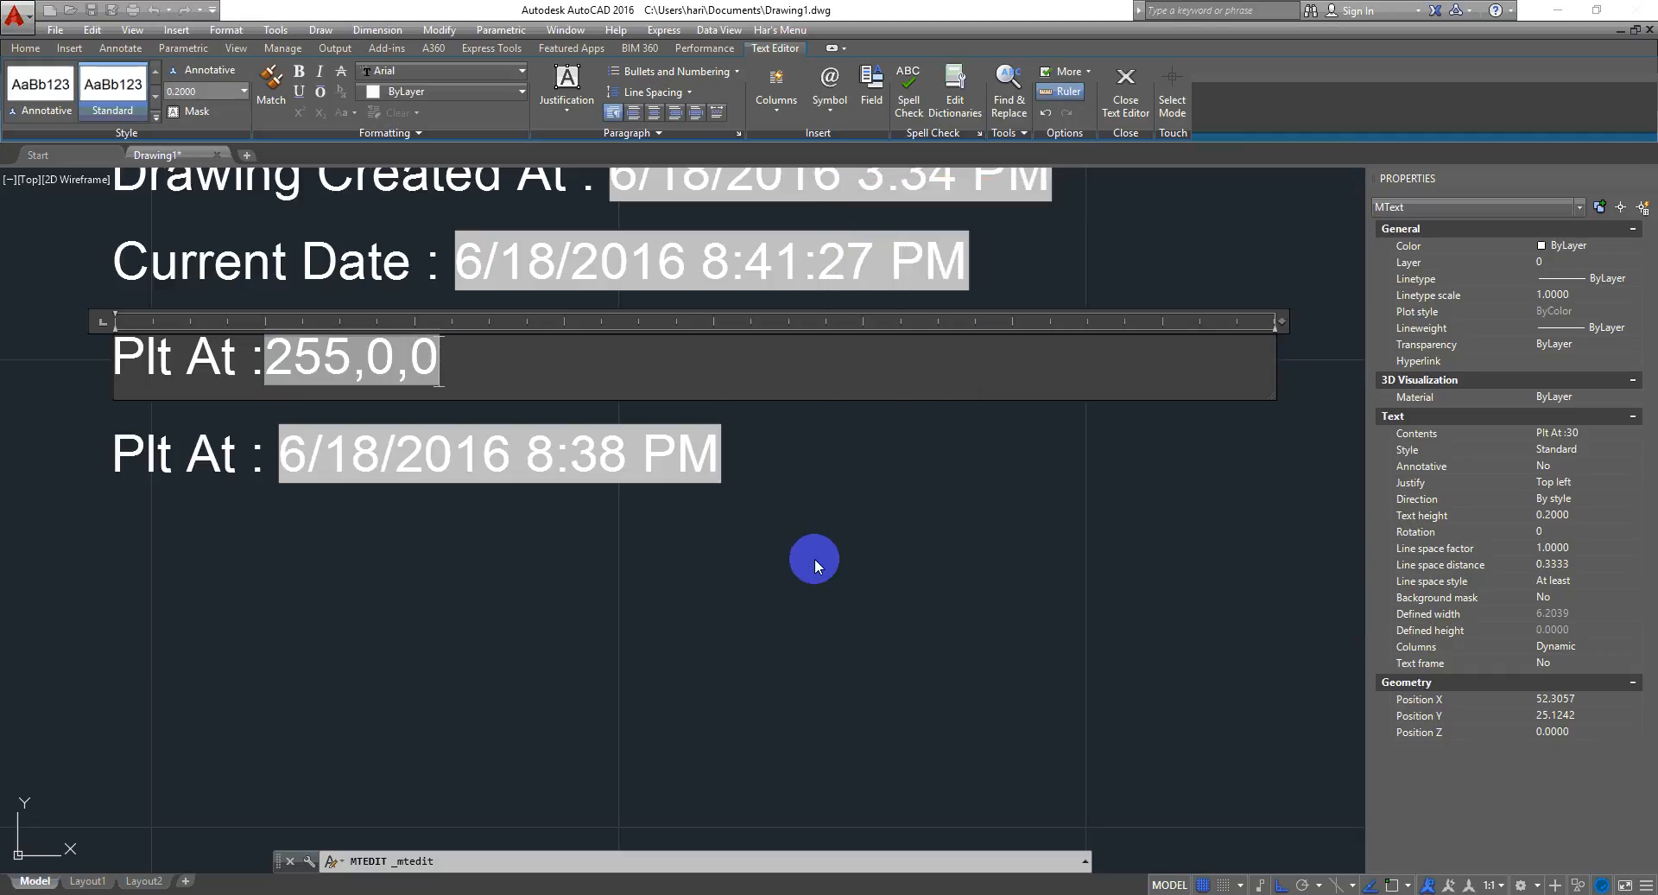
pyautogui.click(807, 558)
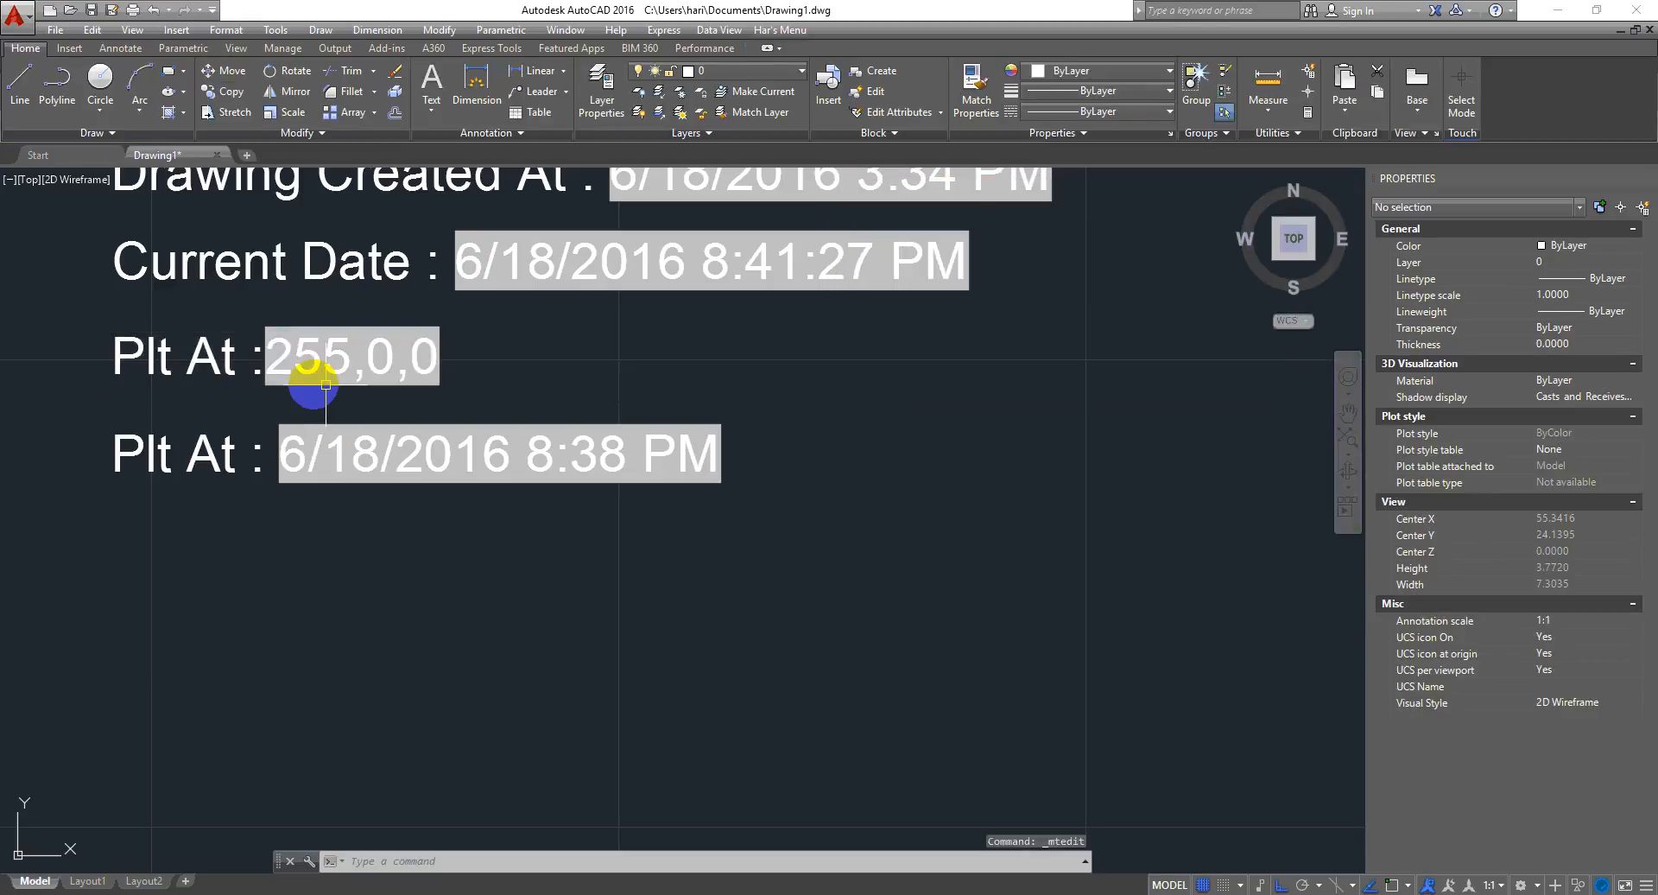
# - Reopen the field's settings and browse the Plot category's field names and date formats
pyautogui.doubleClick(374, 372)
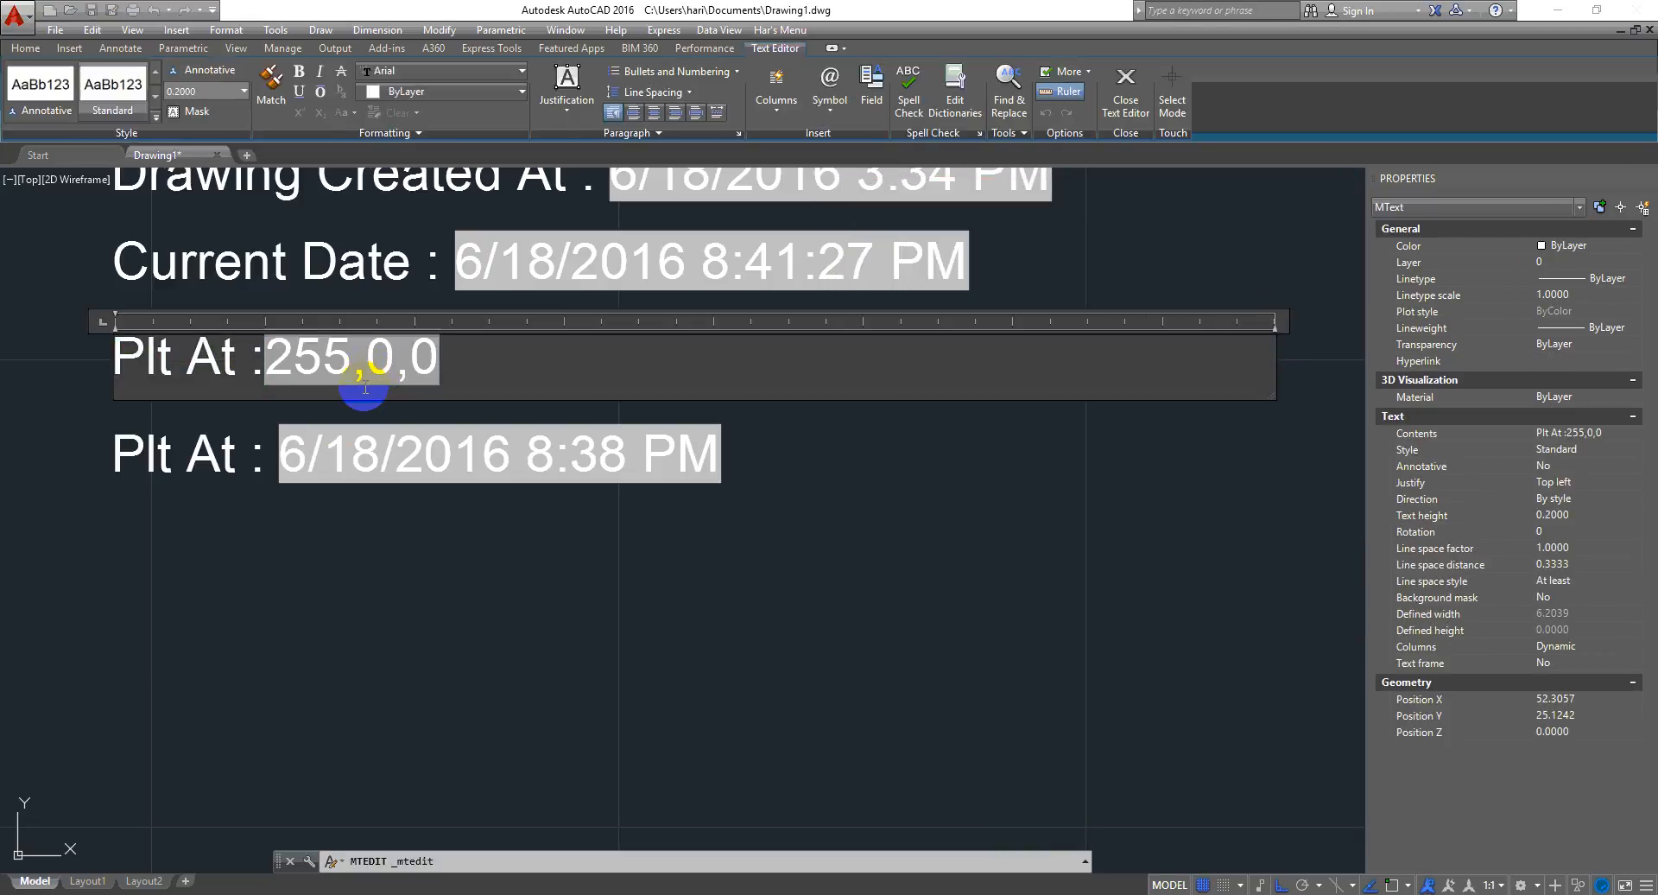
pyautogui.doubleClick(365, 388)
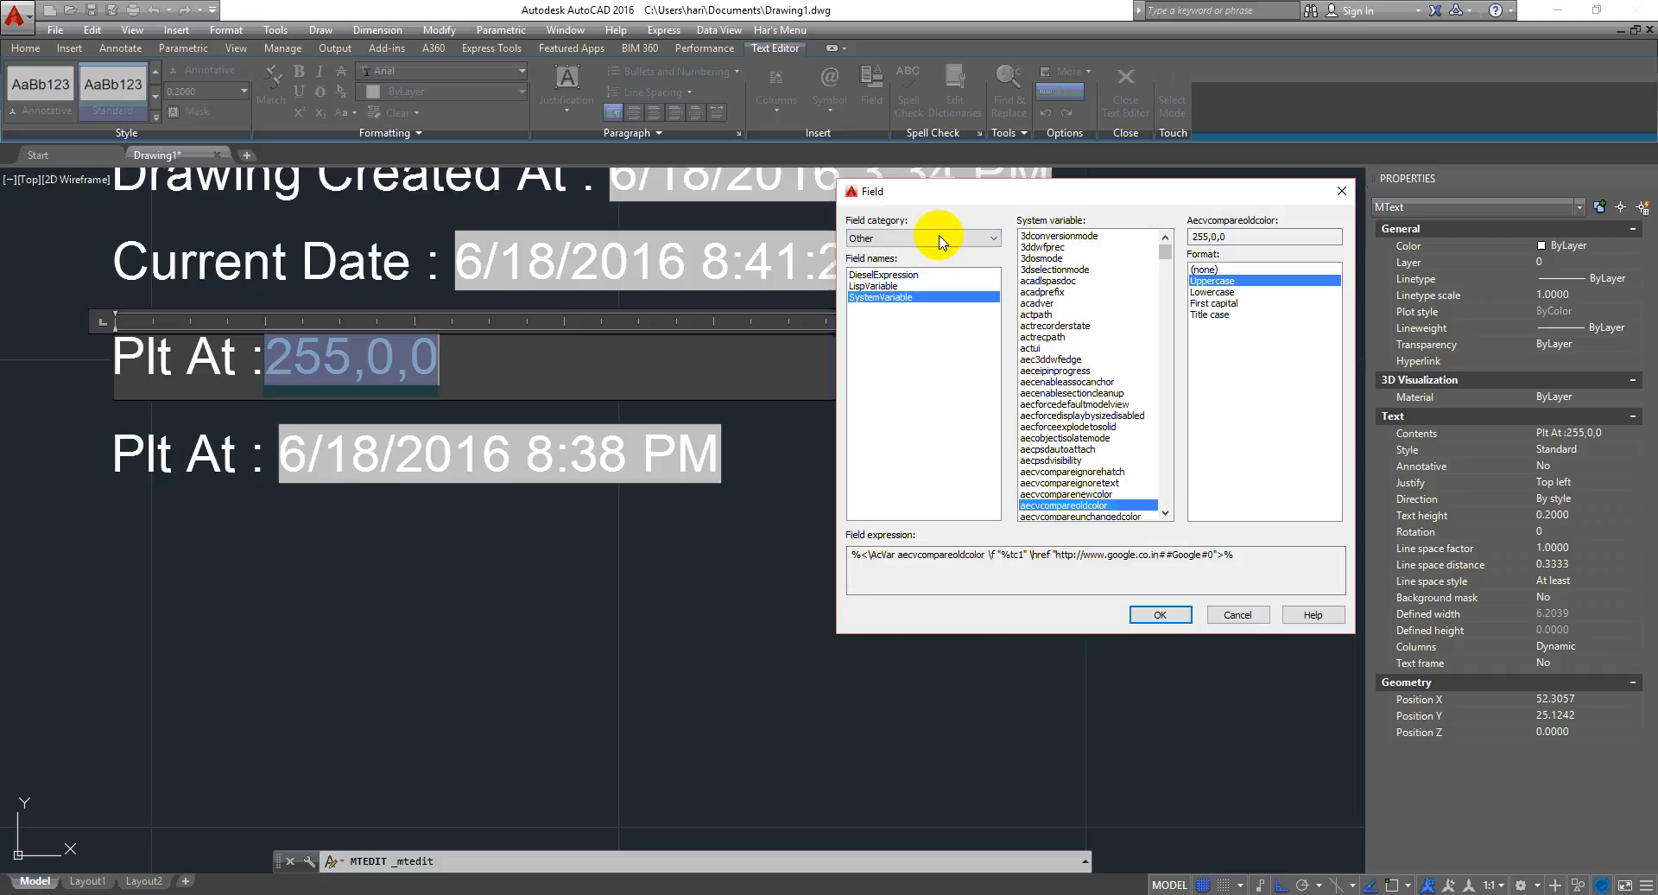
pyautogui.click(941, 240)
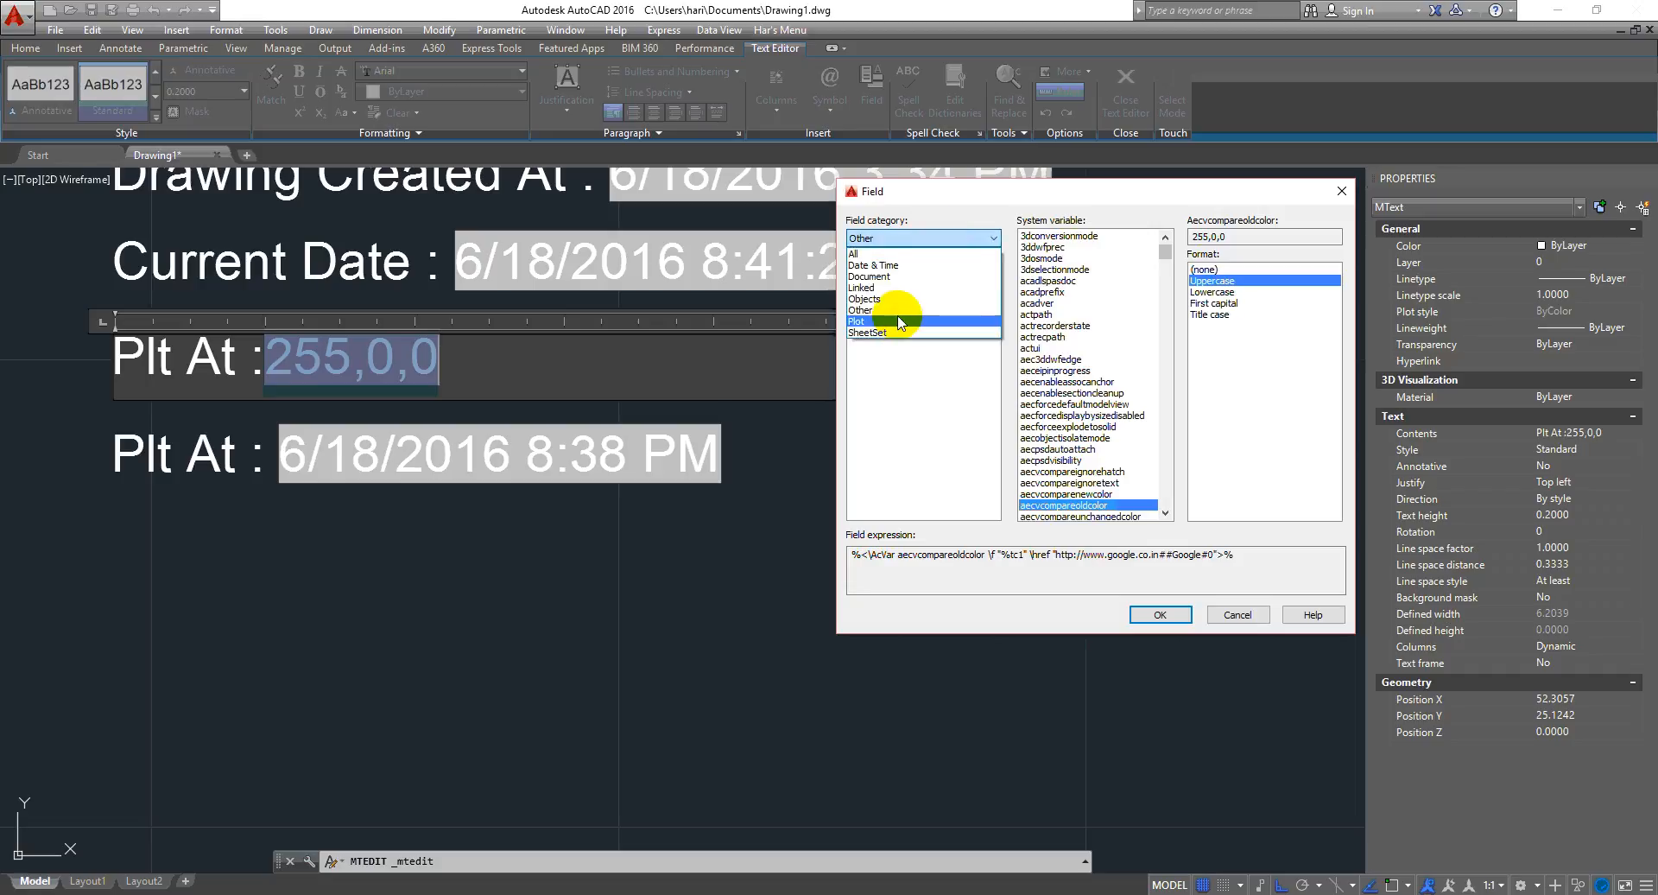
pyautogui.click(922, 397)
pyautogui.click(943, 240)
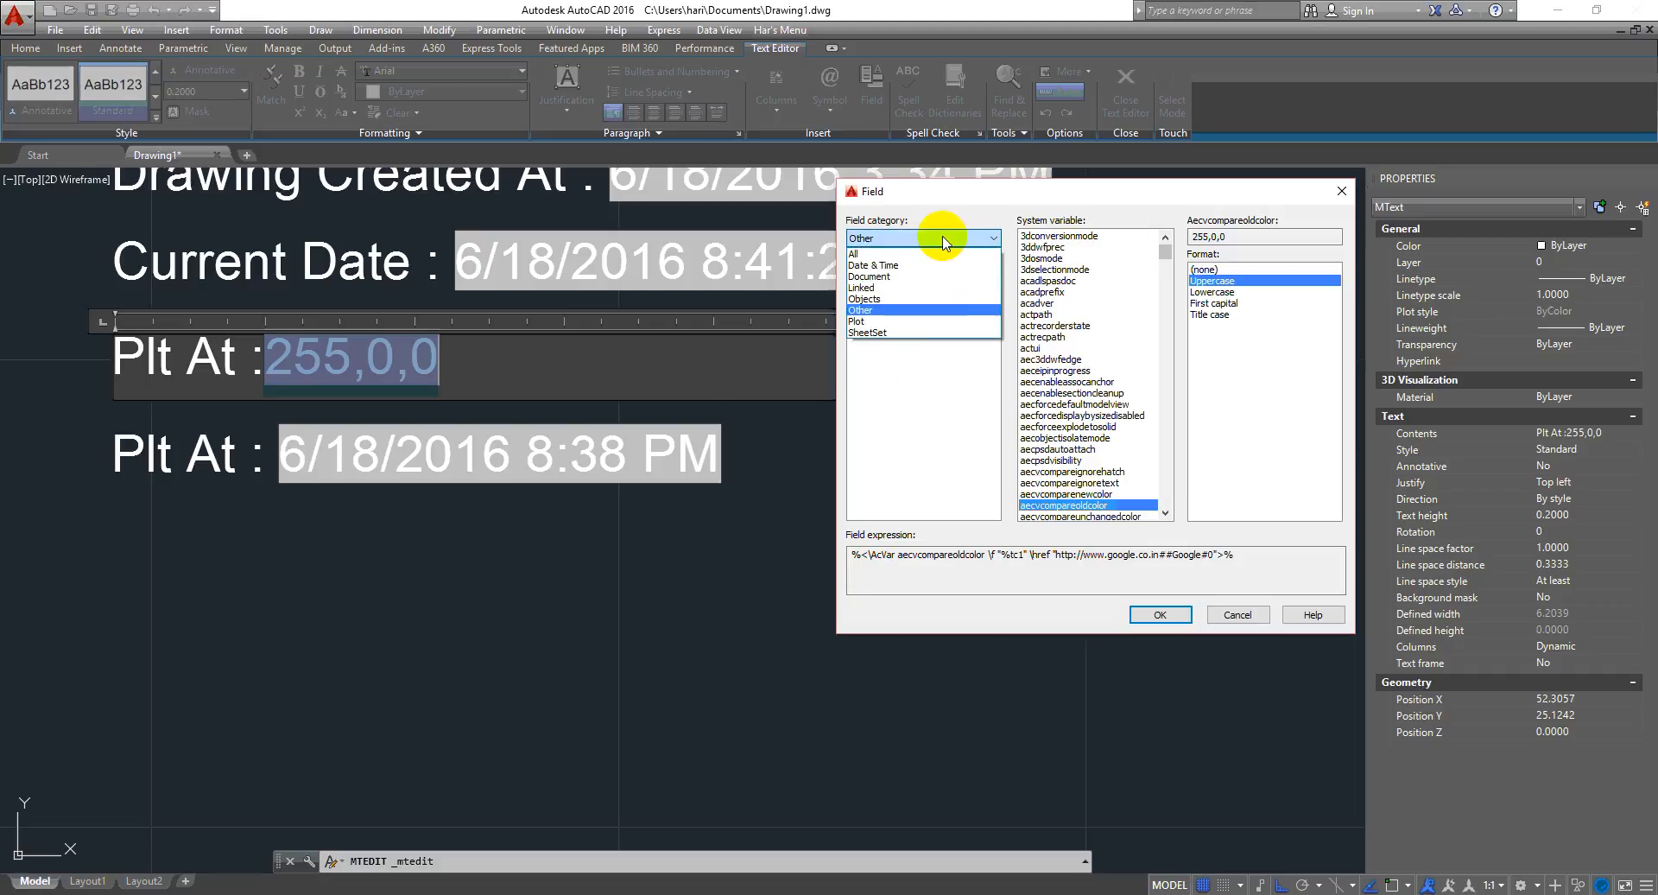
pyautogui.click(892, 323)
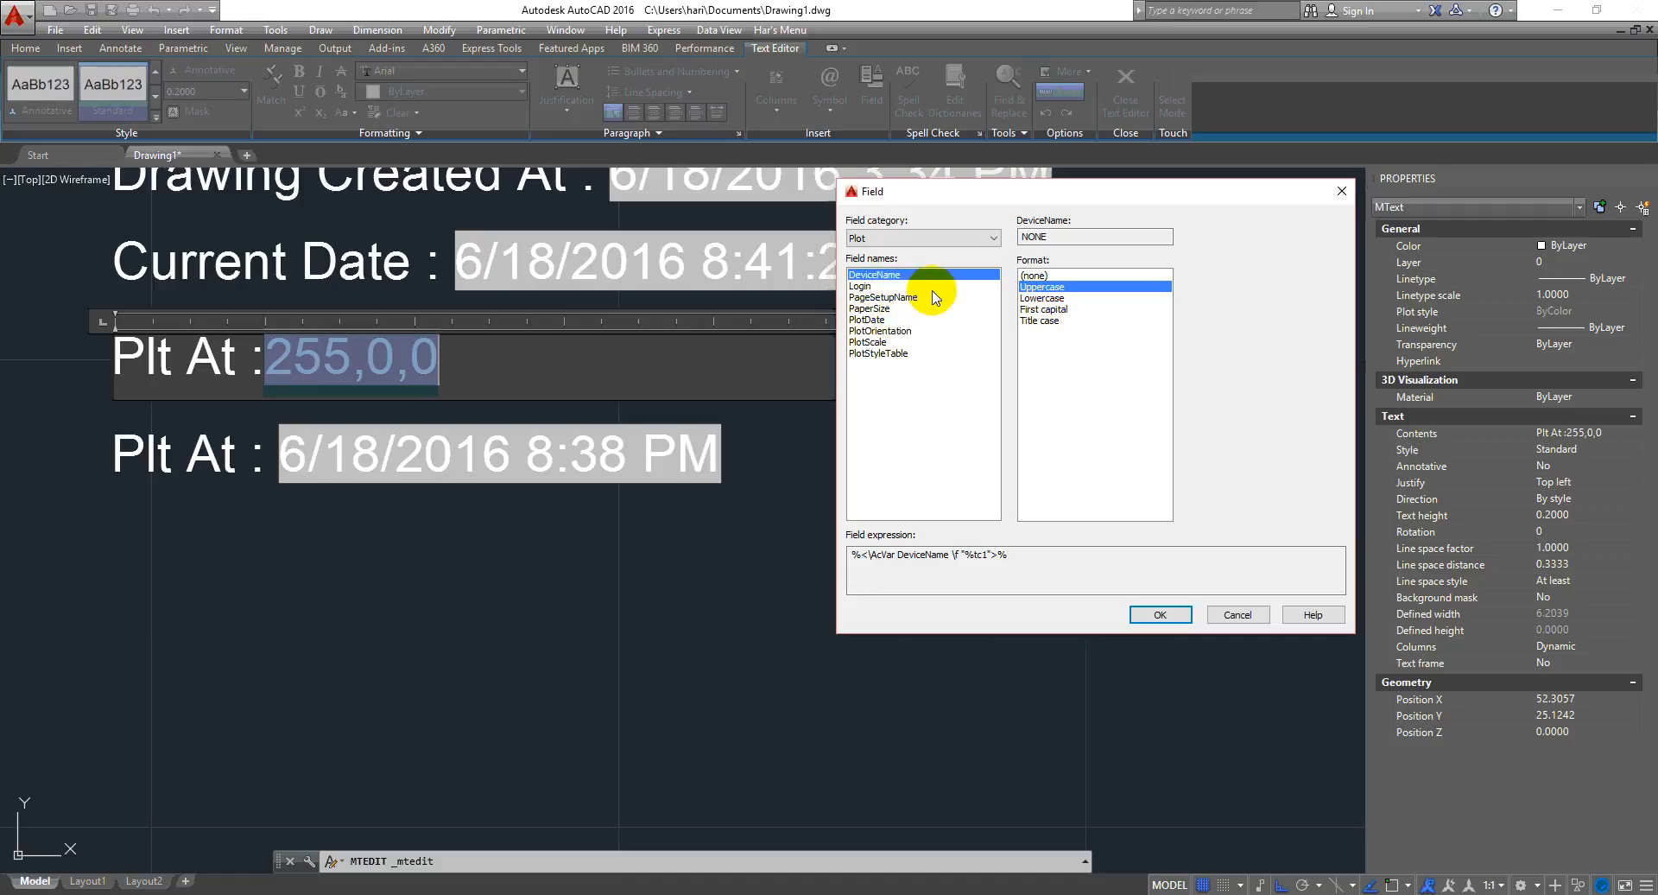
pyautogui.click(896, 285)
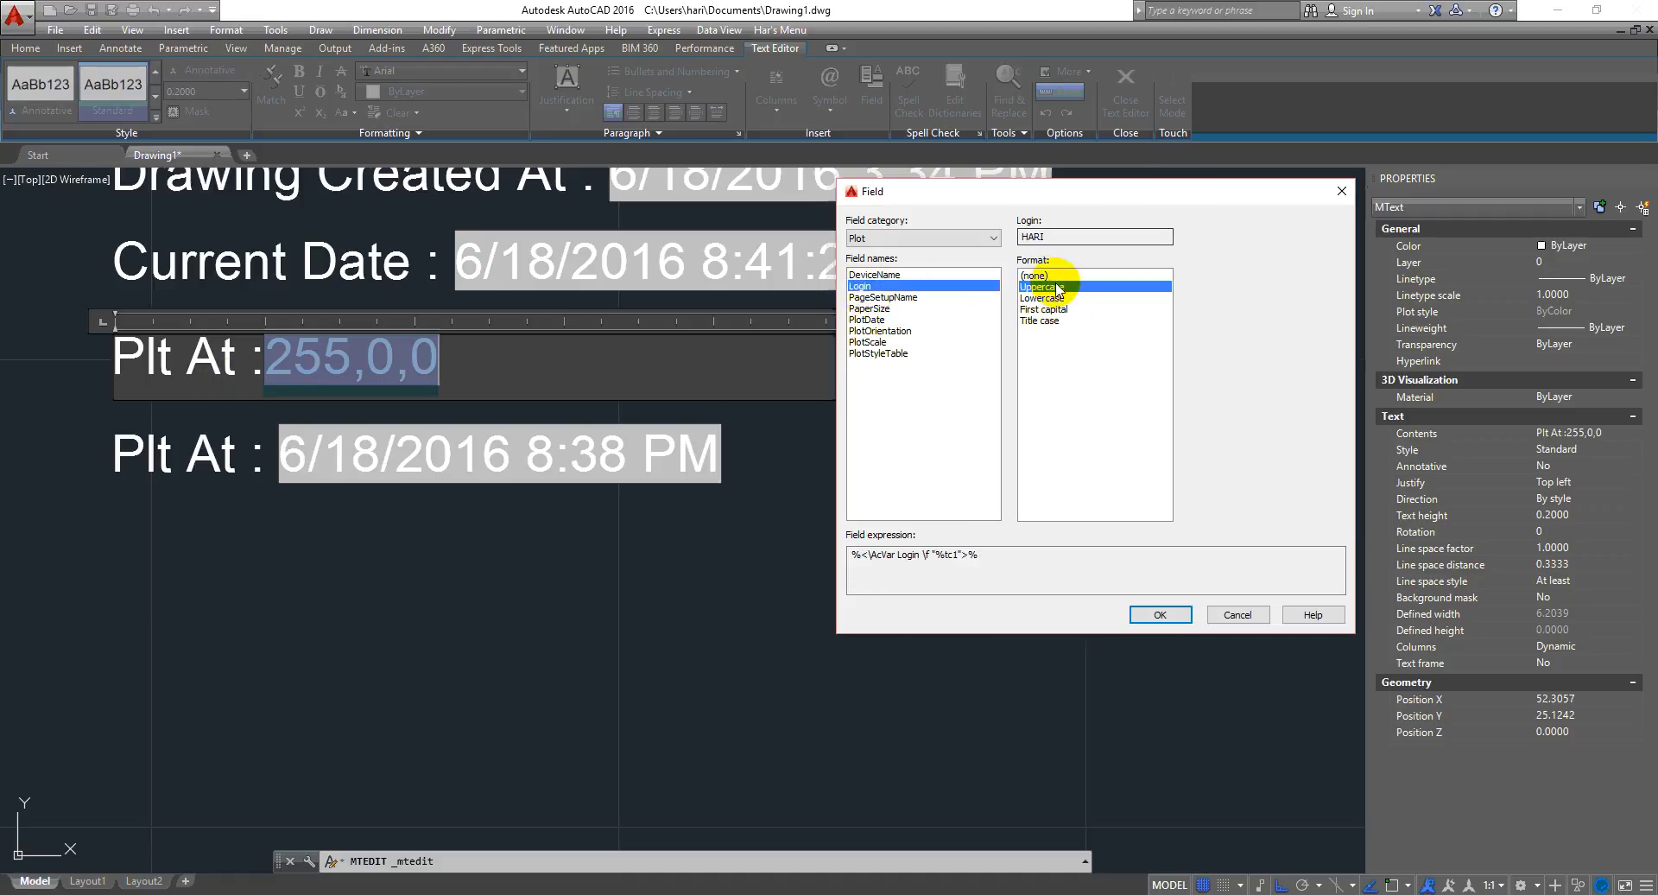
pyautogui.click(882, 298)
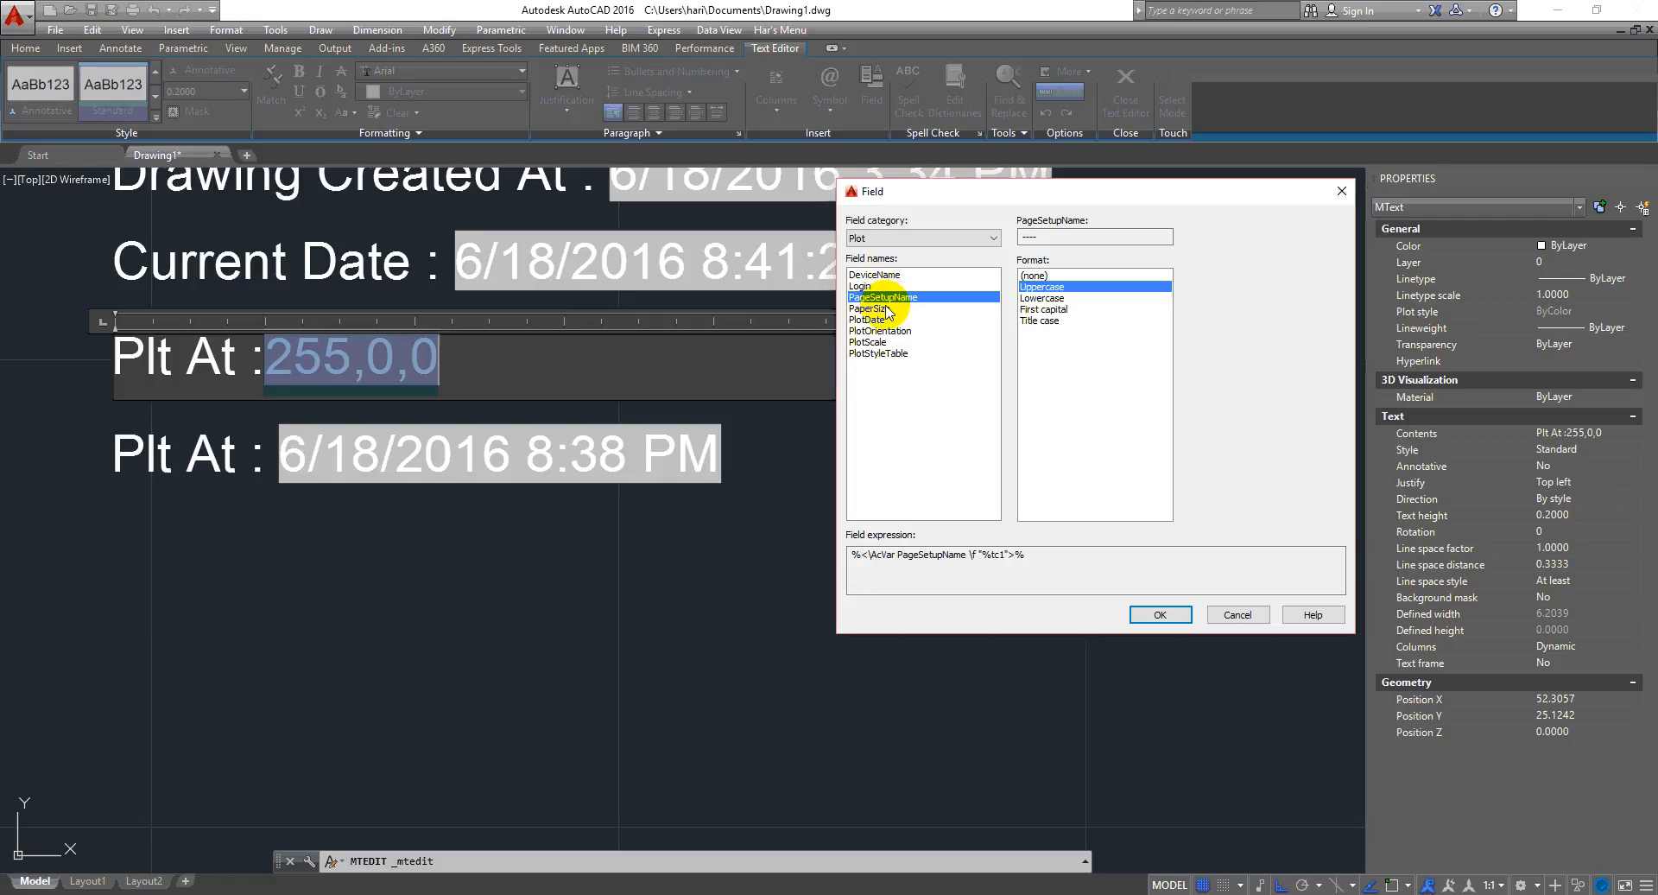
pyautogui.click(888, 308)
pyautogui.click(890, 320)
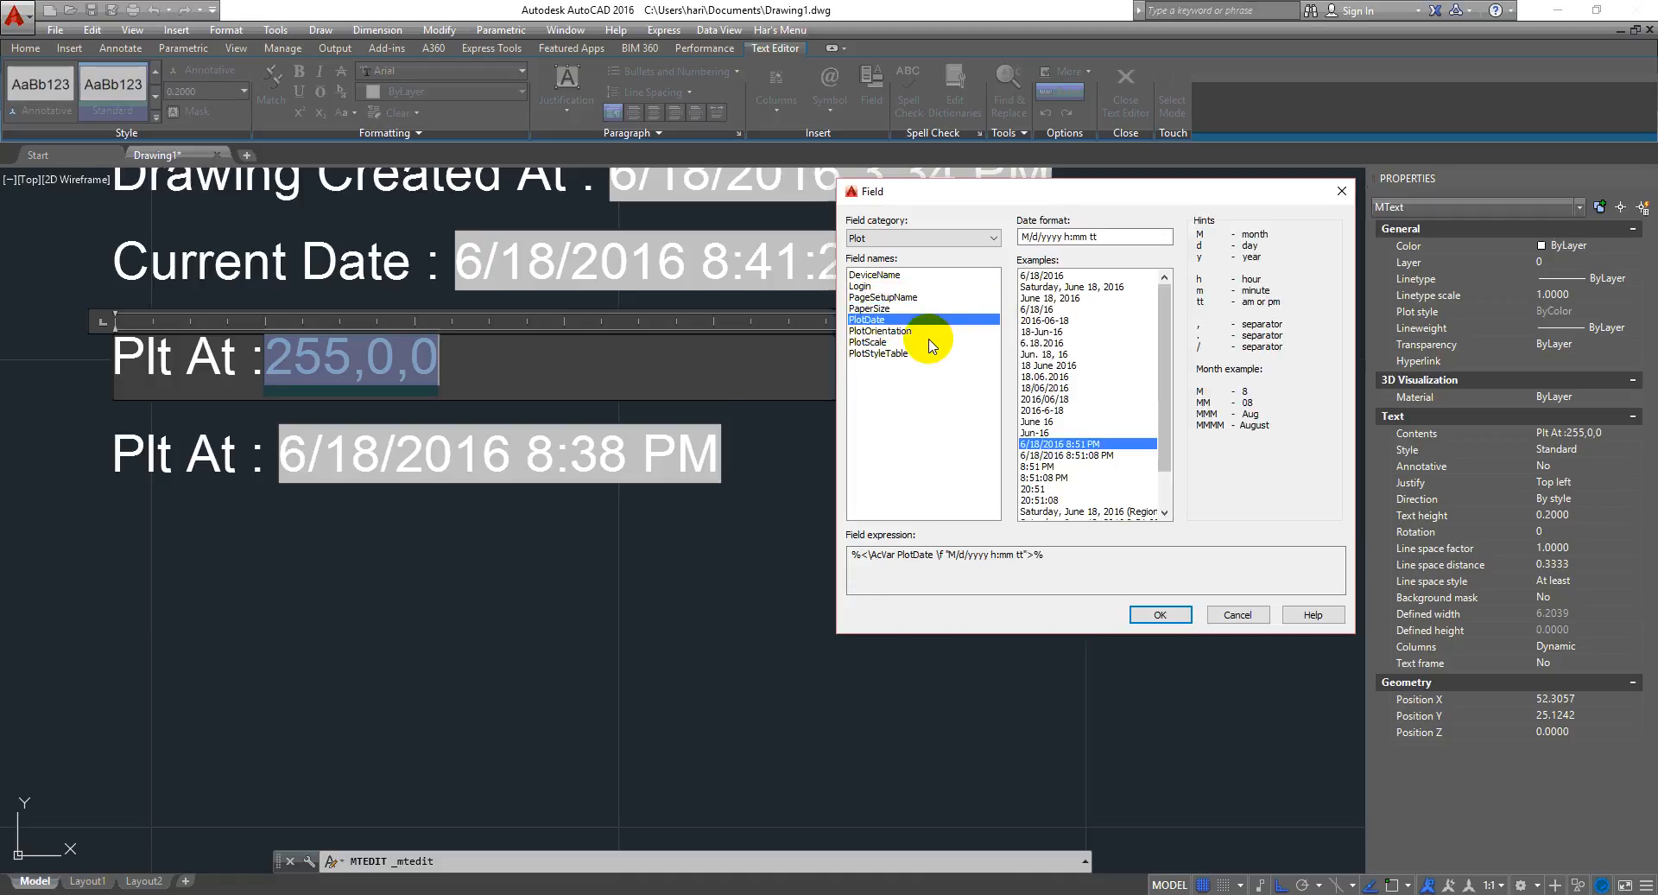
pyautogui.click(950, 241)
pyautogui.click(967, 201)
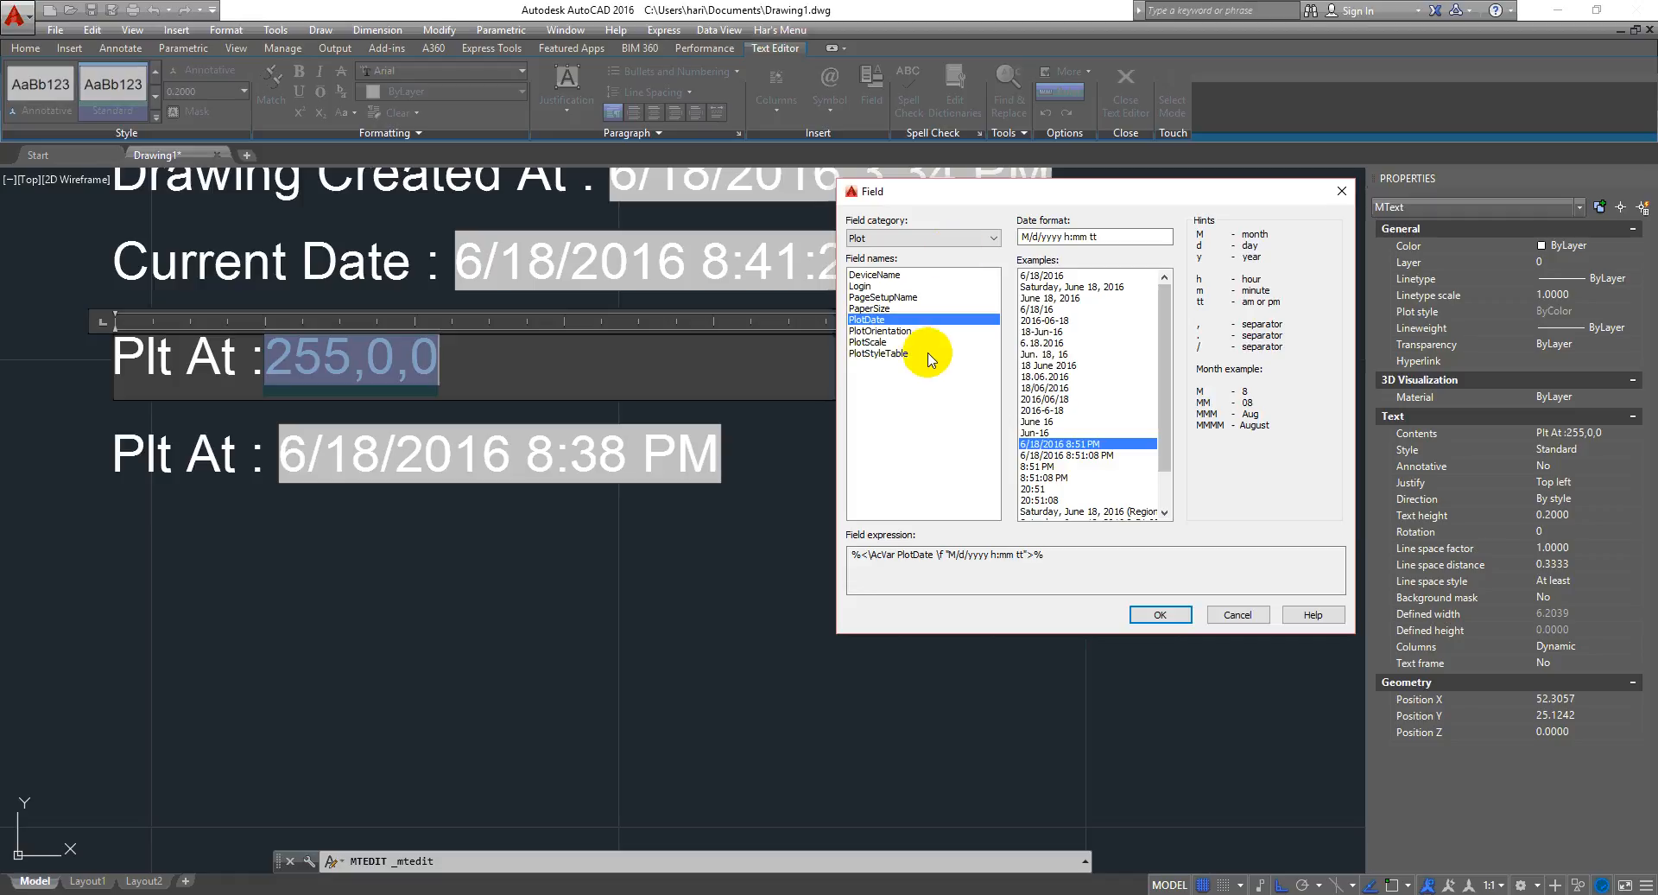
# - Switch the field category to SheetSet, browse its field names, then cancel the Field dialog and leave the text editor
pyautogui.click(917, 239)
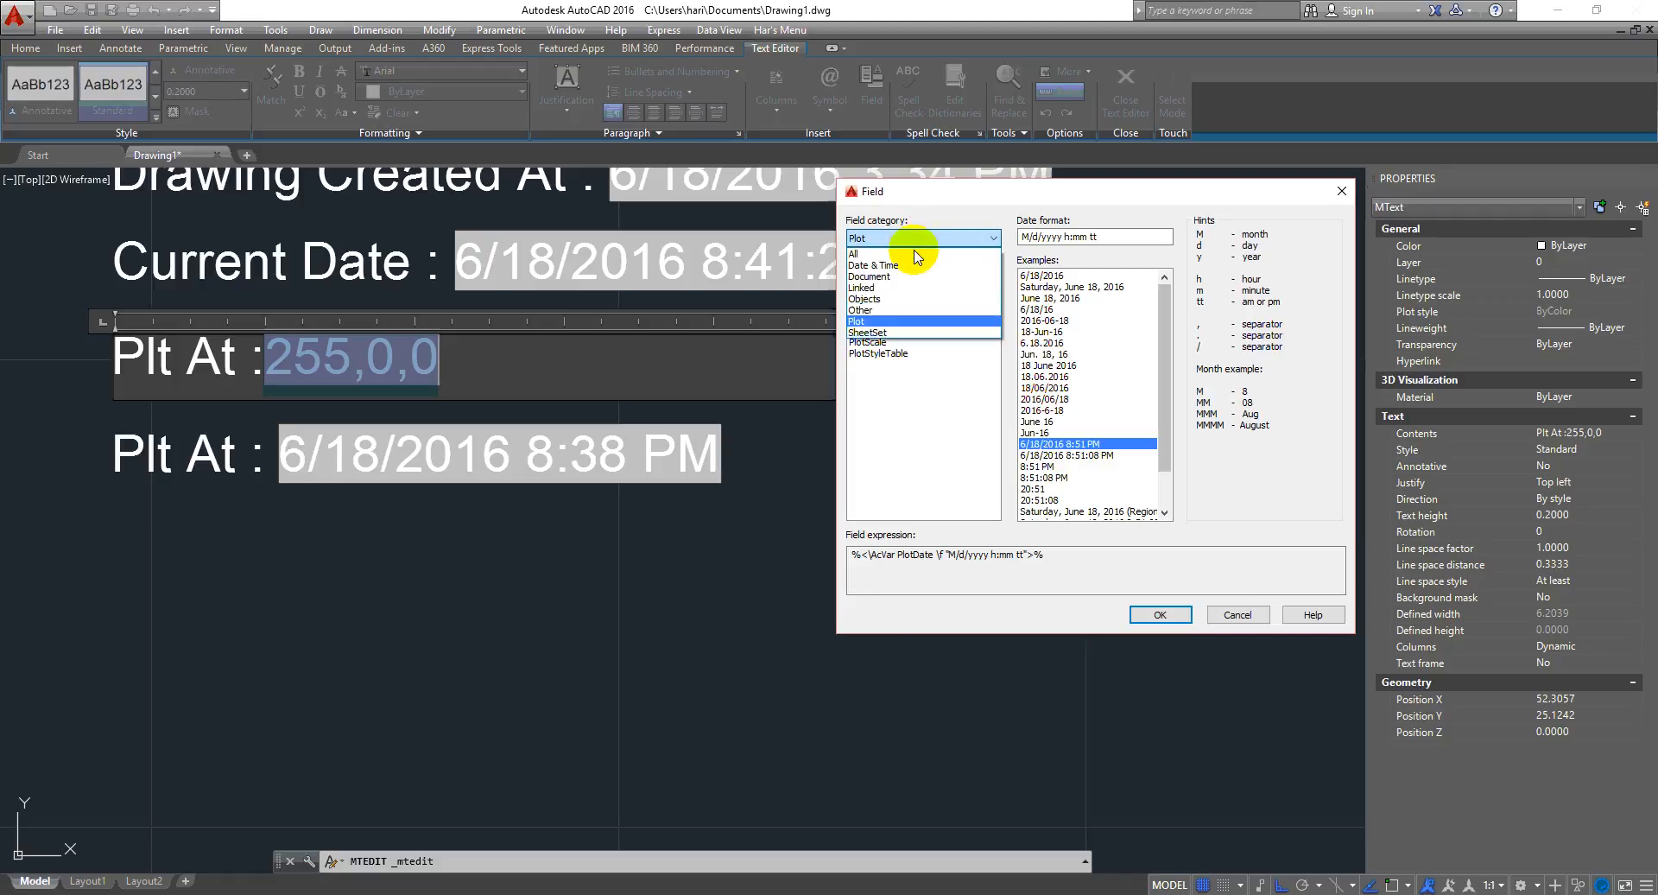
pyautogui.click(885, 333)
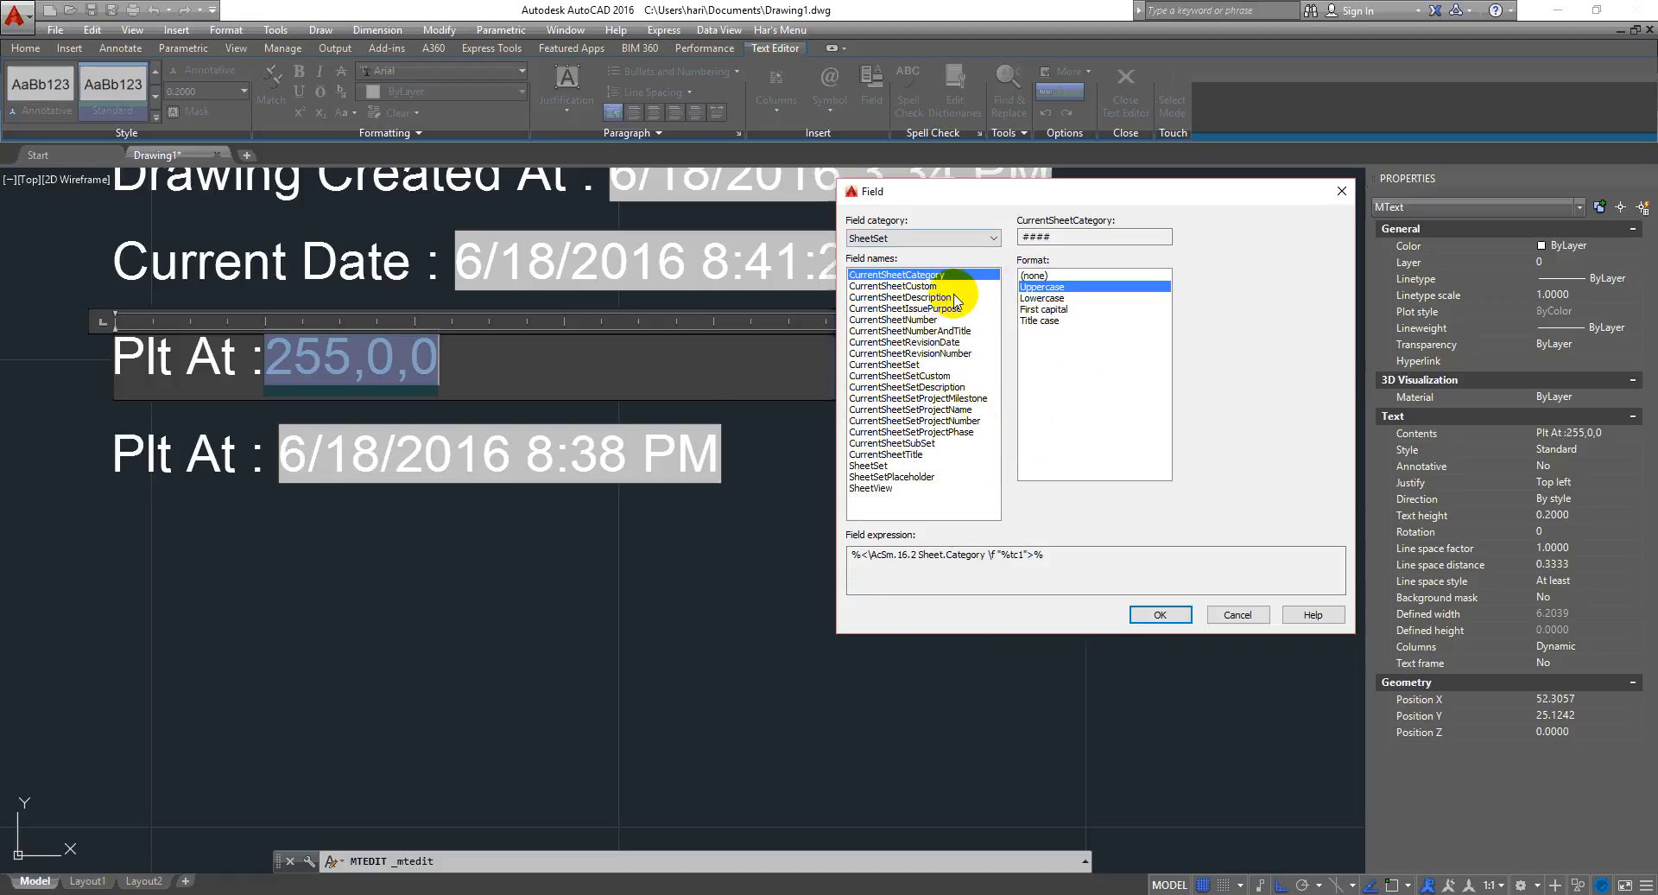
pyautogui.click(920, 375)
pyautogui.click(913, 409)
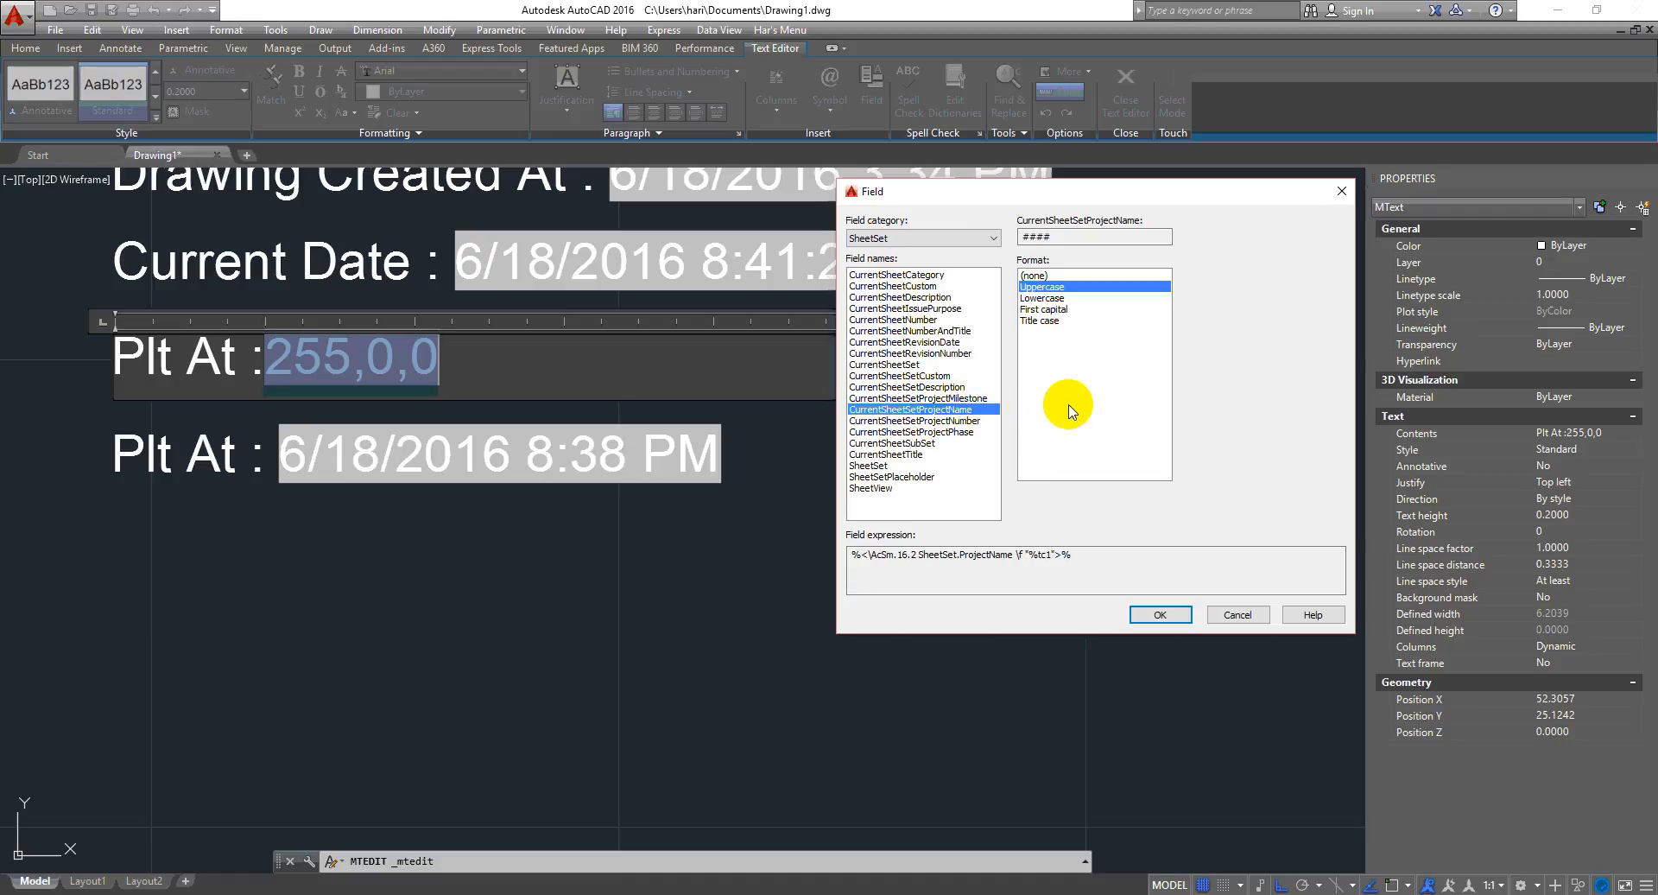
pyautogui.moveTo(1177, 193); pyautogui.dragTo(1146, 149)
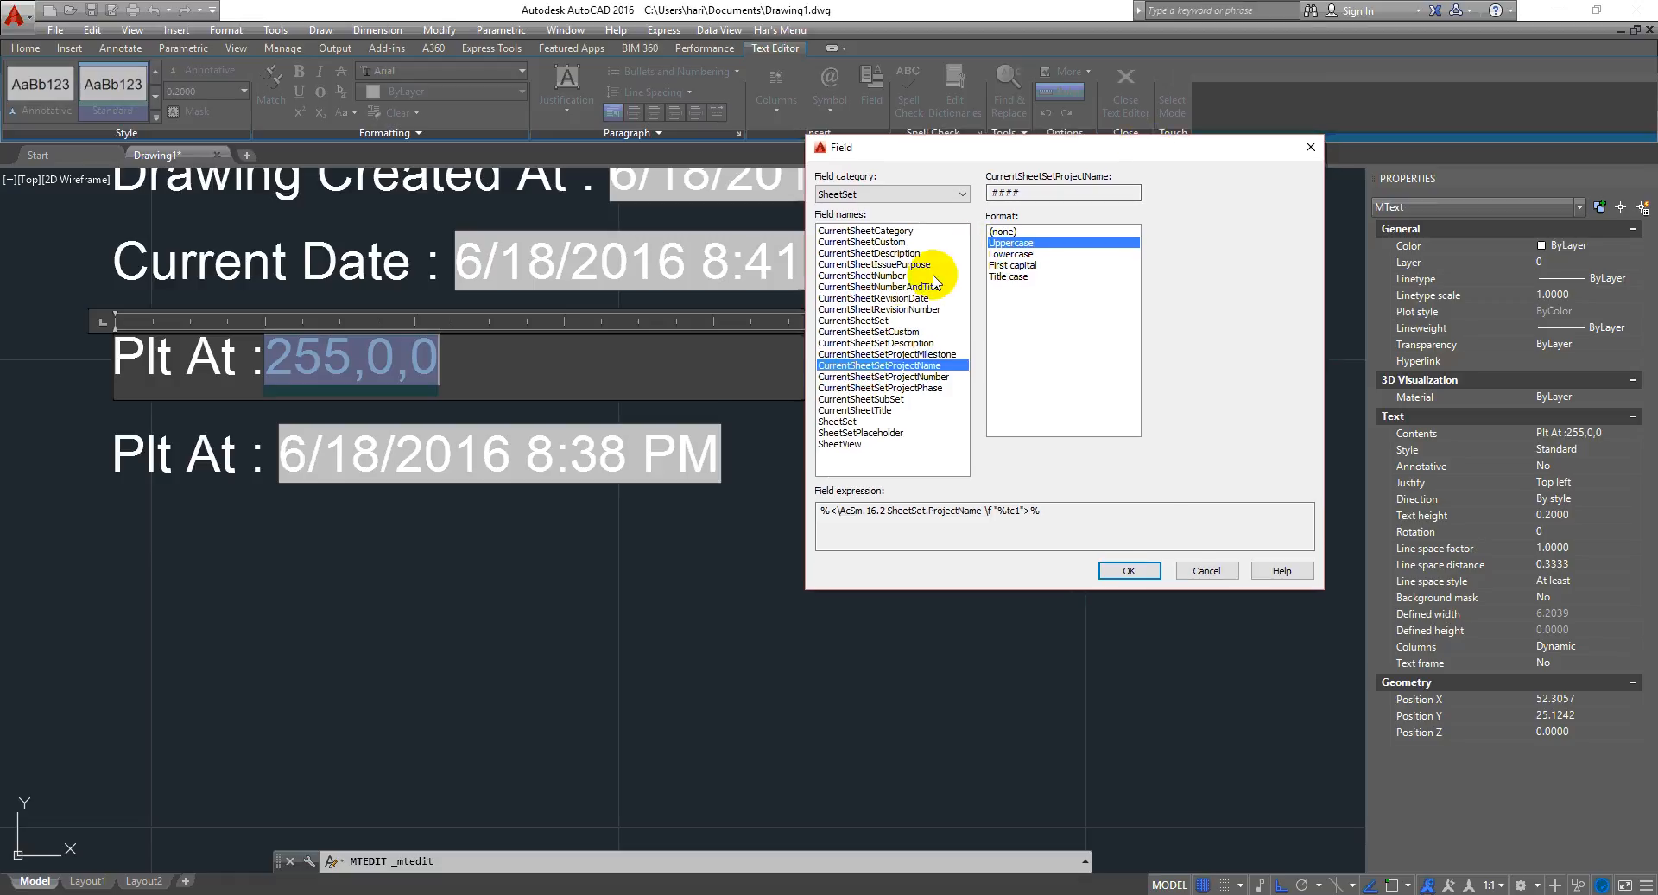
pyautogui.click(881, 275)
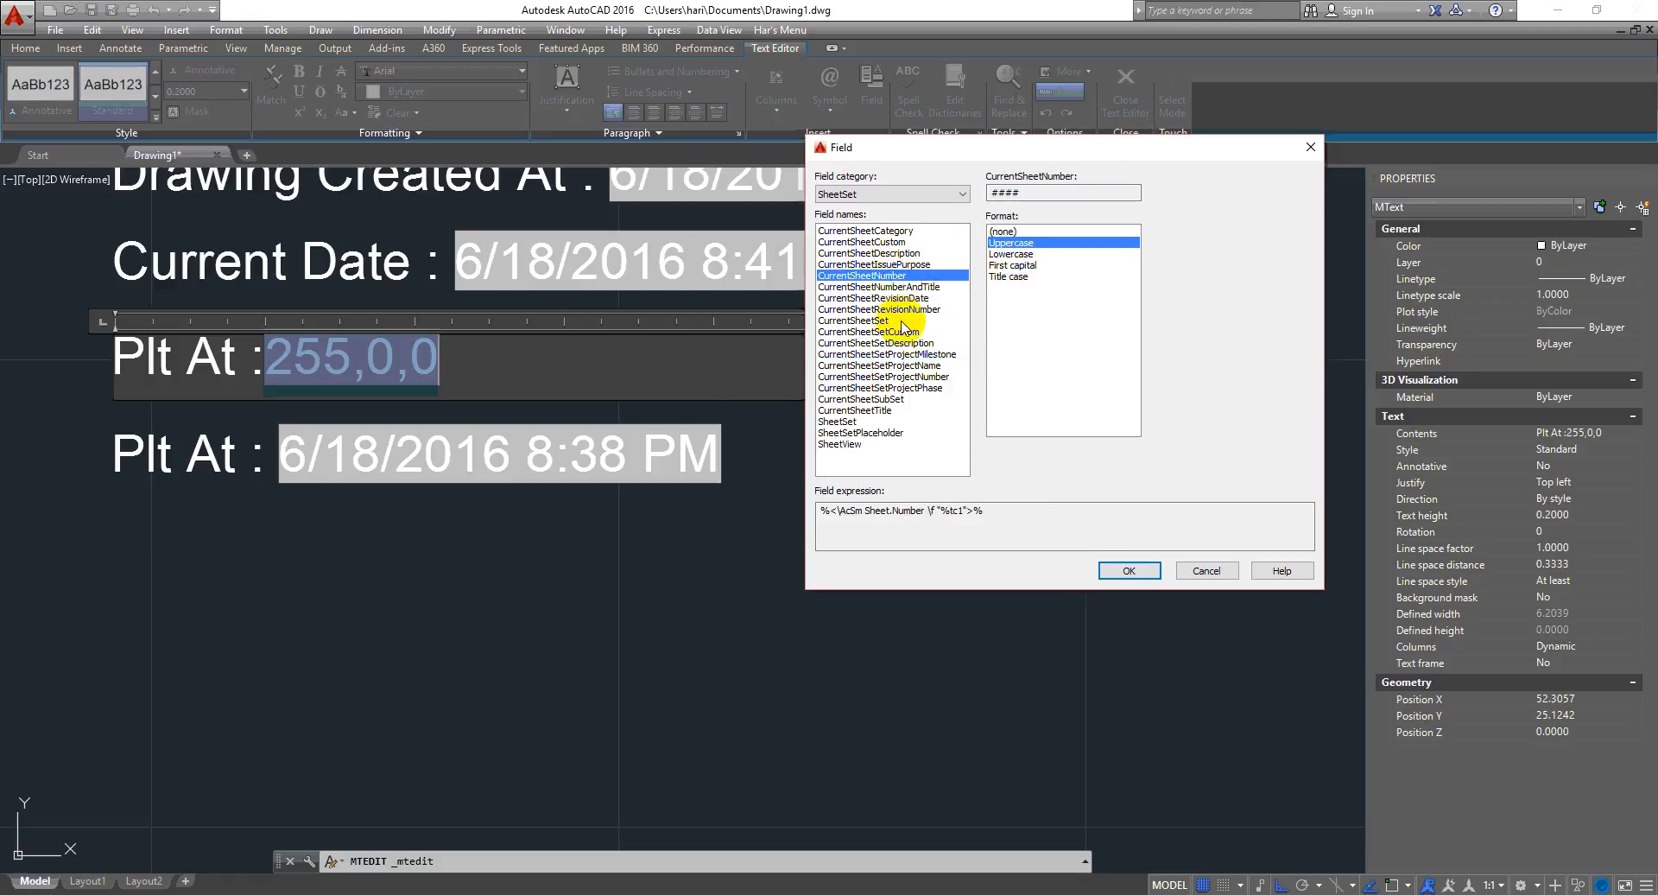
pyautogui.click(932, 287)
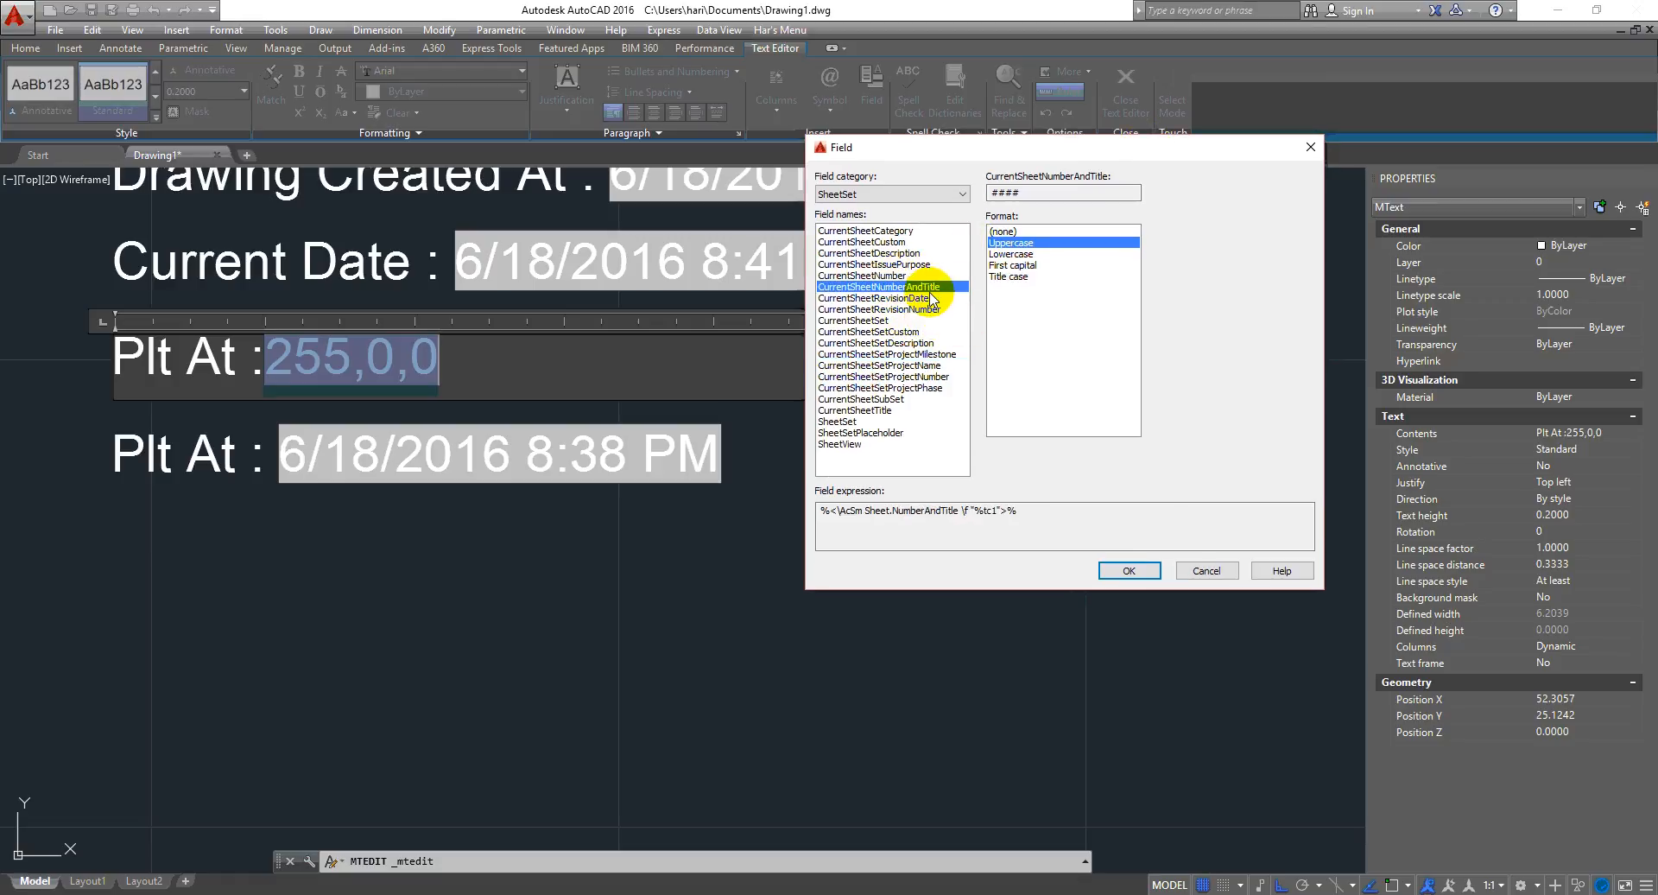
pyautogui.click(898, 411)
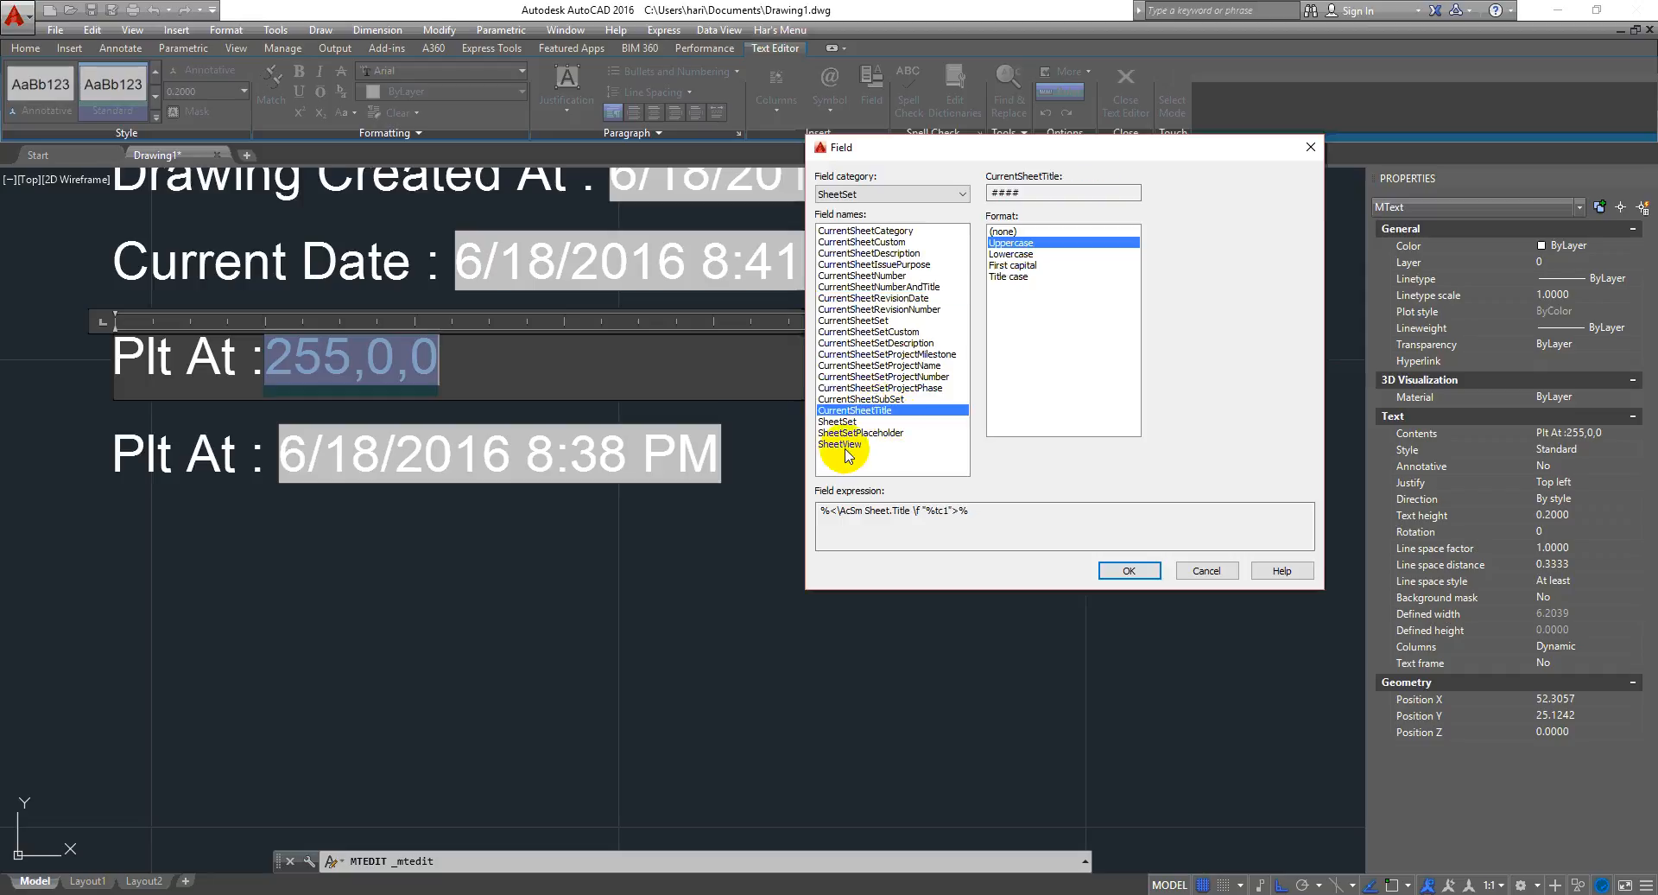
pyautogui.click(929, 366)
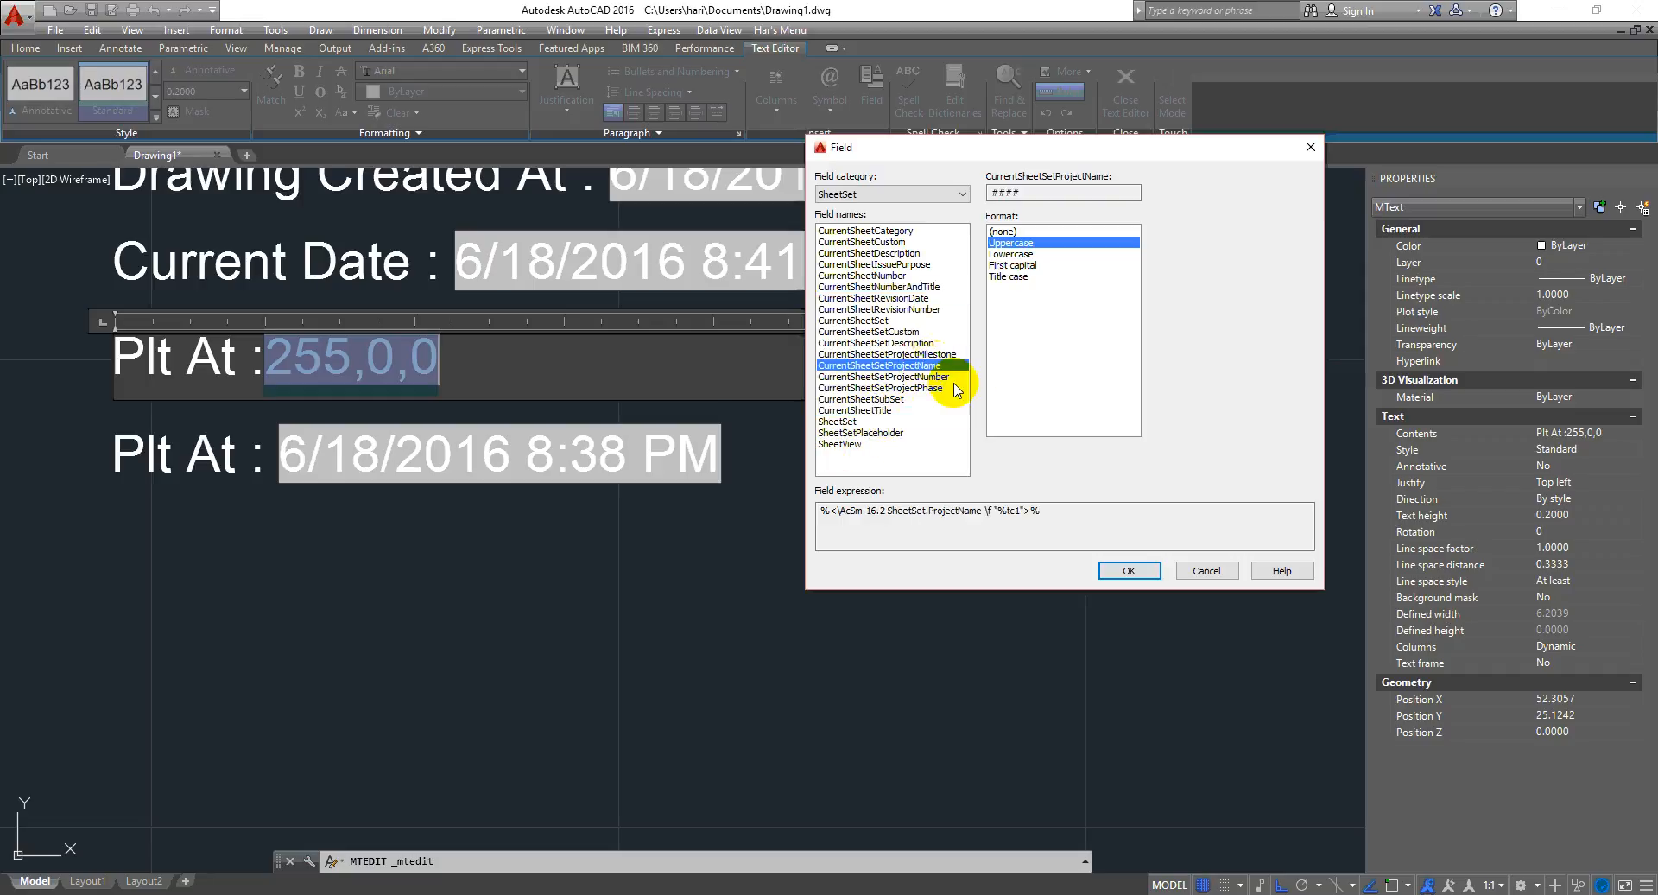
pyautogui.click(943, 378)
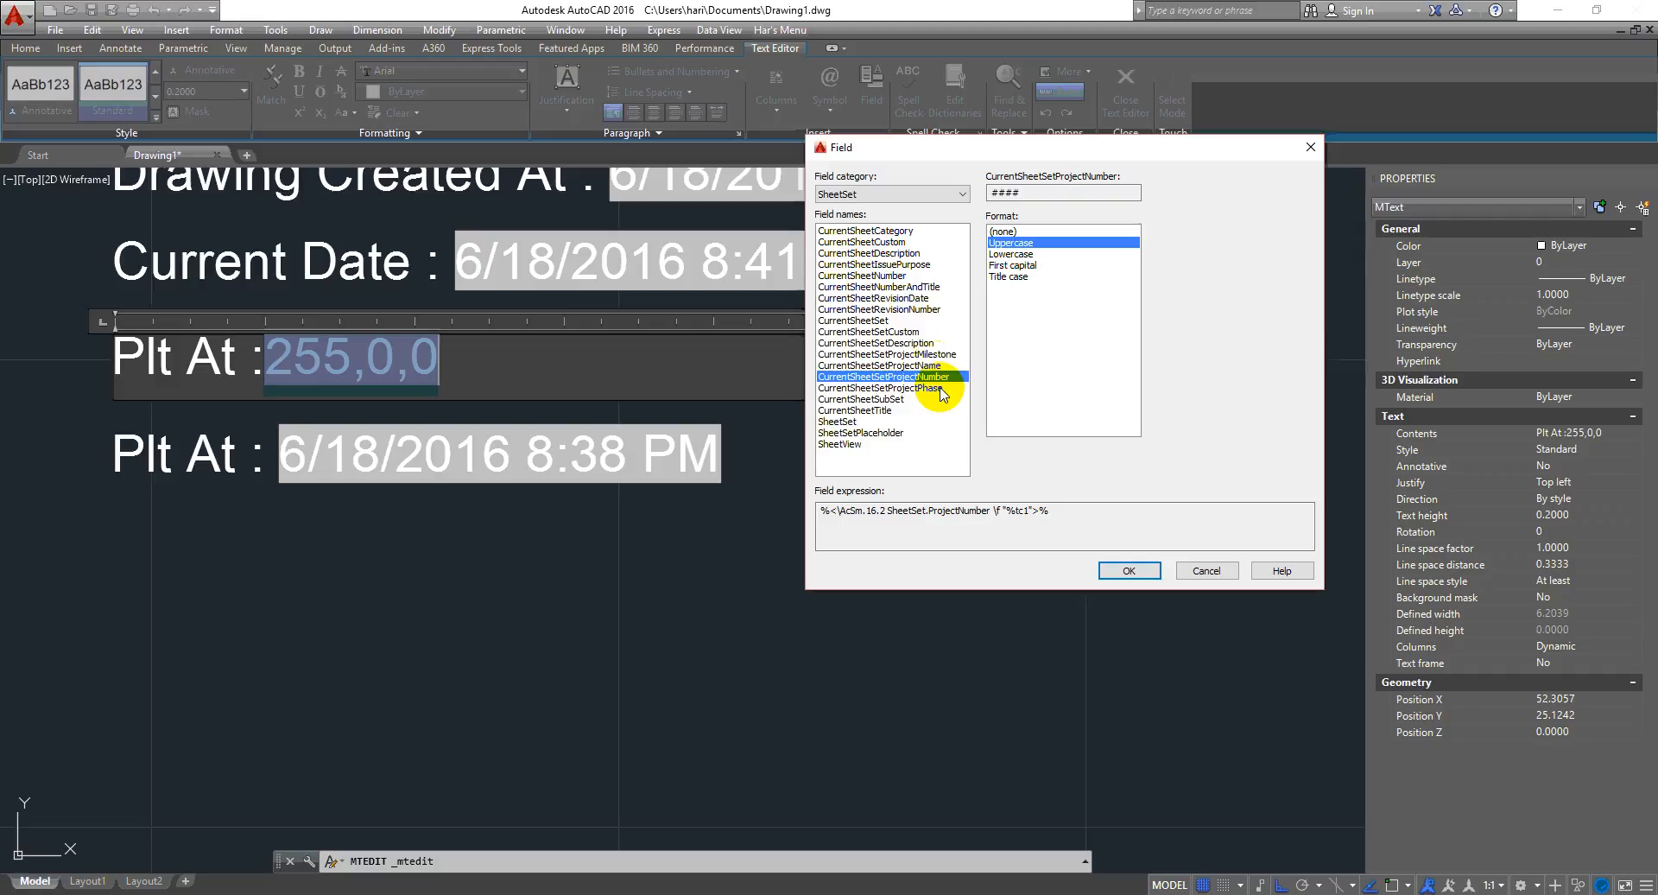
pyautogui.click(941, 389)
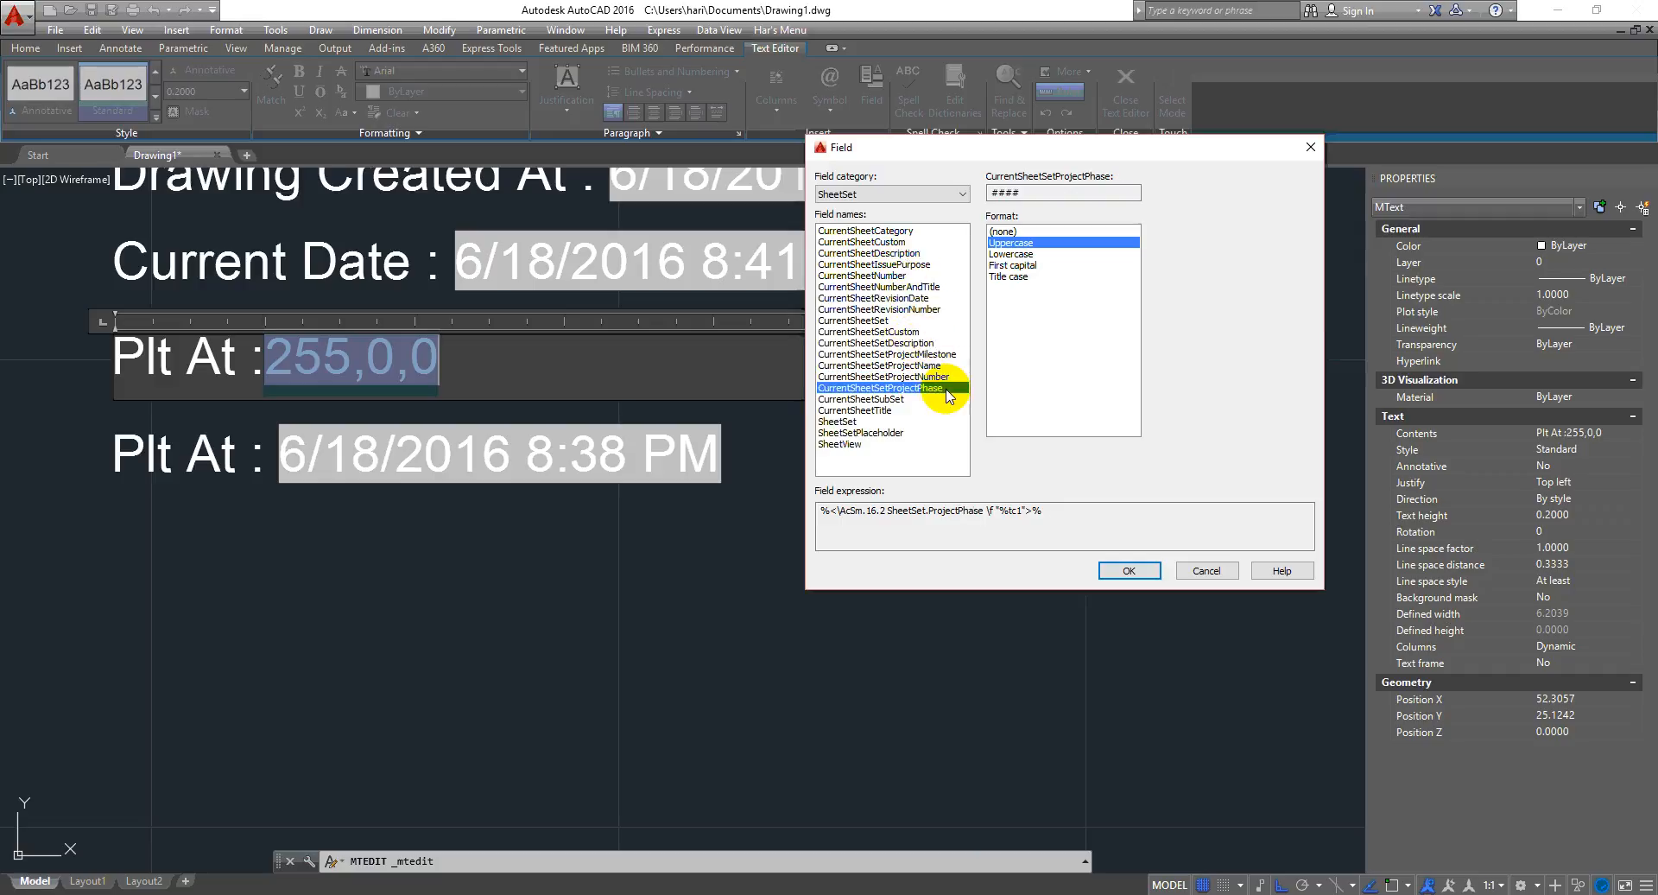
pyautogui.moveTo(1155, 152); pyautogui.dragTo(1186, 197)
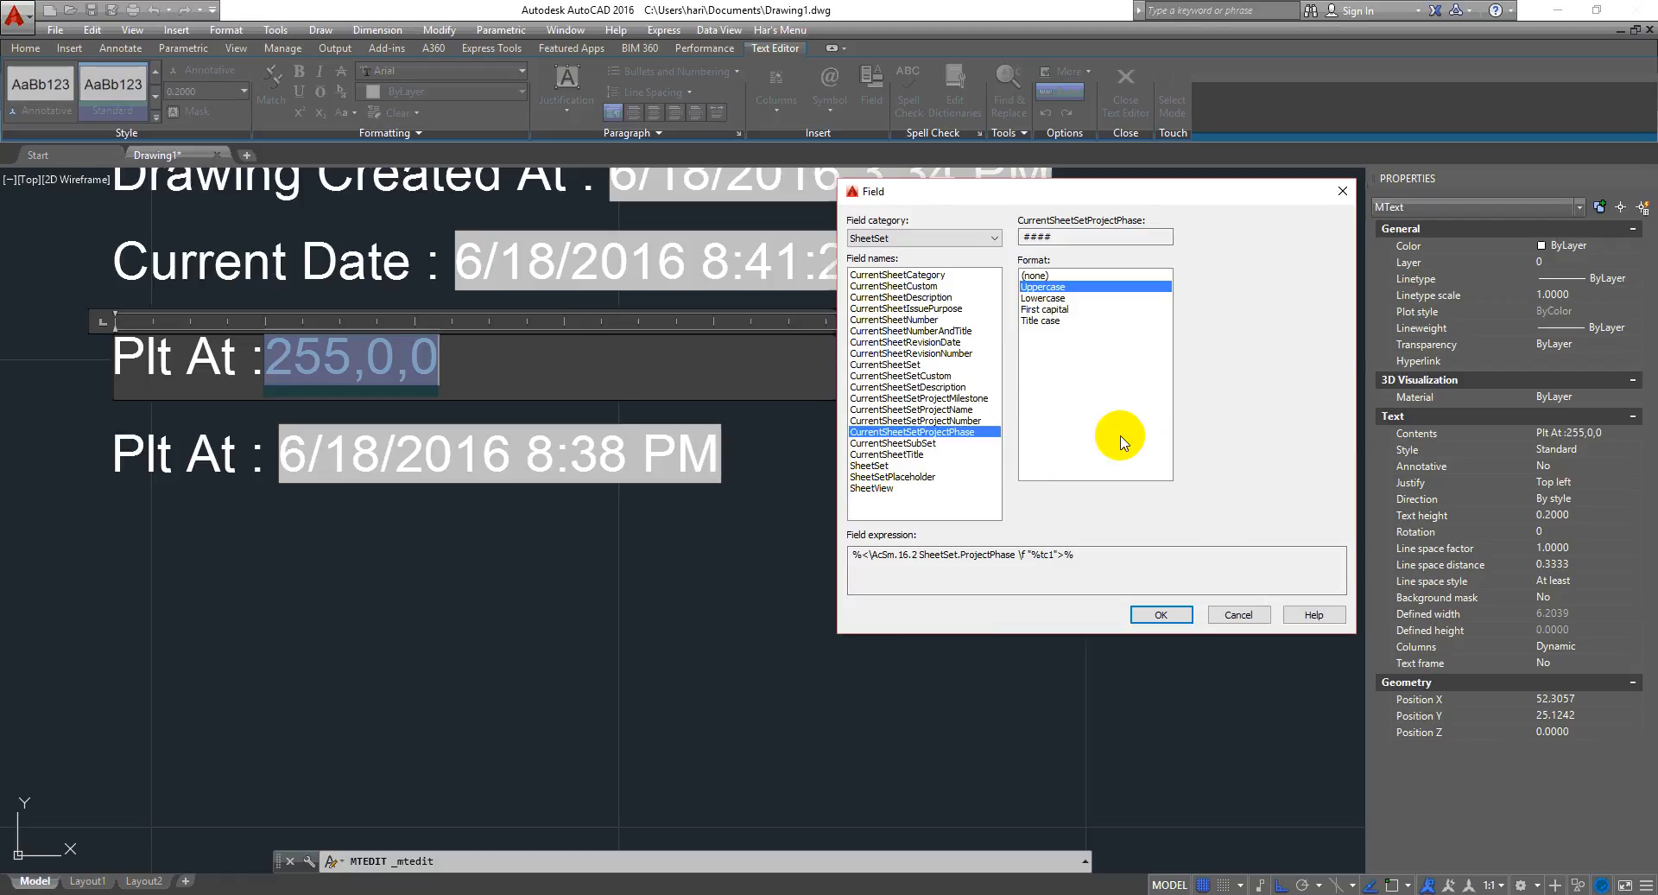
pyautogui.click(1238, 614)
pyautogui.click(931, 505)
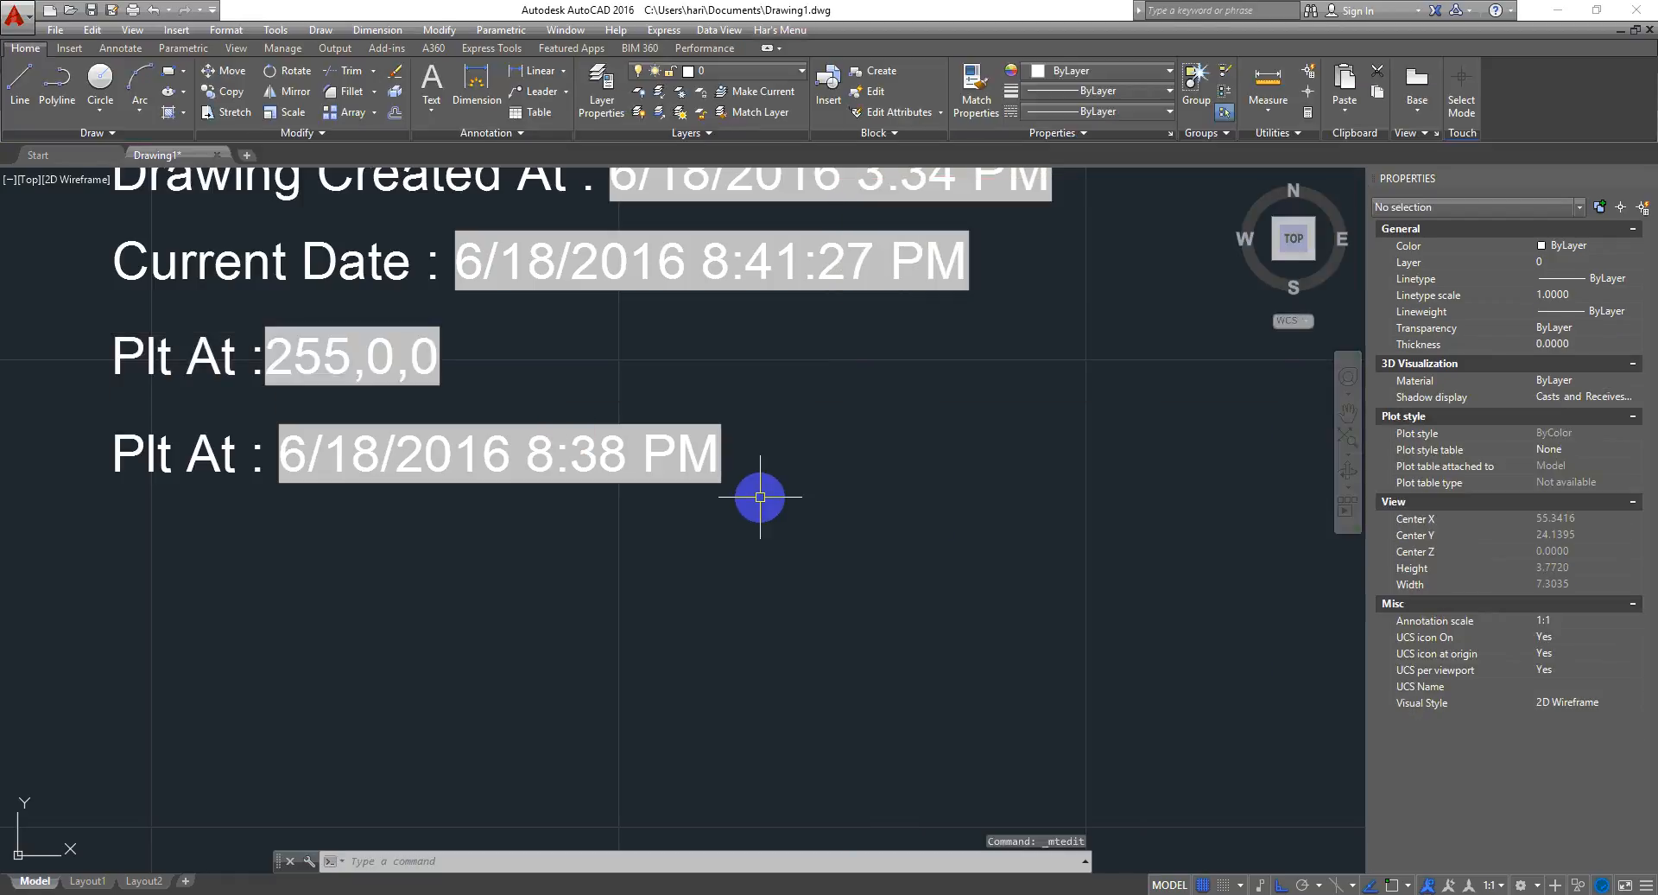
pyautogui.scroll(-4, 642, 504)
pyautogui.scroll(3, 722, 494)
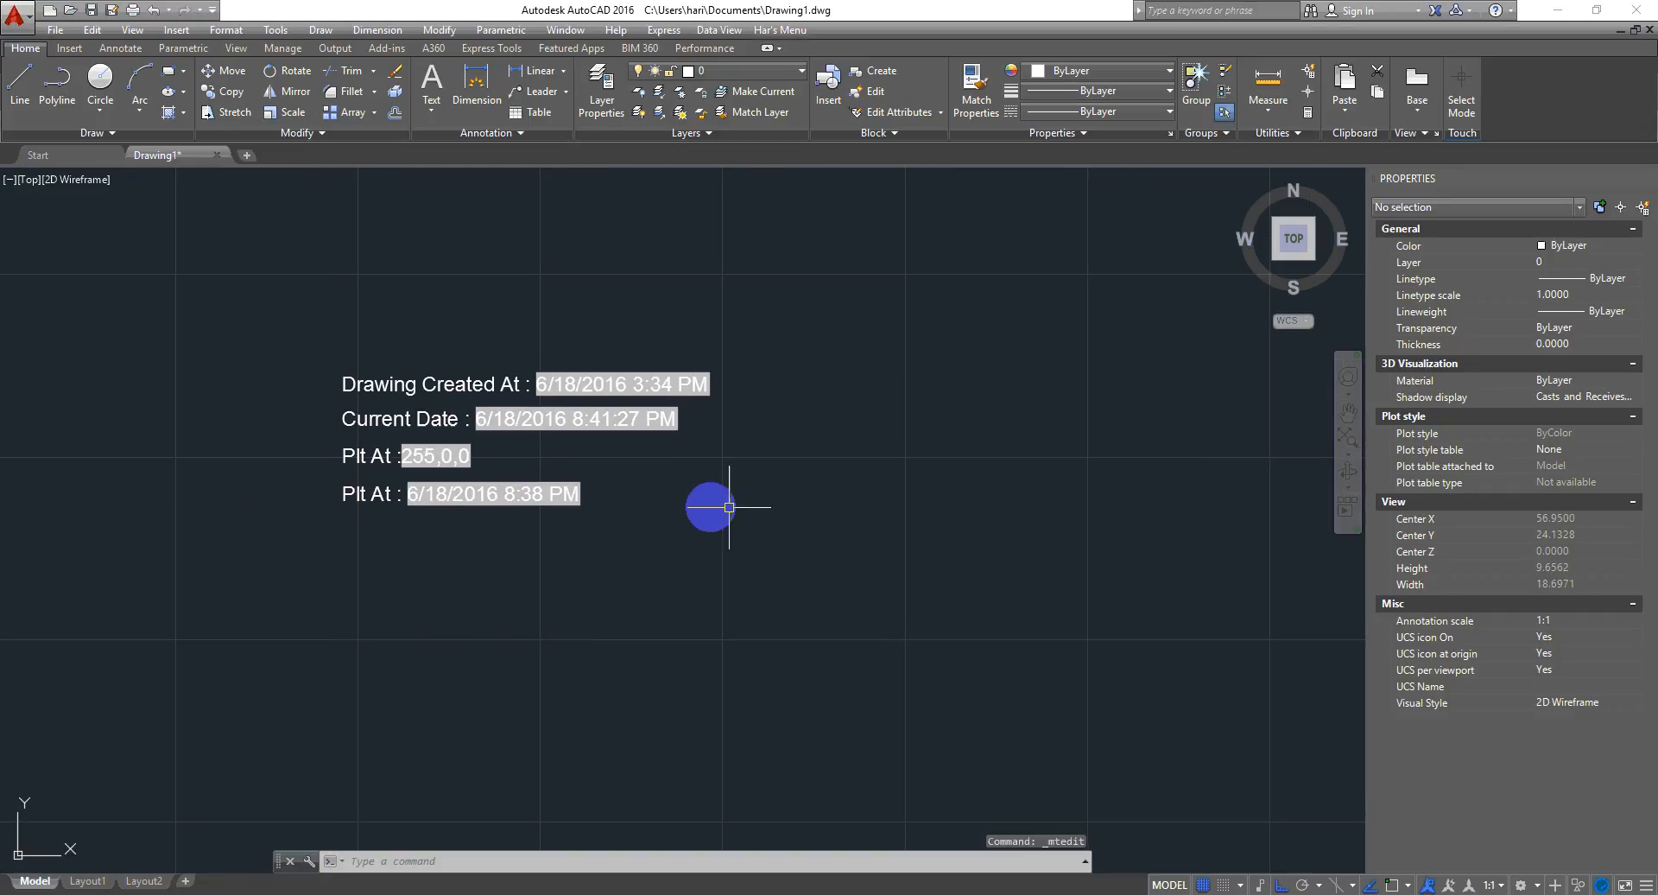
pyautogui.moveTo(748, 496); pyautogui.dragTo(661, 407, button='middle')
pyautogui.click(718, 429)
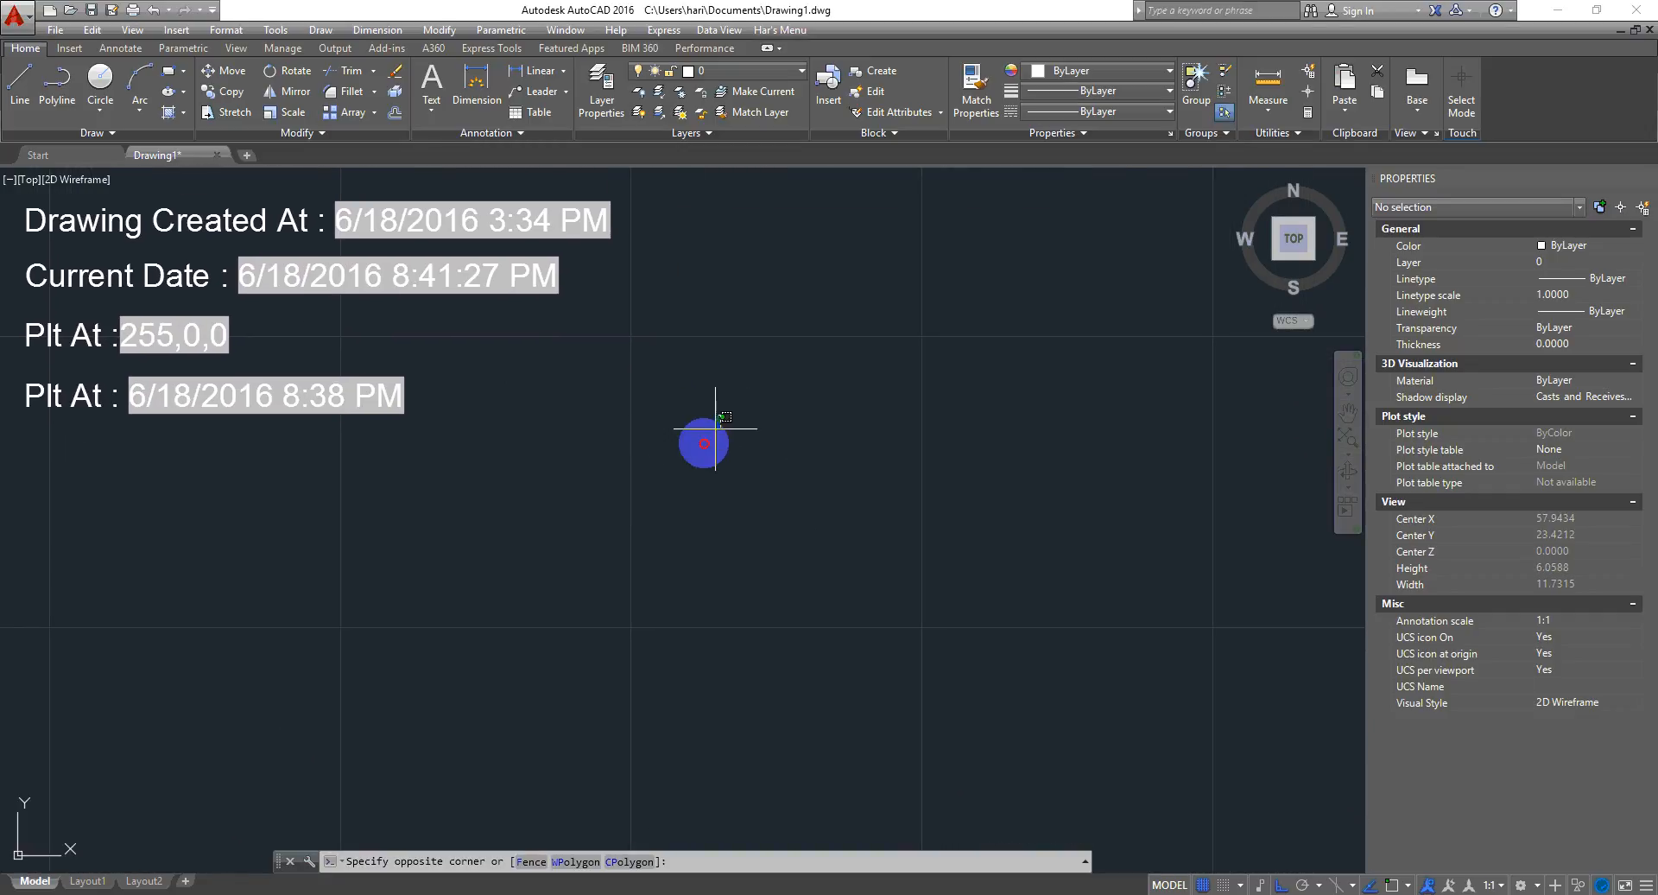
pyautogui.click(612, 474)
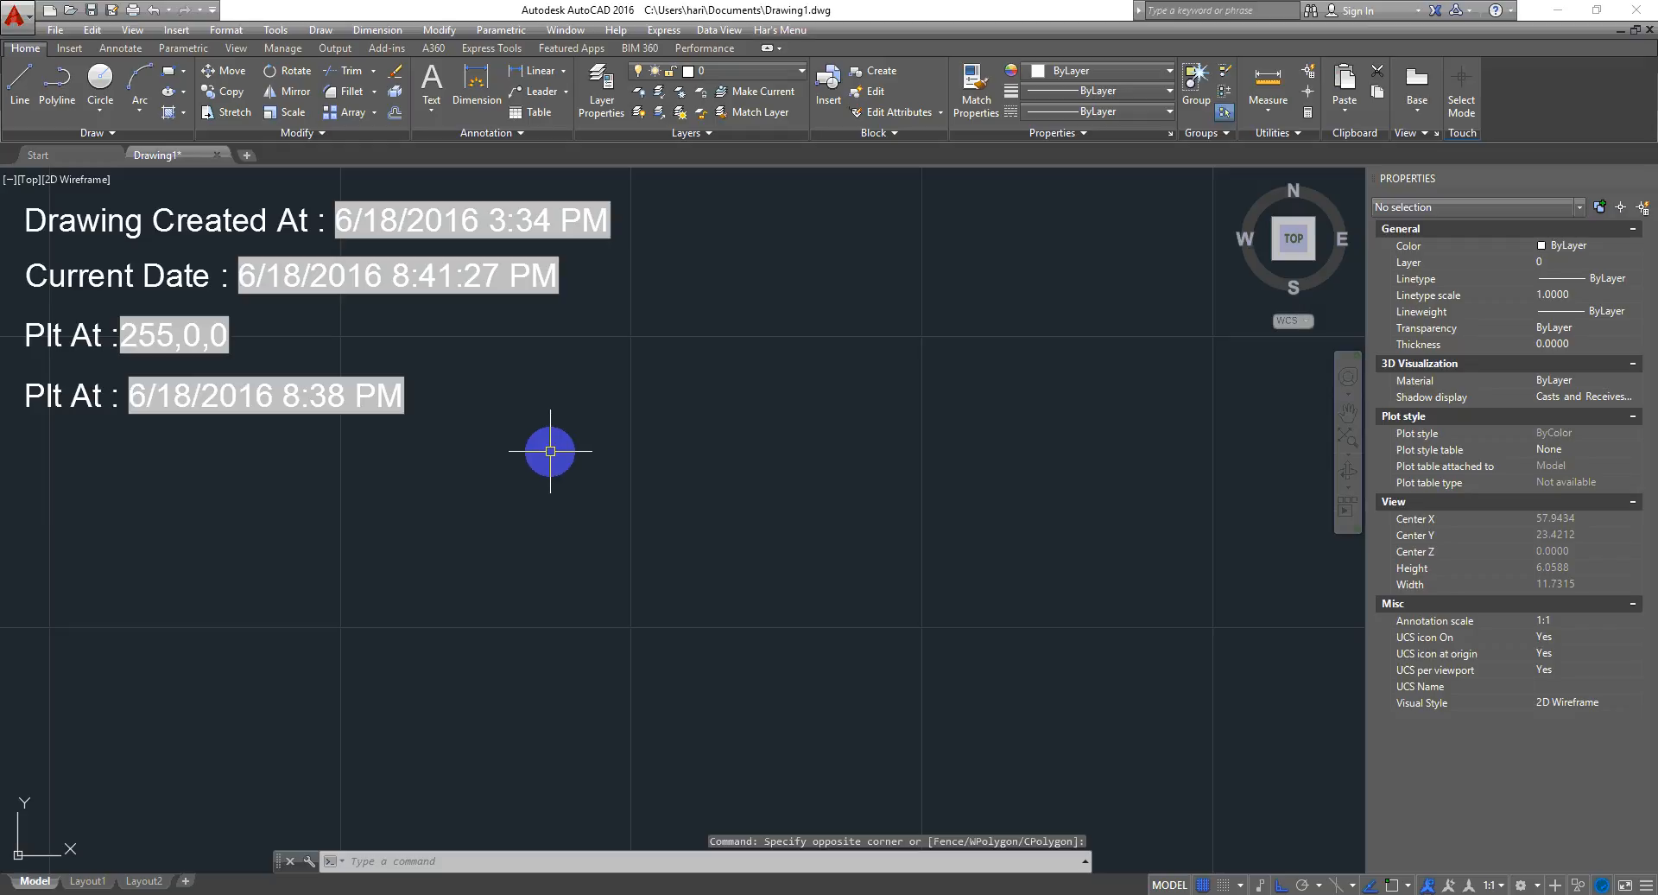